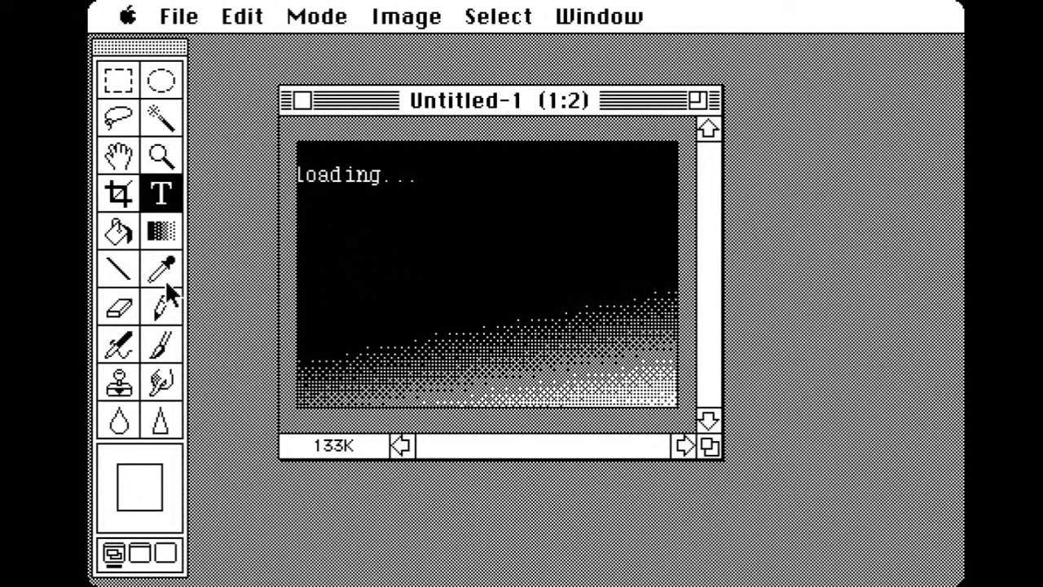
Paint white hatched Paint Brush strokes from the canvas's upper middle down to its lower-left area
{"action": "left_click", "coordinate": [162, 344]}
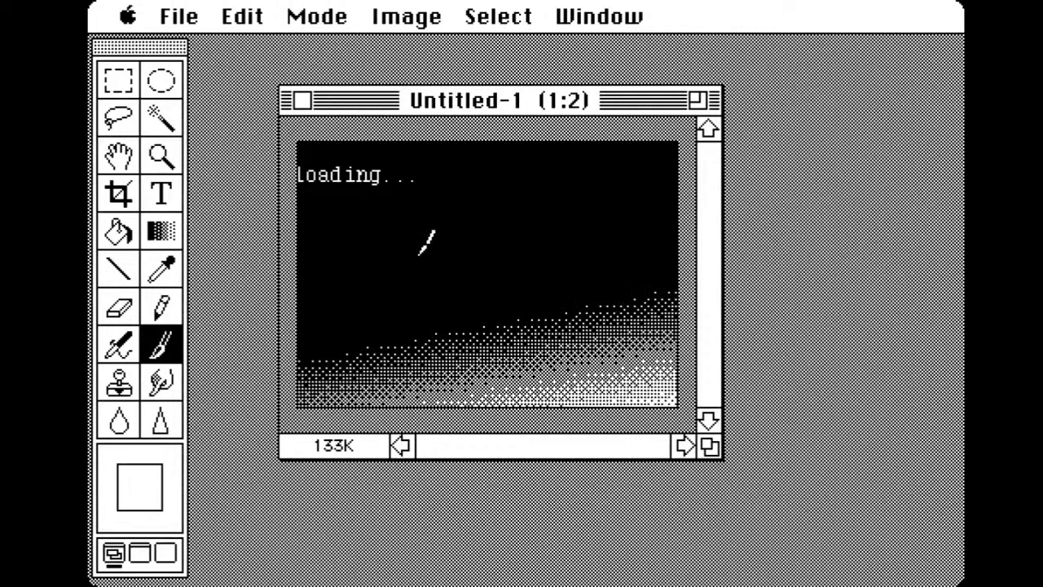
{"action": "left_click", "coordinate": [418, 247]}
{"action": "left_click", "coordinate": [476, 243]}
{"action": "left_click_drag", "start_coordinate": [441, 264], "coordinate": [454, 264]}
{"action": "mouse_move", "coordinate": [457, 244]}
{"action": "left_mouse_down"}
{"action": "mouse_move", "coordinate": [483, 214]}
{"action": "mouse_move", "coordinate": [501, 232]}
{"action": "mouse_move", "coordinate": [464, 216]}
{"action": "mouse_move", "coordinate": [498, 204]}
{"action": "mouse_move", "coordinate": [505, 236]}
{"action": "mouse_move", "coordinate": [525, 200]}
{"action": "left_mouse_up"}
{"action": "mouse_move", "coordinate": [464, 232]}
{"action": "left_mouse_down"}
{"action": "mouse_move", "coordinate": [432, 264]}
{"action": "mouse_move", "coordinate": [440, 277]}
{"action": "mouse_move", "coordinate": [420, 297]}
{"action": "left_mouse_up"}
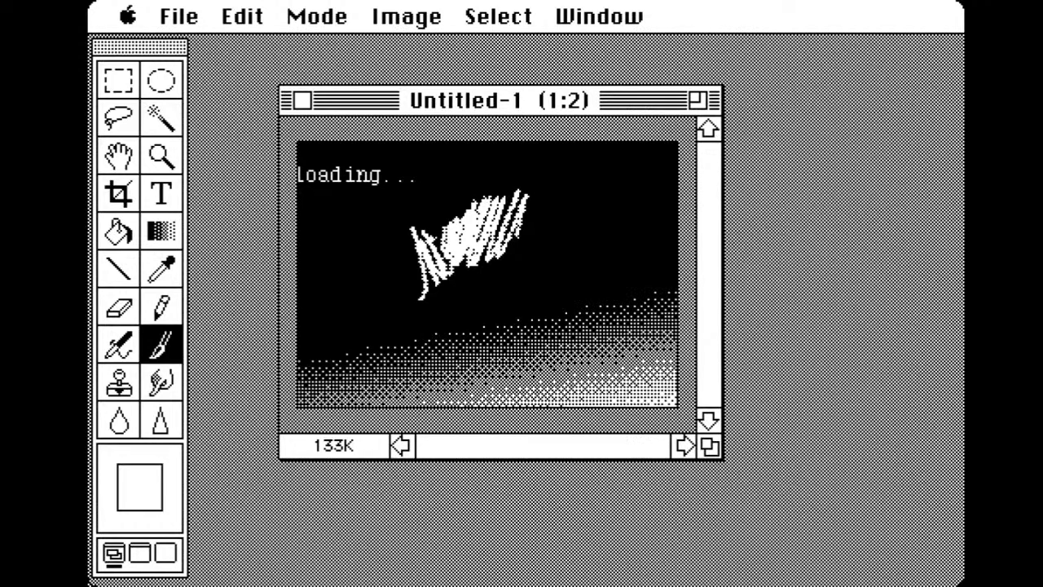
{"action": "mouse_move", "coordinate": [424, 273]}
{"action": "left_mouse_down"}
{"action": "mouse_move", "coordinate": [422, 298]}
{"action": "mouse_move", "coordinate": [401, 291]}
{"action": "mouse_move", "coordinate": [415, 337]}
{"action": "mouse_move", "coordinate": [387, 298]}
{"action": "mouse_move", "coordinate": [384, 364]}
{"action": "mouse_move", "coordinate": [374, 271]}
{"action": "mouse_move", "coordinate": [351, 322]}
{"action": "mouse_move", "coordinate": [343, 306]}
{"action": "mouse_move", "coordinate": [351, 292]}
{"action": "mouse_move", "coordinate": [360, 321]}
{"action": "mouse_move", "coordinate": [348, 373]}
{"action": "mouse_move", "coordinate": [332, 350]}
{"action": "mouse_move", "coordinate": [344, 369]}
{"action": "mouse_move", "coordinate": [366, 328]}
{"action": "left_mouse_up"}
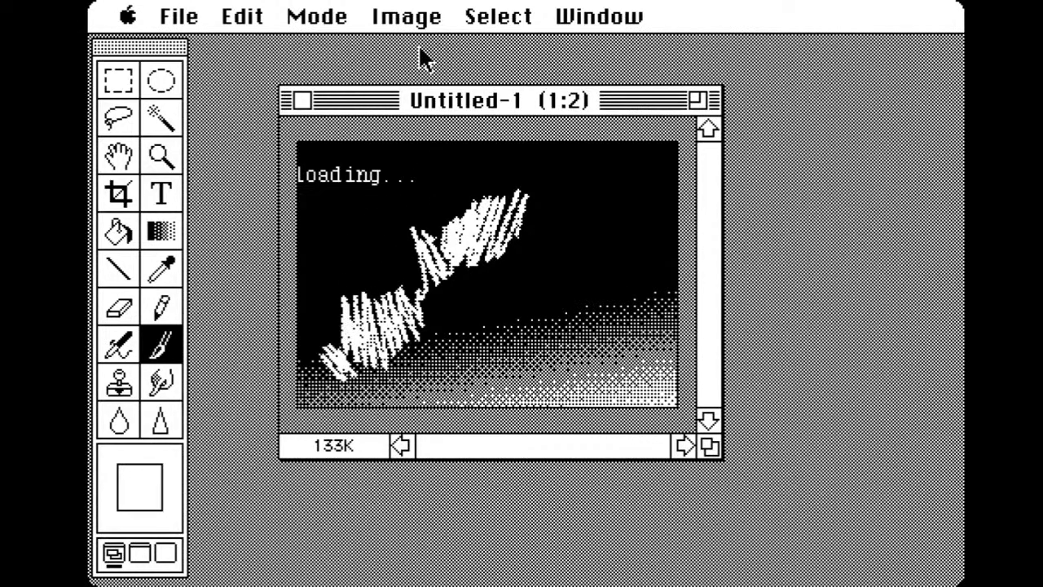
Undo and restore the last brush stroke, and extend the white hatching across the canvas's middle and right side
{"action": "mouse_move", "coordinate": [270, 23]}
{"action": "left_mouse_down"}
{"action": "mouse_move", "coordinate": [308, 47]}
{"action": "mouse_move", "coordinate": [265, 47]}
{"action": "mouse_move", "coordinate": [395, 51]}
{"action": "left_mouse_up"}
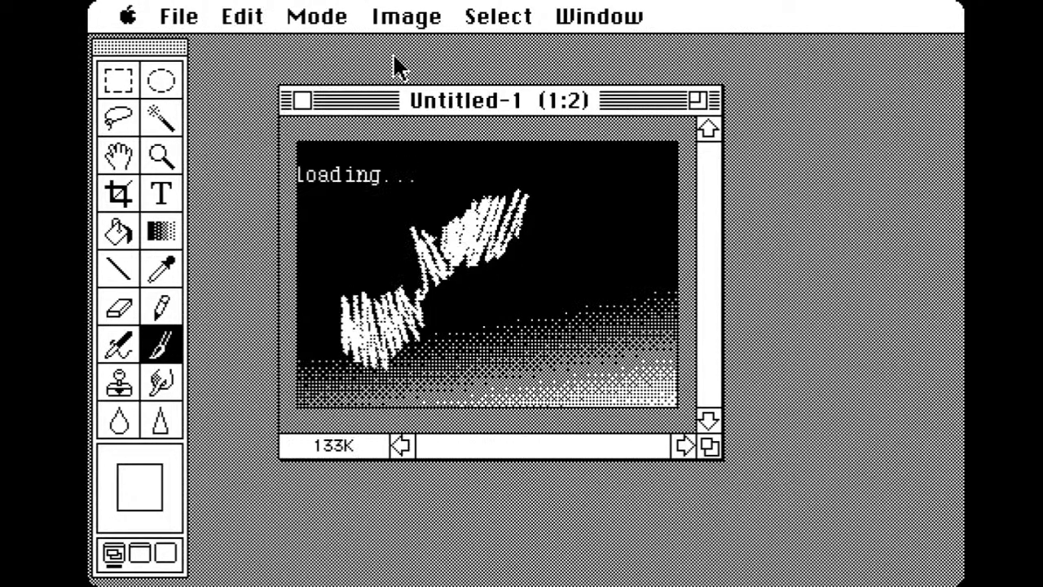
{"action": "mouse_move", "coordinate": [251, 25]}
{"action": "left_mouse_down"}
{"action": "mouse_move", "coordinate": [259, 62]}
{"action": "mouse_move", "coordinate": [260, 42]}
{"action": "left_mouse_up"}
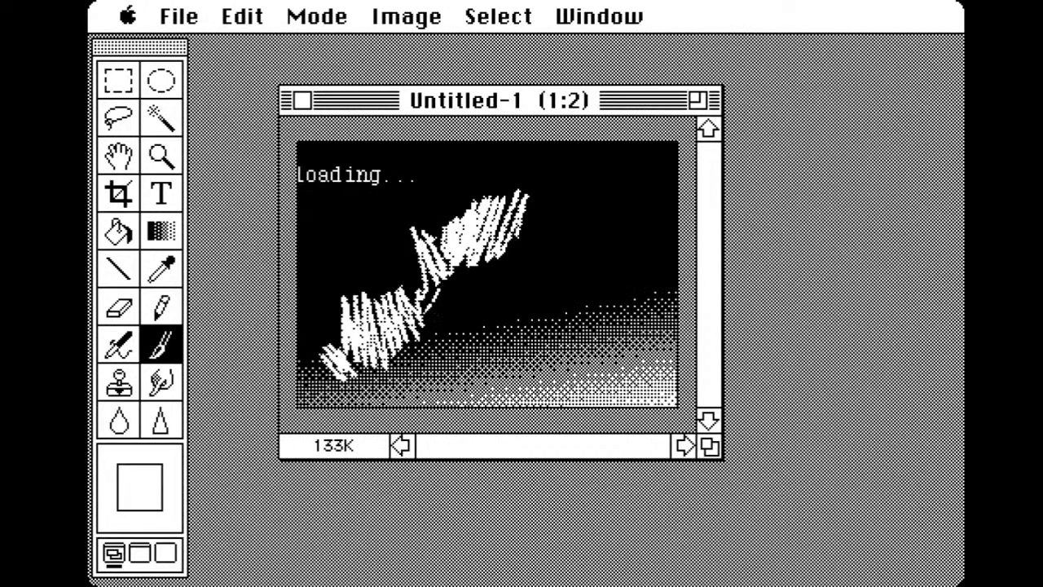
{"action": "mouse_move", "coordinate": [420, 322]}
{"action": "left_mouse_down"}
{"action": "mouse_move", "coordinate": [486, 328]}
{"action": "mouse_move", "coordinate": [447, 307]}
{"action": "mouse_move", "coordinate": [483, 316]}
{"action": "mouse_move", "coordinate": [443, 291]}
{"action": "mouse_move", "coordinate": [501, 315]}
{"action": "mouse_move", "coordinate": [487, 337]}
{"action": "mouse_move", "coordinate": [513, 315]}
{"action": "left_mouse_up"}
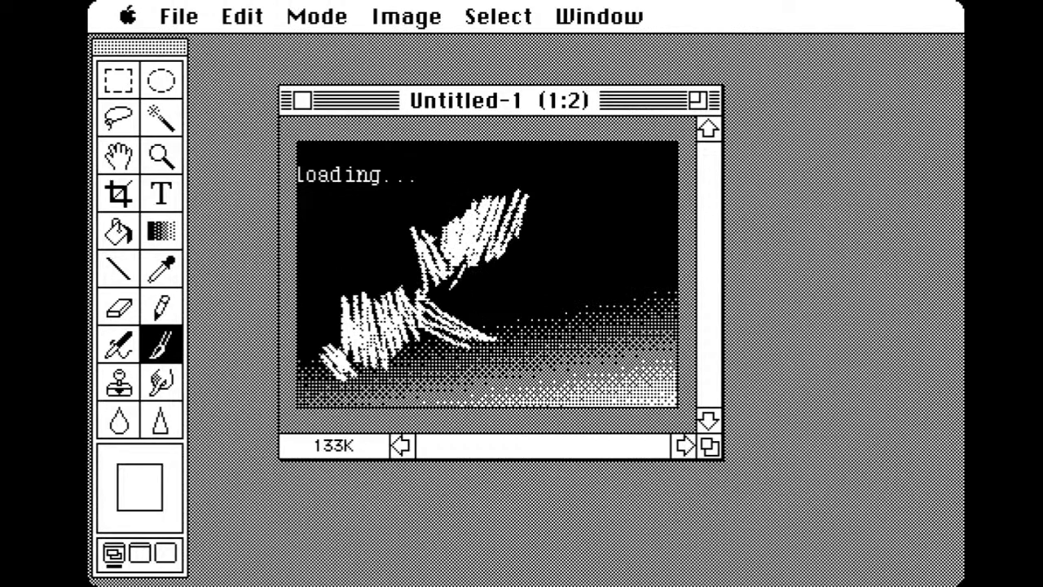
{"action": "left_click_drag", "start_coordinate": [469, 298], "coordinate": [468, 319]}
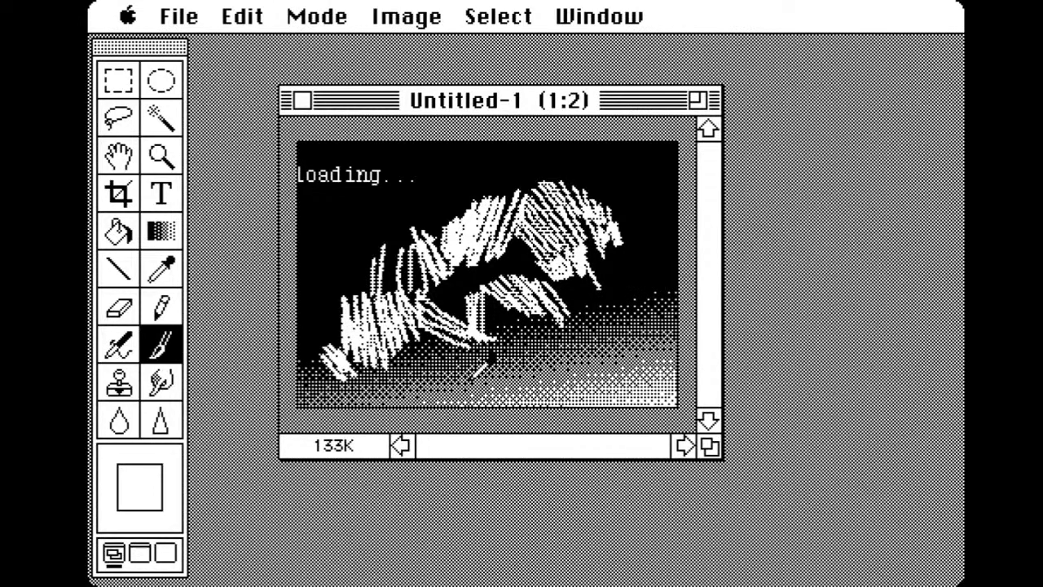
Sample a mid-gray from the canvas and brush a gray hatched hill over its lower-left area
{"action": "left_click", "coordinate": [481, 374], "text": "alt"}
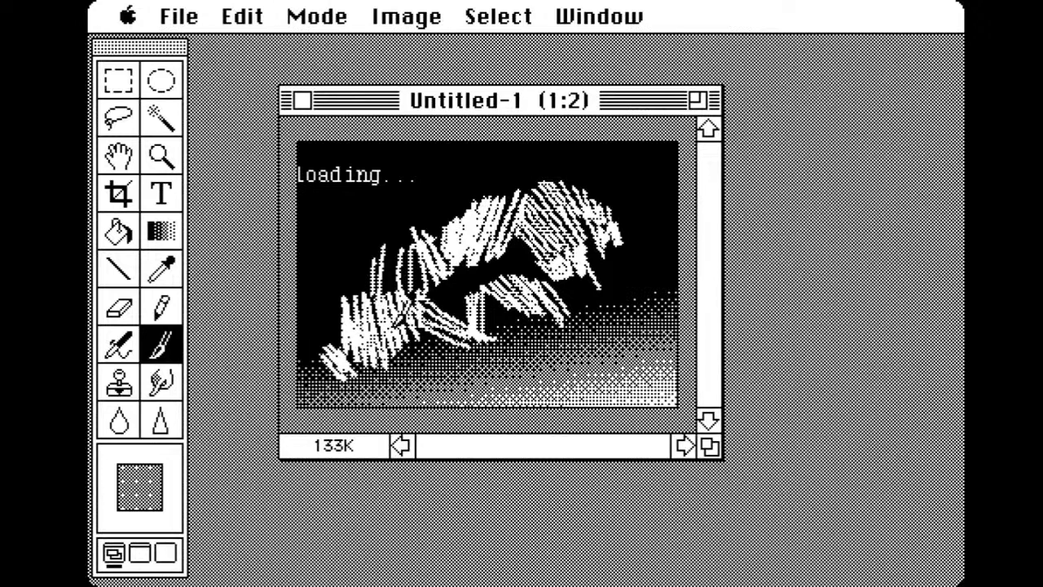
{"action": "mouse_move", "coordinate": [399, 319]}
{"action": "left_mouse_down"}
{"action": "mouse_move", "coordinate": [361, 307]}
{"action": "mouse_move", "coordinate": [348, 319]}
{"action": "mouse_move", "coordinate": [341, 303]}
{"action": "mouse_move", "coordinate": [337, 368]}
{"action": "mouse_move", "coordinate": [320, 298]}
{"action": "mouse_move", "coordinate": [304, 315]}
{"action": "mouse_move", "coordinate": [300, 356]}
{"action": "mouse_move", "coordinate": [308, 372]}
{"action": "mouse_move", "coordinate": [336, 351]}
{"action": "mouse_move", "coordinate": [341, 331]}
{"action": "mouse_move", "coordinate": [361, 364]}
{"action": "mouse_move", "coordinate": [382, 355]}
{"action": "mouse_move", "coordinate": [381, 310]}
{"action": "mouse_move", "coordinate": [447, 315]}
{"action": "mouse_move", "coordinate": [474, 330]}
{"action": "left_mouse_up"}
{"action": "mouse_move", "coordinate": [426, 303]}
{"action": "left_mouse_down"}
{"action": "mouse_move", "coordinate": [427, 349]}
{"action": "mouse_move", "coordinate": [407, 357]}
{"action": "mouse_move", "coordinate": [354, 369]}
{"action": "mouse_move", "coordinate": [314, 350]}
{"action": "mouse_move", "coordinate": [308, 363]}
{"action": "mouse_move", "coordinate": [559, 335]}
{"action": "mouse_move", "coordinate": [469, 332]}
{"action": "mouse_move", "coordinate": [522, 330]}
{"action": "mouse_move", "coordinate": [442, 320]}
{"action": "left_mouse_up"}
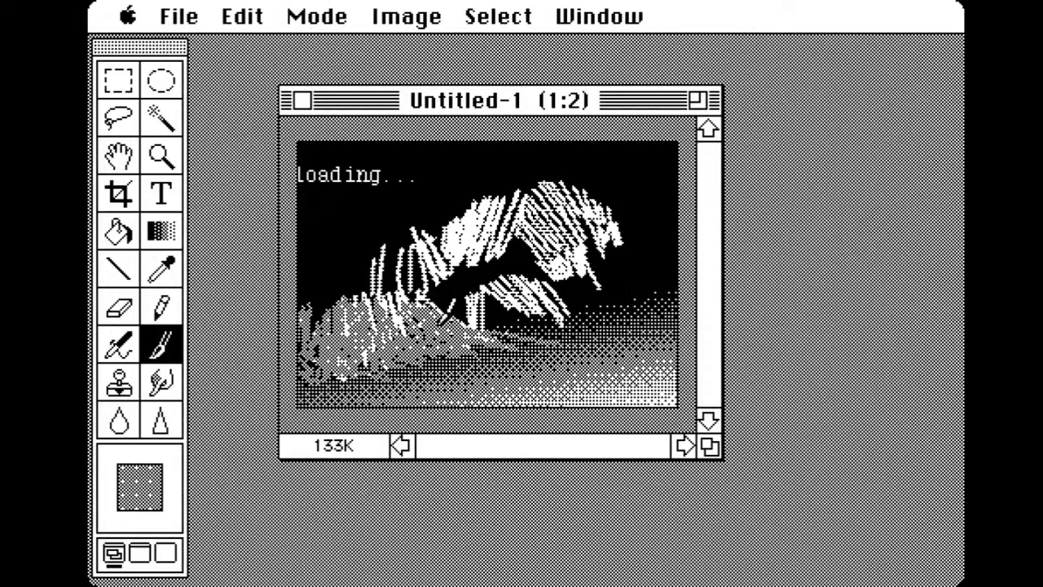
{"action": "mouse_move", "coordinate": [315, 305]}
{"action": "left_mouse_down"}
{"action": "mouse_move", "coordinate": [324, 305]}
{"action": "mouse_move", "coordinate": [319, 287]}
{"action": "mouse_move", "coordinate": [354, 299]}
{"action": "left_mouse_up"}
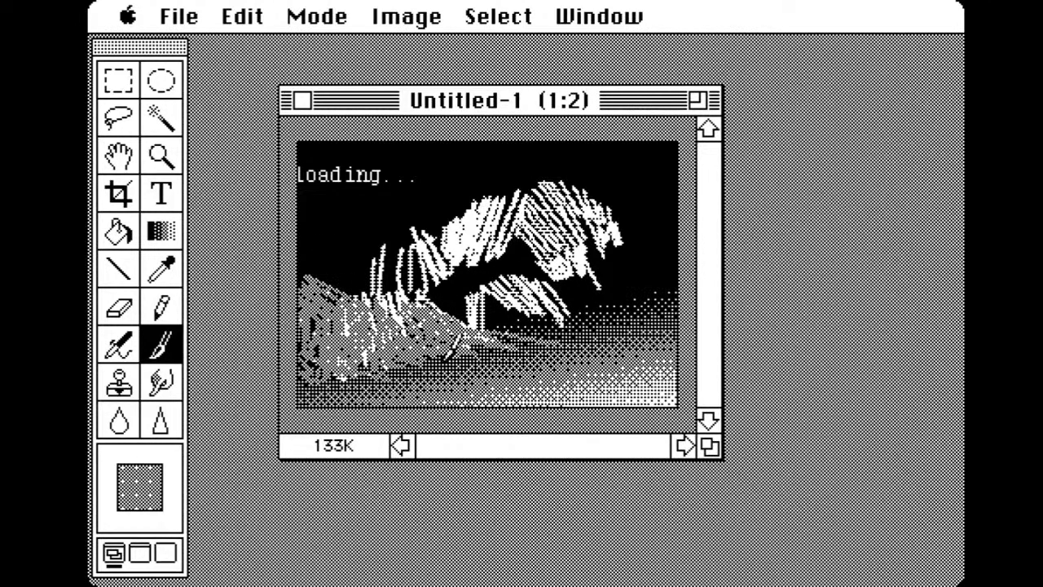
{"action": "mouse_move", "coordinate": [314, 254]}
{"action": "left_mouse_down"}
{"action": "mouse_move", "coordinate": [296, 245]}
{"action": "mouse_move", "coordinate": [298, 266]}
{"action": "mouse_move", "coordinate": [411, 313]}
{"action": "mouse_move", "coordinate": [392, 269]}
{"action": "mouse_move", "coordinate": [479, 282]}
{"action": "left_mouse_up"}
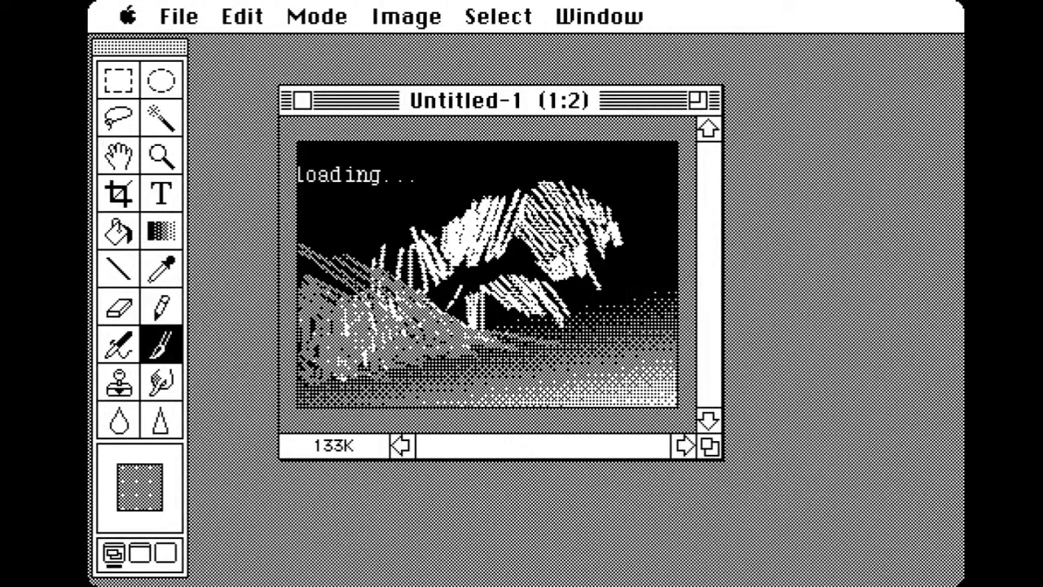
Sample black from the canvas and brush over the central white hatching, extending a dark stroke toward the lower-right gradient
{"action": "left_click", "coordinate": [441, 298], "text": "alt"}
{"action": "mouse_move", "coordinate": [388, 241]}
{"action": "left_mouse_down"}
{"action": "mouse_move", "coordinate": [380, 262]}
{"action": "mouse_move", "coordinate": [412, 234]}
{"action": "mouse_move", "coordinate": [501, 286]}
{"action": "mouse_move", "coordinate": [472, 303]}
{"action": "mouse_move", "coordinate": [481, 277]}
{"action": "mouse_move", "coordinate": [600, 359]}
{"action": "mouse_move", "coordinate": [633, 361]}
{"action": "mouse_move", "coordinate": [559, 363]}
{"action": "mouse_move", "coordinate": [632, 367]}
{"action": "left_mouse_up"}
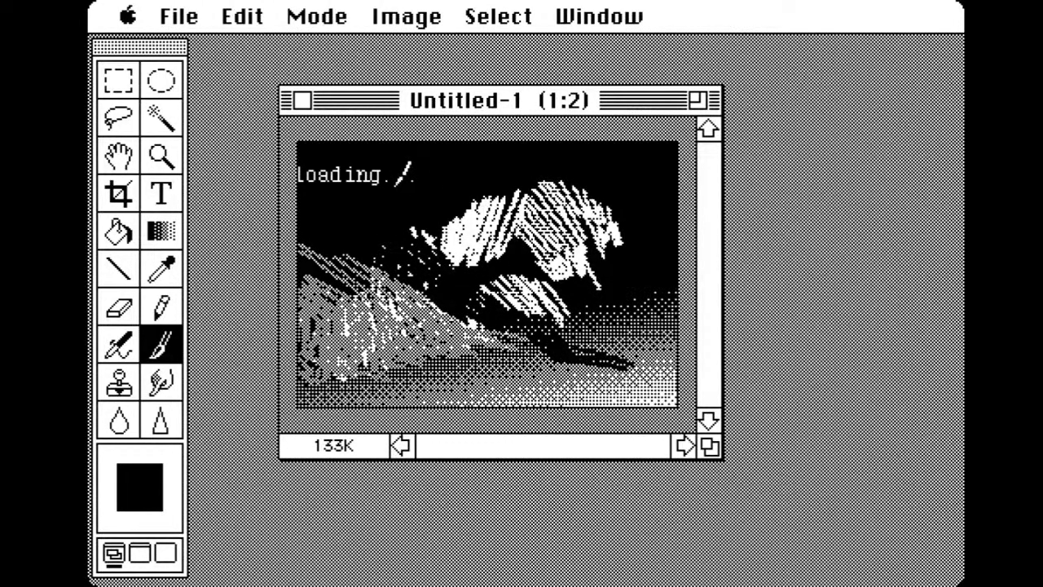
{"action": "left_click", "coordinate": [252, 17]}
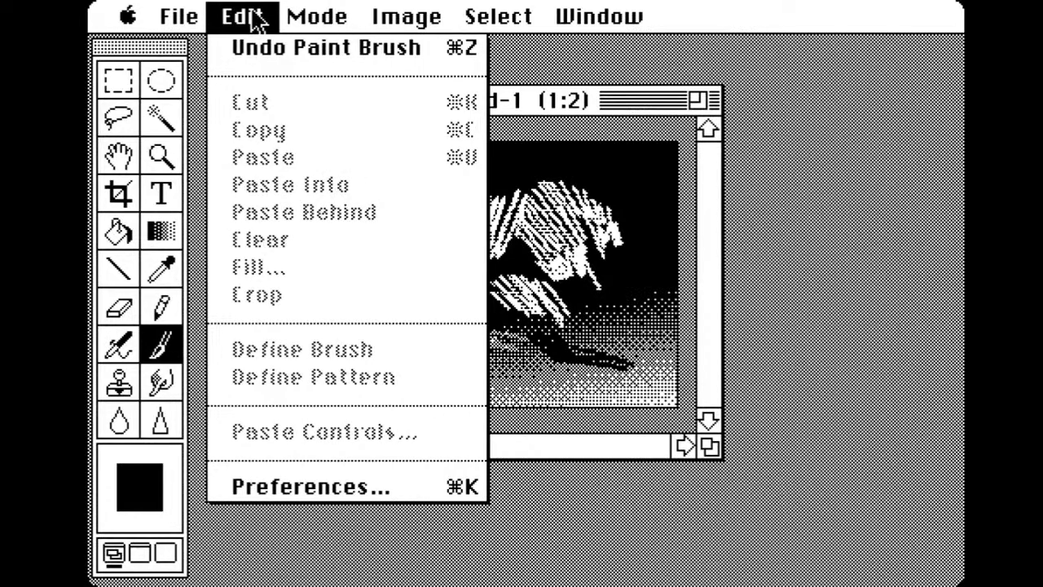
{"action": "left_click", "coordinate": [257, 12]}
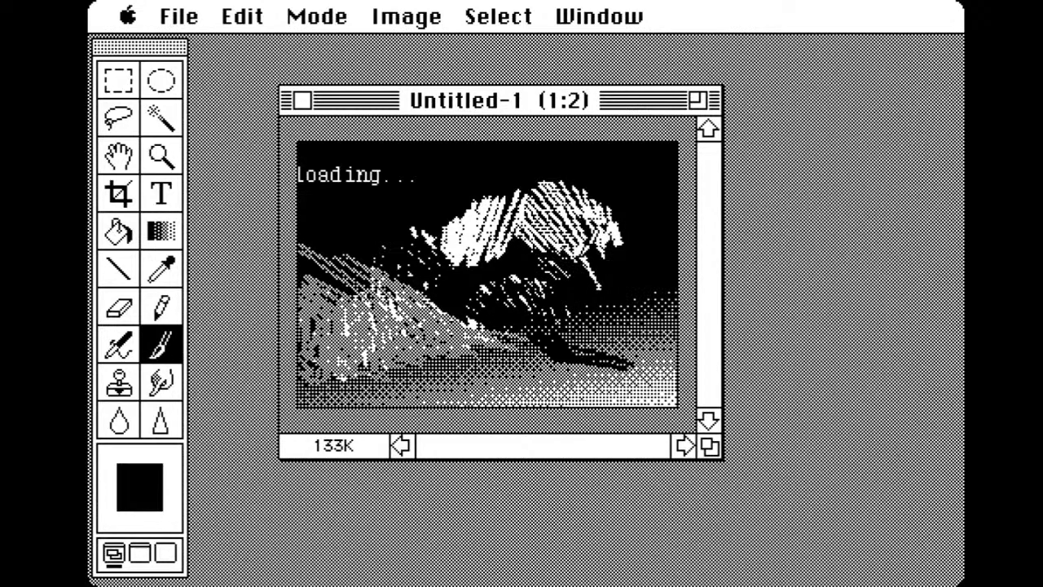
Convert the image to RGB Color and back to Gray Scale
{"action": "left_click", "coordinate": [245, 18]}
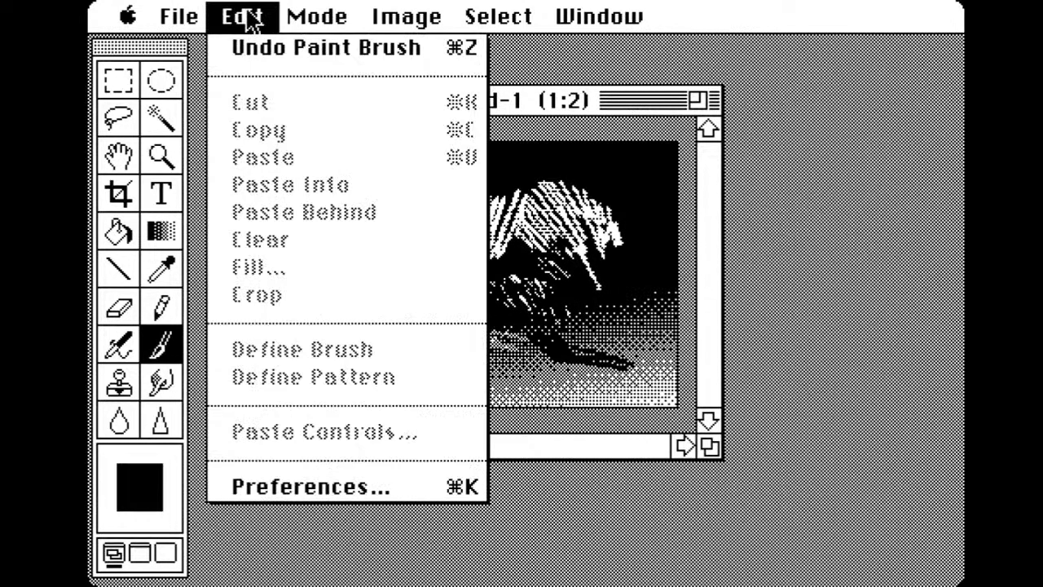
{"action": "left_click_drag", "start_coordinate": [249, 18], "coordinate": [376, 134]}
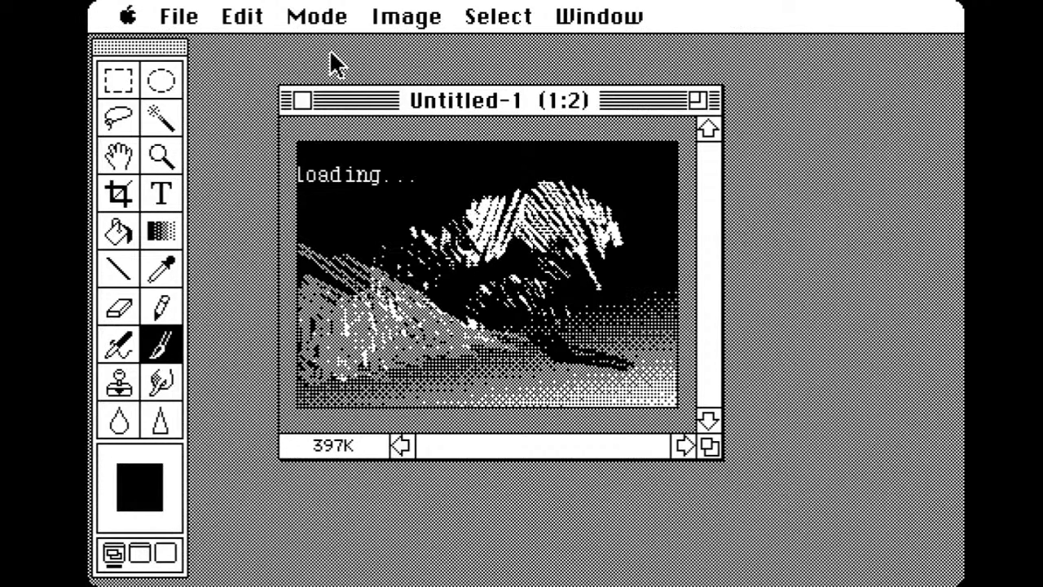
{"action": "left_click_drag", "start_coordinate": [268, 22], "coordinate": [400, 78]}
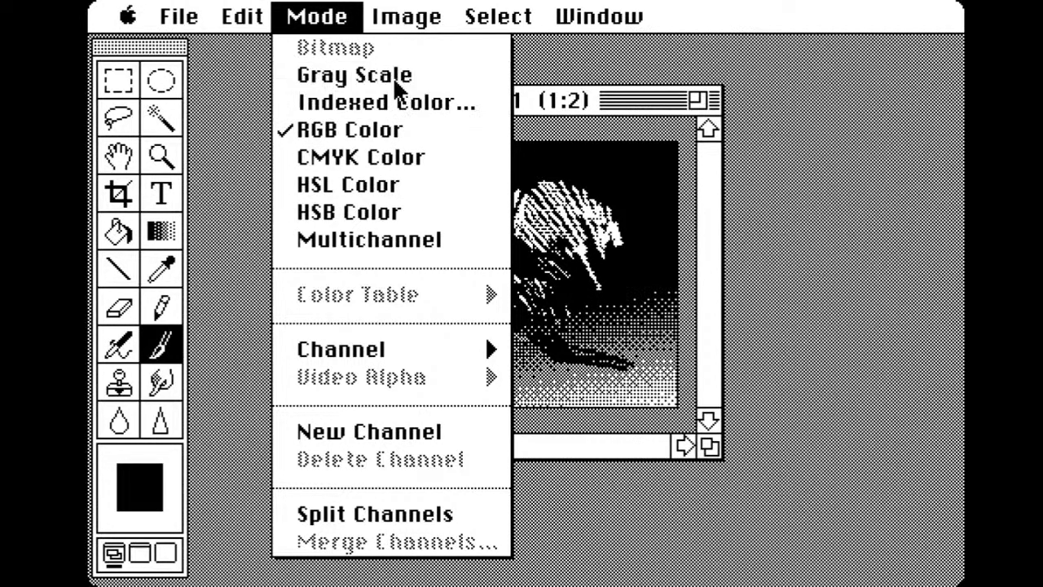
{"action": "left_click", "coordinate": [465, 281]}
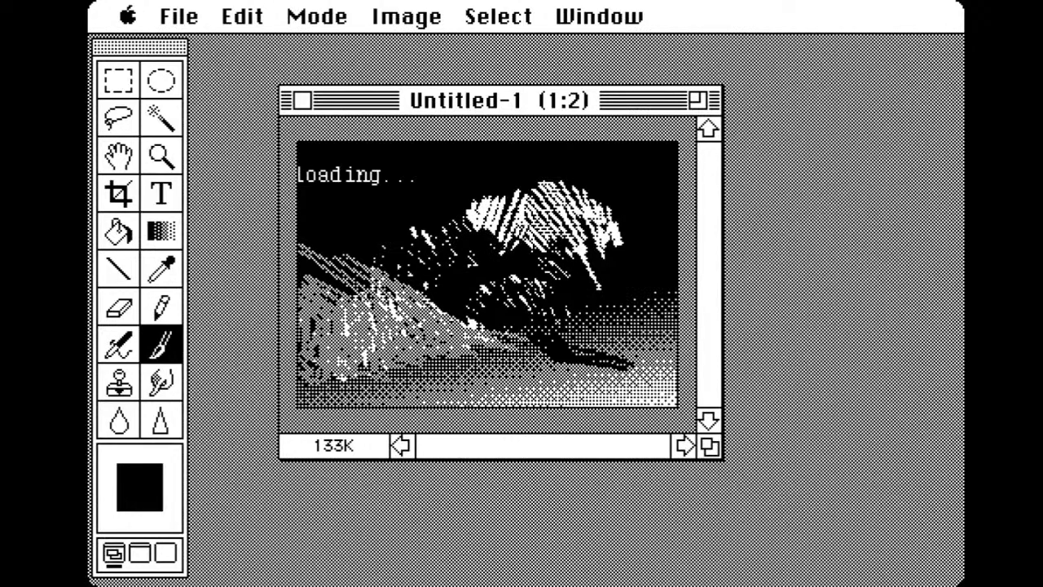
Brush black strokes over the central hatching, the foreground and the "loading..." text, and airbrush black over the gray hill
{"action": "mouse_move", "coordinate": [499, 228]}
{"action": "left_mouse_down"}
{"action": "mouse_move", "coordinate": [518, 224]}
{"action": "mouse_move", "coordinate": [509, 195]}
{"action": "mouse_move", "coordinate": [554, 220]}
{"action": "left_mouse_up"}
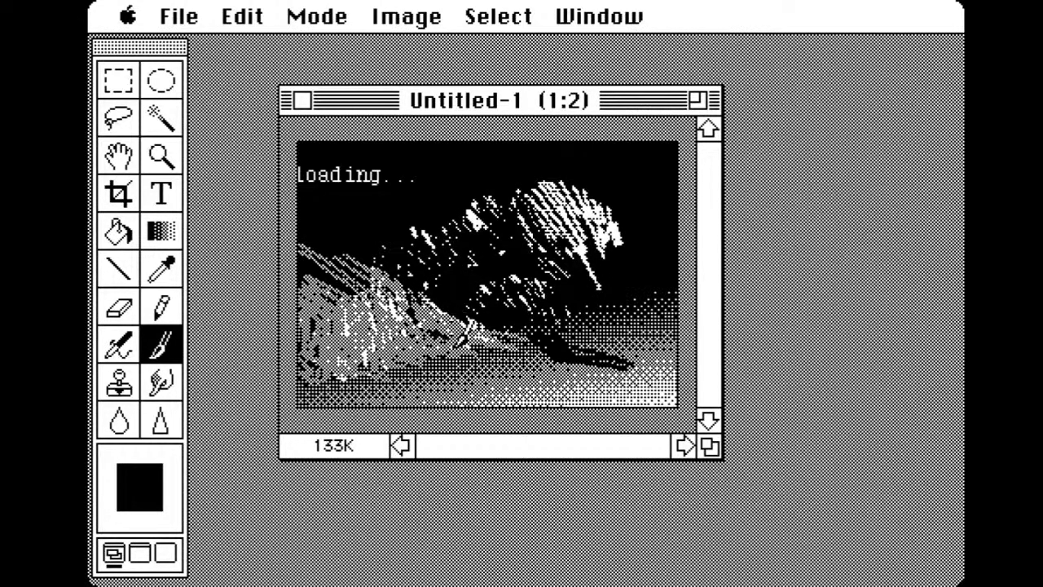
{"action": "left_click_drag", "start_coordinate": [489, 372], "coordinate": [531, 383]}
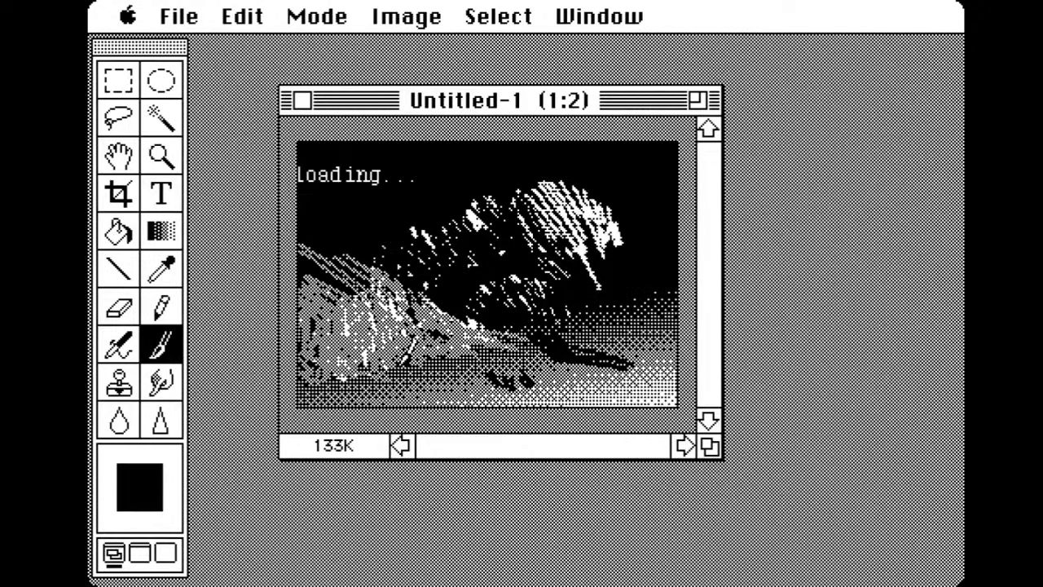
{"action": "mouse_move", "coordinate": [390, 358]}
{"action": "left_mouse_down"}
{"action": "mouse_move", "coordinate": [453, 365]}
{"action": "mouse_move", "coordinate": [300, 360]}
{"action": "mouse_move", "coordinate": [383, 334]}
{"action": "mouse_move", "coordinate": [555, 351]}
{"action": "mouse_move", "coordinate": [521, 326]}
{"action": "mouse_move", "coordinate": [577, 335]}
{"action": "mouse_move", "coordinate": [633, 387]}
{"action": "mouse_move", "coordinate": [539, 285]}
{"action": "left_mouse_up"}
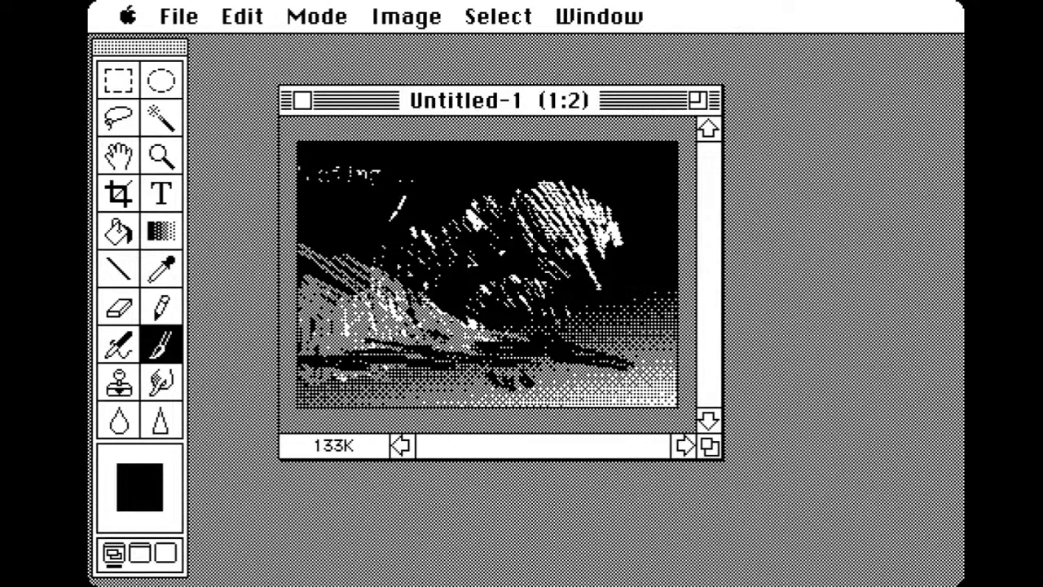
{"action": "left_click", "coordinate": [119, 346]}
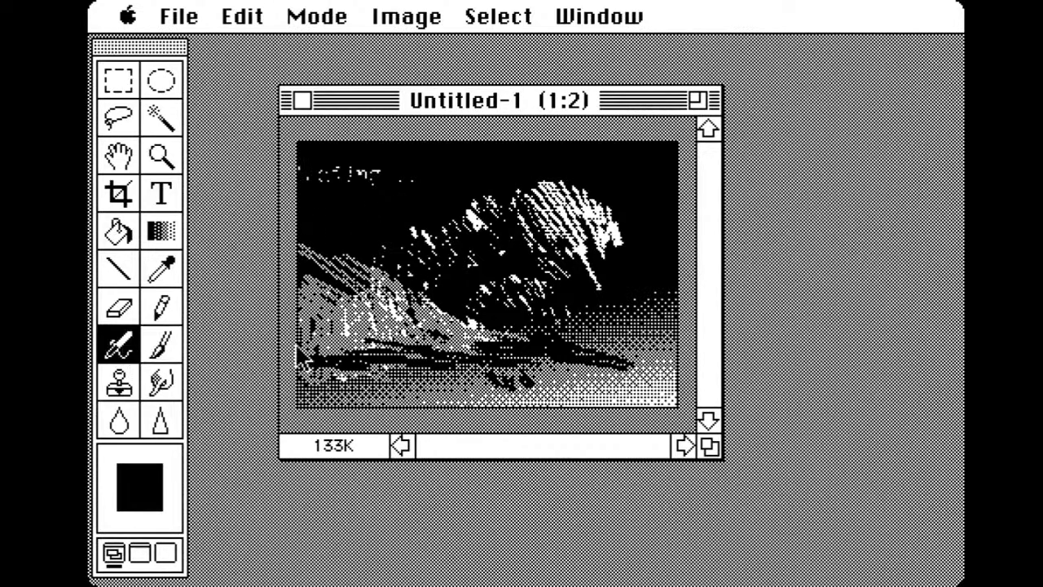
{"action": "mouse_move", "coordinate": [365, 322]}
{"action": "left_mouse_down"}
{"action": "mouse_move", "coordinate": [362, 330]}
{"action": "mouse_move", "coordinate": [389, 334]}
{"action": "mouse_move", "coordinate": [372, 305]}
{"action": "mouse_move", "coordinate": [391, 319]}
{"action": "mouse_move", "coordinate": [342, 342]}
{"action": "mouse_move", "coordinate": [339, 323]}
{"action": "mouse_move", "coordinate": [366, 307]}
{"action": "mouse_move", "coordinate": [355, 304]}
{"action": "mouse_move", "coordinate": [395, 317]}
{"action": "left_mouse_up"}
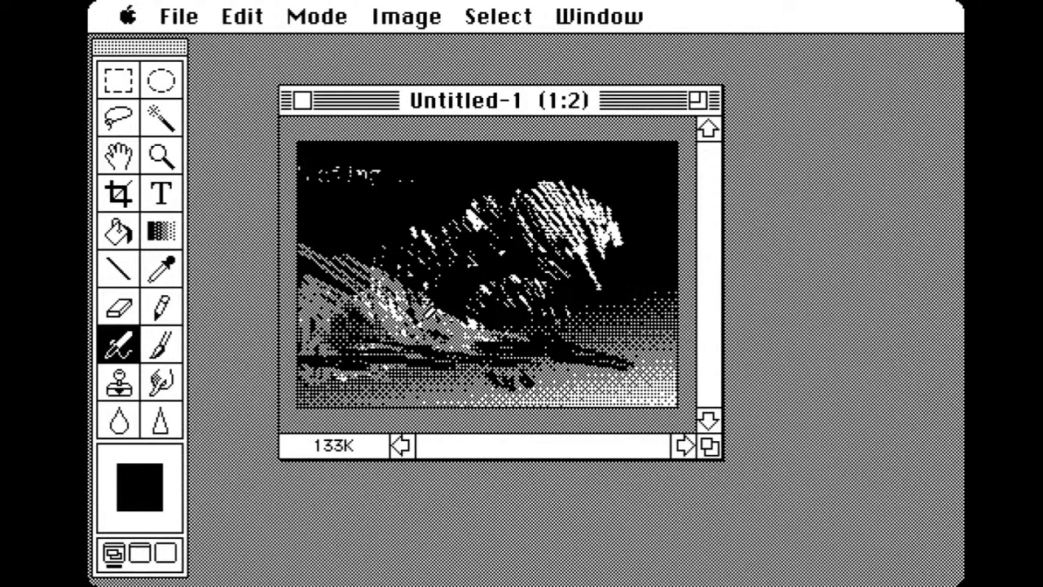
Set the foreground color to white
{"action": "left_click", "coordinate": [140, 499]}
{"action": "left_click", "coordinate": [200, 149]}
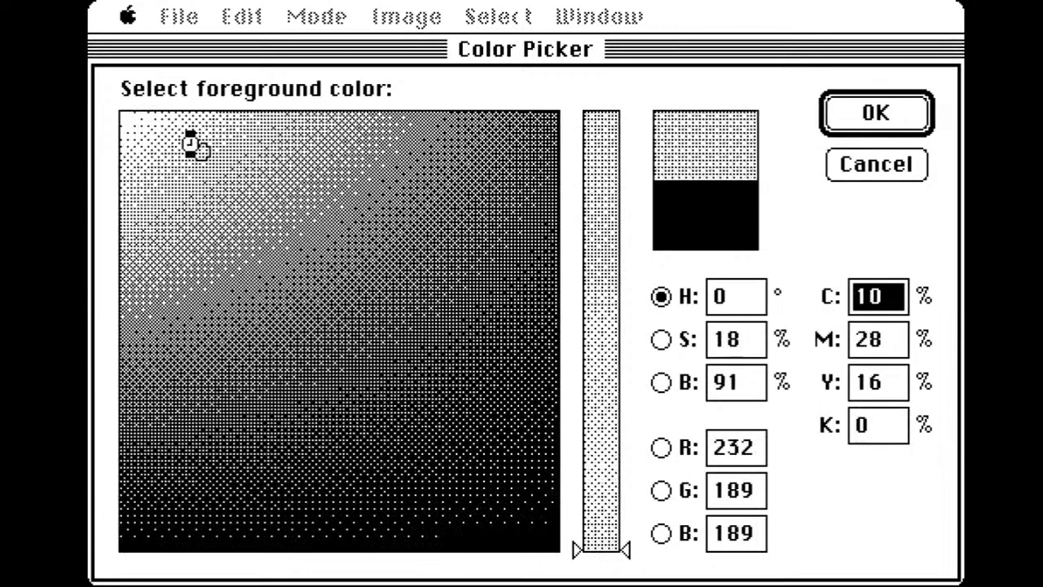
{"action": "left_click_drag", "start_coordinate": [194, 146], "coordinate": [121, 112]}
{"action": "left_click", "coordinate": [860, 109]}
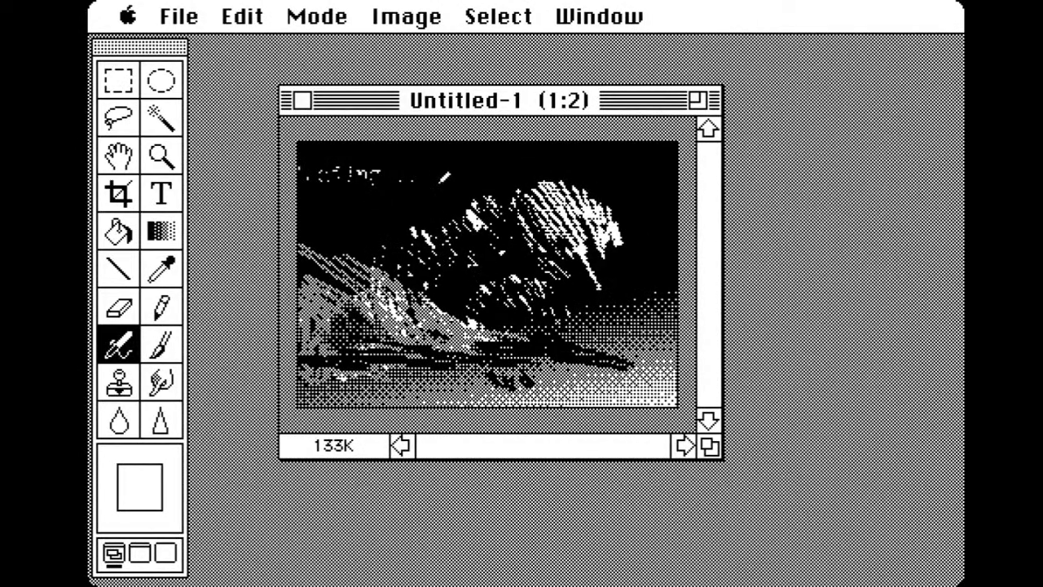
Airbrush a soft white glow in the dark sky above the middle, with a smaller one to its right
{"action": "left_click_drag", "start_coordinate": [446, 162], "coordinate": [474, 202]}
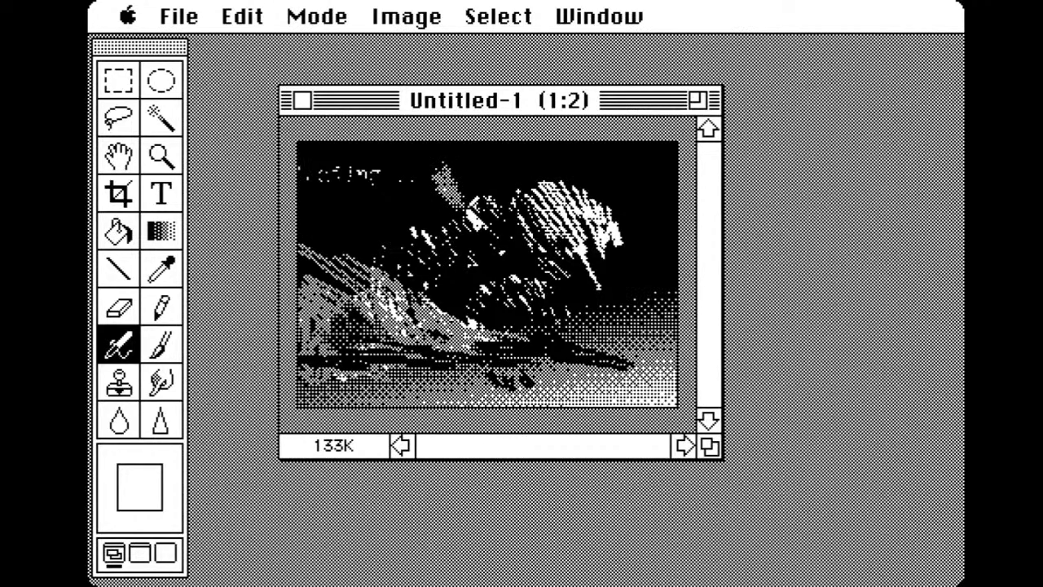
{"action": "mouse_move", "coordinate": [466, 155]}
{"action": "left_mouse_down"}
{"action": "mouse_move", "coordinate": [484, 190]}
{"action": "mouse_move", "coordinate": [469, 153]}
{"action": "mouse_move", "coordinate": [487, 188]}
{"action": "mouse_move", "coordinate": [482, 166]}
{"action": "mouse_move", "coordinate": [489, 175]}
{"action": "mouse_move", "coordinate": [478, 199]}
{"action": "mouse_move", "coordinate": [468, 167]}
{"action": "mouse_move", "coordinate": [473, 178]}
{"action": "mouse_move", "coordinate": [459, 175]}
{"action": "mouse_move", "coordinate": [481, 167]}
{"action": "mouse_move", "coordinate": [459, 175]}
{"action": "mouse_move", "coordinate": [477, 194]}
{"action": "mouse_move", "coordinate": [450, 178]}
{"action": "mouse_move", "coordinate": [438, 186]}
{"action": "mouse_move", "coordinate": [444, 219]}
{"action": "left_mouse_up"}
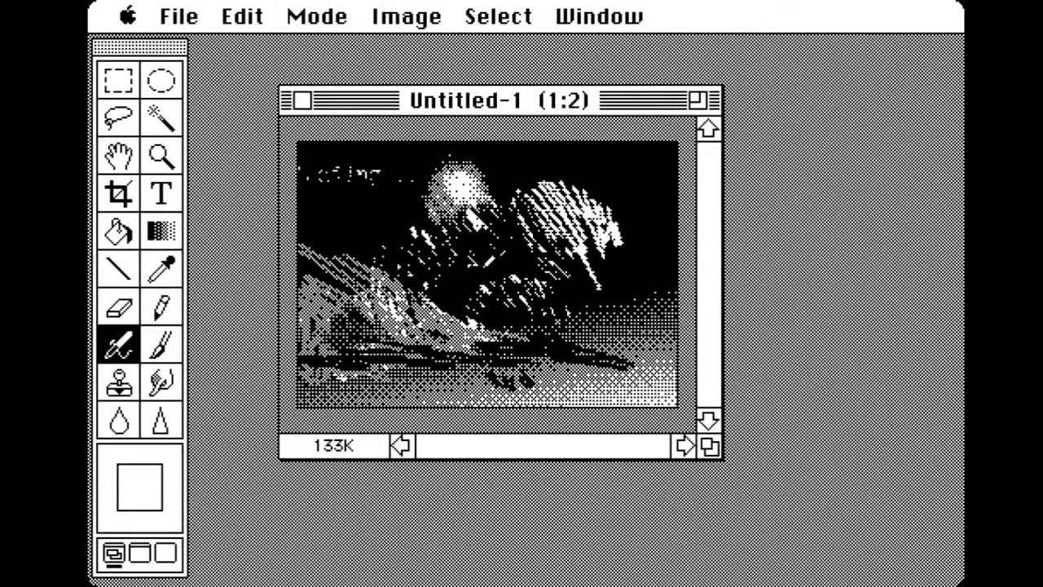
{"action": "left_click_drag", "start_coordinate": [502, 177], "coordinate": [495, 206]}
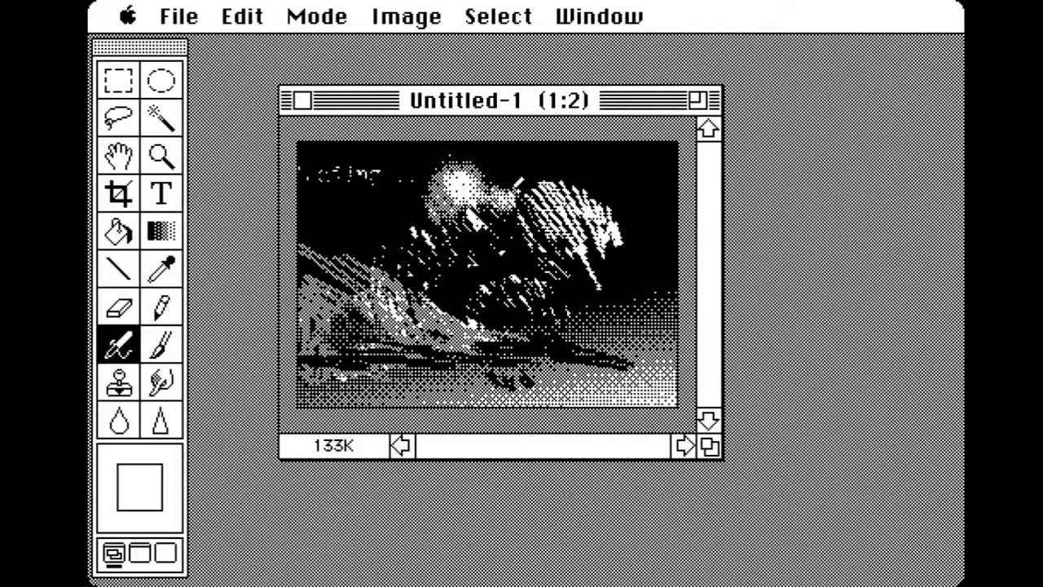
Lasso a hill-shaped region across the middle, brush it with gray sampled from the existing hill, and deselect it
{"action": "left_click", "coordinate": [122, 127]}
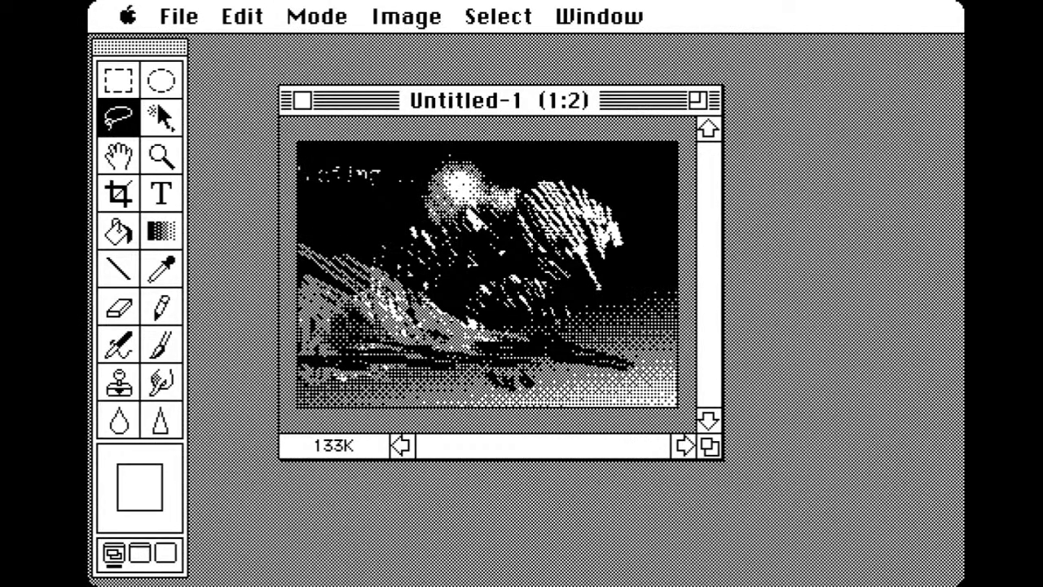
{"action": "mouse_move", "coordinate": [321, 243]}
{"action": "left_mouse_down"}
{"action": "mouse_move", "coordinate": [345, 216]}
{"action": "mouse_move", "coordinate": [397, 224]}
{"action": "mouse_move", "coordinate": [574, 291]}
{"action": "mouse_move", "coordinate": [409, 303]}
{"action": "mouse_move", "coordinate": [318, 232]}
{"action": "mouse_move", "coordinate": [311, 243]}
{"action": "mouse_move", "coordinate": [330, 221]}
{"action": "left_mouse_up"}
{"action": "left_click_drag", "start_coordinate": [369, 308], "coordinate": [369, 308]}
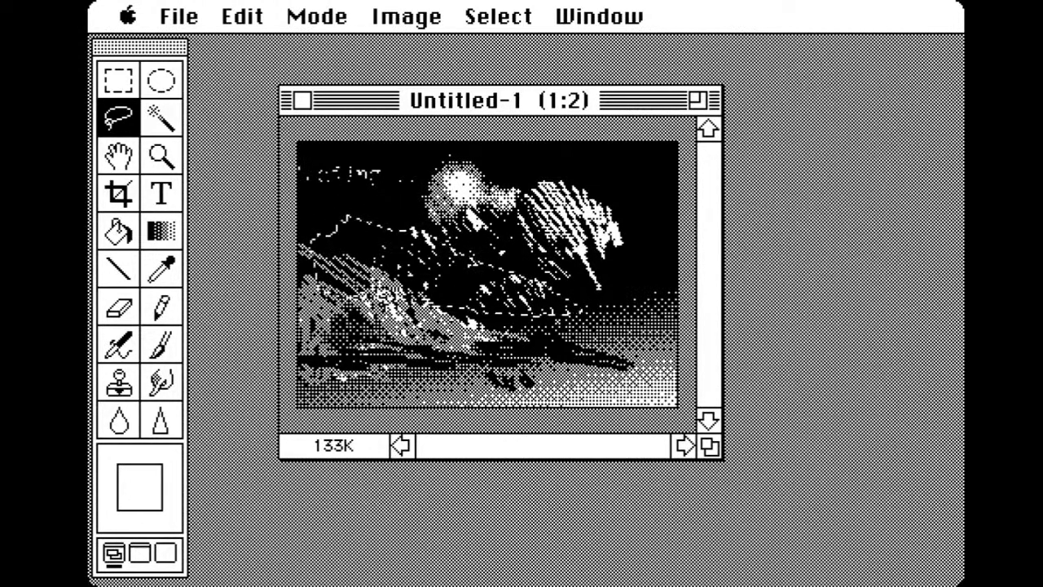
{"action": "left_click", "coordinate": [161, 343]}
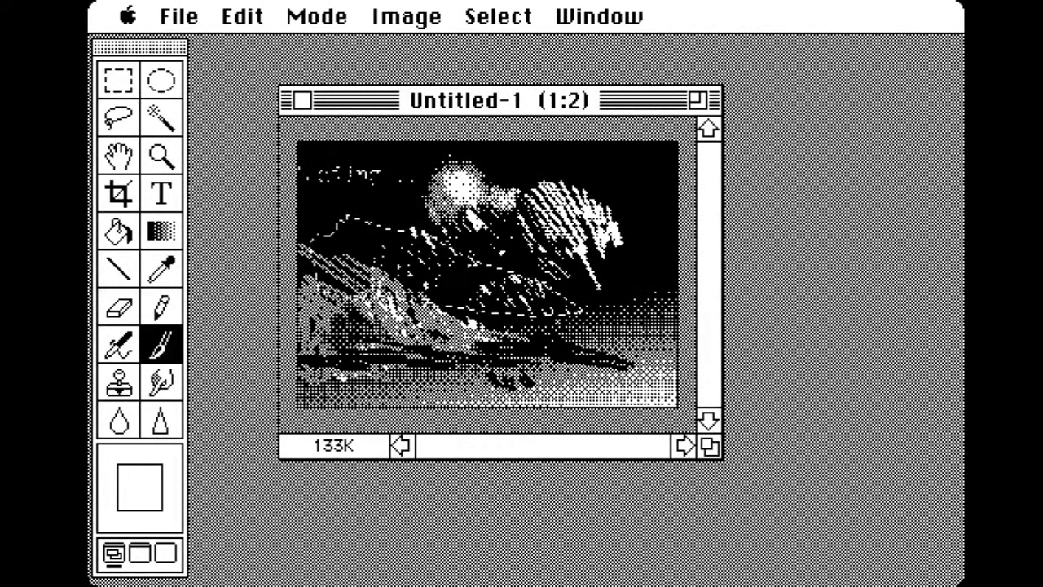
{"action": "left_click", "coordinate": [437, 323], "text": "alt"}
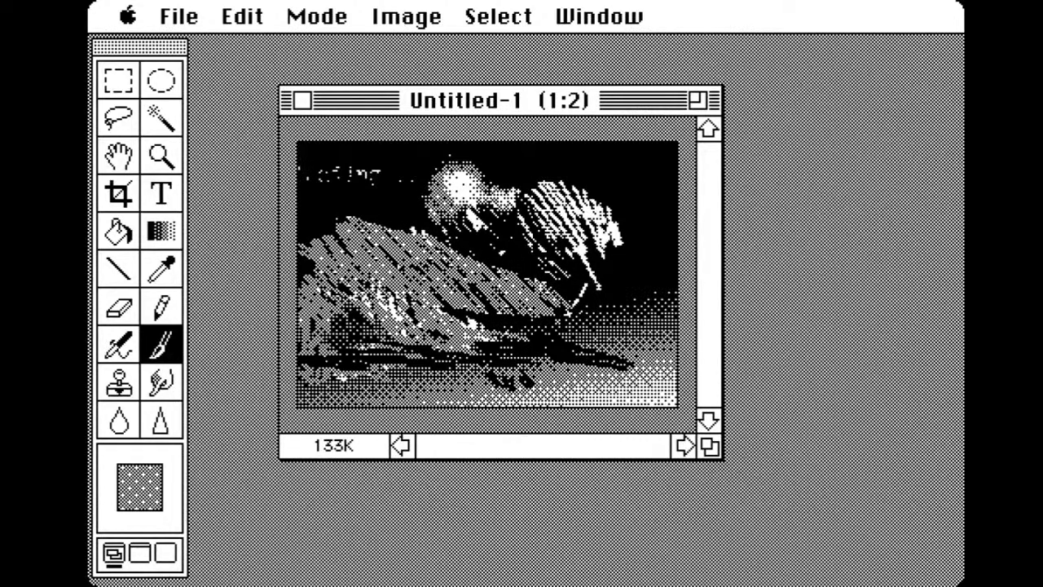
{"action": "left_click", "coordinate": [493, 18]}
{"action": "left_click_drag", "start_coordinate": [490, 17], "coordinate": [538, 75]}
Choose the Gradient tool and set the foreground color to a lighter gray
{"action": "left_click", "coordinate": [163, 233]}
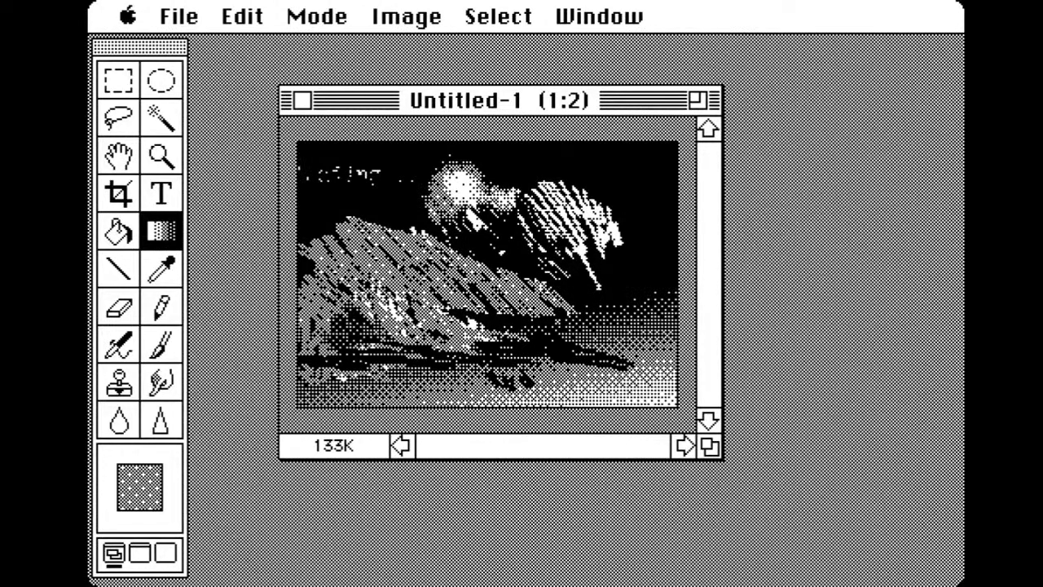
{"action": "left_click", "coordinate": [130, 503]}
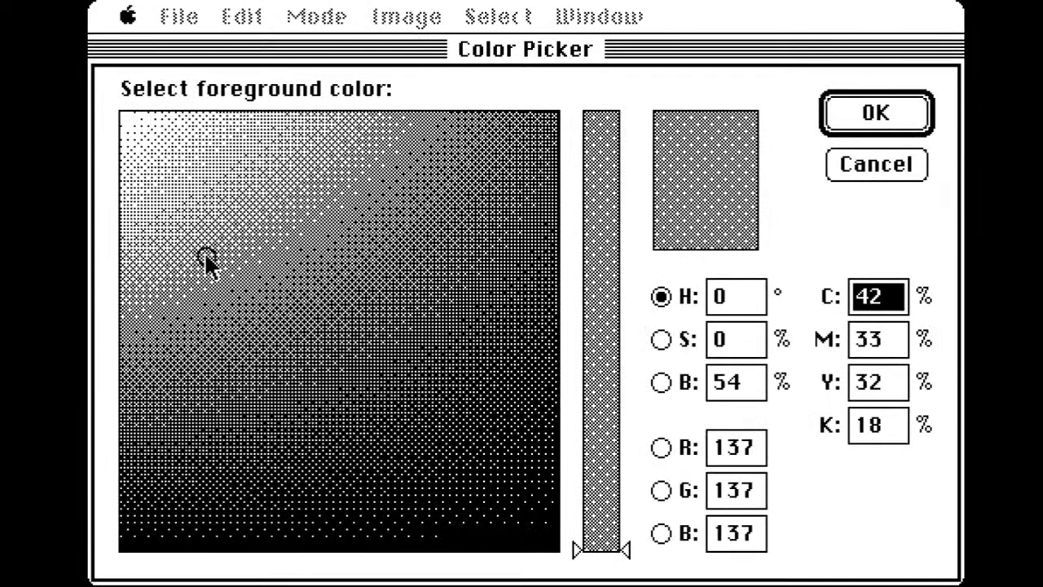
{"action": "left_click", "coordinate": [188, 208]}
{"action": "left_click", "coordinate": [840, 129]}
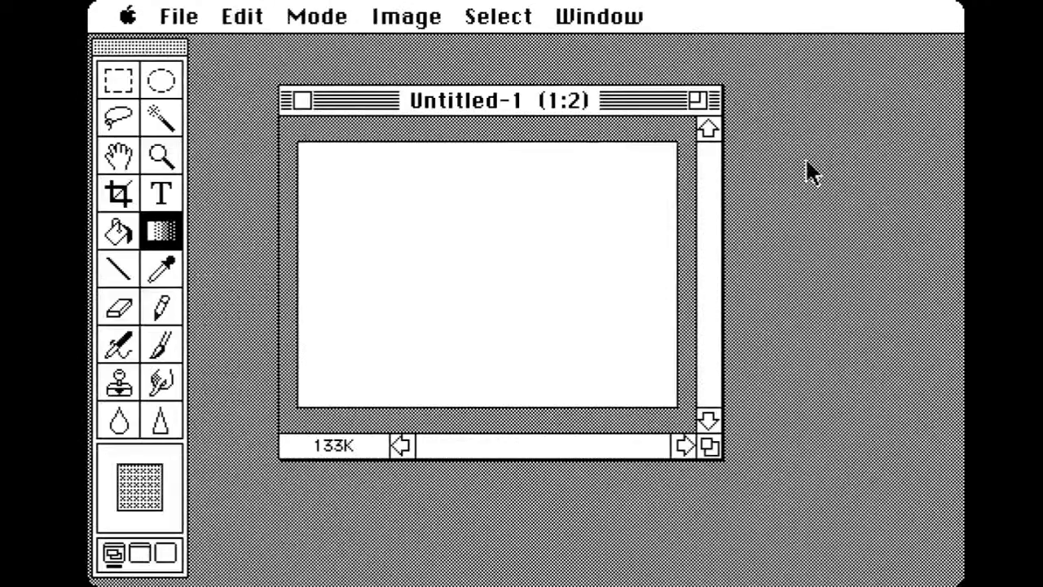
Fill the canvas with a gradient running from gray in the upper part to white at the lower edge
{"action": "left_click_drag", "start_coordinate": [452, 281], "coordinate": [469, 423]}
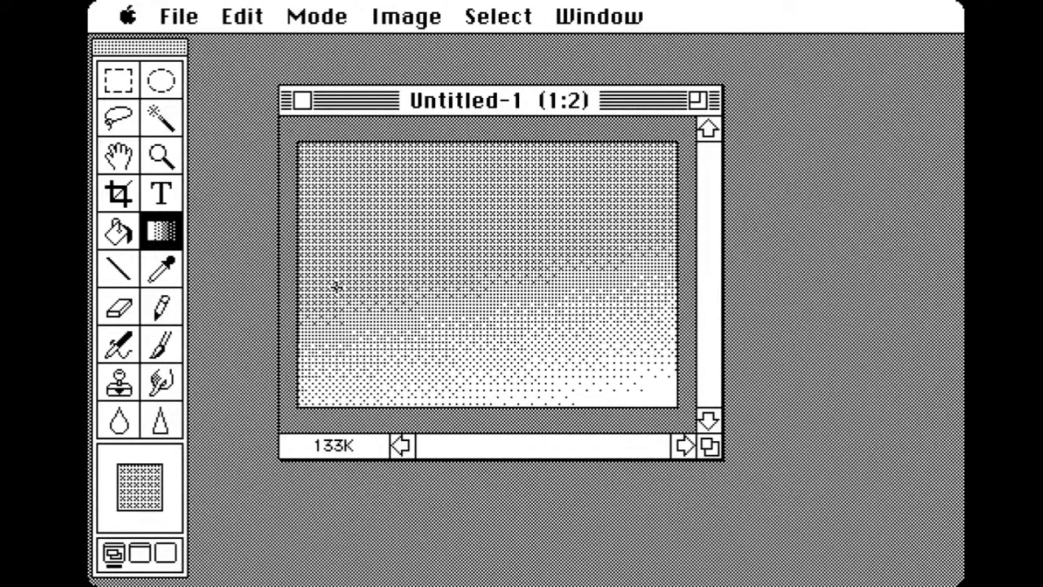
Choose the Brush tool and set the foreground color to a darker gray, RGB 132, 109, 109
{"action": "left_click", "coordinate": [163, 347]}
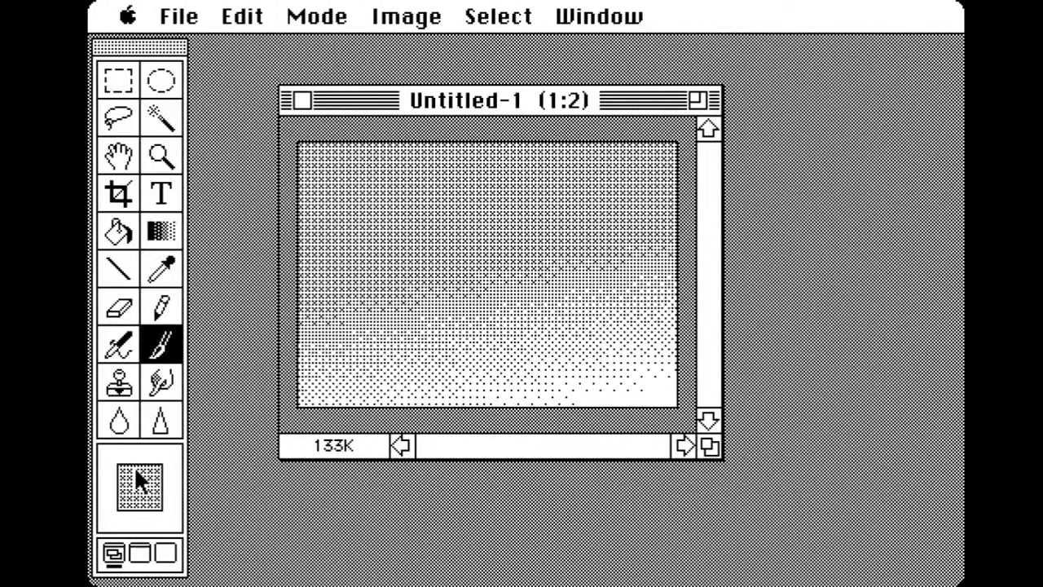
{"action": "left_click", "coordinate": [136, 471]}
{"action": "left_click", "coordinate": [192, 333]}
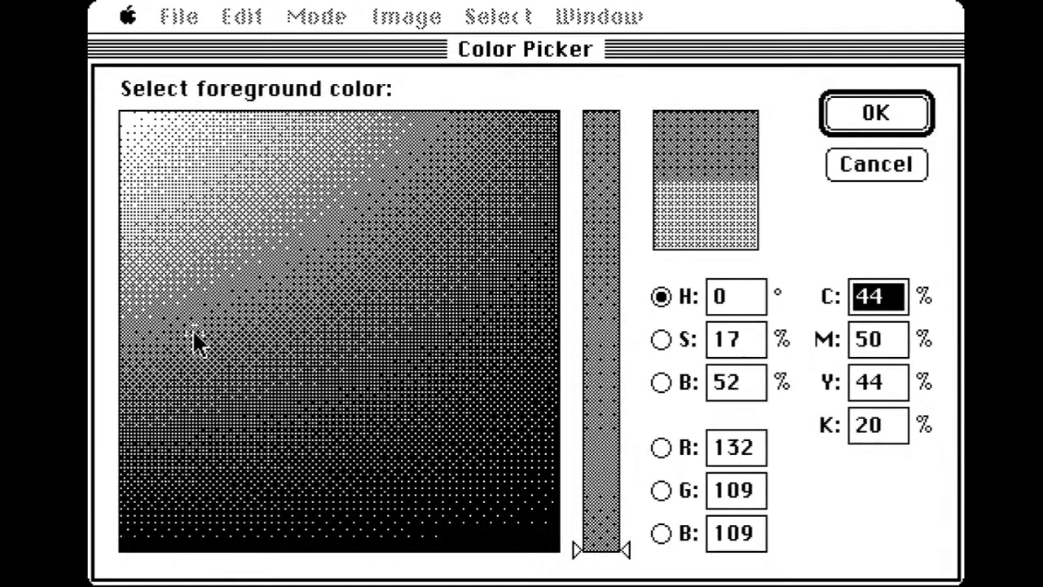
{"action": "left_click", "coordinate": [872, 116]}
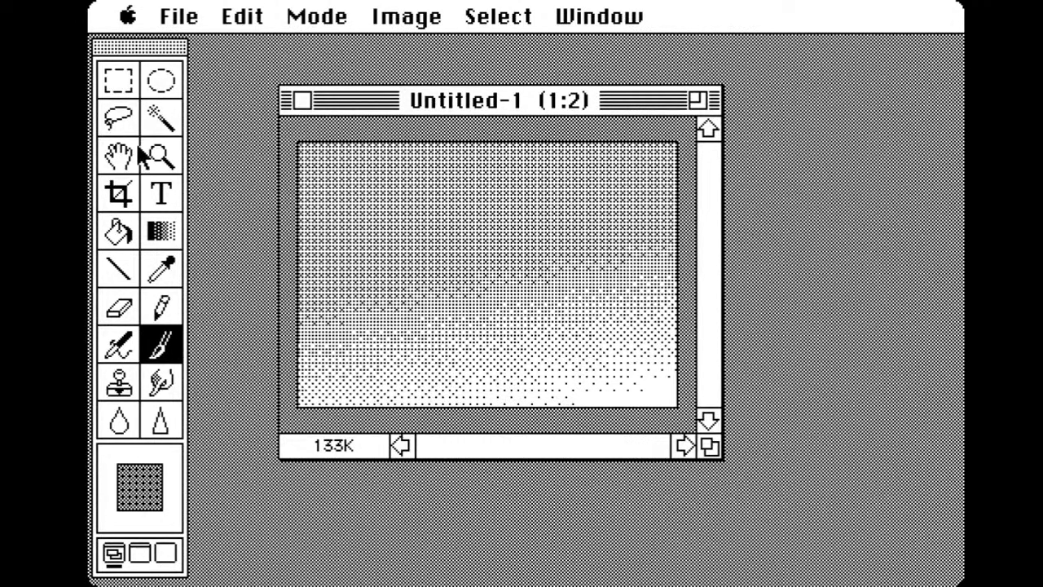
Crop a strip off the upper part of the image and enlarge the document window around it
{"action": "left_click", "coordinate": [122, 196]}
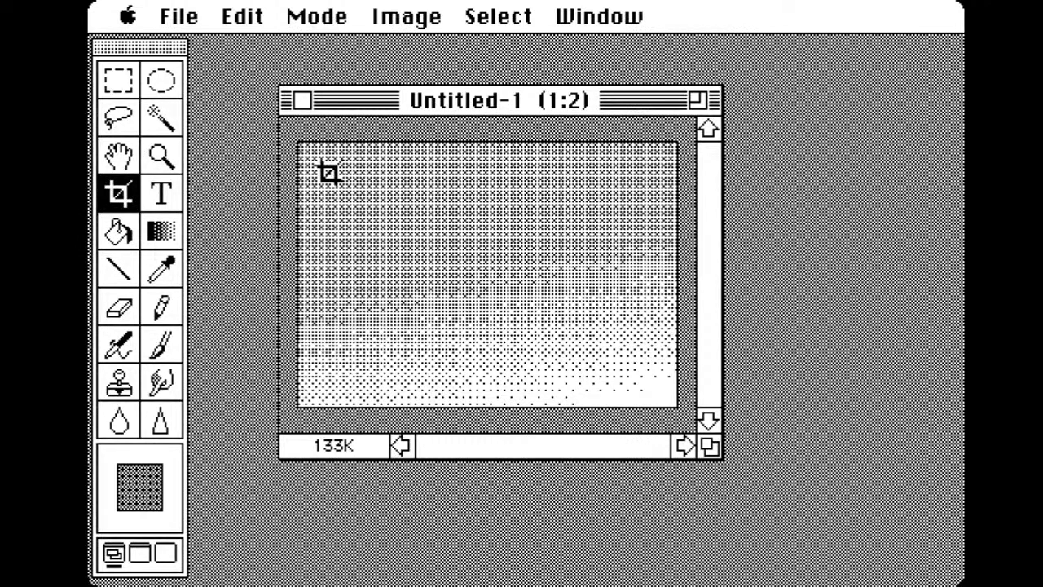
{"action": "left_click_drag", "start_coordinate": [299, 145], "coordinate": [678, 404]}
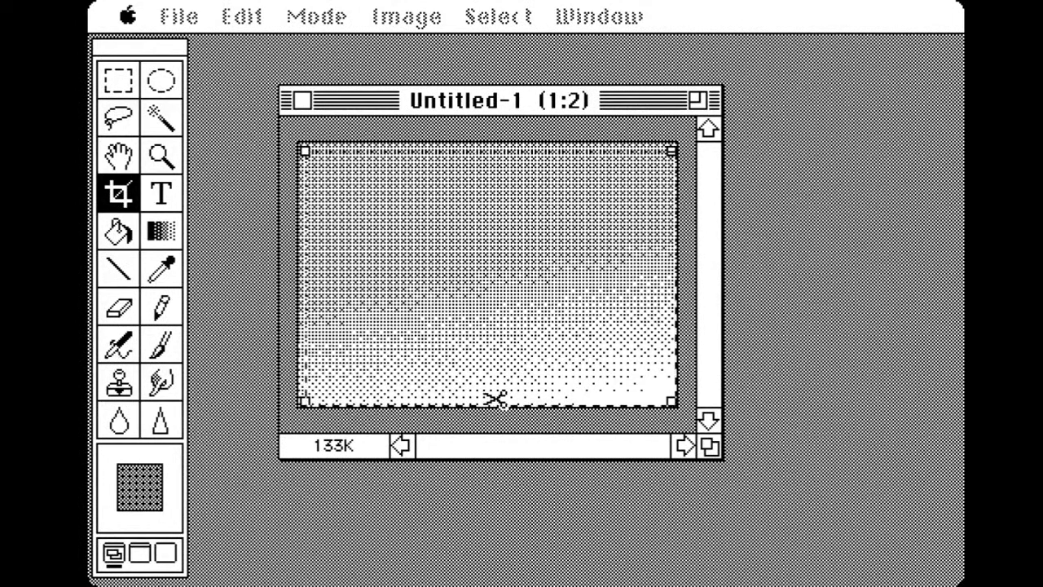
{"action": "left_click_drag", "start_coordinate": [670, 150], "coordinate": [683, 218]}
{"action": "left_click", "coordinate": [626, 273]}
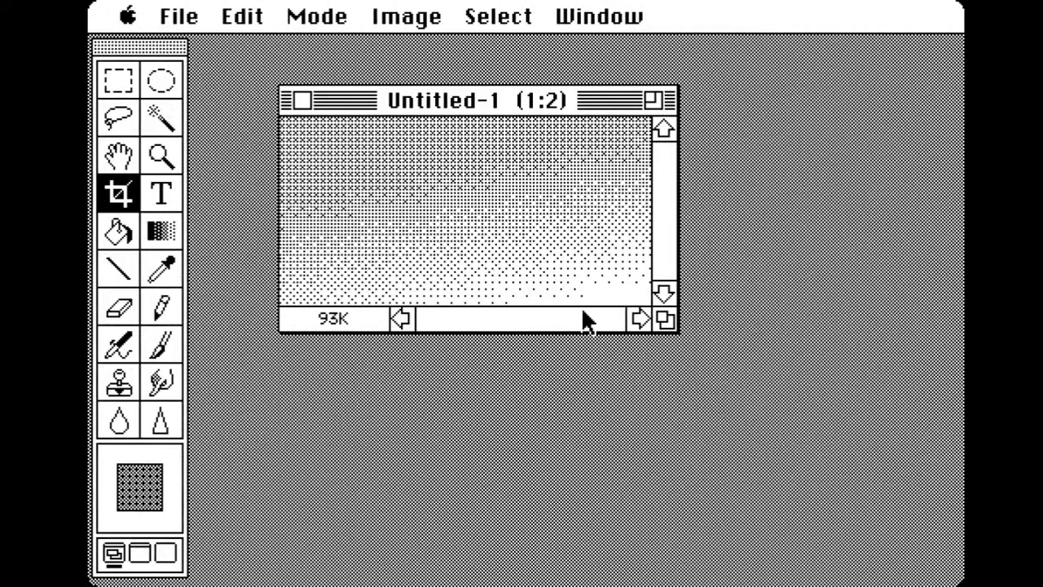
{"action": "left_click_drag", "start_coordinate": [675, 325], "coordinate": [752, 436]}
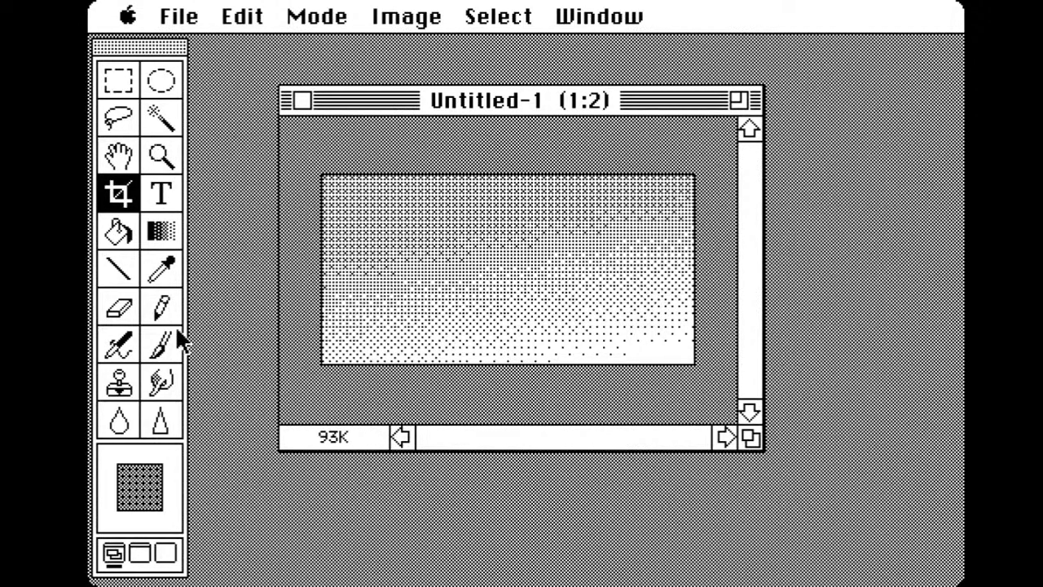
Switch to the Brush, sample the gray of the upper sky and set the foreground color to a slightly darker gray
{"action": "left_click", "coordinate": [162, 350]}
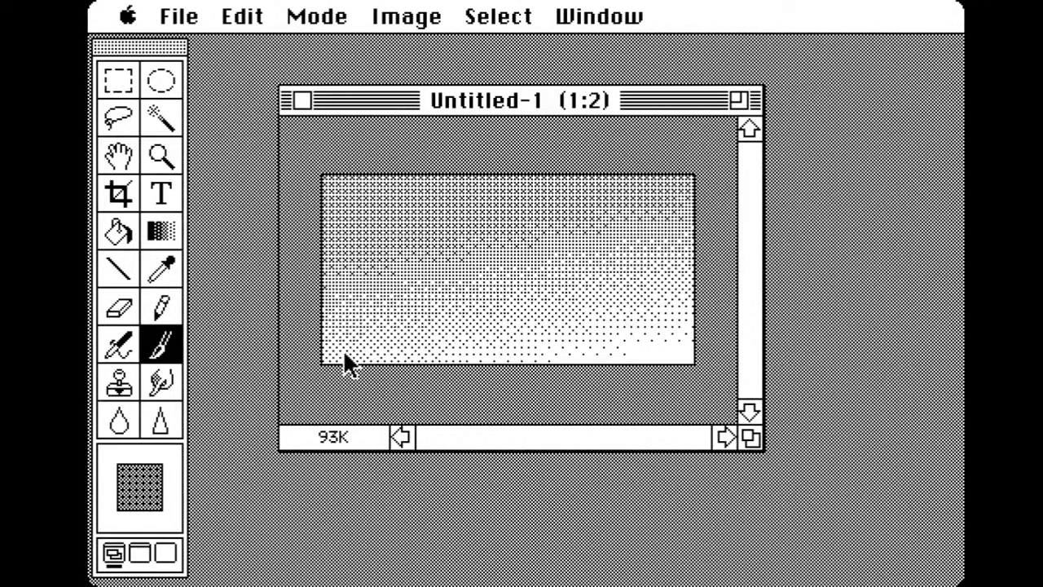
{"action": "left_click", "coordinate": [392, 215], "text": "alt"}
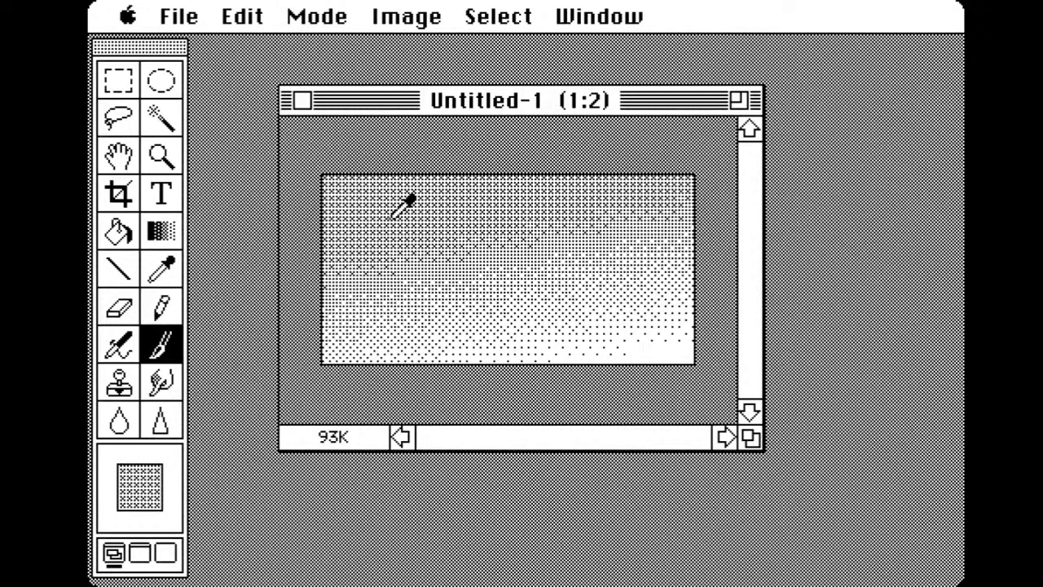
{"action": "left_click", "coordinate": [144, 493]}
{"action": "left_click_drag", "start_coordinate": [131, 268], "coordinate": [124, 278]}
{"action": "key", "text": "Return"}
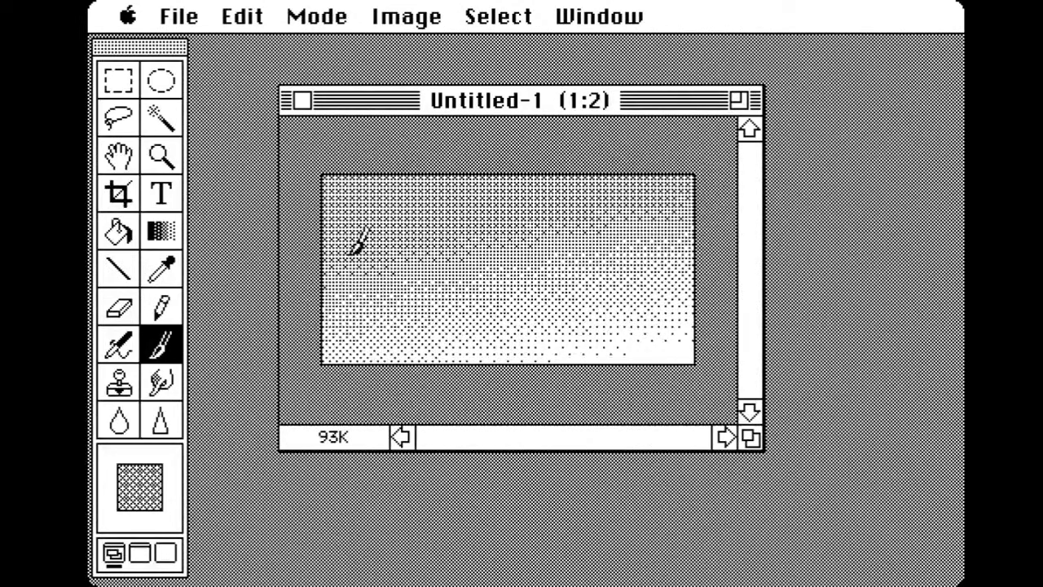
Brush a gray mountain ridge across the middle of the image, with sloping hill bands beneath it down to the lower edge
{"action": "mouse_move", "coordinate": [327, 244]}
{"action": "left_mouse_down"}
{"action": "mouse_move", "coordinate": [400, 228]}
{"action": "mouse_move", "coordinate": [408, 242]}
{"action": "mouse_move", "coordinate": [390, 247]}
{"action": "mouse_move", "coordinate": [393, 230]}
{"action": "mouse_move", "coordinate": [404, 236]}
{"action": "mouse_move", "coordinate": [394, 243]}
{"action": "mouse_move", "coordinate": [404, 281]}
{"action": "mouse_move", "coordinate": [370, 289]}
{"action": "mouse_move", "coordinate": [378, 267]}
{"action": "mouse_move", "coordinate": [414, 257]}
{"action": "mouse_move", "coordinate": [470, 273]}
{"action": "mouse_move", "coordinate": [435, 260]}
{"action": "mouse_move", "coordinate": [482, 261]}
{"action": "mouse_move", "coordinate": [557, 290]}
{"action": "mouse_move", "coordinate": [471, 283]}
{"action": "mouse_move", "coordinate": [373, 294]}
{"action": "mouse_move", "coordinate": [582, 305]}
{"action": "mouse_move", "coordinate": [502, 268]}
{"action": "mouse_move", "coordinate": [519, 254]}
{"action": "mouse_move", "coordinate": [576, 261]}
{"action": "mouse_move", "coordinate": [517, 267]}
{"action": "mouse_move", "coordinate": [582, 261]}
{"action": "mouse_move", "coordinate": [618, 273]}
{"action": "mouse_move", "coordinate": [559, 266]}
{"action": "mouse_move", "coordinate": [668, 289]}
{"action": "mouse_move", "coordinate": [596, 280]}
{"action": "mouse_move", "coordinate": [661, 299]}
{"action": "mouse_move", "coordinate": [602, 291]}
{"action": "mouse_move", "coordinate": [688, 286]}
{"action": "mouse_move", "coordinate": [605, 301]}
{"action": "mouse_move", "coordinate": [483, 297]}
{"action": "mouse_move", "coordinate": [564, 306]}
{"action": "left_mouse_up"}
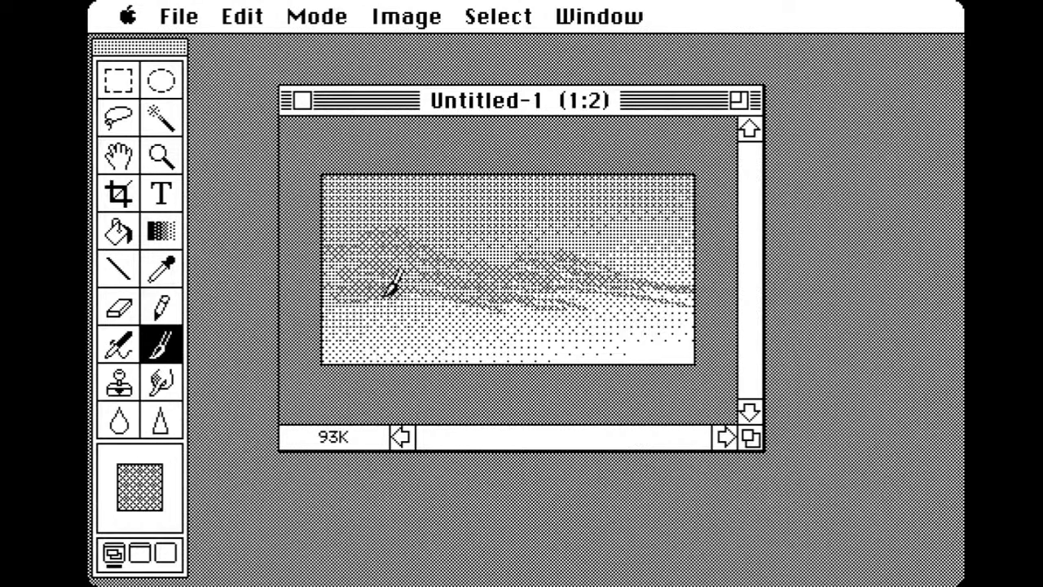
{"action": "mouse_move", "coordinate": [389, 291]}
{"action": "left_mouse_down"}
{"action": "mouse_move", "coordinate": [443, 319]}
{"action": "mouse_move", "coordinate": [515, 329]}
{"action": "mouse_move", "coordinate": [559, 350]}
{"action": "mouse_move", "coordinate": [461, 338]}
{"action": "mouse_move", "coordinate": [388, 310]}
{"action": "mouse_move", "coordinate": [318, 319]}
{"action": "left_mouse_up"}
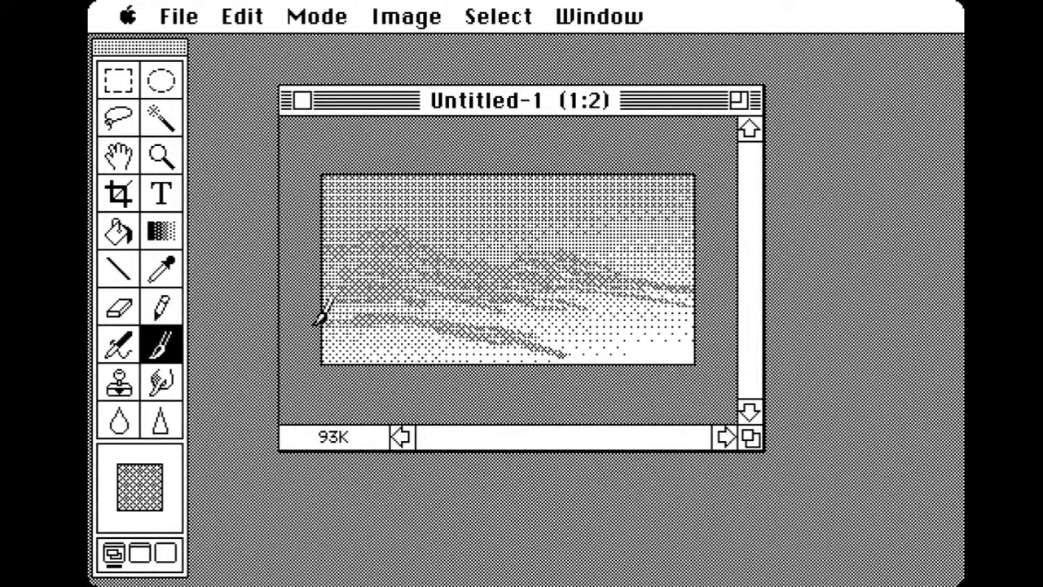
{"action": "mouse_move", "coordinate": [485, 340]}
{"action": "left_mouse_down"}
{"action": "mouse_move", "coordinate": [528, 355]}
{"action": "mouse_move", "coordinate": [584, 336]}
{"action": "mouse_move", "coordinate": [564, 326]}
{"action": "mouse_move", "coordinate": [629, 315]}
{"action": "mouse_move", "coordinate": [570, 315]}
{"action": "left_mouse_up"}
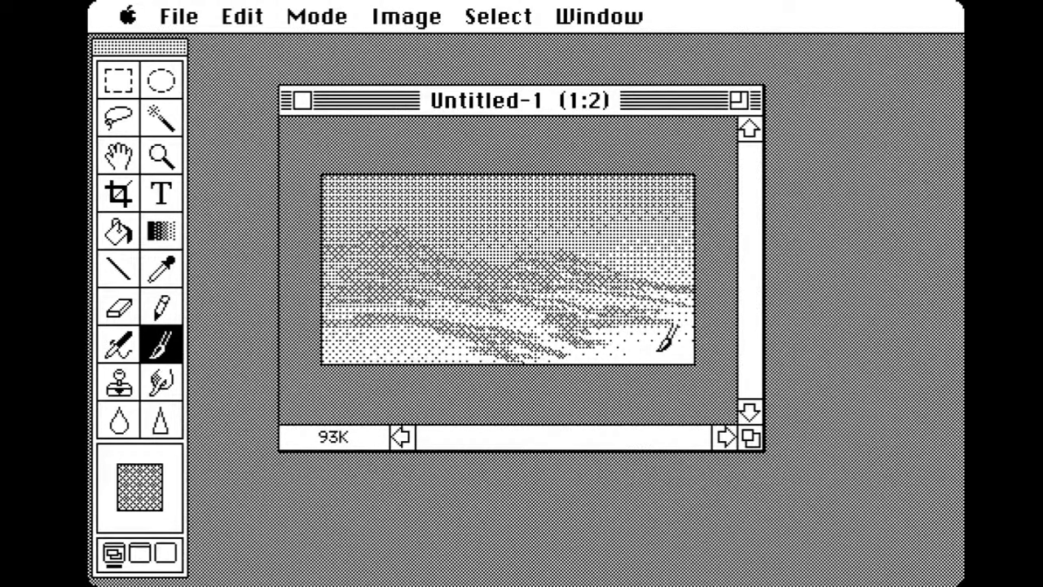
Lasso the whole sky down to the outline of the mountain ridge and set the foreground color to white
{"action": "left_click", "coordinate": [119, 131]}
{"action": "mouse_move", "coordinate": [338, 242]}
{"action": "left_mouse_down"}
{"action": "mouse_move", "coordinate": [398, 228]}
{"action": "mouse_move", "coordinate": [477, 262]}
{"action": "mouse_move", "coordinate": [485, 251]}
{"action": "mouse_move", "coordinate": [502, 266]}
{"action": "mouse_move", "coordinate": [521, 249]}
{"action": "mouse_move", "coordinate": [558, 247]}
{"action": "mouse_move", "coordinate": [633, 274]}
{"action": "mouse_move", "coordinate": [677, 275]}
{"action": "mouse_move", "coordinate": [695, 208]}
{"action": "mouse_move", "coordinate": [582, 141]}
{"action": "mouse_move", "coordinate": [354, 120]}
{"action": "mouse_move", "coordinate": [302, 150]}
{"action": "mouse_move", "coordinate": [326, 243]}
{"action": "left_mouse_up"}
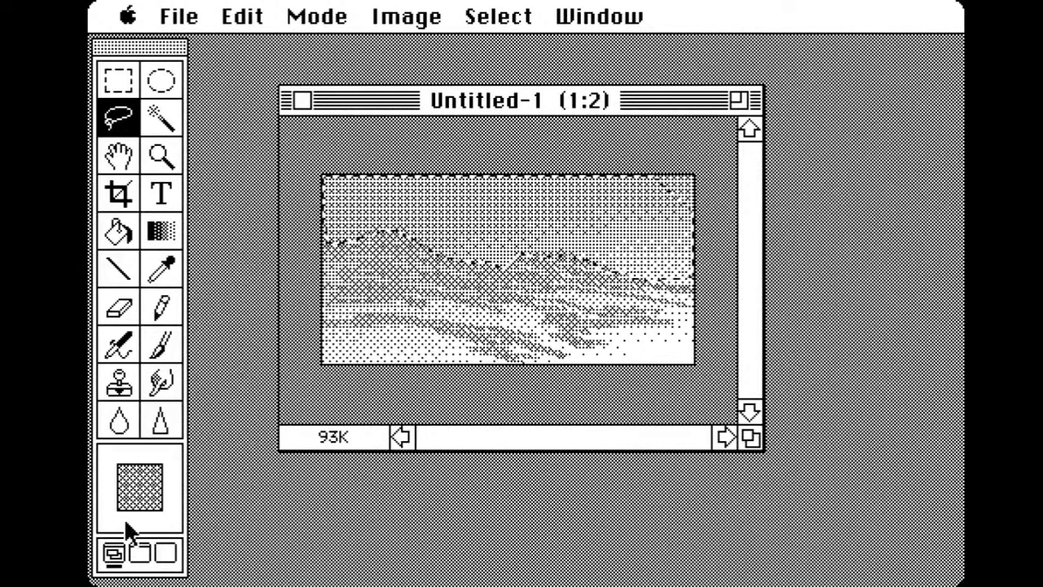
{"action": "left_click", "coordinate": [148, 493]}
{"action": "left_click", "coordinate": [144, 131]}
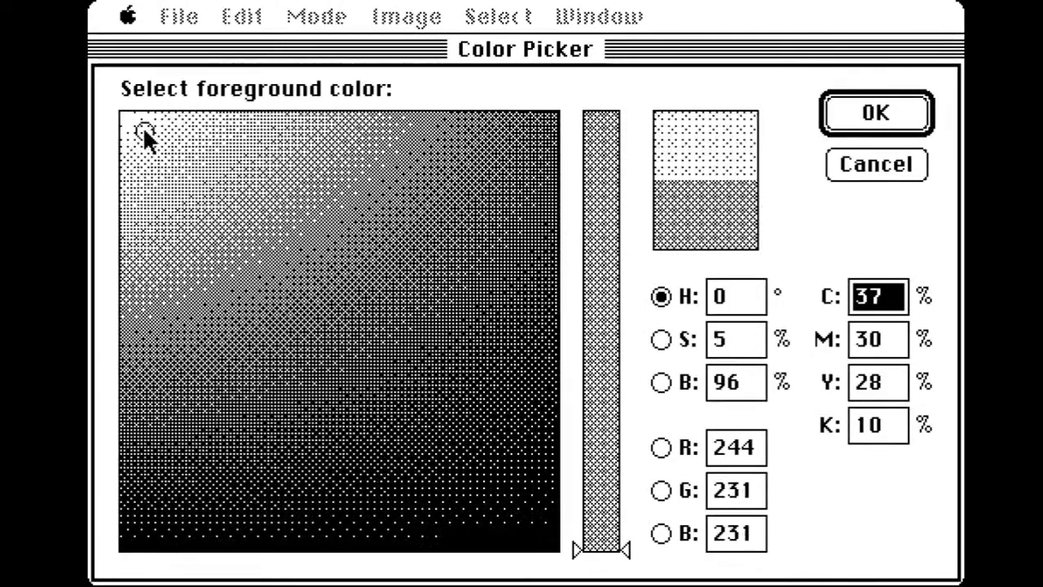
{"action": "left_click_drag", "start_coordinate": [144, 131], "coordinate": [115, 112]}
{"action": "left_click", "coordinate": [845, 124]}
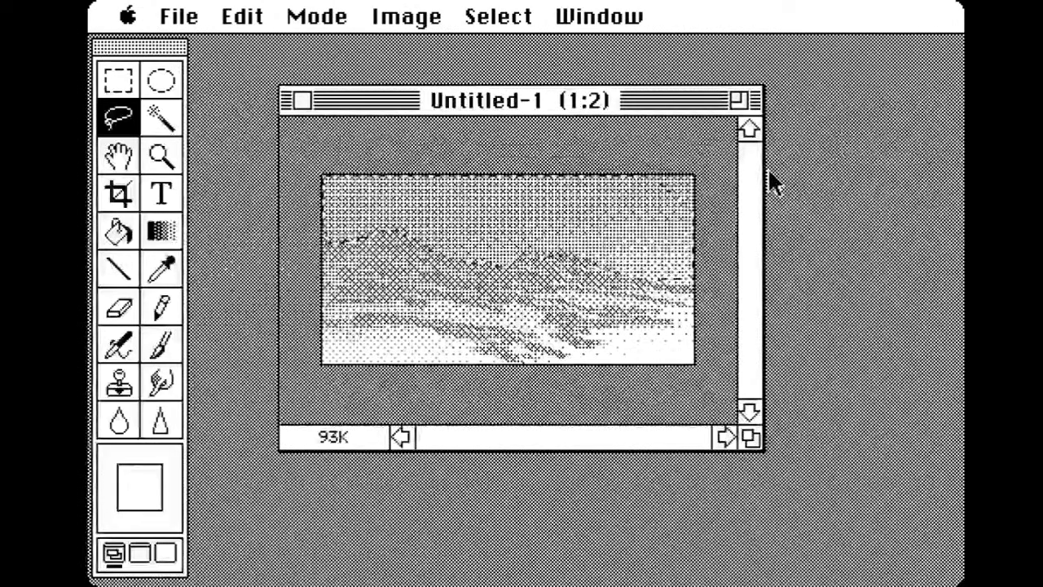
Airbrush soft white mist into the selected sky just above the ridge line and remove the selection
{"action": "left_click", "coordinate": [122, 347]}
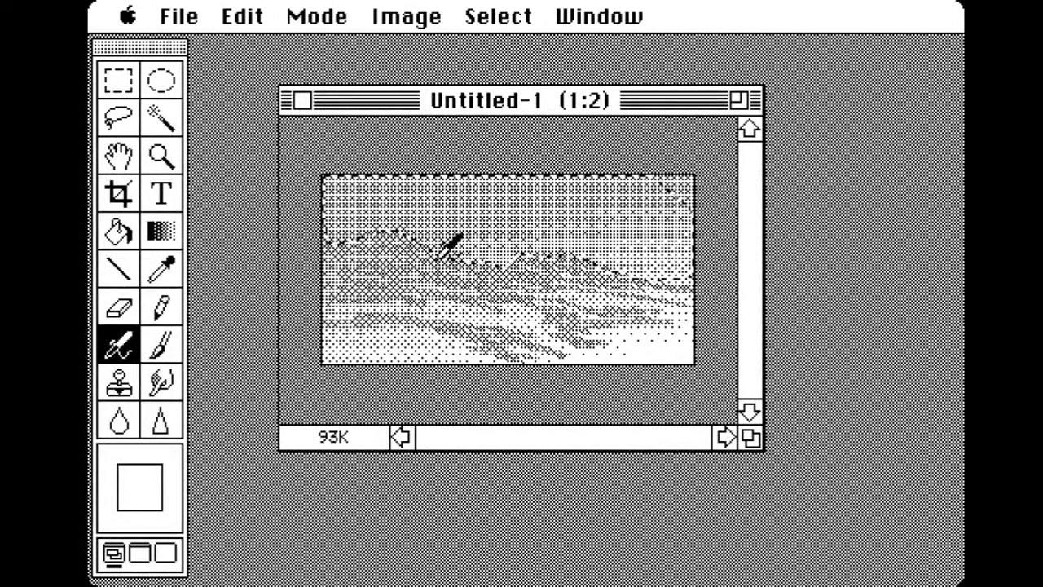
{"action": "mouse_move", "coordinate": [486, 259]}
{"action": "left_mouse_down"}
{"action": "mouse_move", "coordinate": [539, 249]}
{"action": "mouse_move", "coordinate": [482, 263]}
{"action": "mouse_move", "coordinate": [424, 251]}
{"action": "mouse_move", "coordinate": [511, 262]}
{"action": "mouse_move", "coordinate": [506, 246]}
{"action": "mouse_move", "coordinate": [614, 269]}
{"action": "mouse_move", "coordinate": [588, 263]}
{"action": "mouse_move", "coordinate": [620, 258]}
{"action": "mouse_move", "coordinate": [603, 265]}
{"action": "mouse_move", "coordinate": [506, 236]}
{"action": "mouse_move", "coordinate": [418, 244]}
{"action": "mouse_move", "coordinate": [346, 232]}
{"action": "mouse_move", "coordinate": [432, 232]}
{"action": "mouse_move", "coordinate": [506, 260]}
{"action": "mouse_move", "coordinate": [416, 245]}
{"action": "mouse_move", "coordinate": [661, 275]}
{"action": "left_mouse_up"}
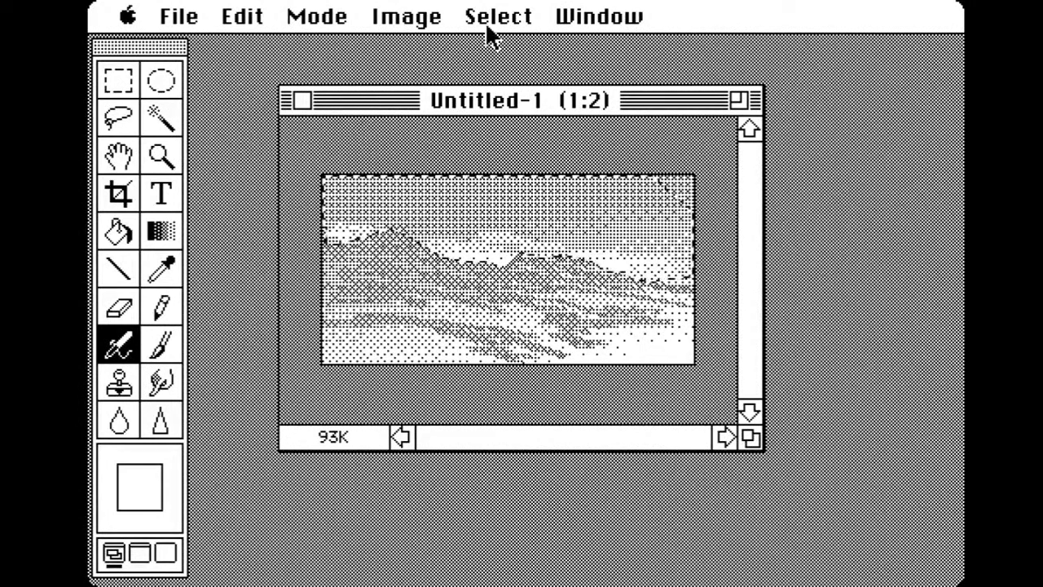
{"action": "left_click", "coordinate": [518, 18]}
{"action": "left_click", "coordinate": [544, 78]}
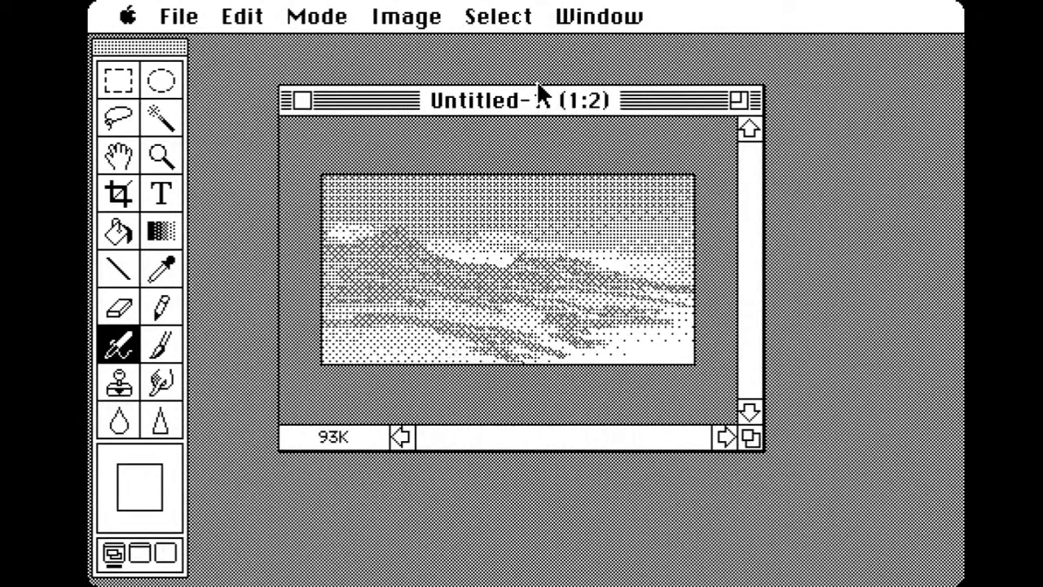
Select the gray hill areas with the Magic Wand and set the Brush's foreground color to a darker gray, RGB 136, 134, 134
{"action": "left_click", "coordinate": [167, 126]}
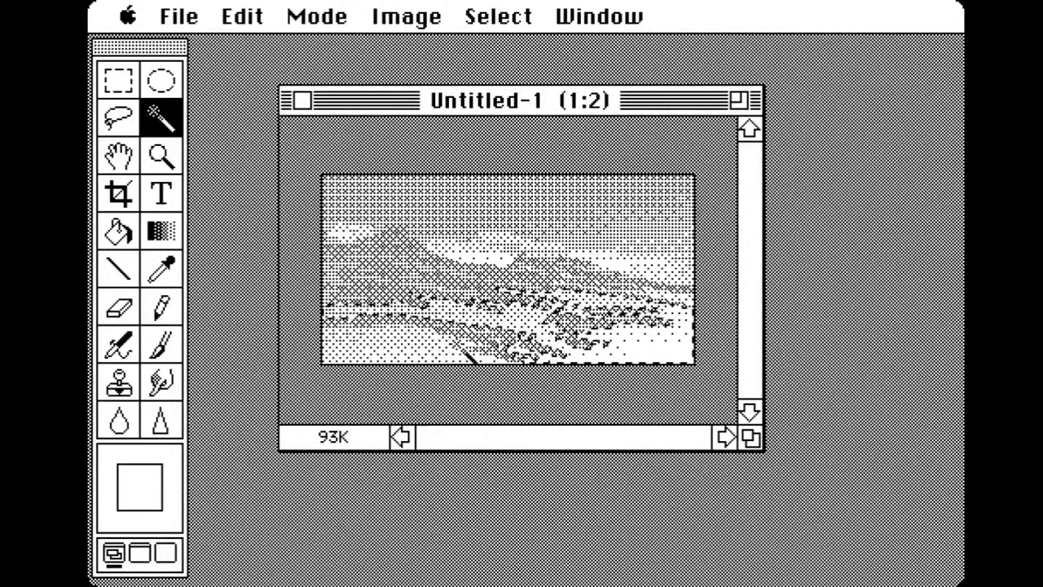
{"action": "left_click", "coordinate": [473, 348]}
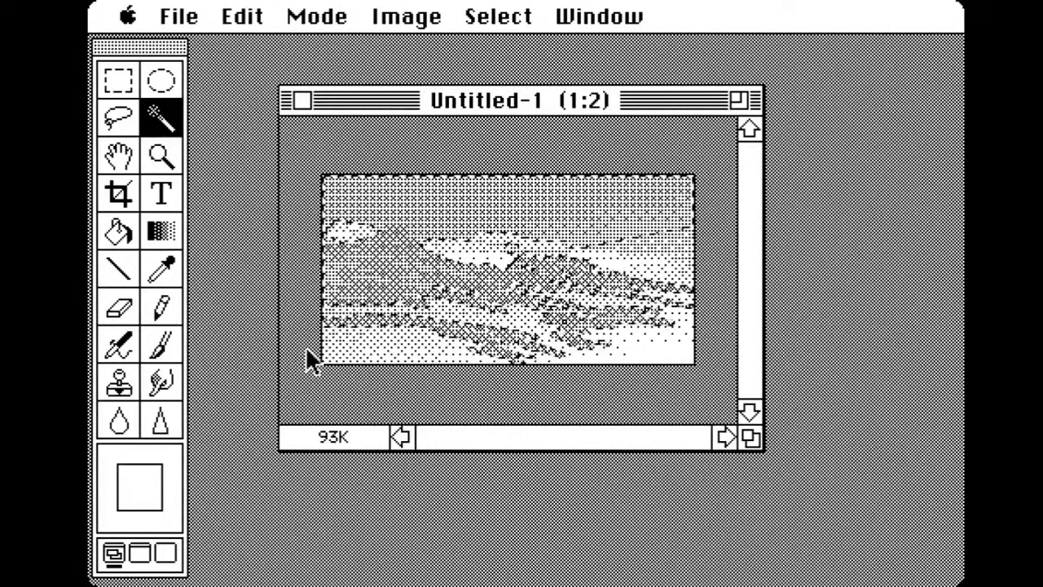
{"action": "left_click", "coordinate": [163, 344]}
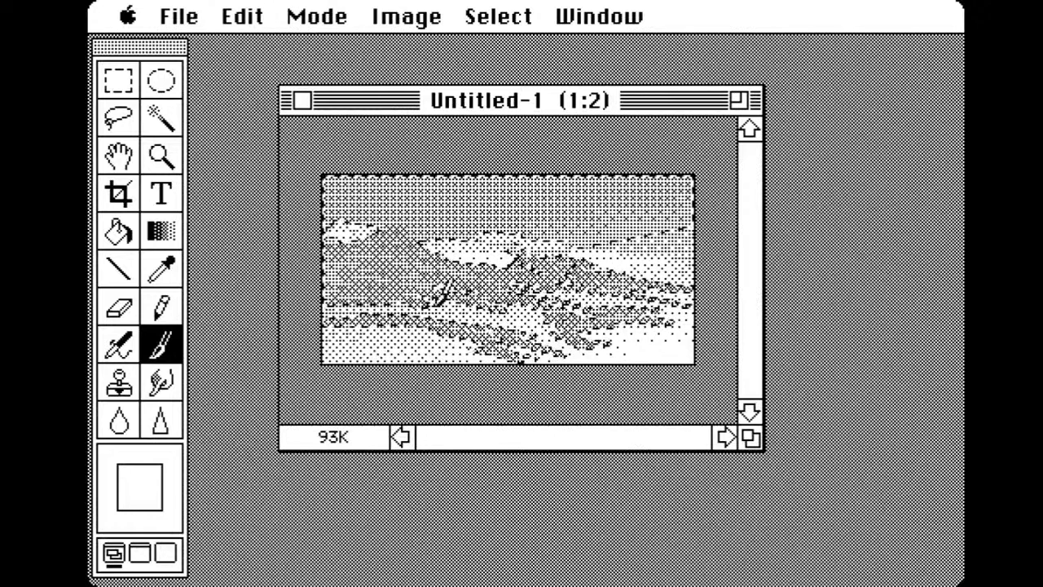
{"action": "left_click", "coordinate": [400, 290], "text": "alt"}
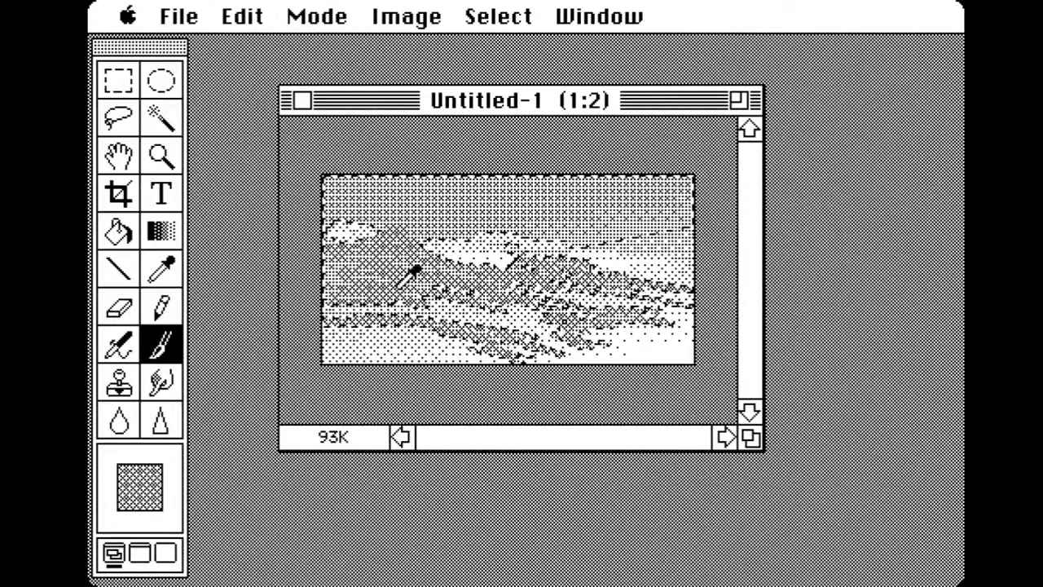
{"action": "left_click", "coordinate": [123, 493]}
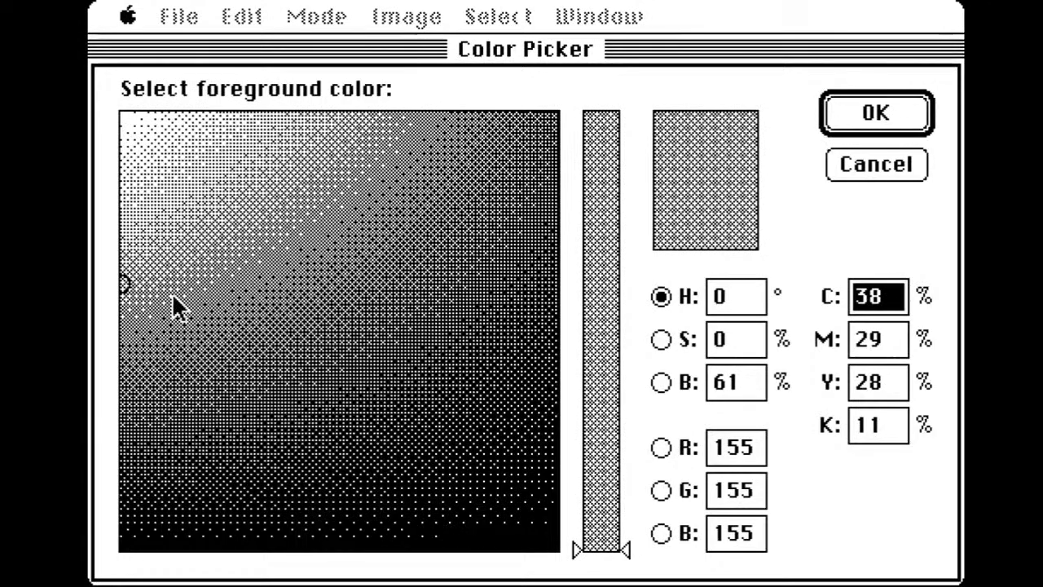
{"action": "left_click_drag", "start_coordinate": [123, 309], "coordinate": [126, 318]}
{"action": "left_click", "coordinate": [844, 120]}
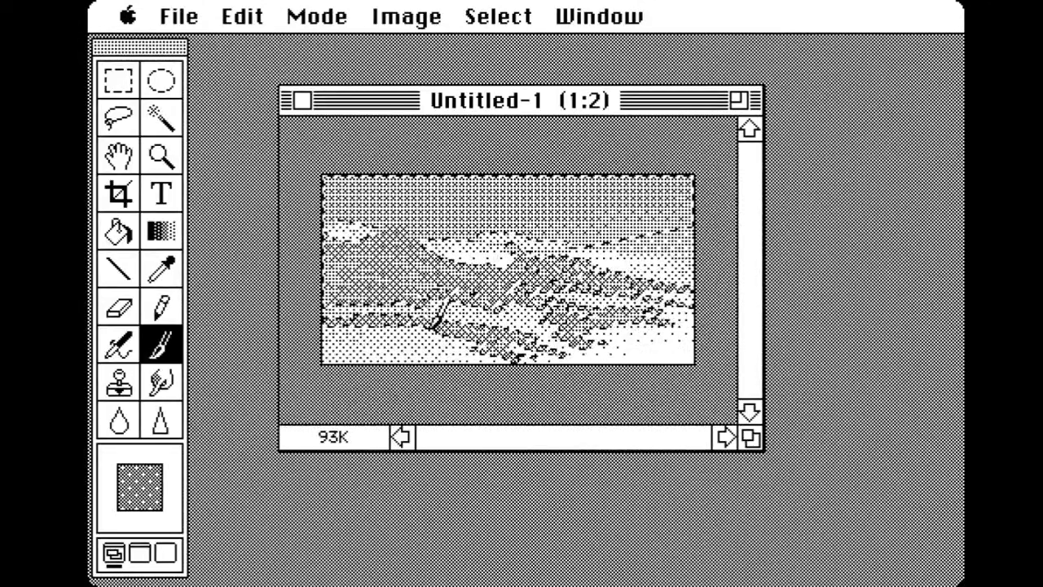
Brush darker shading onto the lower slopes and hill bands within the selection, and deselect it
{"action": "mouse_move", "coordinate": [436, 298]}
{"action": "left_mouse_down"}
{"action": "mouse_move", "coordinate": [461, 335]}
{"action": "mouse_move", "coordinate": [506, 357]}
{"action": "mouse_move", "coordinate": [511, 331]}
{"action": "mouse_move", "coordinate": [601, 339]}
{"action": "mouse_move", "coordinate": [597, 310]}
{"action": "mouse_move", "coordinate": [657, 323]}
{"action": "mouse_move", "coordinate": [668, 294]}
{"action": "left_mouse_up"}
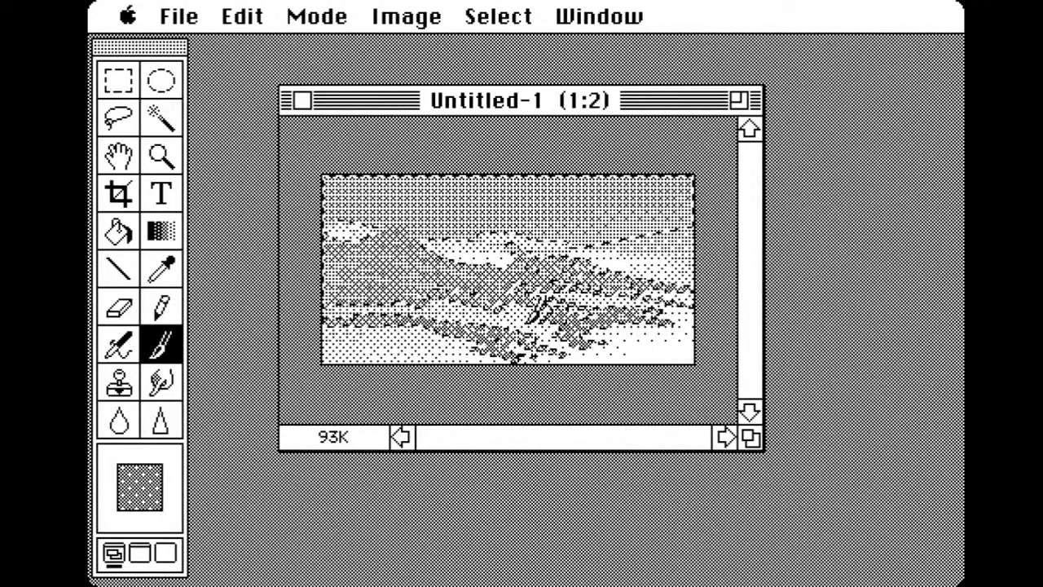
{"action": "mouse_move", "coordinate": [334, 314]}
{"action": "left_mouse_down"}
{"action": "mouse_move", "coordinate": [400, 290]}
{"action": "mouse_move", "coordinate": [329, 286]}
{"action": "mouse_move", "coordinate": [453, 297]}
{"action": "mouse_move", "coordinate": [334, 279]}
{"action": "left_mouse_up"}
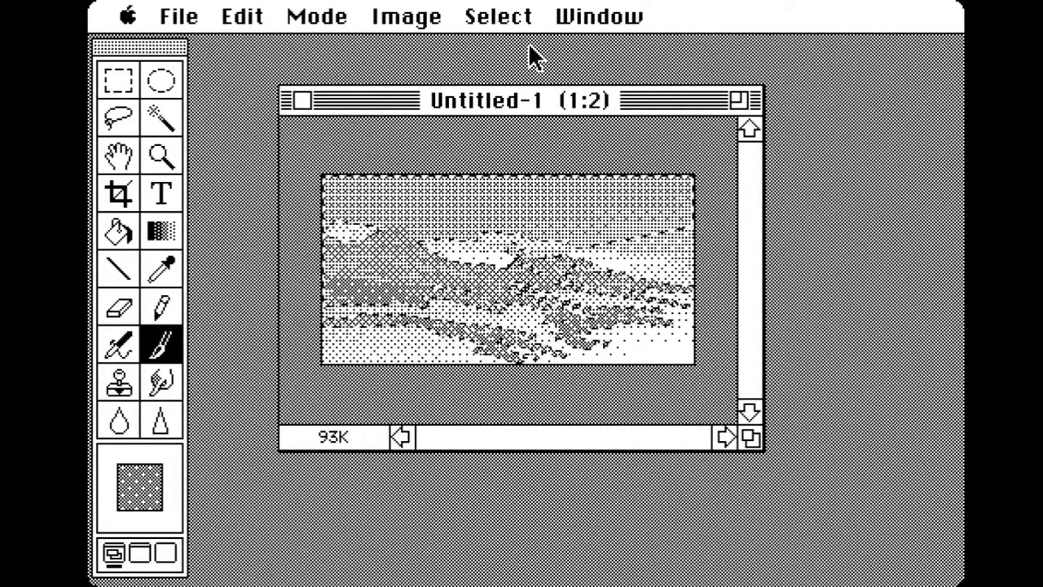
{"action": "left_click", "coordinate": [496, 18]}
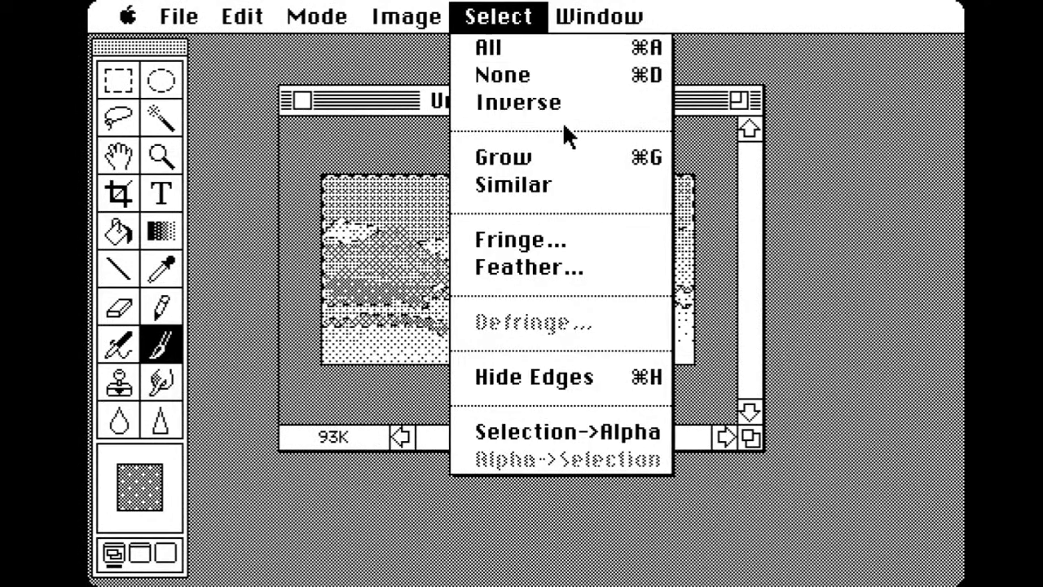
{"action": "left_click", "coordinate": [564, 78]}
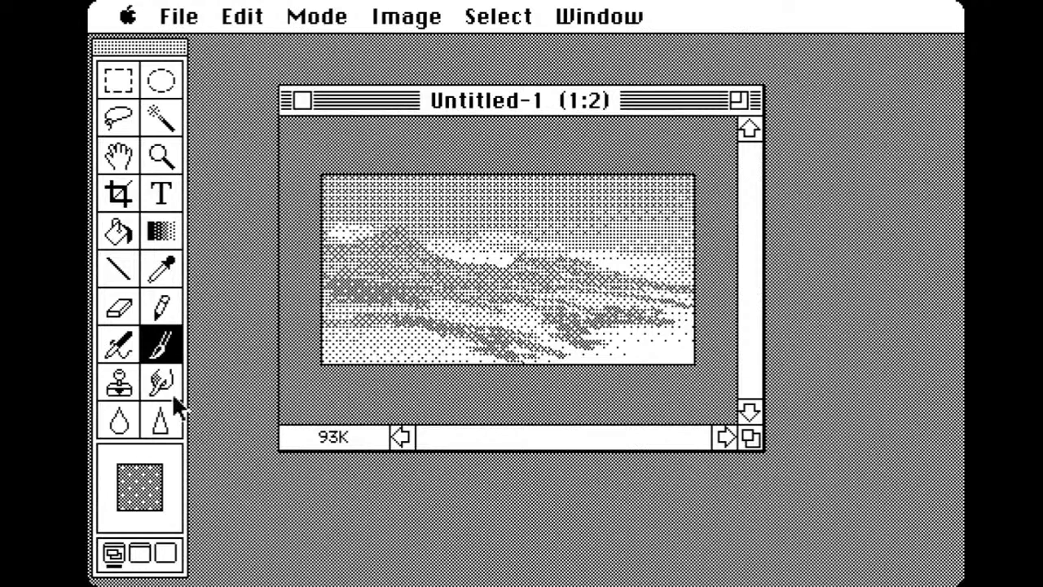
Set the foreground color to dark gray, RGB 105, 103, 103, and lasso a rising foreground hill along the image's lower edge
{"action": "left_click", "coordinate": [142, 487]}
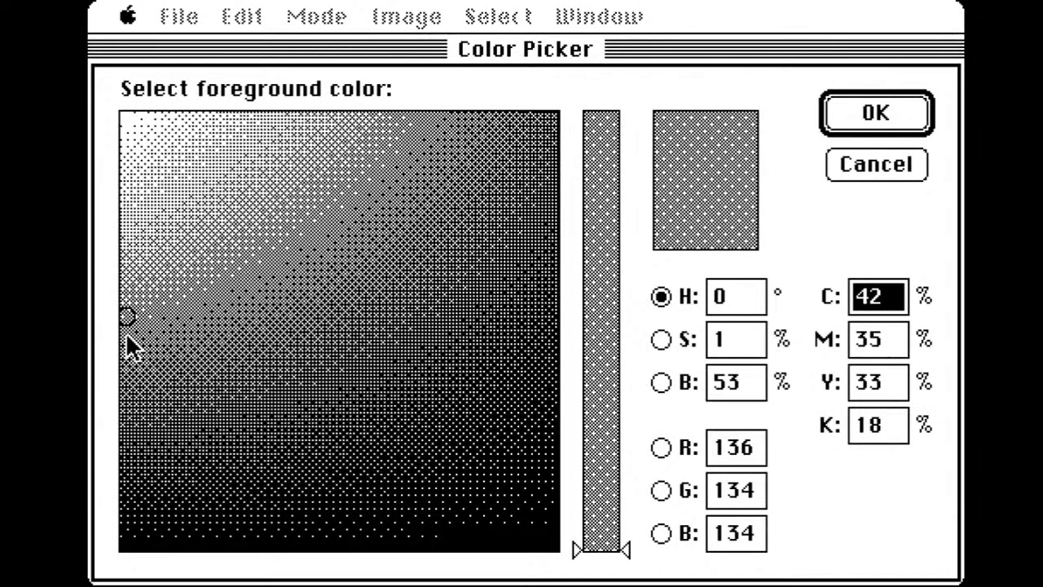
{"action": "mouse_move", "coordinate": [126, 334]}
{"action": "left_mouse_down"}
{"action": "mouse_move", "coordinate": [128, 380]}
{"action": "mouse_move", "coordinate": [129, 368]}
{"action": "left_mouse_up"}
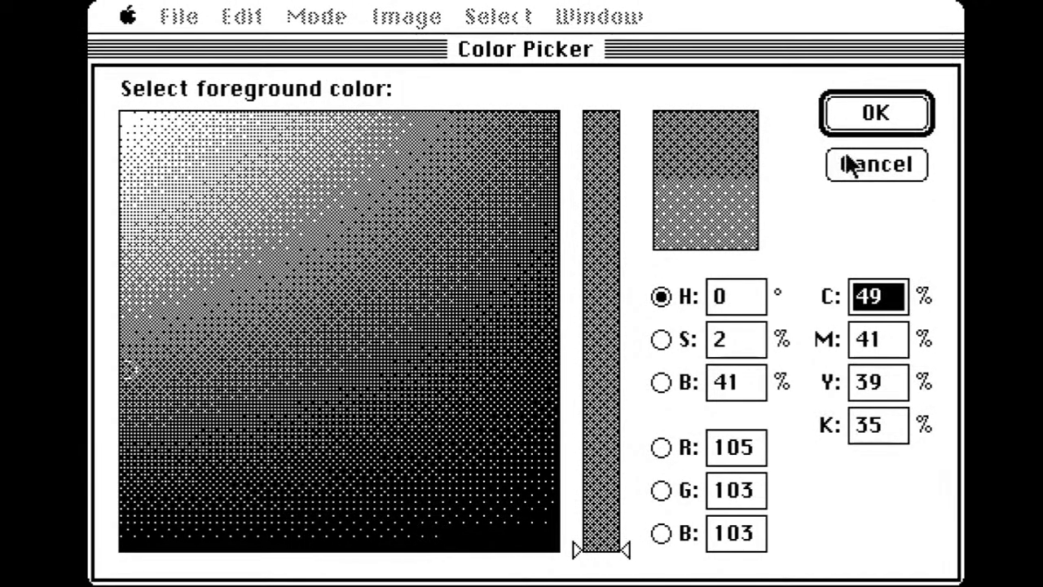
{"action": "left_click", "coordinate": [847, 163]}
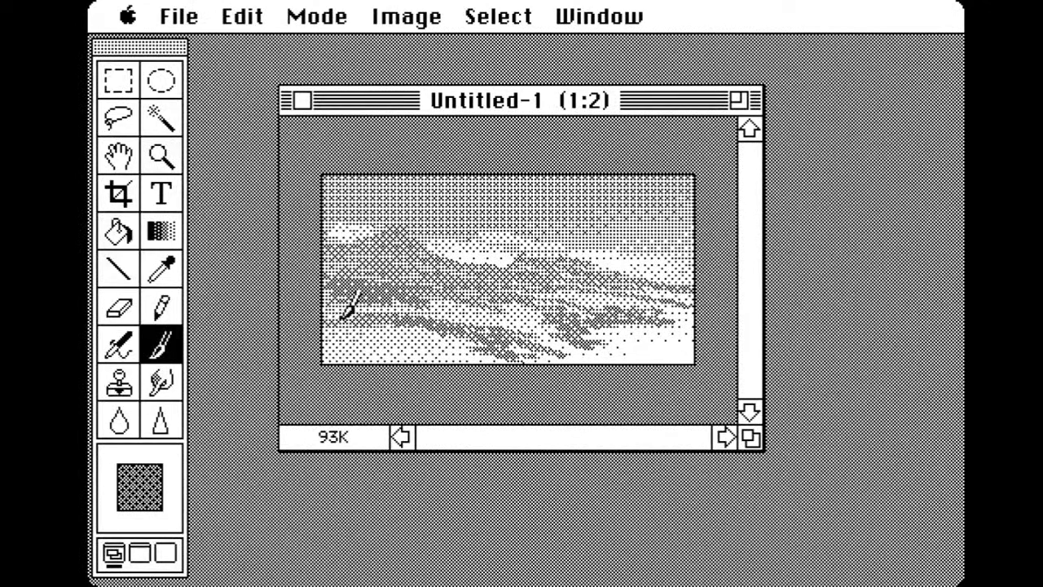
{"action": "left_click", "coordinate": [122, 123]}
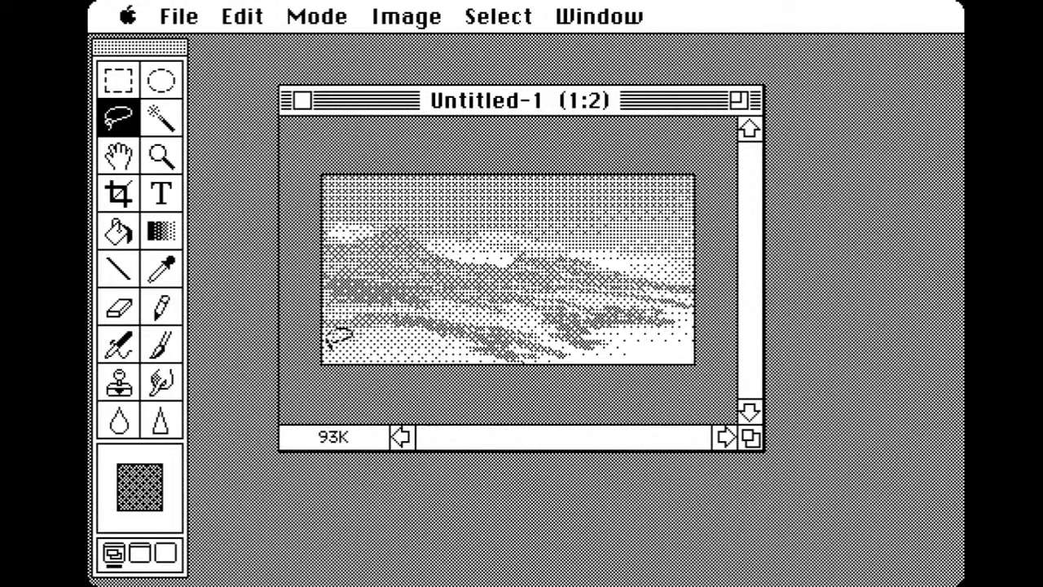
{"action": "mouse_move", "coordinate": [326, 352]}
{"action": "left_mouse_down"}
{"action": "mouse_move", "coordinate": [427, 328]}
{"action": "mouse_move", "coordinate": [473, 304]}
{"action": "mouse_move", "coordinate": [517, 305]}
{"action": "mouse_move", "coordinate": [532, 289]}
{"action": "mouse_move", "coordinate": [694, 304]}
{"action": "mouse_move", "coordinate": [717, 369]}
{"action": "mouse_move", "coordinate": [348, 402]}
{"action": "mouse_move", "coordinate": [322, 396]}
{"action": "mouse_move", "coordinate": [326, 354]}
{"action": "left_mouse_up"}
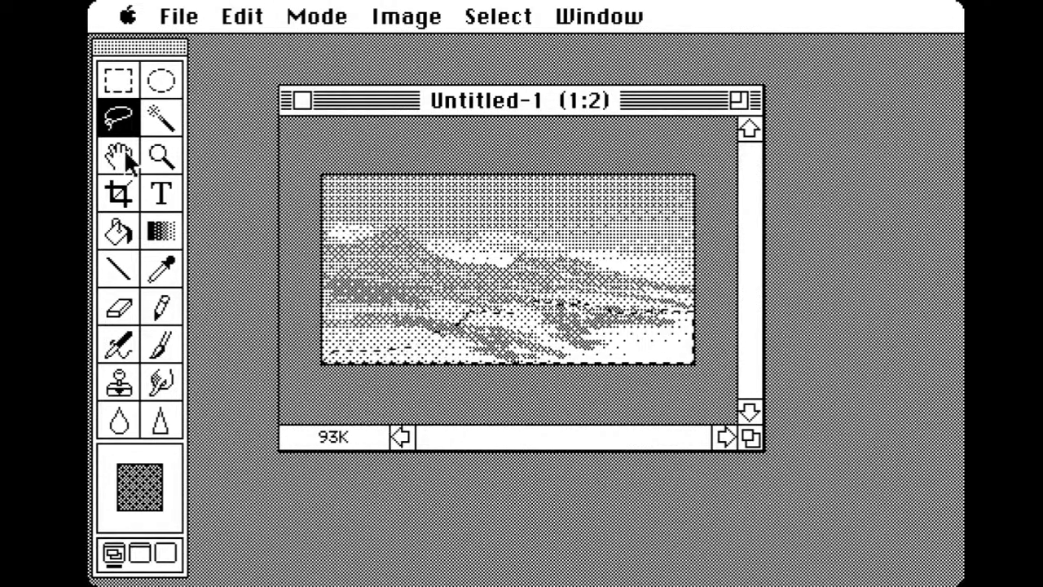
Fill the lassoed foreground hill with a downward gradient that starts dark gray at its crest, and invert the selection
{"action": "left_click", "coordinate": [162, 233]}
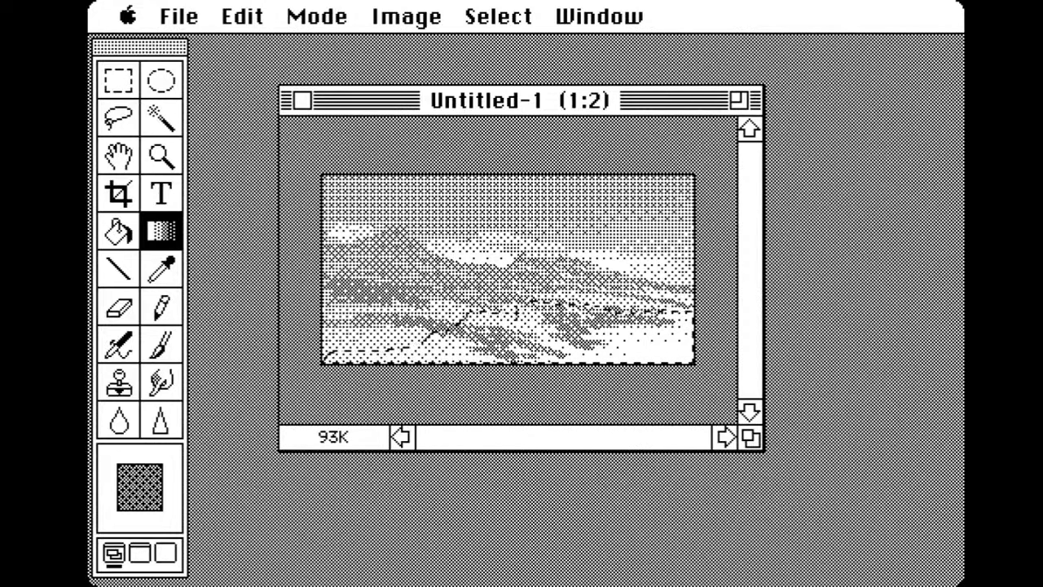
{"action": "left_click_drag", "start_coordinate": [526, 295], "coordinate": [567, 412]}
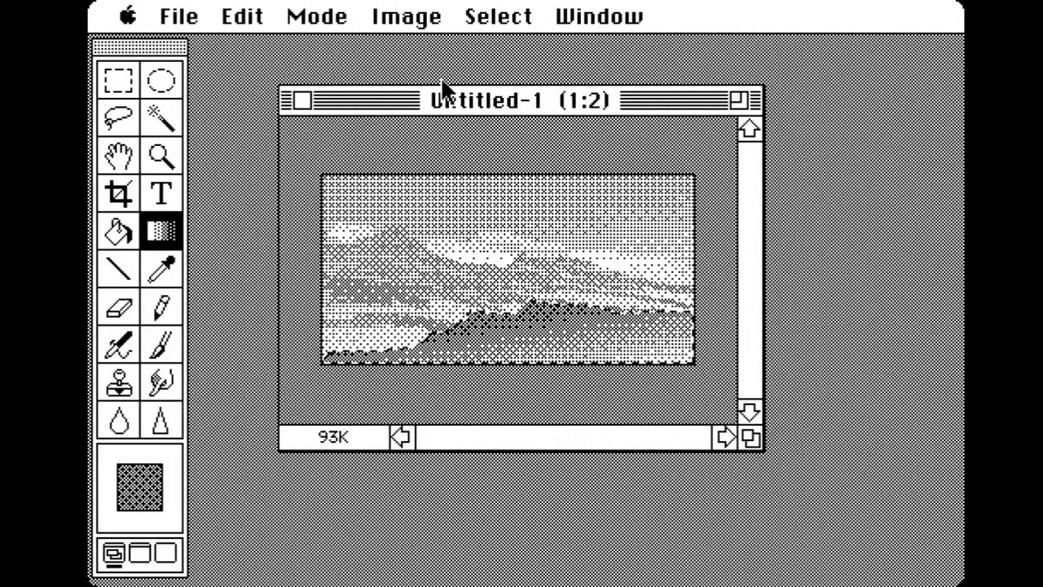
{"action": "left_click", "coordinate": [502, 19]}
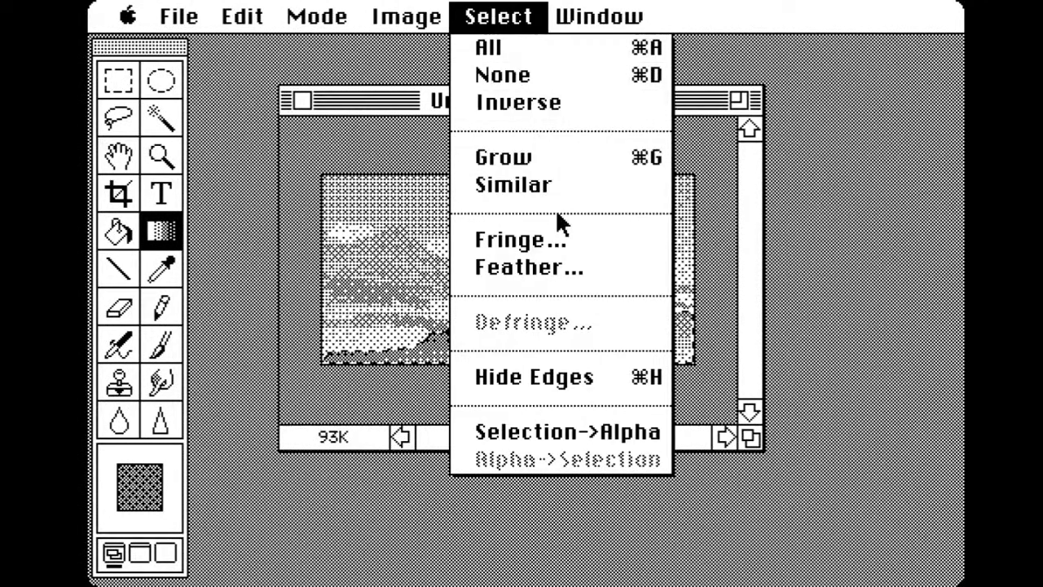
{"action": "left_click", "coordinate": [543, 98]}
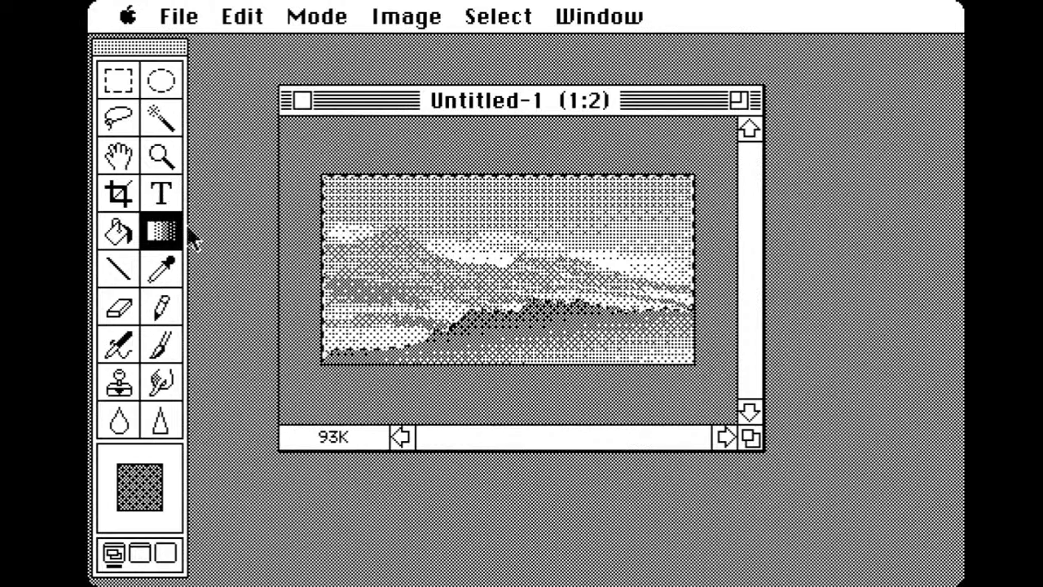
Remove the selection and brush a rugged dark gray ridge and diagonal shading streaks onto the foreground hill
{"action": "left_click", "coordinate": [172, 348]}
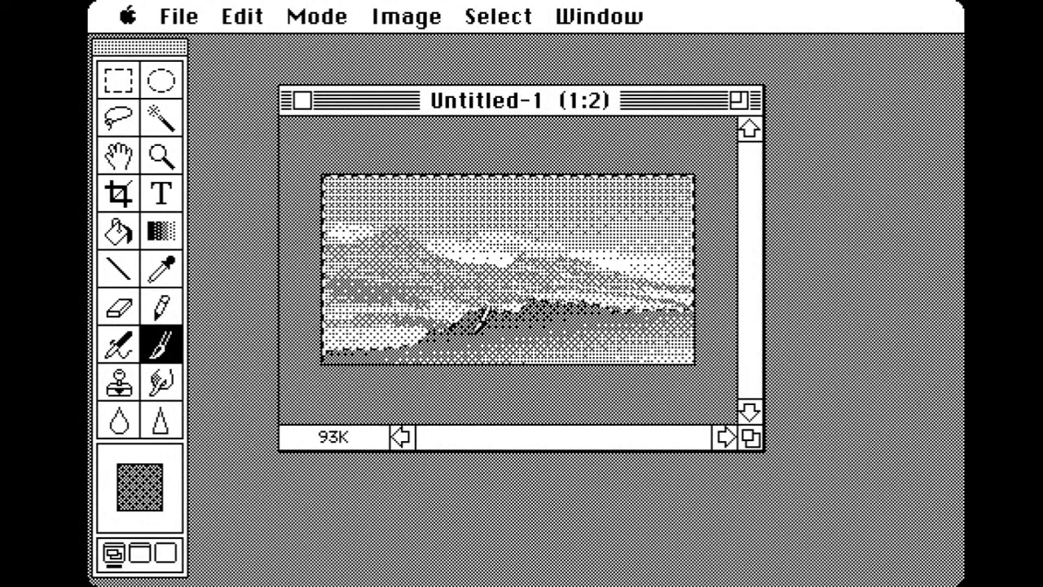
{"action": "left_click_drag", "start_coordinate": [477, 28], "coordinate": [521, 74]}
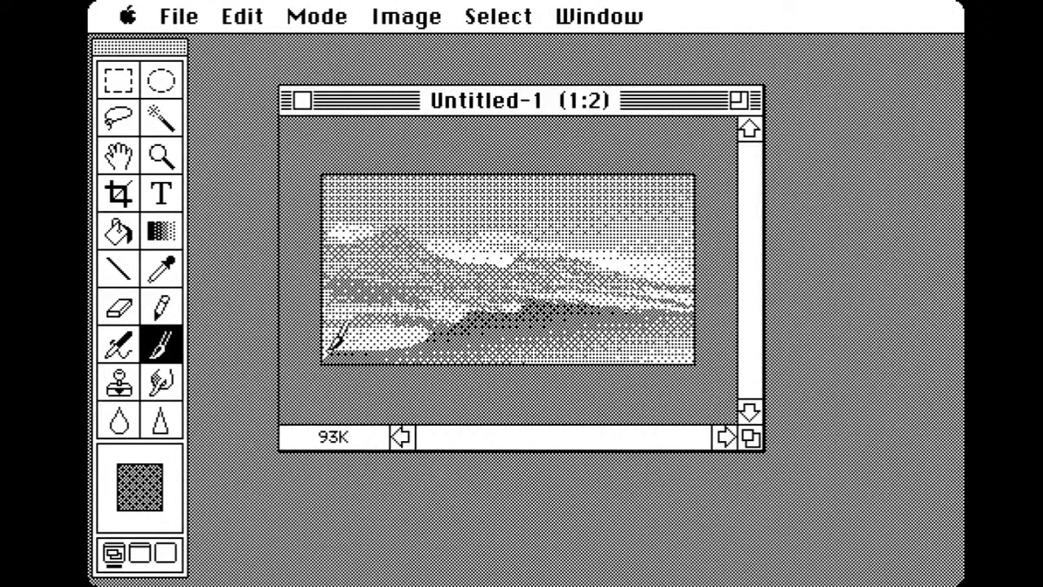
{"action": "left_click_drag", "start_coordinate": [324, 348], "coordinate": [383, 352]}
{"action": "mouse_move", "coordinate": [507, 341]}
{"action": "left_mouse_down"}
{"action": "mouse_move", "coordinate": [465, 331]}
{"action": "mouse_move", "coordinate": [508, 331]}
{"action": "mouse_move", "coordinate": [489, 338]}
{"action": "mouse_move", "coordinate": [514, 335]}
{"action": "mouse_move", "coordinate": [497, 341]}
{"action": "mouse_move", "coordinate": [524, 354]}
{"action": "mouse_move", "coordinate": [449, 353]}
{"action": "mouse_move", "coordinate": [526, 336]}
{"action": "mouse_move", "coordinate": [619, 358]}
{"action": "mouse_move", "coordinate": [532, 319]}
{"action": "mouse_move", "coordinate": [562, 354]}
{"action": "mouse_move", "coordinate": [579, 328]}
{"action": "mouse_move", "coordinate": [603, 326]}
{"action": "mouse_move", "coordinate": [594, 322]}
{"action": "mouse_move", "coordinate": [622, 346]}
{"action": "mouse_move", "coordinate": [669, 352]}
{"action": "mouse_move", "coordinate": [608, 308]}
{"action": "mouse_move", "coordinate": [654, 323]}
{"action": "mouse_move", "coordinate": [630, 333]}
{"action": "mouse_move", "coordinate": [634, 354]}
{"action": "mouse_move", "coordinate": [683, 345]}
{"action": "mouse_move", "coordinate": [638, 329]}
{"action": "mouse_move", "coordinate": [695, 333]}
{"action": "mouse_move", "coordinate": [629, 307]}
{"action": "mouse_move", "coordinate": [650, 305]}
{"action": "mouse_move", "coordinate": [685, 310]}
{"action": "mouse_move", "coordinate": [680, 326]}
{"action": "mouse_move", "coordinate": [670, 324]}
{"action": "mouse_move", "coordinate": [679, 312]}
{"action": "mouse_move", "coordinate": [590, 304]}
{"action": "mouse_move", "coordinate": [571, 307]}
{"action": "mouse_move", "coordinate": [588, 326]}
{"action": "mouse_move", "coordinate": [551, 303]}
{"action": "mouse_move", "coordinate": [493, 312]}
{"action": "mouse_move", "coordinate": [543, 301]}
{"action": "mouse_move", "coordinate": [511, 306]}
{"action": "mouse_move", "coordinate": [523, 294]}
{"action": "mouse_move", "coordinate": [603, 308]}
{"action": "left_mouse_up"}
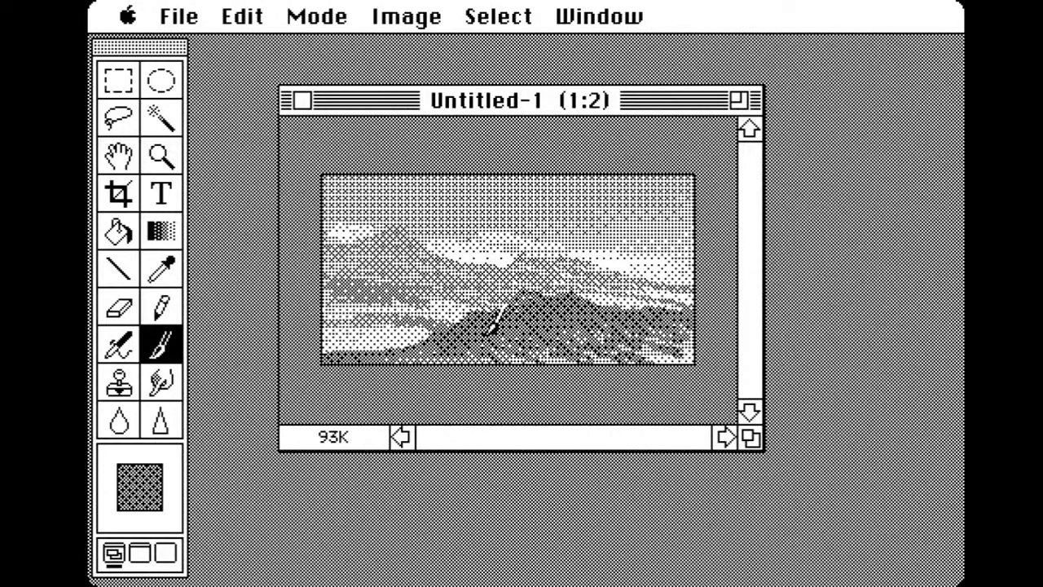
{"action": "mouse_move", "coordinate": [494, 322]}
{"action": "left_mouse_down"}
{"action": "mouse_move", "coordinate": [356, 336]}
{"action": "mouse_move", "coordinate": [387, 343]}
{"action": "mouse_move", "coordinate": [520, 312]}
{"action": "left_mouse_up"}
Set the foreground color to white, RGB 255, 255, 255, and brush streaky clouds across the sky above the mountains
{"action": "left_click", "coordinate": [140, 479]}
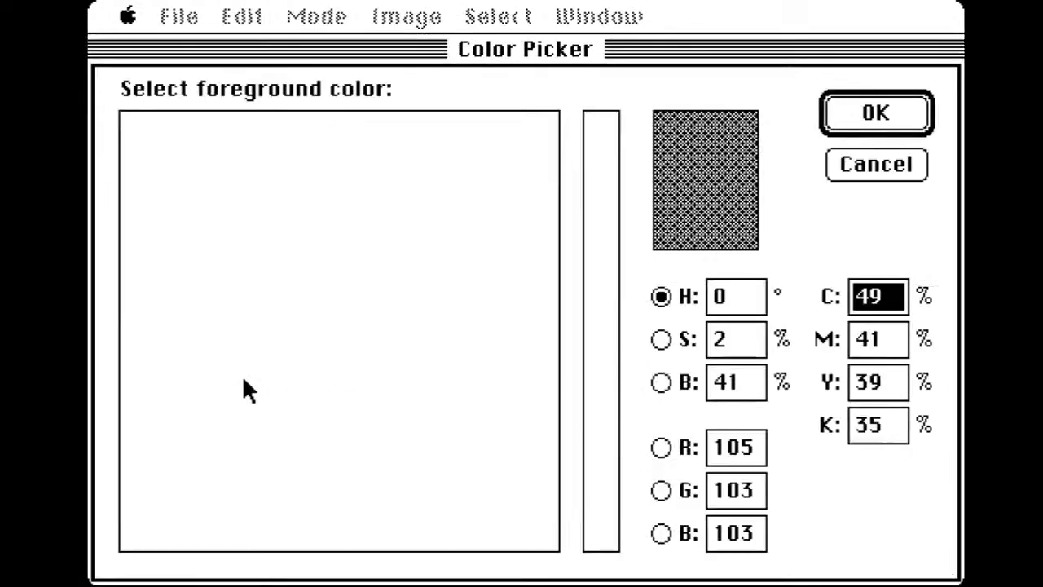
{"action": "left_click_drag", "start_coordinate": [200, 158], "coordinate": [127, 110]}
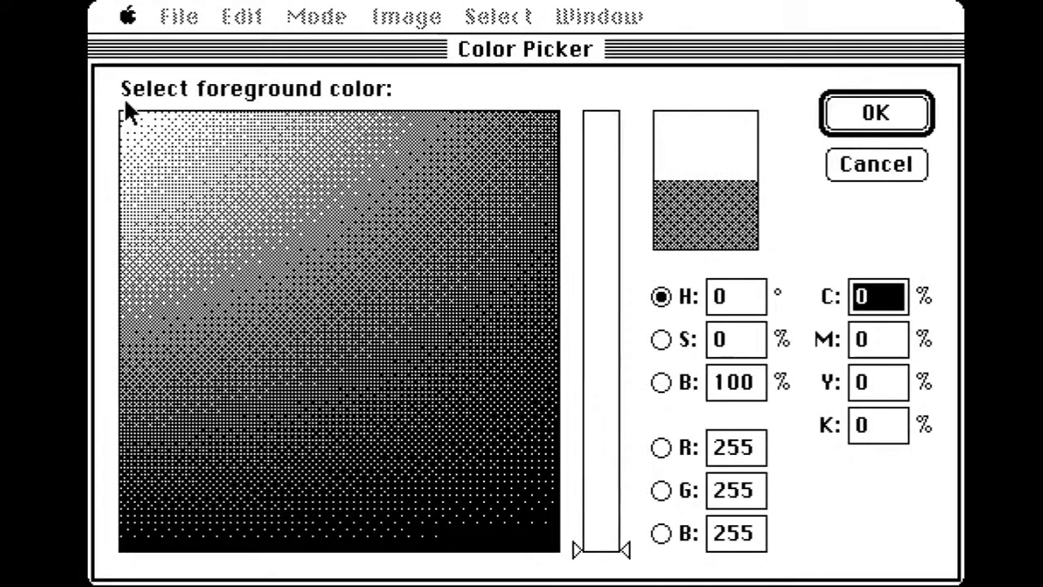
{"action": "left_click", "coordinate": [844, 114]}
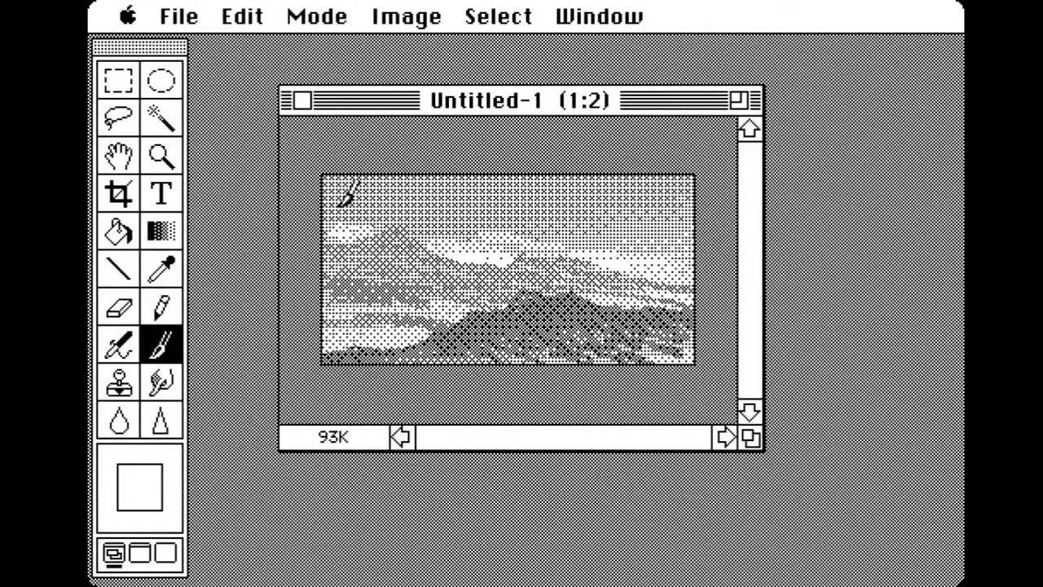
{"action": "mouse_move", "coordinate": [324, 213]}
{"action": "left_mouse_down"}
{"action": "mouse_move", "coordinate": [365, 222]}
{"action": "mouse_move", "coordinate": [332, 221]}
{"action": "mouse_move", "coordinate": [327, 202]}
{"action": "mouse_move", "coordinate": [350, 225]}
{"action": "mouse_move", "coordinate": [341, 242]}
{"action": "mouse_move", "coordinate": [367, 220]}
{"action": "mouse_move", "coordinate": [434, 232]}
{"action": "mouse_move", "coordinate": [426, 236]}
{"action": "mouse_move", "coordinate": [418, 233]}
{"action": "mouse_move", "coordinate": [461, 226]}
{"action": "left_mouse_up"}
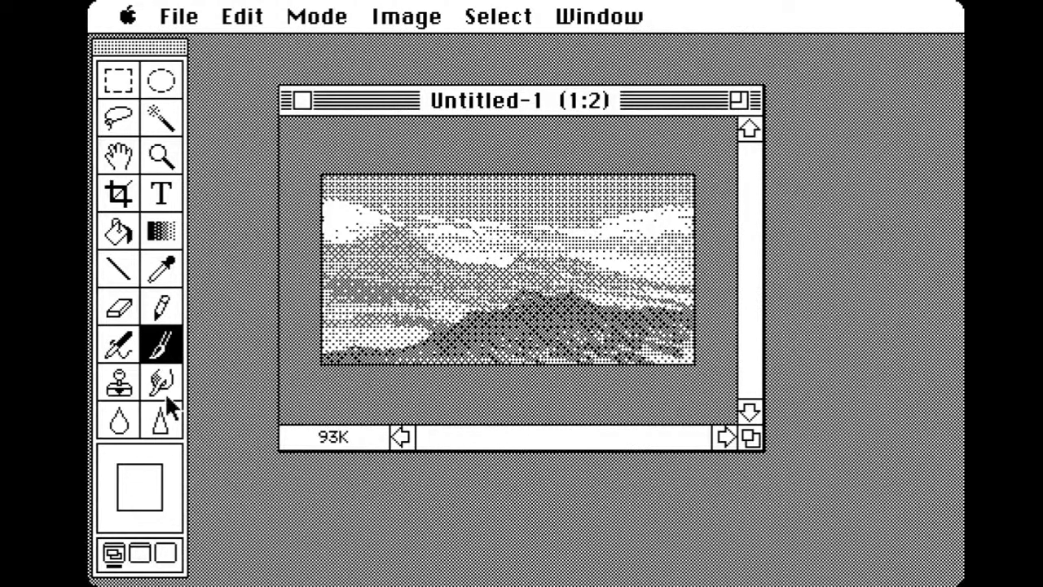
Enlarge and reposition the image window so that it shows the landscape's full height at 1:1 zoom
{"action": "left_click", "coordinate": [162, 157]}
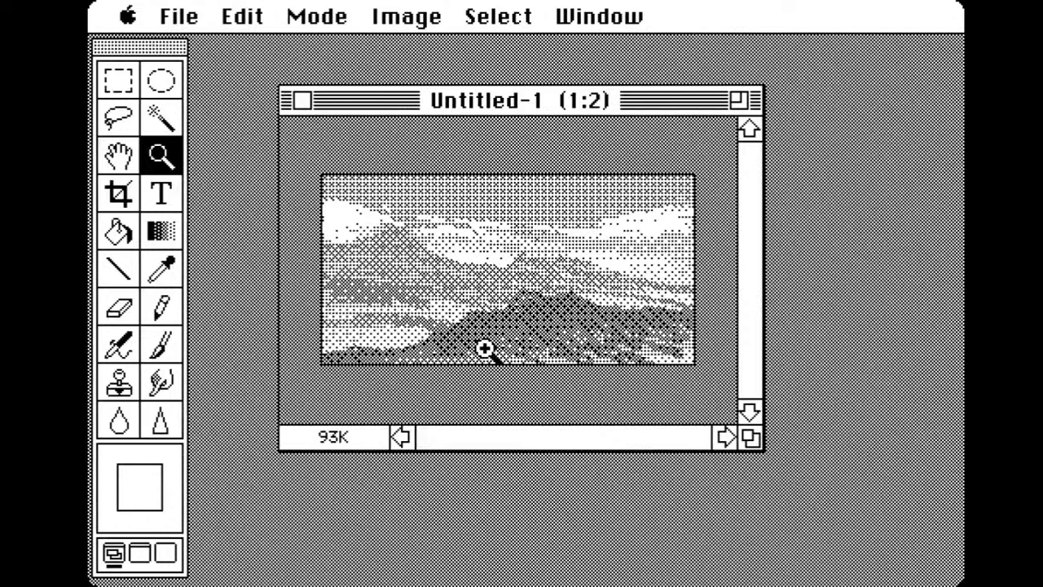
{"action": "left_click", "coordinate": [520, 295], "text": "alt"}
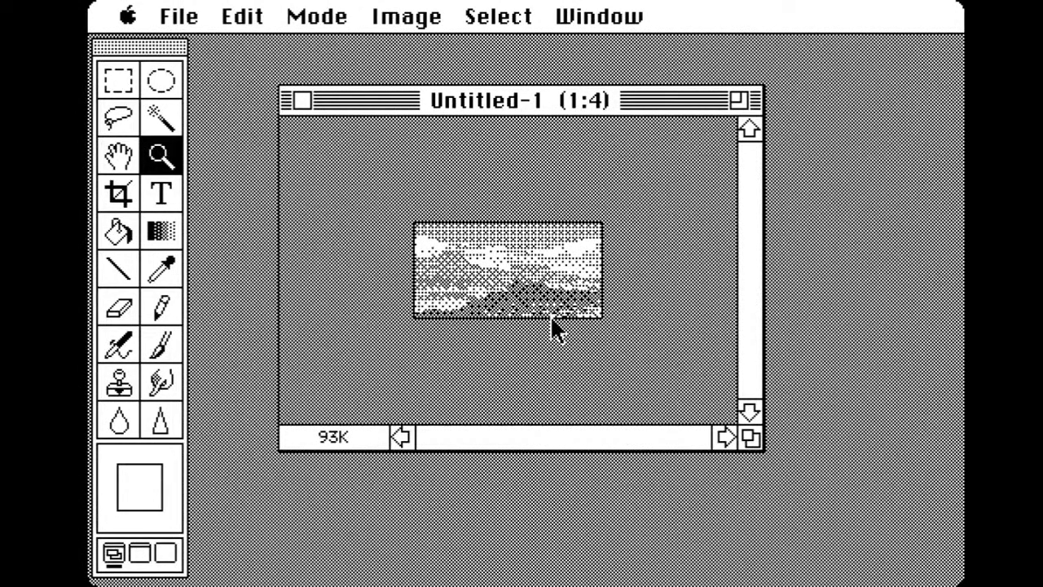
{"action": "left_click", "coordinate": [522, 311]}
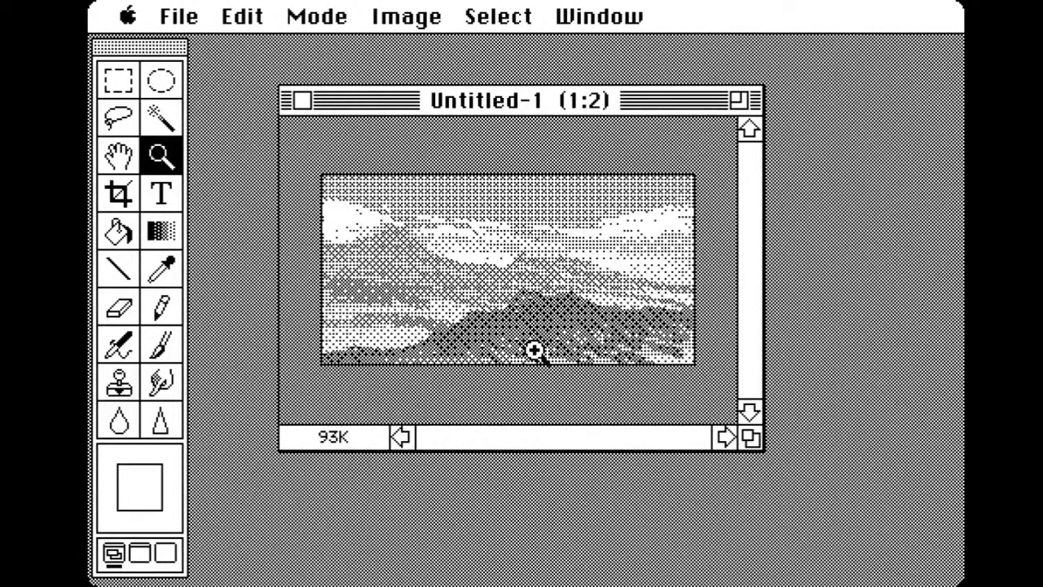
{"action": "left_click", "coordinate": [531, 307]}
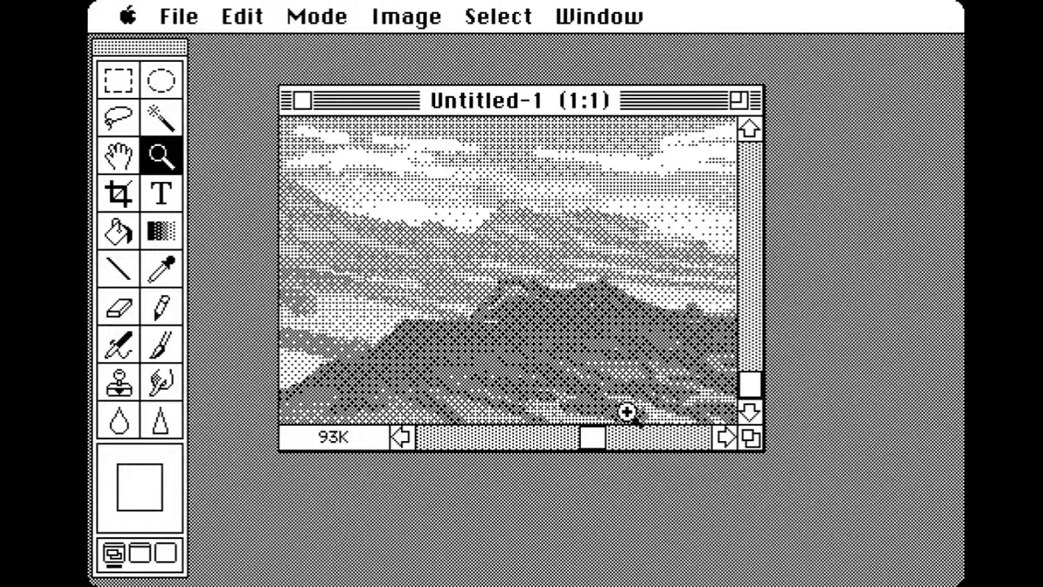
{"action": "left_click", "coordinate": [604, 332], "text": "alt"}
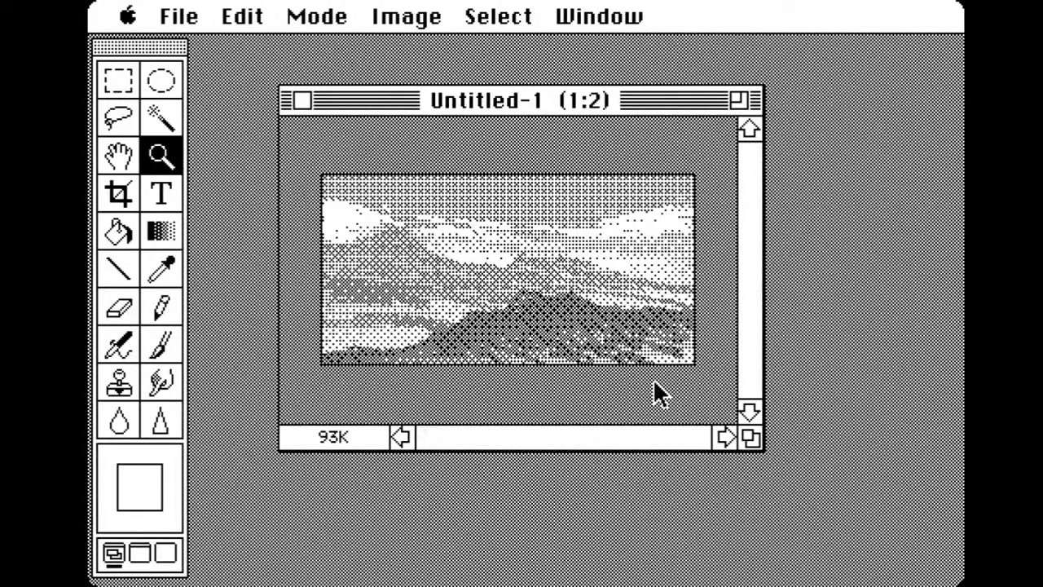
{"action": "left_click_drag", "start_coordinate": [752, 435], "coordinate": [919, 546]}
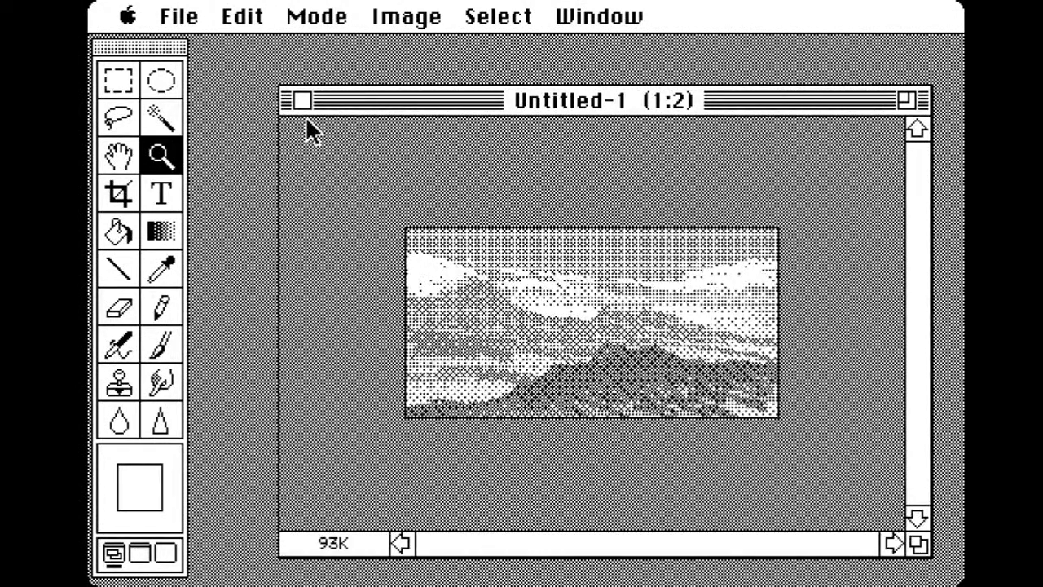
{"action": "left_click_drag", "start_coordinate": [354, 103], "coordinate": [284, 63]}
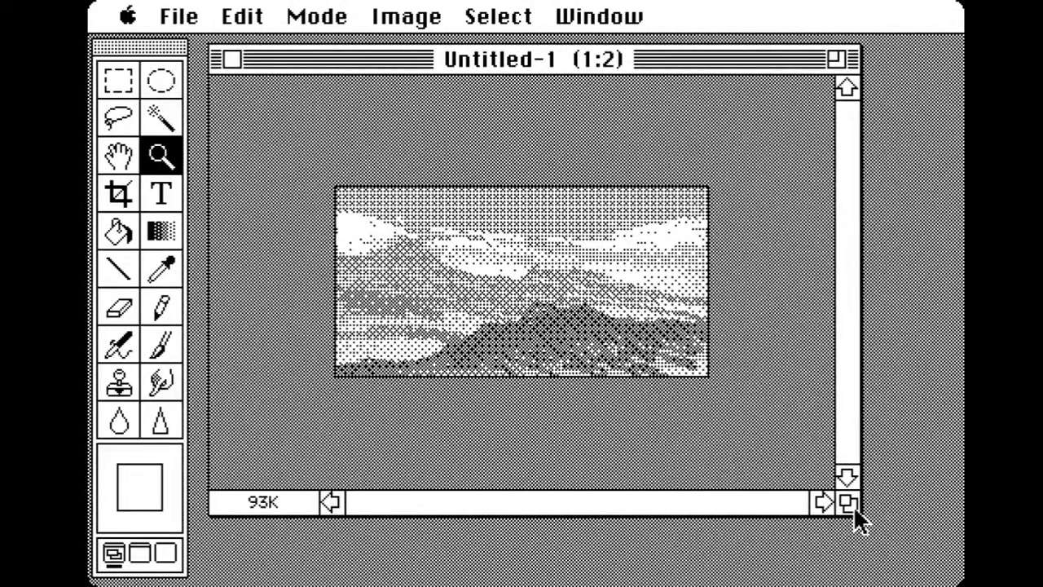
{"action": "left_click_drag", "start_coordinate": [854, 510], "coordinate": [897, 534]}
{"action": "left_click", "coordinate": [561, 310]}
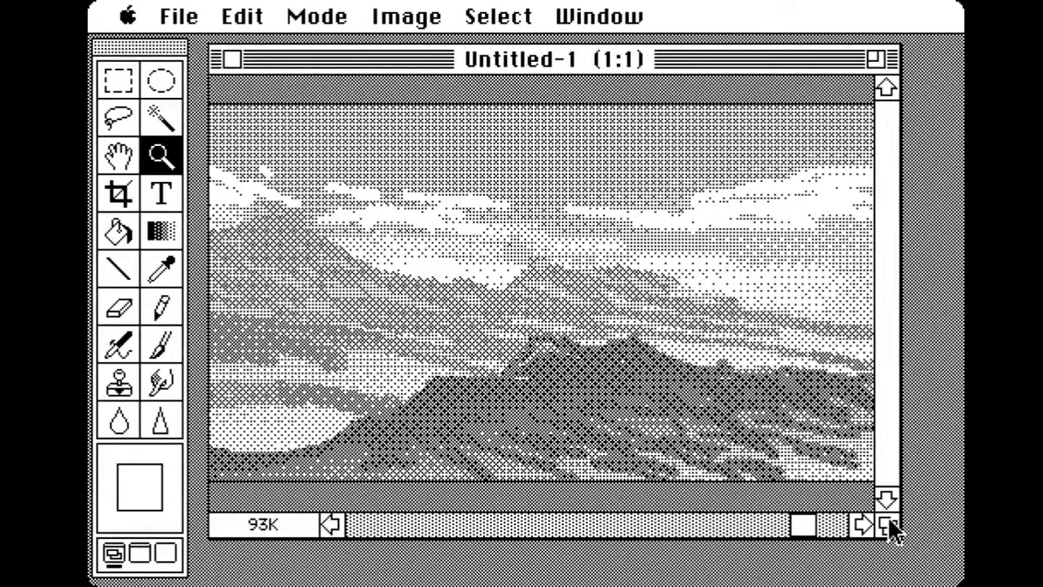
{"action": "left_click_drag", "start_coordinate": [890, 527], "coordinate": [945, 528]}
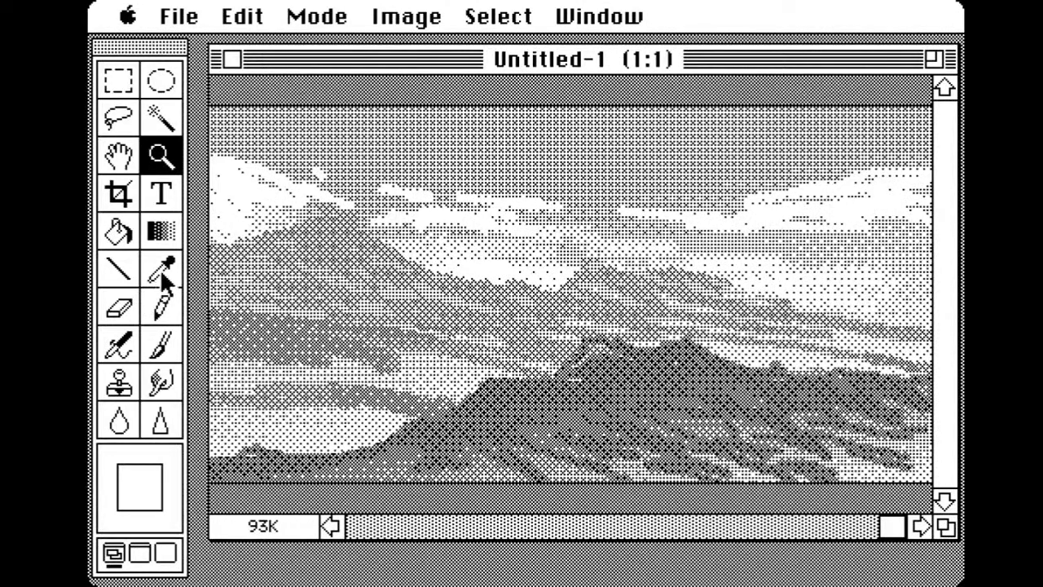
Pencil thin white mist streaks over the gray bands between the distant mountain and the foreground hill
{"action": "left_click", "coordinate": [162, 310]}
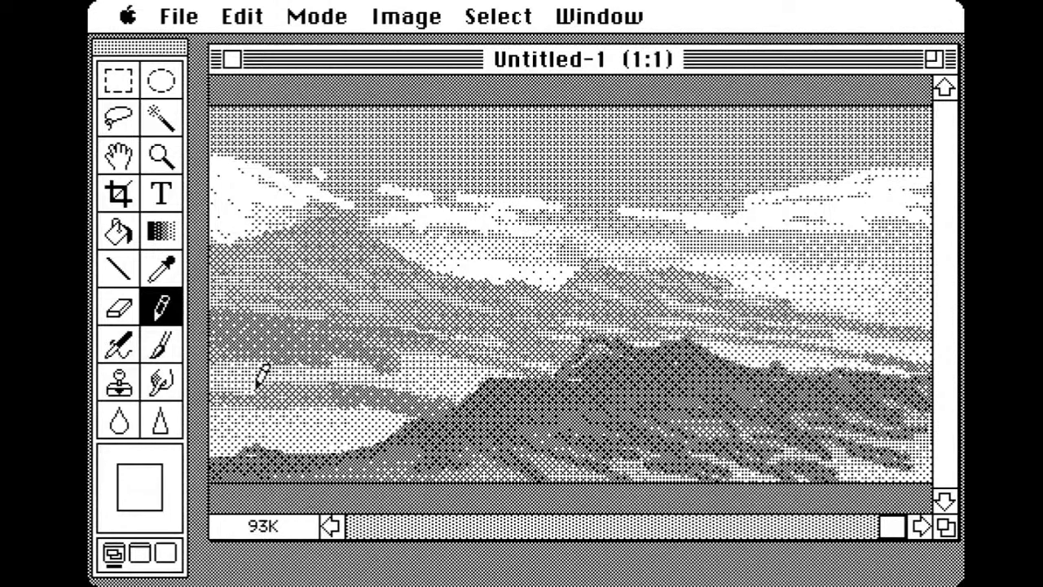
{"action": "left_click_drag", "start_coordinate": [282, 397], "coordinate": [406, 394]}
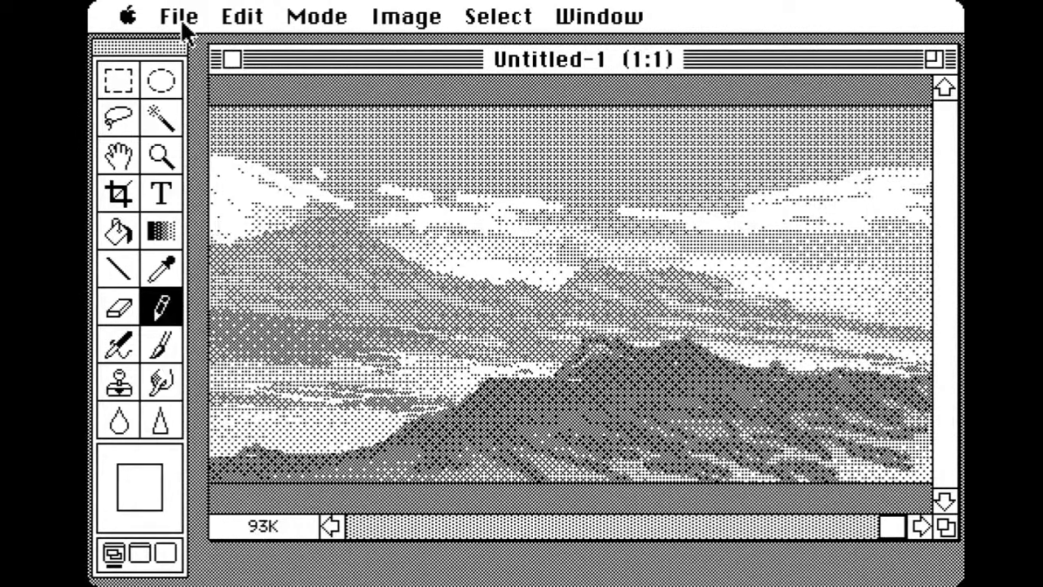
Save the document as "landscape" in the Photoshop file format in the Adobe Photoshop 1.0 folder
{"action": "left_click_drag", "start_coordinate": [184, 28], "coordinate": [240, 207]}
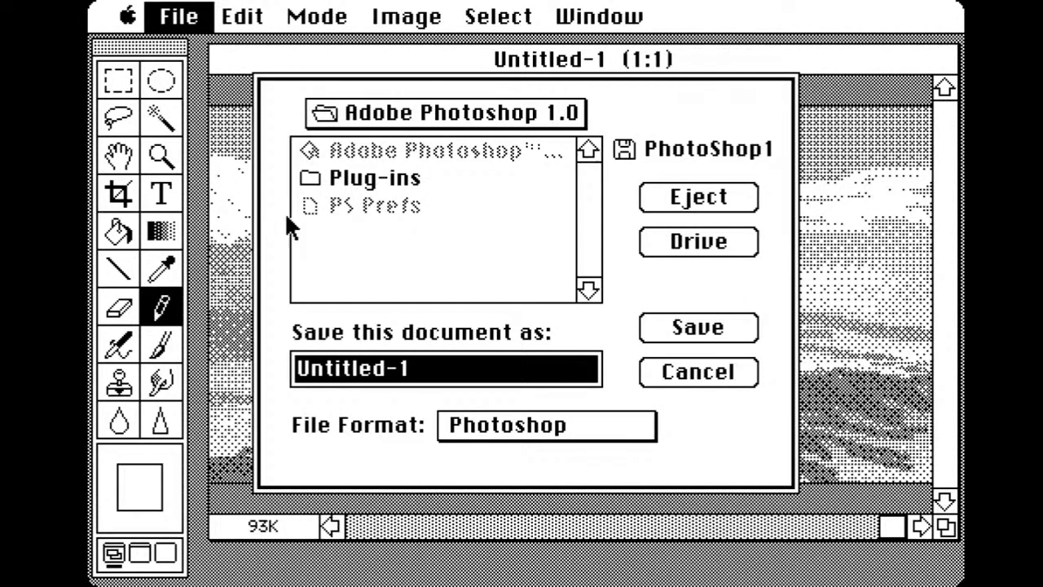
{"action": "left_click_drag", "start_coordinate": [558, 427], "coordinate": [557, 419]}
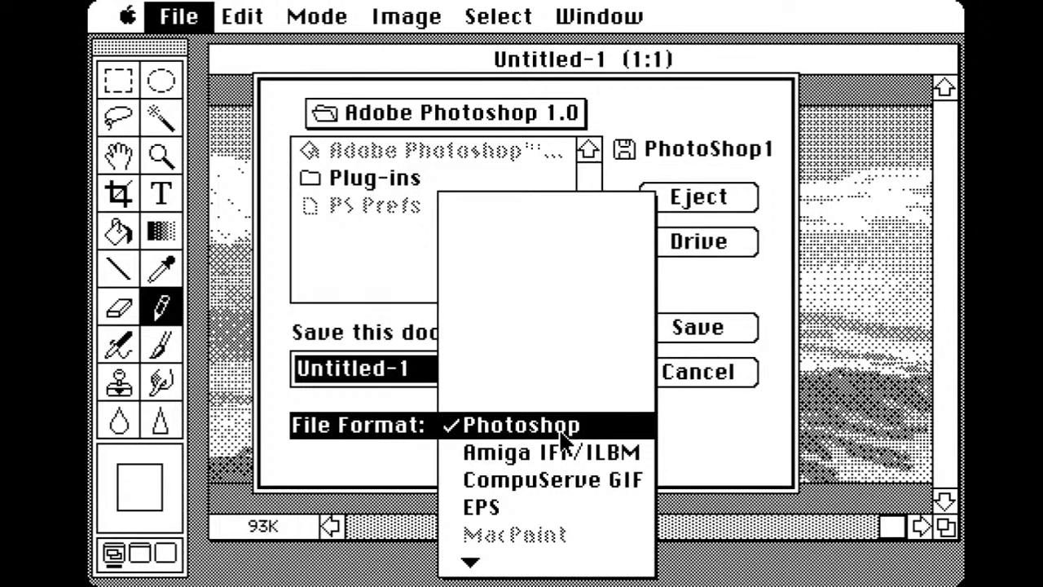
{"action": "left_click_drag", "start_coordinate": [560, 431], "coordinate": [535, 208]}
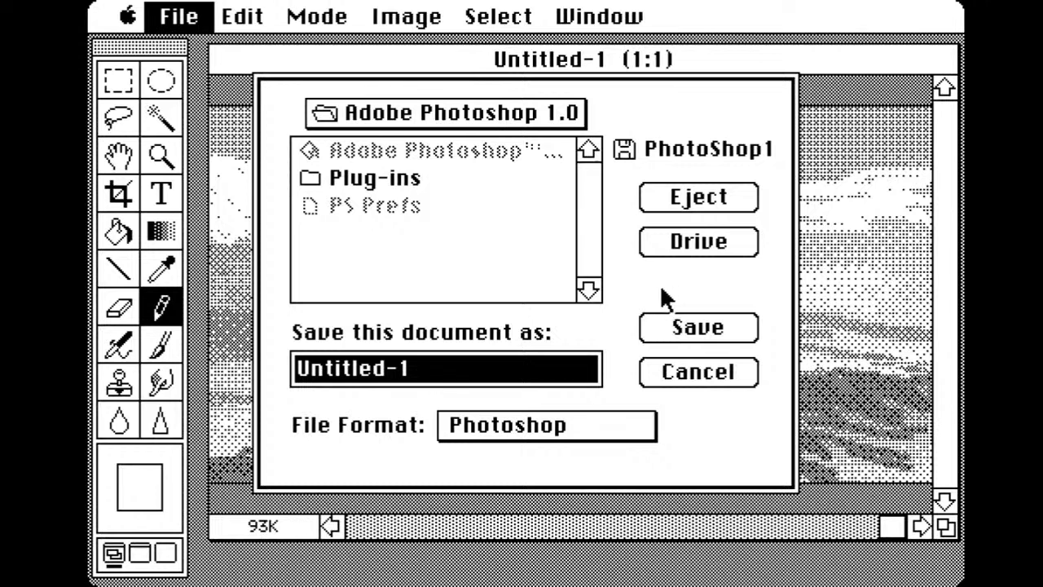
{"action": "left_click_drag", "start_coordinate": [426, 369], "coordinate": [337, 365]}
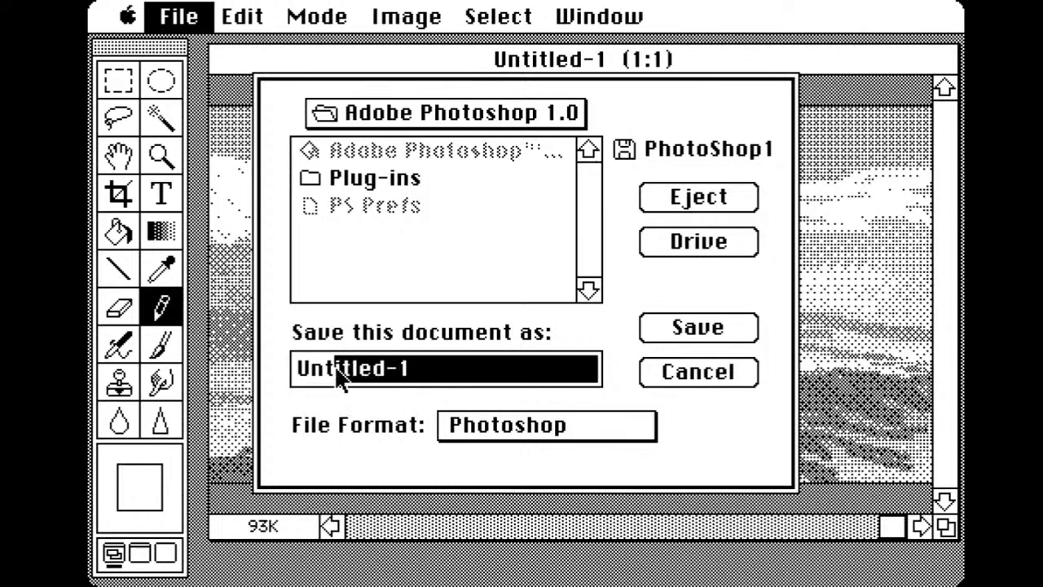
{"action": "key", "text": "BackSpace"}
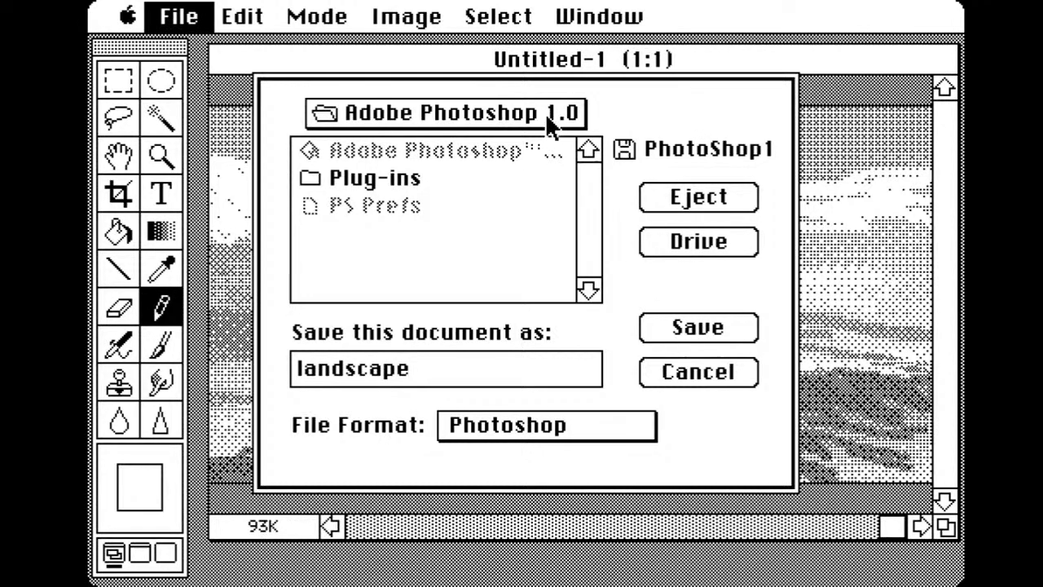
{"action": "key", "text": "Return"}
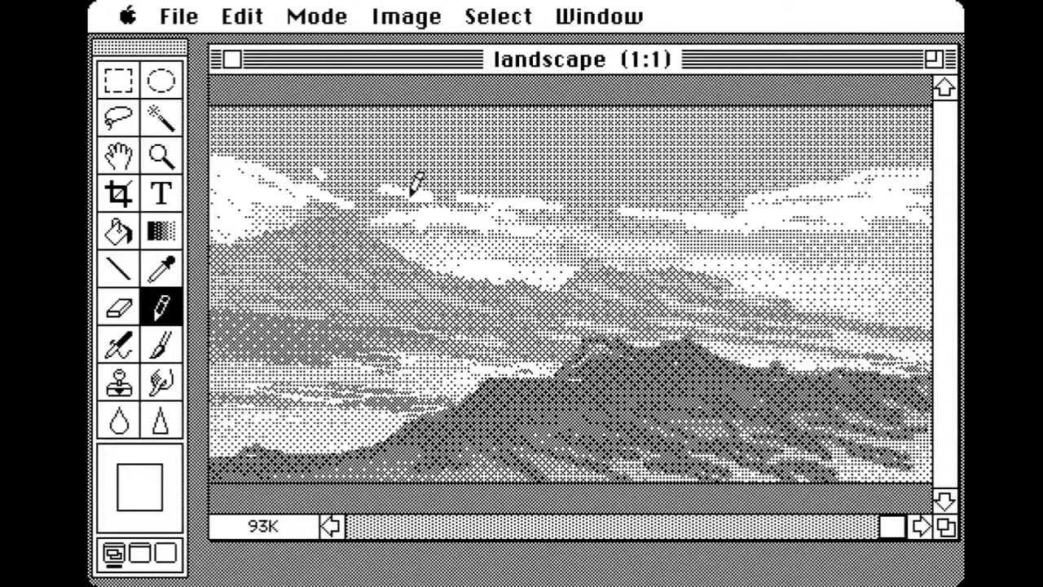
Select a wide ellipse of sky with the elliptical marquee, shift it slightly to leave a thin white arc, and deselect it
{"action": "left_click", "coordinate": [165, 83]}
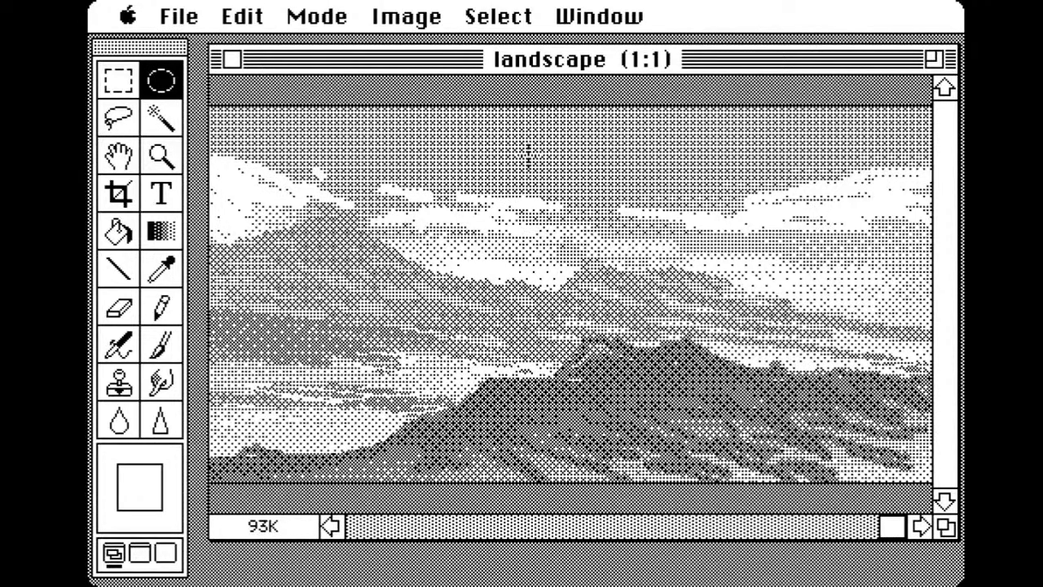
{"action": "left_click_drag", "start_coordinate": [636, 214], "coordinate": [612, 234]}
{"action": "left_click", "coordinate": [626, 237]}
{"action": "left_click_drag", "start_coordinate": [603, 152], "coordinate": [628, 189]}
{"action": "left_click_drag", "start_coordinate": [605, 153], "coordinate": [776, 163]}
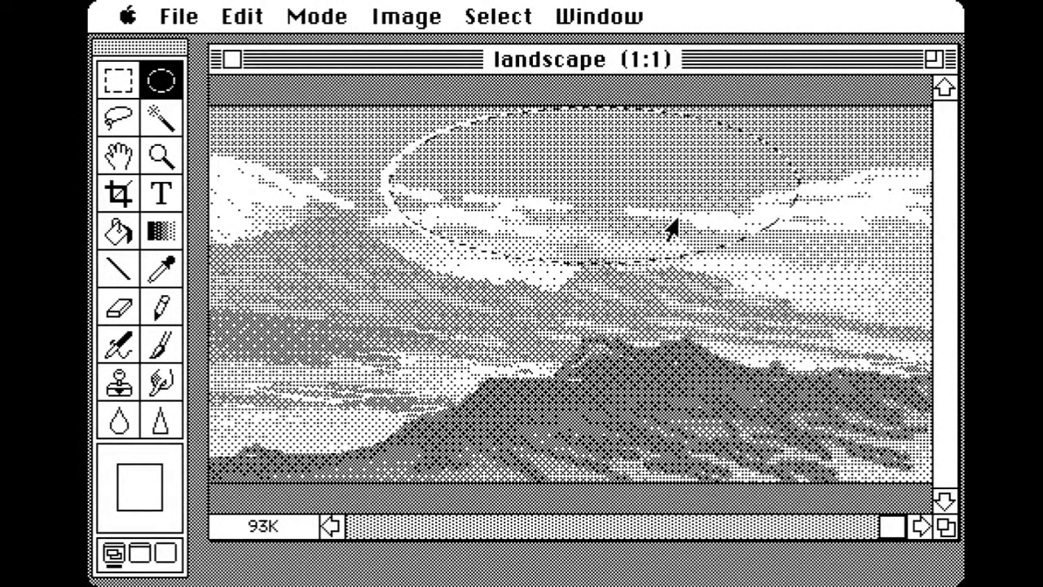
{"action": "left_click_drag", "start_coordinate": [527, 25], "coordinate": [585, 77]}
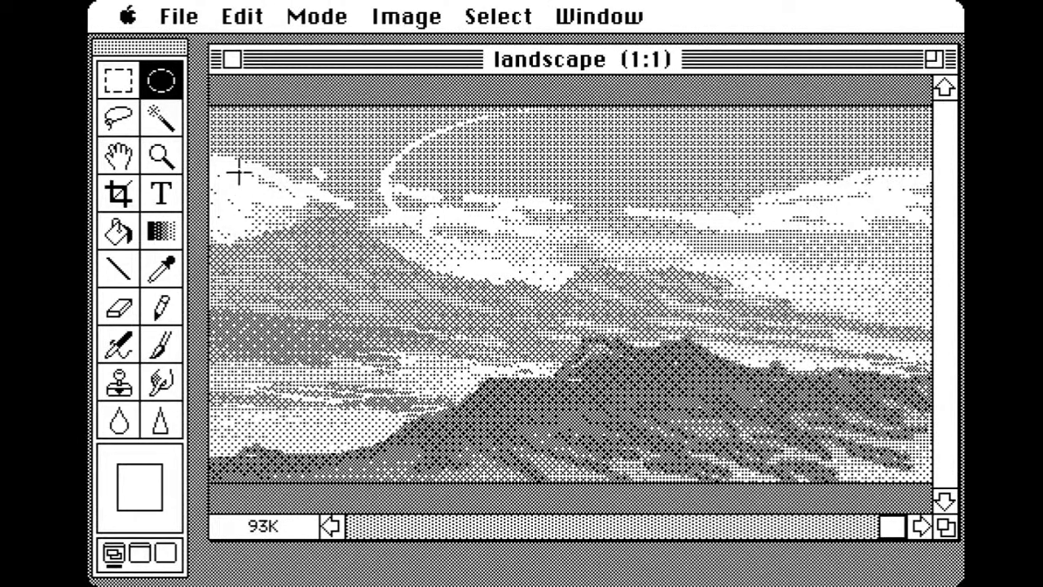
Brush white cloud strokes into the sky above the distant peak and beside the thin white arc
{"action": "left_click", "coordinate": [162, 306]}
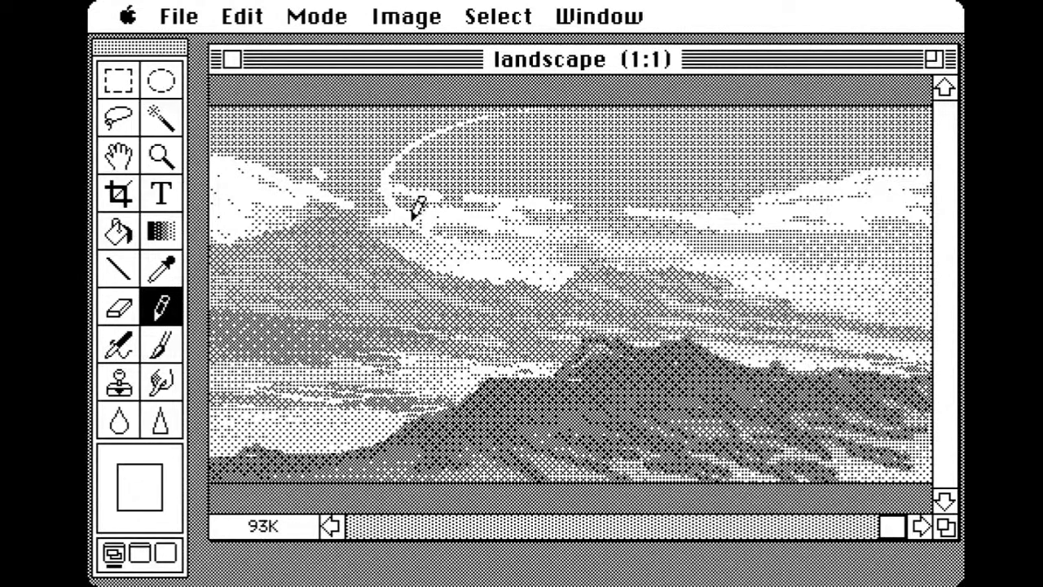
{"action": "left_click", "coordinate": [162, 344]}
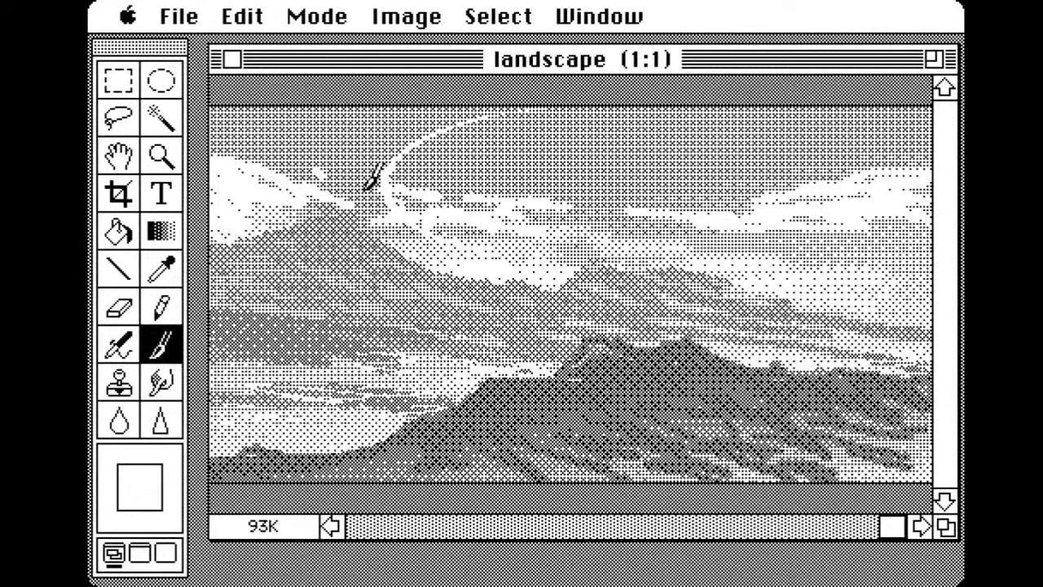
{"action": "mouse_move", "coordinate": [365, 180]}
{"action": "left_mouse_down"}
{"action": "mouse_move", "coordinate": [365, 212]}
{"action": "mouse_move", "coordinate": [355, 167]}
{"action": "mouse_move", "coordinate": [333, 192]}
{"action": "mouse_move", "coordinate": [353, 162]}
{"action": "mouse_move", "coordinate": [425, 140]}
{"action": "mouse_move", "coordinate": [414, 186]}
{"action": "mouse_move", "coordinate": [400, 179]}
{"action": "mouse_move", "coordinate": [434, 145]}
{"action": "left_mouse_up"}
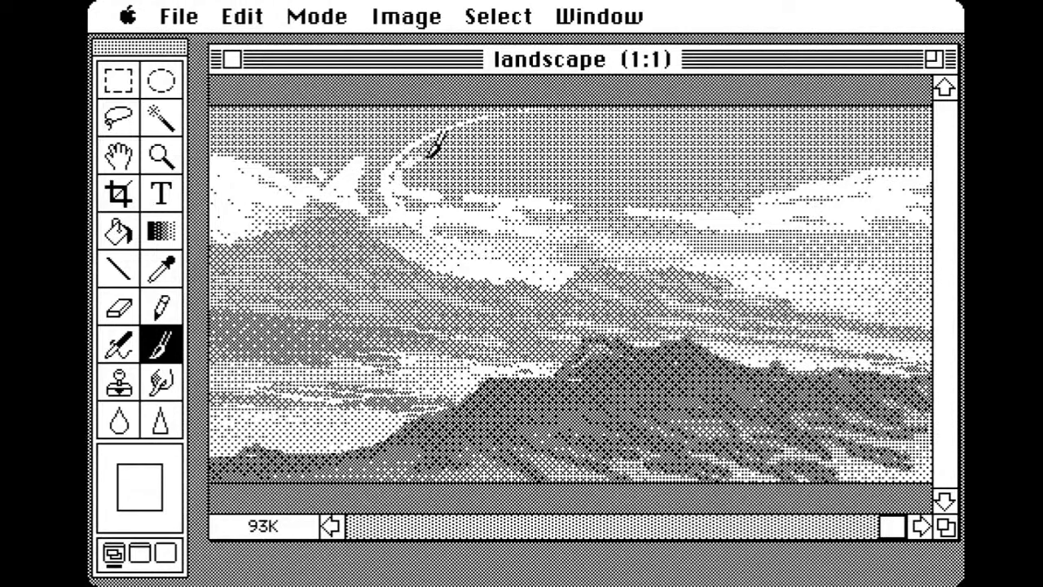
{"action": "mouse_move", "coordinate": [370, 157]}
{"action": "left_mouse_down"}
{"action": "mouse_move", "coordinate": [297, 181]}
{"action": "mouse_move", "coordinate": [365, 149]}
{"action": "mouse_move", "coordinate": [292, 163]}
{"action": "mouse_move", "coordinate": [294, 179]}
{"action": "mouse_move", "coordinate": [277, 169]}
{"action": "mouse_move", "coordinate": [321, 172]}
{"action": "left_mouse_up"}
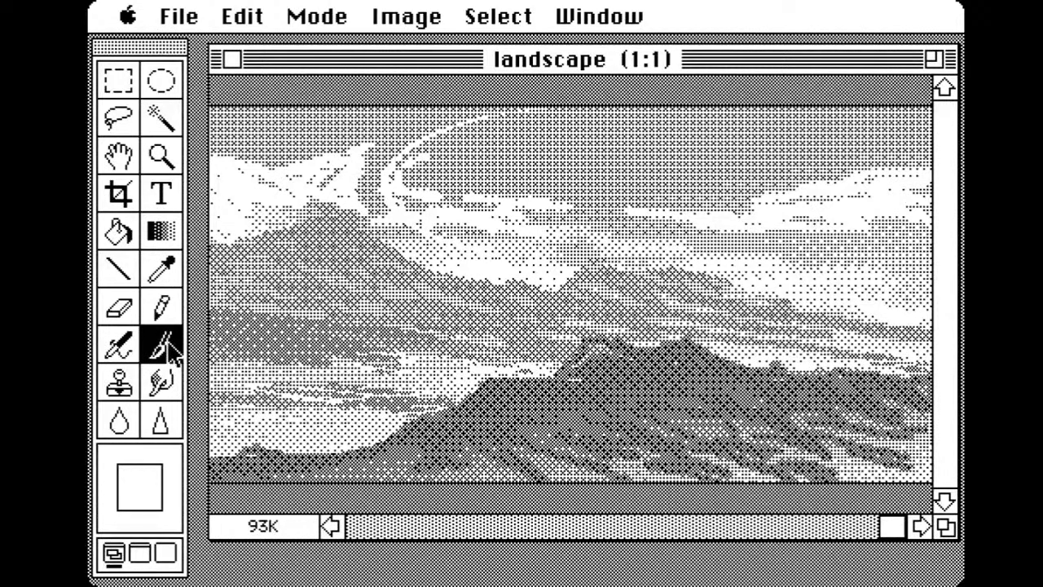
Outline a jagged ridge across the lower-right foreground of the landscape with the lasso
{"action": "left_click", "coordinate": [165, 161]}
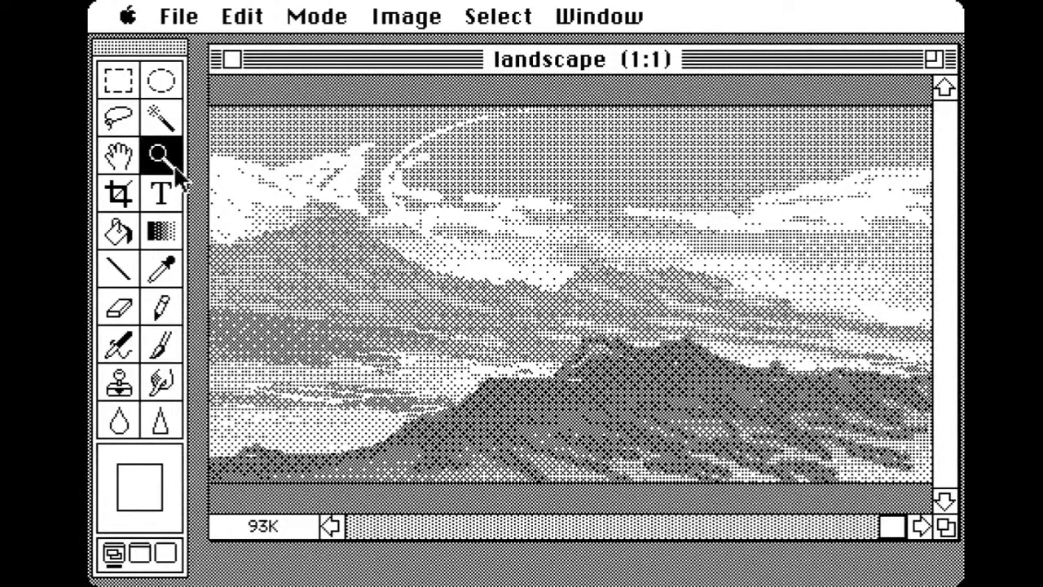
{"action": "left_click", "coordinate": [473, 331], "text": "alt"}
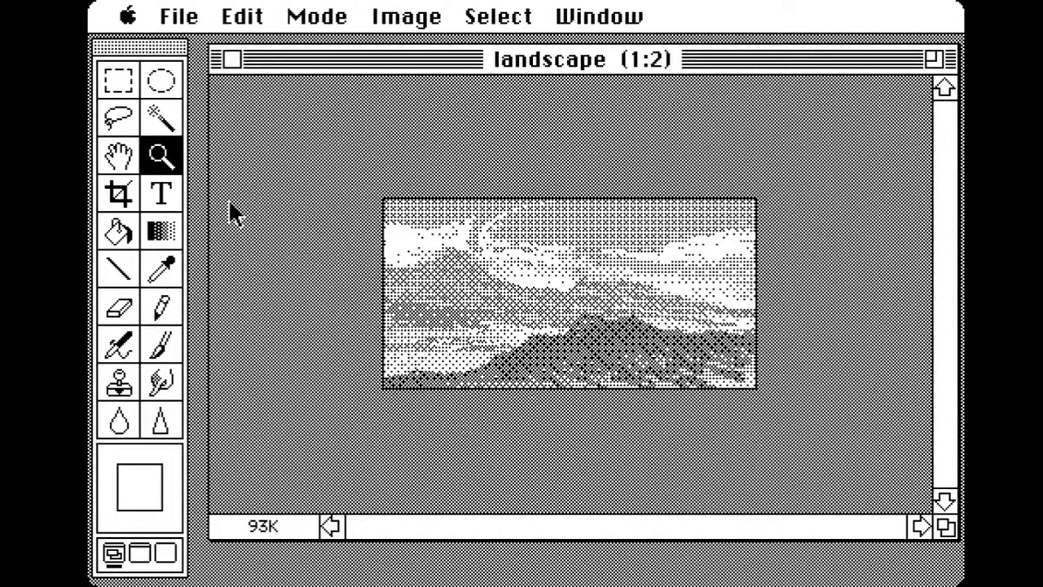
{"action": "left_click", "coordinate": [132, 107]}
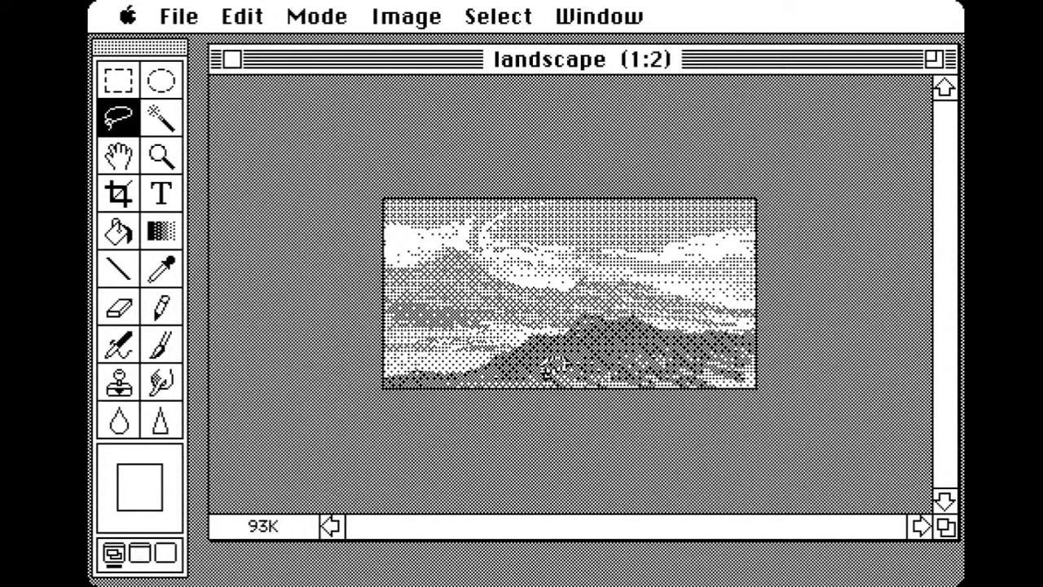
{"action": "mouse_move", "coordinate": [556, 368]}
{"action": "left_mouse_down"}
{"action": "mouse_move", "coordinate": [701, 303]}
{"action": "mouse_move", "coordinate": [761, 312]}
{"action": "mouse_move", "coordinate": [799, 366]}
{"action": "mouse_move", "coordinate": [793, 380]}
{"action": "mouse_move", "coordinate": [516, 396]}
{"action": "mouse_move", "coordinate": [580, 383]}
{"action": "left_mouse_up"}
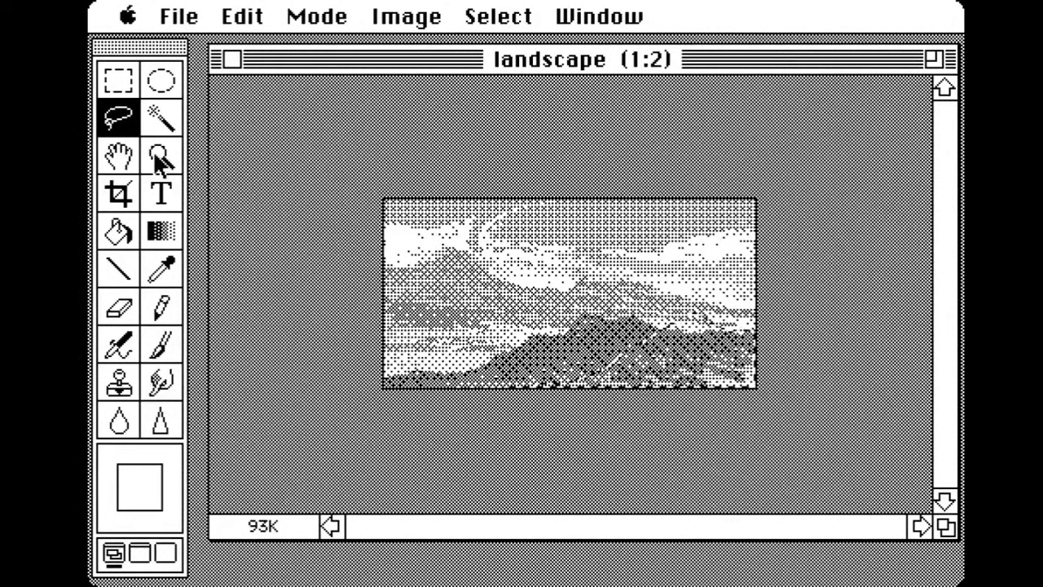
Set the foreground color to a dark gray of R 78, G 73, B 73 and fill the selected ridge with a fading gradient
{"action": "left_click", "coordinate": [146, 240]}
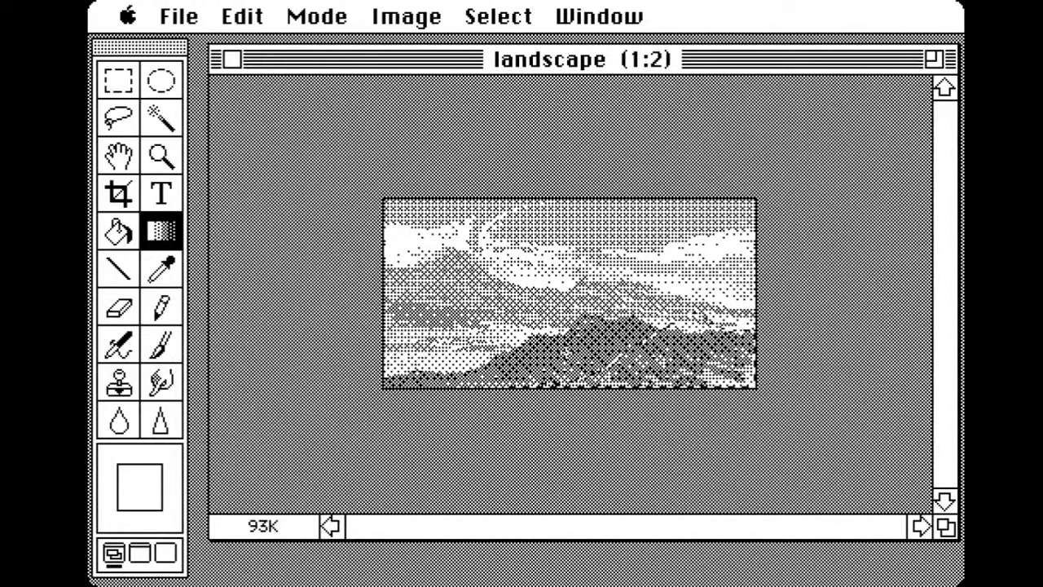
{"action": "left_click", "coordinate": [648, 349]}
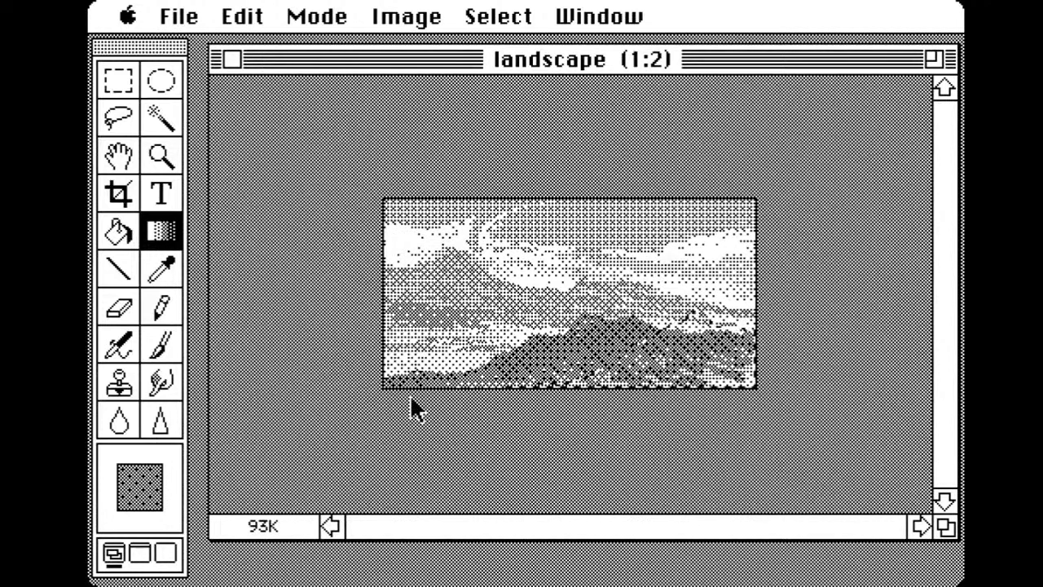
{"action": "left_click", "coordinate": [133, 504]}
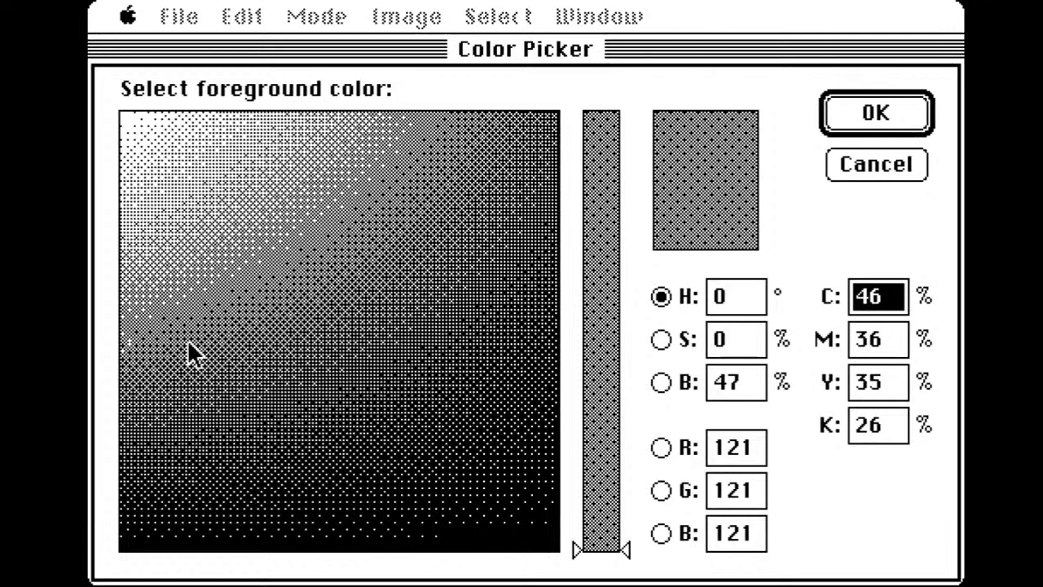
{"action": "left_click_drag", "start_coordinate": [162, 347], "coordinate": [150, 415]}
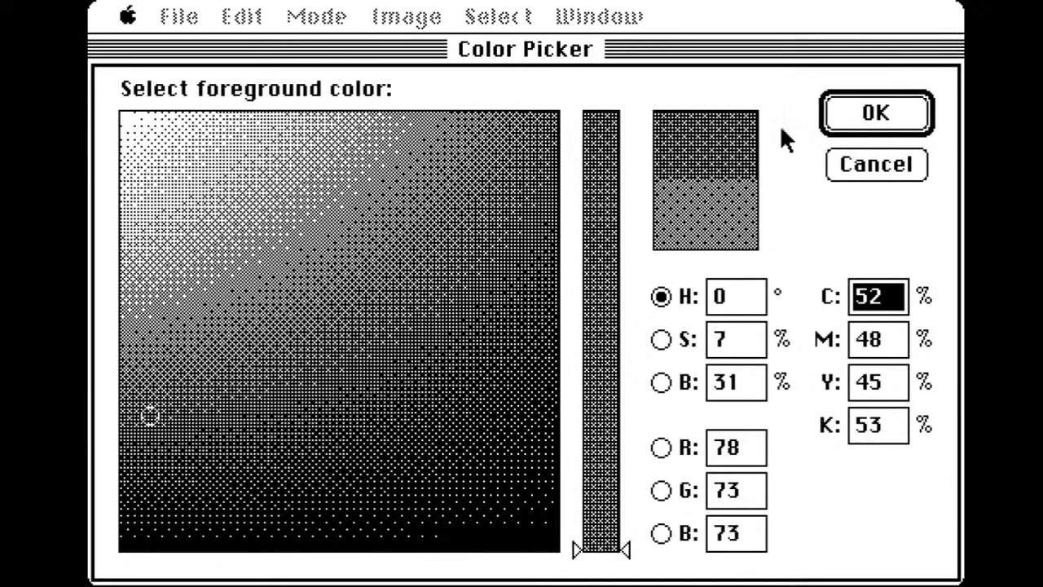
{"action": "left_click", "coordinate": [905, 121]}
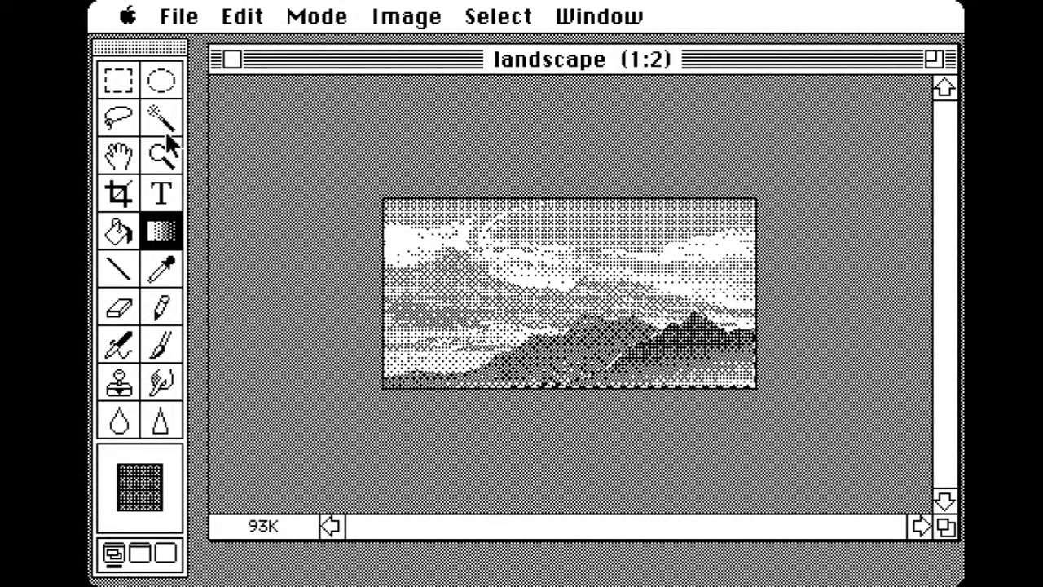
Brush dark gray over the selected ridge's lower slopes, deselect it, and paint a dark slope in the picture's lower-left corner
{"action": "left_click", "coordinate": [163, 344]}
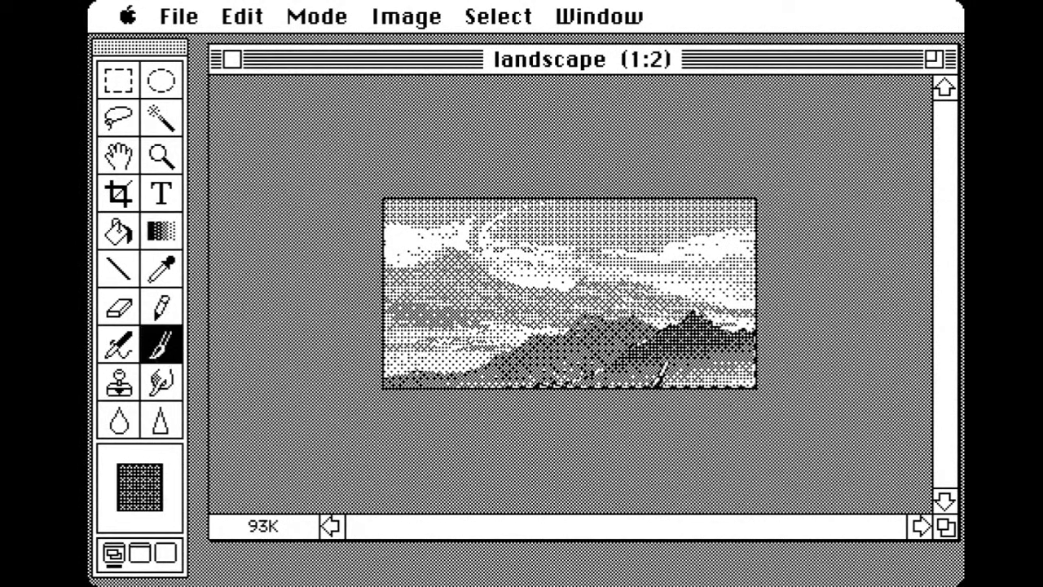
{"action": "mouse_move", "coordinate": [640, 375]}
{"action": "left_mouse_down"}
{"action": "mouse_move", "coordinate": [533, 376]}
{"action": "mouse_move", "coordinate": [672, 363]}
{"action": "mouse_move", "coordinate": [746, 387]}
{"action": "mouse_move", "coordinate": [755, 379]}
{"action": "mouse_move", "coordinate": [724, 363]}
{"action": "mouse_move", "coordinate": [753, 374]}
{"action": "mouse_move", "coordinate": [755, 354]}
{"action": "mouse_move", "coordinate": [768, 356]}
{"action": "mouse_move", "coordinate": [697, 358]}
{"action": "mouse_move", "coordinate": [692, 378]}
{"action": "mouse_move", "coordinate": [657, 386]}
{"action": "mouse_move", "coordinate": [767, 384]}
{"action": "mouse_move", "coordinate": [767, 366]}
{"action": "mouse_move", "coordinate": [755, 390]}
{"action": "mouse_move", "coordinate": [683, 378]}
{"action": "mouse_move", "coordinate": [581, 318]}
{"action": "left_mouse_up"}
{"action": "left_click_drag", "start_coordinate": [497, 16], "coordinate": [551, 82]}
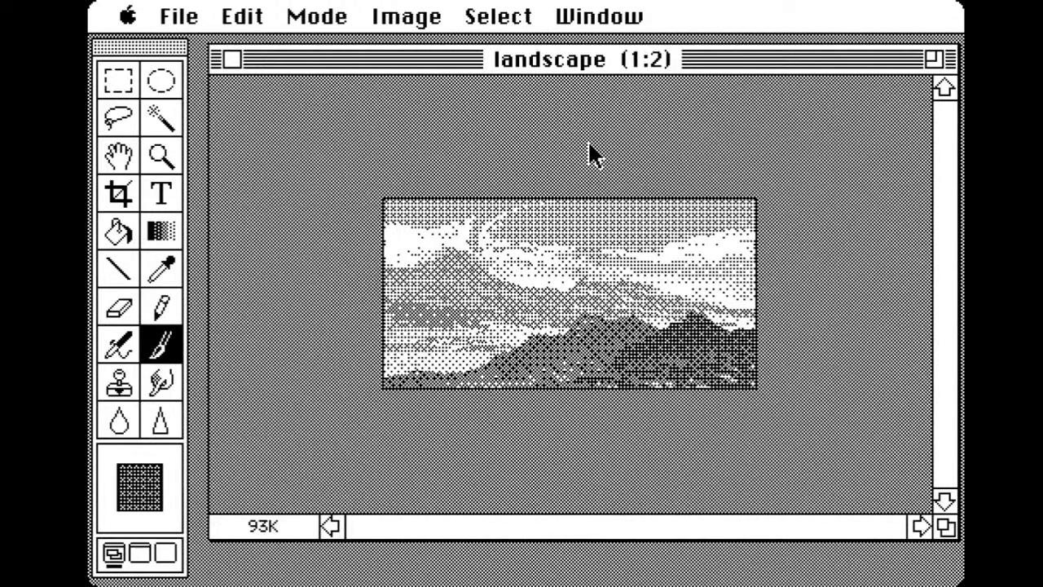
{"action": "mouse_move", "coordinate": [444, 352]}
{"action": "left_mouse_down"}
{"action": "mouse_move", "coordinate": [400, 372]}
{"action": "mouse_move", "coordinate": [383, 363]}
{"action": "mouse_move", "coordinate": [417, 384]}
{"action": "mouse_move", "coordinate": [396, 382]}
{"action": "mouse_move", "coordinate": [391, 358]}
{"action": "mouse_move", "coordinate": [446, 379]}
{"action": "mouse_move", "coordinate": [531, 369]}
{"action": "left_mouse_up"}
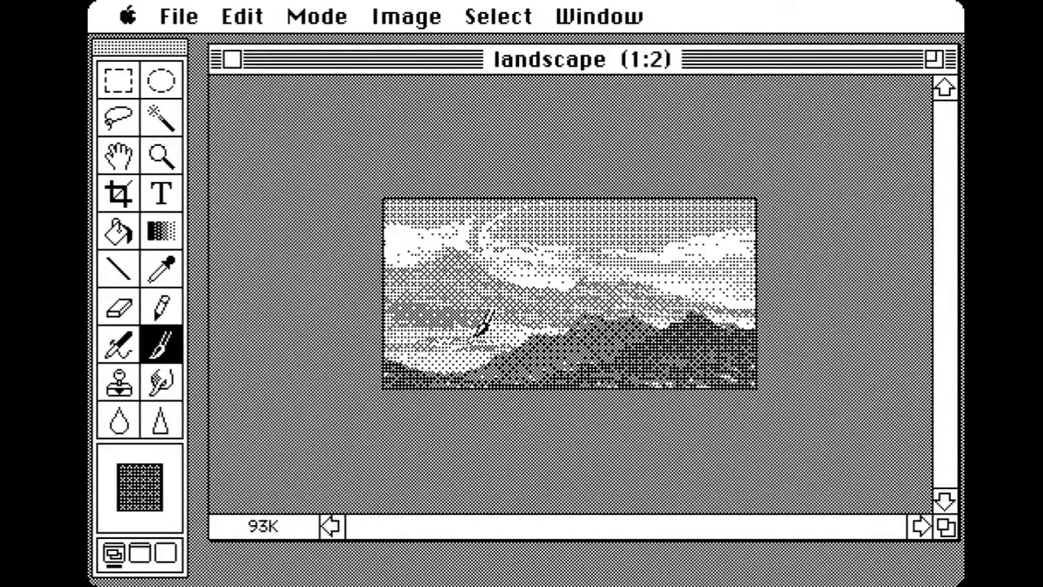
Break up the gray mist bands below the distant mountain with brush and pencil strokes in sampled tones, and sample white from the clouds
{"action": "left_click", "coordinate": [450, 317], "text": "alt"}
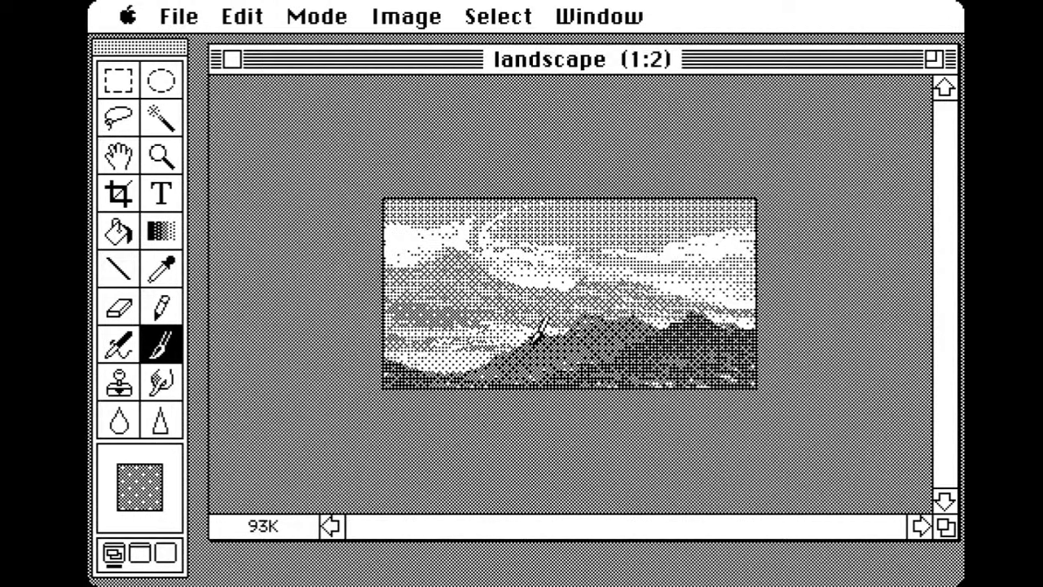
{"action": "left_click", "coordinate": [522, 332], "text": "alt"}
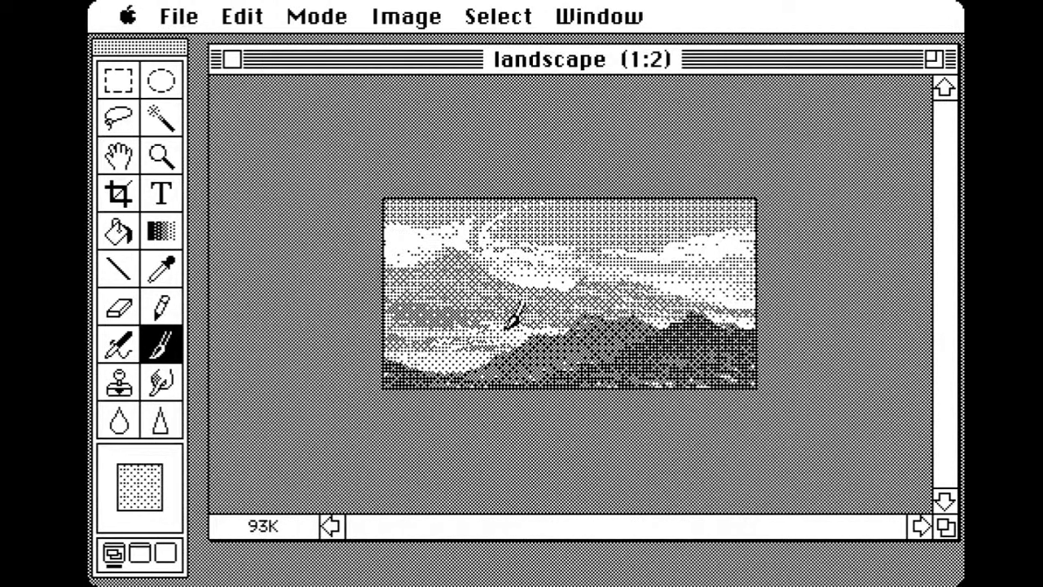
{"action": "left_click", "coordinate": [162, 309]}
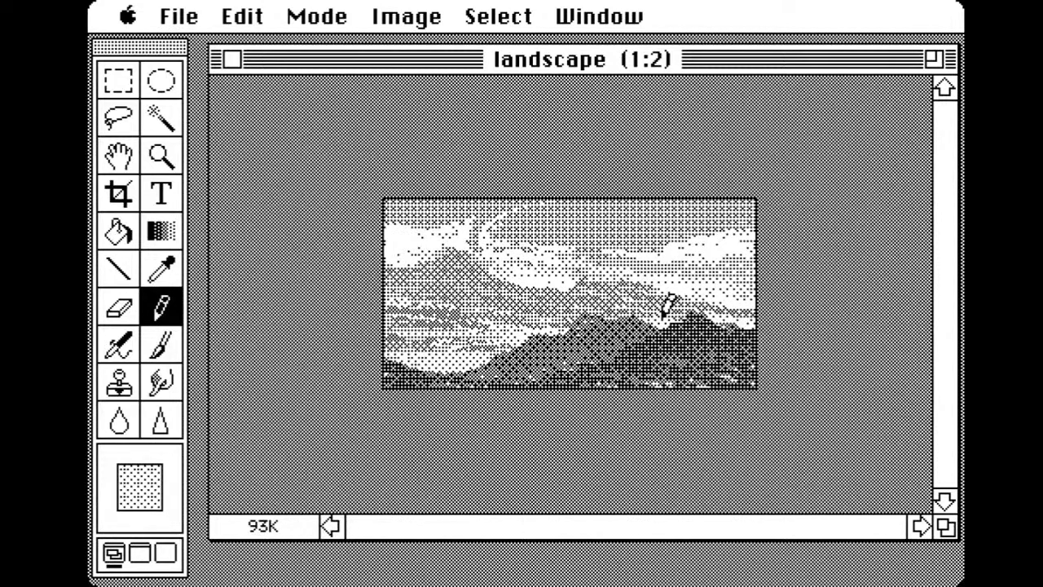
{"action": "left_click", "coordinate": [714, 259], "text": "alt"}
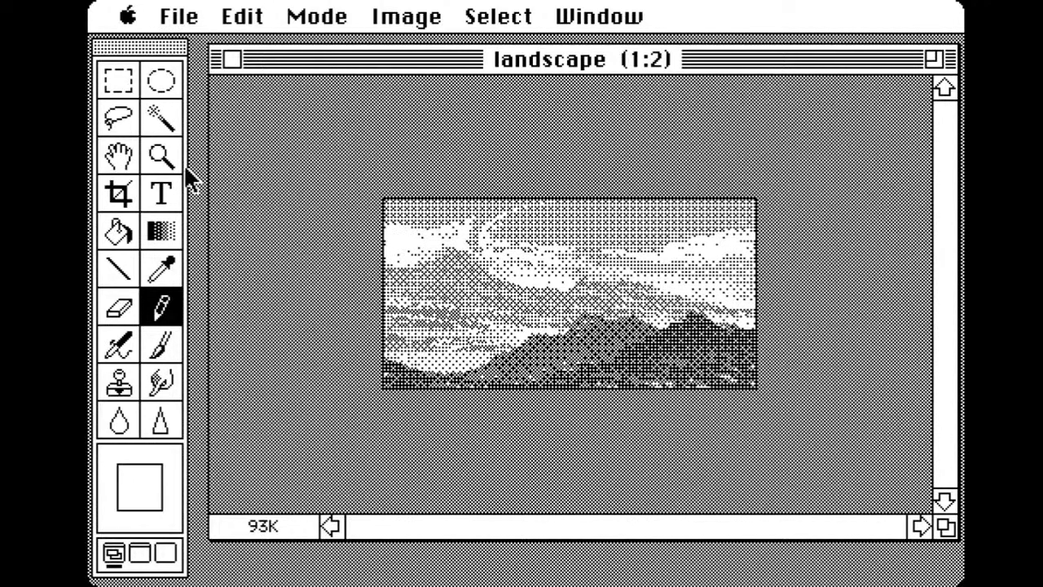
Sample the foreground ridge's gray for the brush and darken the foreground color to R 55, G 54, B 54
{"action": "left_click", "coordinate": [160, 155]}
{"action": "left_click", "coordinate": [560, 289]}
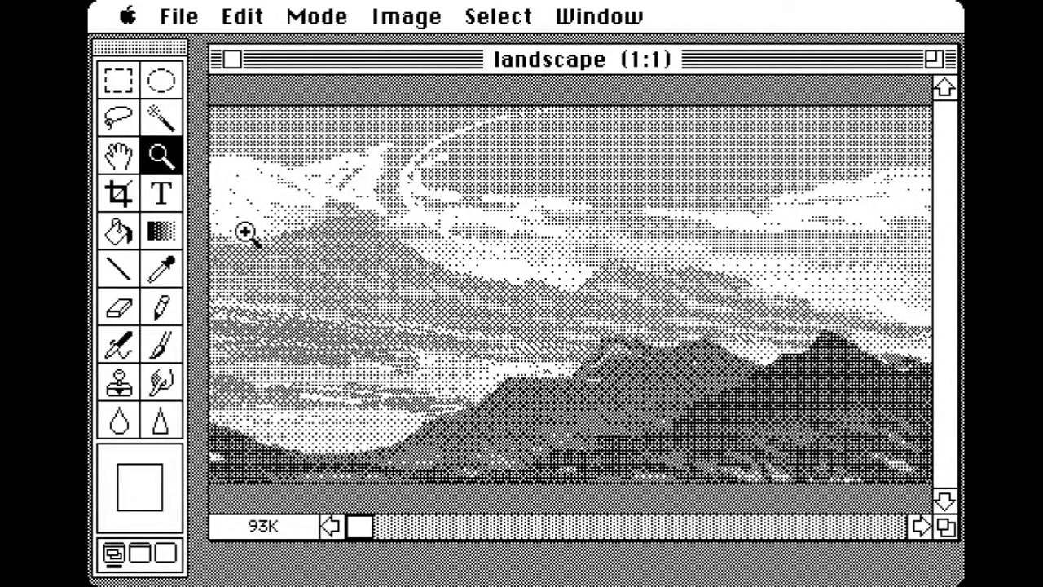
{"action": "left_click", "coordinate": [163, 343]}
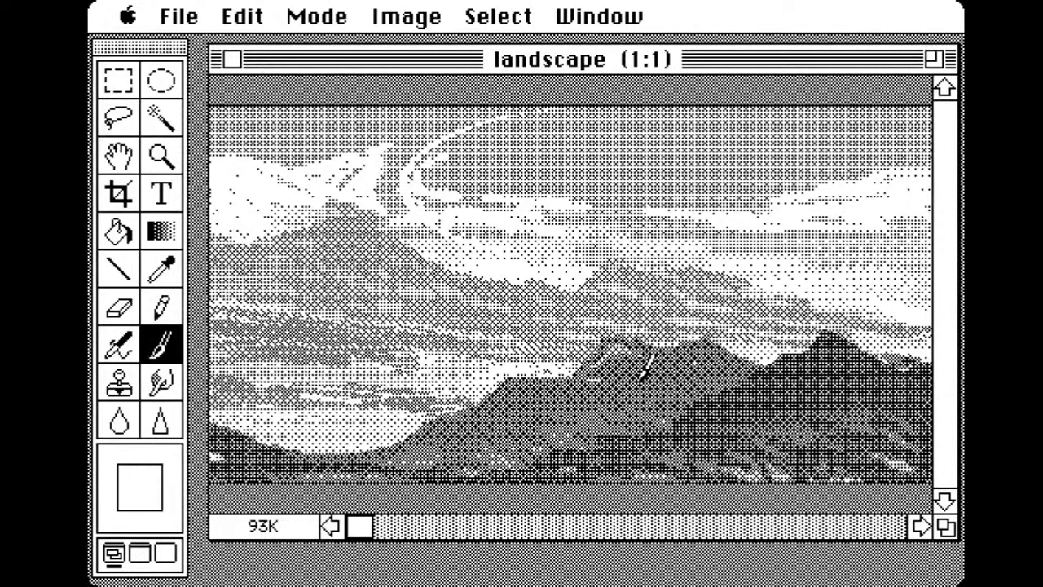
{"action": "left_click", "coordinate": [740, 400], "text": "alt"}
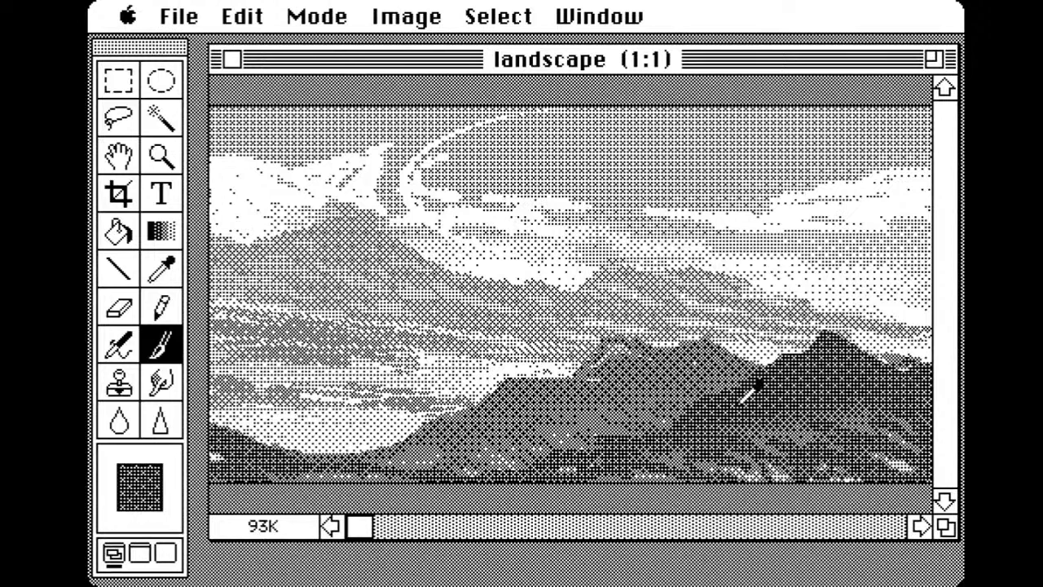
{"action": "left_click", "coordinate": [152, 495]}
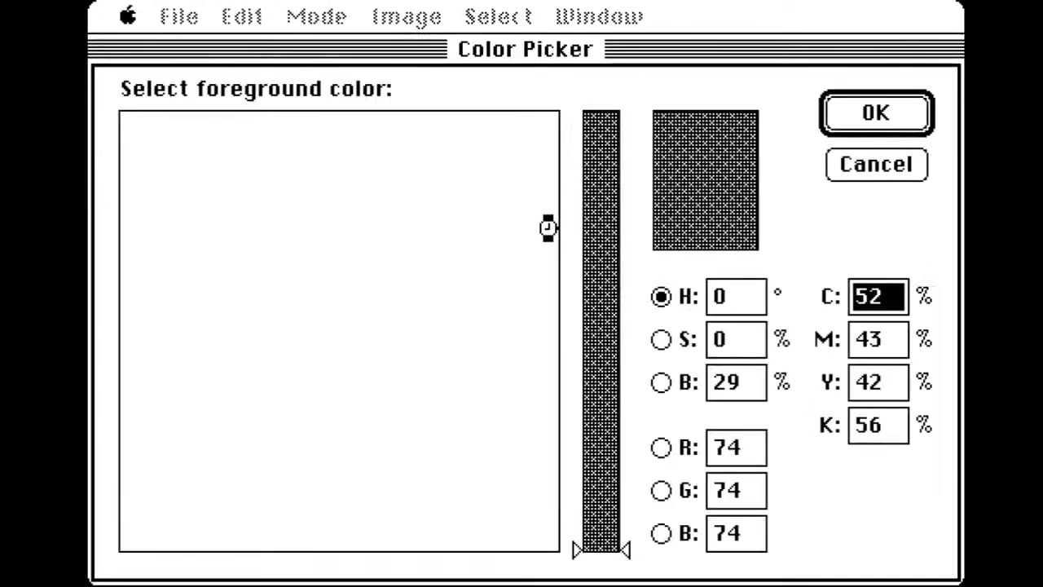
{"action": "left_click", "coordinate": [128, 456]}
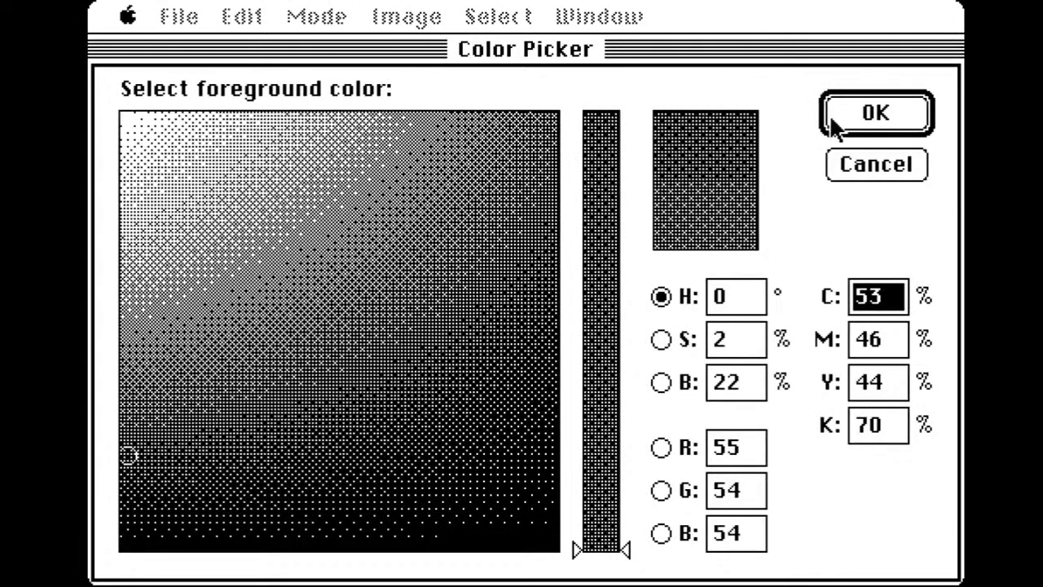
{"action": "left_click", "coordinate": [831, 124]}
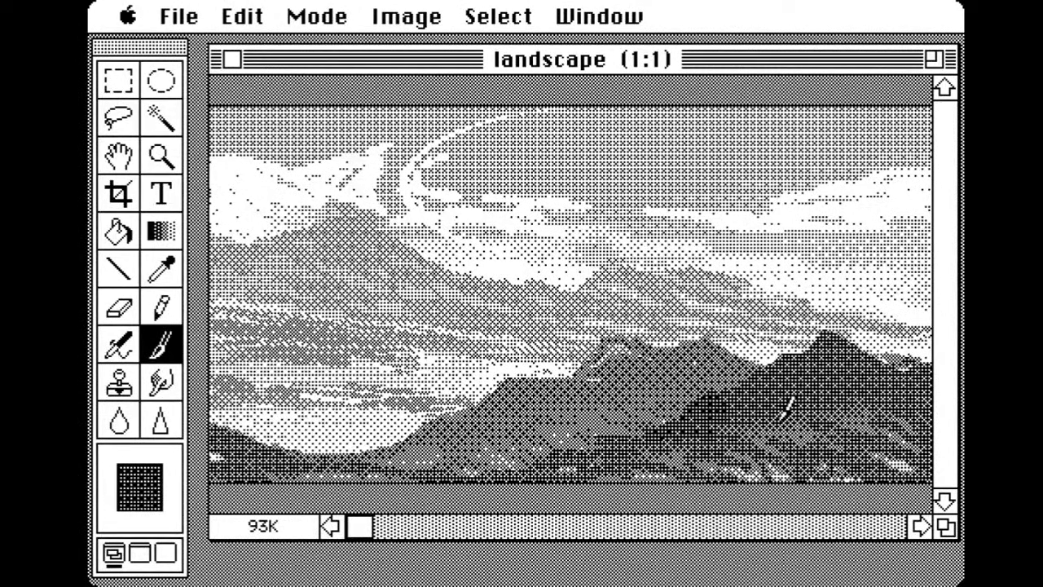
Brush darker shading over the right foreground ridge and along the bottom edge of the hills
{"action": "key", "text": "space"}
{"action": "left_click_drag", "start_coordinate": [740, 349], "coordinate": [497, 376]}
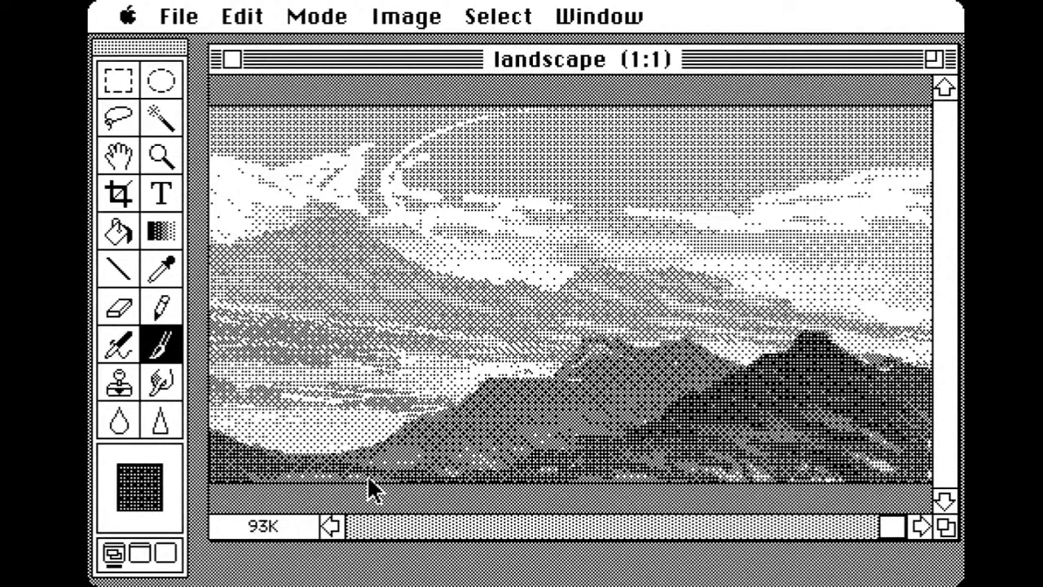
{"action": "mouse_move", "coordinate": [401, 467]}
{"action": "left_mouse_down"}
{"action": "mouse_move", "coordinate": [459, 461]}
{"action": "mouse_move", "coordinate": [477, 475]}
{"action": "mouse_move", "coordinate": [534, 476]}
{"action": "mouse_move", "coordinate": [548, 468]}
{"action": "mouse_move", "coordinate": [513, 476]}
{"action": "mouse_move", "coordinate": [542, 450]}
{"action": "mouse_move", "coordinate": [575, 445]}
{"action": "mouse_move", "coordinate": [597, 457]}
{"action": "left_mouse_up"}
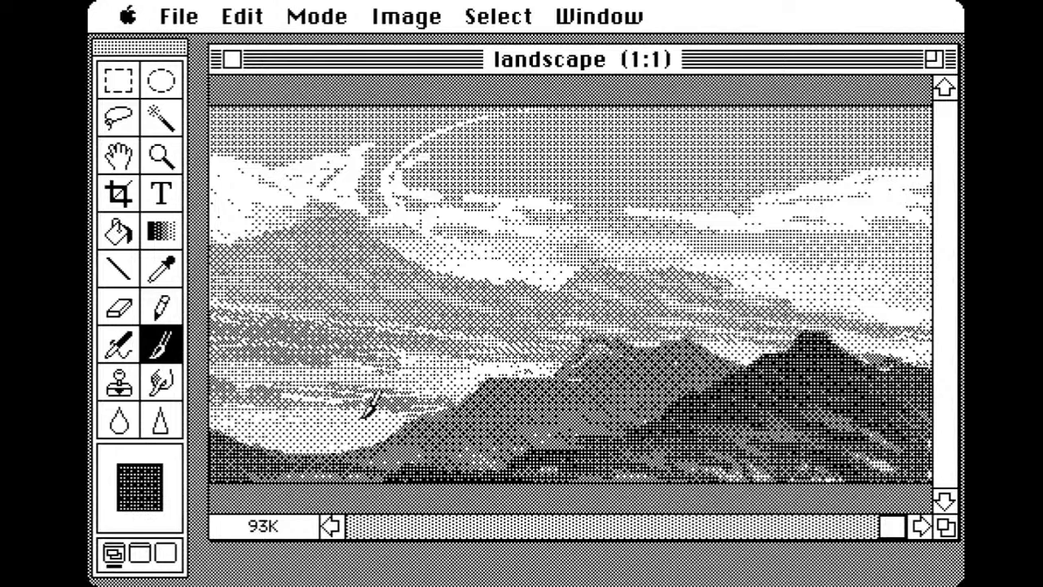
Dab a dark spot onto the pale mist above the valley and paint it over with the sampled light gray
{"action": "left_click", "coordinate": [348, 437]}
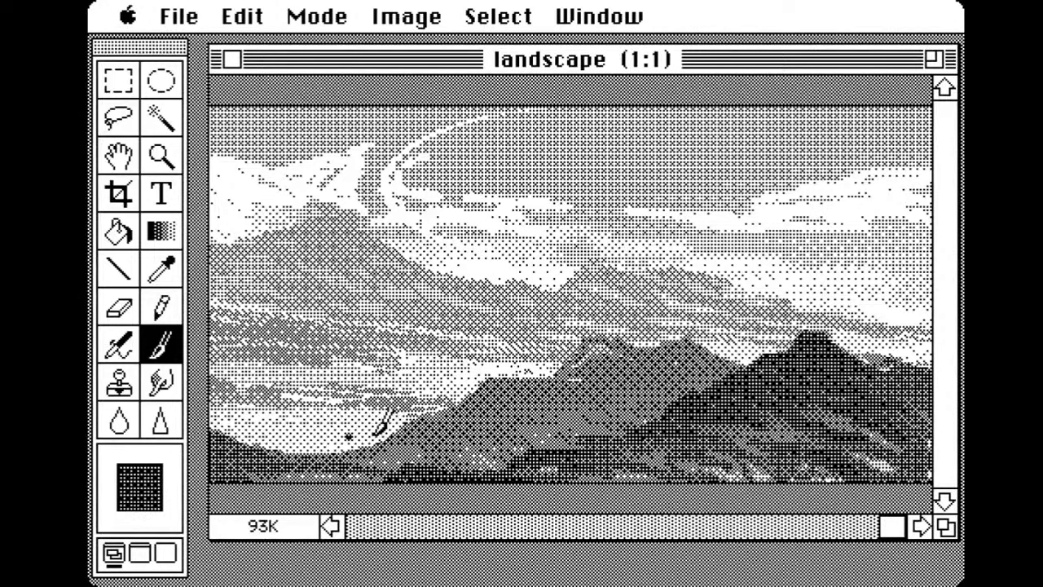
{"action": "left_click", "coordinate": [373, 422], "text": "alt"}
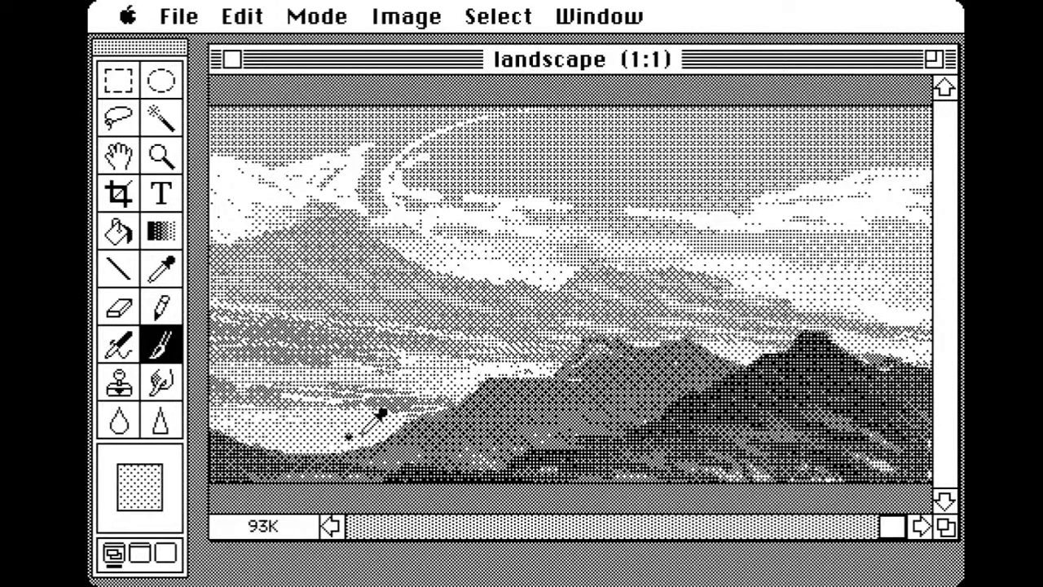
{"action": "left_click", "coordinate": [350, 434]}
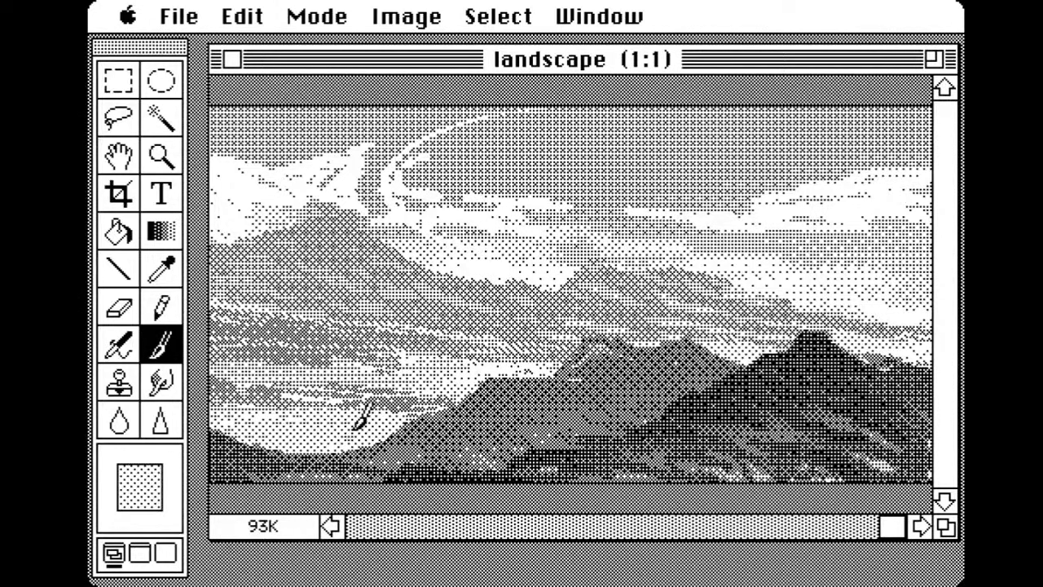
Sample a gray from the mist bands and brush light highlights along the lower slopes of the middle hill
{"action": "left_click", "coordinate": [355, 352], "text": "alt"}
{"action": "left_click", "coordinate": [353, 355], "text": "alt"}
{"action": "left_click", "coordinate": [352, 358], "text": "alt"}
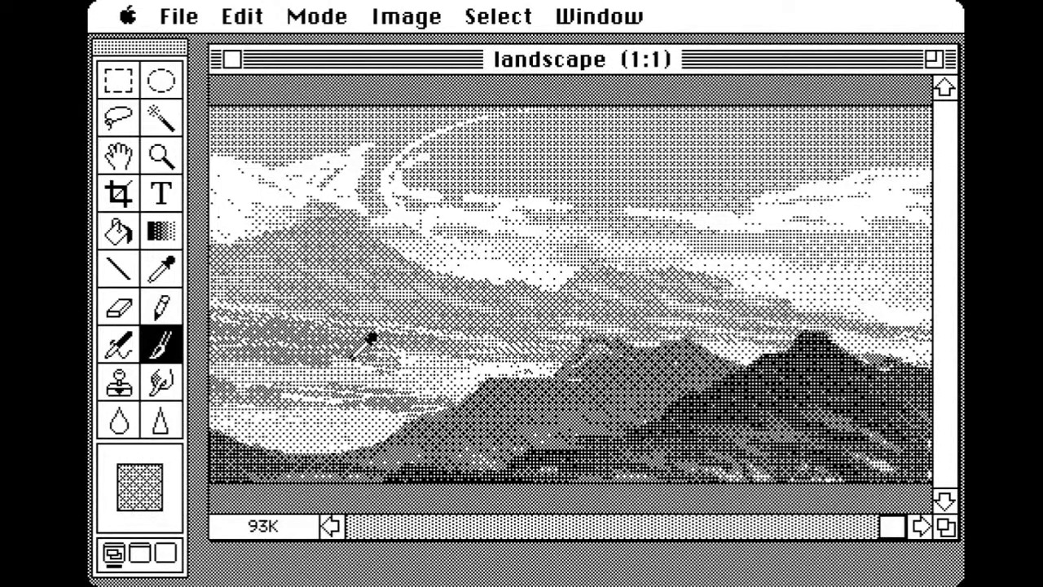
{"action": "mouse_move", "coordinate": [481, 460]}
{"action": "left_mouse_down"}
{"action": "mouse_move", "coordinate": [505, 463]}
{"action": "mouse_move", "coordinate": [430, 455]}
{"action": "mouse_move", "coordinate": [336, 479]}
{"action": "mouse_move", "coordinate": [503, 436]}
{"action": "mouse_move", "coordinate": [513, 454]}
{"action": "mouse_move", "coordinate": [487, 451]}
{"action": "mouse_move", "coordinate": [546, 439]}
{"action": "mouse_move", "coordinate": [487, 444]}
{"action": "mouse_move", "coordinate": [504, 455]}
{"action": "mouse_move", "coordinate": [398, 456]}
{"action": "mouse_move", "coordinate": [497, 458]}
{"action": "left_mouse_up"}
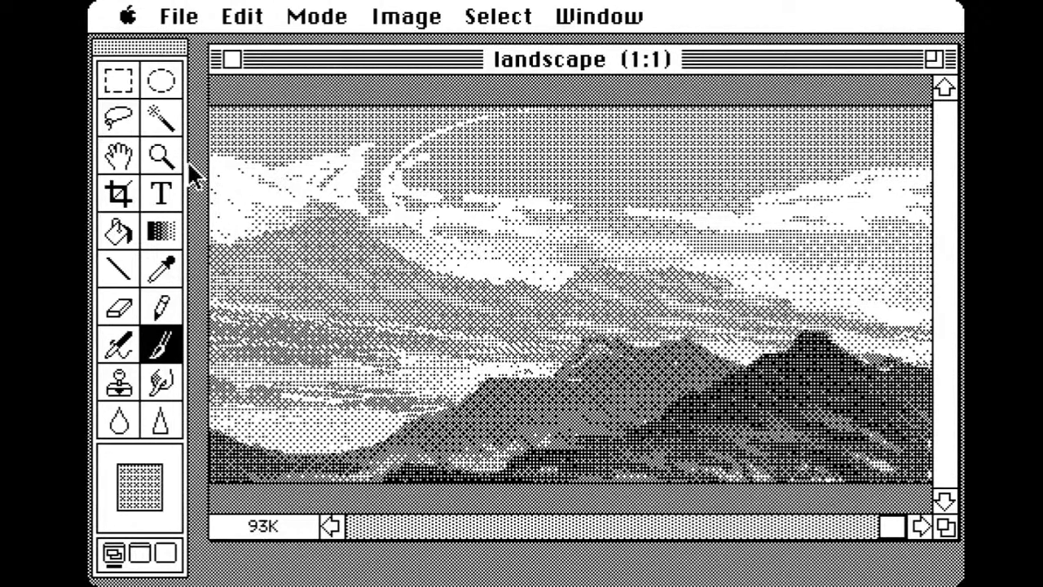
Examine the mist bands and lower hills up close, and check the whole landscape at reduced size
{"action": "left_click", "coordinate": [163, 156]}
{"action": "left_click", "coordinate": [552, 376]}
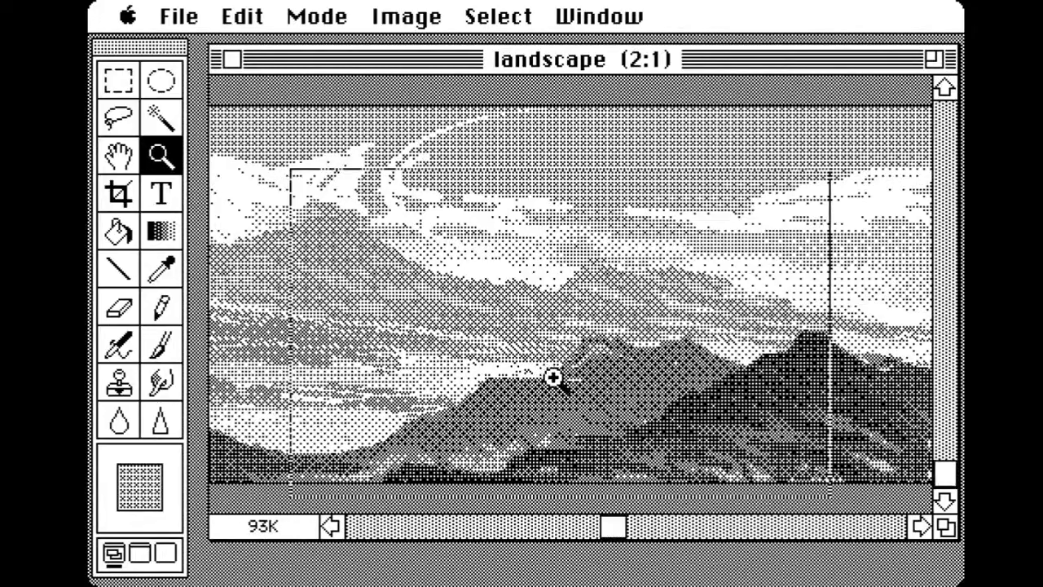
{"action": "left_click_drag", "start_coordinate": [554, 296], "coordinate": [785, 289]}
{"action": "left_click_drag", "start_coordinate": [432, 349], "coordinate": [584, 168]}
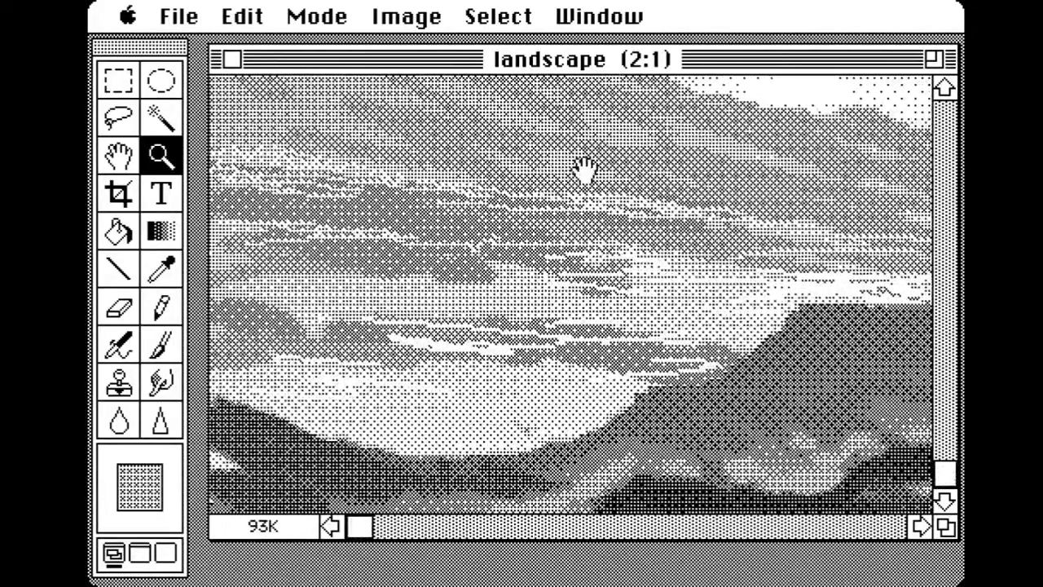
{"action": "left_click", "coordinate": [571, 326], "text": "alt"}
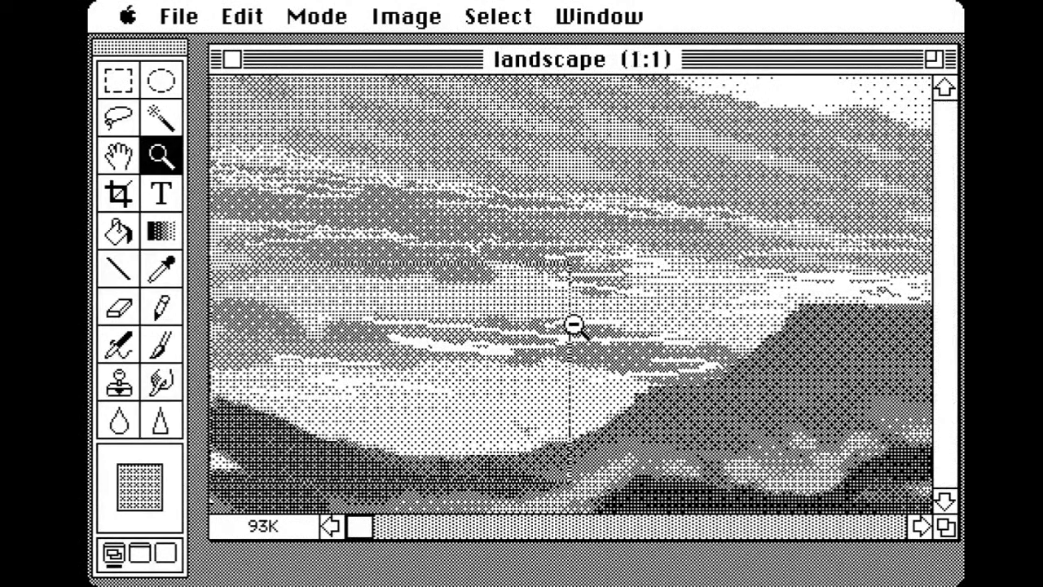
{"action": "left_click", "coordinate": [578, 334], "text": "alt"}
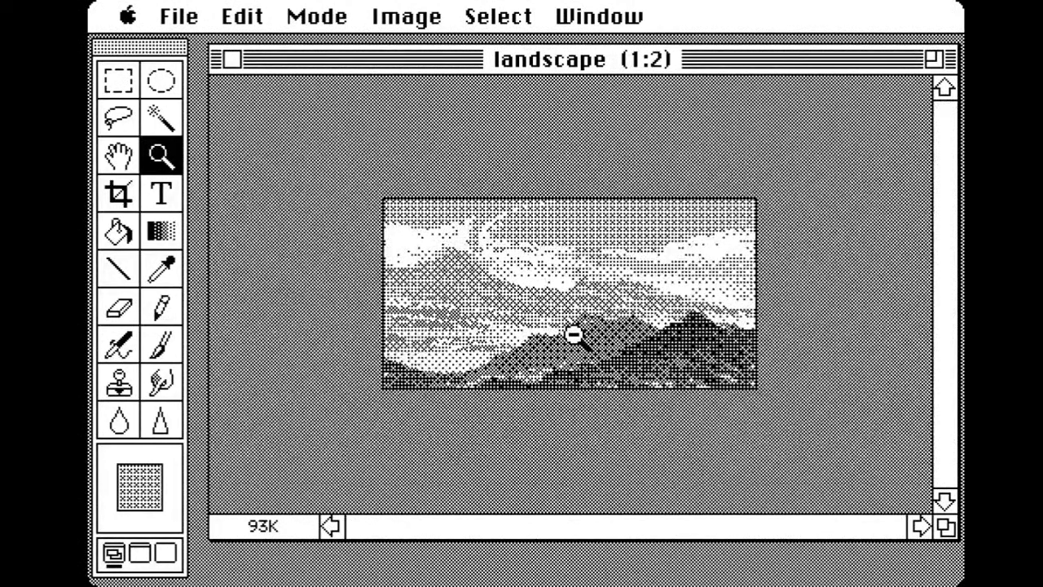
{"action": "left_click", "coordinate": [626, 376]}
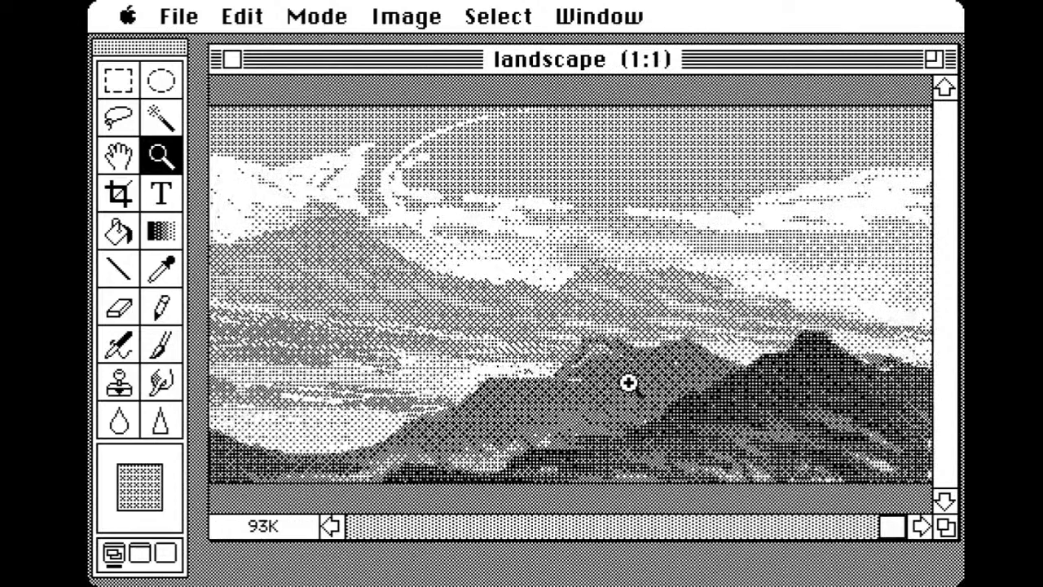
{"action": "left_click", "coordinate": [617, 378], "text": "alt"}
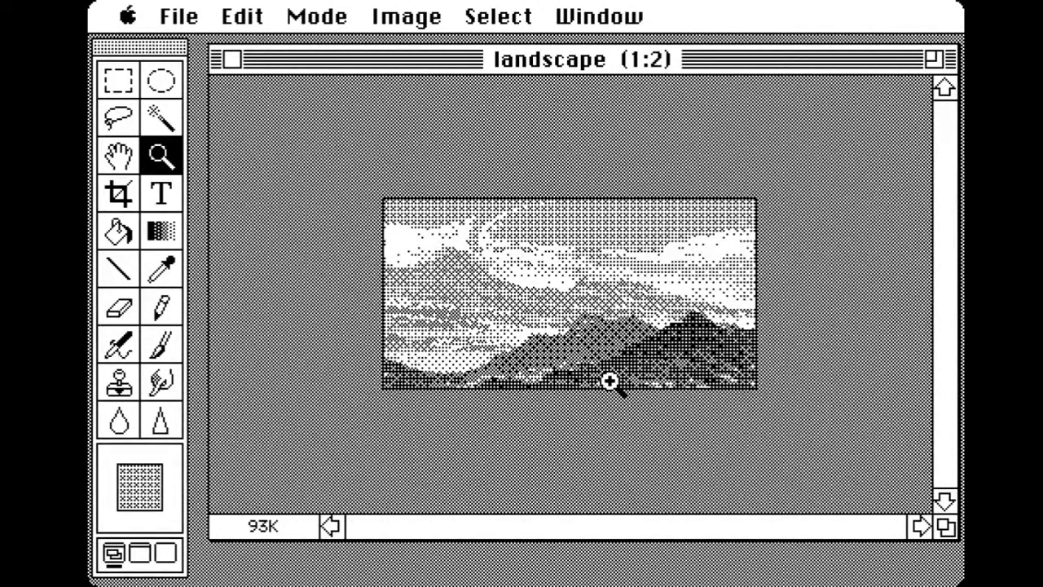
Save the landscape image
{"action": "left_click", "coordinate": [181, 18]}
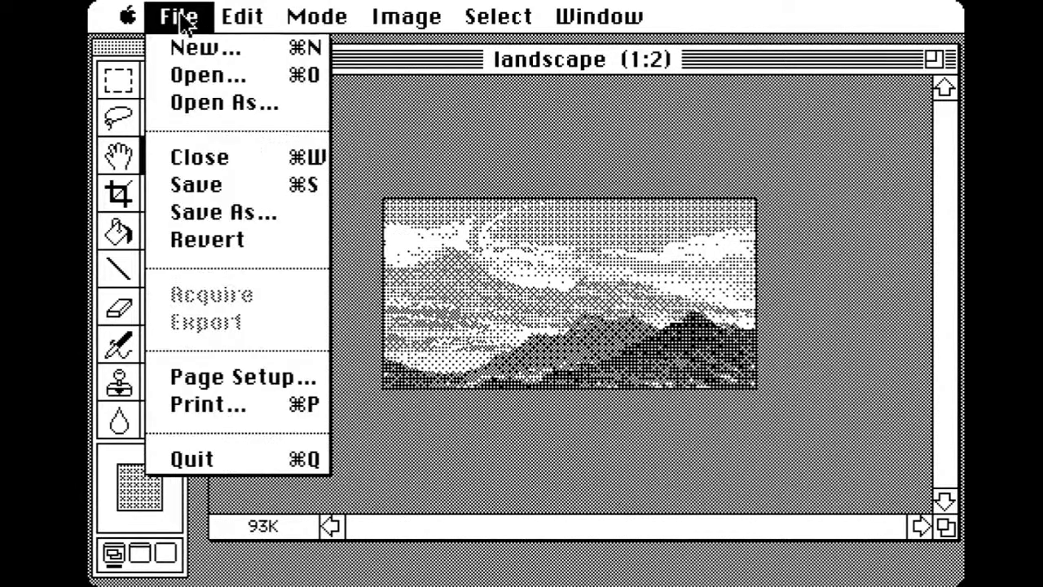
{"action": "left_click", "coordinate": [181, 18]}
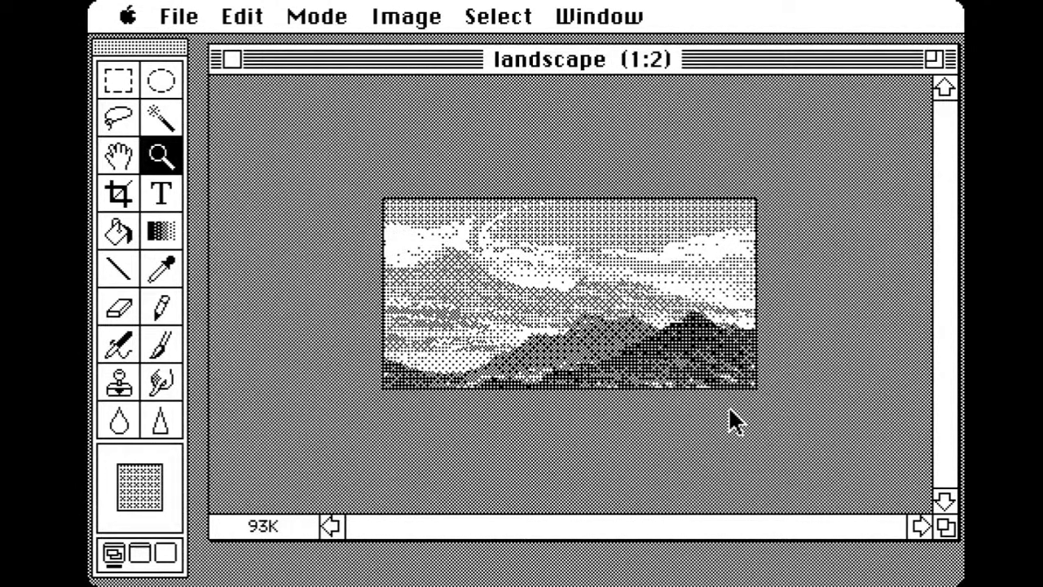
{"action": "left_click_drag", "start_coordinate": [203, 18], "coordinate": [260, 186]}
Set the foreground color to white (RGB 255, 255, 255) and activate the Pencil tool for detail work on the landscape
{"action": "left_click", "coordinate": [468, 383]}
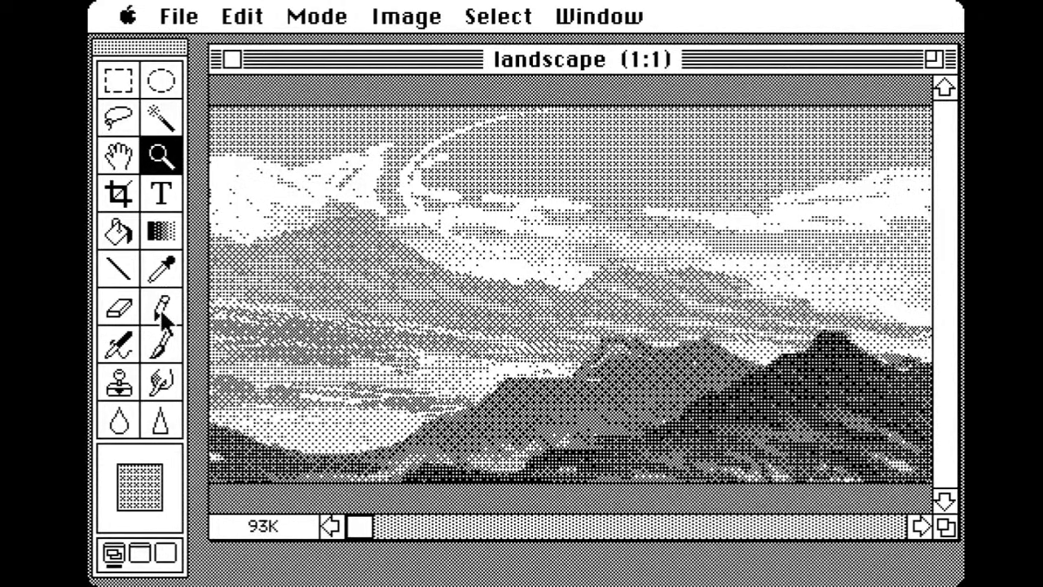
{"action": "left_click", "coordinate": [160, 344]}
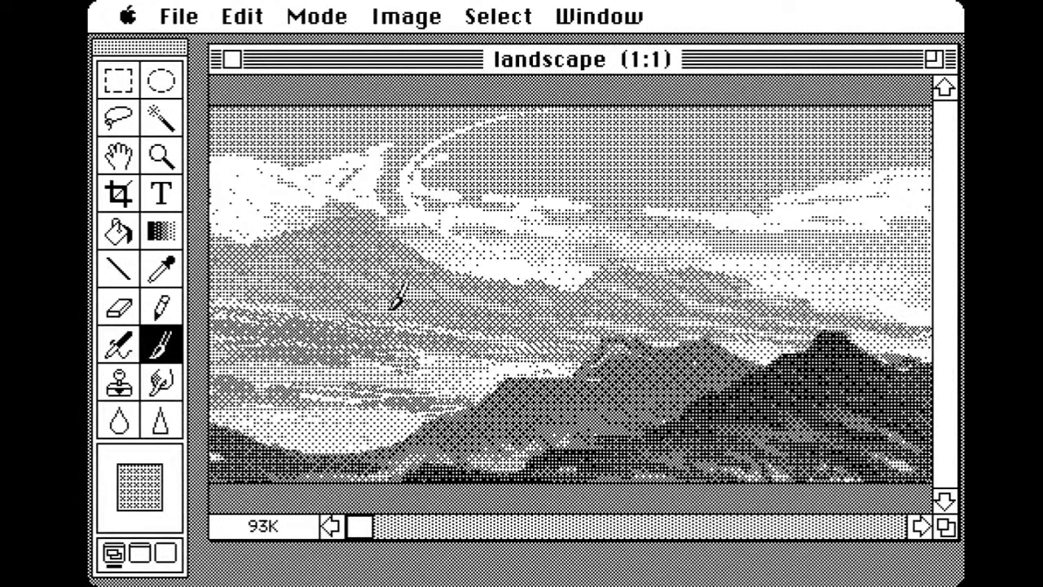
{"action": "left_click", "coordinate": [148, 489]}
{"action": "left_click_drag", "start_coordinate": [158, 143], "coordinate": [119, 112]}
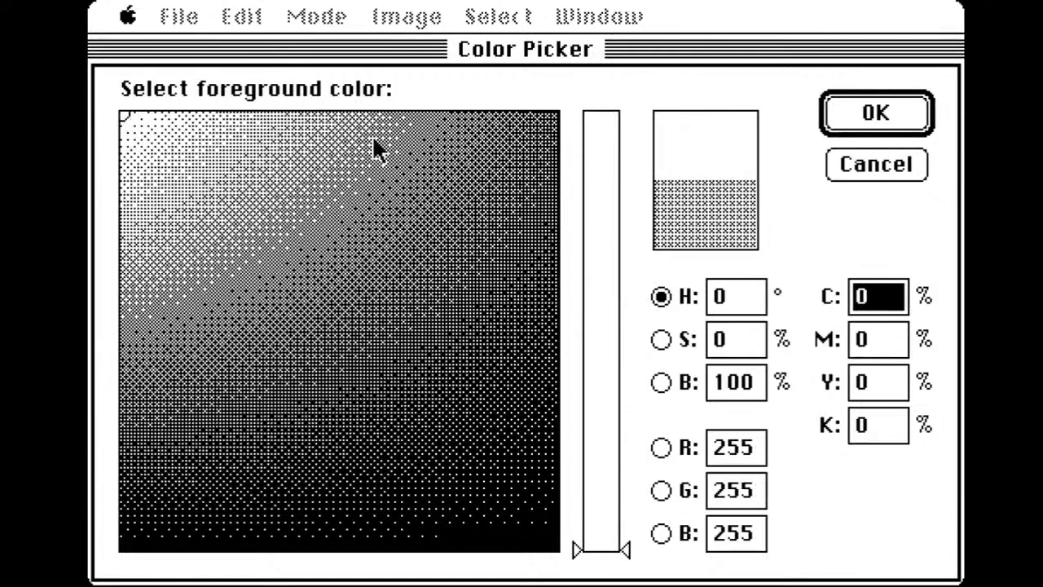
{"action": "left_click", "coordinate": [864, 126]}
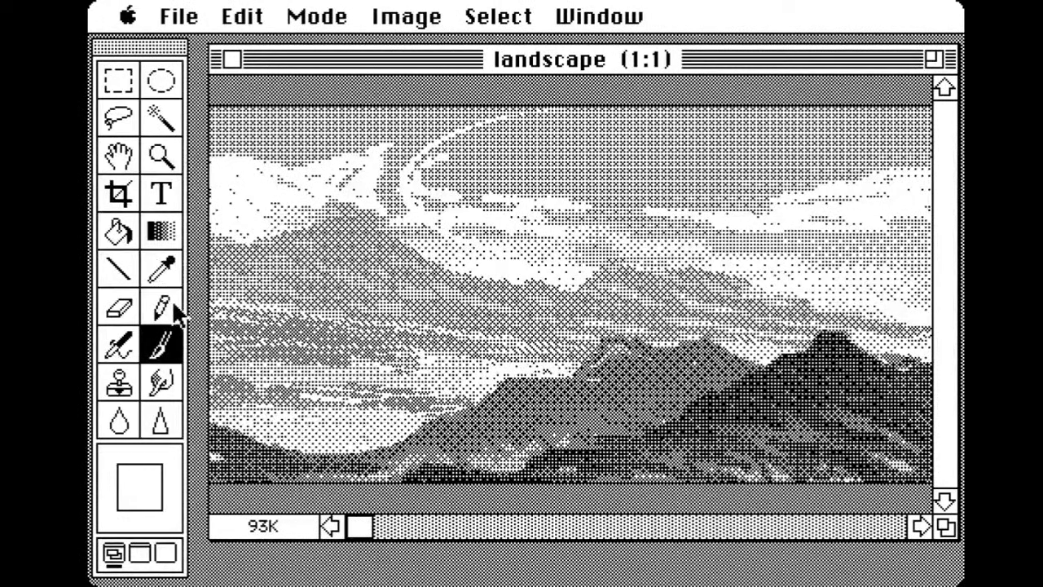
{"action": "left_click", "coordinate": [163, 307]}
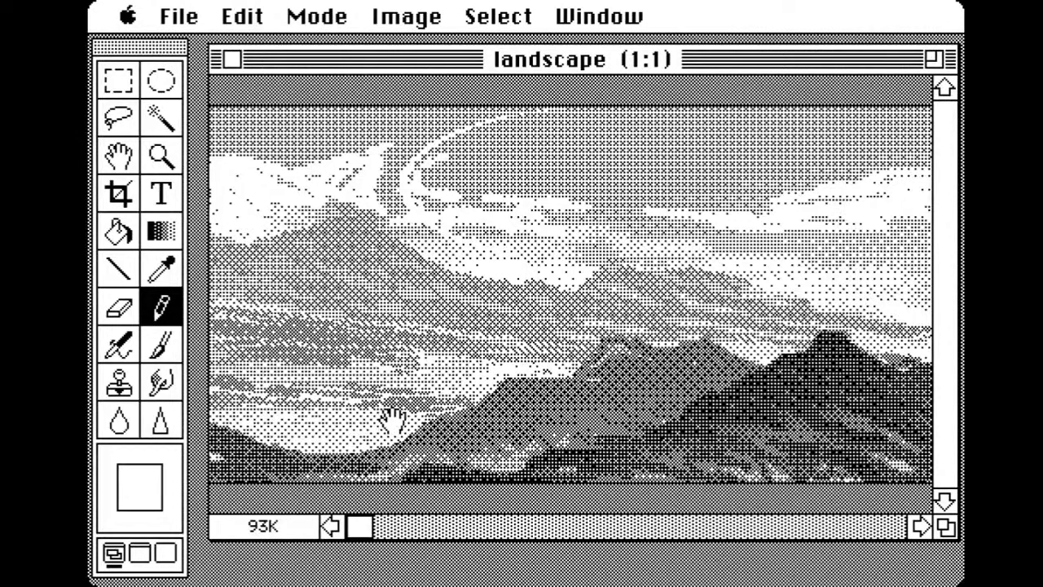
Sample gray and white from the painting and pencil fine streaks into the mist bands and the clouds above the mountains
{"action": "key", "text": "space"}
{"action": "left_click", "coordinate": [426, 401], "text": "alt"}
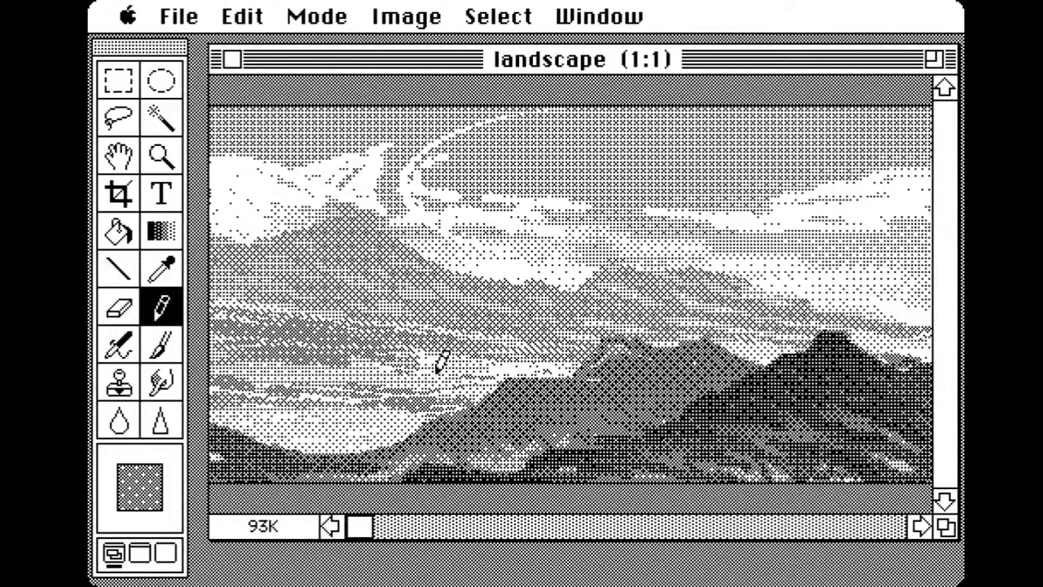
{"action": "left_click", "coordinate": [505, 368], "text": "alt"}
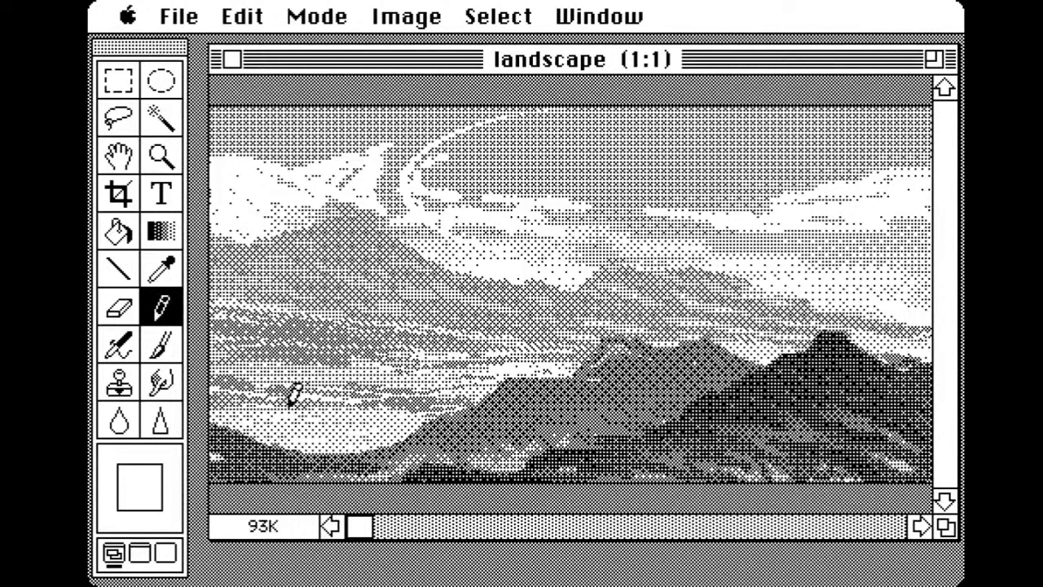
{"action": "key", "text": "space"}
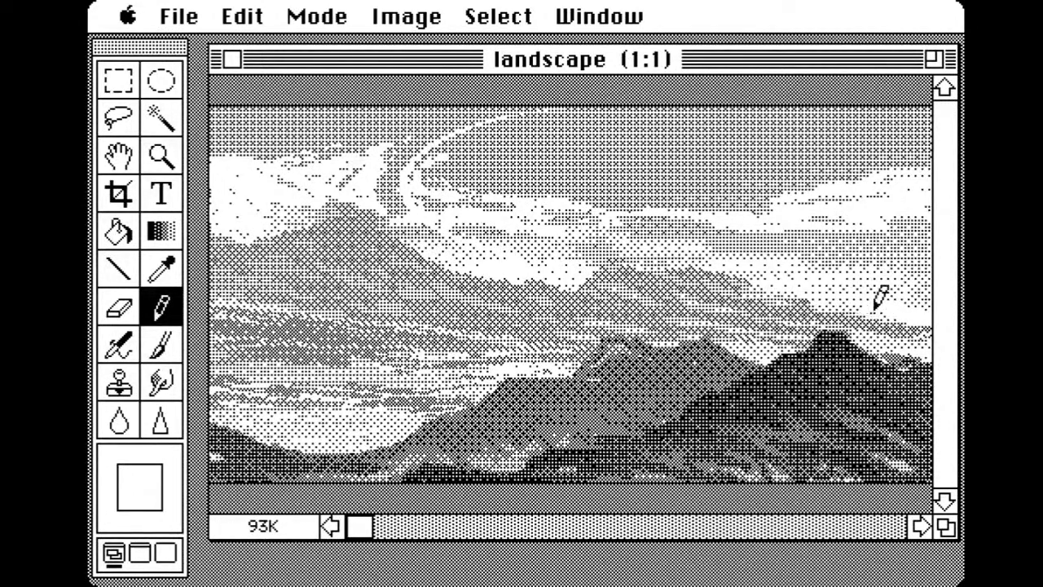
{"action": "left_click_drag", "start_coordinate": [842, 317], "coordinate": [578, 303]}
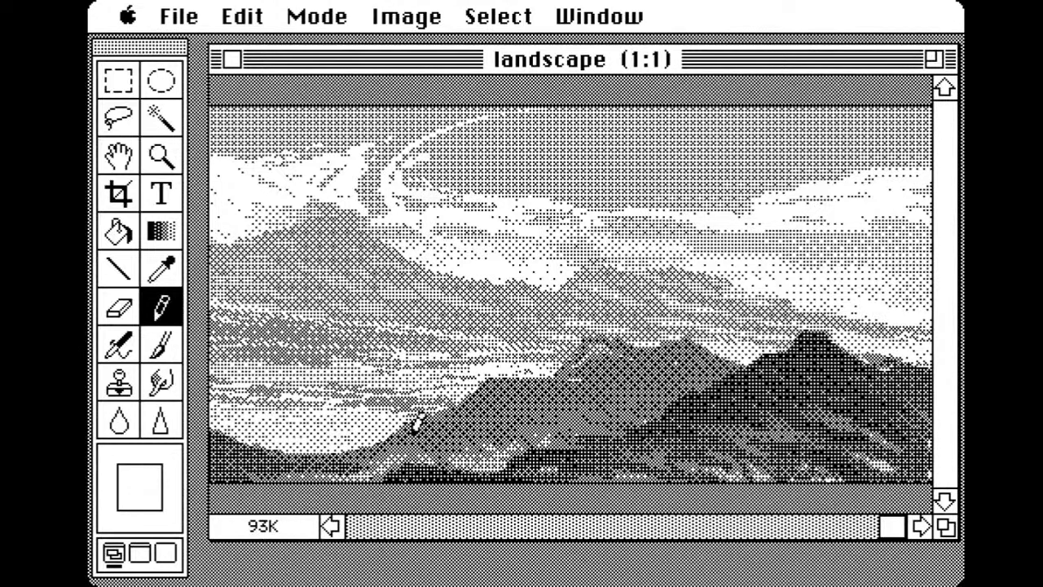
Sample light gray from the valley mist and pencil highlights along the lower slopes of the middle hill and the left foreground
{"action": "left_click", "coordinate": [364, 429], "text": "alt"}
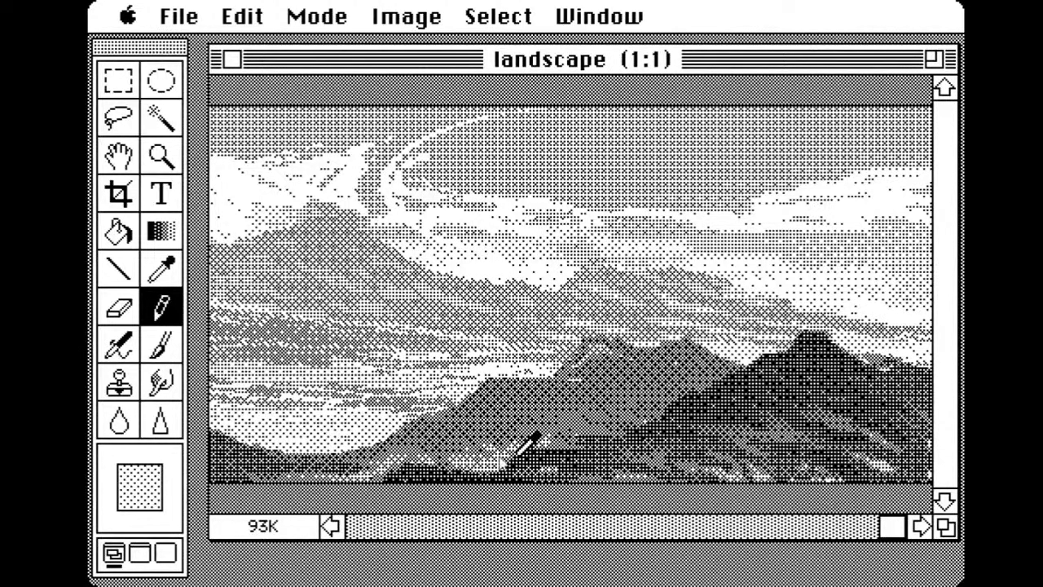
{"action": "mouse_move", "coordinate": [553, 439]}
{"action": "left_mouse_down"}
{"action": "mouse_move", "coordinate": [526, 433]}
{"action": "mouse_move", "coordinate": [499, 444]}
{"action": "left_mouse_up"}
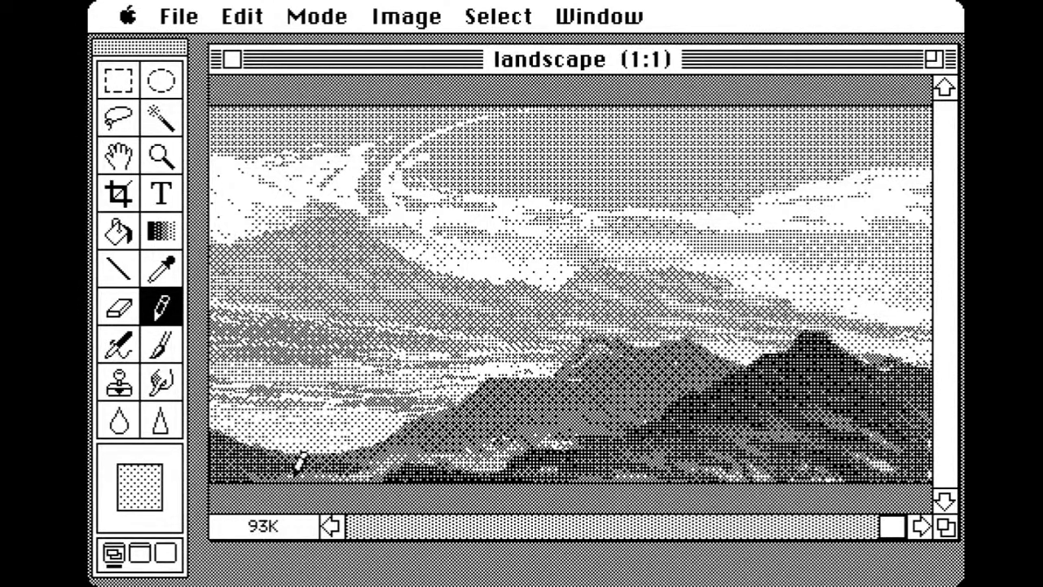
{"action": "left_click_drag", "start_coordinate": [295, 463], "coordinate": [384, 466]}
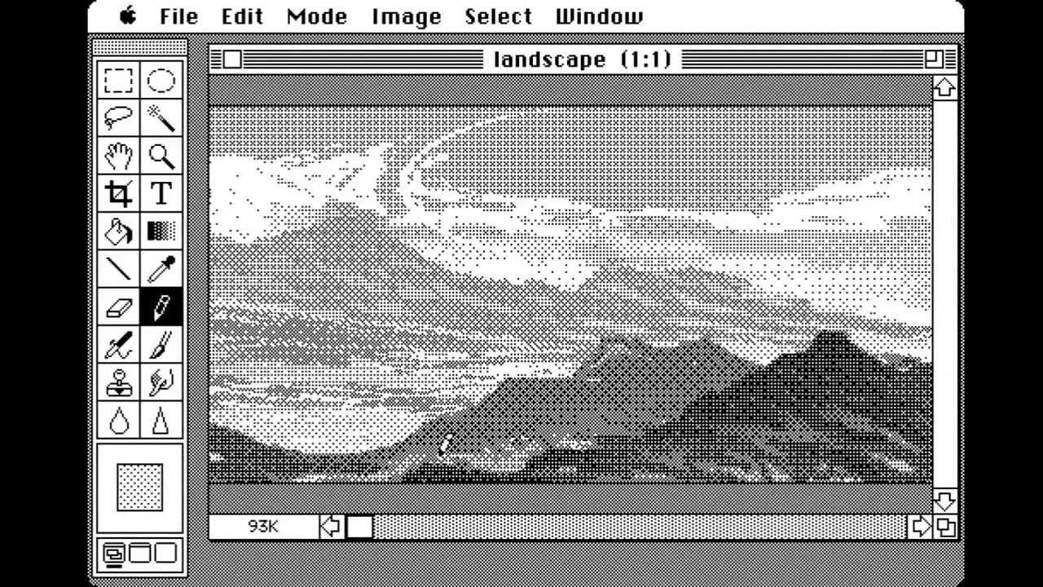
Sample a dark gray from the hills, pencil shading into the base of the middle hill, and save the image
{"action": "left_click", "coordinate": [434, 448], "text": "alt"}
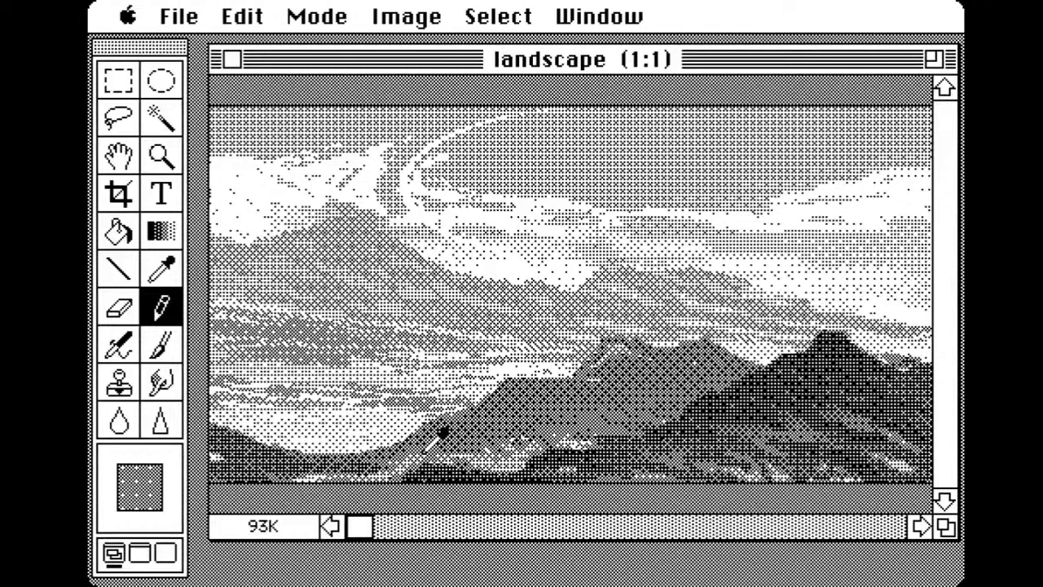
{"action": "left_click", "coordinate": [436, 455], "text": "alt"}
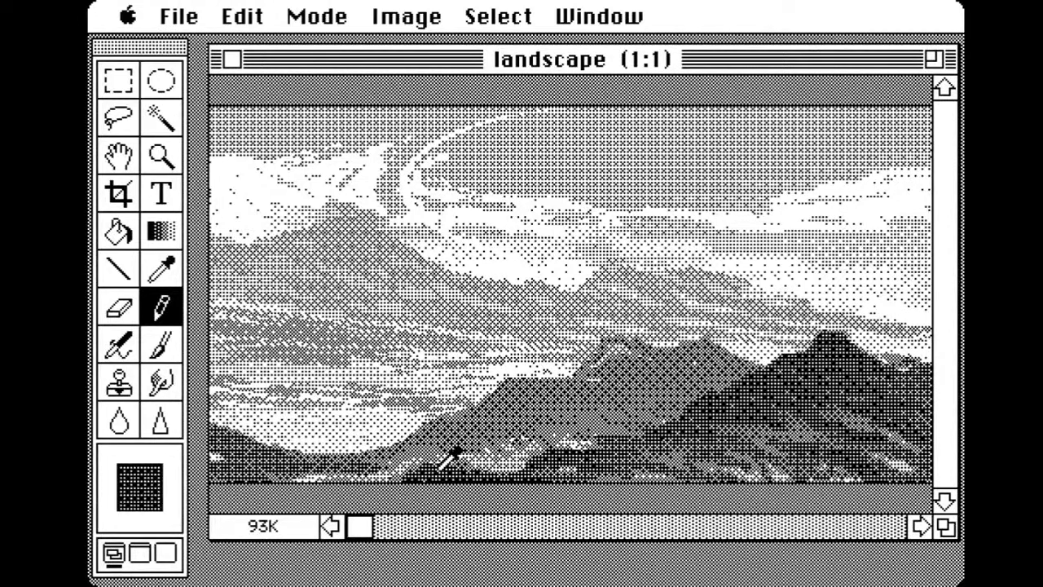
{"action": "left_click", "coordinate": [407, 473]}
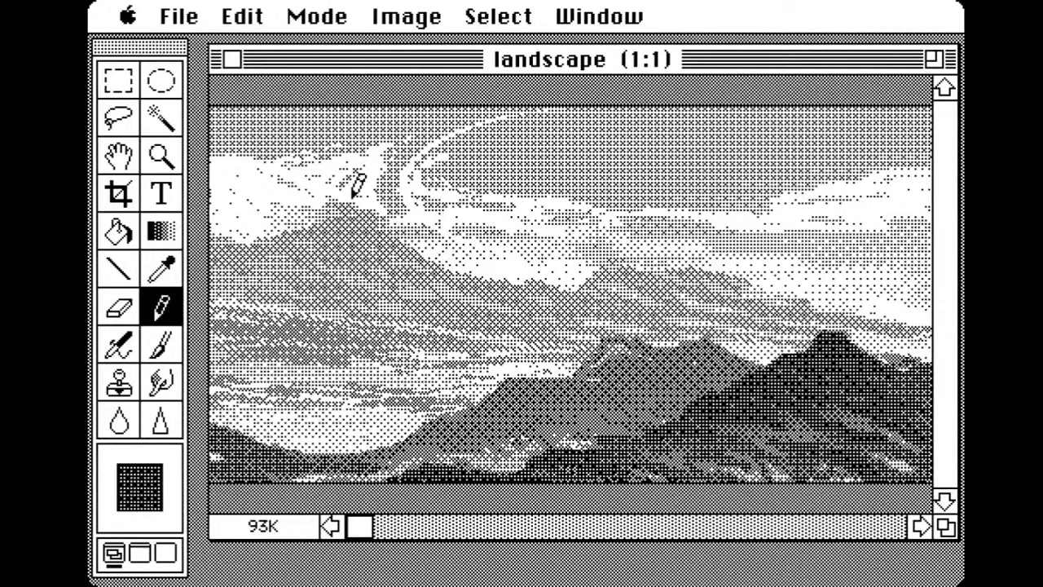
{"action": "left_click", "coordinate": [400, 239], "text": "alt"}
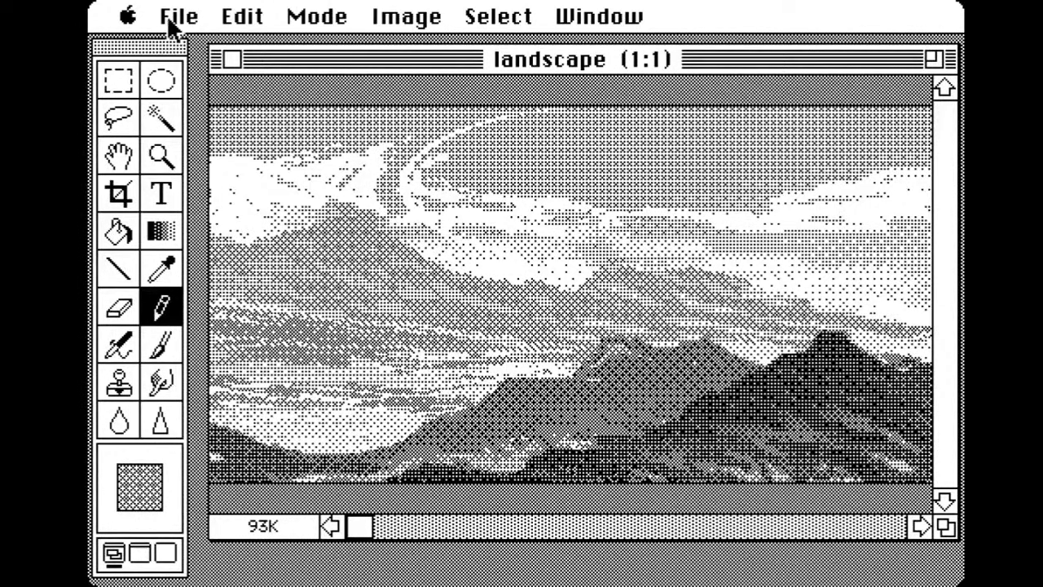
{"action": "left_click_drag", "start_coordinate": [176, 19], "coordinate": [245, 192]}
{"action": "left_click", "coordinate": [163, 81]}
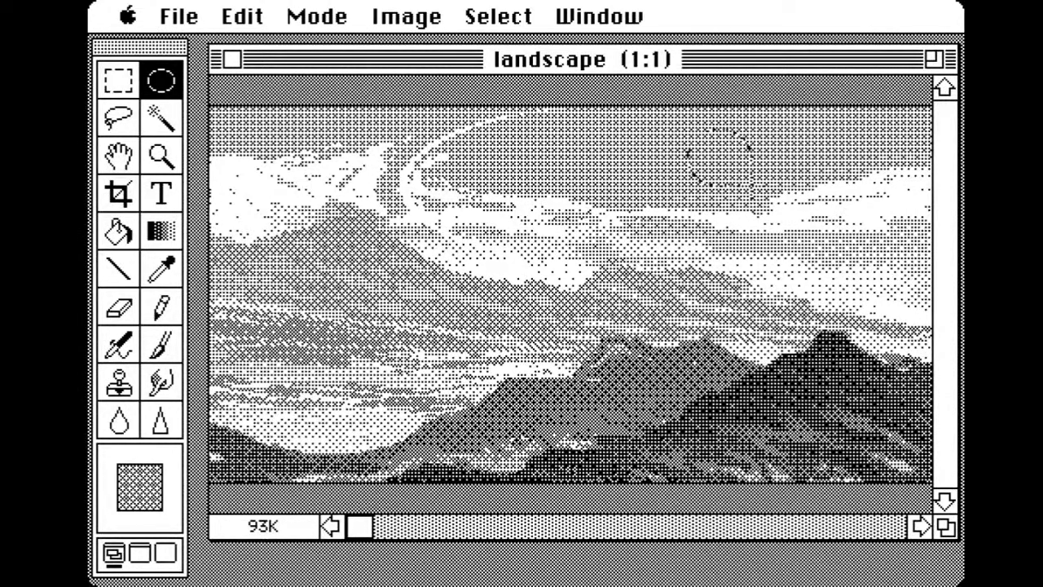
{"action": "key", "text": "ctrl"}
{"action": "left_click_drag", "start_coordinate": [725, 192], "coordinate": [730, 197]}
{"action": "left_click", "coordinate": [708, 163]}
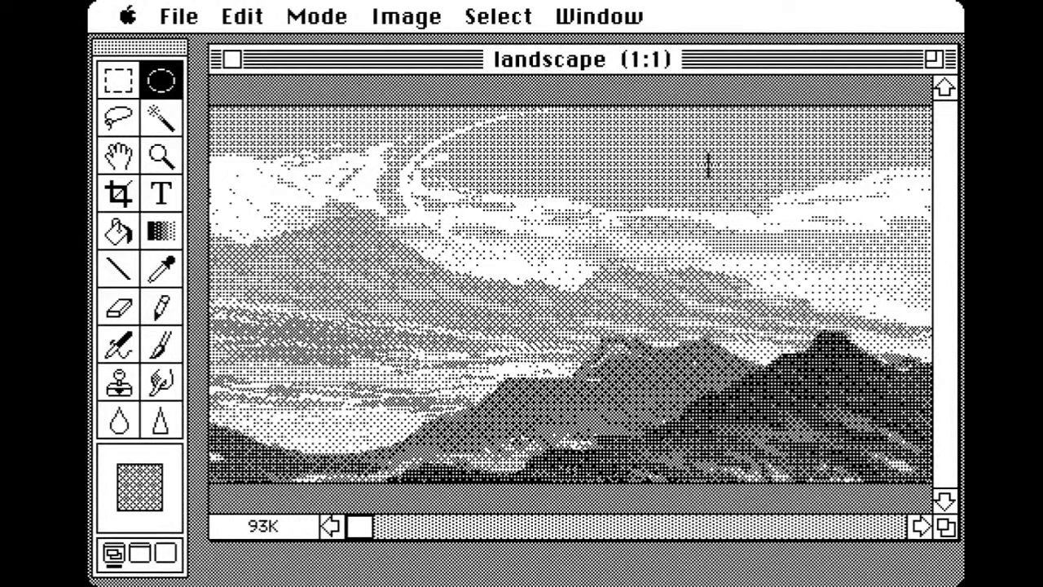
{"action": "left_click_drag", "start_coordinate": [660, 131], "coordinate": [715, 171]}
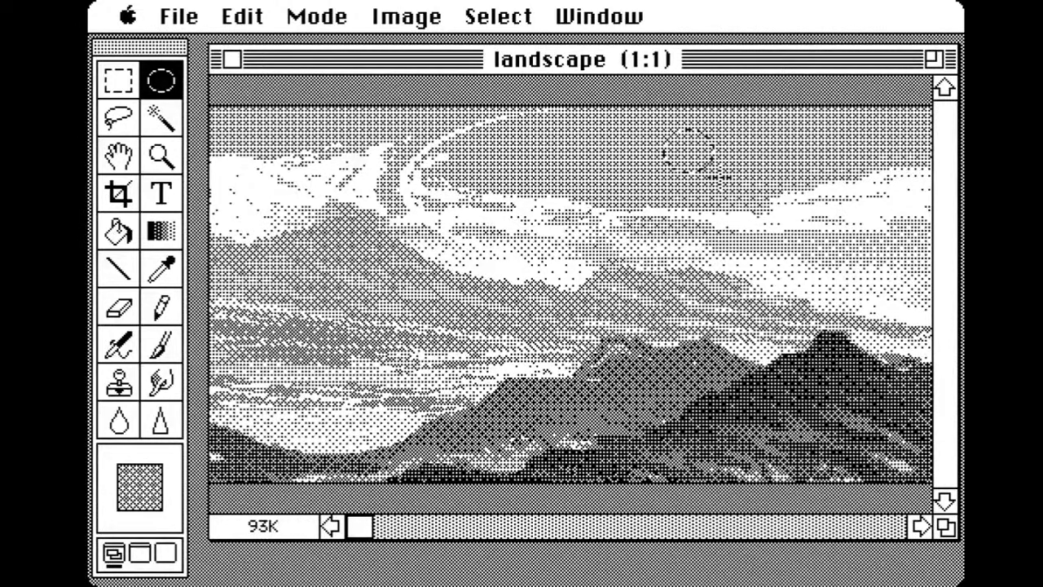
{"action": "left_click", "coordinate": [719, 175]}
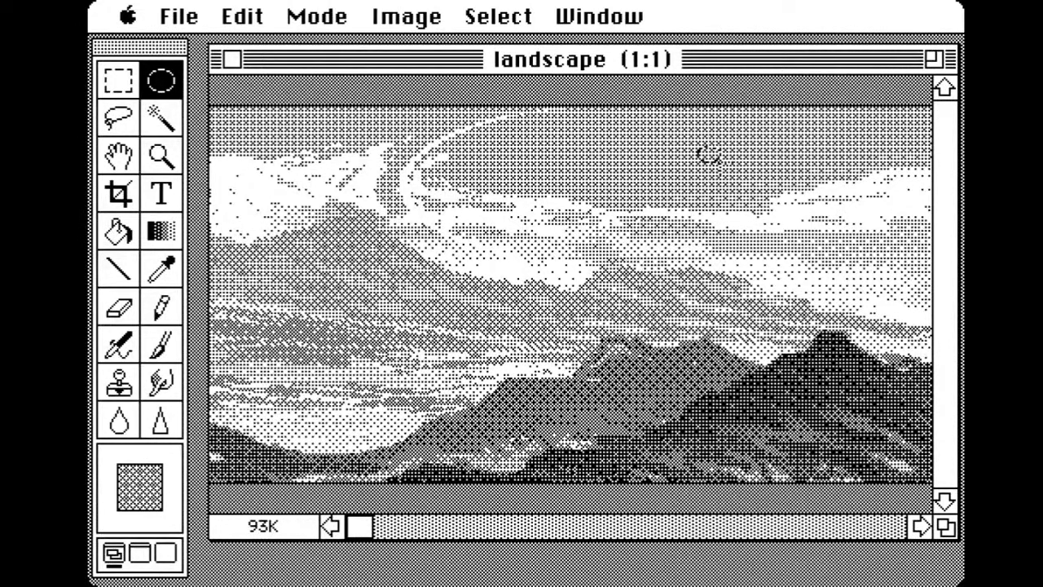
{"action": "left_click_drag", "start_coordinate": [732, 171], "coordinate": [739, 177]}
Fill an elliptical sun in the sky above the right ridge with white sampled from the clouds, and pencil short white wisps beside it
{"action": "left_click", "coordinate": [119, 232]}
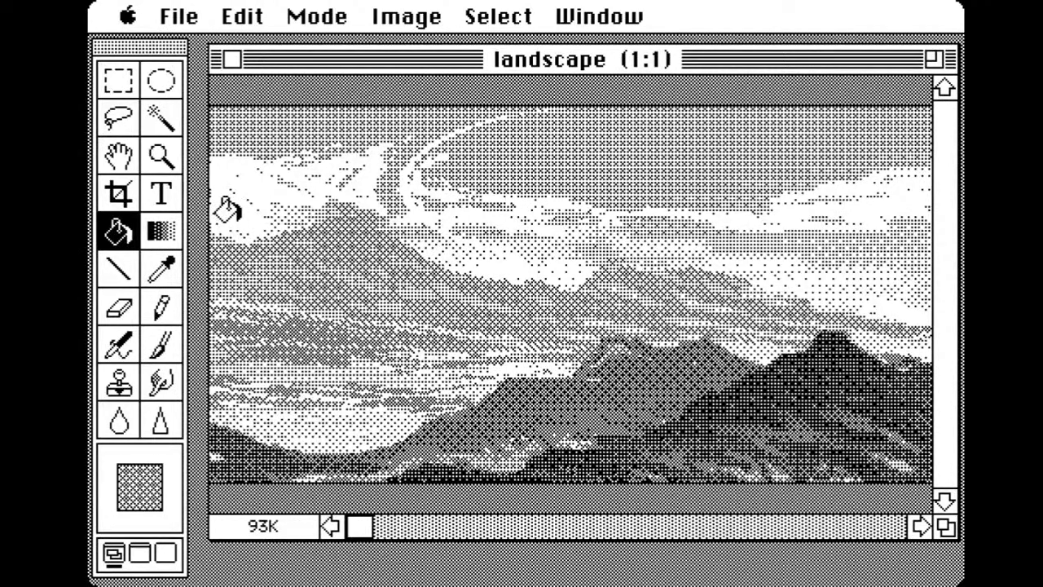
{"action": "left_click", "coordinate": [241, 205], "text": "alt"}
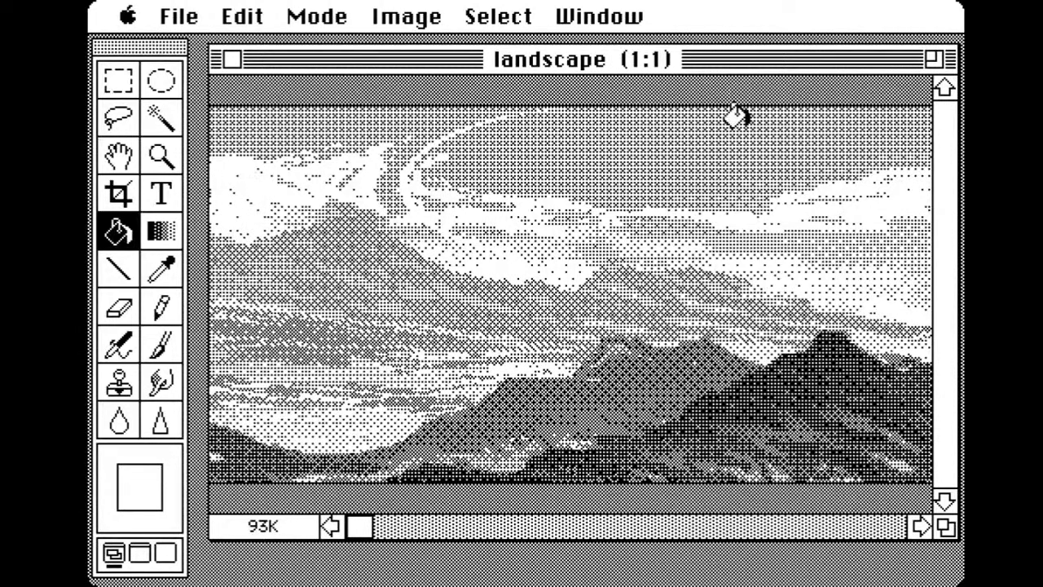
{"action": "left_click", "coordinate": [167, 91]}
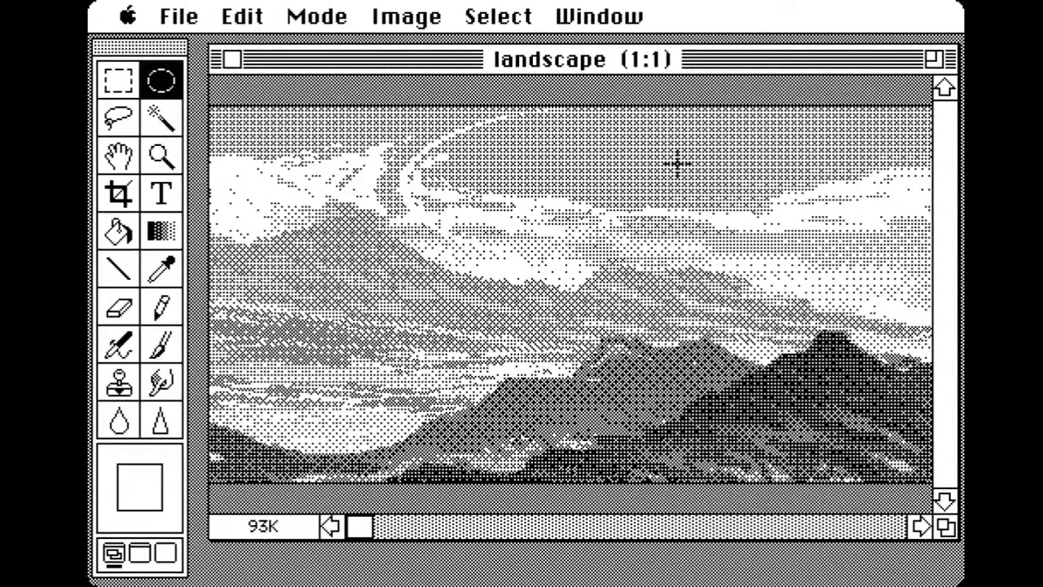
{"action": "left_click_drag", "start_coordinate": [701, 153], "coordinate": [766, 194]}
{"action": "left_click", "coordinate": [118, 232]}
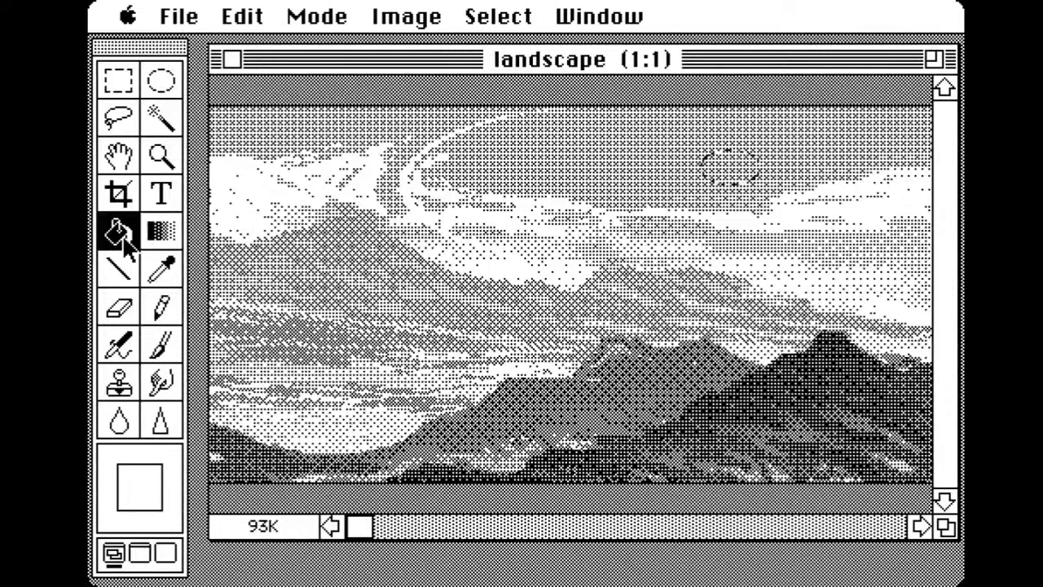
{"action": "left_click", "coordinate": [726, 168]}
{"action": "left_click", "coordinate": [497, 22]}
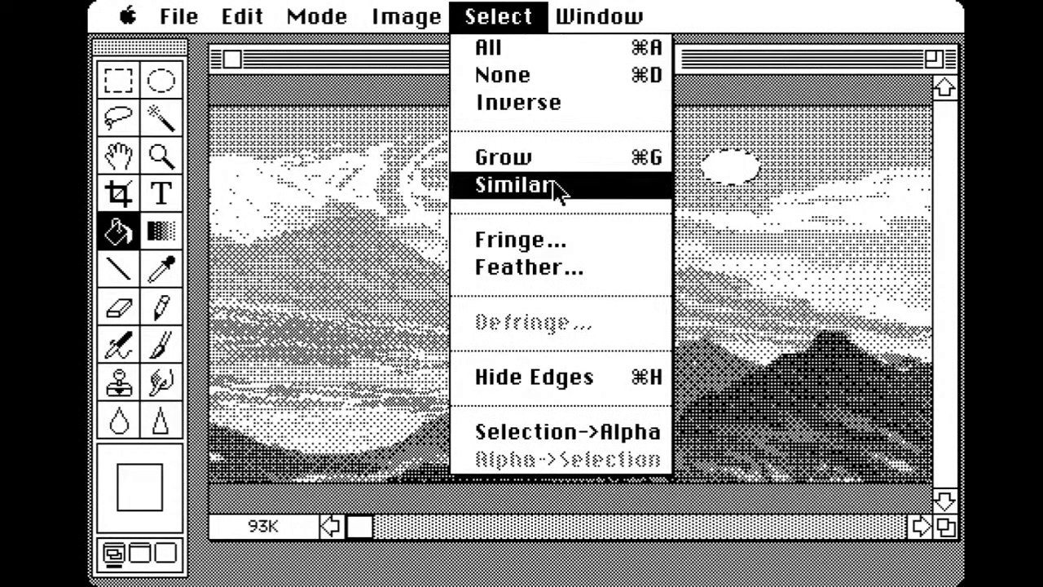
{"action": "left_click", "coordinate": [571, 80]}
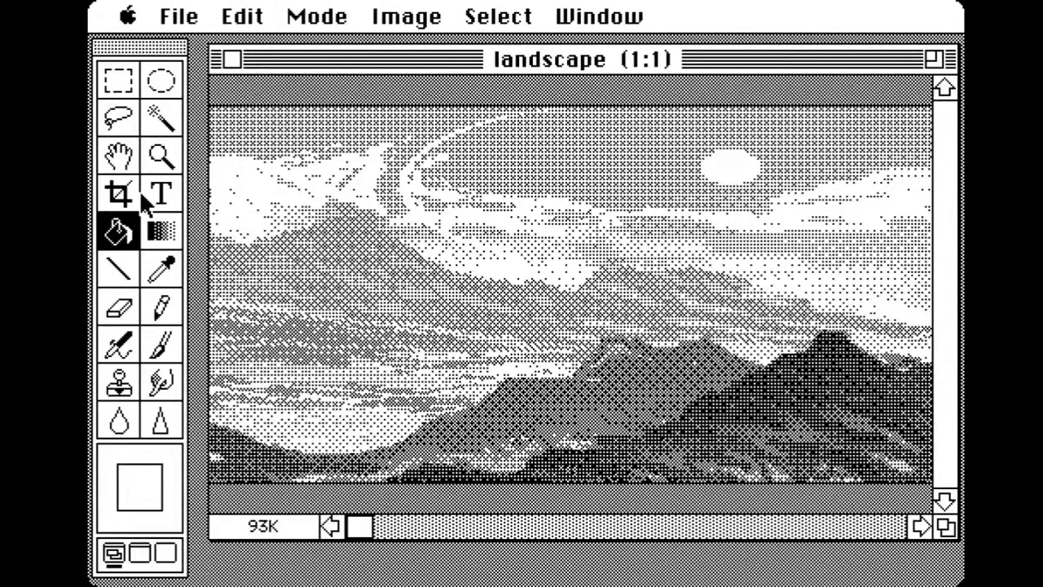
{"action": "left_click", "coordinate": [167, 310]}
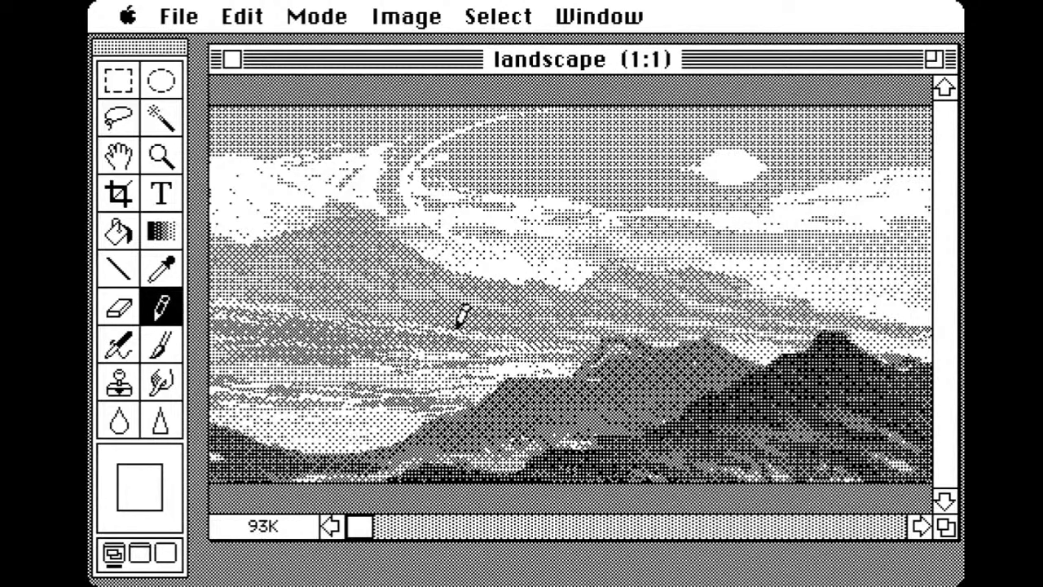
Sample grays from the distant mountains and brush soft shading over their slopes
{"action": "left_click", "coordinate": [165, 346]}
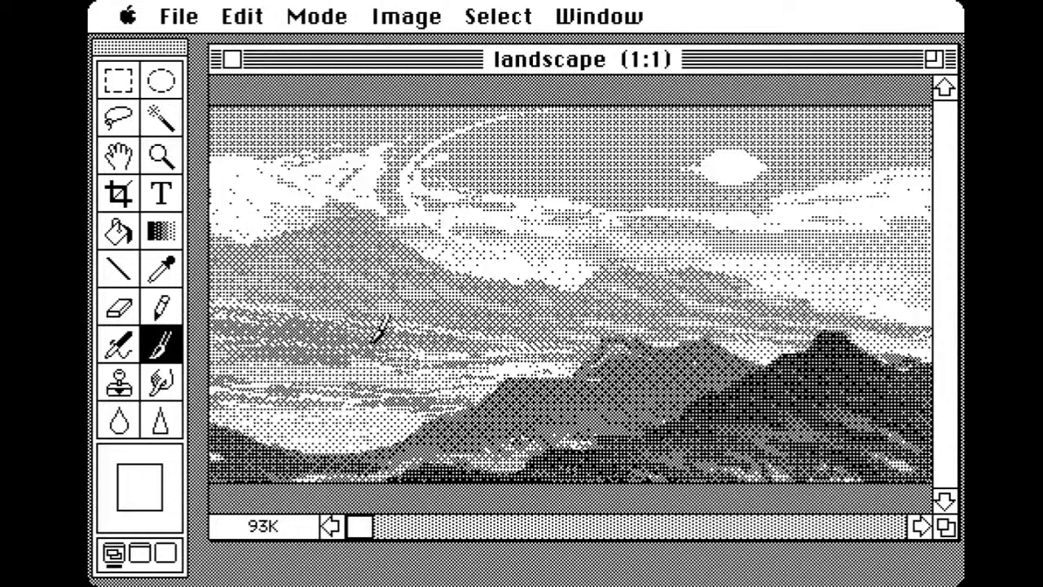
{"action": "left_click", "coordinate": [407, 295], "text": "alt"}
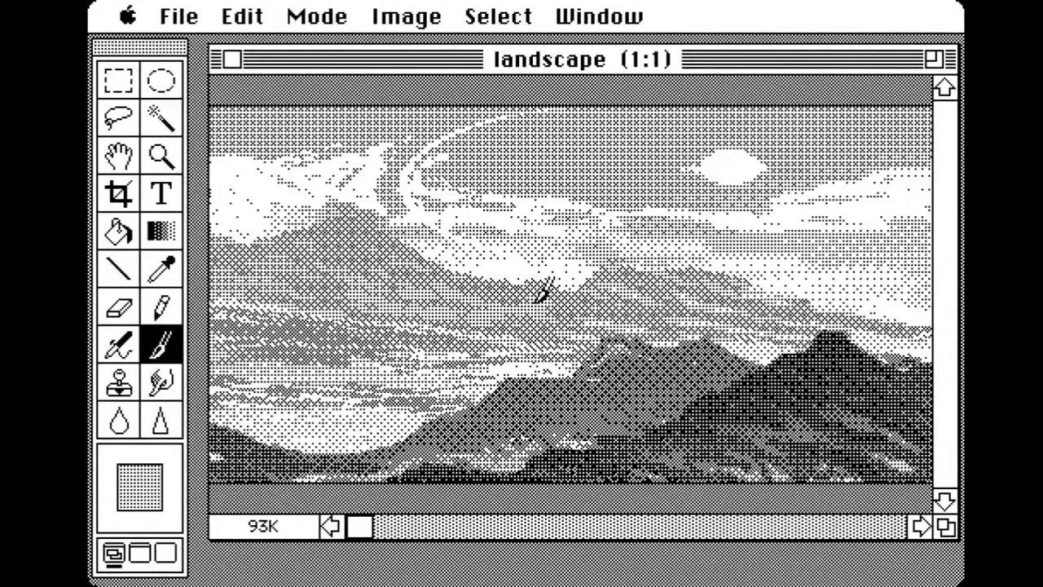
{"action": "left_click", "coordinate": [777, 299], "text": "alt"}
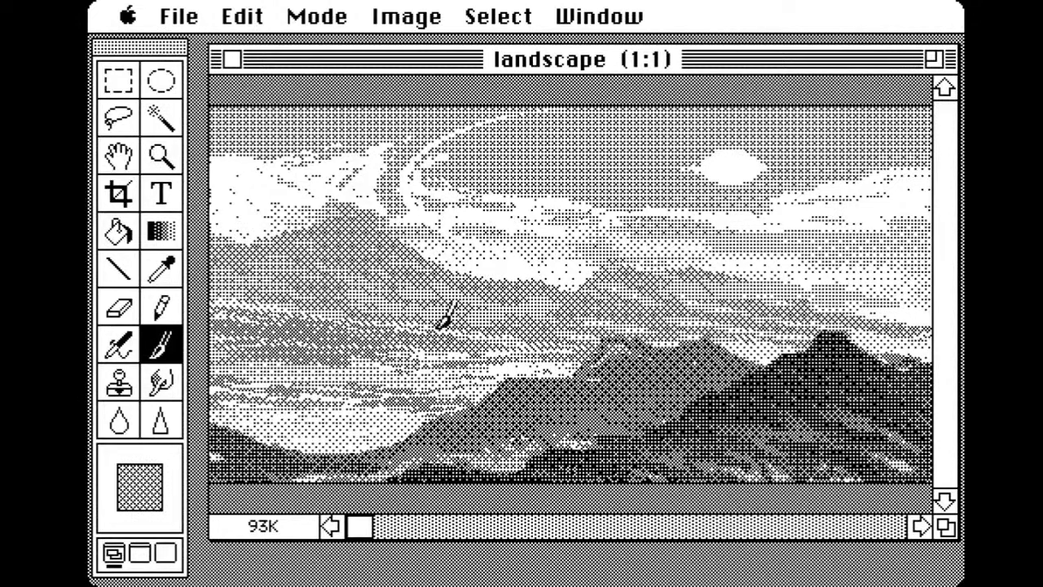
{"action": "left_click", "coordinate": [163, 155]}
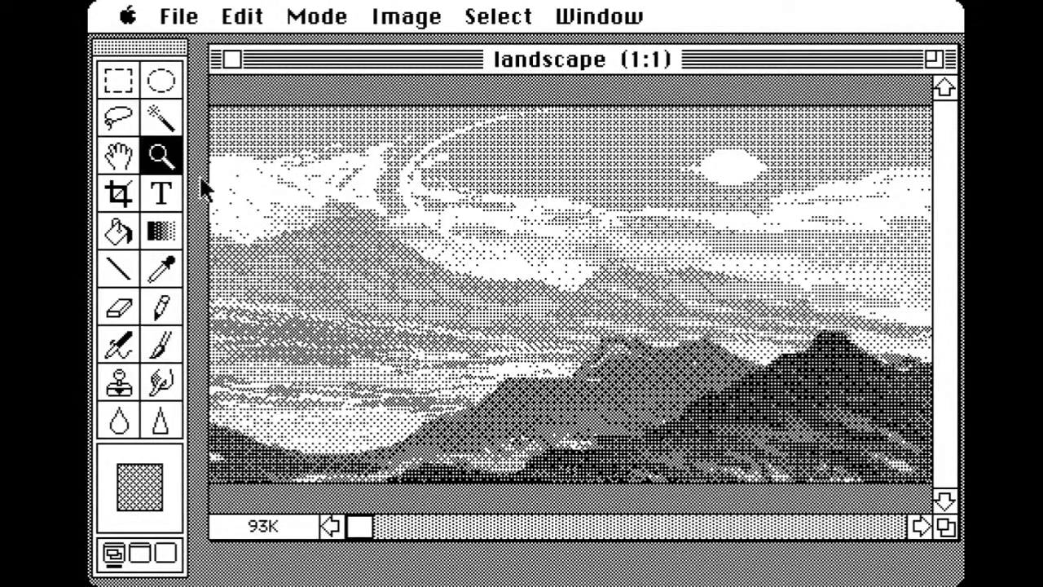
{"action": "left_click", "coordinate": [526, 314], "text": "alt"}
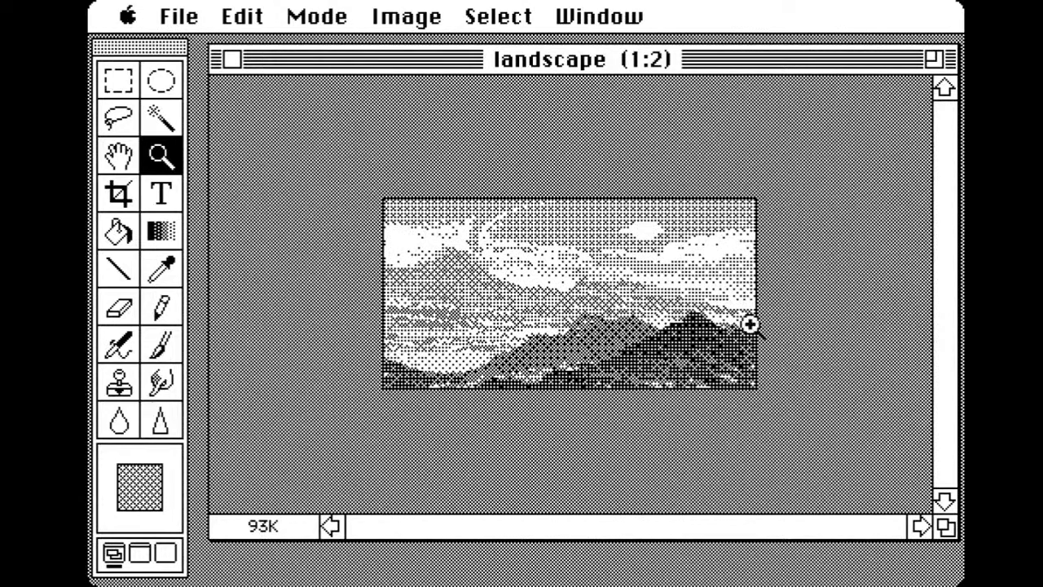
{"action": "left_click", "coordinate": [611, 360], "text": "alt"}
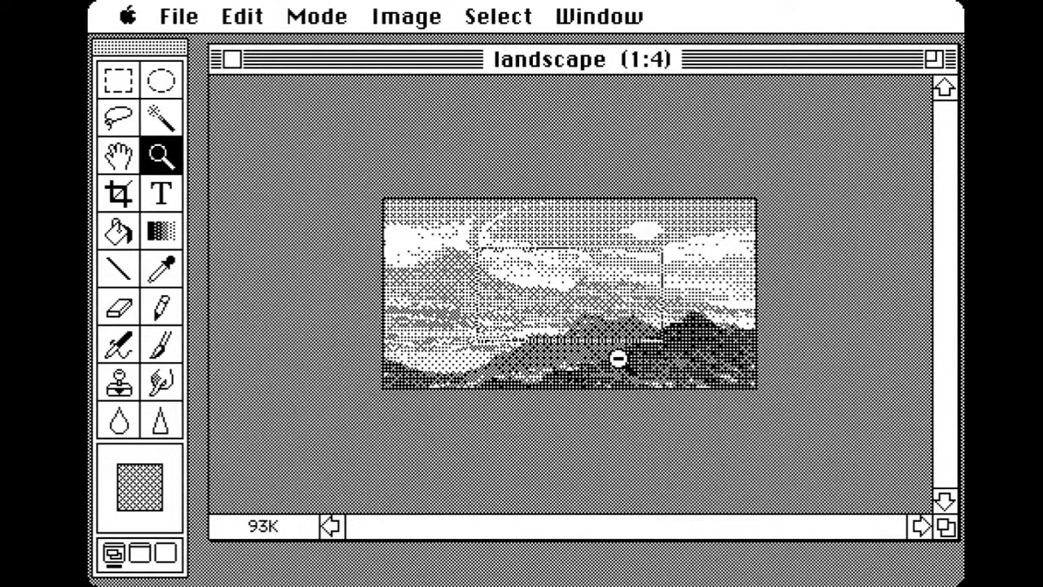
Review the painted landscape as a whole at reduced and actual size, and close the image
{"action": "left_click", "coordinate": [608, 315], "text": "alt"}
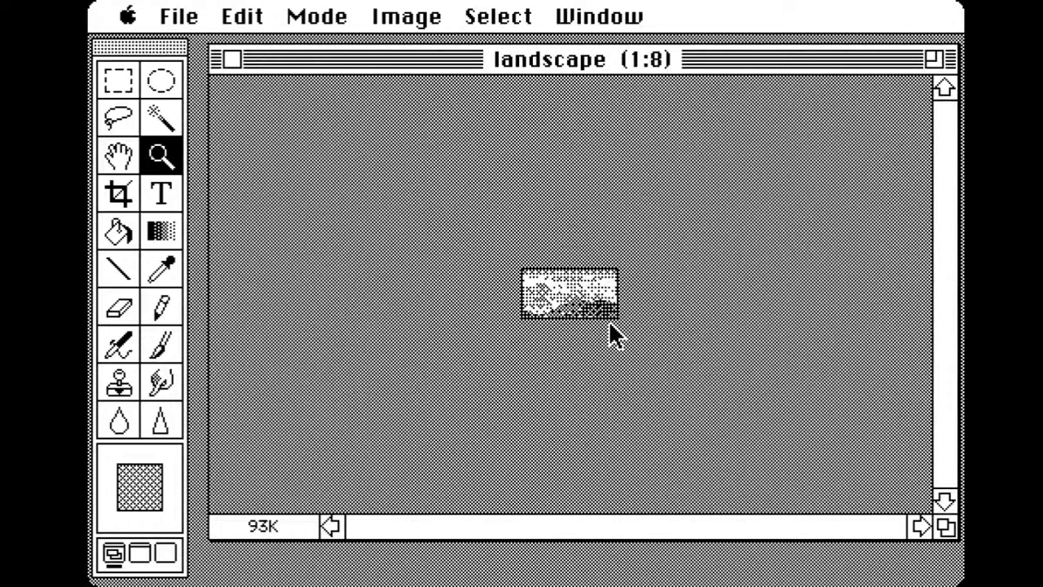
{"action": "left_click", "coordinate": [602, 313]}
{"action": "left_click", "coordinate": [618, 320]}
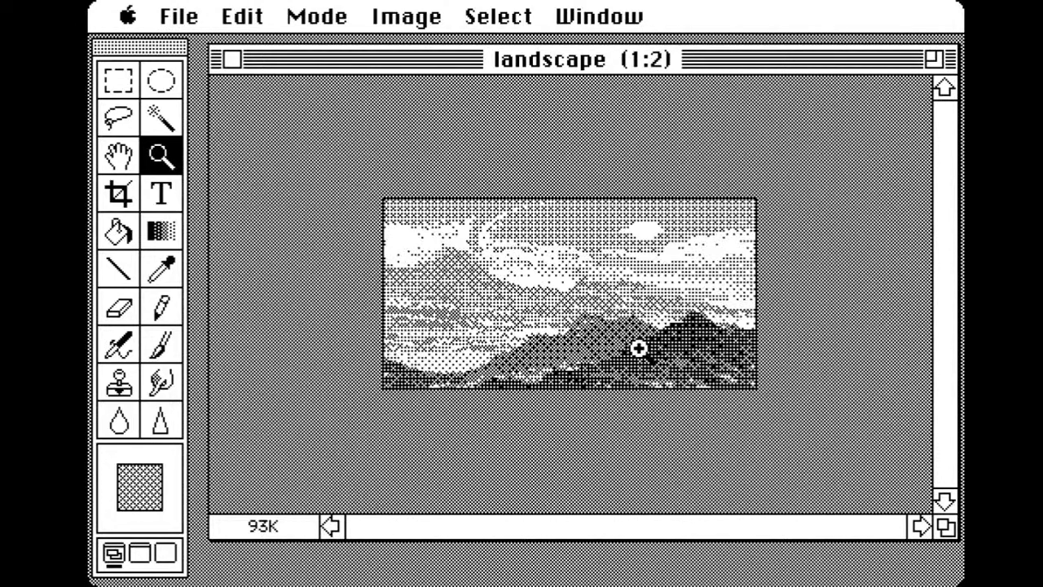
{"action": "left_click", "coordinate": [673, 370]}
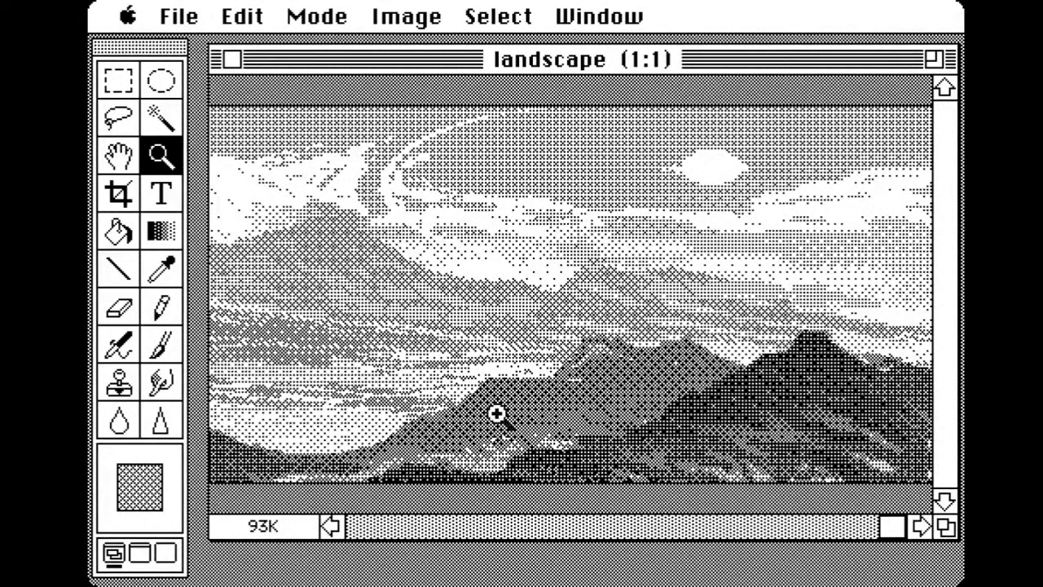
{"action": "key", "text": "space"}
{"action": "left_click_drag", "start_coordinate": [413, 333], "coordinate": [769, 372]}
{"action": "left_click_drag", "start_coordinate": [713, 356], "coordinate": [815, 405]}
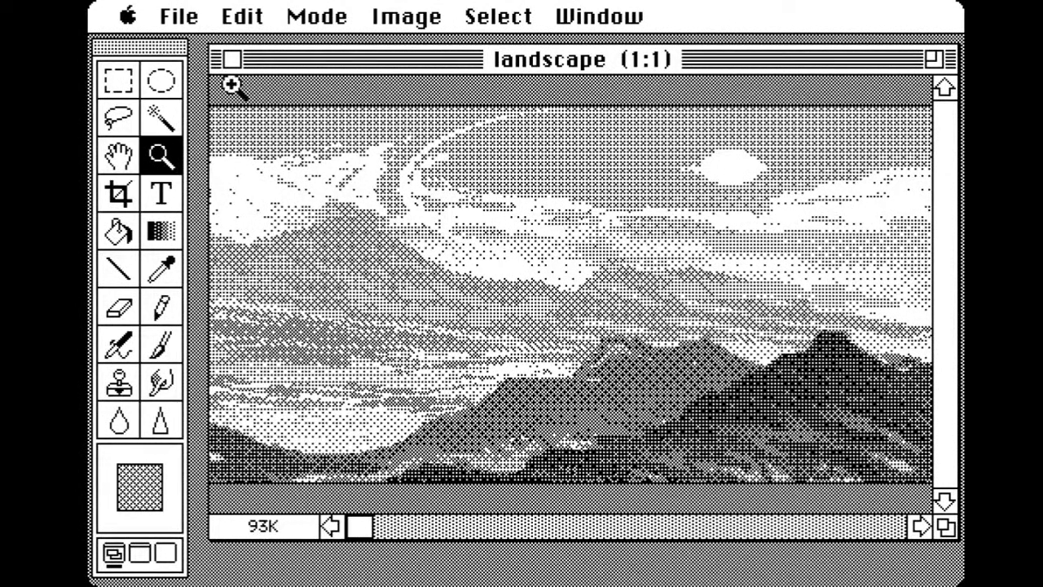
{"action": "left_click_drag", "start_coordinate": [180, 17], "coordinate": [244, 192]}
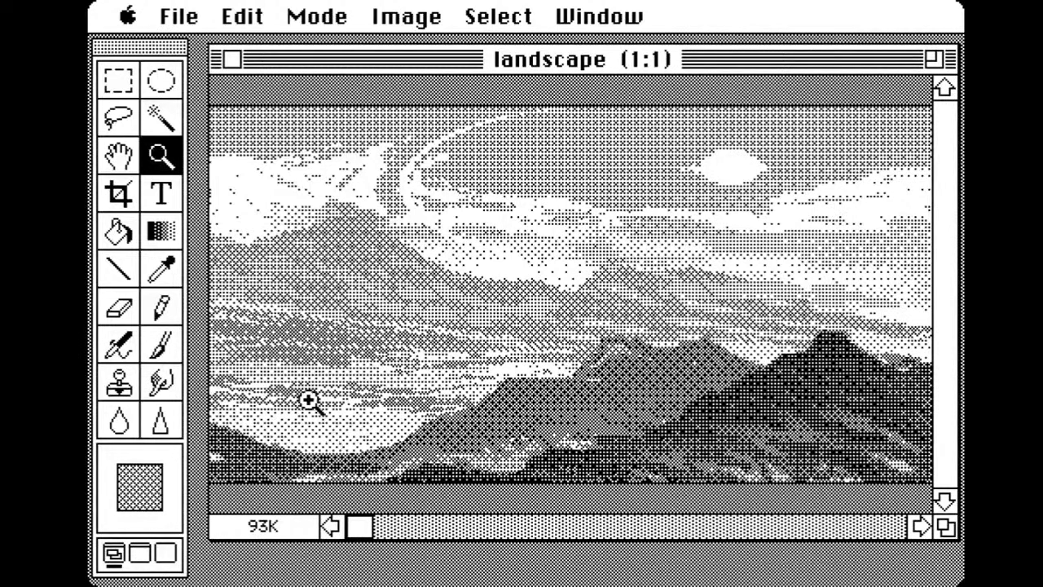
{"action": "left_click", "coordinate": [229, 59]}
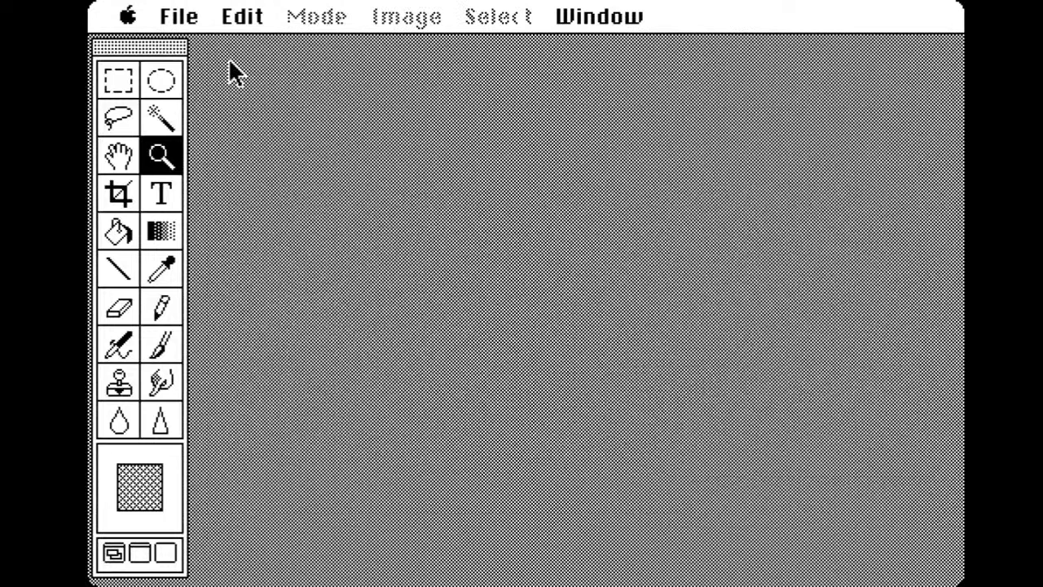
Create a new 300 by 500 pixel RGB Color image, and enlarge and centre its window
{"action": "left_click_drag", "start_coordinate": [192, 31], "coordinate": [201, 51]}
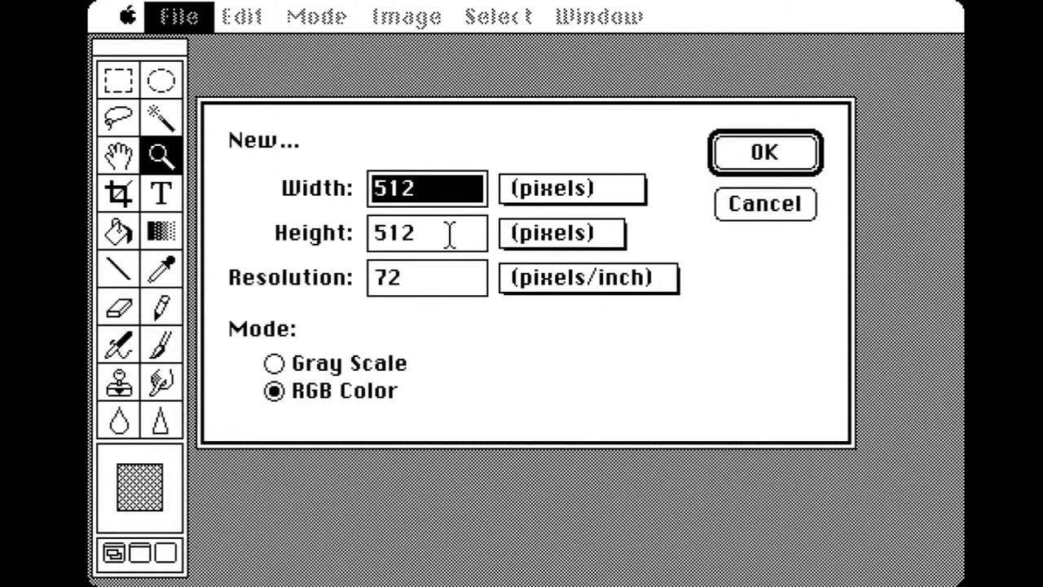
{"action": "type", "text": "3"}
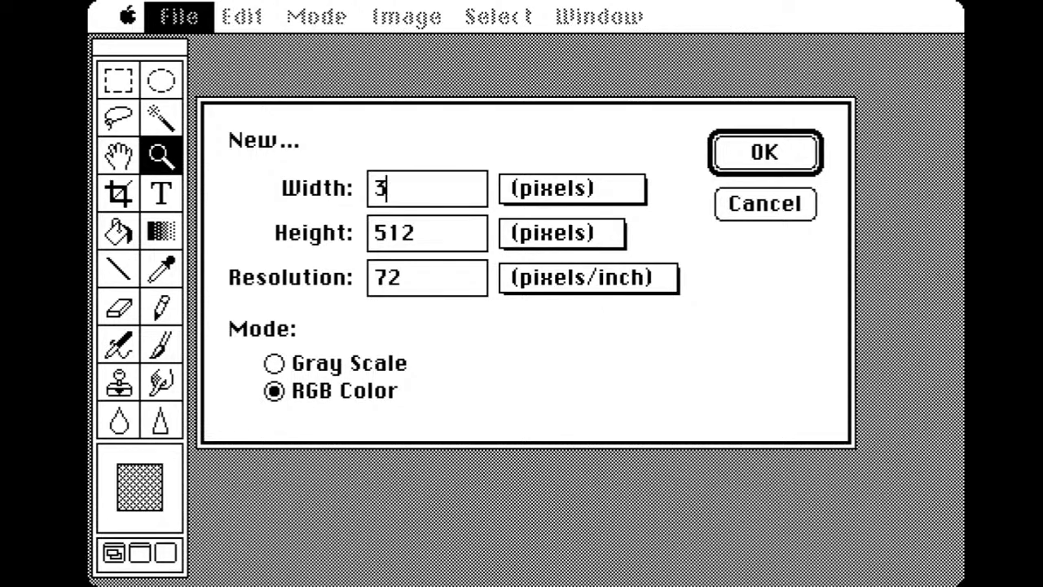
{"action": "type", "text": "00"}
{"action": "left_click_drag", "start_coordinate": [456, 234], "coordinate": [388, 234]}
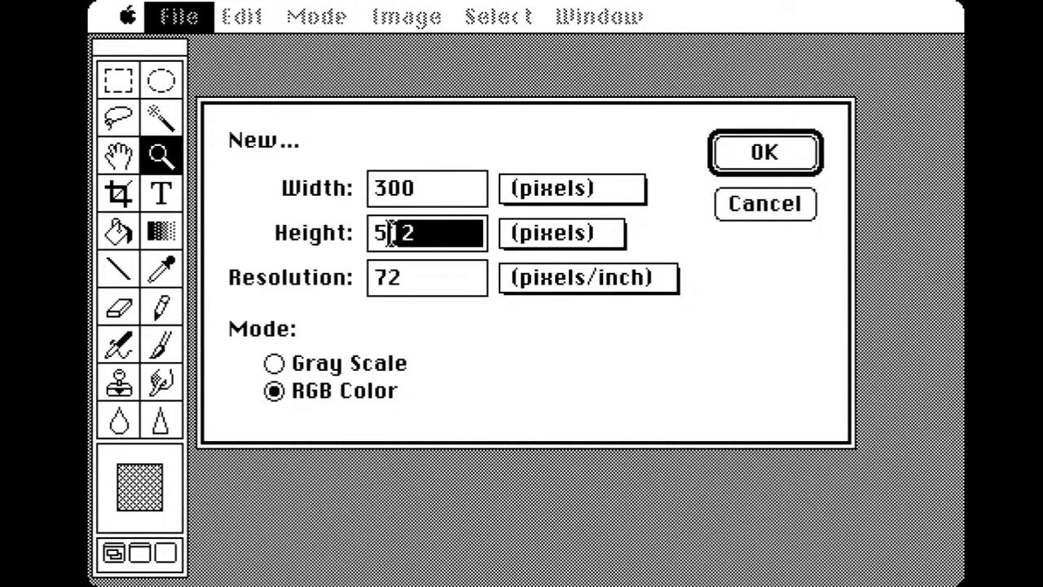
{"action": "type", "text": "00"}
{"action": "left_click", "coordinate": [769, 145]}
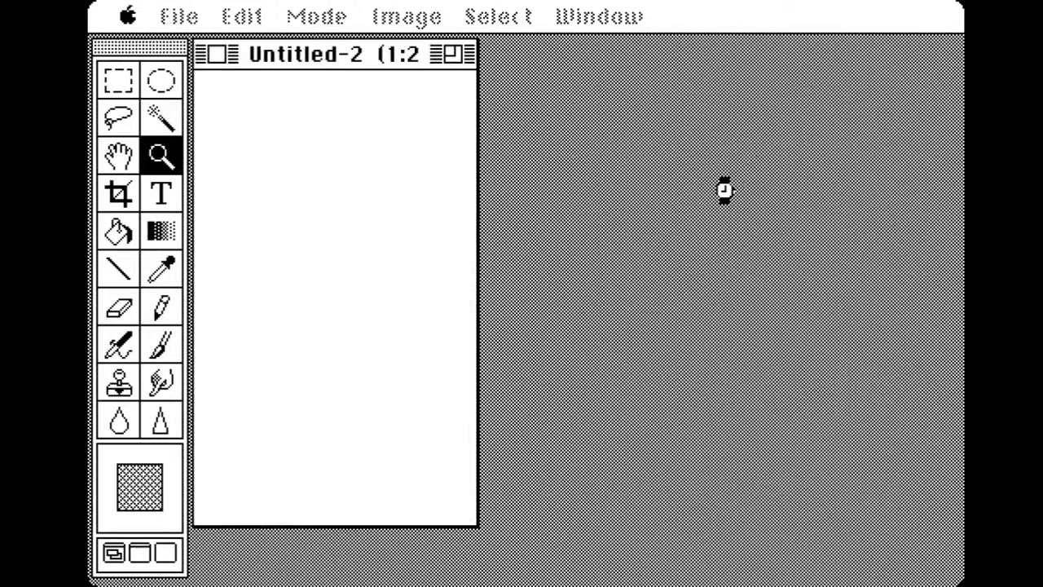
{"action": "left_click_drag", "start_coordinate": [463, 513], "coordinate": [541, 532]}
{"action": "left_click_drag", "start_coordinate": [382, 59], "coordinate": [519, 90]}
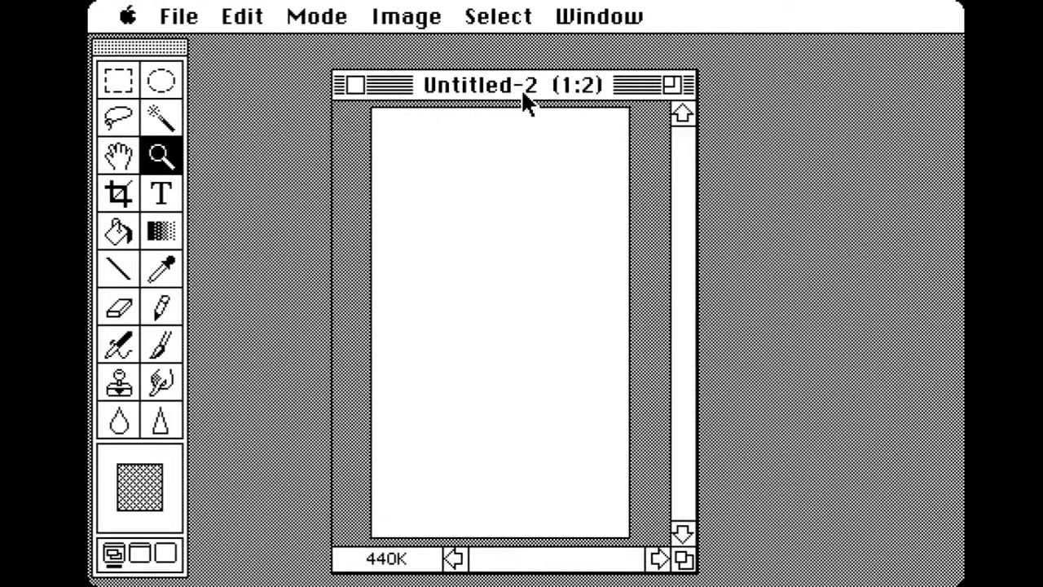
Choose the gradient tool and set the foreground color to a dark gray of RGB 39, 38, 38
{"action": "left_click", "coordinate": [162, 234]}
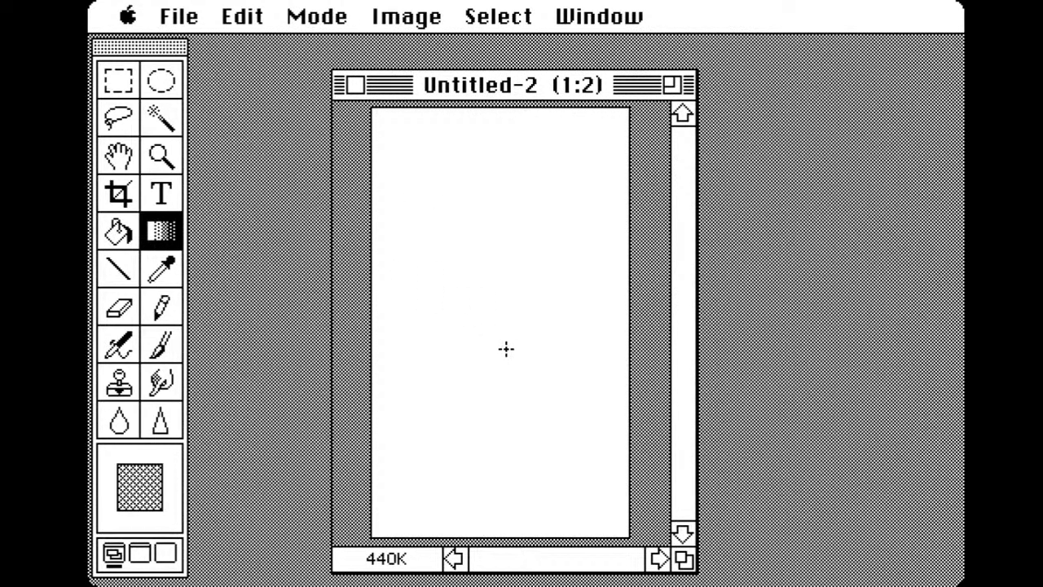
{"action": "left_click", "coordinate": [144, 486]}
{"action": "left_click", "coordinate": [131, 484]}
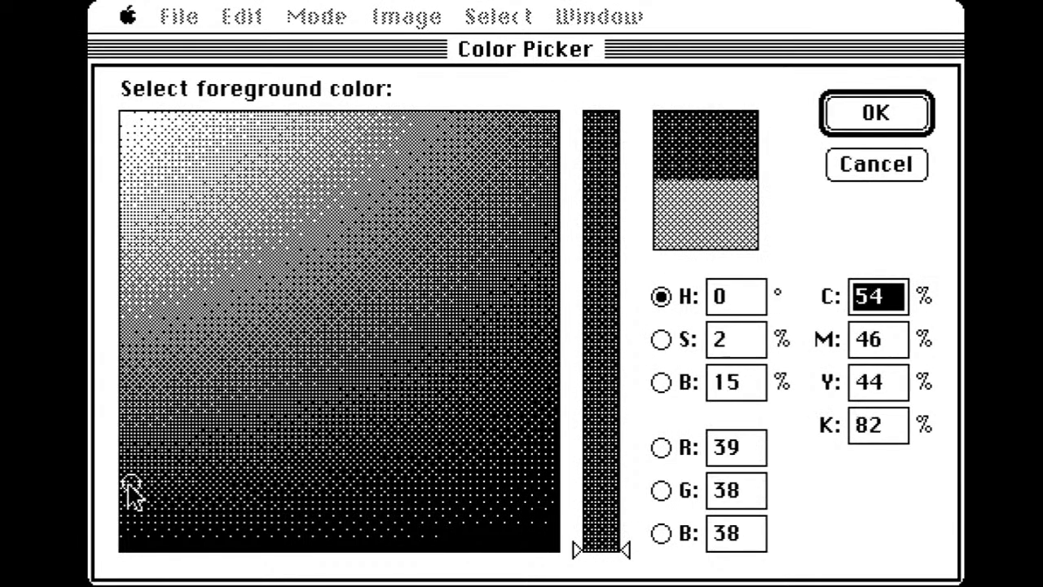
{"action": "left_click", "coordinate": [869, 118]}
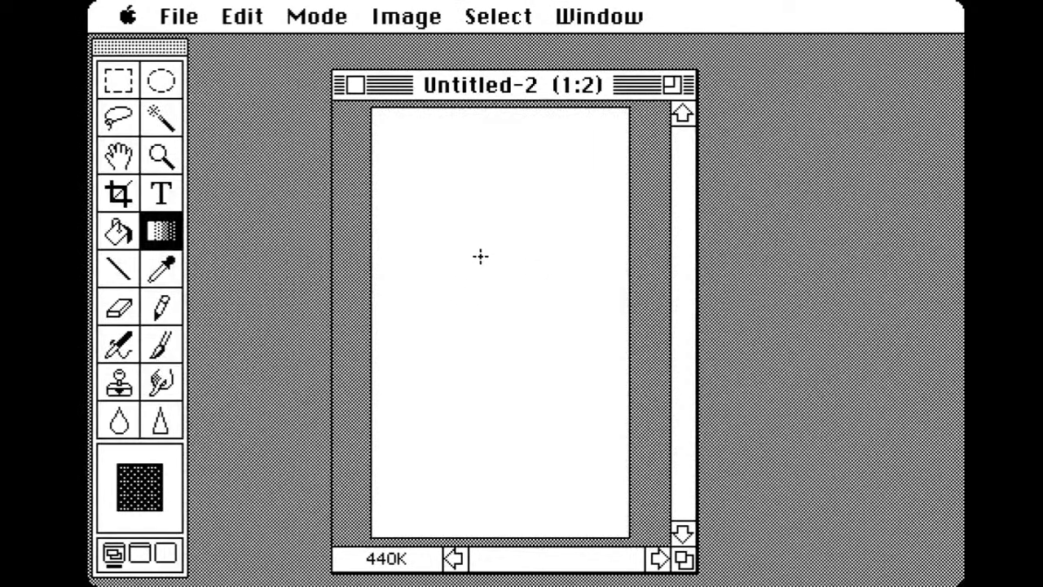
Try several downward dark-to-light gradients of different lengths and angles across the blank canvas
{"action": "left_click_drag", "start_coordinate": [480, 249], "coordinate": [556, 532]}
{"action": "left_click_drag", "start_coordinate": [536, 551], "coordinate": [534, 549]}
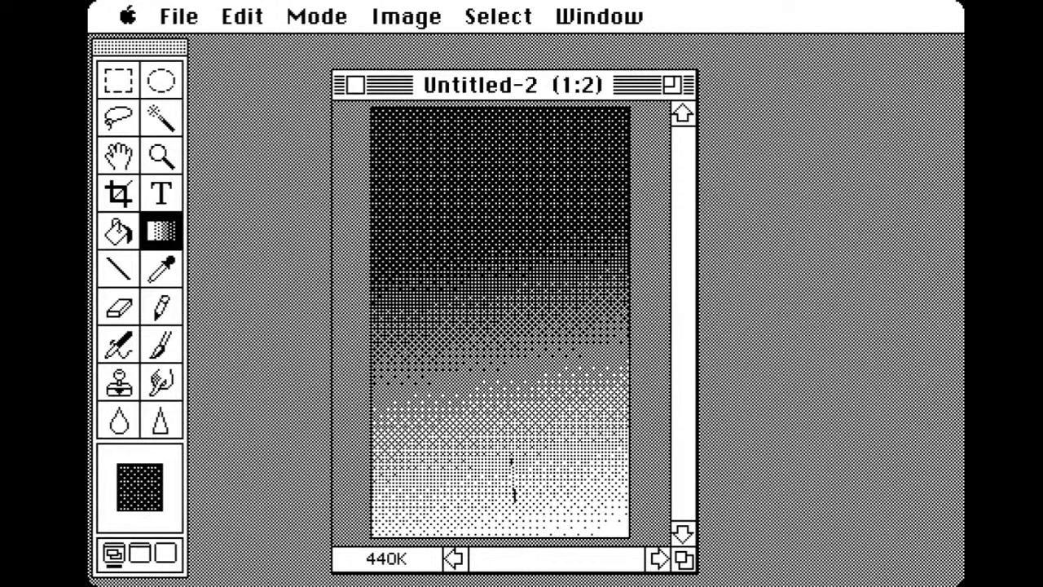
{"action": "left_click_drag", "start_coordinate": [508, 478], "coordinate": [504, 558]}
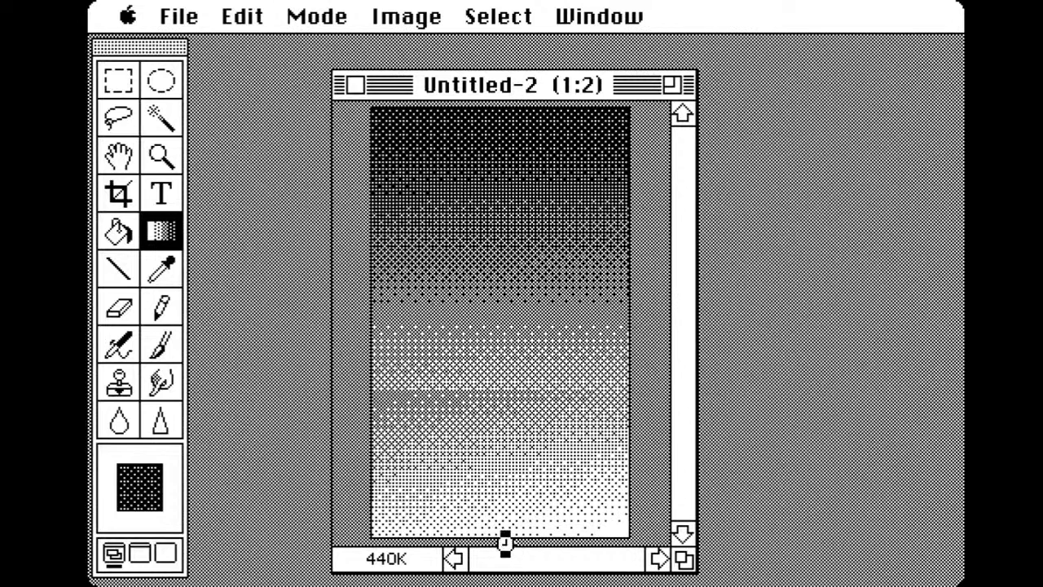
{"action": "left_click_drag", "start_coordinate": [509, 389], "coordinate": [516, 544]}
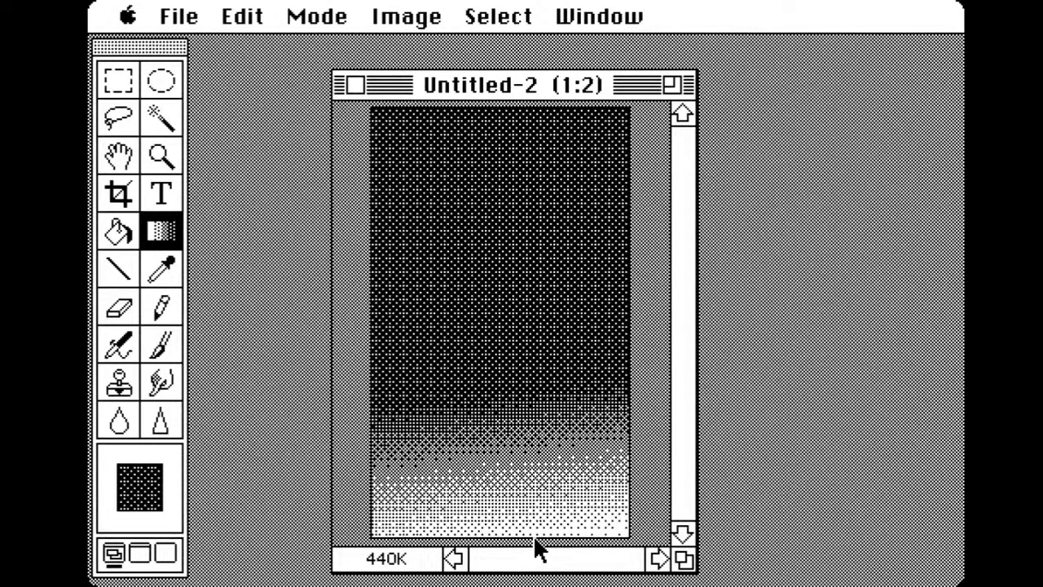
Darken the foreground gray slightly and fill the canvas with a gradient fading from dark upper part to white at the base
{"action": "left_click", "coordinate": [149, 489]}
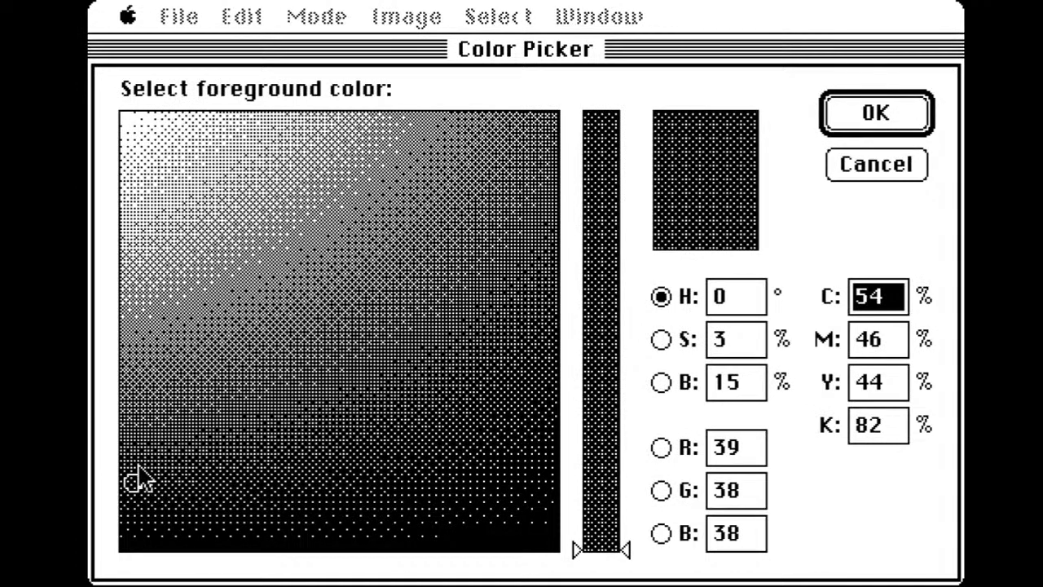
{"action": "left_click_drag", "start_coordinate": [139, 481], "coordinate": [128, 500]}
{"action": "left_click", "coordinate": [869, 118]}
{"action": "left_click_drag", "start_coordinate": [459, 180], "coordinate": [479, 539]}
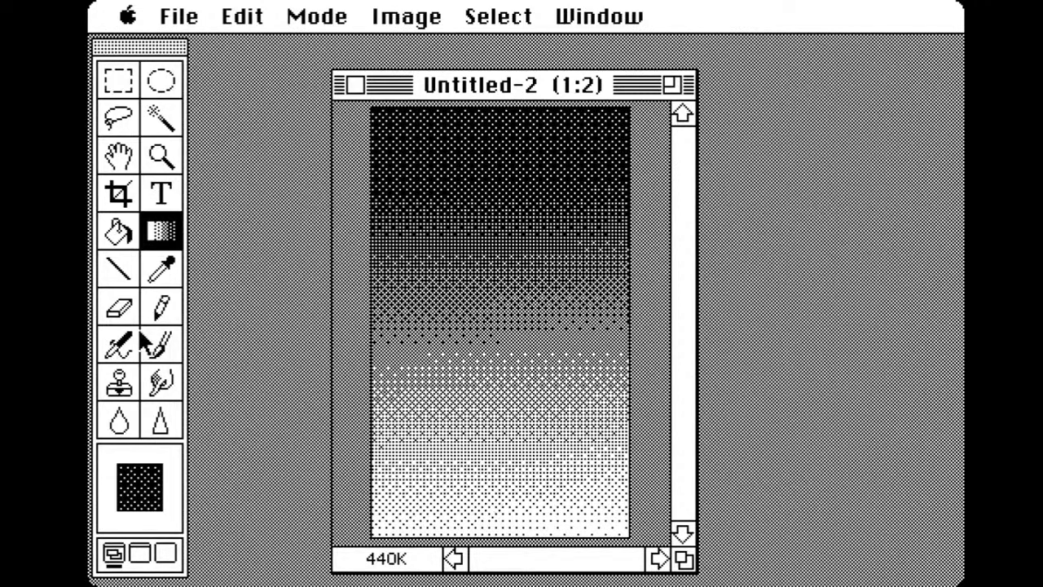
Lasso a large hulking figure in the canvas centre, adding the legs and a long arm to the selection
{"action": "left_click", "coordinate": [123, 122]}
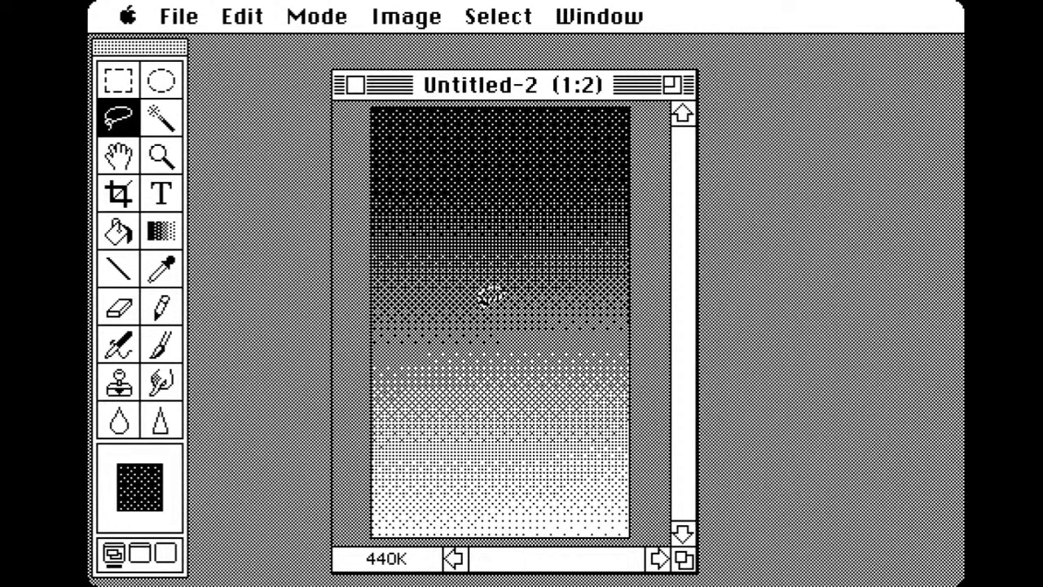
{"action": "mouse_move", "coordinate": [456, 203]}
{"action": "left_mouse_down"}
{"action": "mouse_move", "coordinate": [456, 157]}
{"action": "mouse_move", "coordinate": [497, 131]}
{"action": "mouse_move", "coordinate": [518, 184]}
{"action": "mouse_move", "coordinate": [601, 229]}
{"action": "mouse_move", "coordinate": [585, 265]}
{"action": "mouse_move", "coordinate": [523, 329]}
{"action": "mouse_move", "coordinate": [515, 374]}
{"action": "mouse_move", "coordinate": [438, 402]}
{"action": "mouse_move", "coordinate": [421, 313]}
{"action": "mouse_move", "coordinate": [423, 268]}
{"action": "mouse_move", "coordinate": [444, 257]}
{"action": "mouse_move", "coordinate": [424, 267]}
{"action": "mouse_move", "coordinate": [450, 215]}
{"action": "left_mouse_up"}
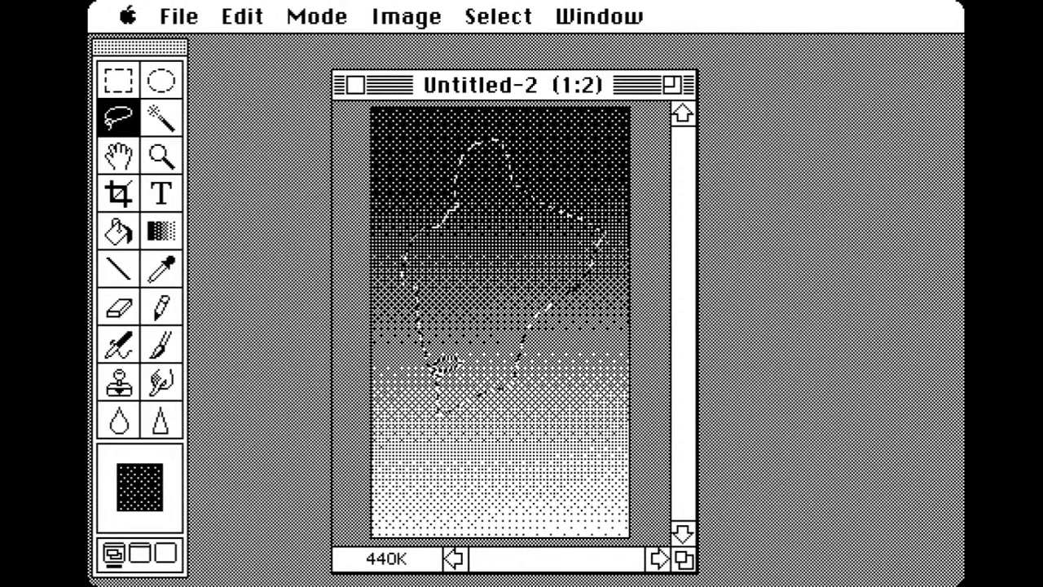
{"action": "mouse_move", "coordinate": [438, 372]}
{"action": "left_mouse_down"}
{"action": "mouse_move", "coordinate": [423, 449]}
{"action": "mouse_move", "coordinate": [469, 433]}
{"action": "mouse_move", "coordinate": [522, 445]}
{"action": "mouse_move", "coordinate": [561, 486]}
{"action": "mouse_move", "coordinate": [540, 415]}
{"action": "mouse_move", "coordinate": [497, 361]}
{"action": "mouse_move", "coordinate": [468, 371]}
{"action": "left_mouse_up"}
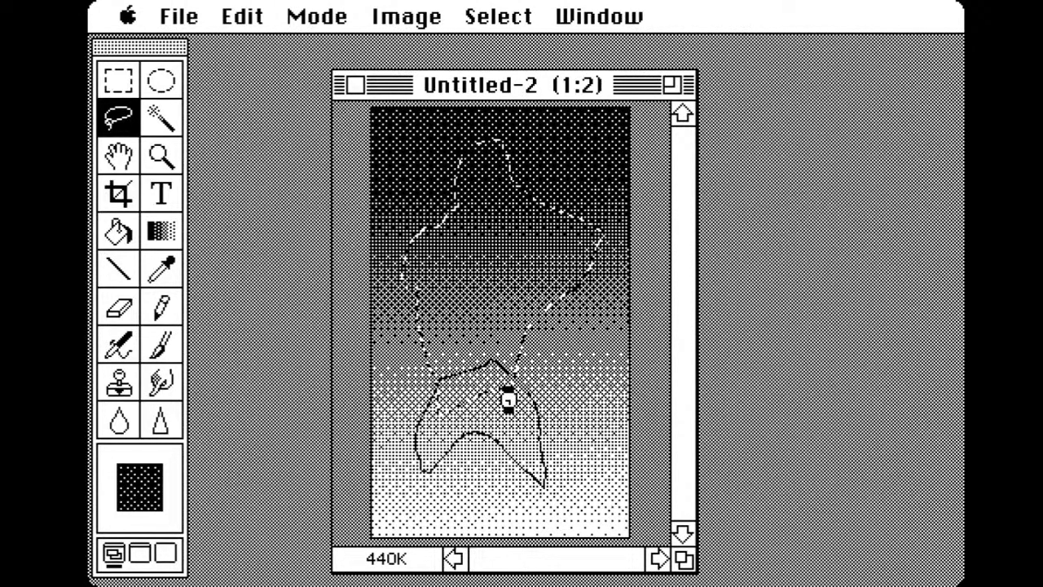
{"action": "mouse_move", "coordinate": [562, 283]}
{"action": "left_mouse_down"}
{"action": "mouse_move", "coordinate": [570, 277]}
{"action": "mouse_move", "coordinate": [584, 349]}
{"action": "mouse_move", "coordinate": [575, 411]}
{"action": "mouse_move", "coordinate": [643, 318]}
{"action": "mouse_move", "coordinate": [621, 245]}
{"action": "mouse_move", "coordinate": [564, 285]}
{"action": "left_mouse_up"}
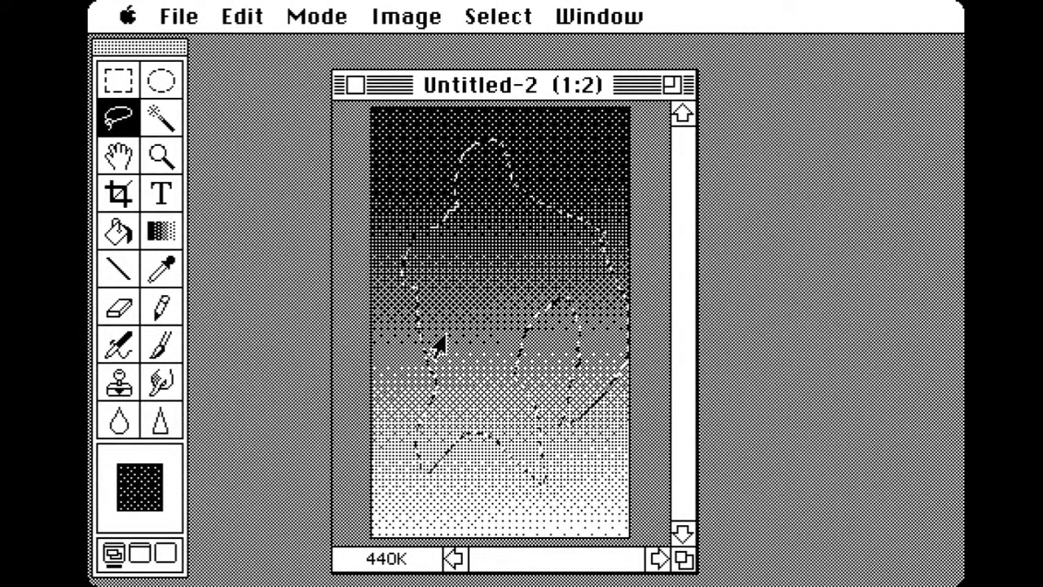
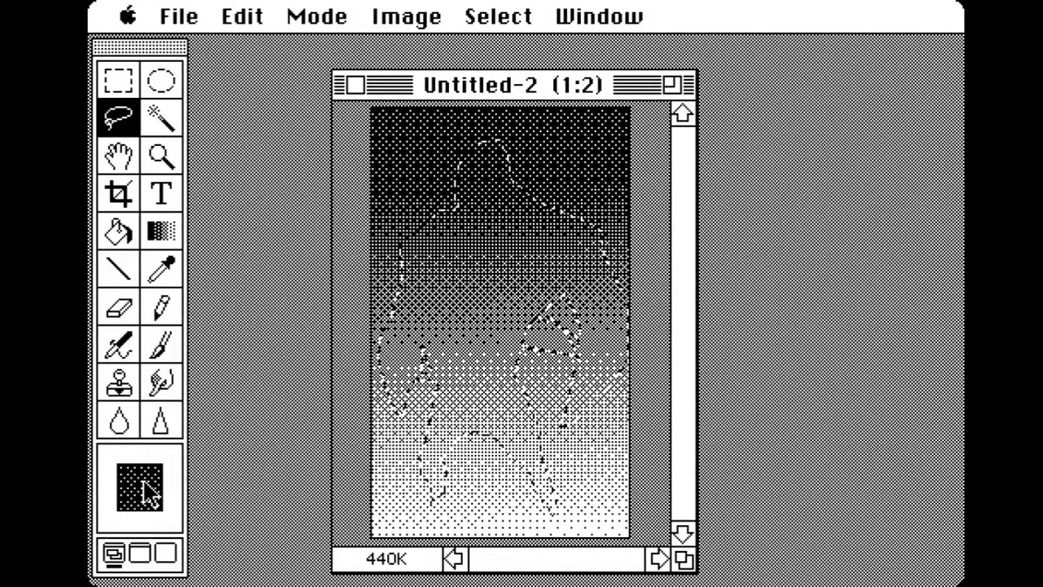
Set the foreground color to black and fill the figure selection with a gradient fading out down the legs
{"action": "left_click", "coordinate": [148, 489]}
{"action": "mouse_move", "coordinate": [163, 470]}
{"action": "left_mouse_down"}
{"action": "mouse_move", "coordinate": [128, 517]}
{"action": "mouse_move", "coordinate": [128, 535]}
{"action": "left_mouse_up"}
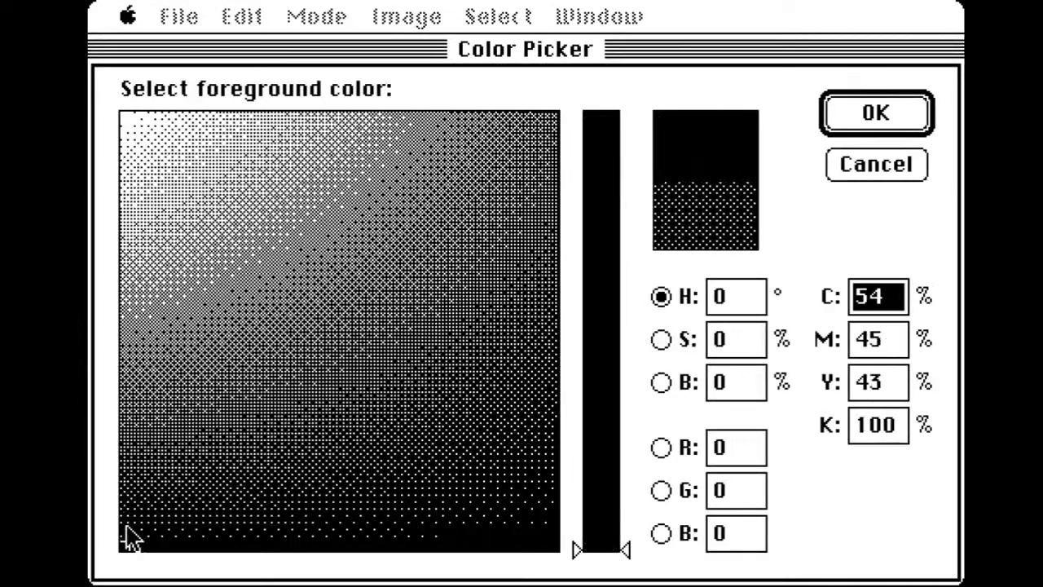
{"action": "left_click", "coordinate": [898, 121]}
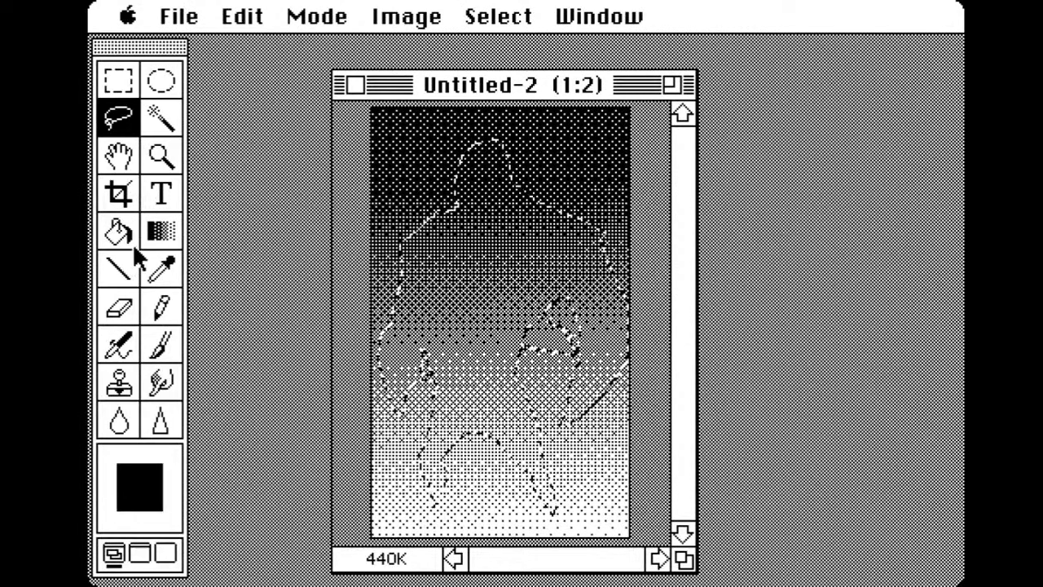
{"action": "left_click", "coordinate": [163, 235]}
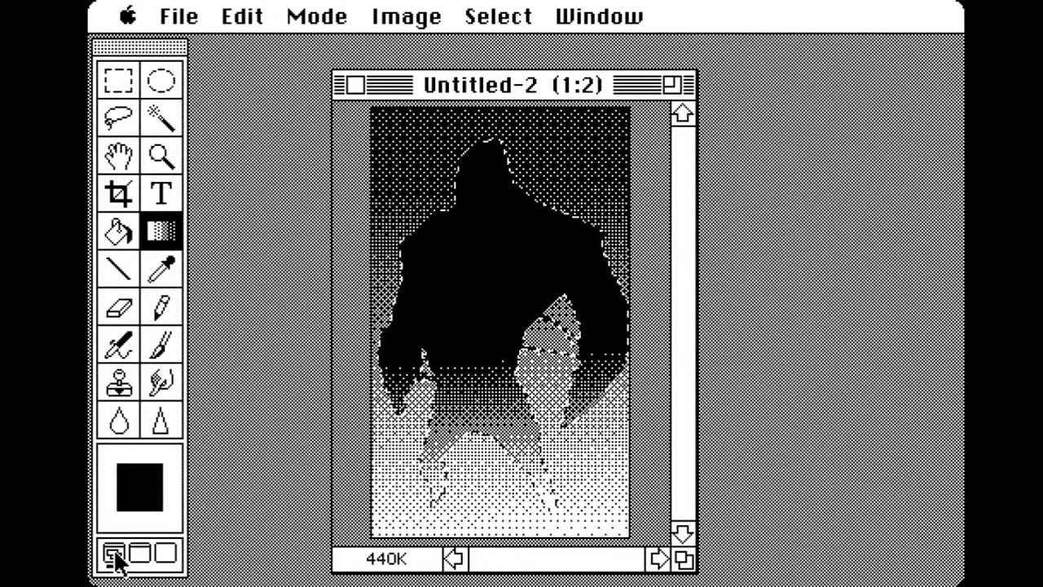
{"action": "left_click", "coordinate": [154, 498]}
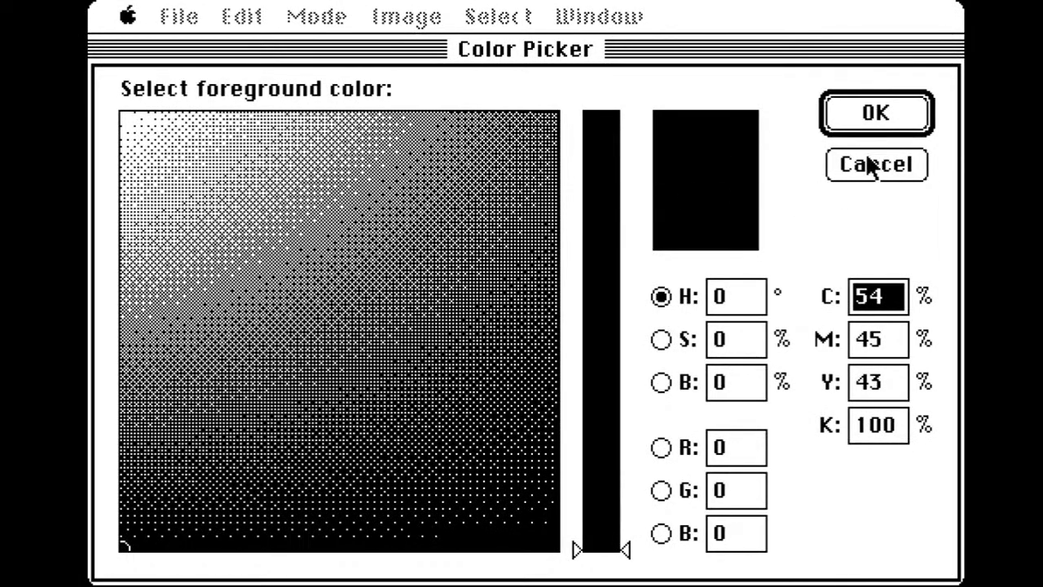
{"action": "left_click", "coordinate": [869, 163]}
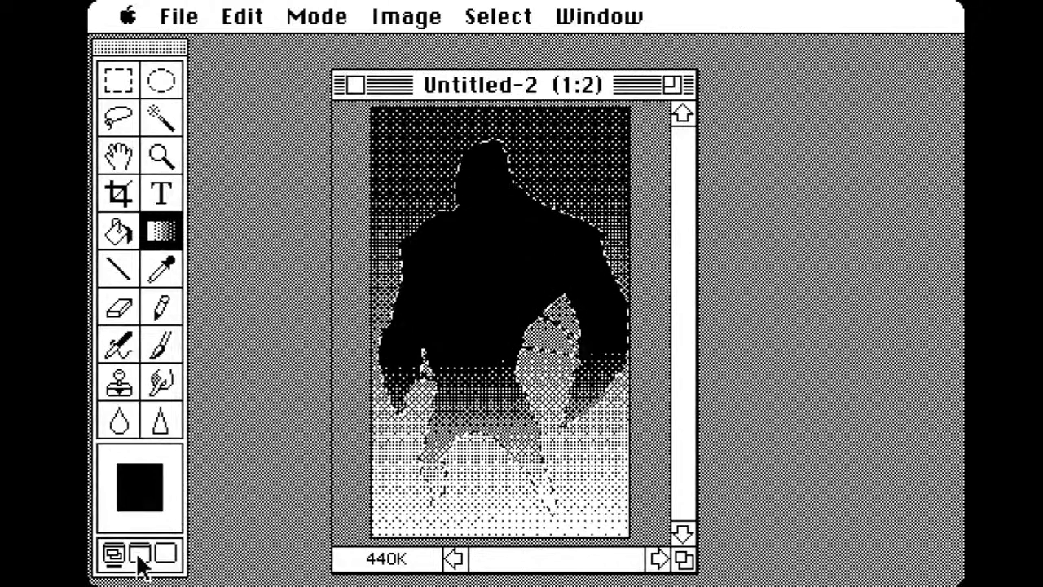
Compare the screen display modes and show the image full screen on a black background without the menu bar
{"action": "left_click", "coordinate": [140, 556]}
{"action": "left_click", "coordinate": [166, 556]}
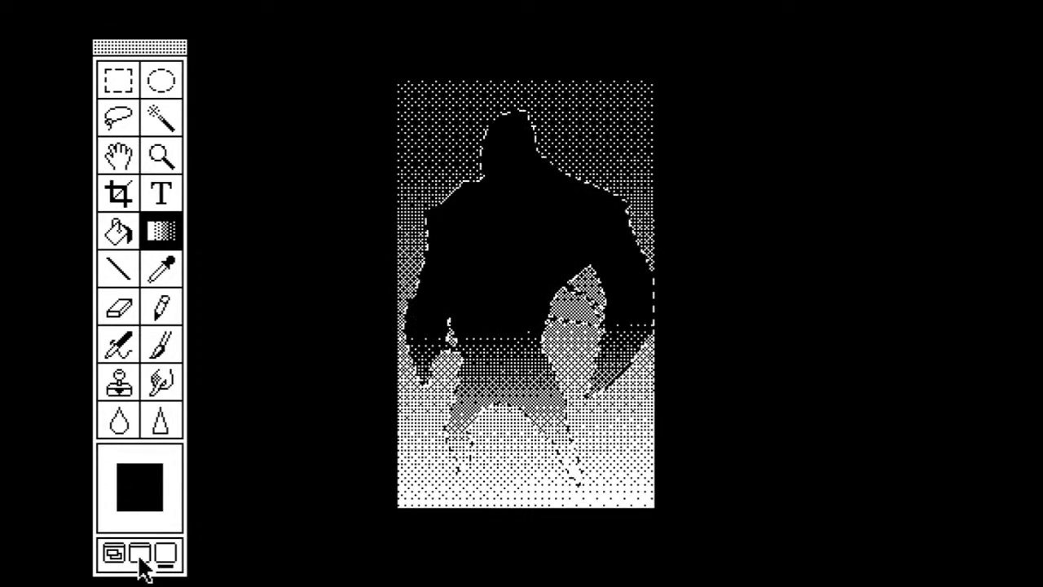
{"action": "left_click", "coordinate": [139, 559]}
{"action": "left_click", "coordinate": [115, 554]}
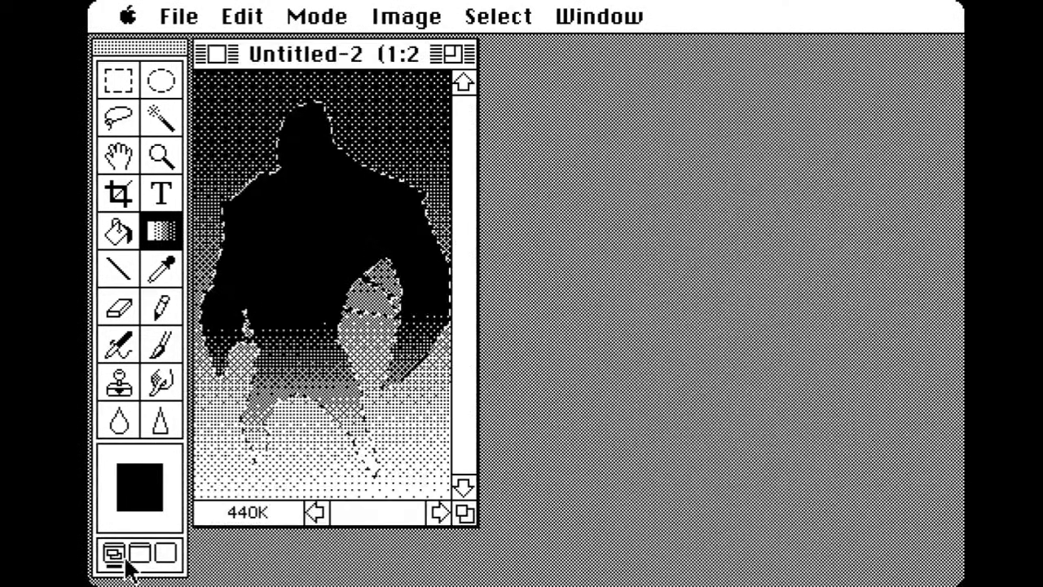
{"action": "left_click", "coordinate": [165, 554]}
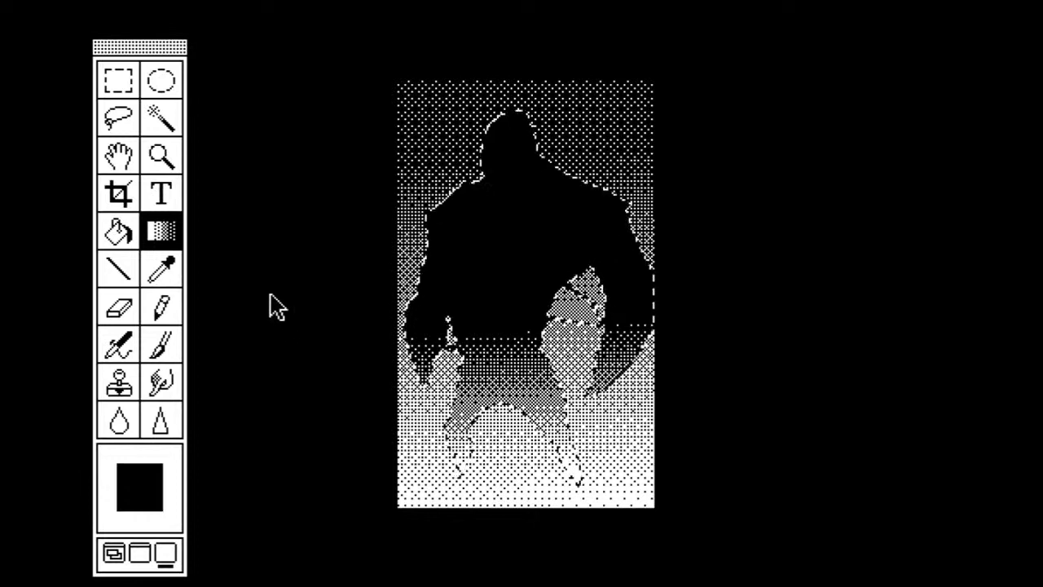
Sample a medium gray from the figure's thigh and brush it over the lower legs and the waist
{"action": "left_click", "coordinate": [161, 344]}
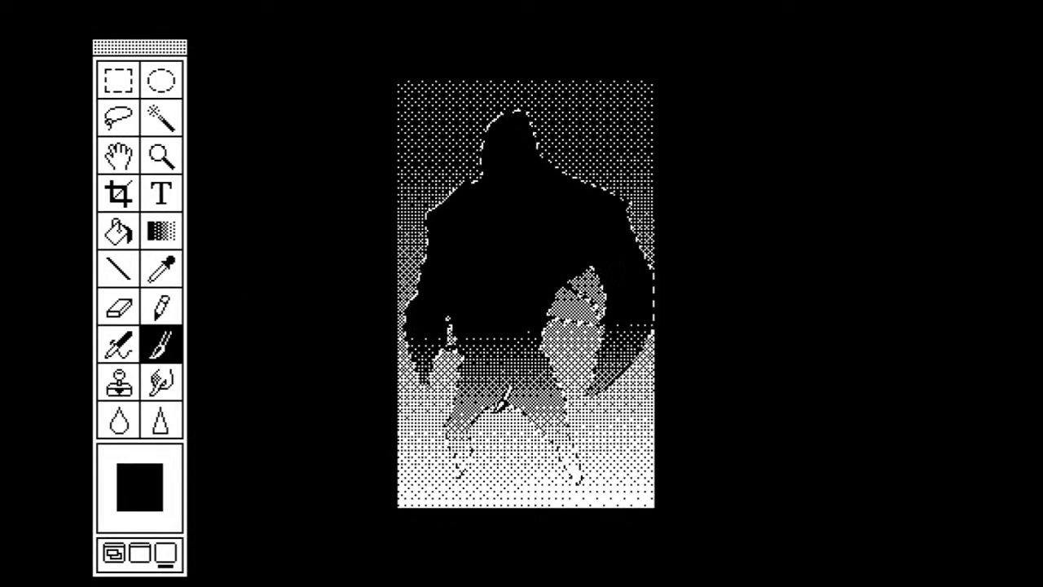
{"action": "left_click", "coordinate": [471, 406], "text": "alt"}
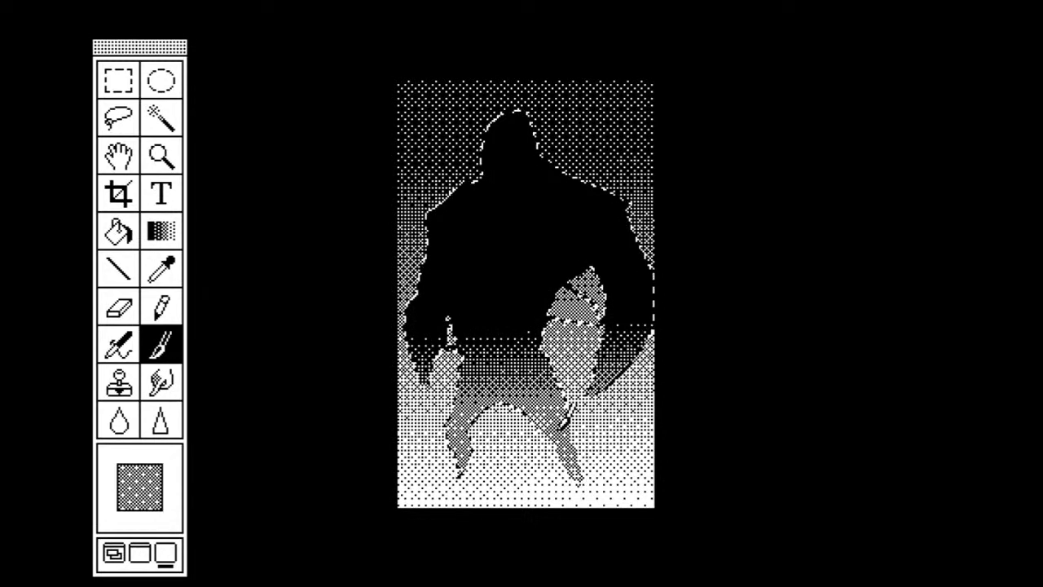
{"action": "key", "text": "ctrl"}
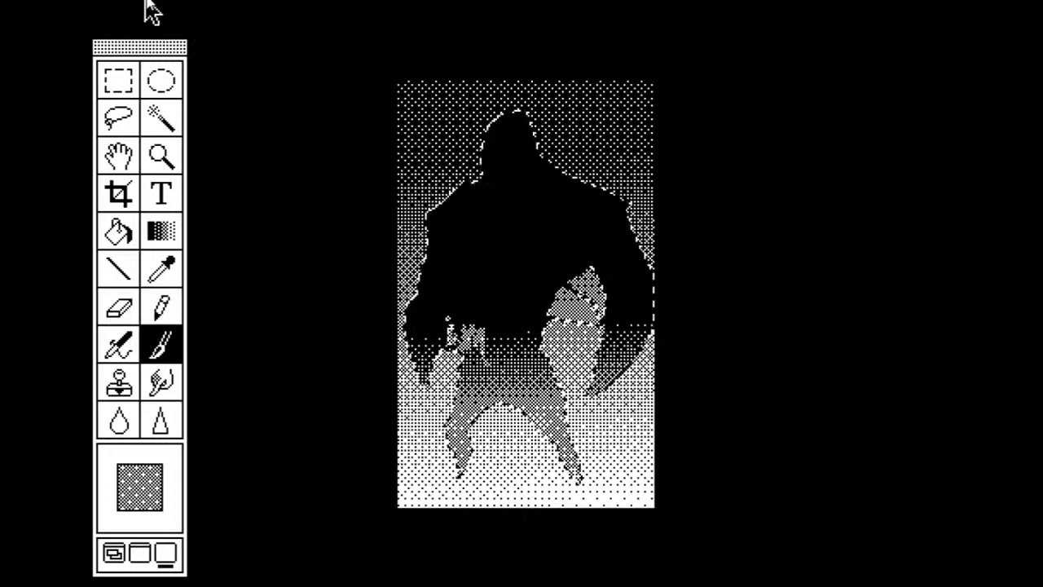
Switch to the full-screen view with the menu bar and undo the last gray brush stroke at the figure's waist
{"action": "left_click", "coordinate": [145, 552]}
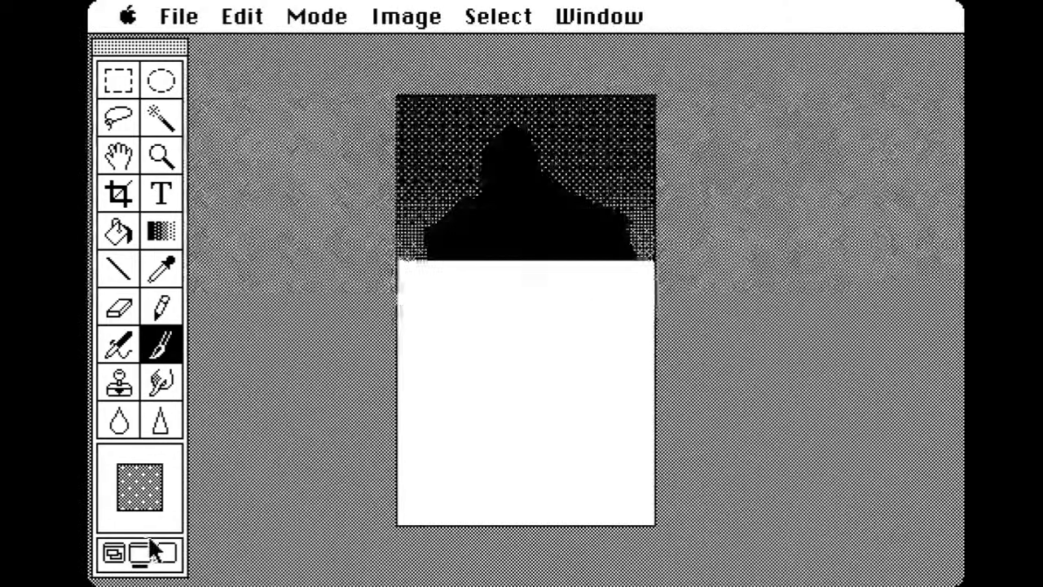
{"action": "mouse_move", "coordinate": [275, 20]}
{"action": "left_mouse_down"}
{"action": "mouse_move", "coordinate": [259, 26]}
{"action": "mouse_move", "coordinate": [269, 46]}
{"action": "left_mouse_up"}
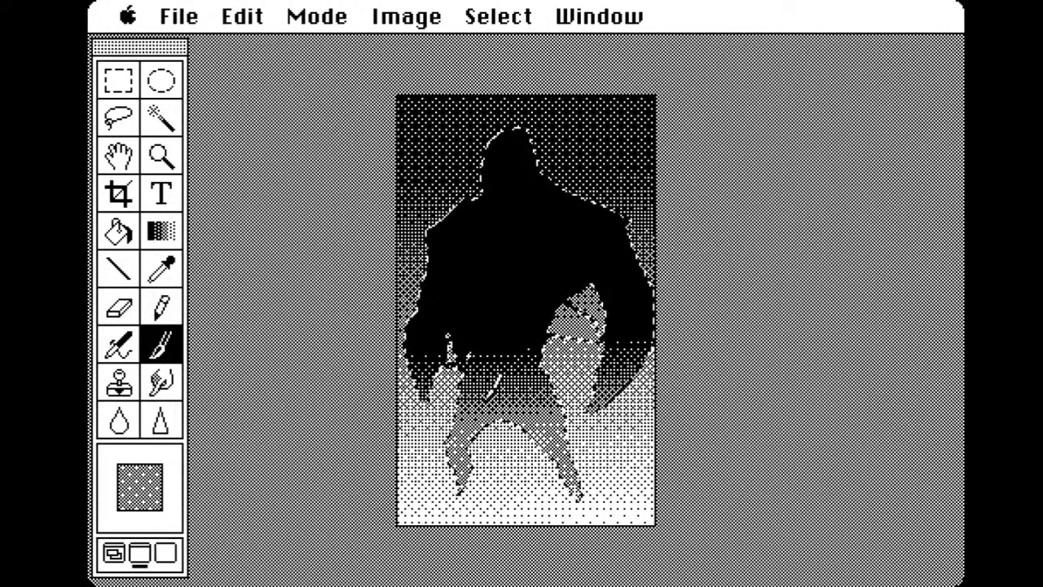
Sample the gray at the hip, darken it to 15% brightness, and brush it over the figure's waist, chest and upper arm
{"action": "left_click", "coordinate": [533, 373], "text": "alt"}
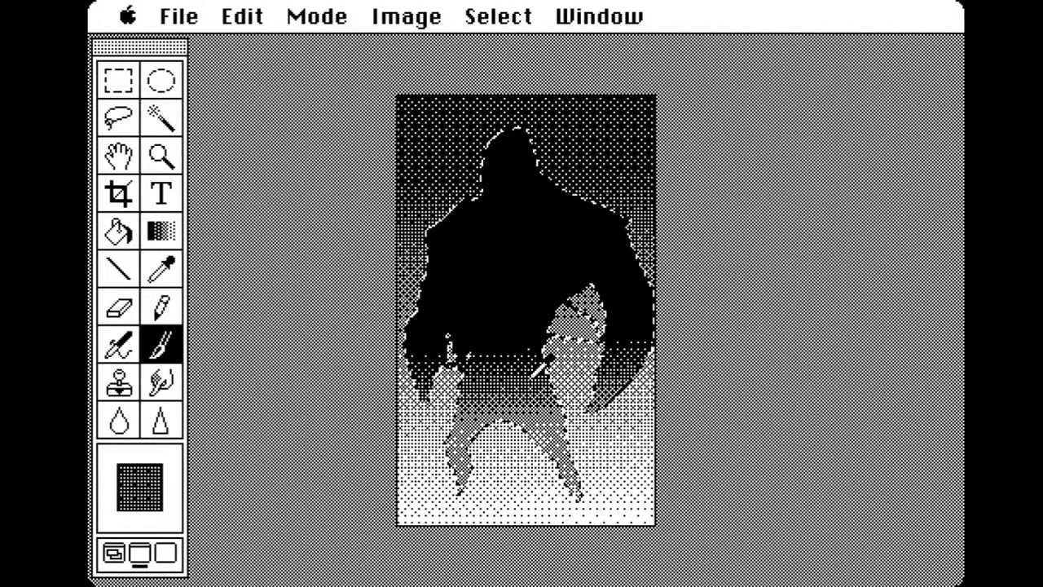
{"action": "left_click", "coordinate": [154, 495]}
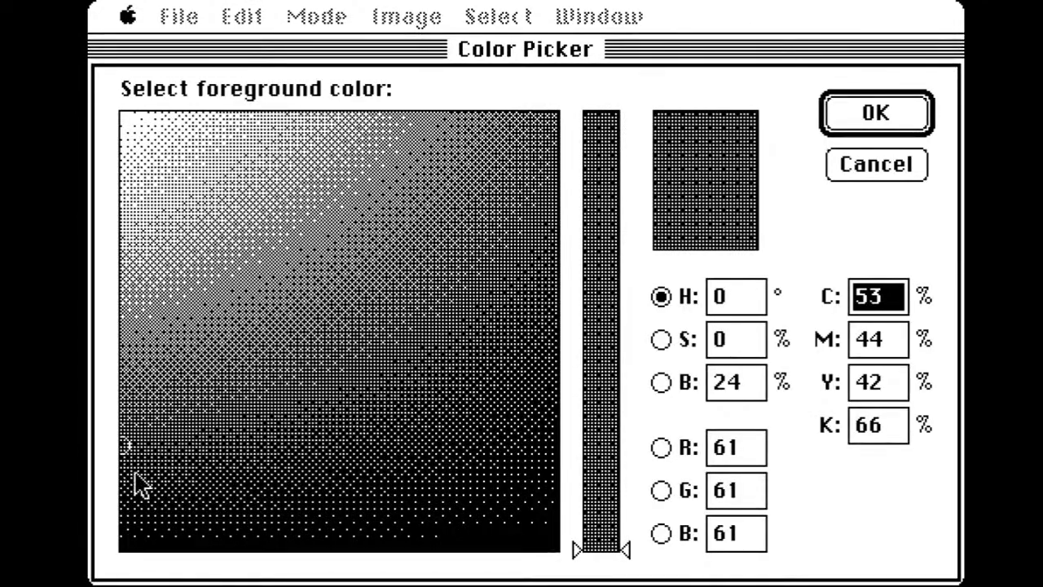
{"action": "left_click_drag", "start_coordinate": [129, 482], "coordinate": [129, 488]}
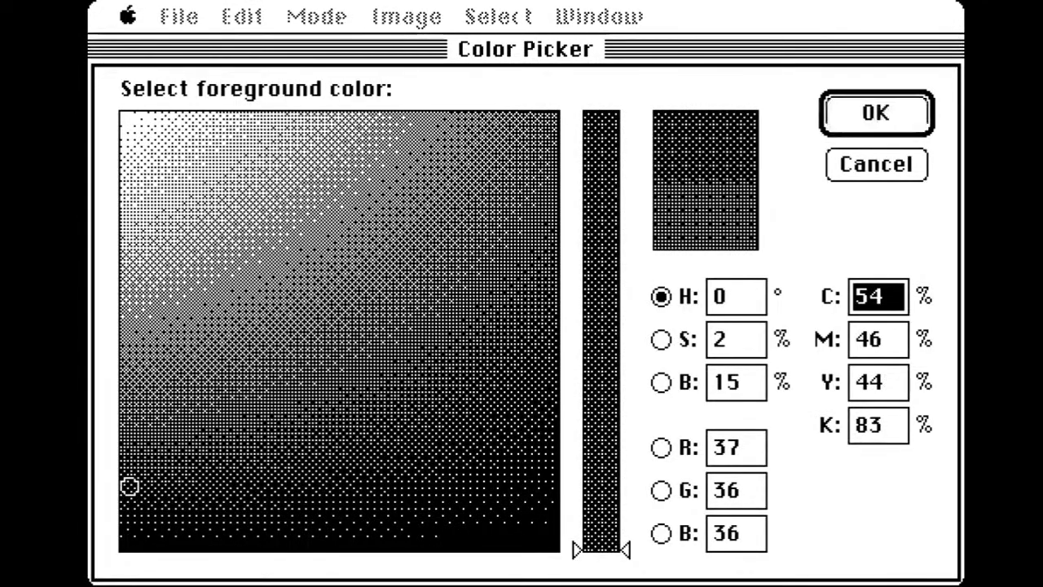
{"action": "key", "text": "Return"}
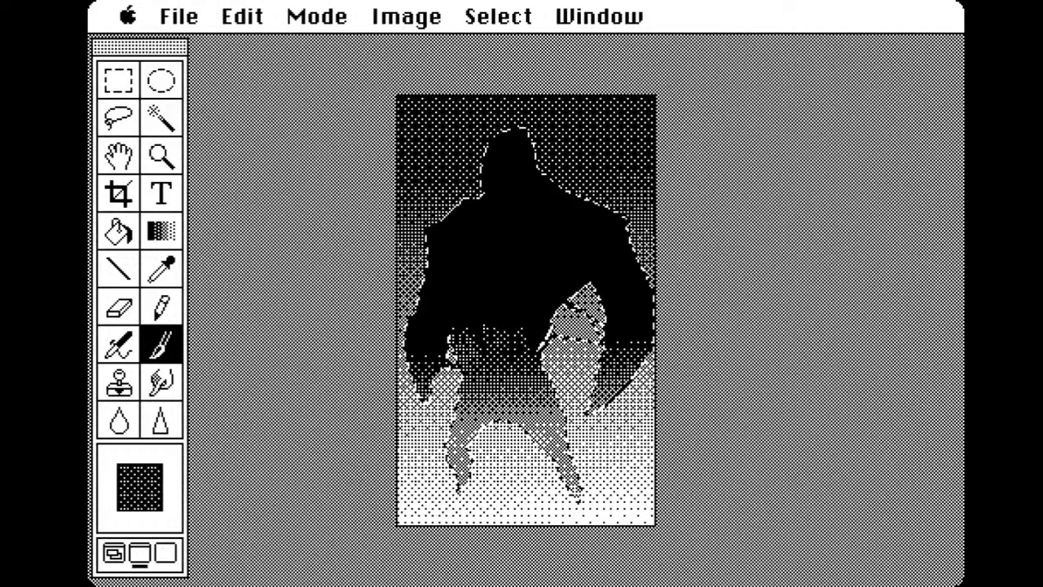
{"action": "mouse_move", "coordinate": [483, 333]}
{"action": "left_mouse_down"}
{"action": "mouse_move", "coordinate": [472, 282]}
{"action": "mouse_move", "coordinate": [481, 308]}
{"action": "left_mouse_up"}
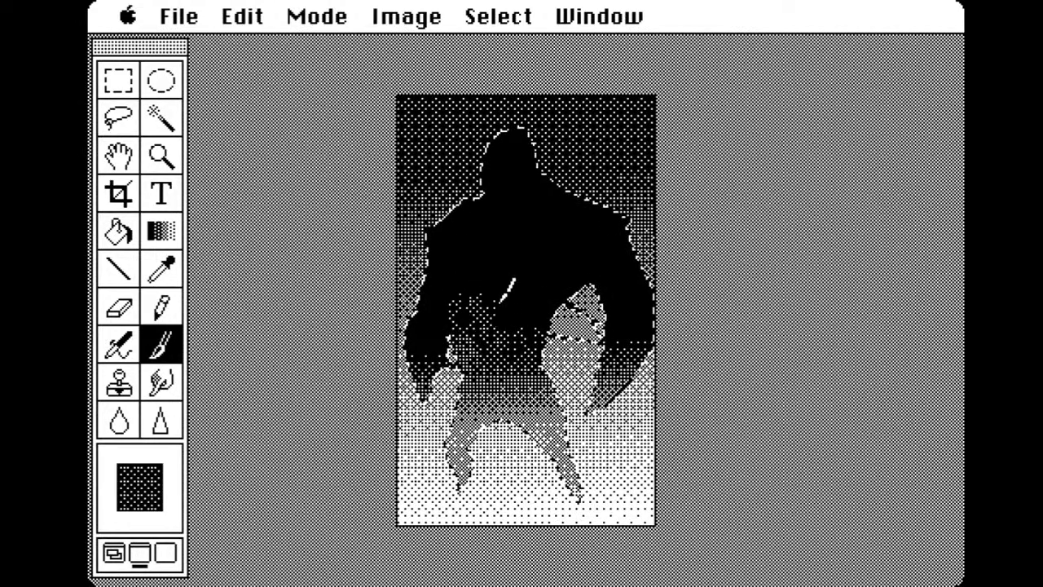
{"action": "mouse_move", "coordinate": [540, 290]}
{"action": "left_mouse_down"}
{"action": "mouse_move", "coordinate": [497, 258]}
{"action": "mouse_move", "coordinate": [475, 262]}
{"action": "mouse_move", "coordinate": [461, 239]}
{"action": "mouse_move", "coordinate": [464, 219]}
{"action": "mouse_move", "coordinate": [479, 262]}
{"action": "mouse_move", "coordinate": [485, 256]}
{"action": "mouse_move", "coordinate": [512, 278]}
{"action": "mouse_move", "coordinate": [524, 266]}
{"action": "mouse_move", "coordinate": [497, 241]}
{"action": "mouse_move", "coordinate": [523, 237]}
{"action": "mouse_move", "coordinate": [548, 258]}
{"action": "mouse_move", "coordinate": [538, 222]}
{"action": "mouse_move", "coordinate": [515, 243]}
{"action": "mouse_move", "coordinate": [502, 217]}
{"action": "mouse_move", "coordinate": [475, 263]}
{"action": "left_mouse_up"}
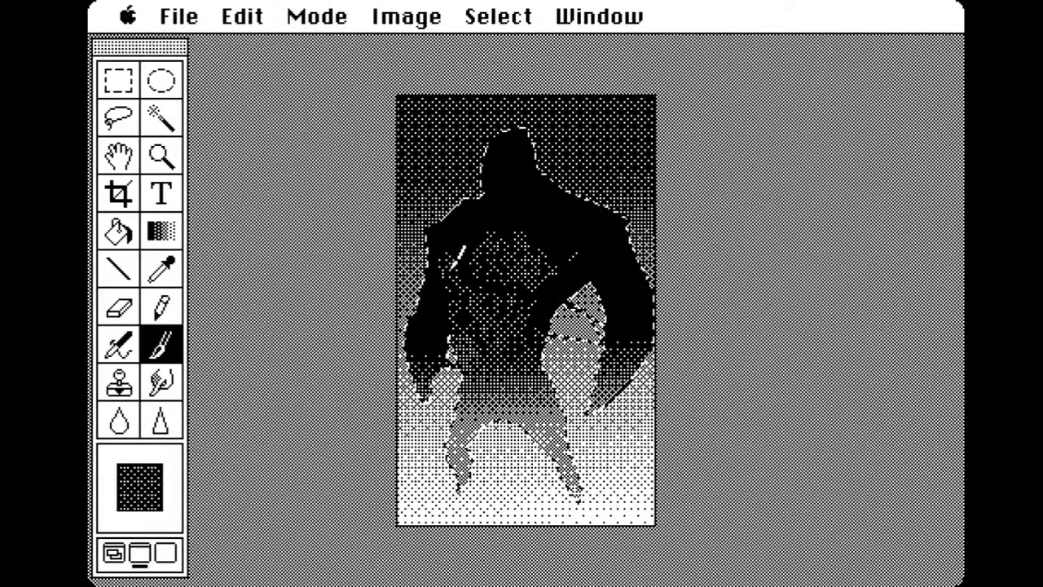
{"action": "left_click_drag", "start_coordinate": [608, 284], "coordinate": [621, 265]}
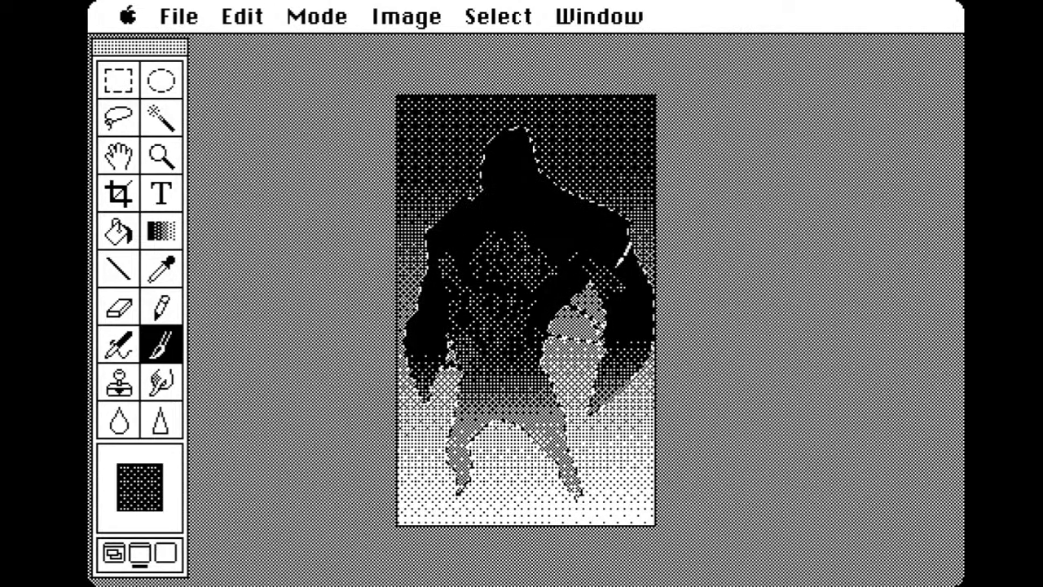
Retouch the figure's waist and hips with black and gray tones sampled from the torso and thighs
{"action": "left_click", "coordinate": [537, 312], "text": "alt"}
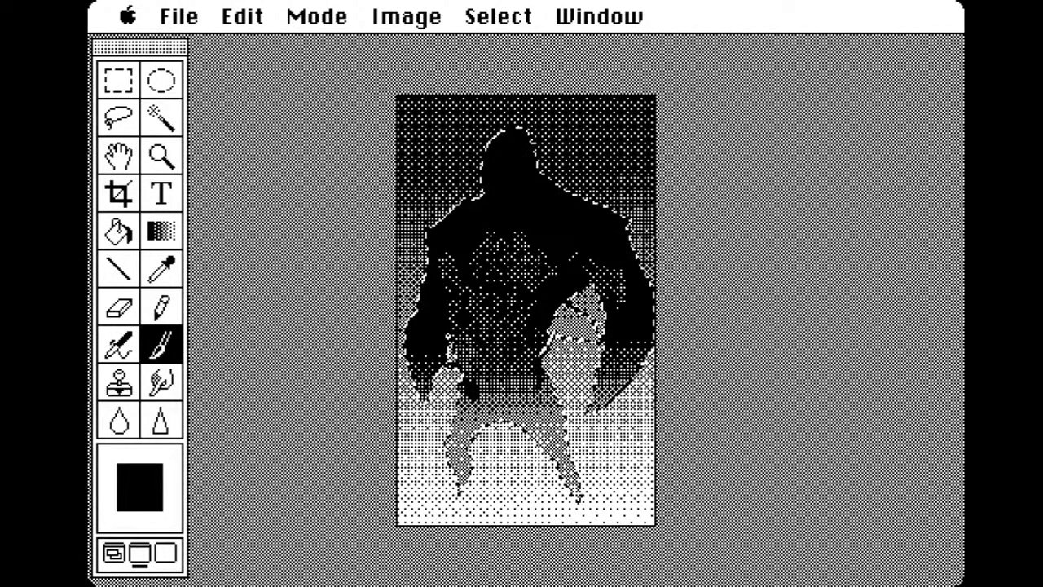
{"action": "left_click", "coordinate": [491, 412], "text": "alt"}
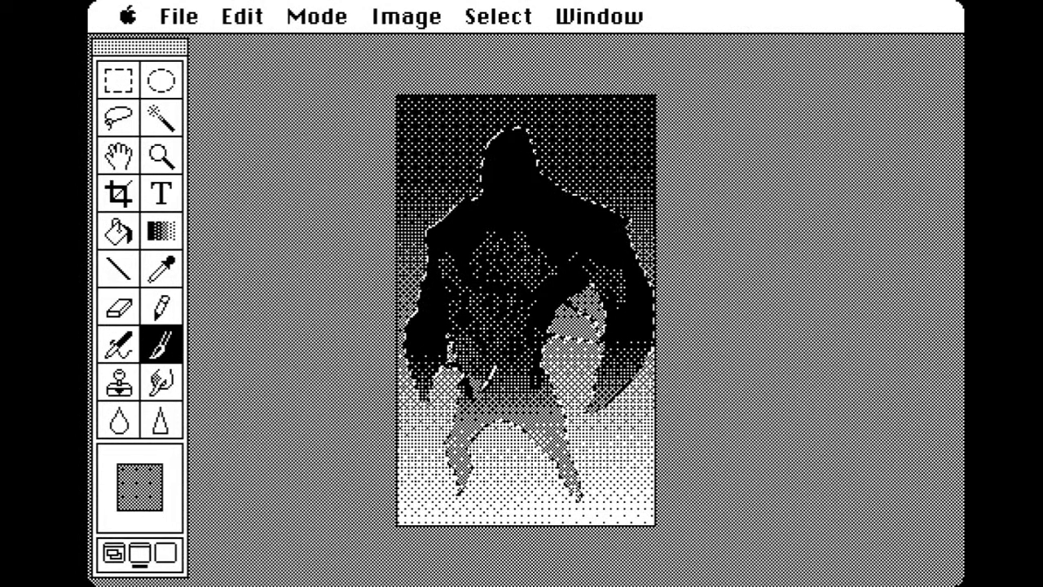
{"action": "left_click", "coordinate": [493, 381], "text": "alt"}
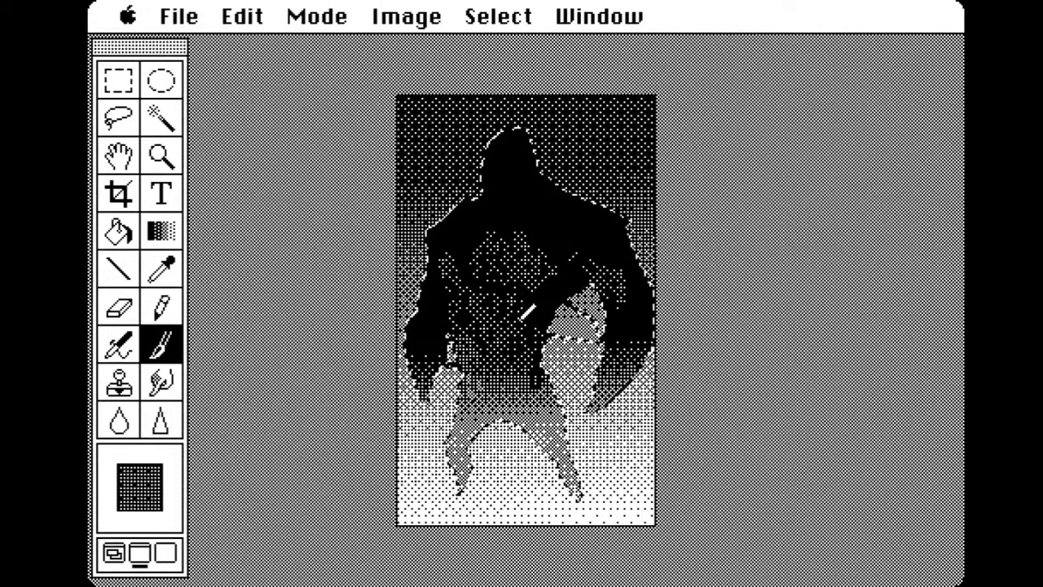
Shade the face with dark gray sampled from the torso, and paint near-white rim highlights along the head, shoulders and arms
{"action": "left_click", "coordinate": [527, 313], "text": "alt"}
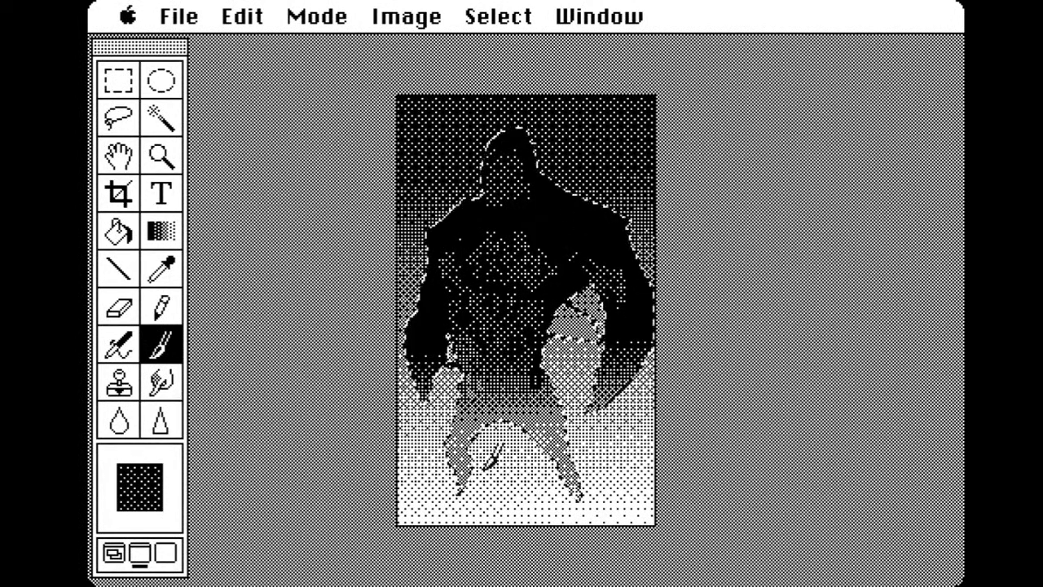
{"action": "left_click", "coordinate": [507, 506]}
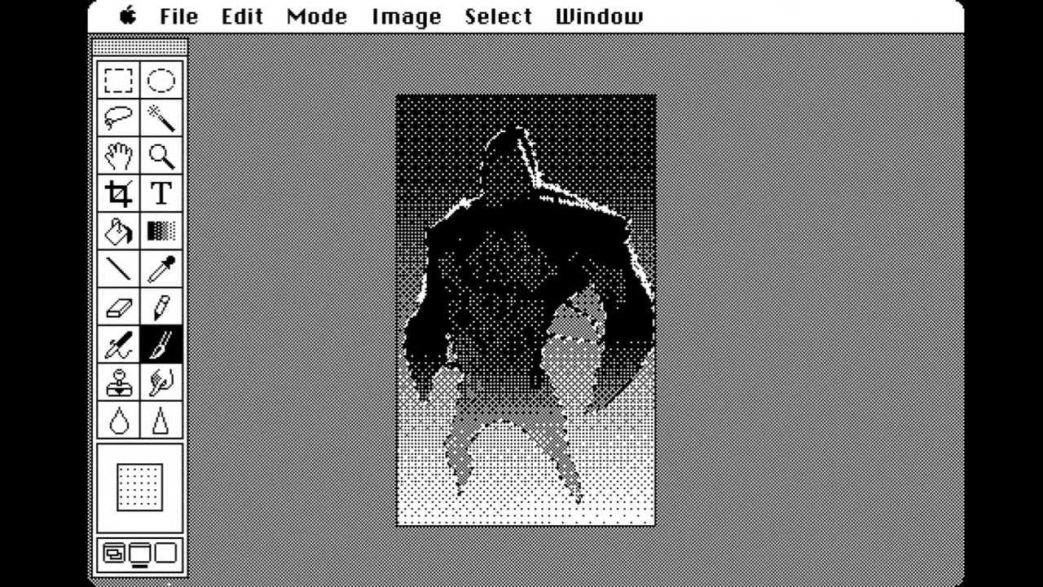
Adjust the selected figure's levels, setting the input midtone to 0.54 and raising the output black level
{"action": "left_click", "coordinate": [407, 20]}
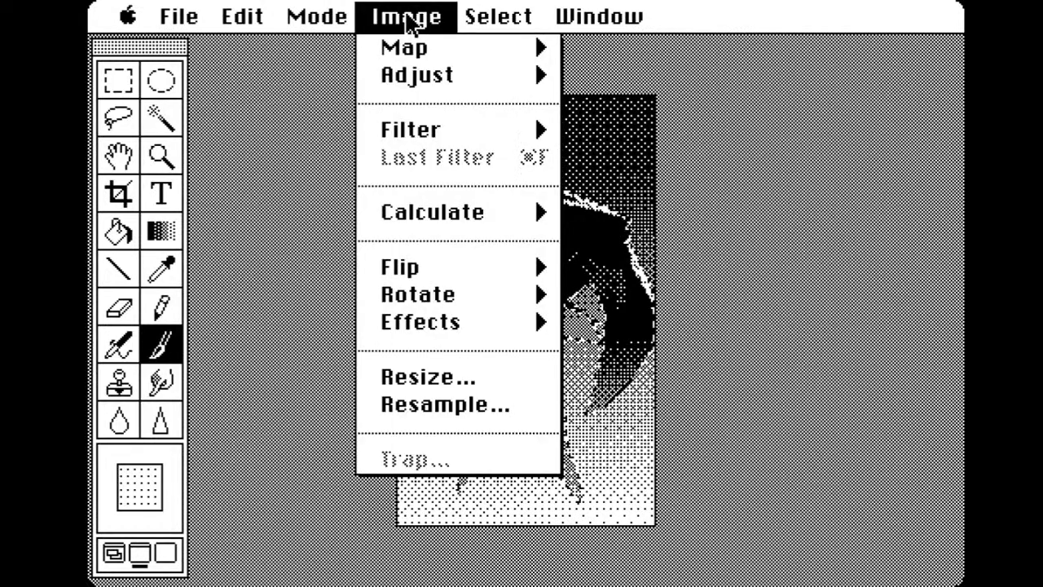
{"action": "left_click_drag", "start_coordinate": [407, 22], "coordinate": [585, 82]}
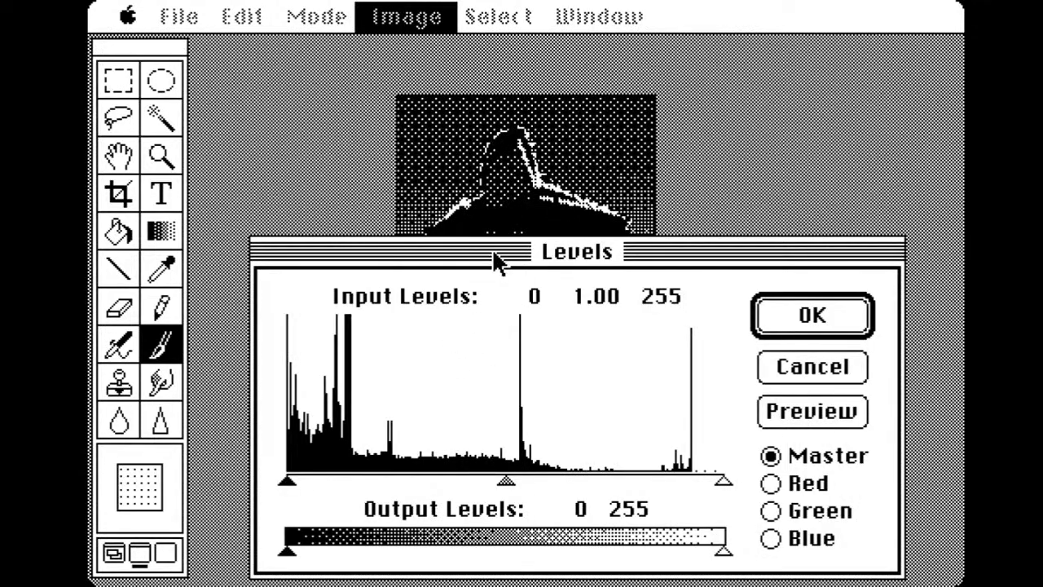
{"action": "left_click_drag", "start_coordinate": [431, 252], "coordinate": [433, 202]}
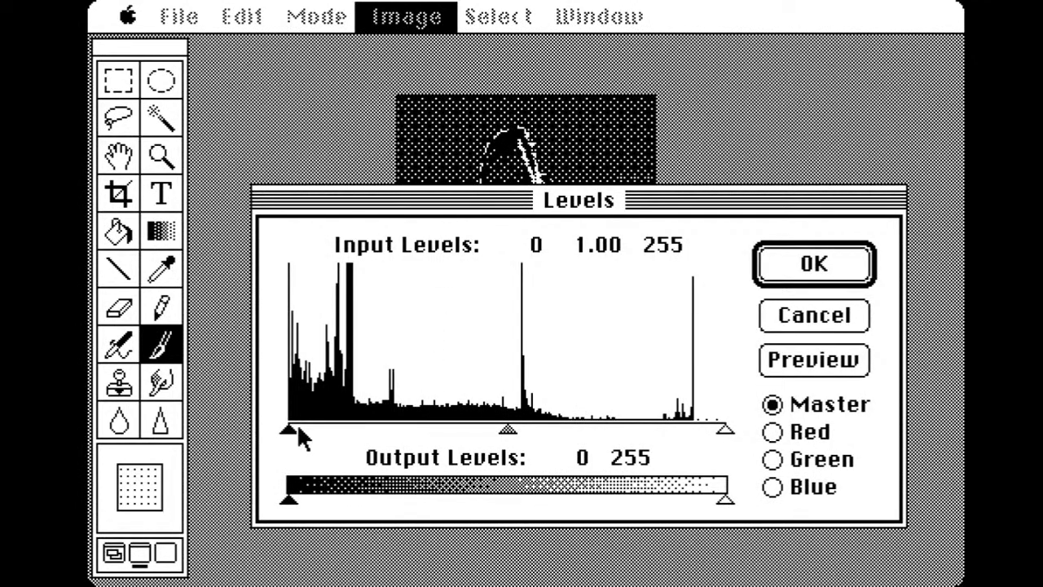
{"action": "left_click_drag", "start_coordinate": [513, 432], "coordinate": [589, 430]}
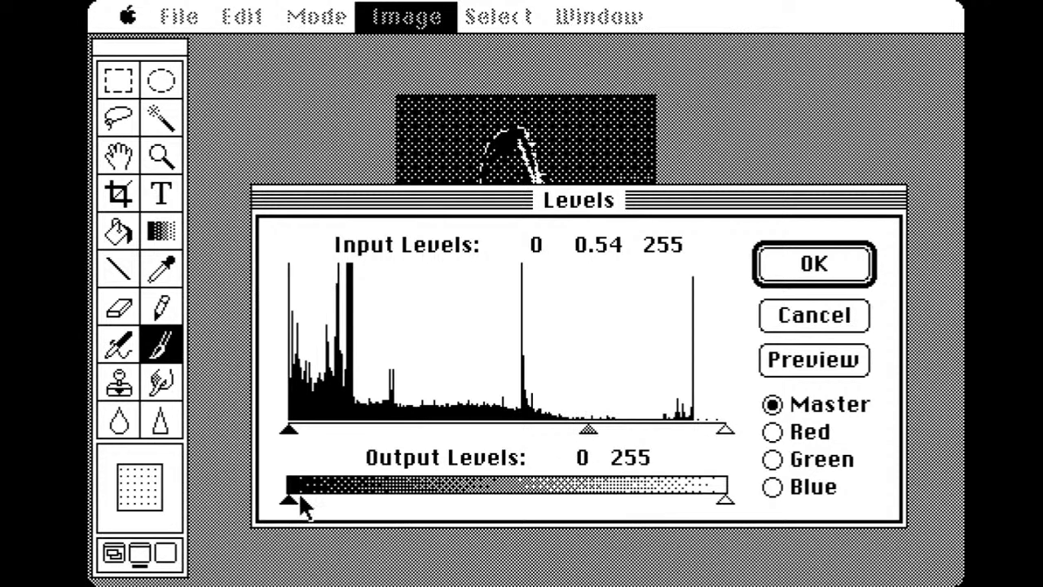
{"action": "left_click_drag", "start_coordinate": [298, 495], "coordinate": [342, 497]}
{"action": "left_click", "coordinate": [811, 261]}
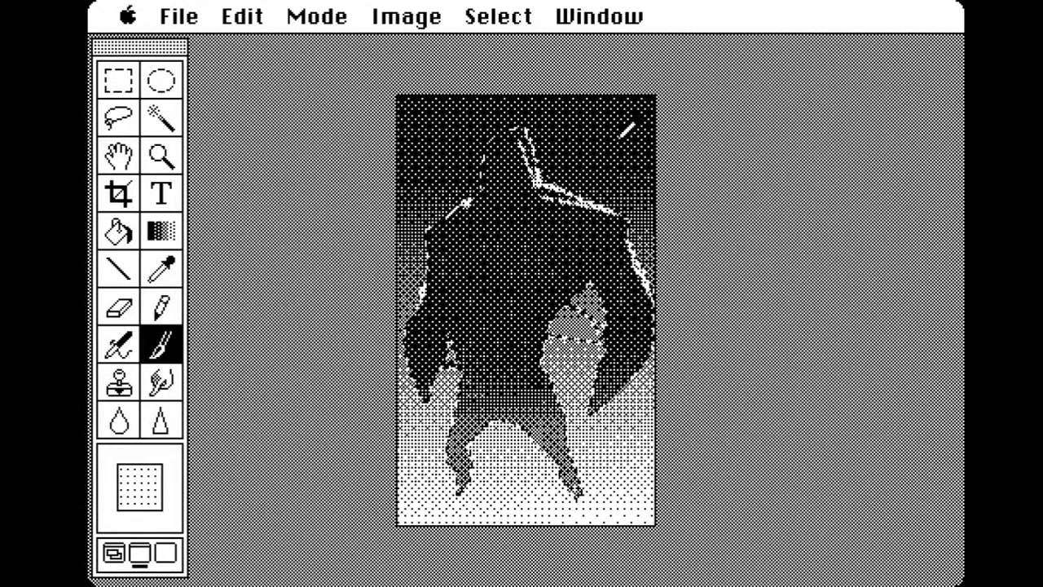
Brush a darkened version of the upper background's gray over the figure's upper thighs, and deselect the figure
{"action": "left_click", "coordinate": [620, 137], "text": "alt"}
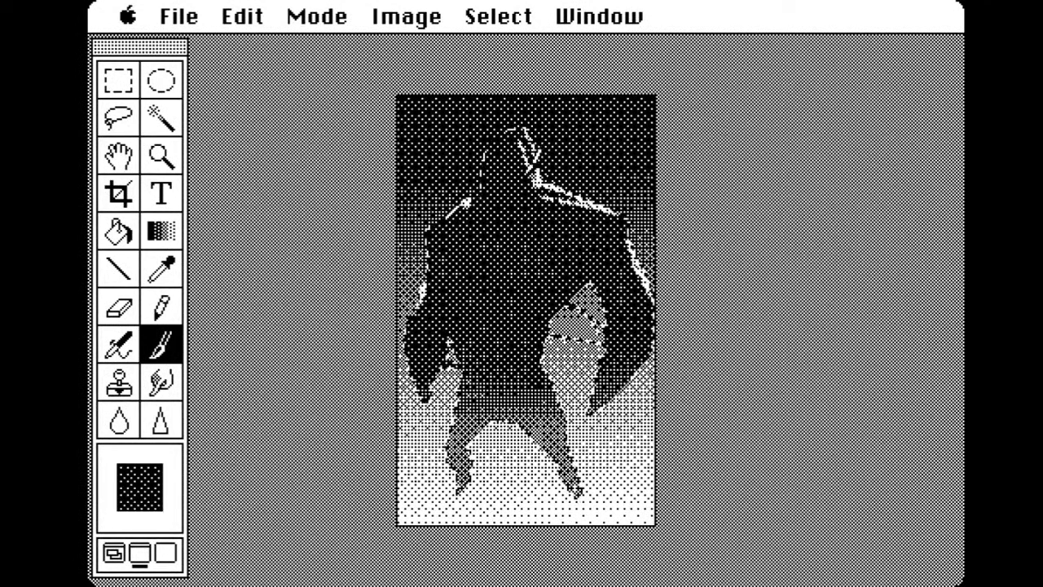
{"action": "left_click", "coordinate": [139, 482]}
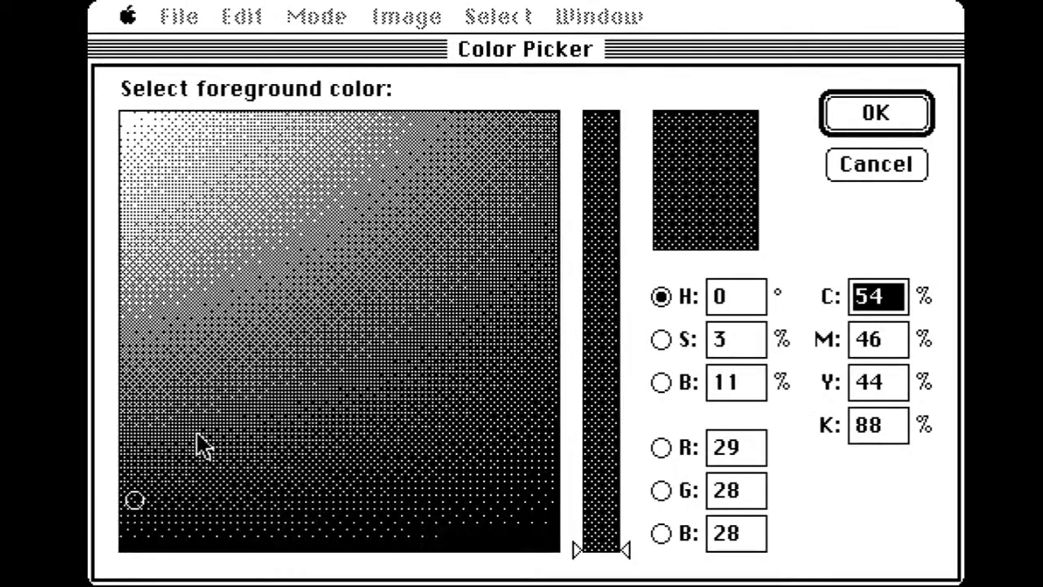
{"action": "left_click", "coordinate": [129, 522]}
{"action": "left_click", "coordinate": [872, 118]}
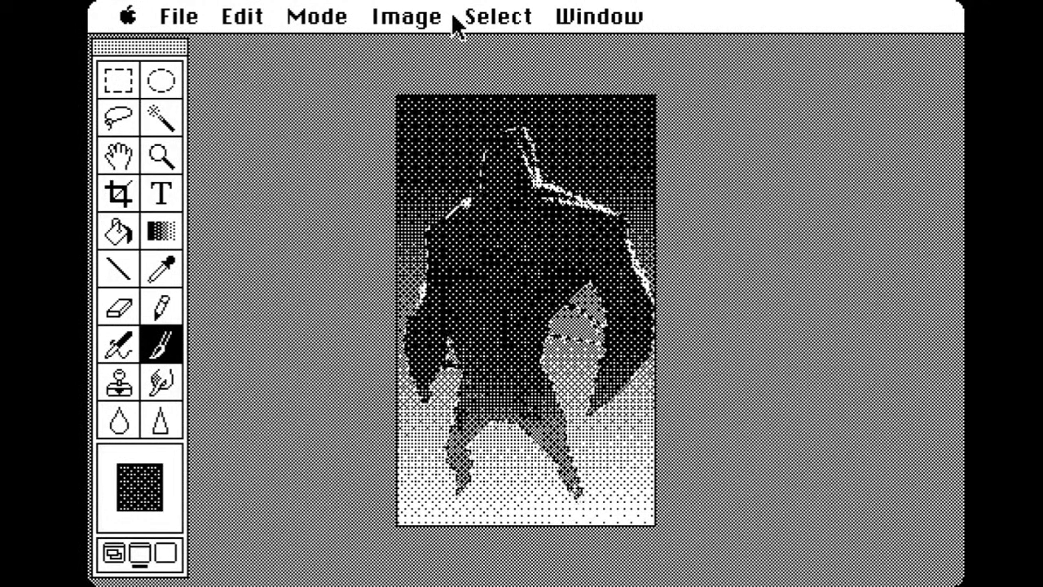
{"action": "left_click_drag", "start_coordinate": [493, 18], "coordinate": [559, 82]}
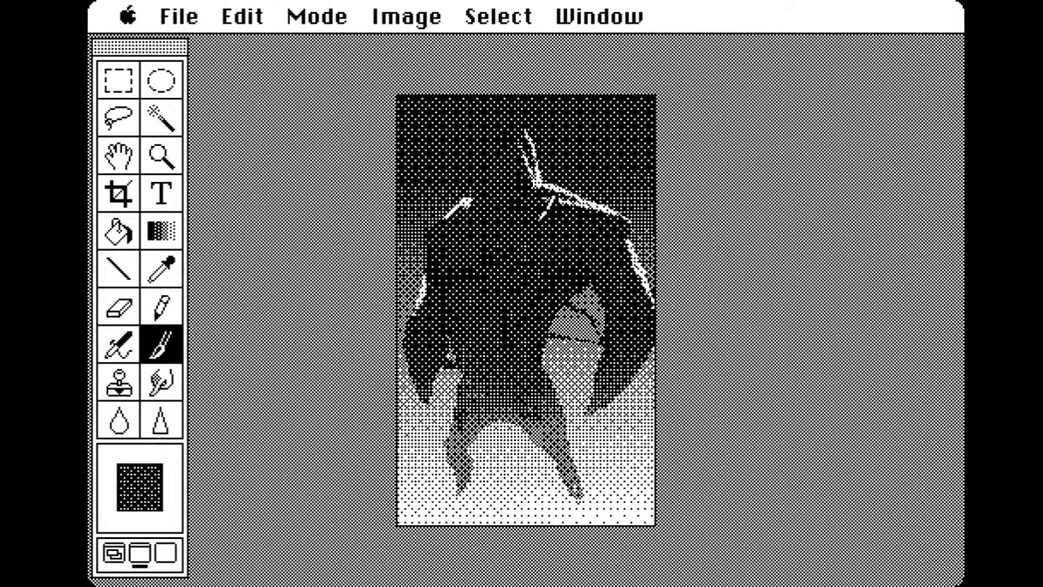
Set the foreground color to near-black at 2% brightness and brush shadows beside the head, under the arms and across the torso
{"action": "left_click", "coordinate": [147, 504]}
{"action": "left_click_drag", "start_coordinate": [139, 515], "coordinate": [125, 535]}
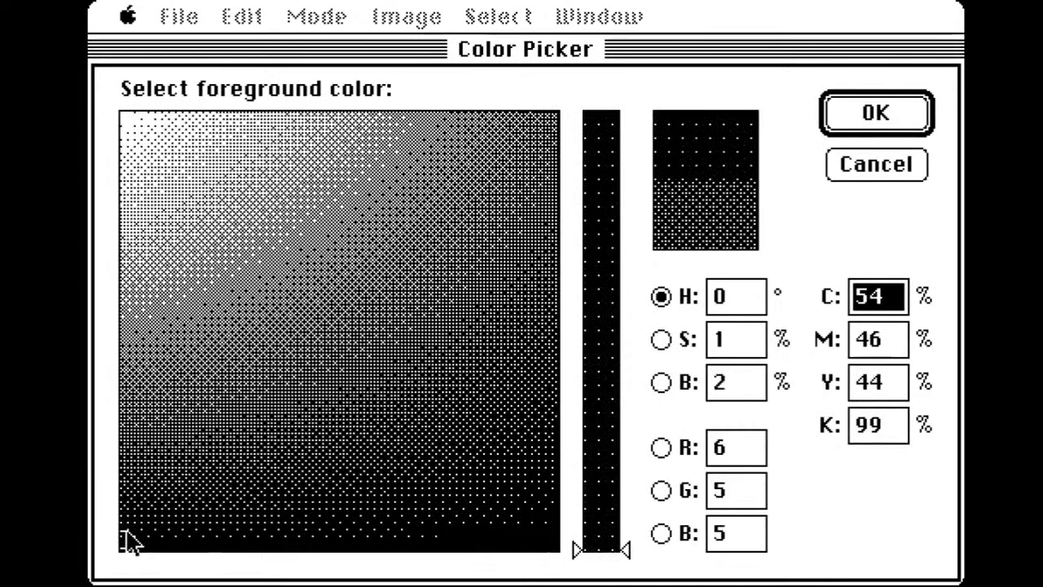
{"action": "left_click", "coordinate": [869, 111]}
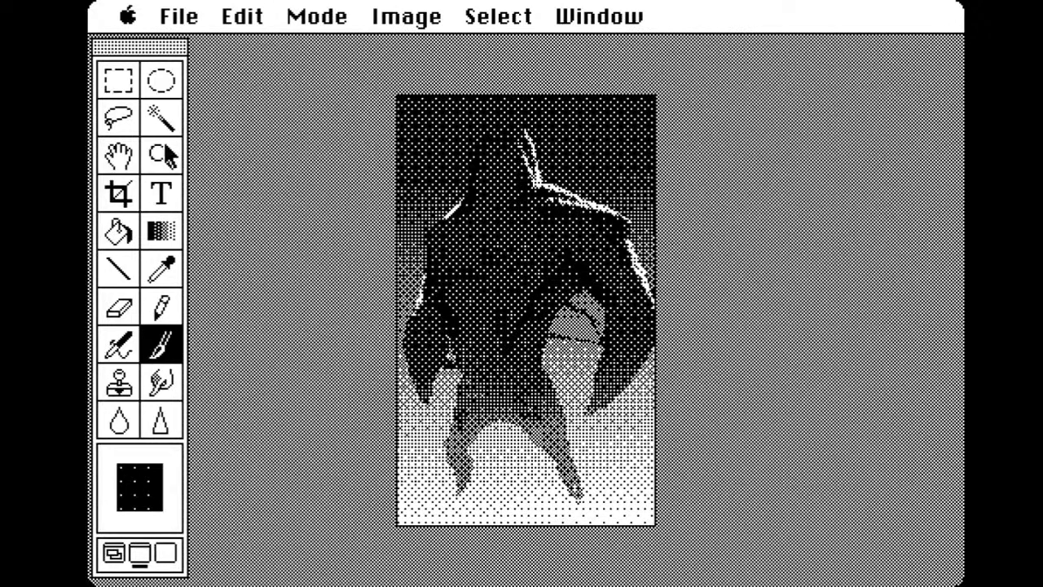
Zoom in on the figure's upper body and brush dark shading into the face and neck
{"action": "left_click", "coordinate": [162, 156]}
{"action": "left_click", "coordinate": [520, 274]}
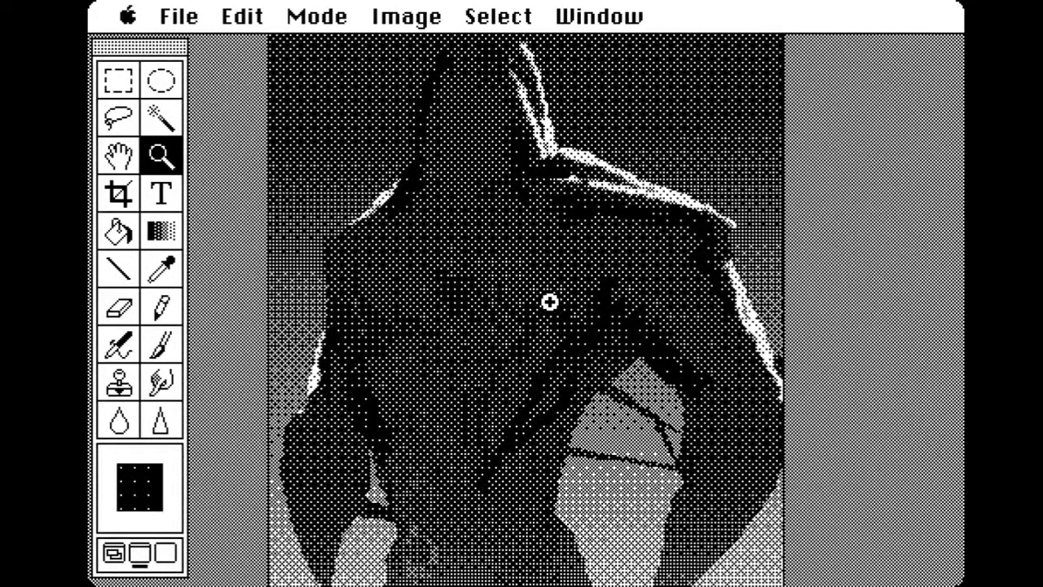
{"action": "left_click", "coordinate": [161, 344]}
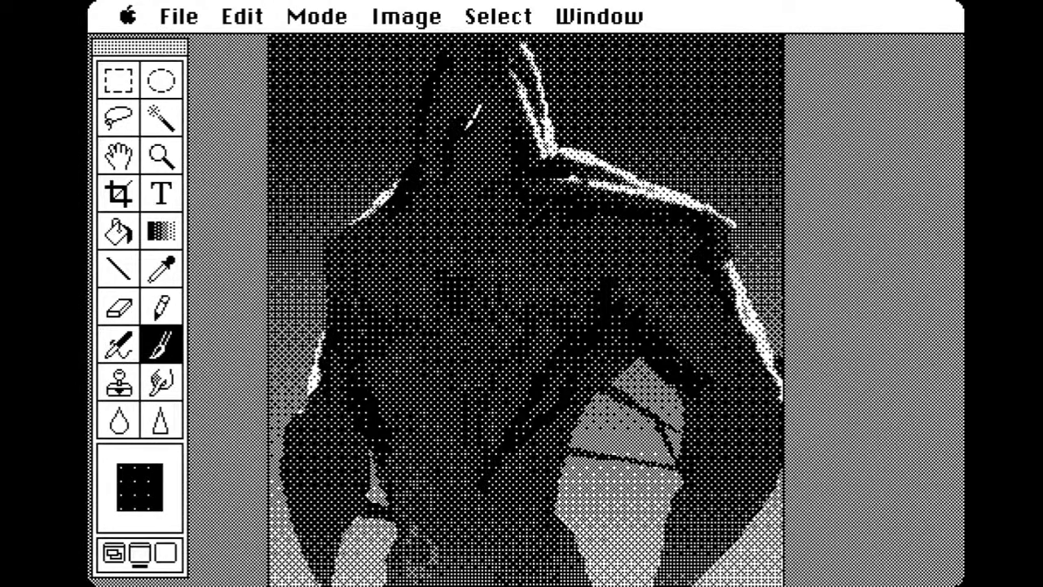
{"action": "mouse_move", "coordinate": [471, 130]}
{"action": "left_mouse_down"}
{"action": "mouse_move", "coordinate": [479, 142]}
{"action": "mouse_move", "coordinate": [485, 124]}
{"action": "mouse_move", "coordinate": [488, 134]}
{"action": "mouse_move", "coordinate": [460, 150]}
{"action": "mouse_move", "coordinate": [484, 186]}
{"action": "mouse_move", "coordinate": [445, 192]}
{"action": "left_mouse_up"}
Pencil light gray strokes between the highlight lines on the side of the neck, using a tone sampled from the rim light
{"action": "left_click", "coordinate": [164, 309]}
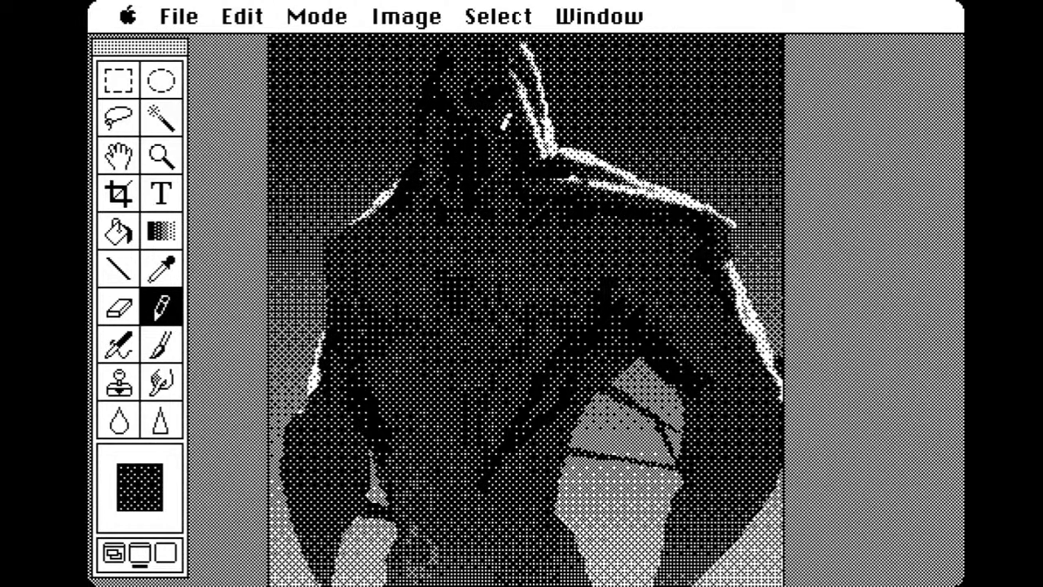
{"action": "left_click", "coordinate": [547, 139], "text": "alt"}
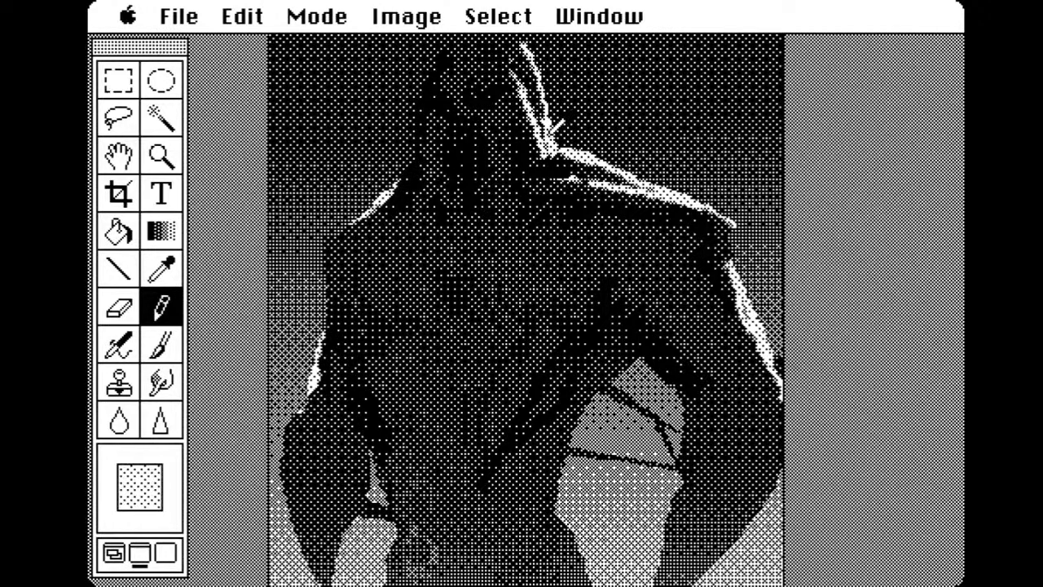
{"action": "left_click_drag", "start_coordinate": [548, 140], "coordinate": [528, 63]}
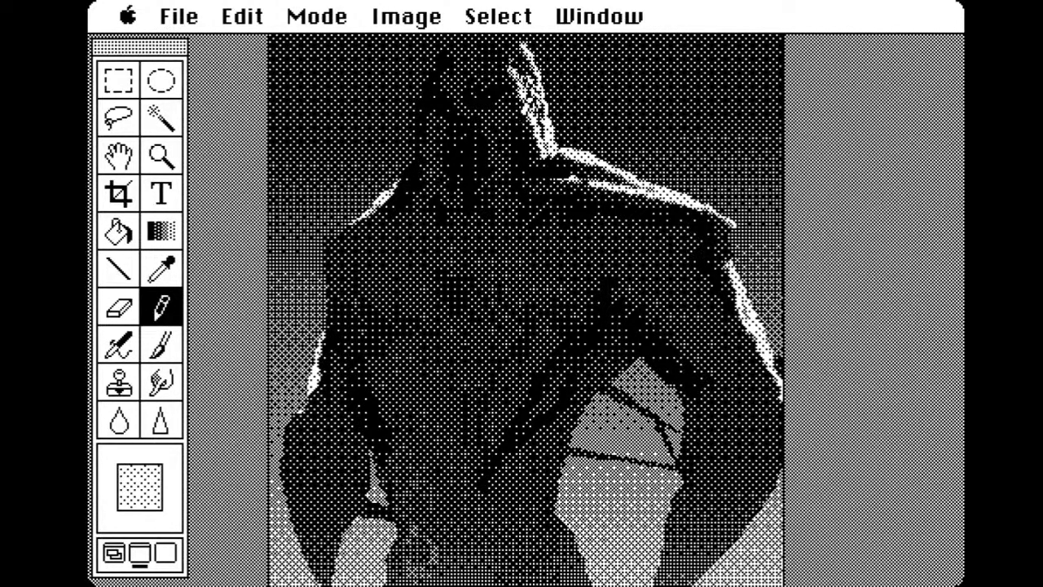
Pencil dark strokes into the neck and shoulder highlights to thin their inner edges and shade the outer shoulder
{"action": "left_click", "coordinate": [520, 98], "text": "alt"}
{"action": "mouse_move", "coordinate": [520, 101]}
{"action": "left_mouse_down"}
{"action": "mouse_move", "coordinate": [522, 70]}
{"action": "mouse_move", "coordinate": [510, 72]}
{"action": "mouse_move", "coordinate": [558, 152]}
{"action": "left_mouse_up"}
{"action": "left_click", "coordinate": [570, 161], "text": "alt"}
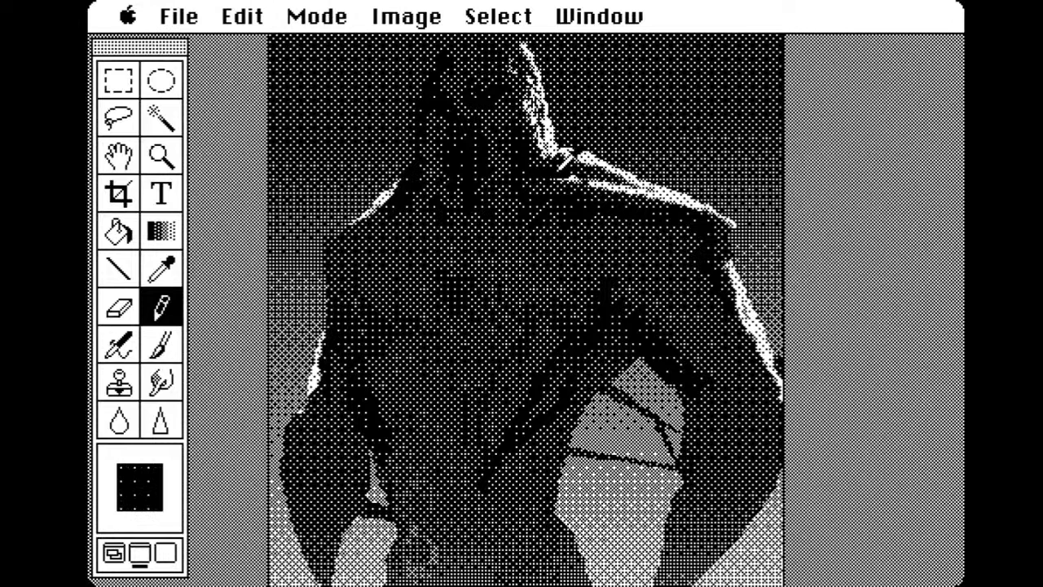
{"action": "left_click_drag", "start_coordinate": [554, 151], "coordinate": [534, 143]}
{"action": "mouse_move", "coordinate": [605, 163]}
{"action": "left_mouse_down"}
{"action": "mouse_move", "coordinate": [590, 180]}
{"action": "mouse_move", "coordinate": [656, 202]}
{"action": "mouse_move", "coordinate": [637, 189]}
{"action": "mouse_move", "coordinate": [700, 231]}
{"action": "left_mouse_up"}
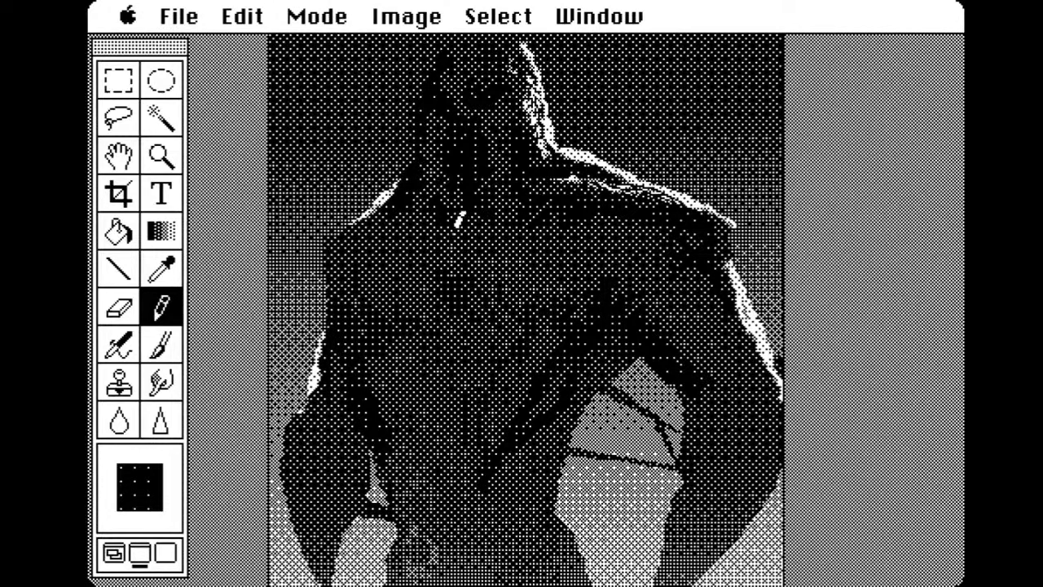
Retouch the highlight where the neck meets the shoulder with the paintbrush, sampling its light gray and the dark background tone
{"action": "left_click", "coordinate": [172, 349]}
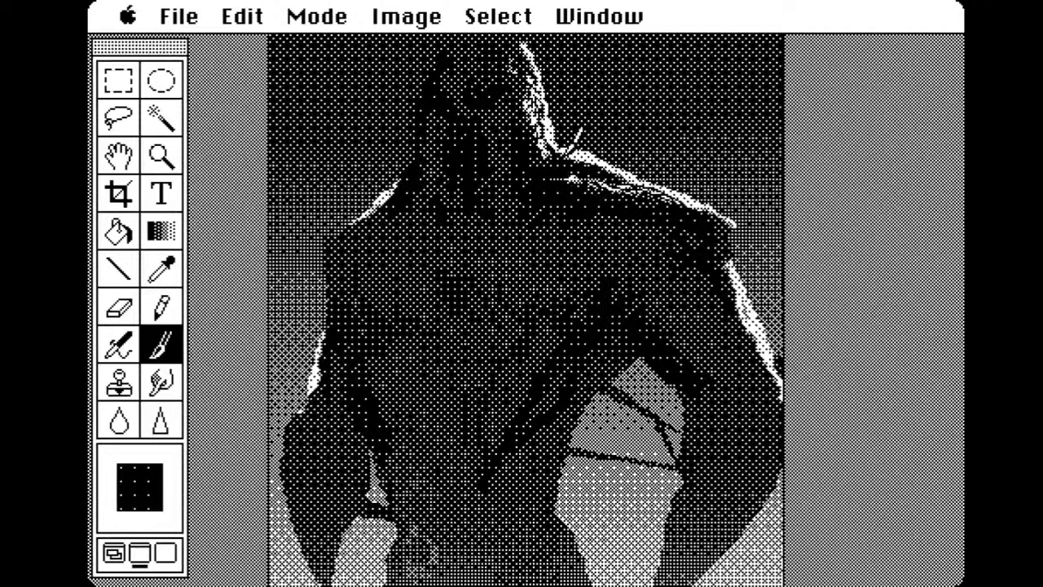
{"action": "left_click", "coordinate": [579, 154], "text": "alt"}
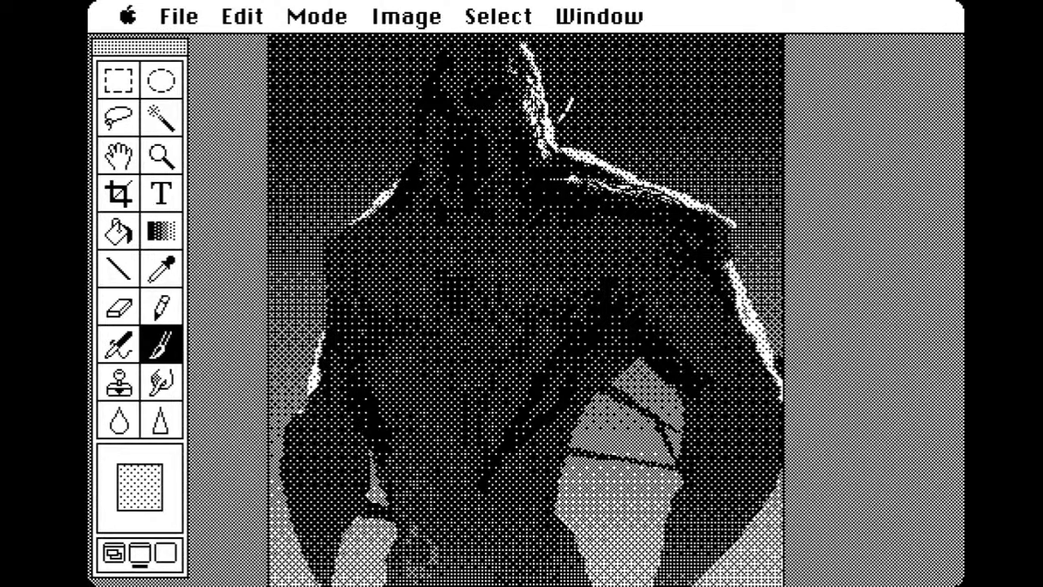
{"action": "left_click", "coordinate": [600, 132], "text": "alt"}
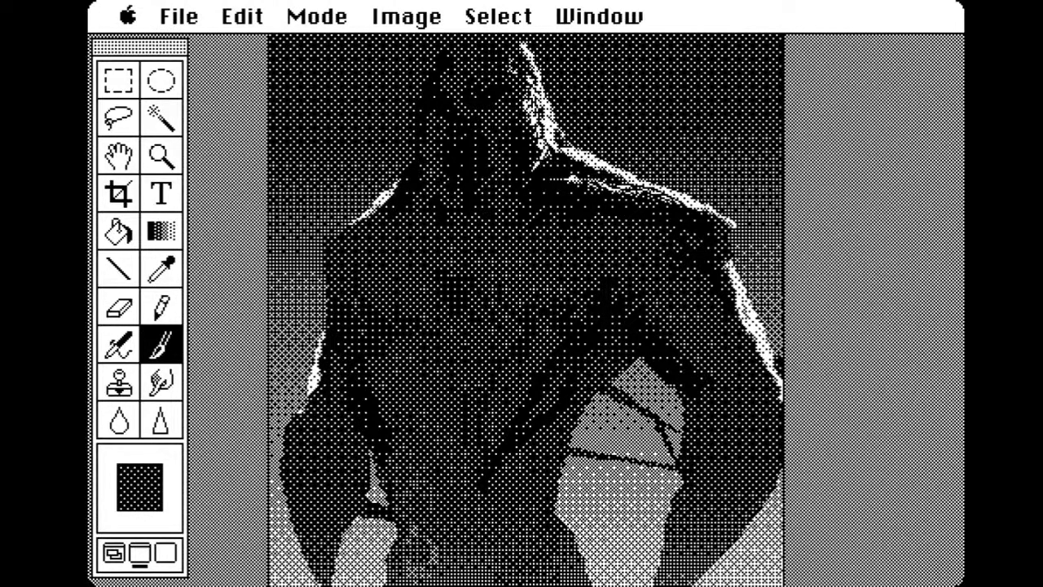
Sample the light gray from the shoulder rim light and pencil highlights along the neck, shoulder top and outer upper arm
{"action": "left_click", "coordinate": [167, 272]}
{"action": "left_click", "coordinate": [605, 157], "text": "alt"}
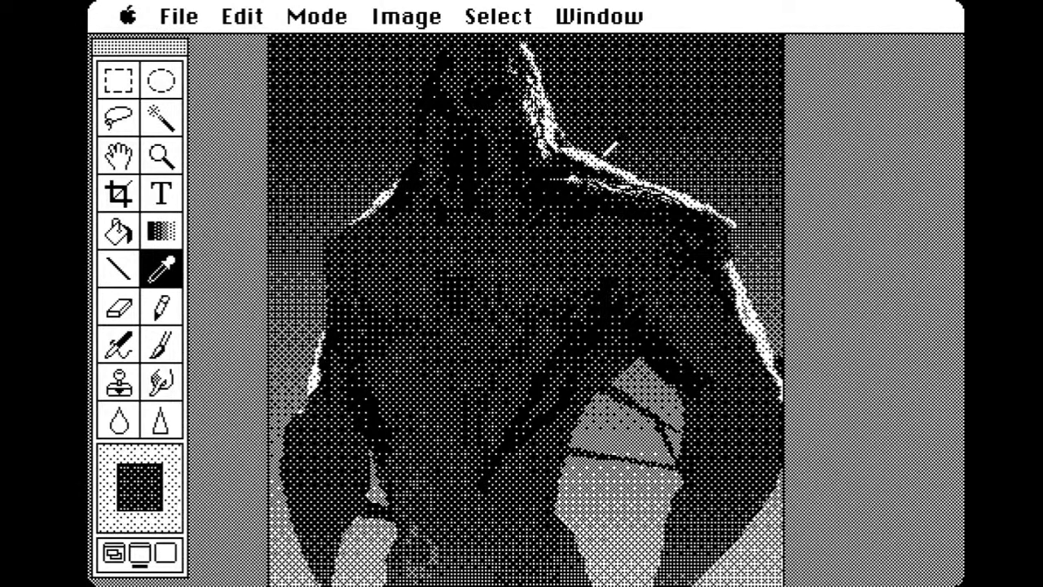
{"action": "left_click", "coordinate": [603, 154]}
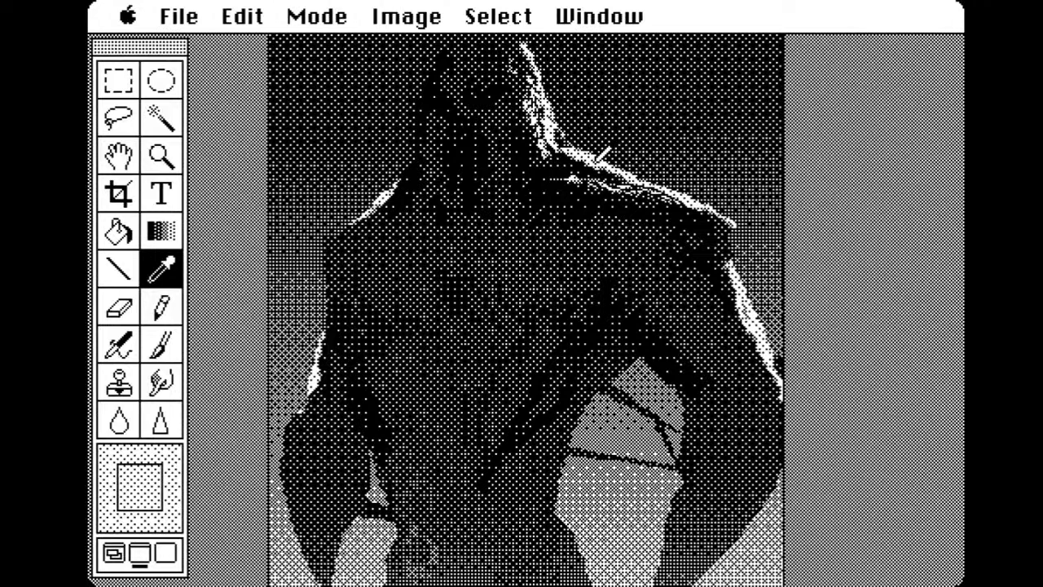
{"action": "left_click", "coordinate": [173, 343]}
{"action": "left_click", "coordinate": [160, 307]}
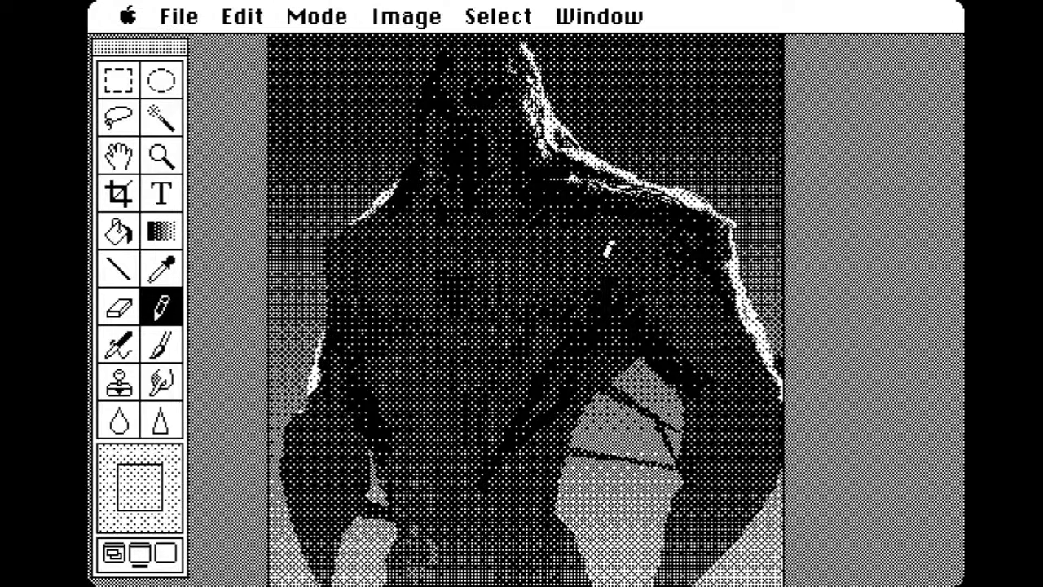
Sample the darkest tone beside the armpit and brush deeper shading over the chest, armpit and outer forearm
{"action": "left_click", "coordinate": [161, 269]}
{"action": "left_click", "coordinate": [696, 376]}
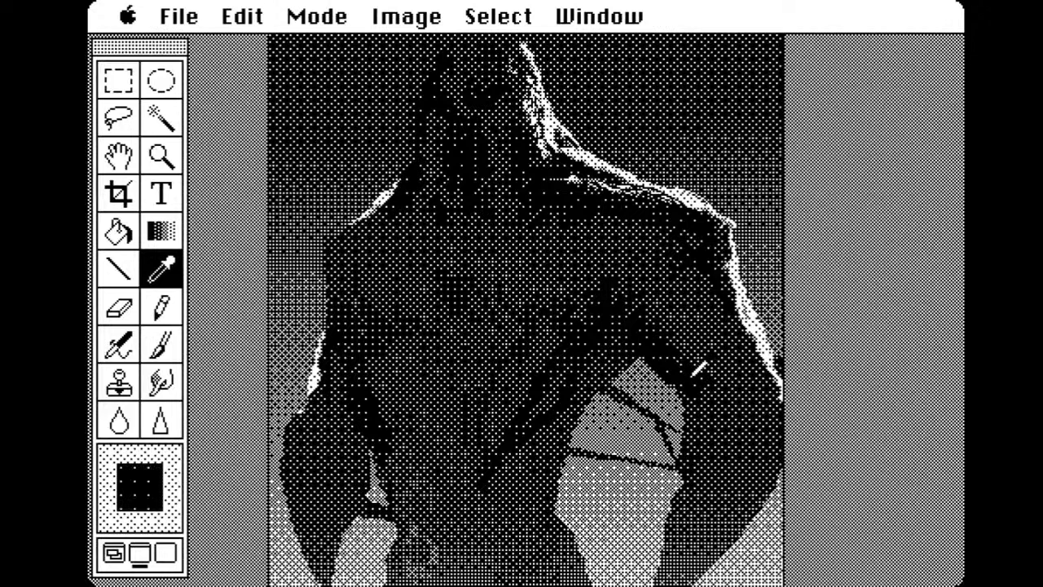
{"action": "left_click", "coordinate": [708, 370]}
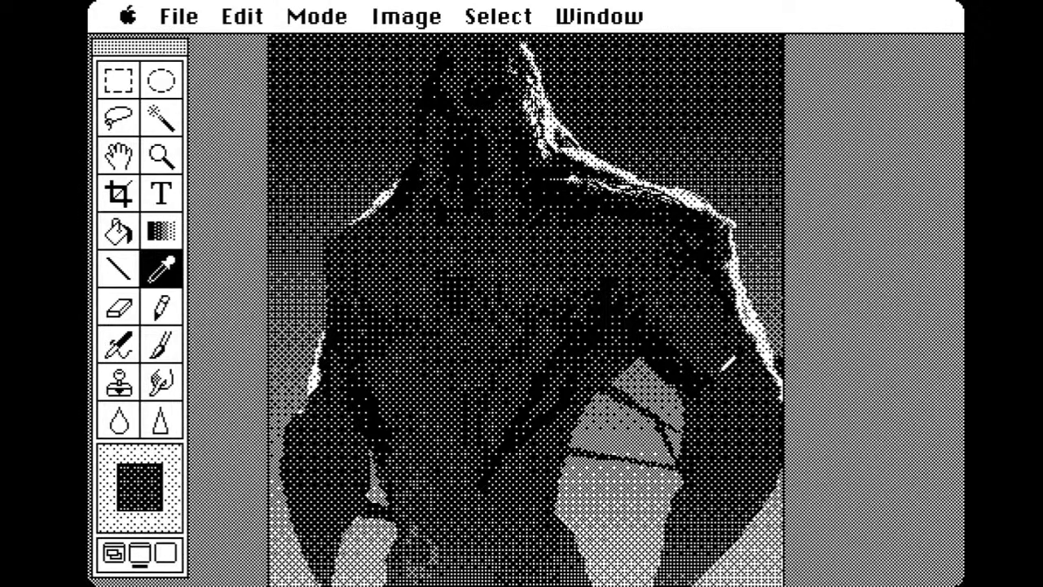
{"action": "left_click", "coordinate": [677, 369]}
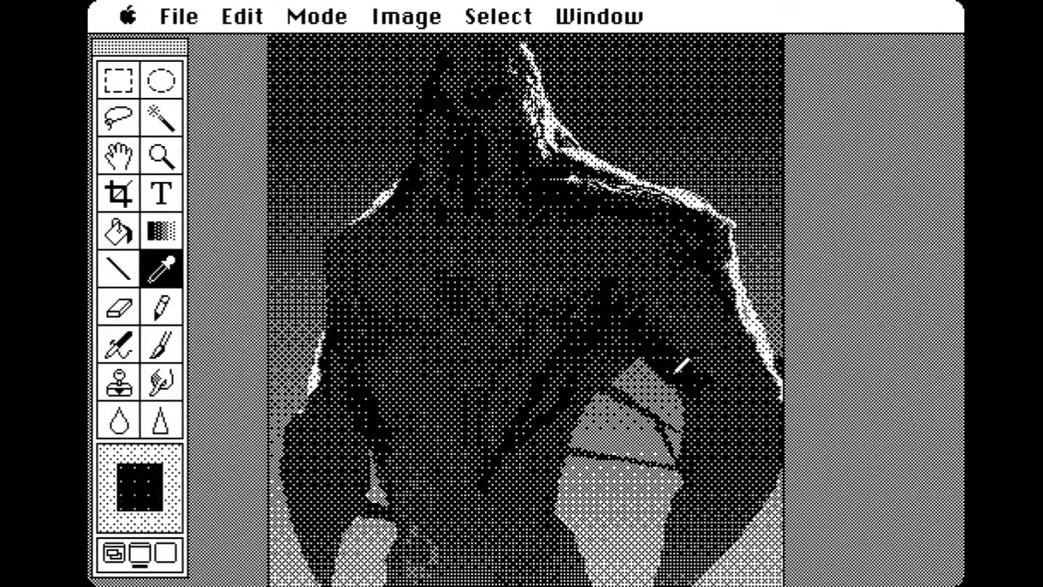
{"action": "left_click", "coordinate": [160, 346]}
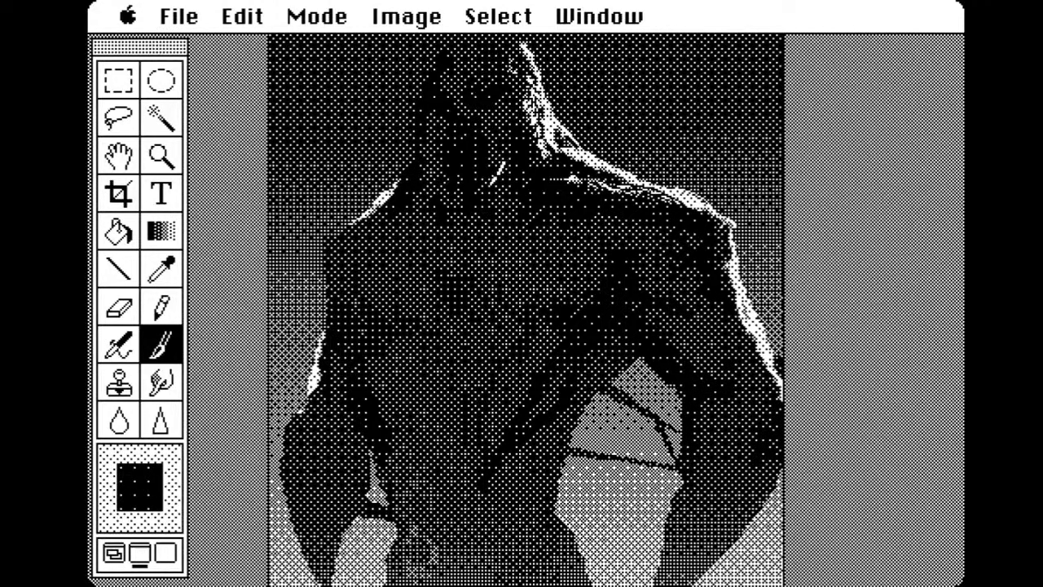
Sample the dark gray of the chest and brush it over the lower face
{"action": "left_click", "coordinate": [161, 269]}
{"action": "left_click", "coordinate": [519, 263]}
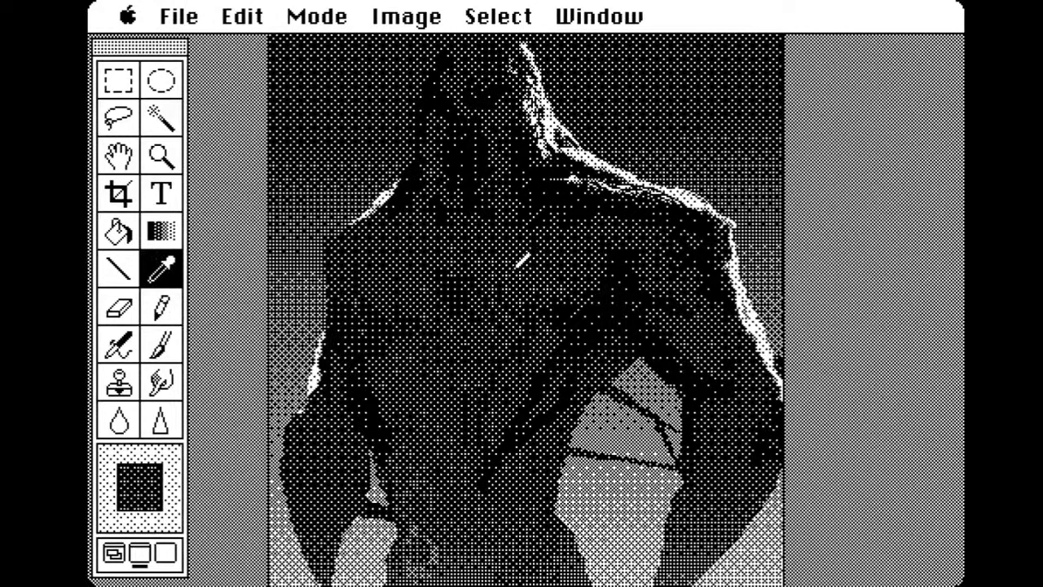
{"action": "left_click", "coordinate": [169, 345]}
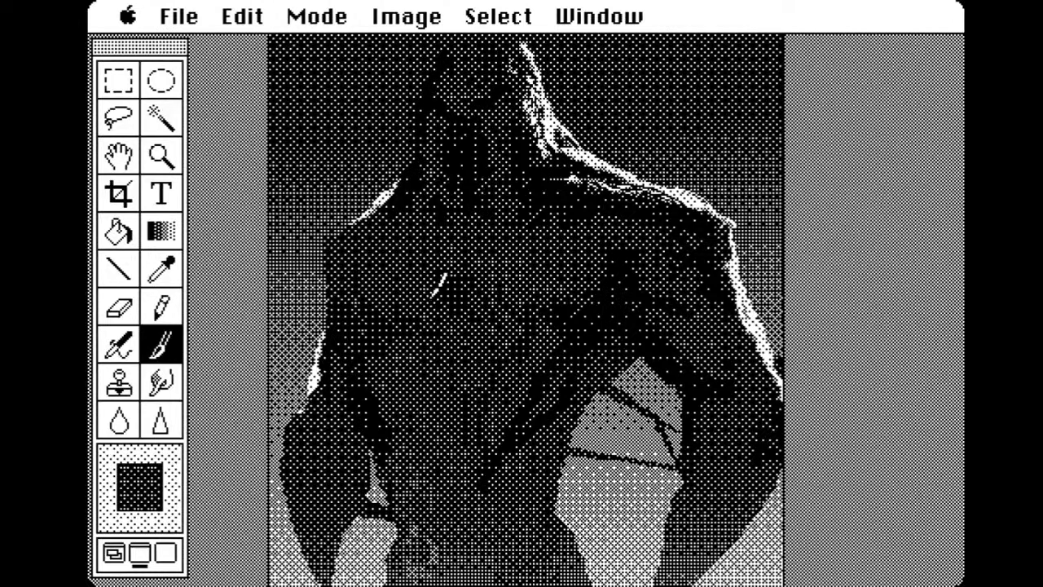
Brush a hand with separate fingers at the end of the rim-lit arm, using a gray sampled from its forearm
{"action": "left_click_drag", "start_coordinate": [415, 361], "coordinate": [421, 105]}
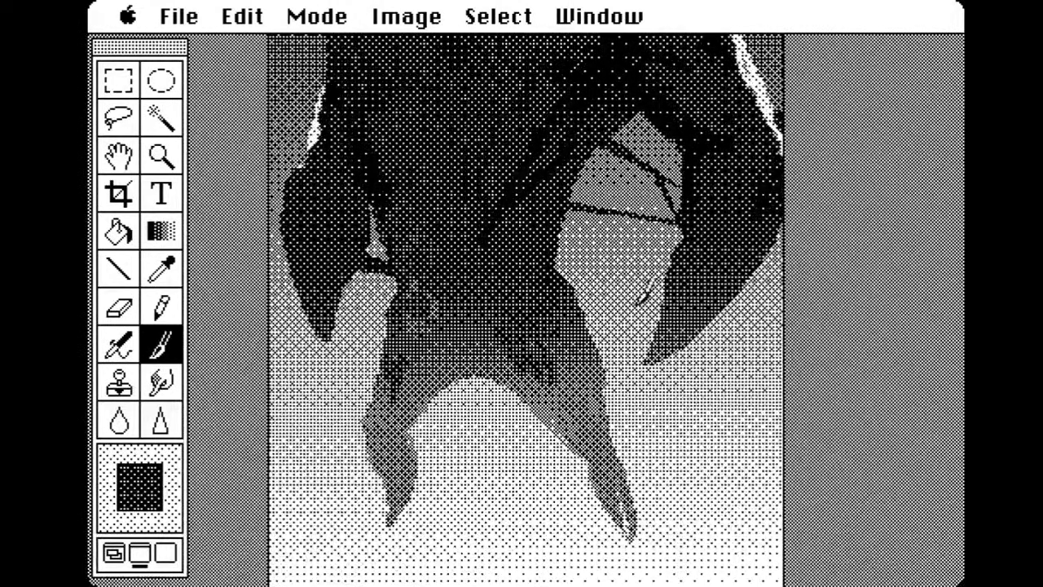
{"action": "left_click", "coordinate": [161, 269]}
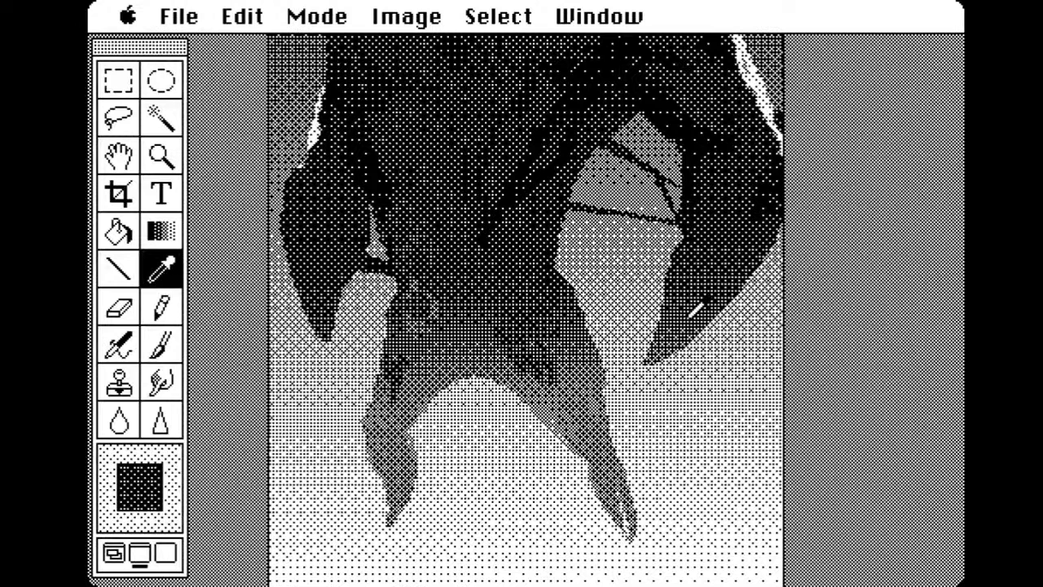
{"action": "left_click", "coordinate": [679, 318]}
{"action": "left_click", "coordinate": [159, 348]}
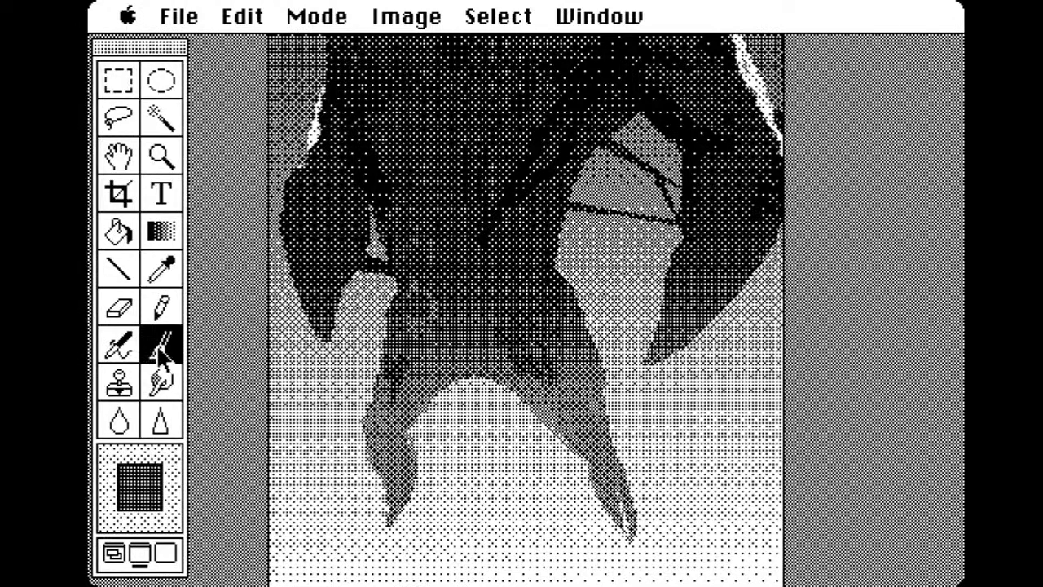
{"action": "mouse_move", "coordinate": [669, 335]}
{"action": "left_mouse_down"}
{"action": "mouse_move", "coordinate": [643, 334]}
{"action": "mouse_move", "coordinate": [646, 403]}
{"action": "left_mouse_up"}
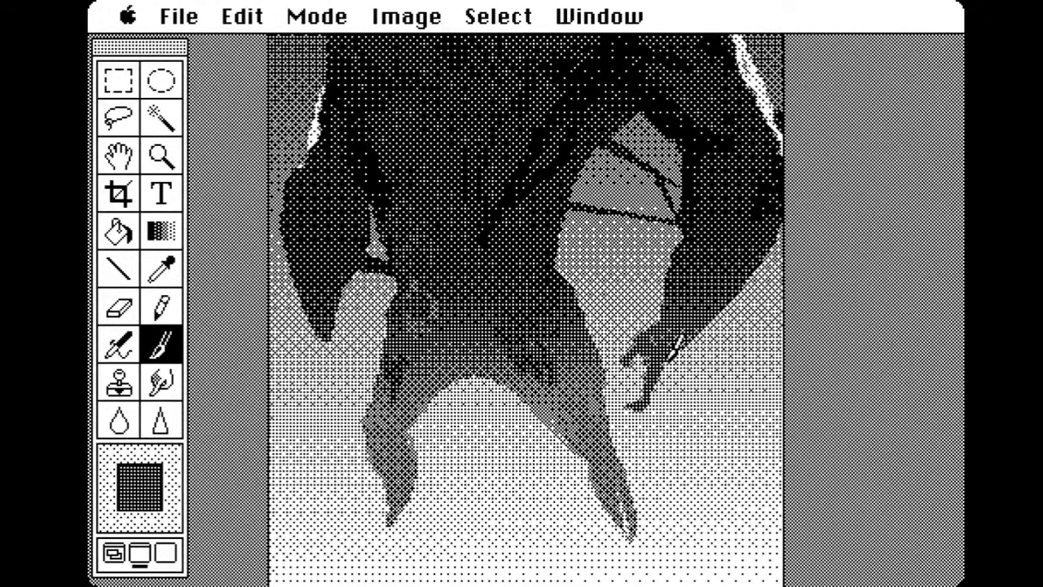
{"action": "mouse_move", "coordinate": [676, 346]}
{"action": "left_mouse_down"}
{"action": "mouse_move", "coordinate": [687, 376]}
{"action": "mouse_move", "coordinate": [670, 398]}
{"action": "mouse_move", "coordinate": [655, 375]}
{"action": "mouse_move", "coordinate": [696, 349]}
{"action": "mouse_move", "coordinate": [691, 398]}
{"action": "left_mouse_up"}
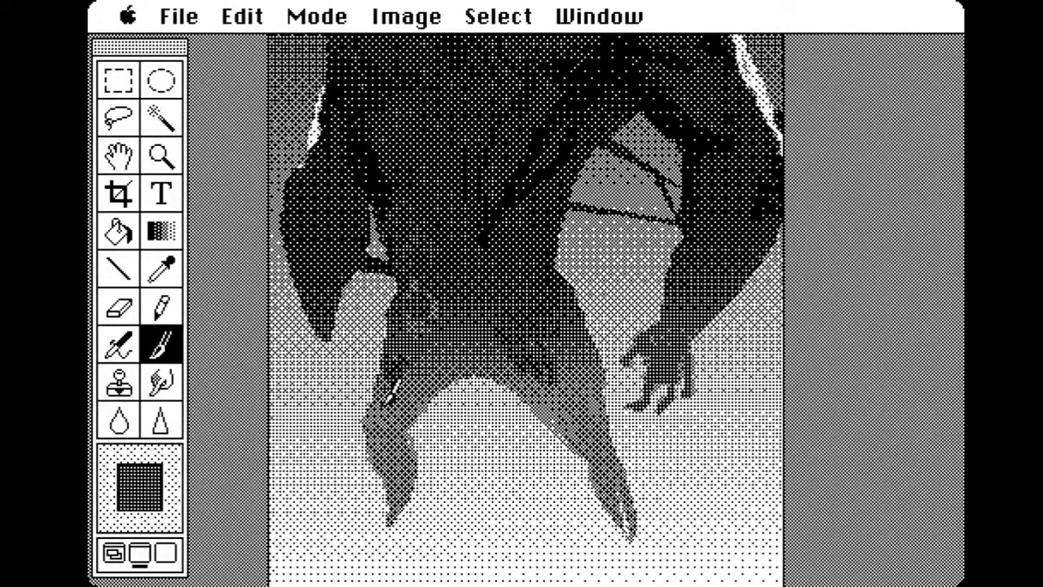
Smudge the shading on the thigh below the waist, beside the newly painted hand
{"action": "left_click", "coordinate": [161, 381]}
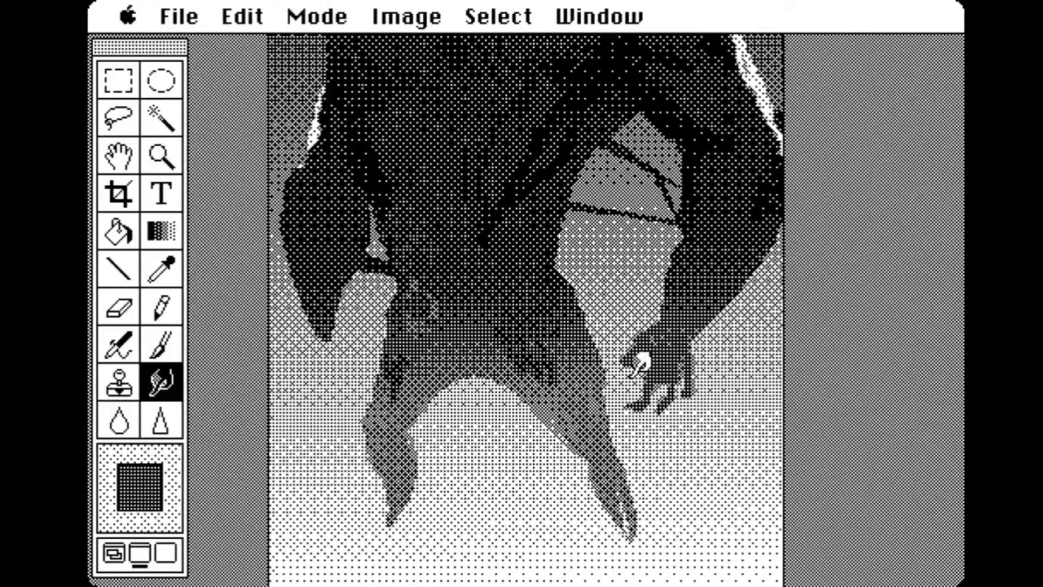
{"action": "mouse_move", "coordinate": [597, 346]}
{"action": "left_mouse_down"}
{"action": "mouse_move", "coordinate": [604, 365]}
{"action": "mouse_move", "coordinate": [596, 322]}
{"action": "left_mouse_up"}
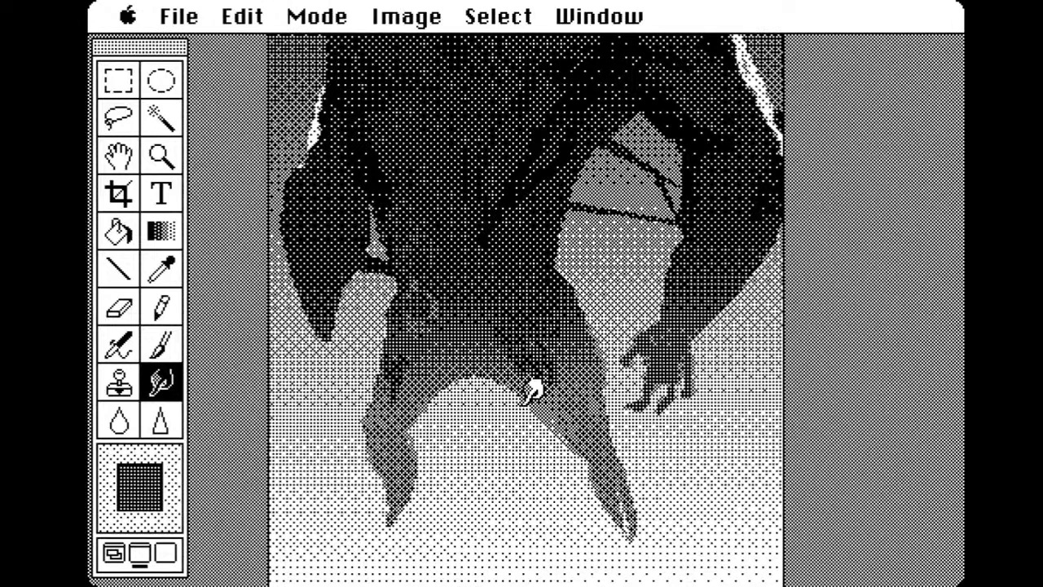
{"action": "left_click_drag", "start_coordinate": [524, 405], "coordinate": [539, 413]}
Smudge the dark shading across the chest and armpit to blend it into the torso
{"action": "left_click_drag", "start_coordinate": [636, 144], "coordinate": [629, 286]}
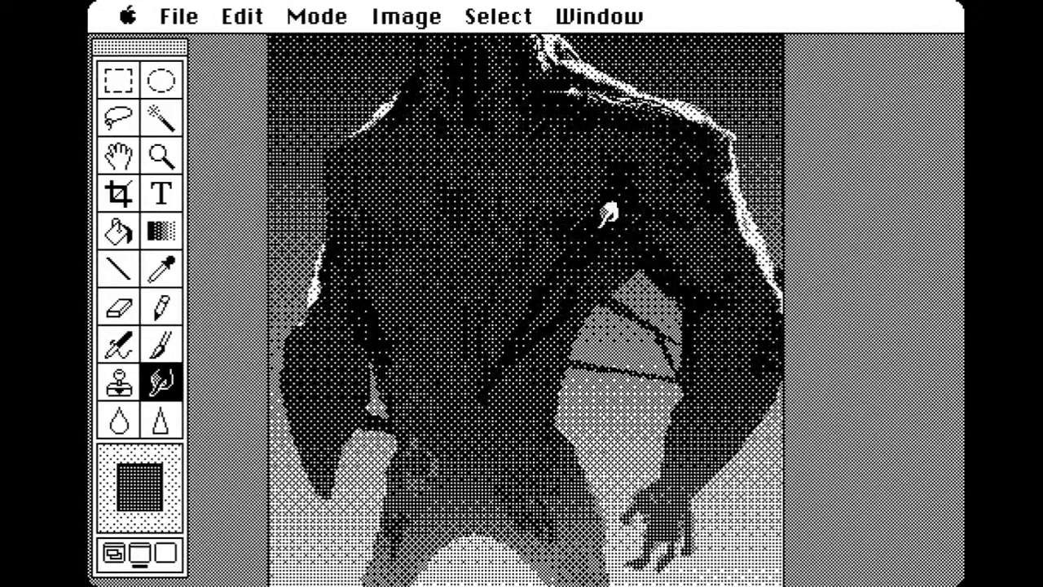
{"action": "left_click_drag", "start_coordinate": [573, 243], "coordinate": [527, 302]}
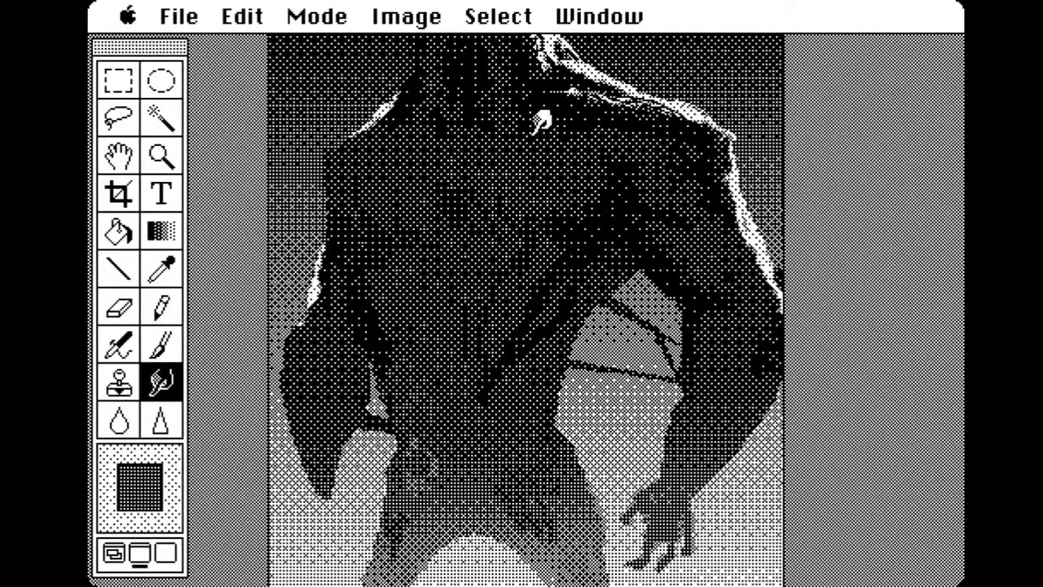
{"action": "mouse_move", "coordinate": [542, 117]}
{"action": "left_mouse_down"}
{"action": "mouse_move", "coordinate": [509, 214]}
{"action": "mouse_move", "coordinate": [505, 261]}
{"action": "left_mouse_up"}
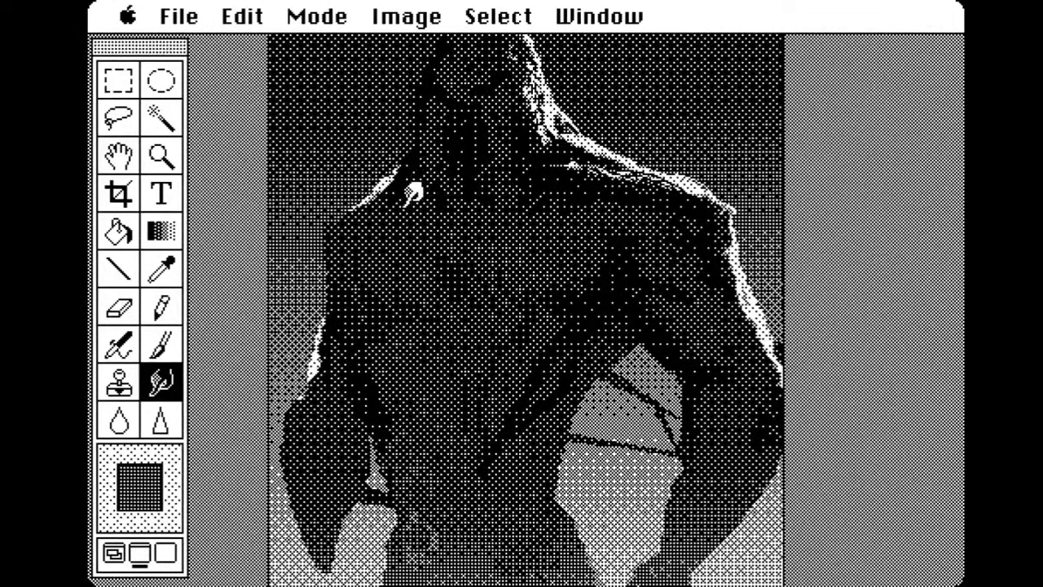
{"action": "left_click_drag", "start_coordinate": [467, 342], "coordinate": [485, 159]}
{"action": "left_click_drag", "start_coordinate": [517, 201], "coordinate": [494, 410]}
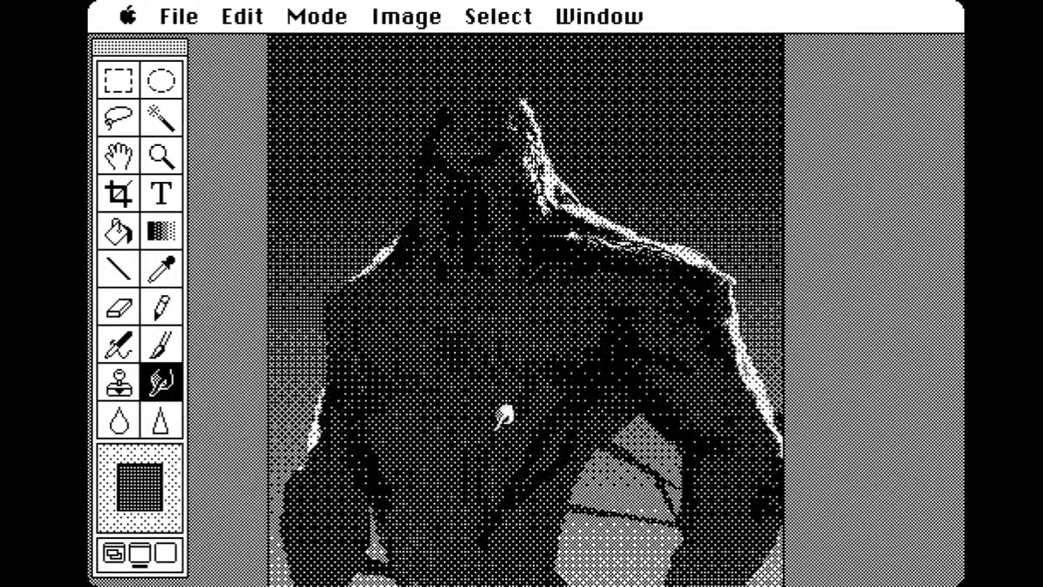
Sample the light gray of the neck highlight and pencil thin rim-light lines from neck to shoulder on both sides
{"action": "left_click", "coordinate": [160, 268]}
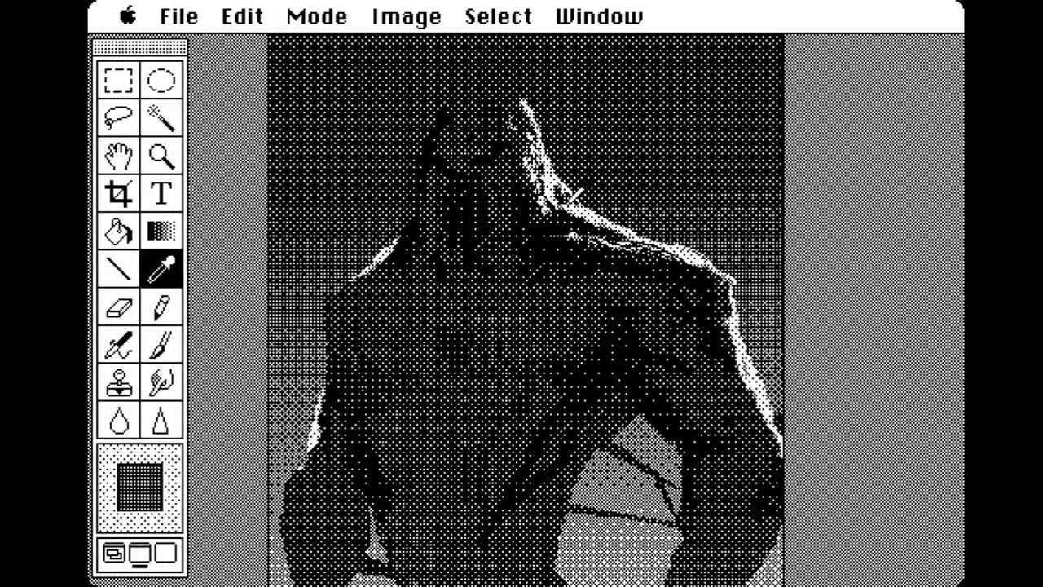
{"action": "left_click", "coordinate": [553, 187]}
{"action": "left_click", "coordinate": [164, 315]}
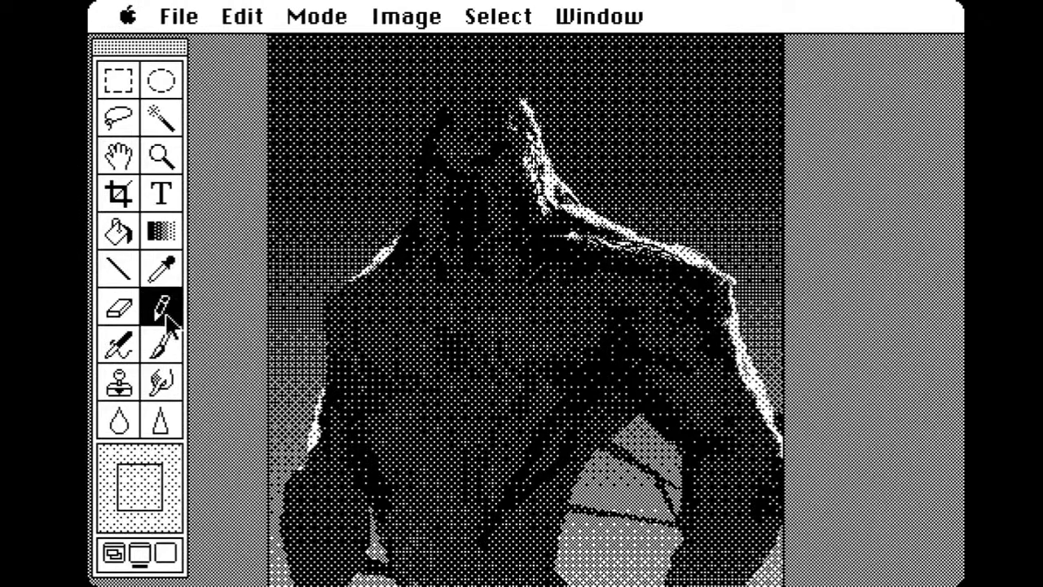
{"action": "left_click_drag", "start_coordinate": [542, 136], "coordinate": [629, 239]}
{"action": "left_click_drag", "start_coordinate": [570, 178], "coordinate": [600, 214]}
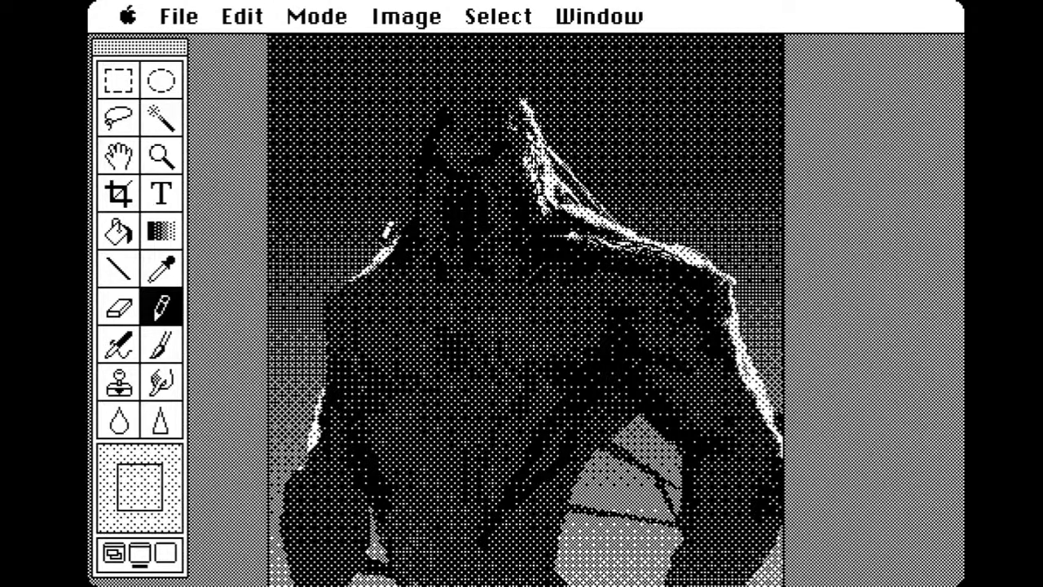
{"action": "left_click_drag", "start_coordinate": [387, 234], "coordinate": [425, 163]}
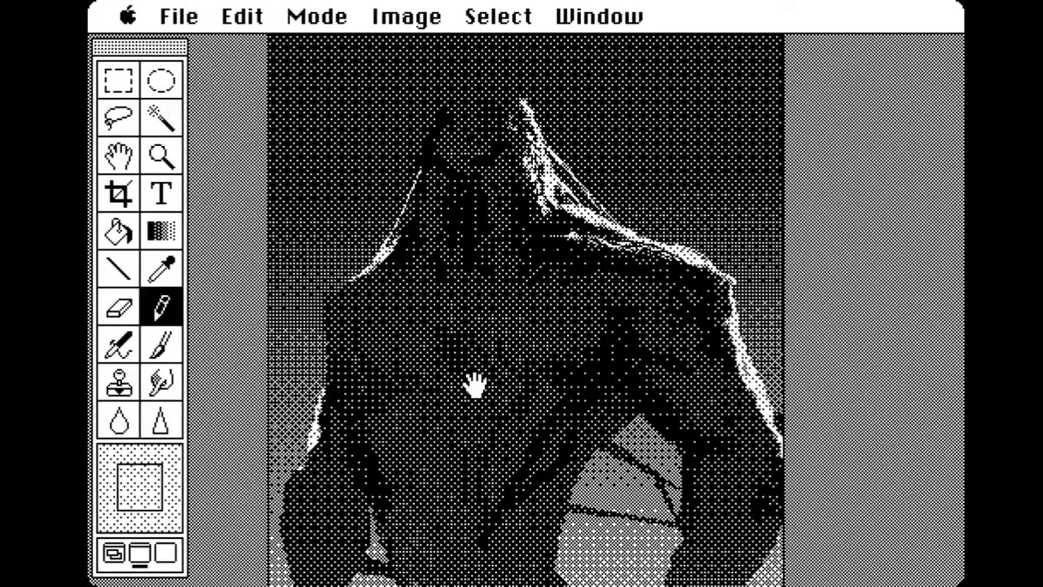
Pencil light gray highlights along the torso edge beside the arm gap, the upper cord and the waist
{"action": "left_click_drag", "start_coordinate": [473, 384], "coordinate": [468, 180]}
{"action": "left_click_drag", "start_coordinate": [579, 277], "coordinate": [603, 240]}
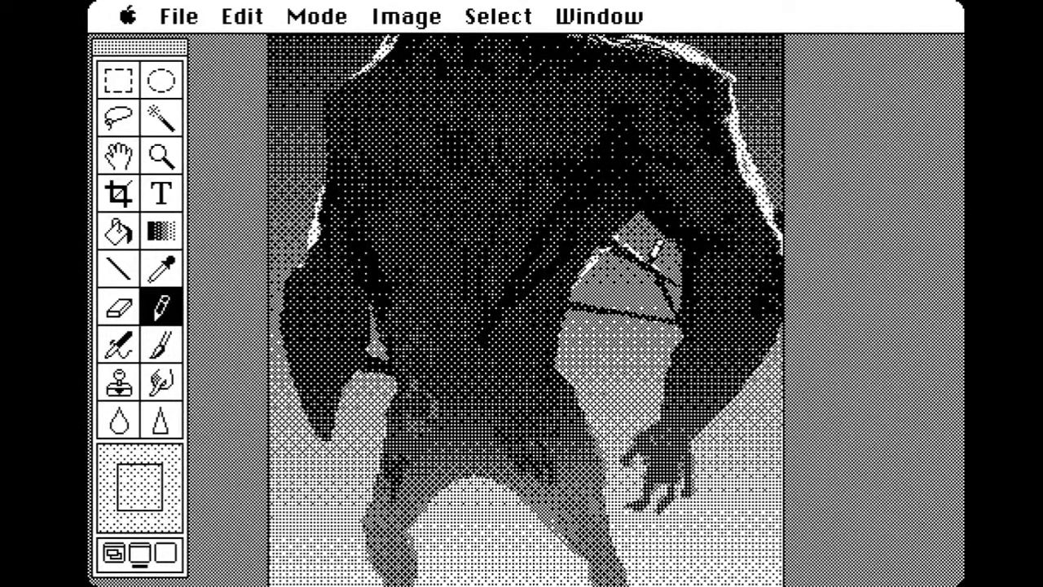
{"action": "left_click_drag", "start_coordinate": [626, 237], "coordinate": [636, 218]}
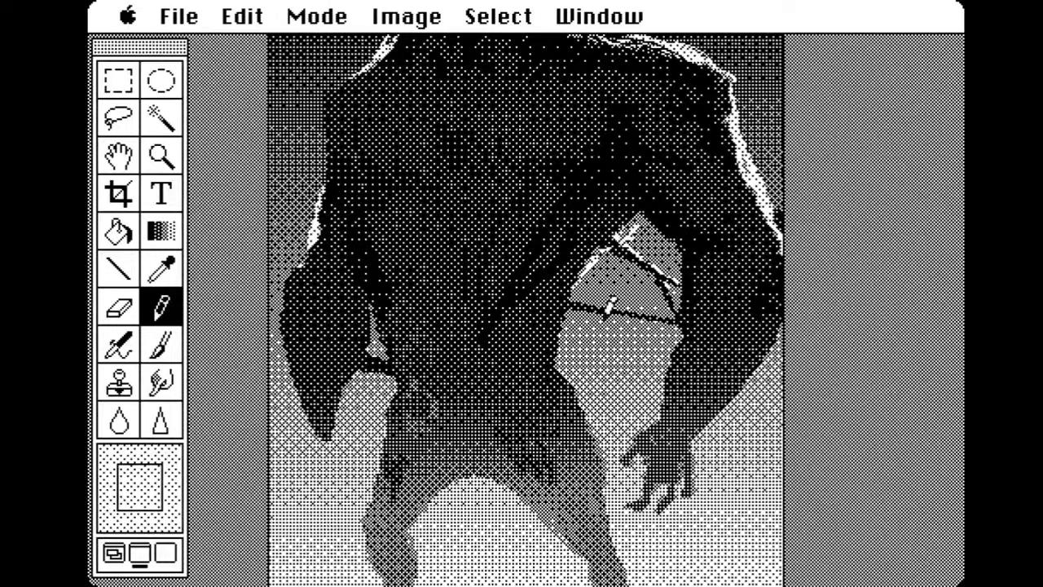
{"action": "left_click_drag", "start_coordinate": [570, 322], "coordinate": [534, 382]}
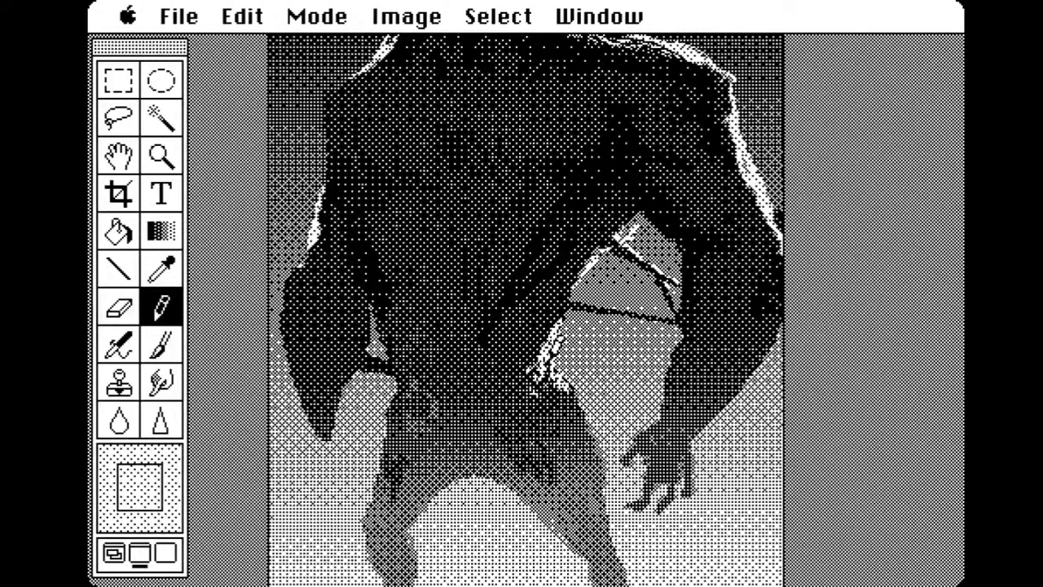
Pencil light gray rim highlights along the outer forearm and the outer fingers of the painted hand
{"action": "left_click_drag", "start_coordinate": [597, 326], "coordinate": [601, 242]}
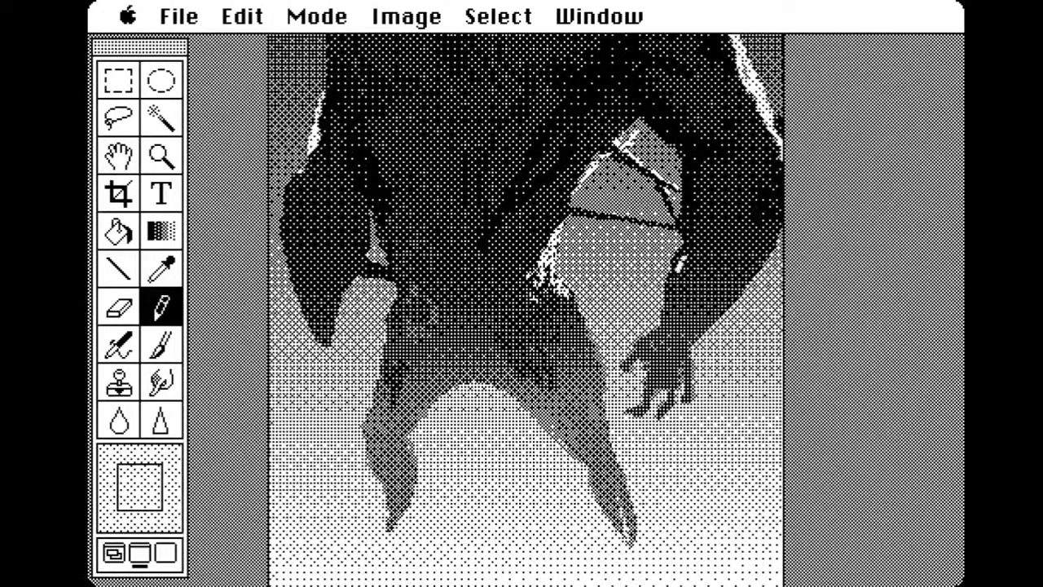
{"action": "left_click_drag", "start_coordinate": [720, 306], "coordinate": [779, 251]}
{"action": "left_click_drag", "start_coordinate": [692, 330], "coordinate": [686, 383]}
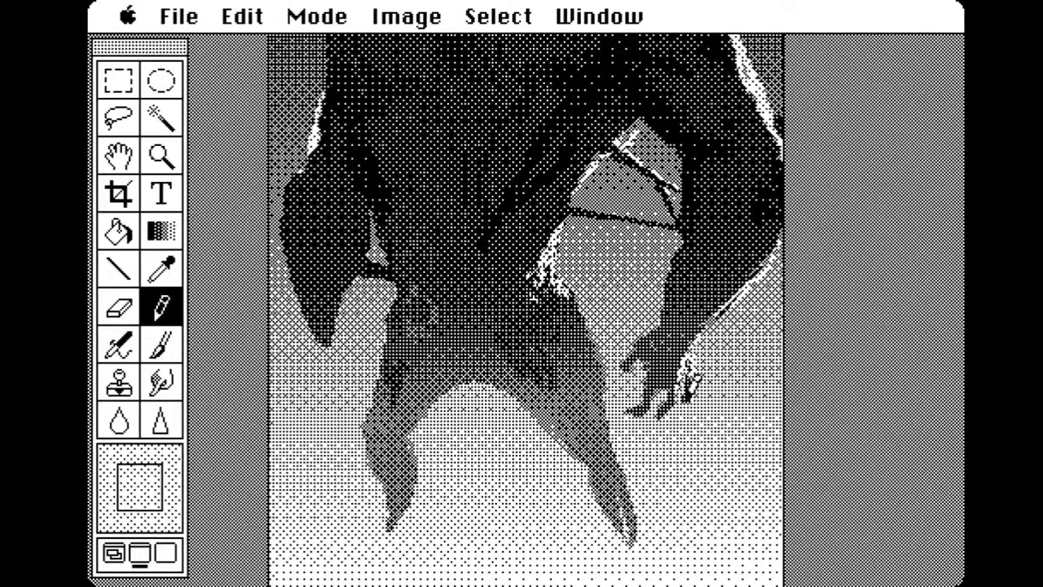
Sample the dark gray of the opposite forearm and paint its hand and fingers with the pencil and paintbrush
{"action": "left_click_drag", "start_coordinate": [426, 431], "coordinate": [431, 415]}
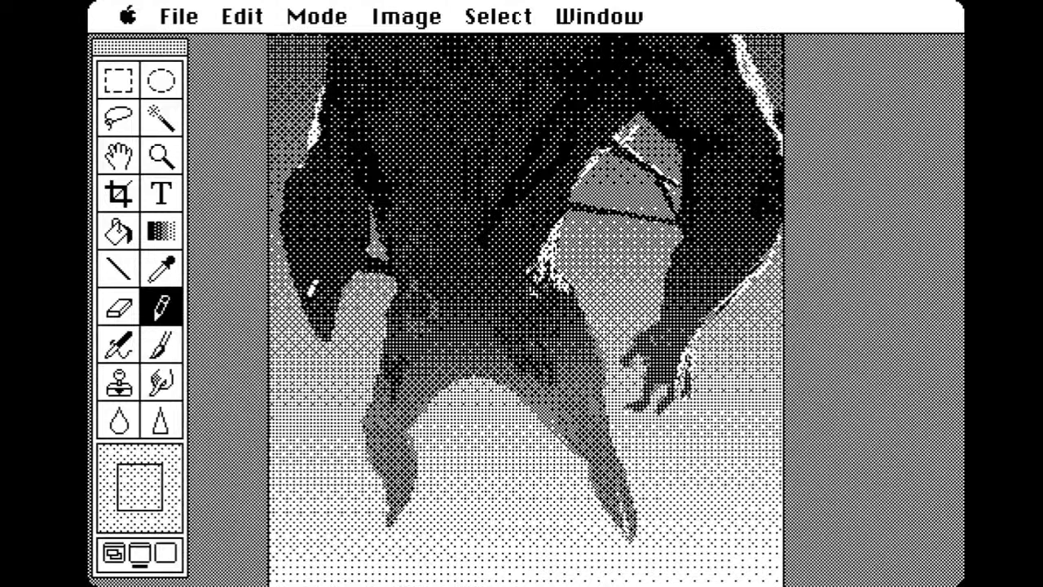
{"action": "left_click", "coordinate": [334, 308], "text": "alt"}
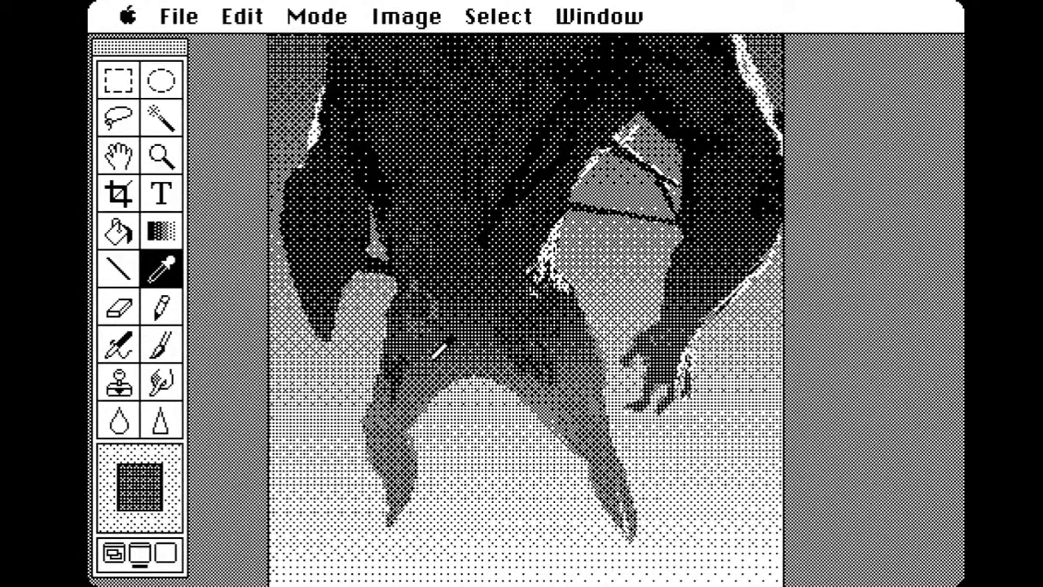
{"action": "left_click", "coordinate": [164, 304]}
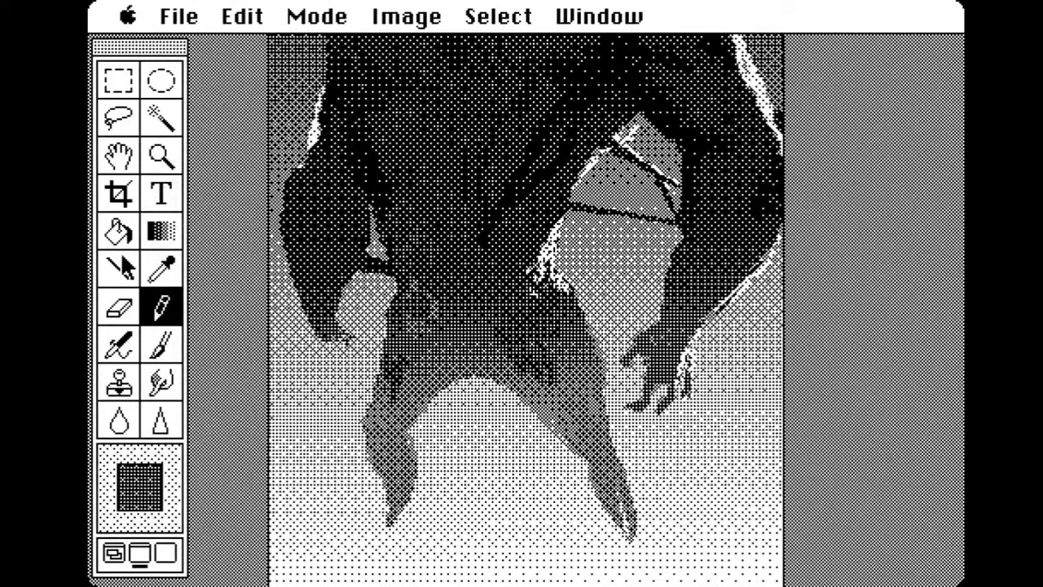
{"action": "left_click", "coordinate": [161, 344]}
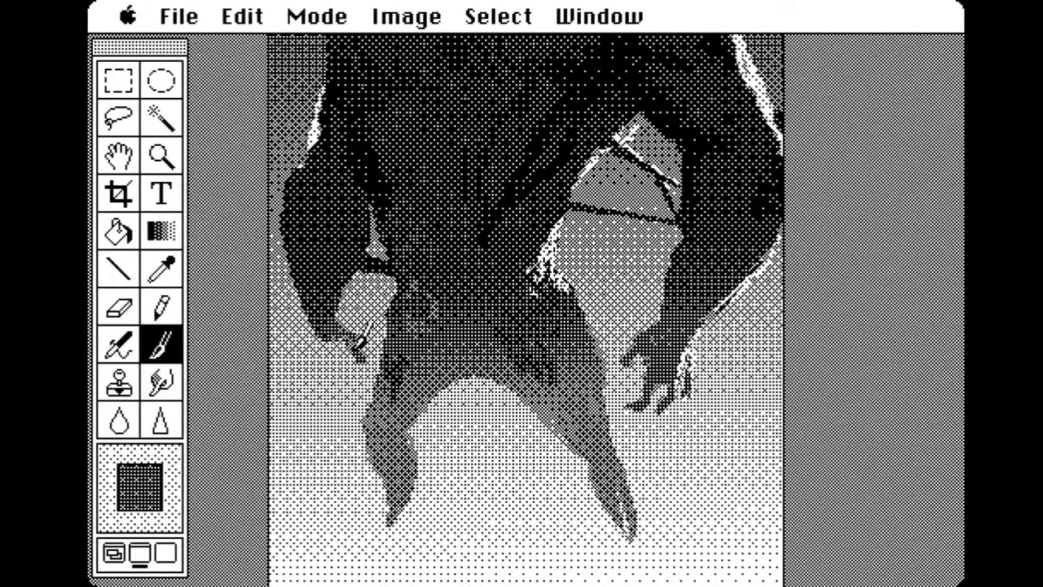
{"action": "mouse_move", "coordinate": [329, 373]}
{"action": "left_mouse_down"}
{"action": "mouse_move", "coordinate": [340, 390]}
{"action": "mouse_move", "coordinate": [334, 350]}
{"action": "mouse_move", "coordinate": [336, 383]}
{"action": "mouse_move", "coordinate": [375, 388]}
{"action": "left_mouse_up"}
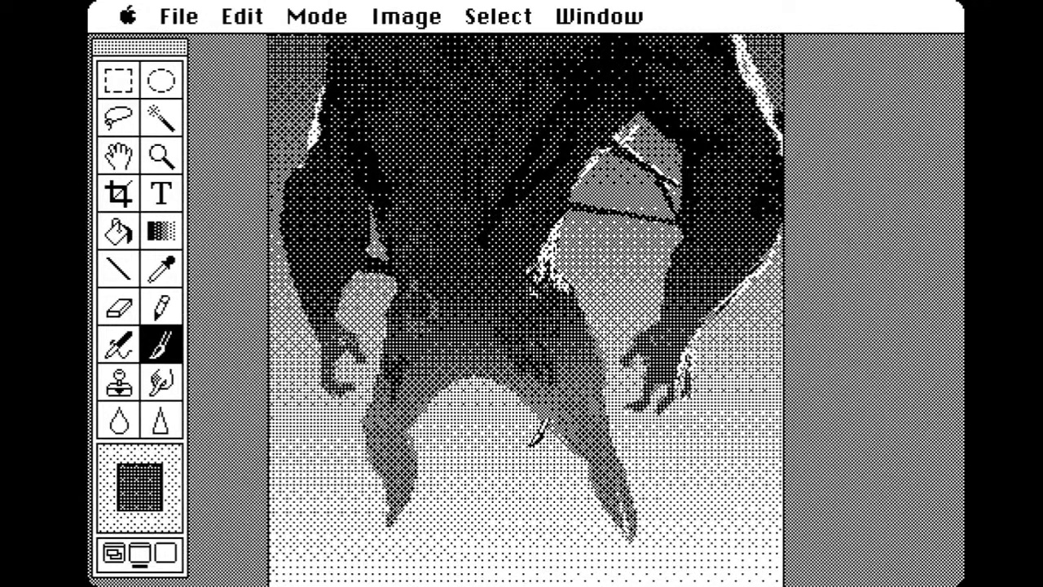
Sample the mid-gray of the lower leg and paint feet with toes on both legs using the paintbrush
{"action": "left_click", "coordinate": [160, 276]}
{"action": "left_click", "coordinate": [409, 486]}
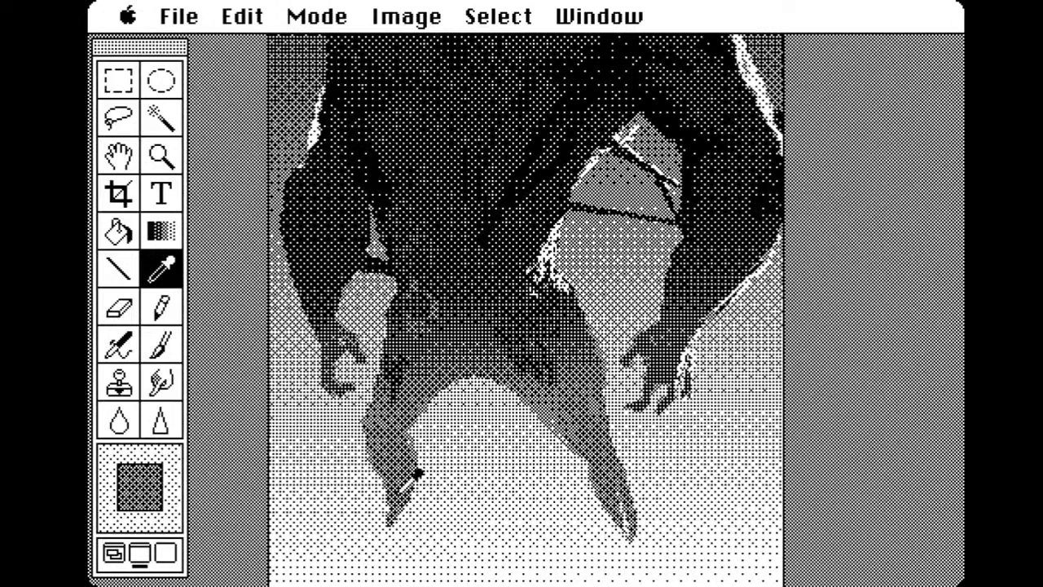
{"action": "left_click", "coordinate": [161, 345]}
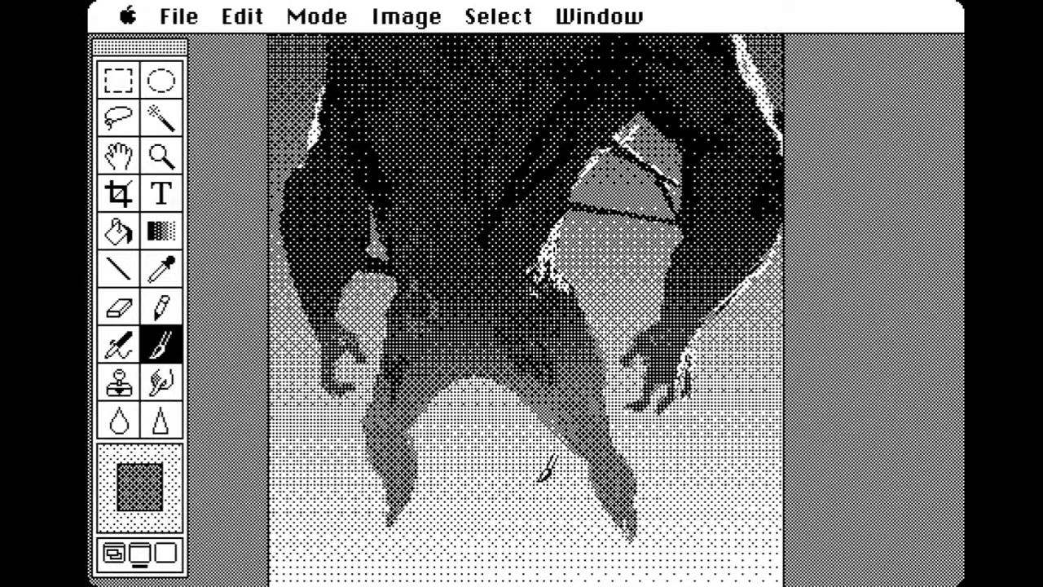
{"action": "mouse_move", "coordinate": [384, 517]}
{"action": "left_mouse_down"}
{"action": "mouse_move", "coordinate": [337, 540]}
{"action": "mouse_move", "coordinate": [395, 534]}
{"action": "mouse_move", "coordinate": [369, 531]}
{"action": "mouse_move", "coordinate": [393, 517]}
{"action": "left_mouse_up"}
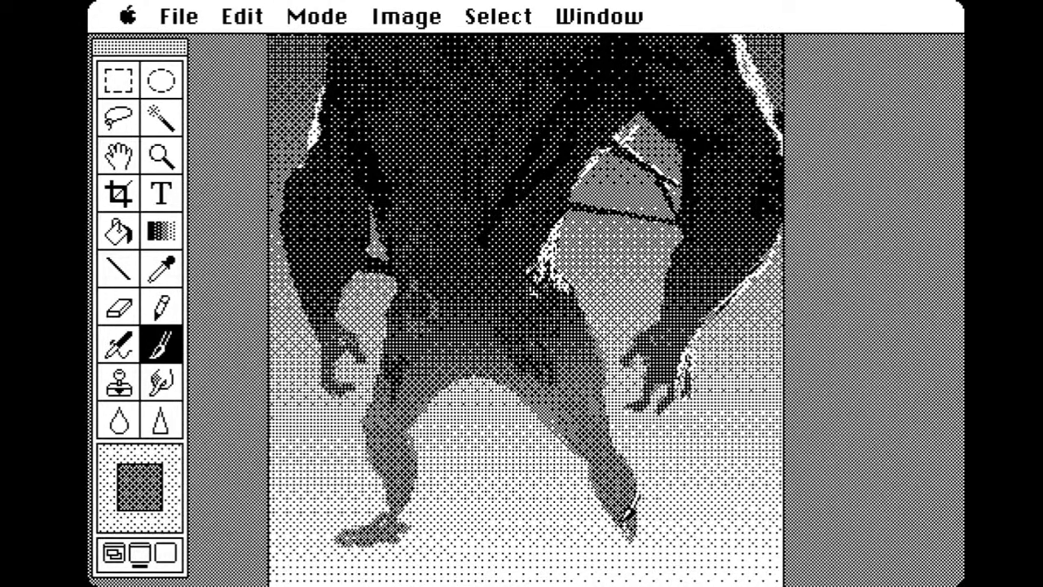
{"action": "mouse_move", "coordinate": [624, 531]}
{"action": "left_mouse_down"}
{"action": "mouse_move", "coordinate": [645, 528]}
{"action": "mouse_move", "coordinate": [664, 544]}
{"action": "mouse_move", "coordinate": [642, 528]}
{"action": "mouse_move", "coordinate": [626, 548]}
{"action": "mouse_move", "coordinate": [664, 541]}
{"action": "left_mouse_up"}
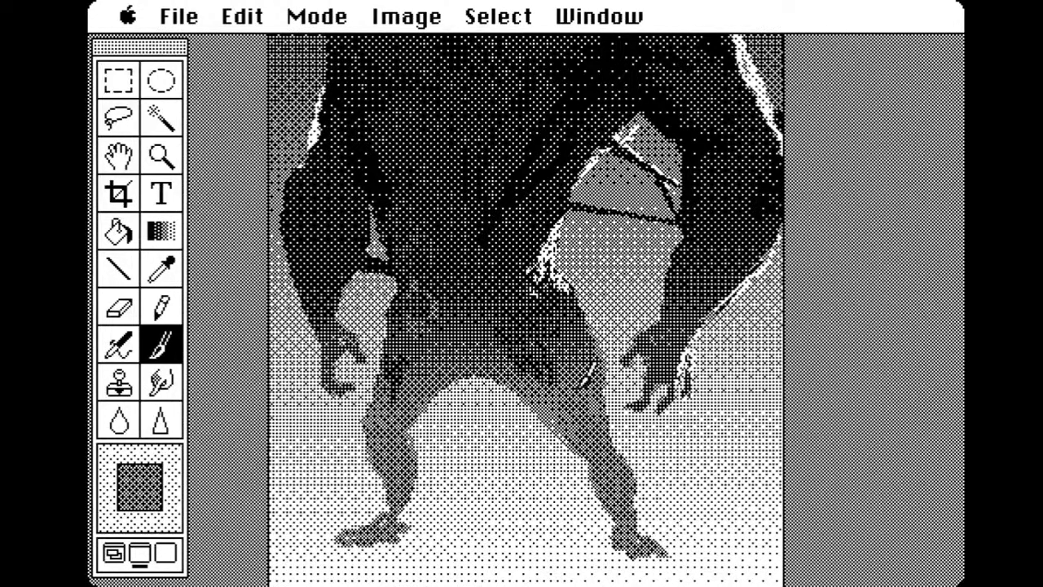
Sample a near-black from the figure and paint darker muscle shading on the shoulder and across the torso
{"action": "left_click", "coordinate": [164, 273]}
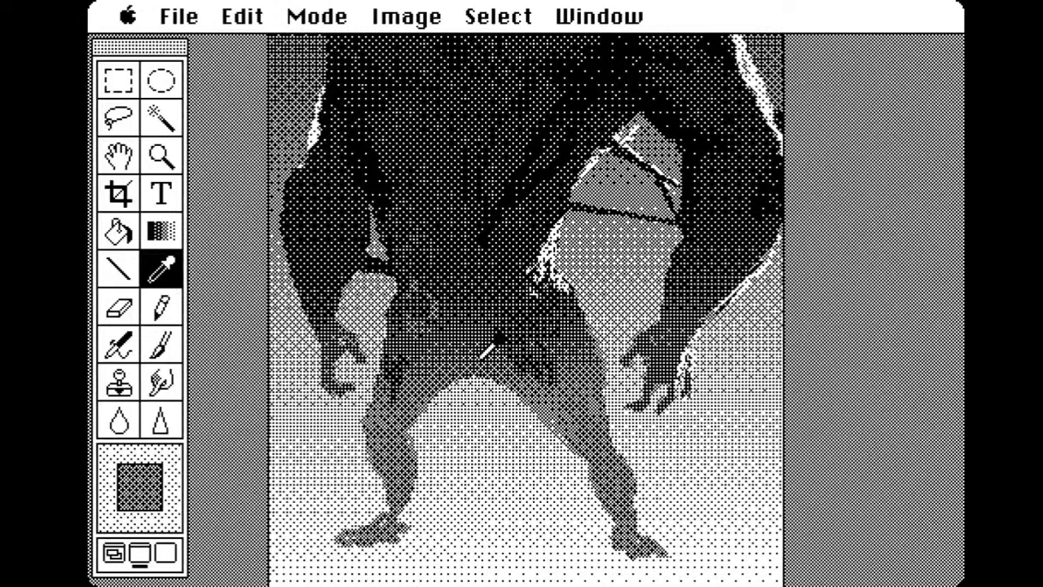
{"action": "left_click", "coordinate": [161, 308]}
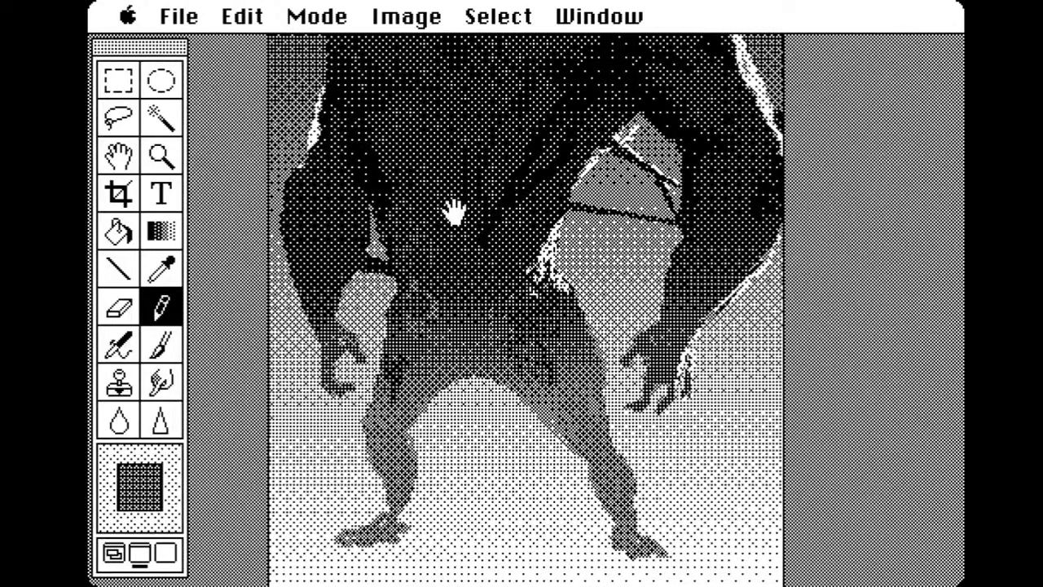
{"action": "left_click_drag", "start_coordinate": [454, 209], "coordinate": [470, 489]}
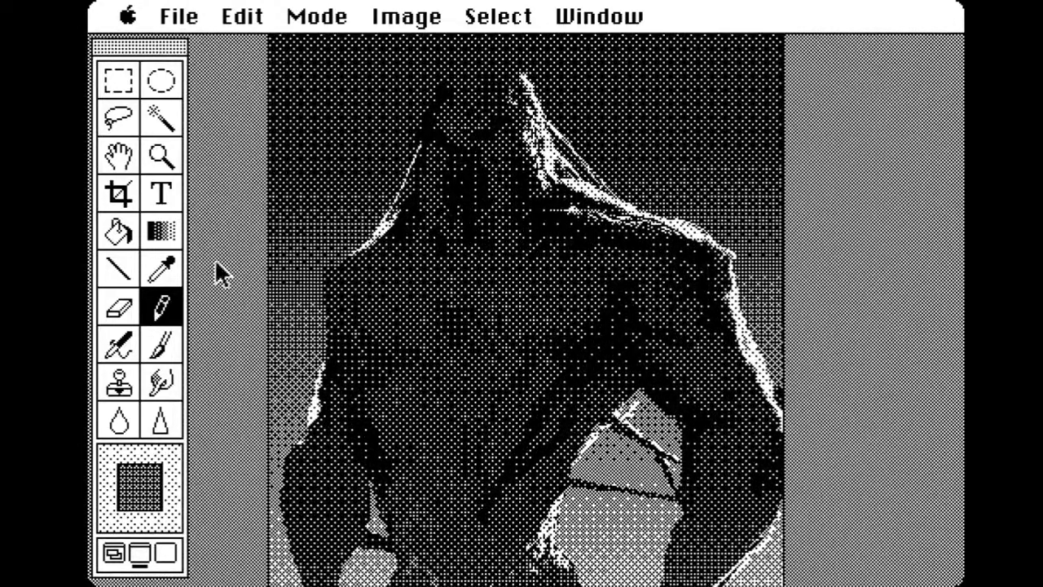
{"action": "key", "text": "alt"}
{"action": "left_click_drag", "start_coordinate": [405, 227], "coordinate": [378, 259]}
{"action": "mouse_move", "coordinate": [409, 221]}
{"action": "left_mouse_down"}
{"action": "mouse_move", "coordinate": [346, 261]}
{"action": "mouse_move", "coordinate": [352, 280]}
{"action": "left_mouse_up"}
{"action": "left_click", "coordinate": [162, 348]}
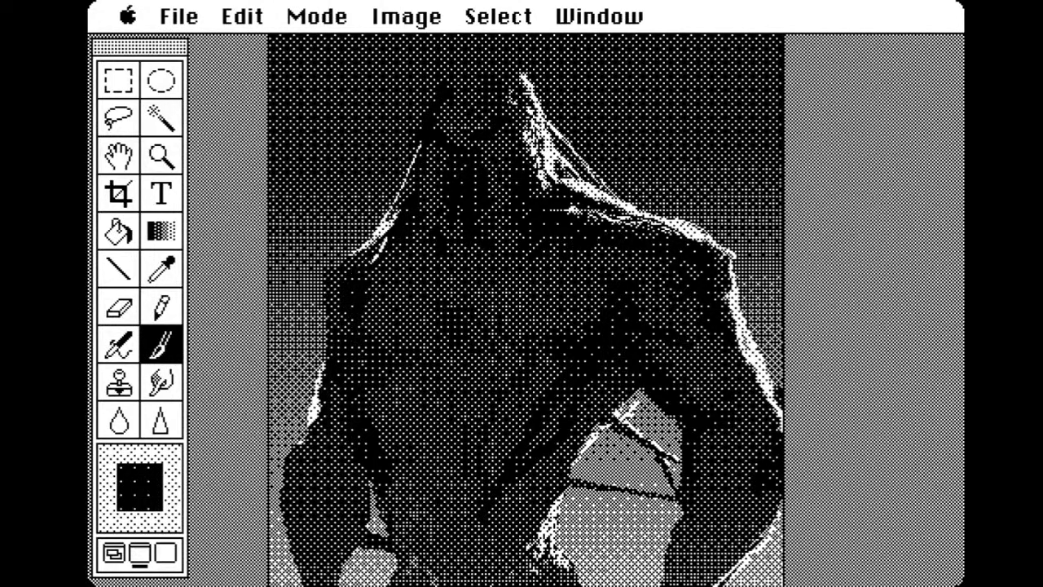
{"action": "left_click_drag", "start_coordinate": [624, 282], "coordinate": [587, 288]}
Paint near-black muscle shading on the rim-lit forearm, then blend its inner side with dark gray sampled near the wrist
{"action": "mouse_move", "coordinate": [408, 401]}
{"action": "left_mouse_down"}
{"action": "mouse_move", "coordinate": [424, 456]}
{"action": "mouse_move", "coordinate": [435, 216]}
{"action": "left_mouse_up"}
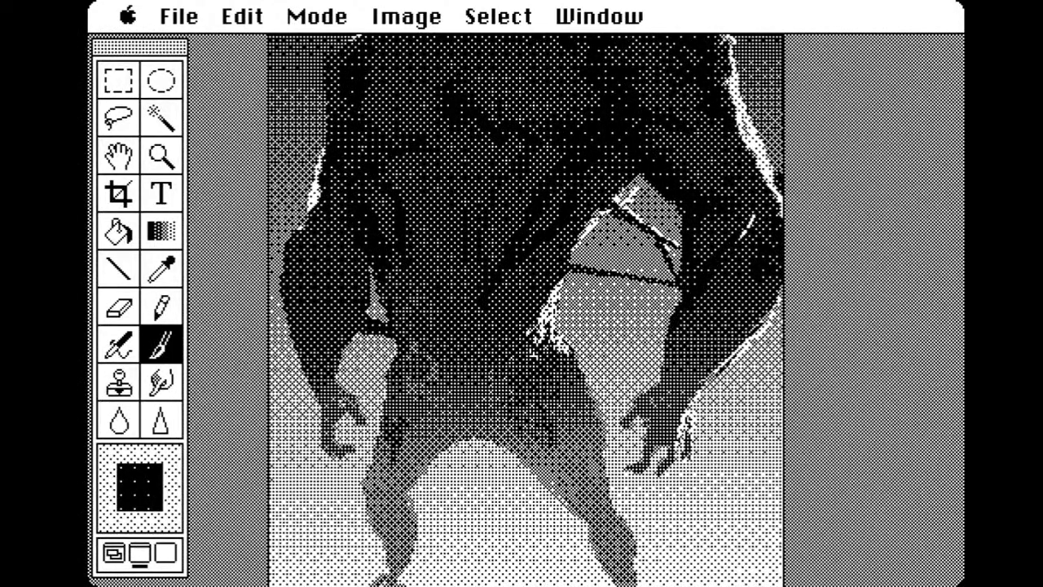
{"action": "mouse_move", "coordinate": [762, 303]}
{"action": "left_mouse_down"}
{"action": "mouse_move", "coordinate": [734, 342]}
{"action": "mouse_move", "coordinate": [684, 359]}
{"action": "mouse_move", "coordinate": [738, 302]}
{"action": "mouse_move", "coordinate": [709, 347]}
{"action": "mouse_move", "coordinate": [721, 342]}
{"action": "left_mouse_up"}
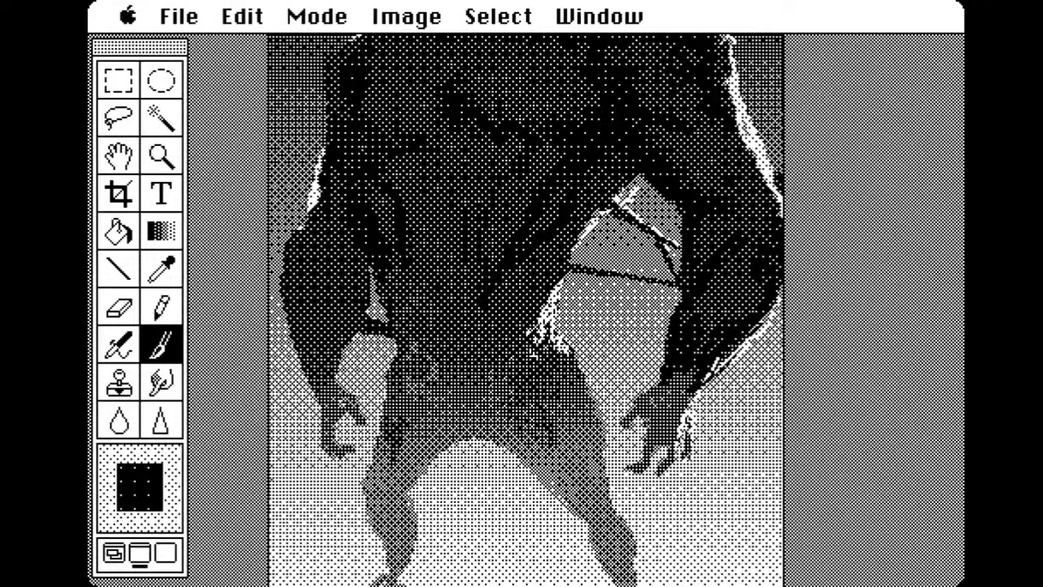
{"action": "left_click", "coordinate": [162, 268]}
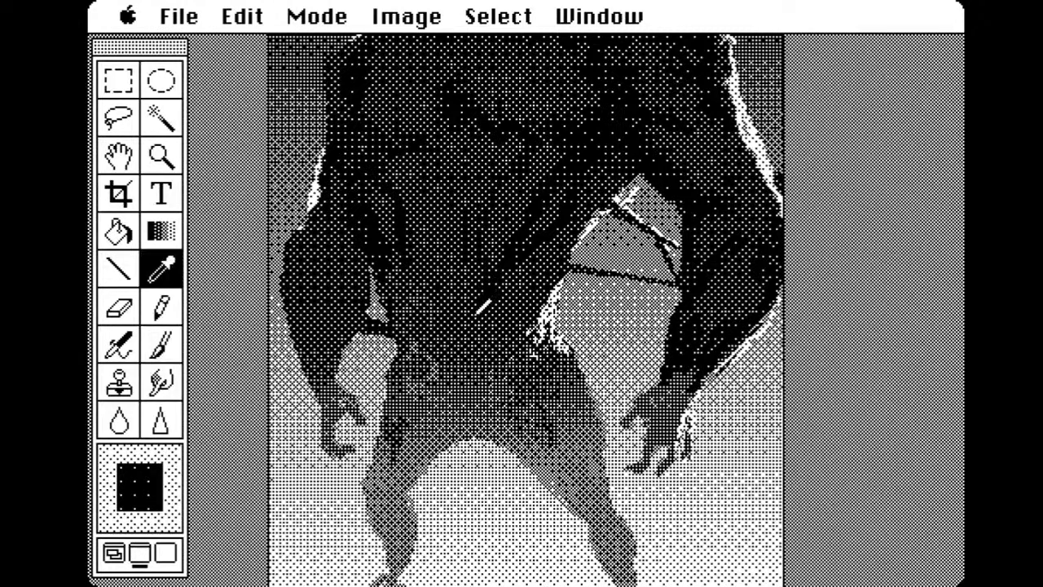
{"action": "left_click", "coordinate": [676, 389]}
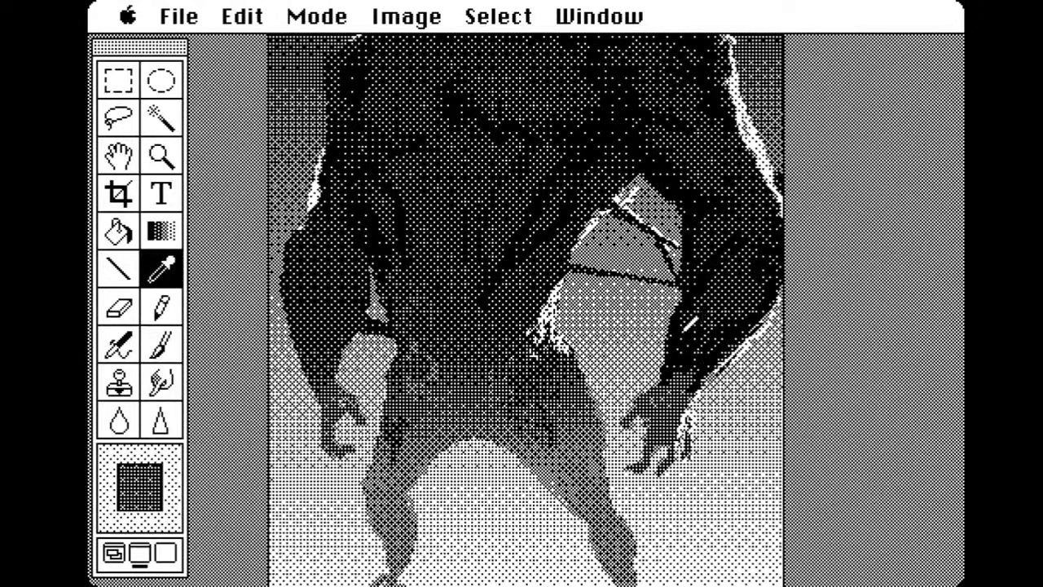
{"action": "left_click", "coordinate": [161, 347]}
{"action": "mouse_move", "coordinate": [709, 338]}
{"action": "left_mouse_down"}
{"action": "mouse_move", "coordinate": [745, 307]}
{"action": "mouse_move", "coordinate": [704, 291]}
{"action": "mouse_move", "coordinate": [688, 350]}
{"action": "mouse_move", "coordinate": [706, 307]}
{"action": "mouse_move", "coordinate": [691, 341]}
{"action": "left_mouse_up"}
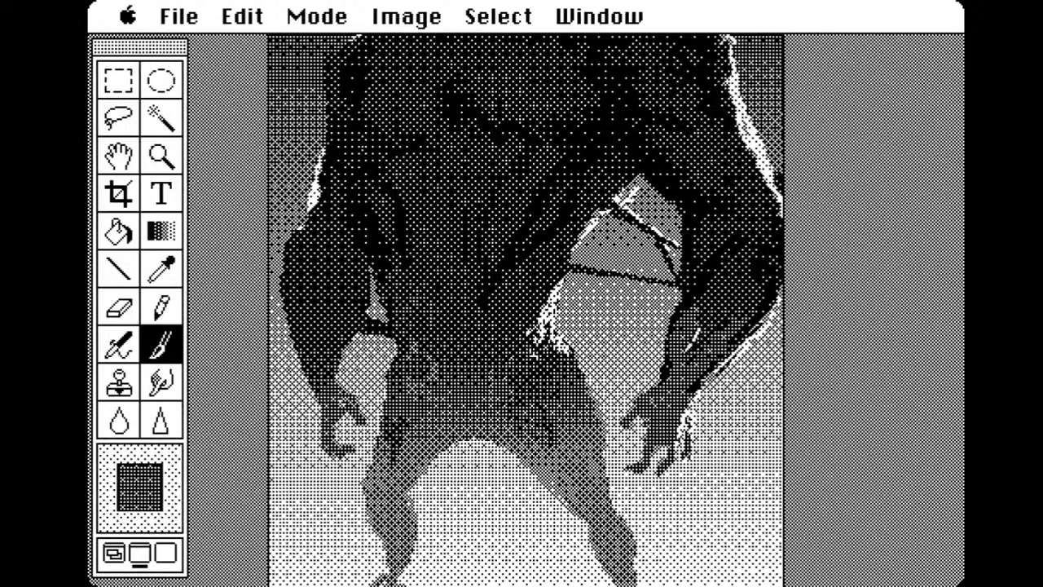
Examine the full figure at reduced zoom and its head and neck up close
{"action": "double_click", "coordinate": [149, 161]}
{"action": "left_click", "coordinate": [517, 237], "text": "alt"}
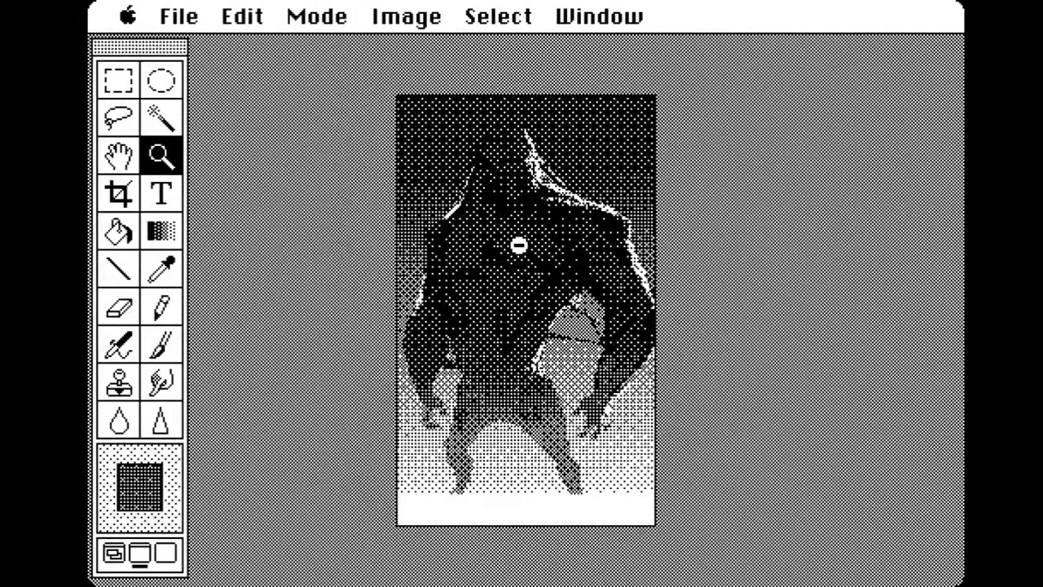
{"action": "left_click", "coordinate": [562, 335]}
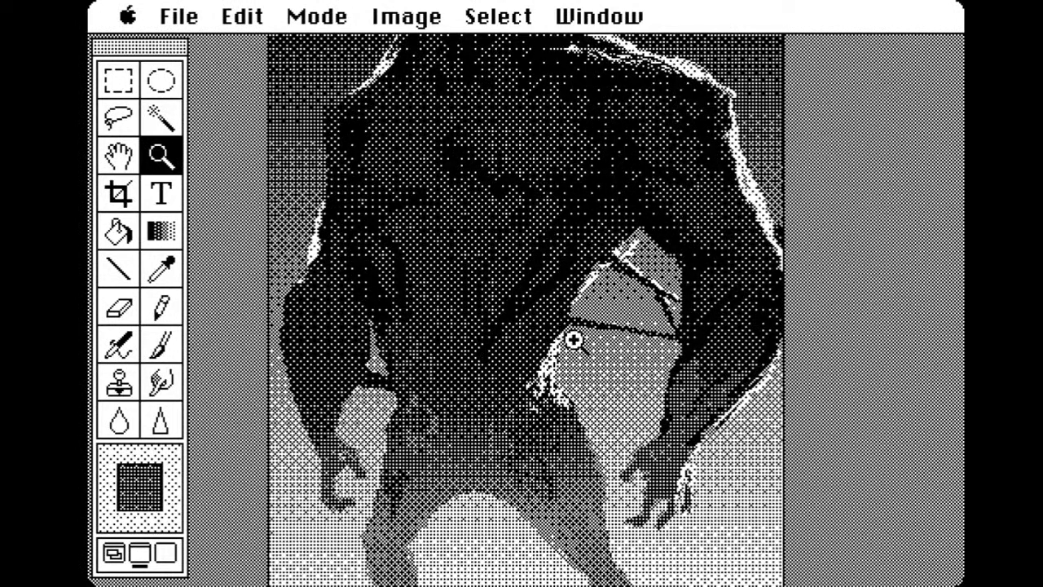
{"action": "left_click", "coordinate": [605, 330], "text": "alt"}
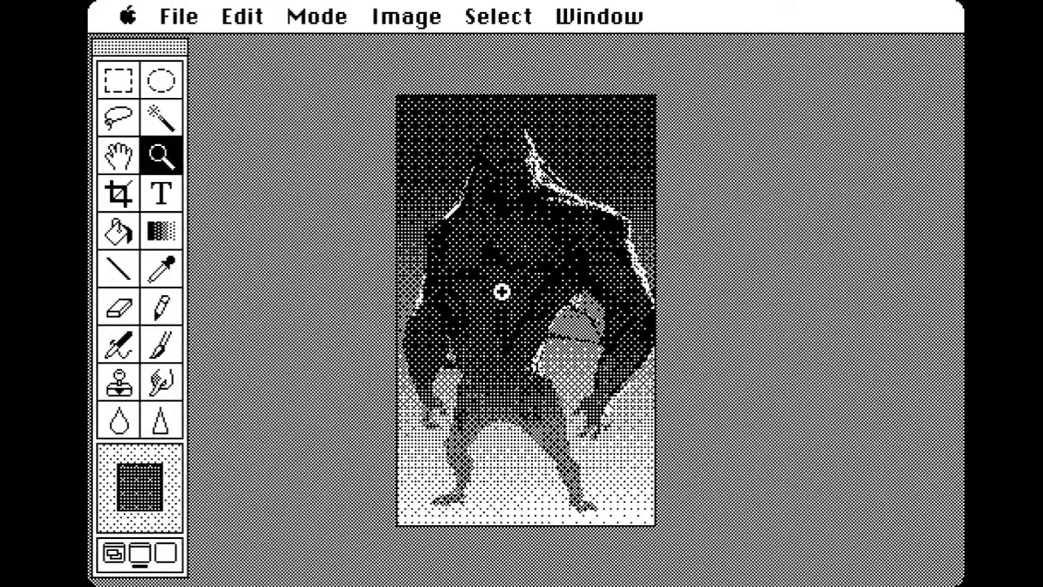
{"action": "left_click", "coordinate": [516, 259]}
{"action": "left_click", "coordinate": [475, 140]}
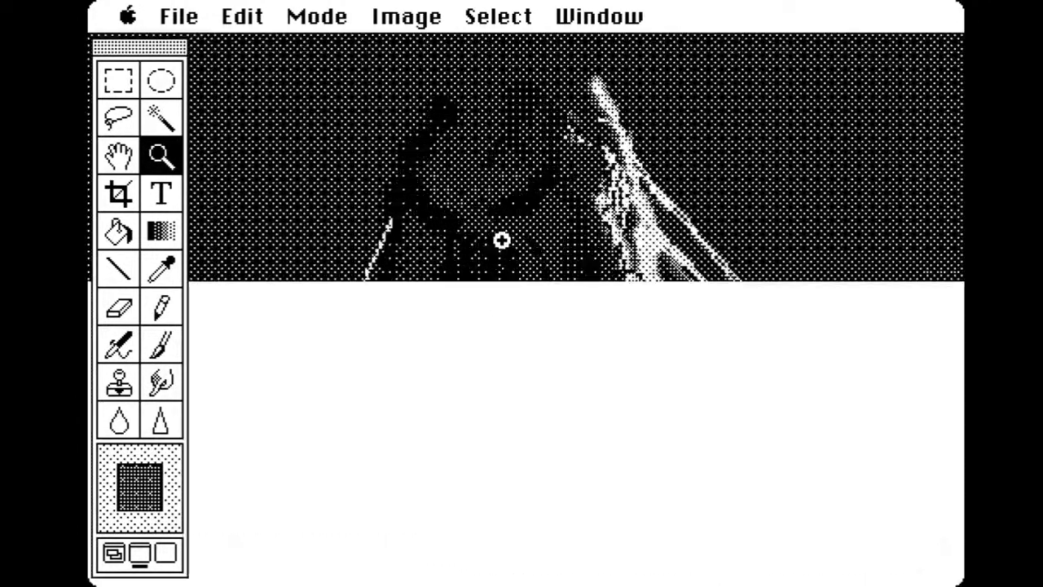
{"action": "left_click", "coordinate": [503, 319], "text": "alt"}
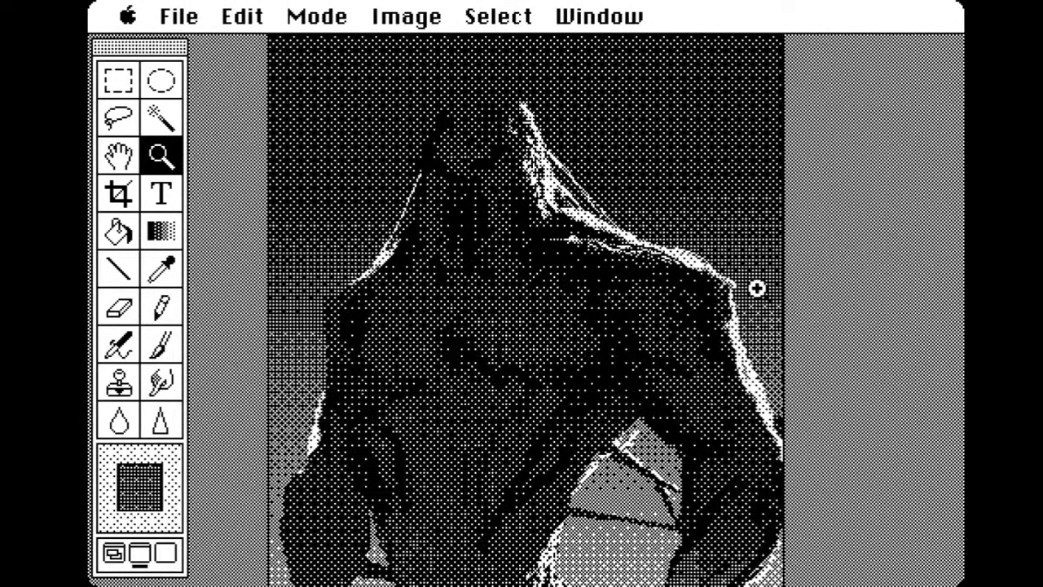
Save the image under the name creature in Photoshop format
{"action": "left_click", "coordinate": [177, 18]}
{"action": "left_click_drag", "start_coordinate": [178, 18], "coordinate": [216, 218]}
{"action": "left_click", "coordinate": [373, 367]}
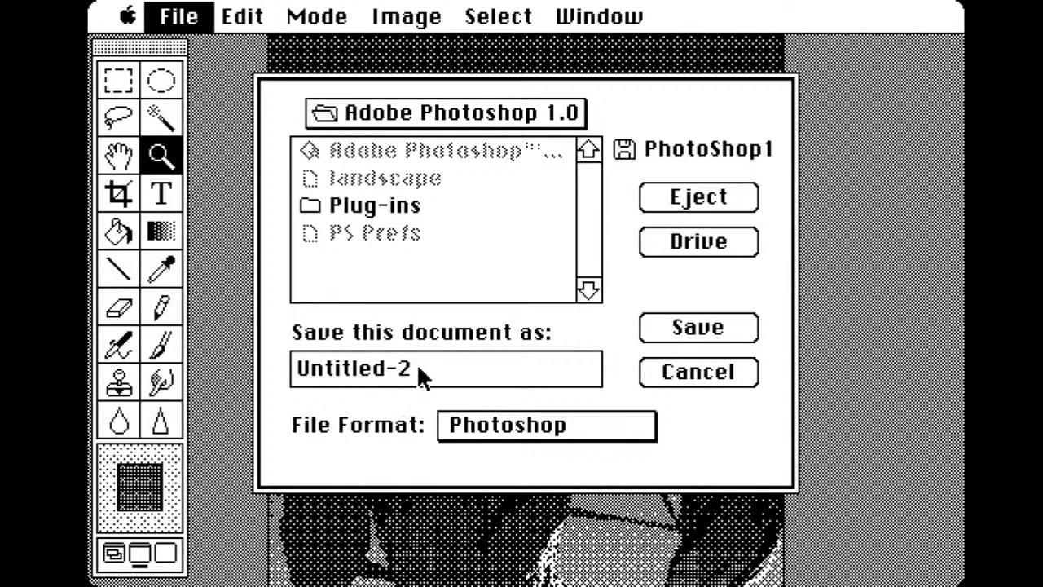
{"action": "left_click_drag", "start_coordinate": [418, 368], "coordinate": [276, 372]}
{"action": "type", "text": "cre"}
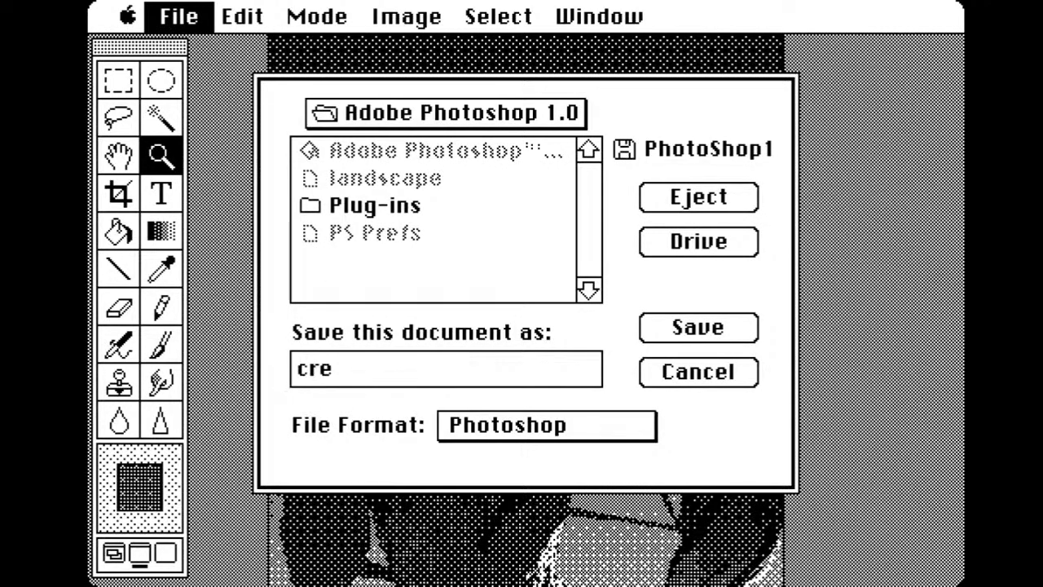
{"action": "type", "text": "ature"}
{"action": "key", "text": "Return"}
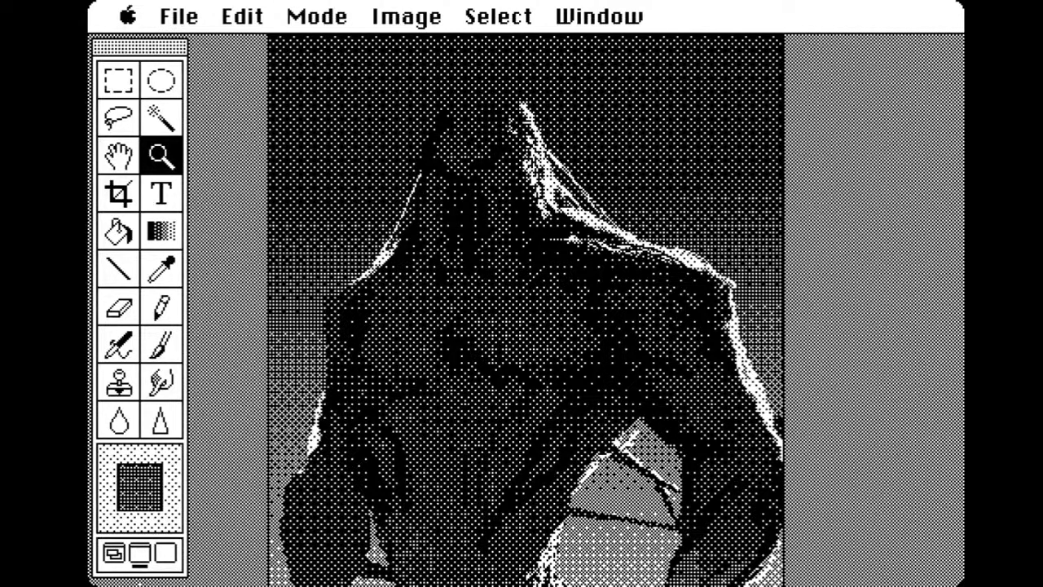
Sample near-black from the darker shoulder and paint its outer bulge and the inner arm edge by the cords
{"action": "left_click", "coordinate": [169, 346]}
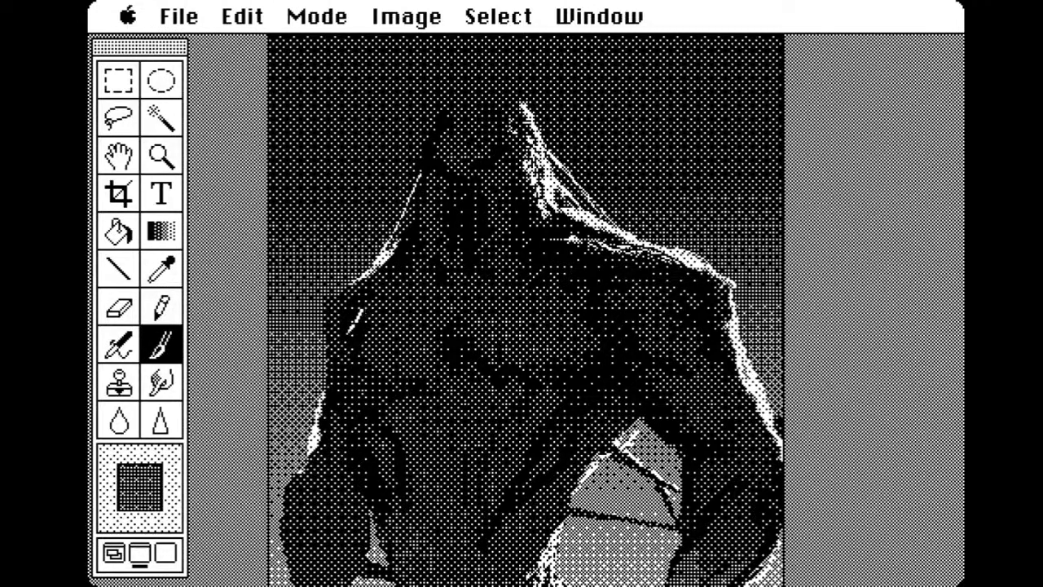
{"action": "left_click", "coordinate": [349, 328], "text": "alt"}
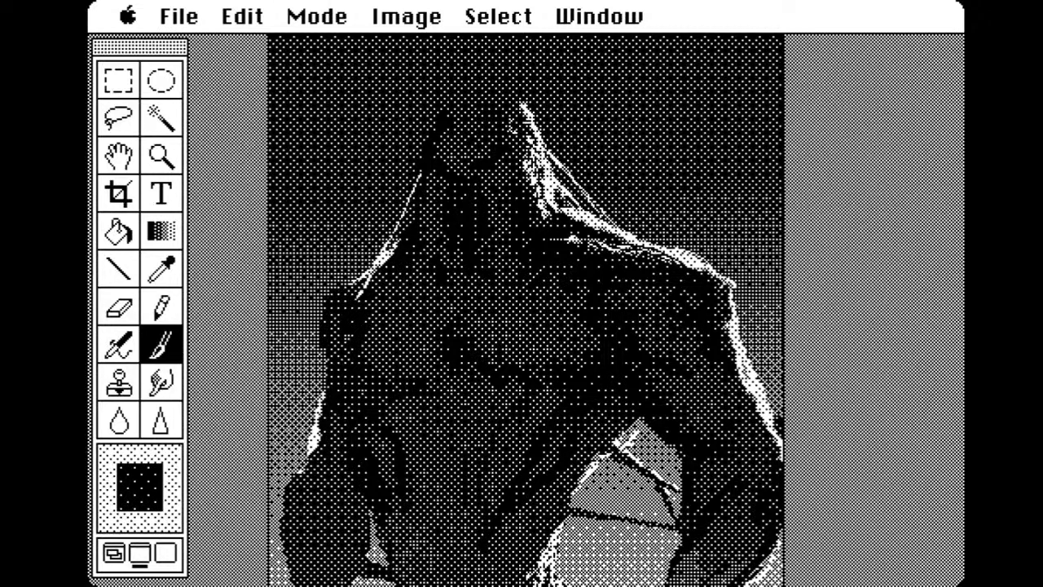
{"action": "mouse_move", "coordinate": [389, 445]}
{"action": "left_mouse_down"}
{"action": "mouse_move", "coordinate": [396, 321]}
{"action": "mouse_move", "coordinate": [371, 269]}
{"action": "left_mouse_up"}
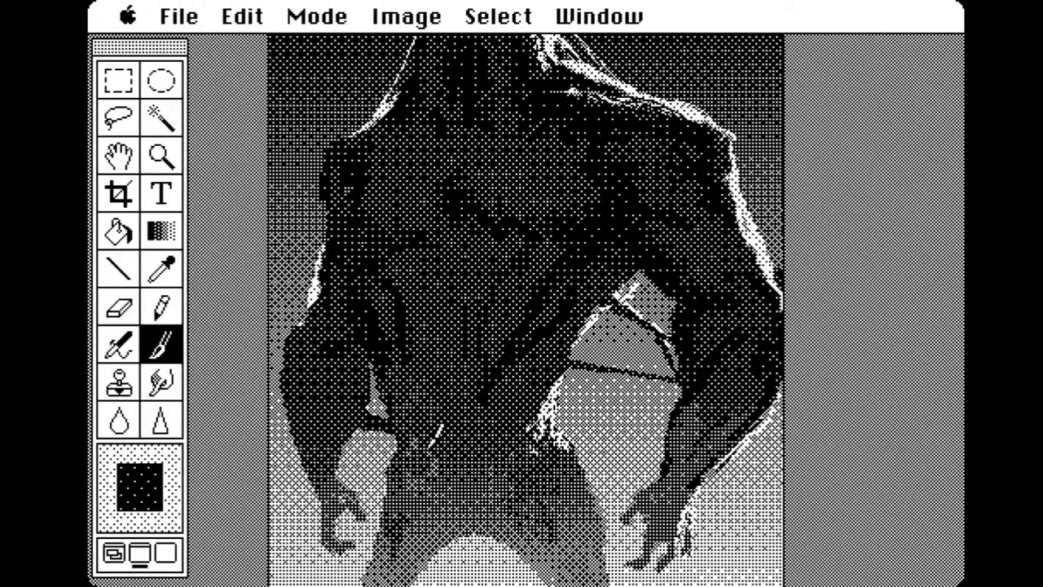
{"action": "left_click_drag", "start_coordinate": [433, 263], "coordinate": [440, 389]}
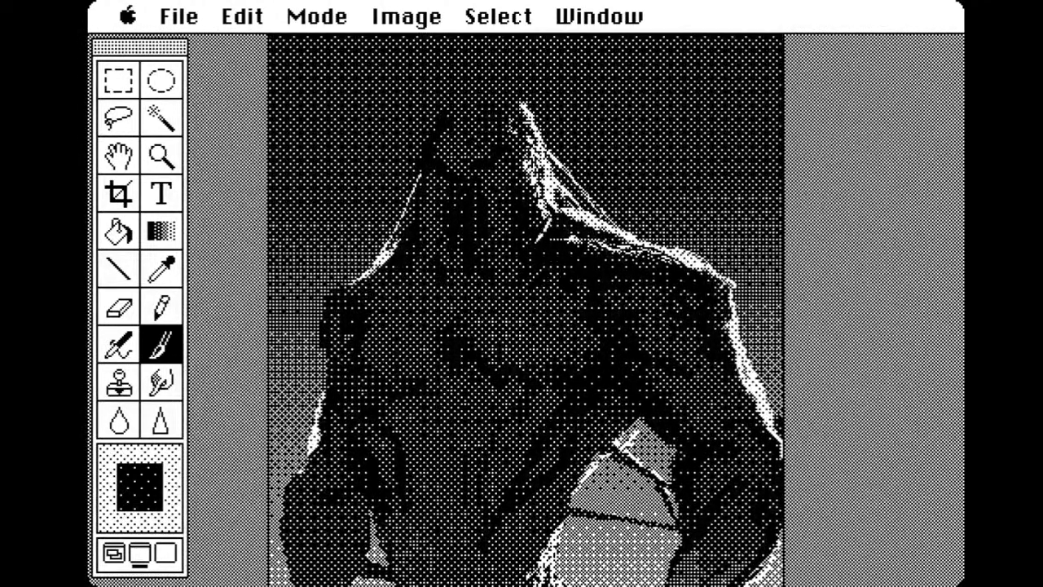
Sample light gray from the neck highlight and pencil rim-light lines on the shoulder, upper arm and top of the head
{"action": "left_click", "coordinate": [162, 272]}
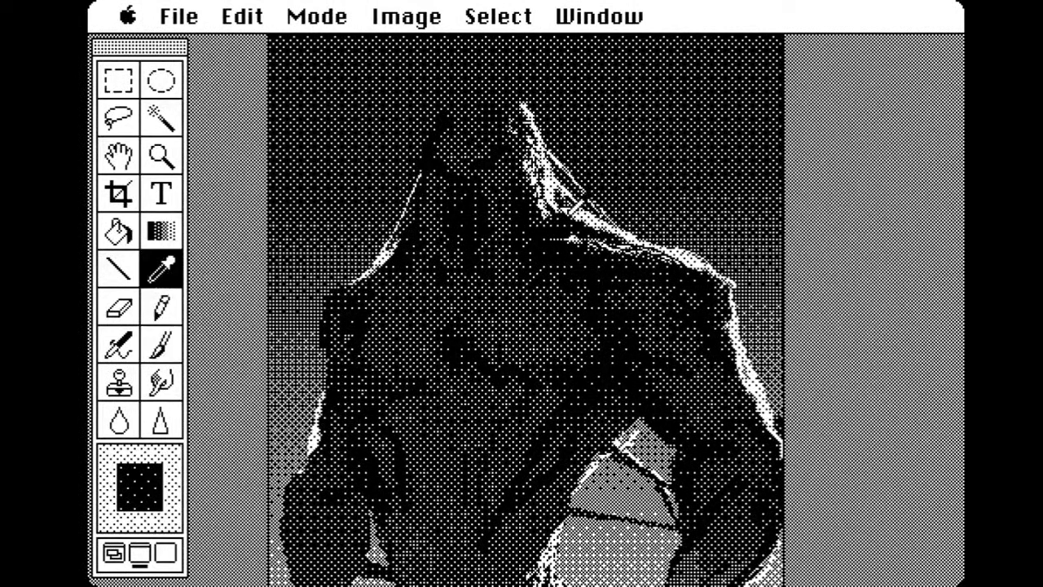
{"action": "left_click", "coordinate": [554, 197]}
{"action": "left_click", "coordinate": [162, 309]}
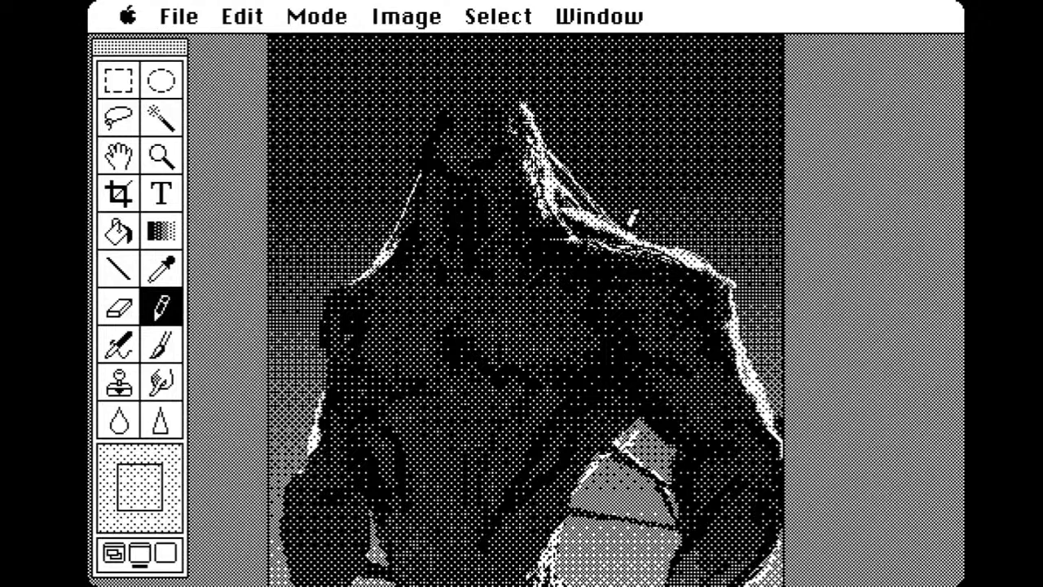
{"action": "left_click_drag", "start_coordinate": [685, 264], "coordinate": [729, 316]}
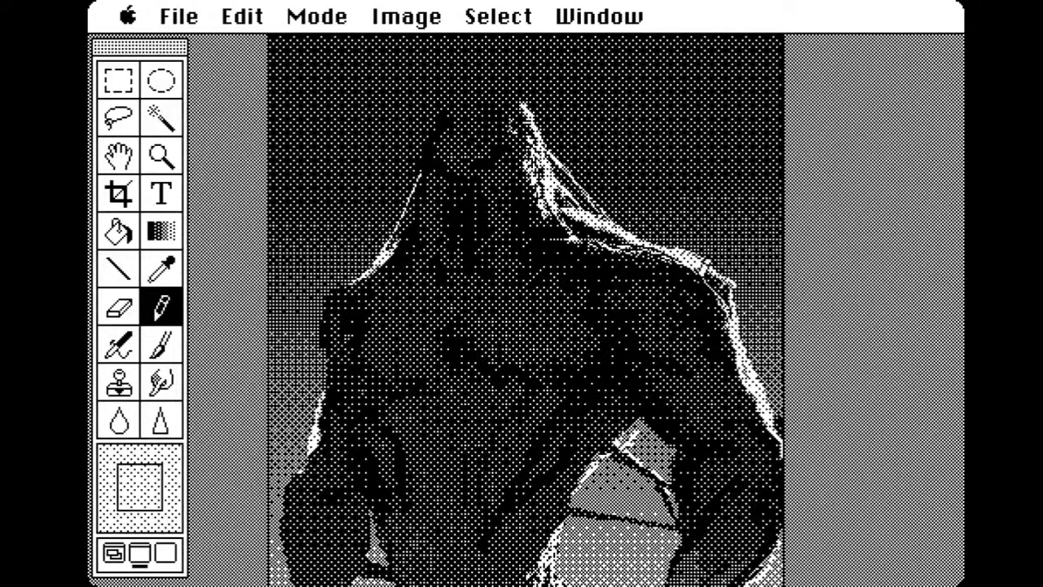
{"action": "left_click_drag", "start_coordinate": [698, 285], "coordinate": [707, 292]}
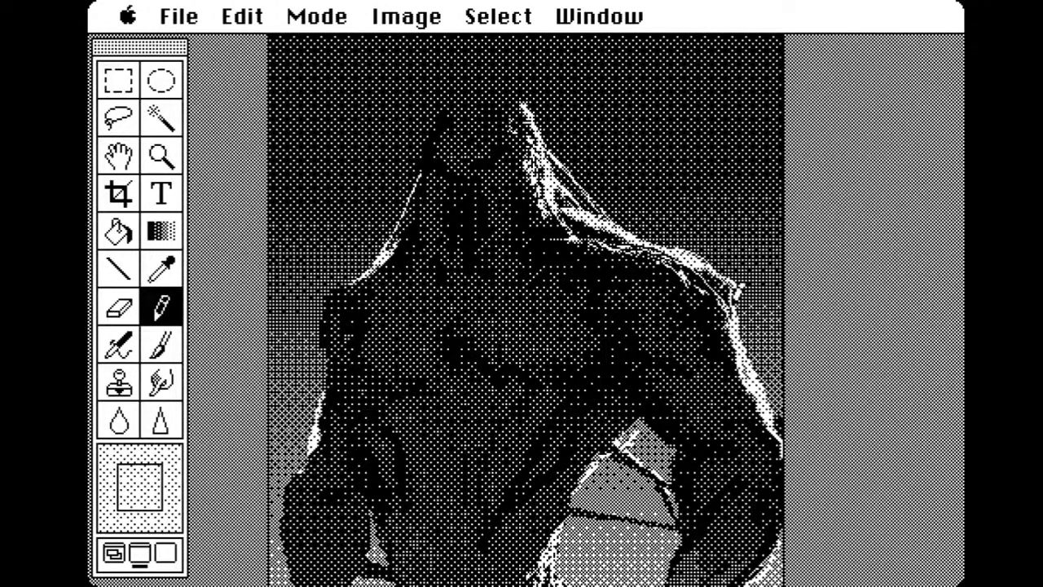
{"action": "left_click_drag", "start_coordinate": [722, 369], "coordinate": [740, 379]}
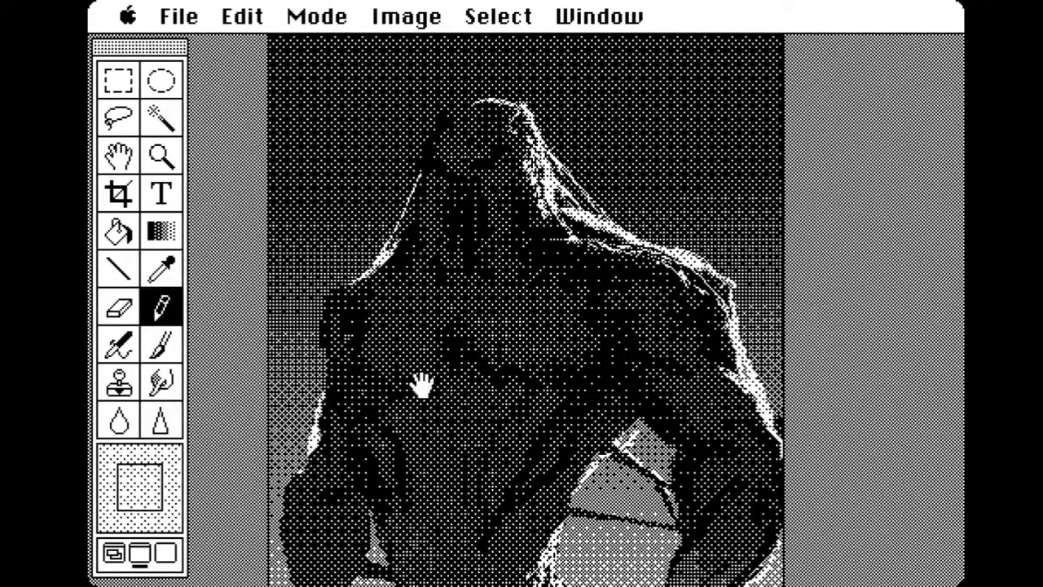
Lasso jagged highlight shapes down the middle of the torso, with branches toward both sides of the chest
{"action": "mouse_move", "coordinate": [426, 379]}
{"action": "left_mouse_down"}
{"action": "mouse_move", "coordinate": [430, 198]}
{"action": "mouse_move", "coordinate": [440, 352]}
{"action": "left_mouse_up"}
{"action": "left_click", "coordinate": [165, 81]}
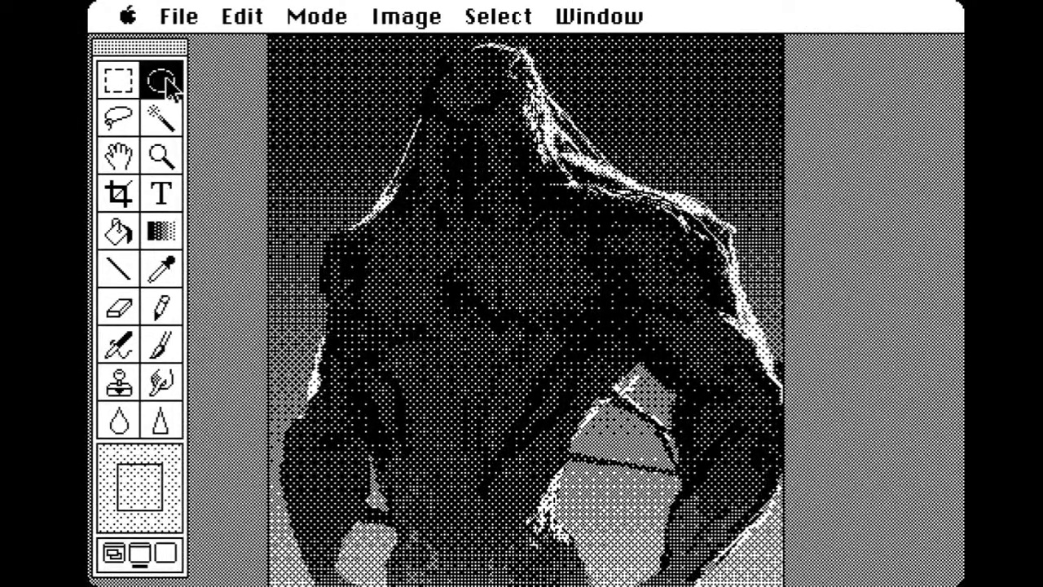
{"action": "left_click", "coordinate": [118, 116]}
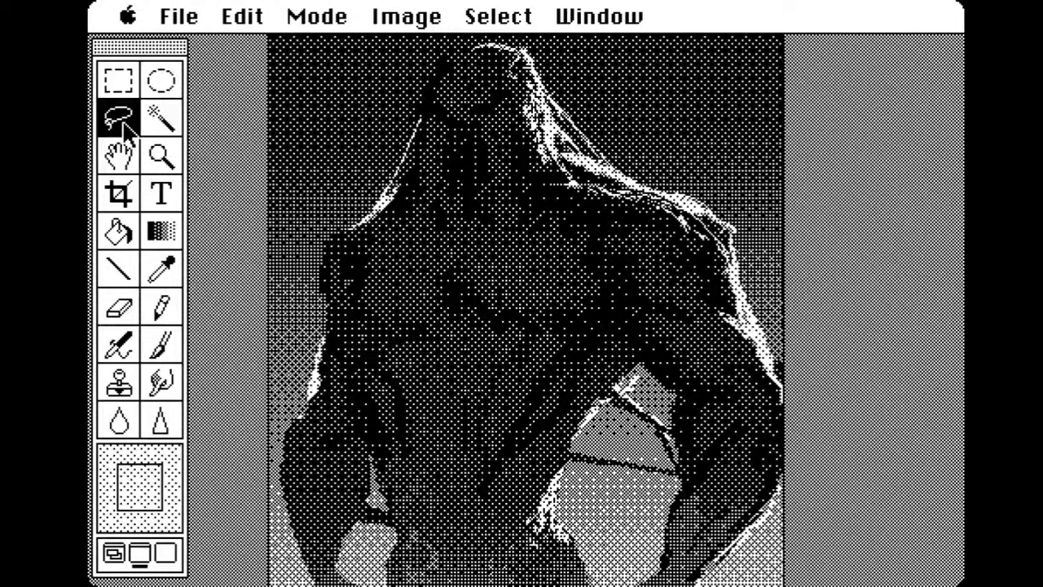
{"action": "mouse_move", "coordinate": [446, 405]}
{"action": "left_mouse_down"}
{"action": "mouse_move", "coordinate": [470, 333]}
{"action": "mouse_move", "coordinate": [454, 291]}
{"action": "mouse_move", "coordinate": [496, 254]}
{"action": "mouse_move", "coordinate": [505, 223]}
{"action": "mouse_move", "coordinate": [447, 274]}
{"action": "mouse_move", "coordinate": [429, 283]}
{"action": "mouse_move", "coordinate": [411, 274]}
{"action": "mouse_move", "coordinate": [442, 306]}
{"action": "mouse_move", "coordinate": [454, 466]}
{"action": "mouse_move", "coordinate": [438, 385]}
{"action": "left_mouse_up"}
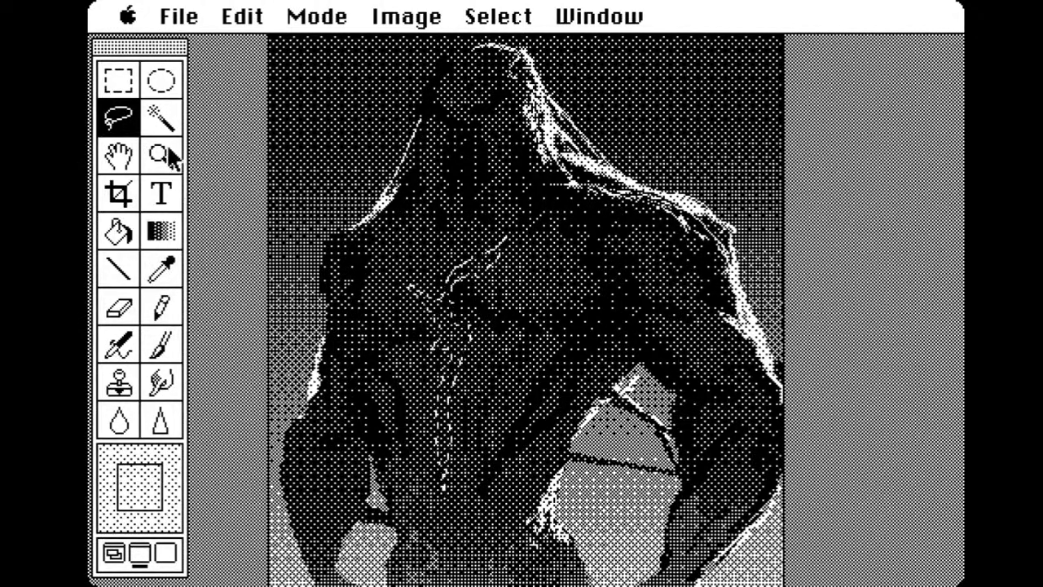
{"action": "left_click", "coordinate": [161, 119]}
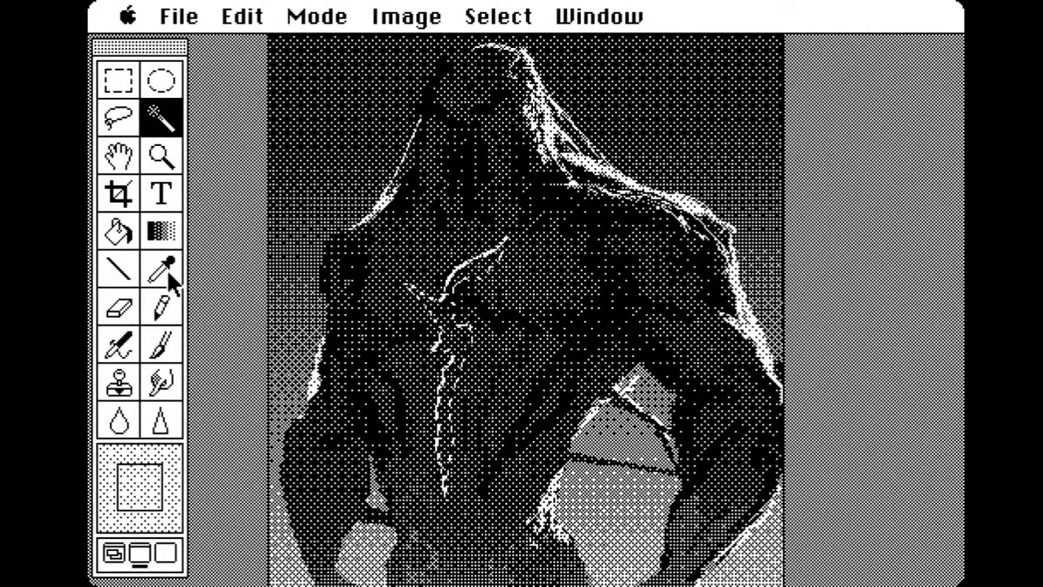
Paint the selected torso shapes light gray with the paintbrush and deselect them
{"action": "left_click", "coordinate": [167, 344]}
{"action": "left_click_drag", "start_coordinate": [445, 379], "coordinate": [444, 499]}
{"action": "left_click_drag", "start_coordinate": [475, 350], "coordinate": [415, 277]}
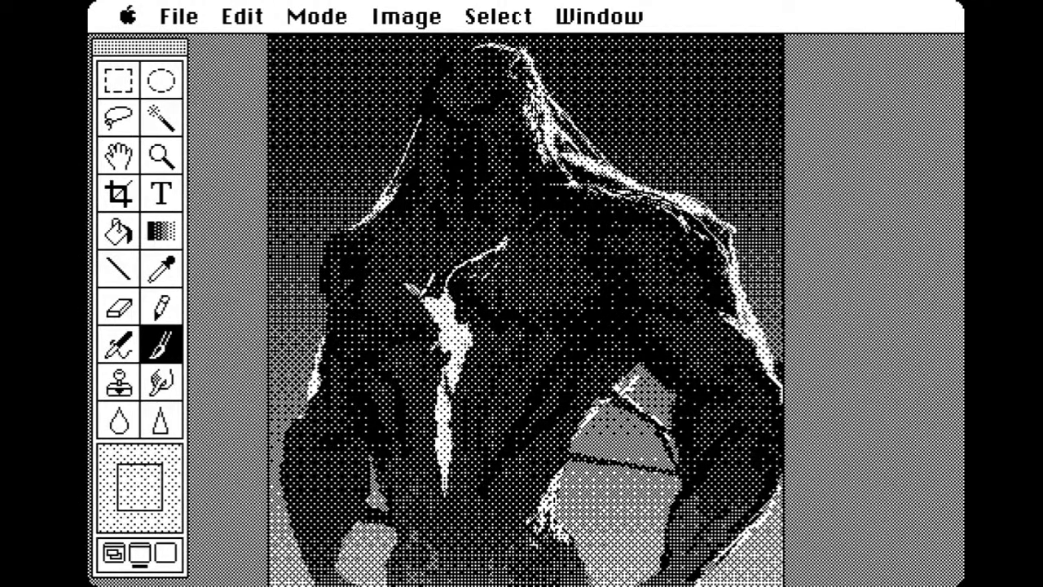
{"action": "mouse_move", "coordinate": [476, 269]}
{"action": "left_mouse_down"}
{"action": "mouse_move", "coordinate": [526, 220]}
{"action": "mouse_move", "coordinate": [476, 262]}
{"action": "left_mouse_up"}
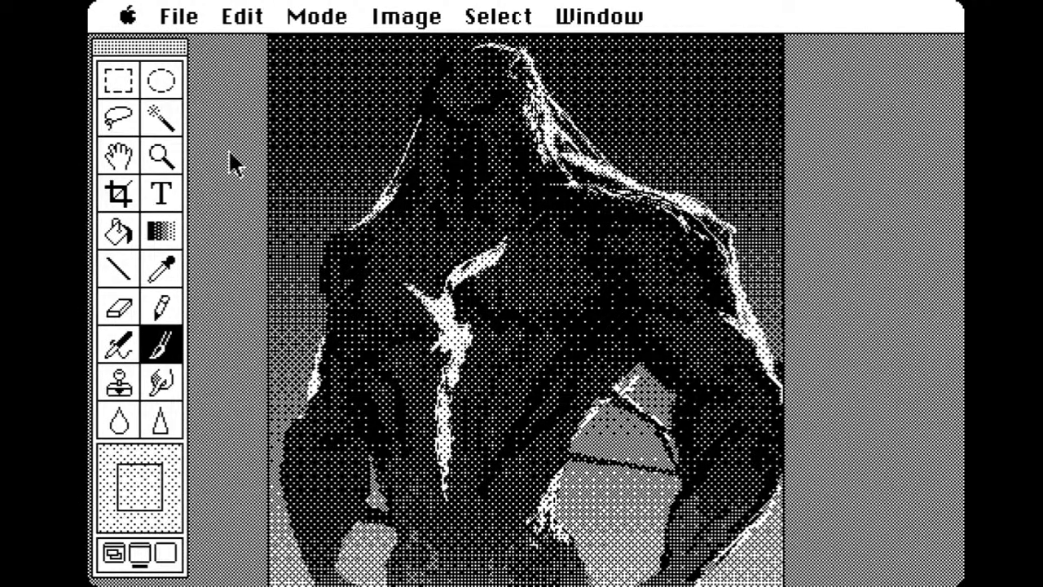
{"action": "left_click_drag", "start_coordinate": [505, 18], "coordinate": [545, 79]}
Sample dark gray from the lower torso and paint over the edges and tips of the light torso highlight
{"action": "scroll", "coordinate": [526, 309], "scroll_direction": "down", "scroll_amount": 3}
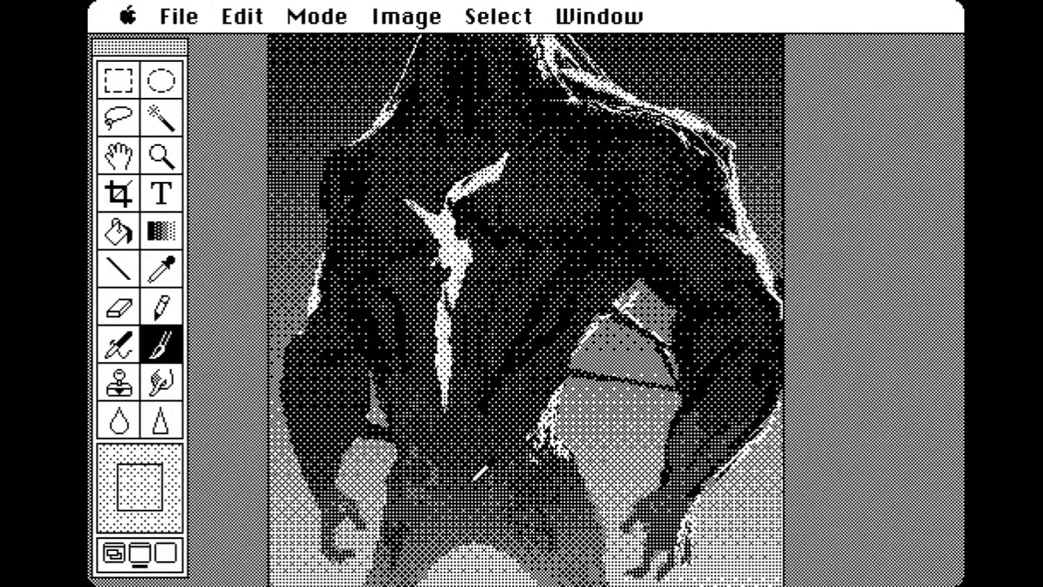
{"action": "left_click", "coordinate": [471, 440], "text": "alt"}
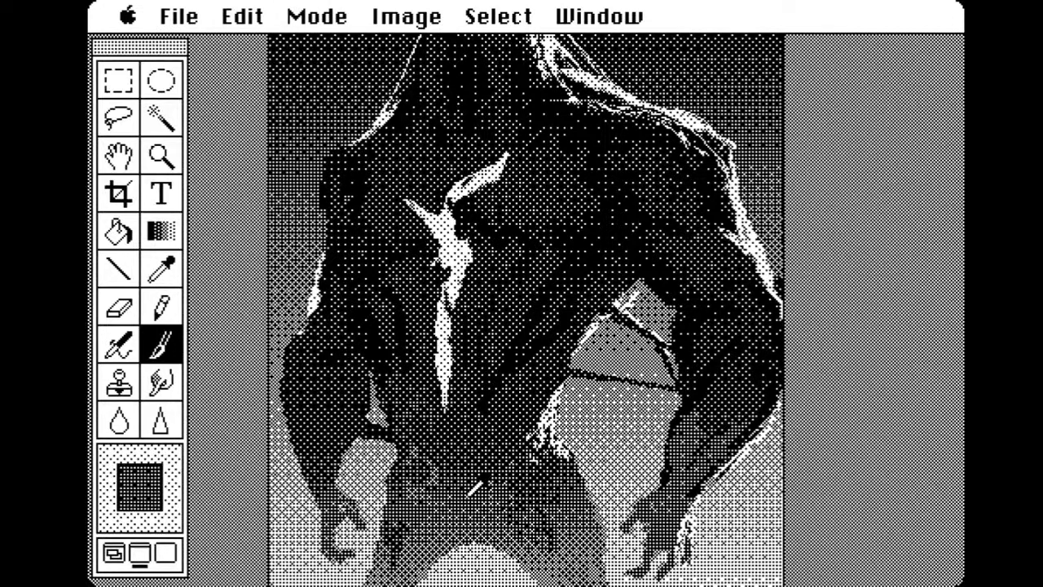
{"action": "mouse_move", "coordinate": [437, 369]}
{"action": "left_mouse_down"}
{"action": "mouse_move", "coordinate": [445, 374]}
{"action": "mouse_move", "coordinate": [444, 273]}
{"action": "mouse_move", "coordinate": [457, 285]}
{"action": "mouse_move", "coordinate": [429, 253]}
{"action": "left_mouse_up"}
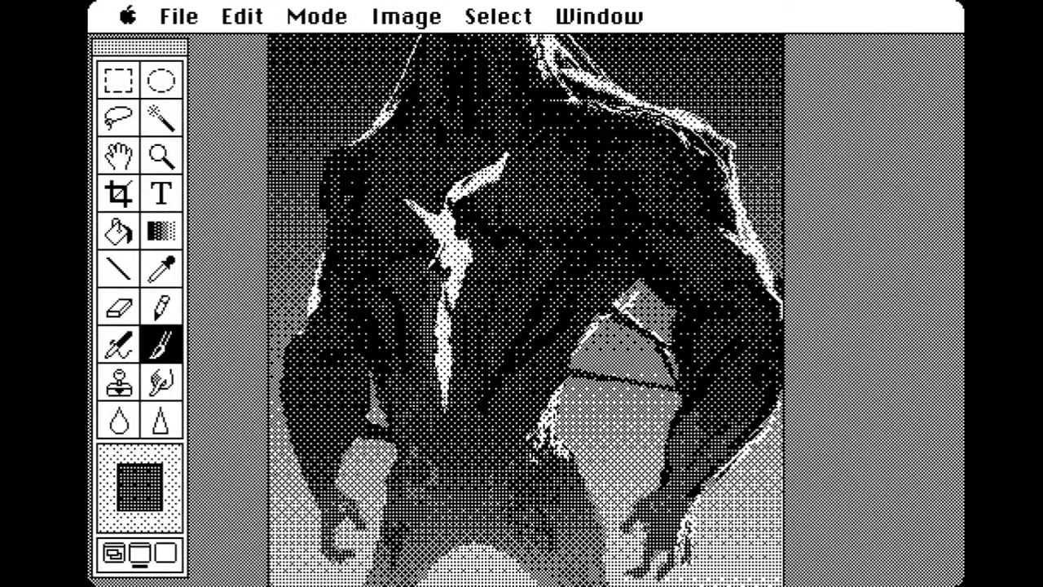
{"action": "mouse_move", "coordinate": [426, 214]}
{"action": "left_mouse_down"}
{"action": "mouse_move", "coordinate": [414, 195]}
{"action": "mouse_move", "coordinate": [526, 135]}
{"action": "left_mouse_up"}
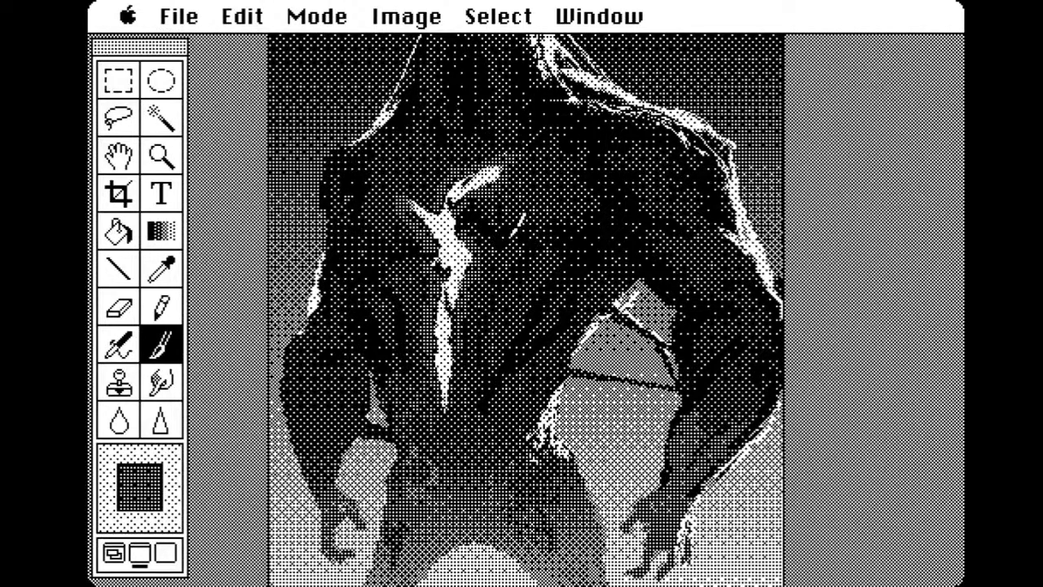
Review the overall creature figure at full-image view and check its torso and legs up close
{"action": "left_click_drag", "start_coordinate": [499, 168], "coordinate": [494, 307]}
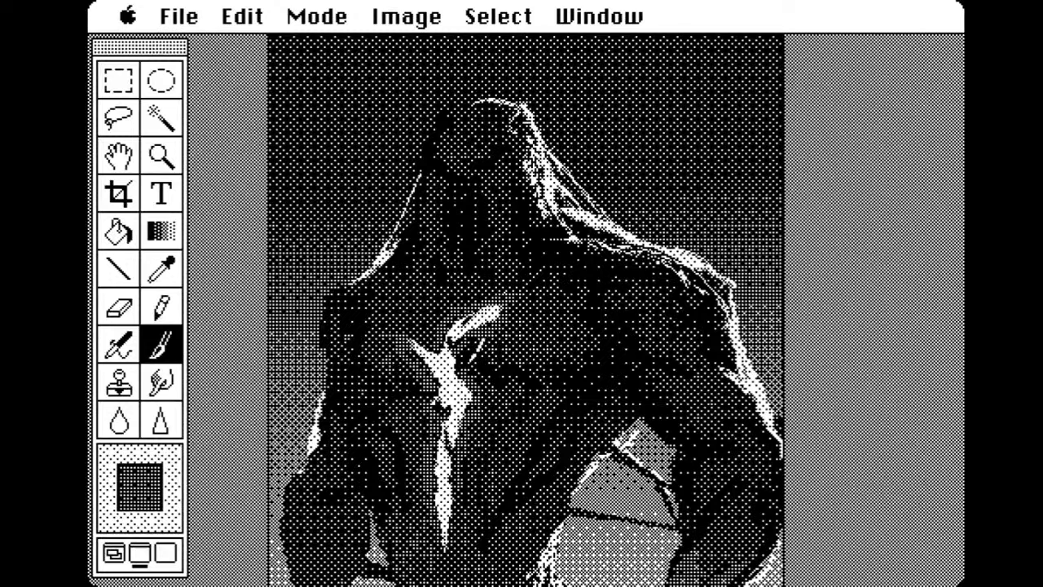
{"action": "left_click_drag", "start_coordinate": [485, 407], "coordinate": [479, 285]}
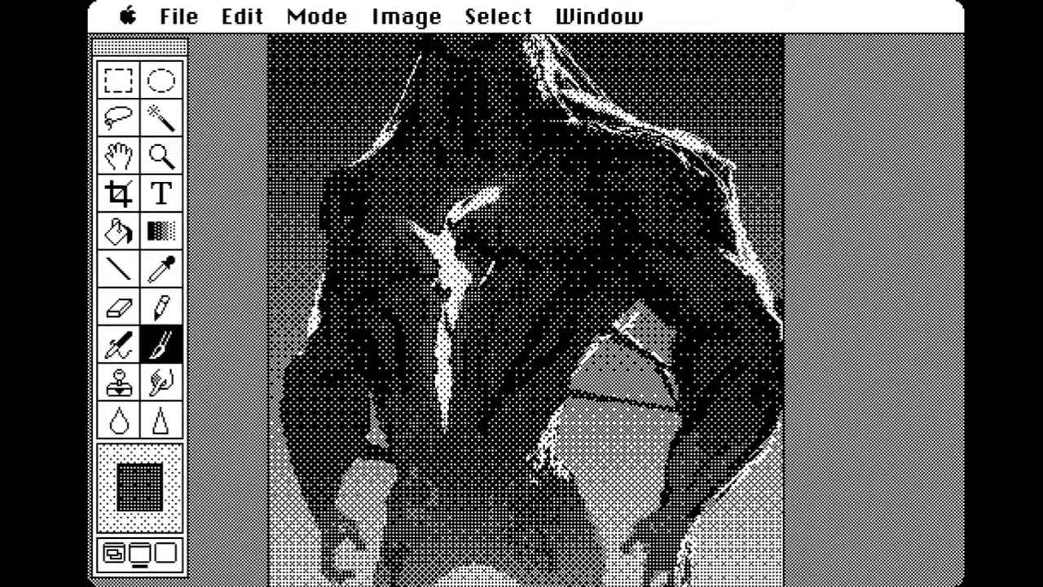
{"action": "left_click", "coordinate": [162, 155]}
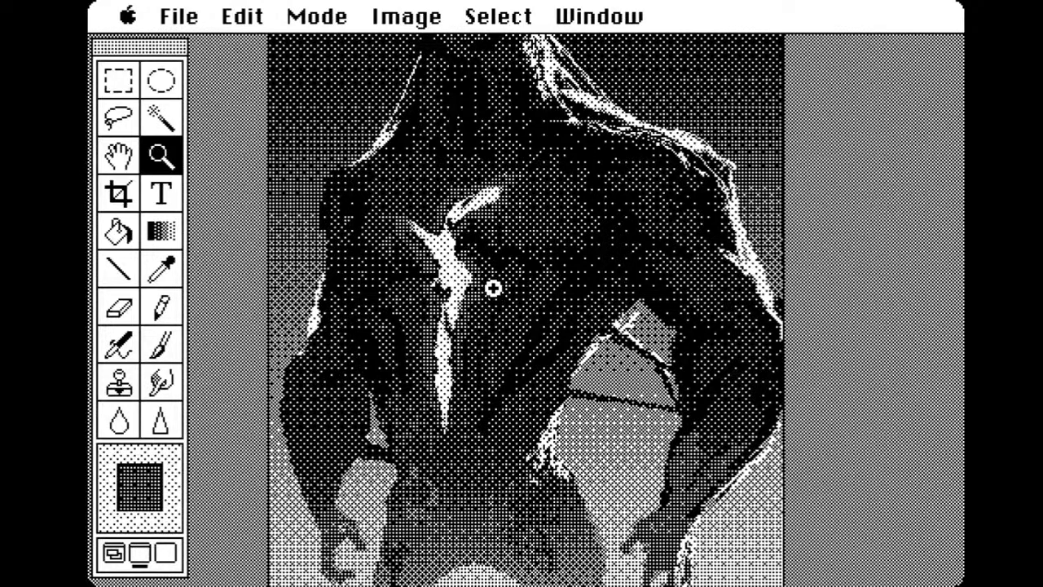
{"action": "left_click", "coordinate": [527, 256], "text": "alt"}
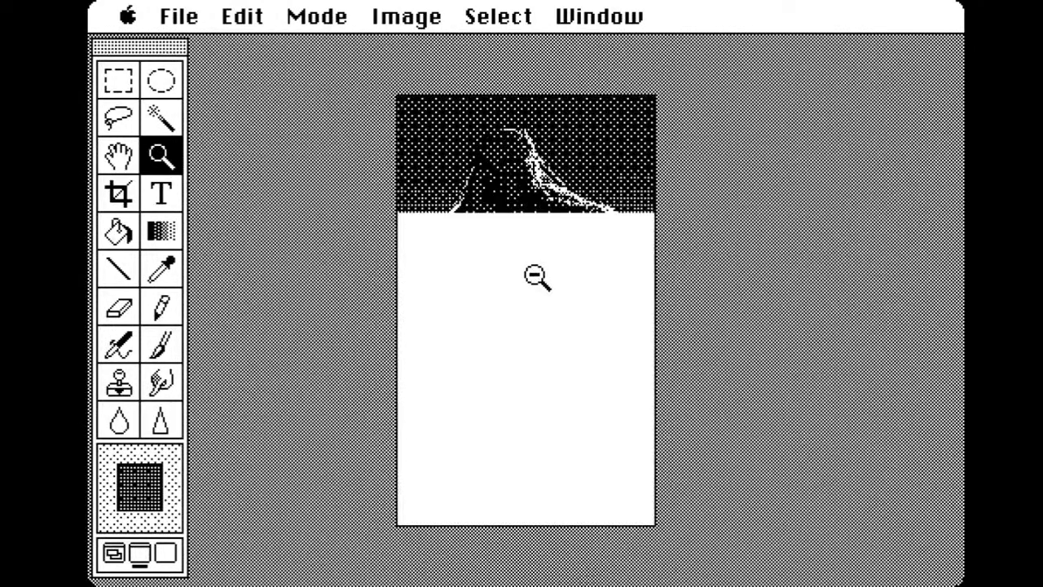
{"action": "left_click", "coordinate": [526, 308]}
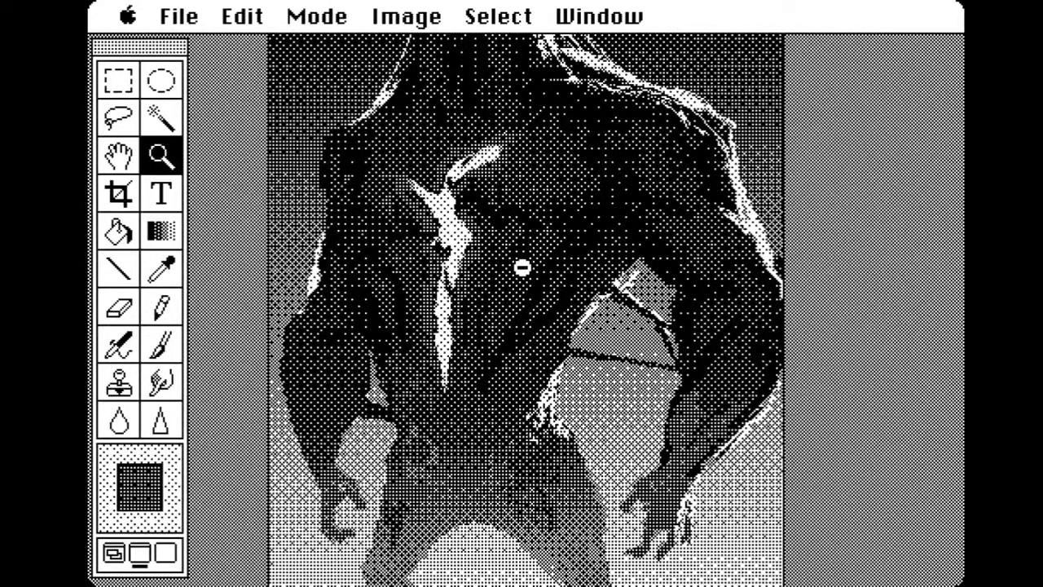
{"action": "left_click", "coordinate": [599, 260], "text": "alt"}
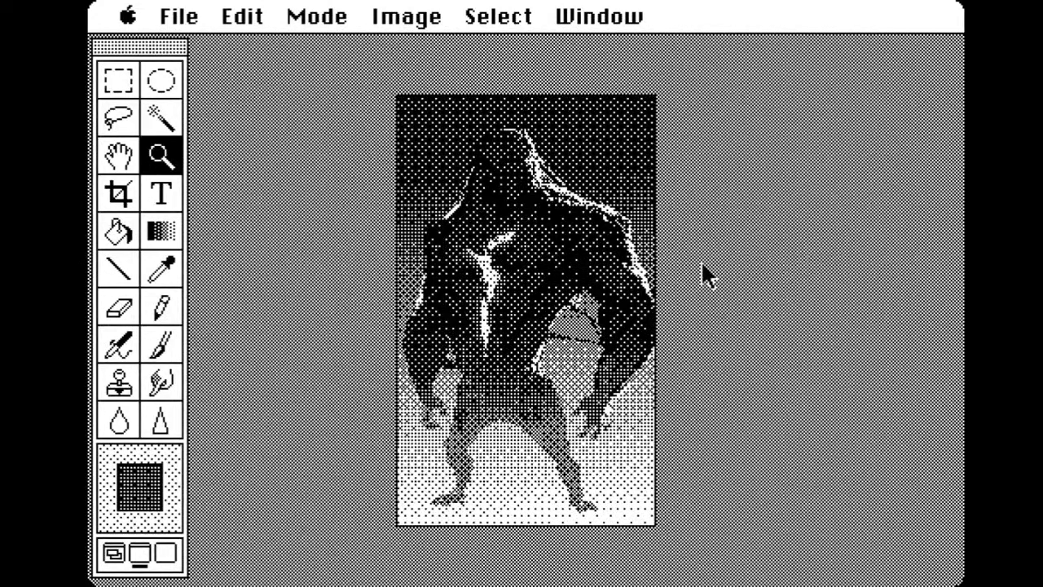
{"action": "left_click", "coordinate": [554, 397]}
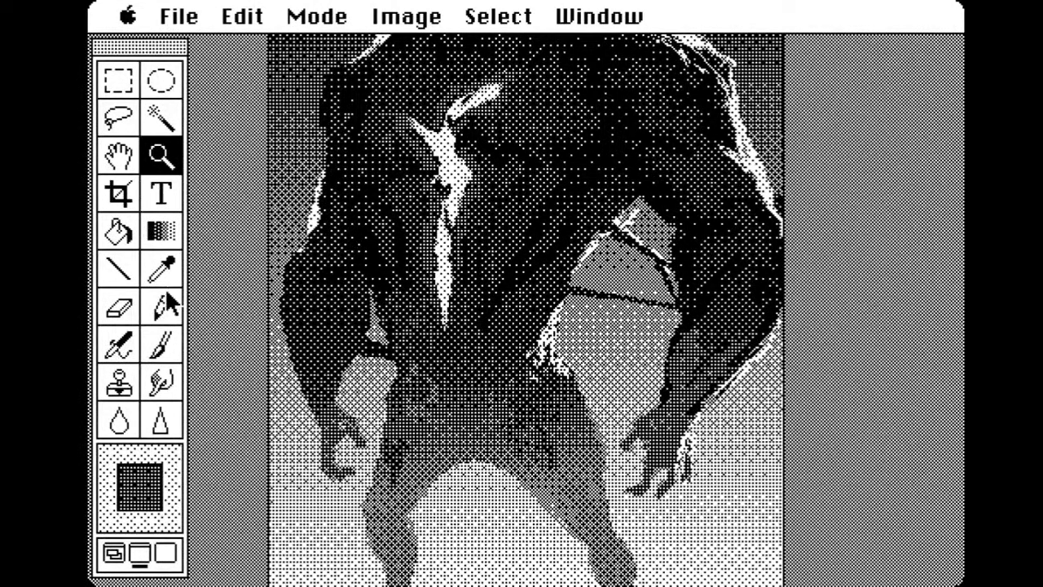
Sample the light tone of the chest highlight and paint a small chest mark, two bright eyes and jagged teeth
{"action": "left_click", "coordinate": [169, 343]}
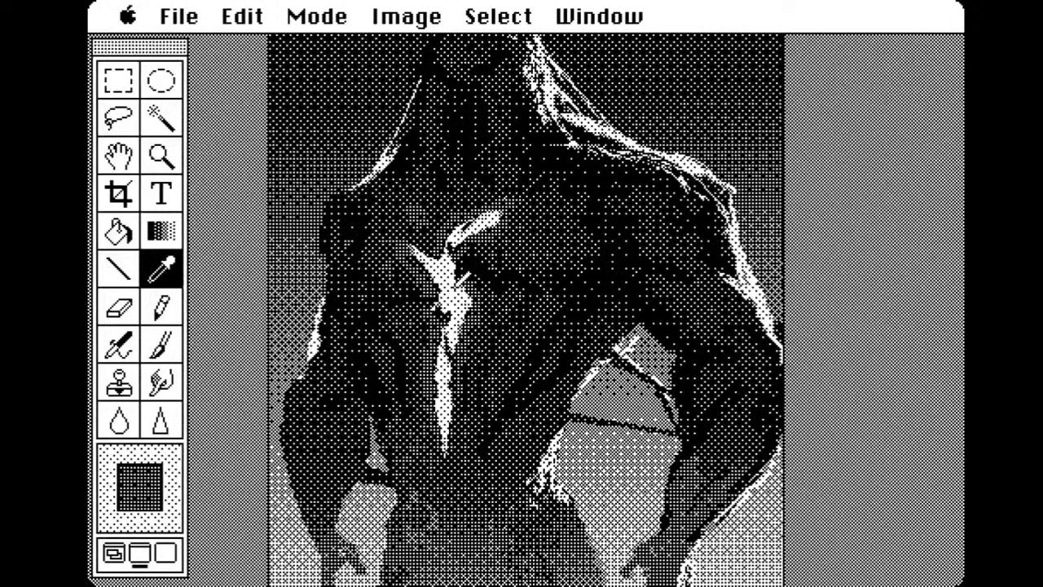
{"action": "left_click", "coordinate": [454, 287]}
{"action": "left_click", "coordinate": [163, 346]}
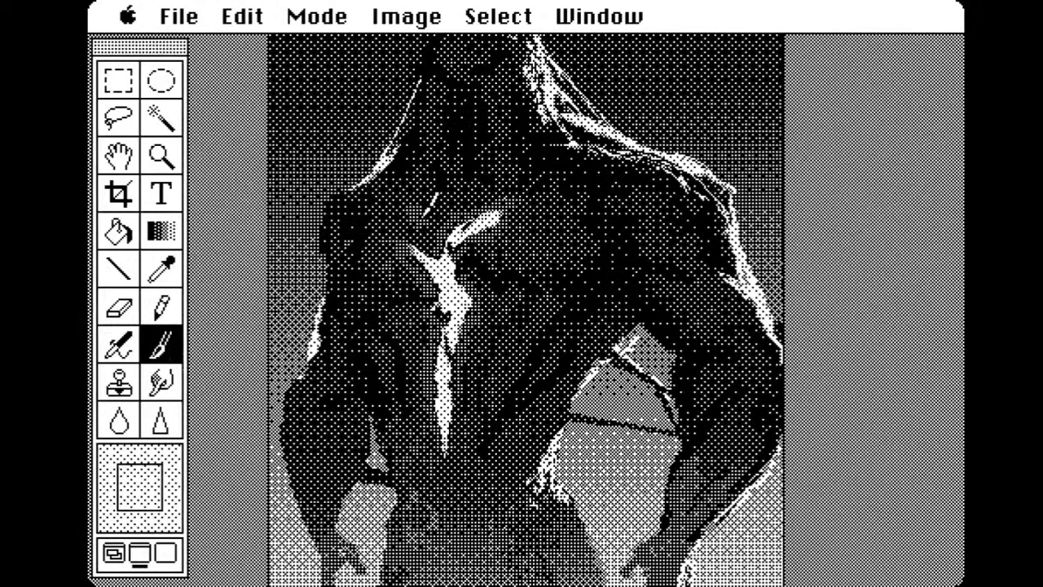
{"action": "left_click_drag", "start_coordinate": [465, 116], "coordinate": [475, 198]}
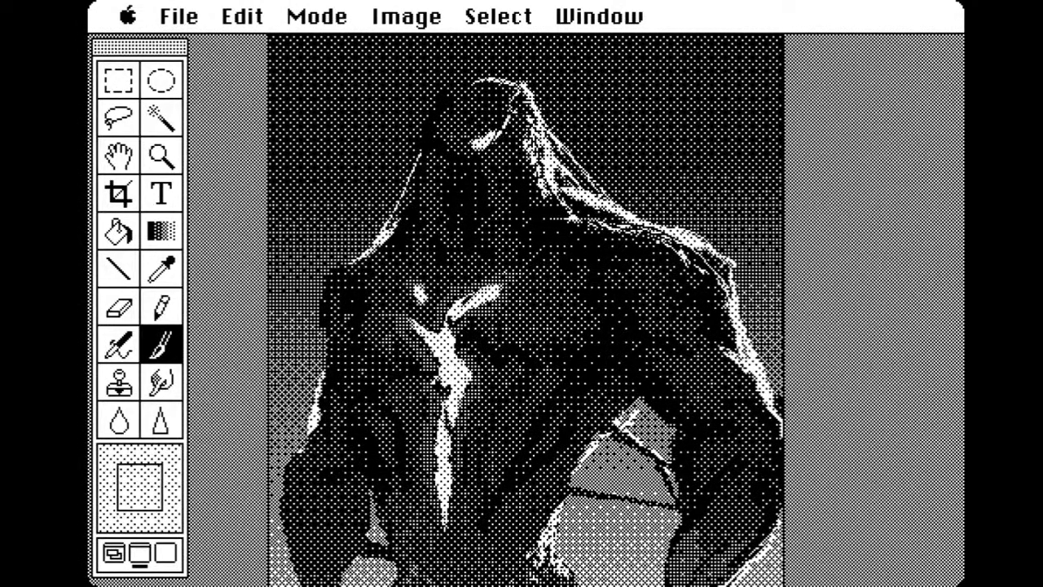
{"action": "left_click_drag", "start_coordinate": [458, 124], "coordinate": [438, 152]}
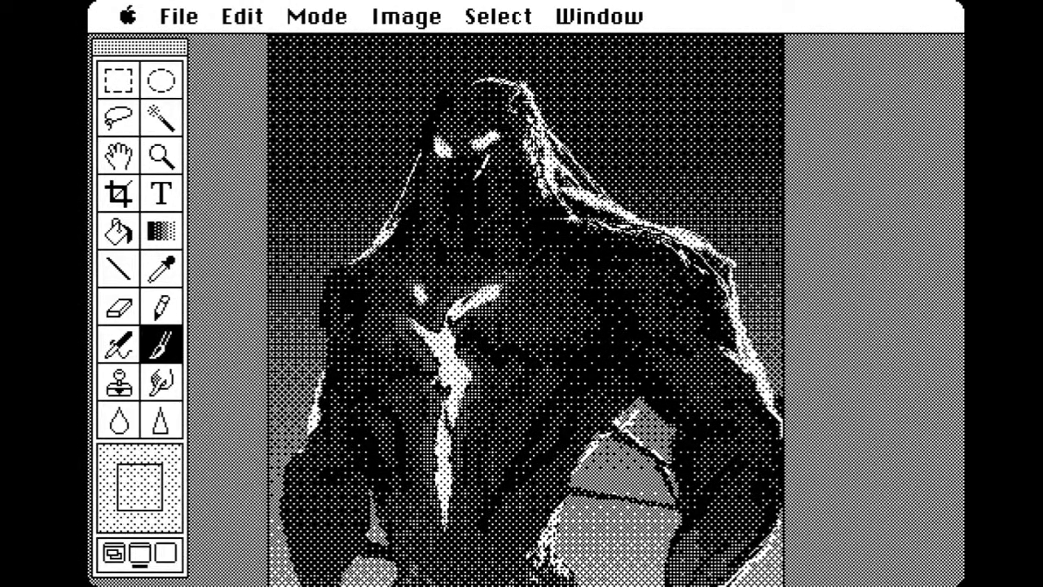
{"action": "mouse_move", "coordinate": [466, 176]}
{"action": "left_mouse_down"}
{"action": "mouse_move", "coordinate": [453, 213]}
{"action": "mouse_move", "coordinate": [448, 153]}
{"action": "mouse_move", "coordinate": [480, 204]}
{"action": "mouse_move", "coordinate": [467, 230]}
{"action": "mouse_move", "coordinate": [481, 167]}
{"action": "mouse_move", "coordinate": [502, 213]}
{"action": "mouse_move", "coordinate": [481, 171]}
{"action": "mouse_move", "coordinate": [432, 243]}
{"action": "mouse_move", "coordinate": [518, 204]}
{"action": "mouse_move", "coordinate": [472, 143]}
{"action": "left_mouse_up"}
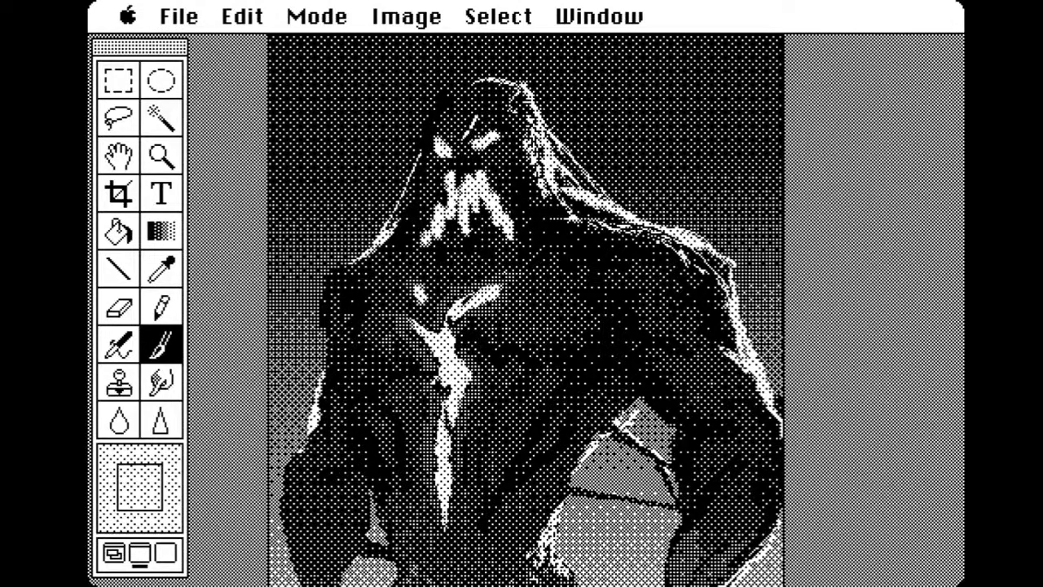
Sample the dark tone of the creature's forehead and trim both eyes into narrow, angry slits
{"action": "left_click", "coordinate": [163, 269]}
{"action": "left_click", "coordinate": [463, 128]}
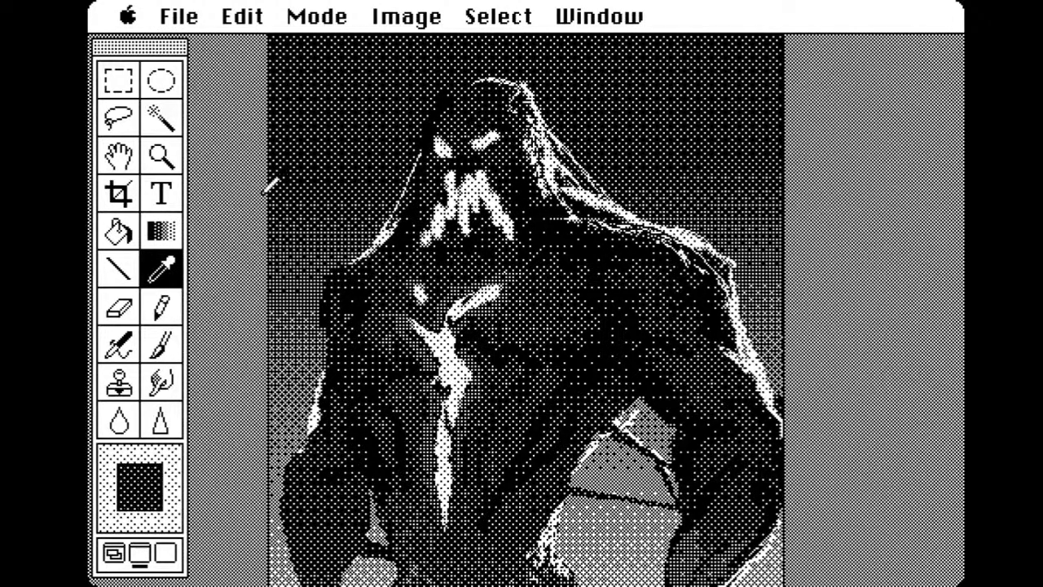
{"action": "left_click", "coordinate": [161, 344]}
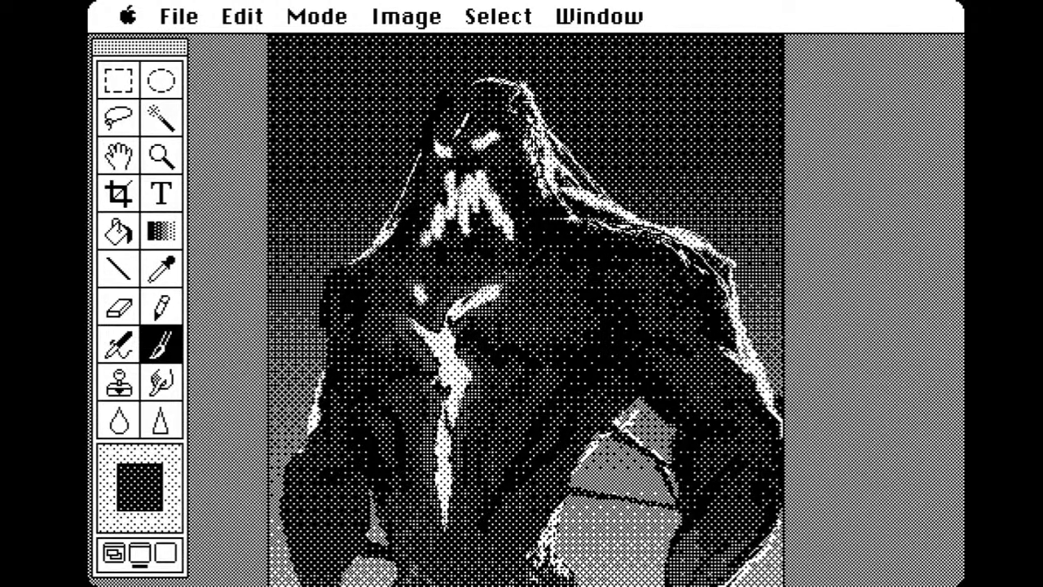
{"action": "left_click_drag", "start_coordinate": [464, 132], "coordinate": [447, 155]}
{"action": "left_click_drag", "start_coordinate": [507, 114], "coordinate": [489, 140]}
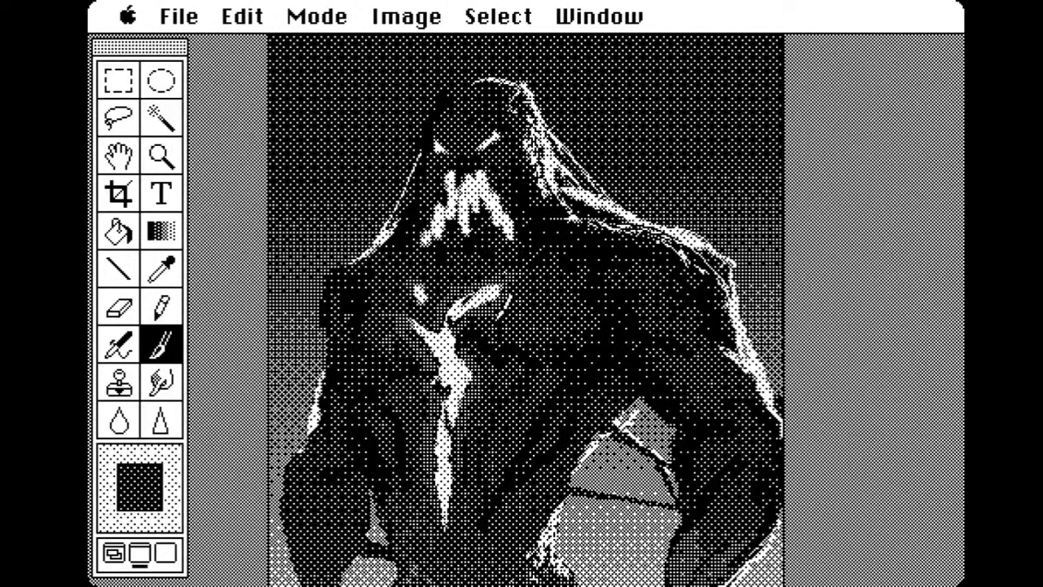
Sample a darker body tone and paint over the light rim on the outer arm, adding dark strokes at the hip
{"action": "scroll", "coordinate": [526, 310], "scroll_direction": "down", "scroll_amount": 5}
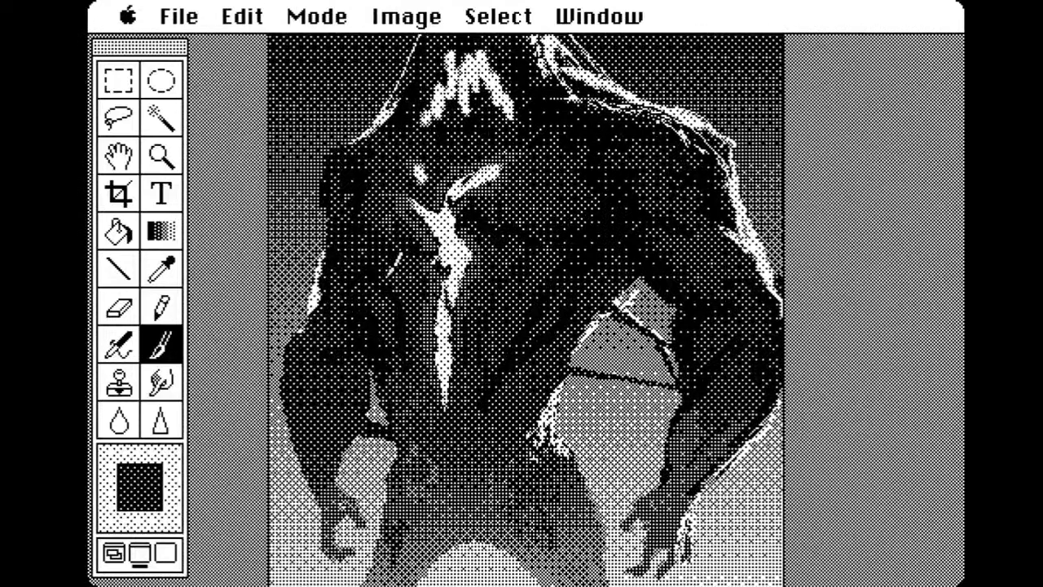
{"action": "left_click", "coordinate": [160, 269]}
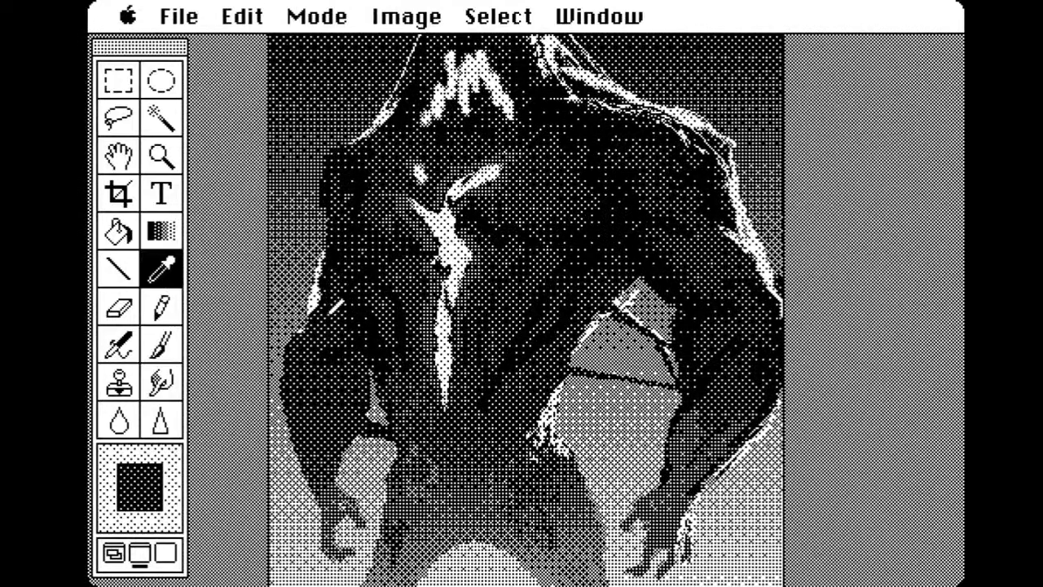
{"action": "left_click", "coordinate": [163, 344]}
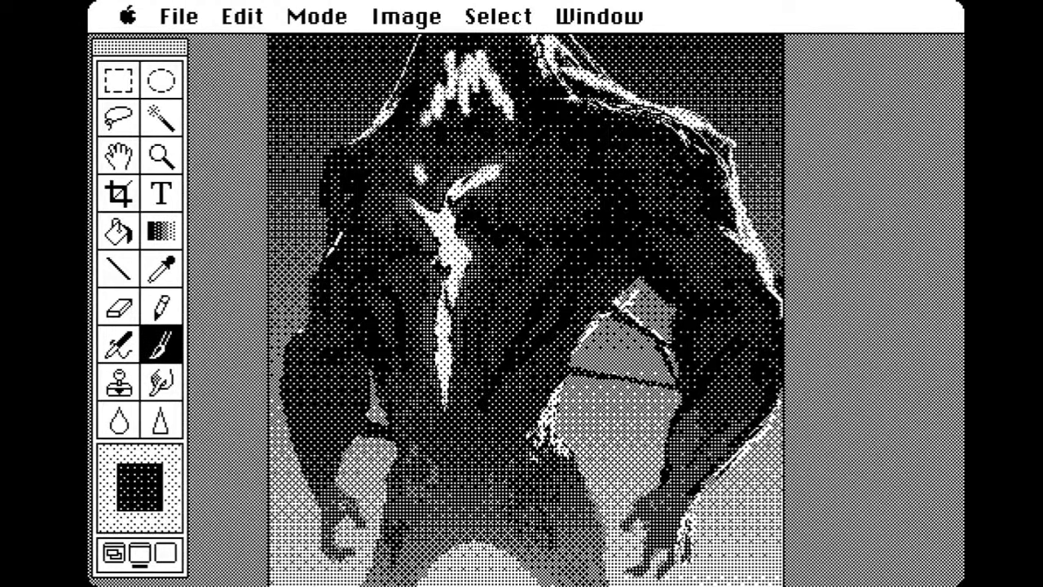
{"action": "left_click_drag", "start_coordinate": [732, 297], "coordinate": [746, 236]}
{"action": "left_click_drag", "start_coordinate": [546, 424], "coordinate": [527, 466]}
{"action": "mouse_move", "coordinate": [449, 478]}
{"action": "left_mouse_down"}
{"action": "mouse_move", "coordinate": [461, 363]}
{"action": "mouse_move", "coordinate": [455, 405]}
{"action": "left_mouse_up"}
{"action": "left_click_drag", "start_coordinate": [432, 346], "coordinate": [418, 364]}
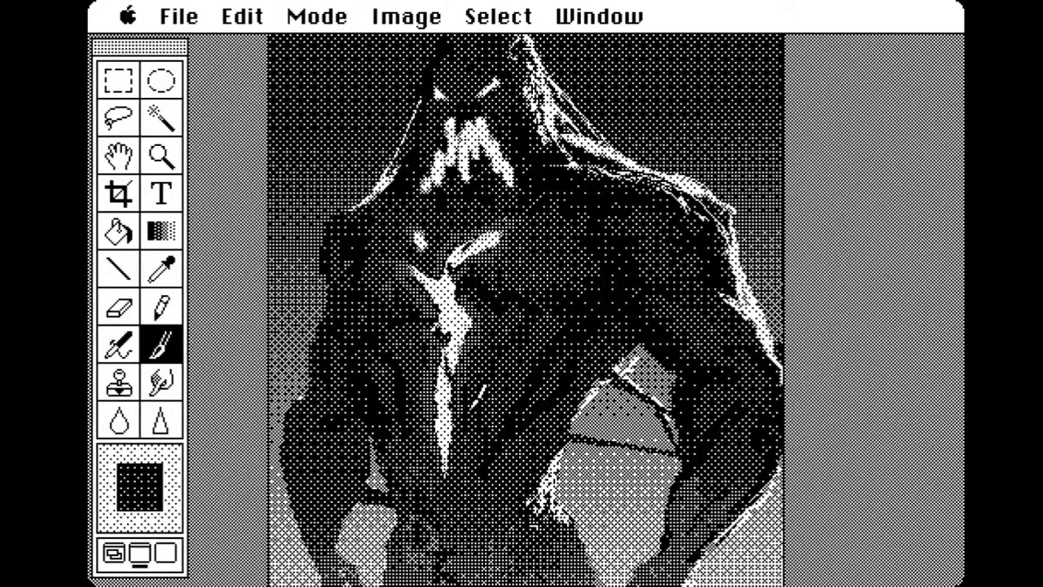
Smudge the small light mark on the upper chest to soften its edge
{"action": "left_click", "coordinate": [162, 379]}
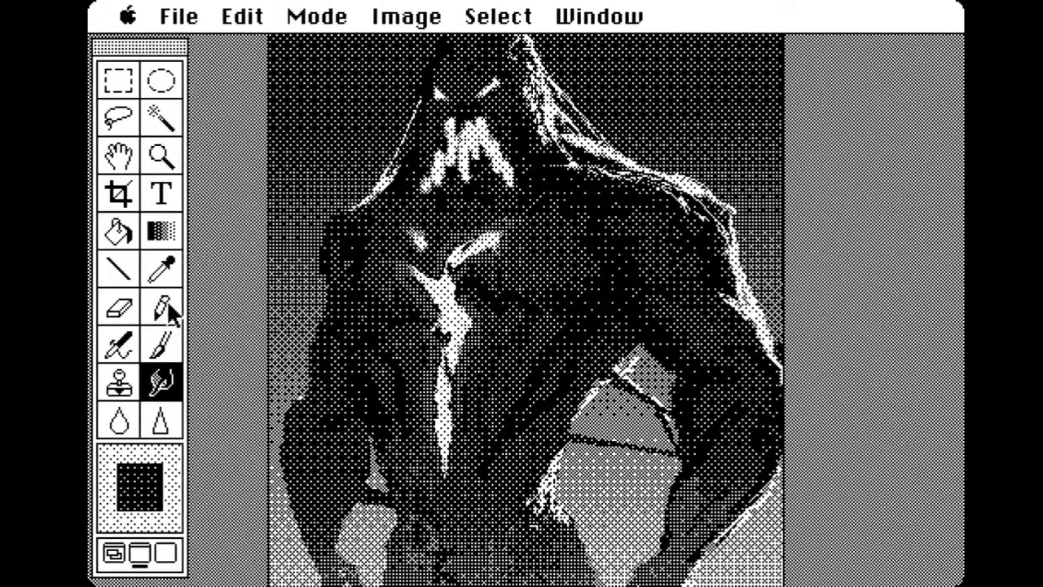
{"action": "left_click", "coordinate": [163, 344]}
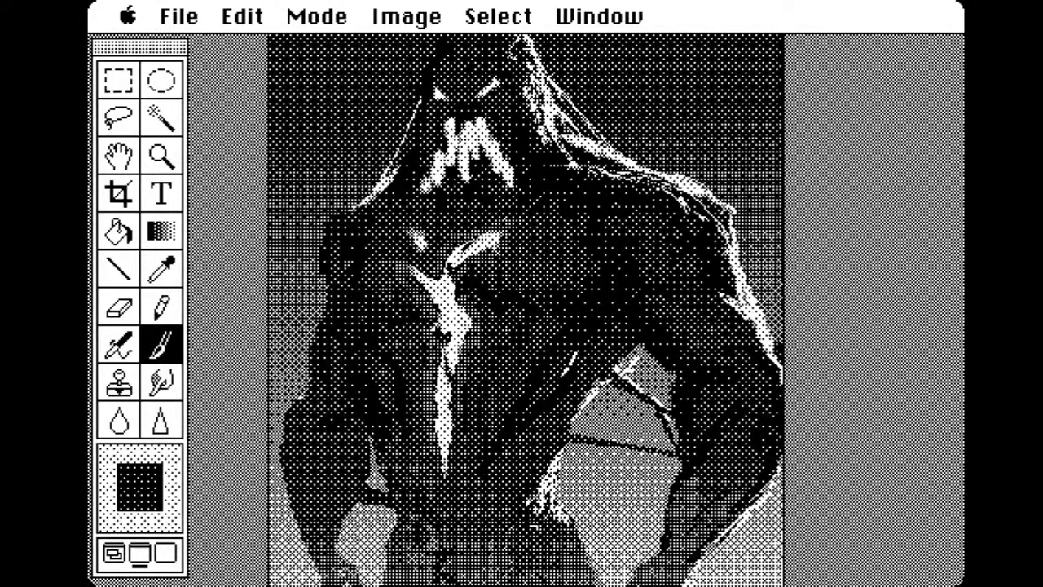
{"action": "key", "text": "space"}
{"action": "left_click_drag", "start_coordinate": [522, 271], "coordinate": [527, 354]}
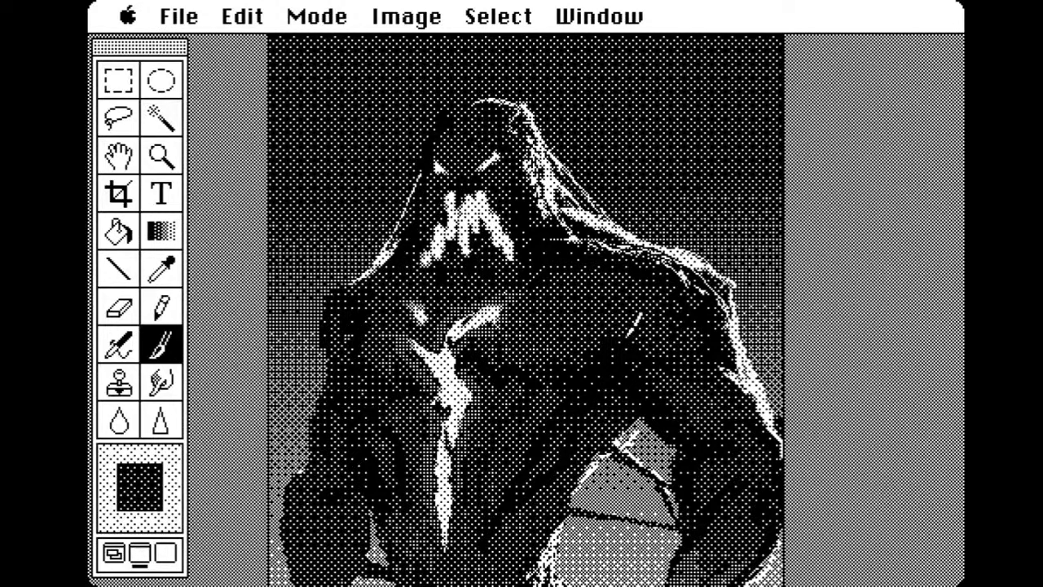
Sample a near-black tone beside the armpit and deepen the shading along the side of the torso
{"action": "left_click_drag", "start_coordinate": [594, 384], "coordinate": [593, 274]}
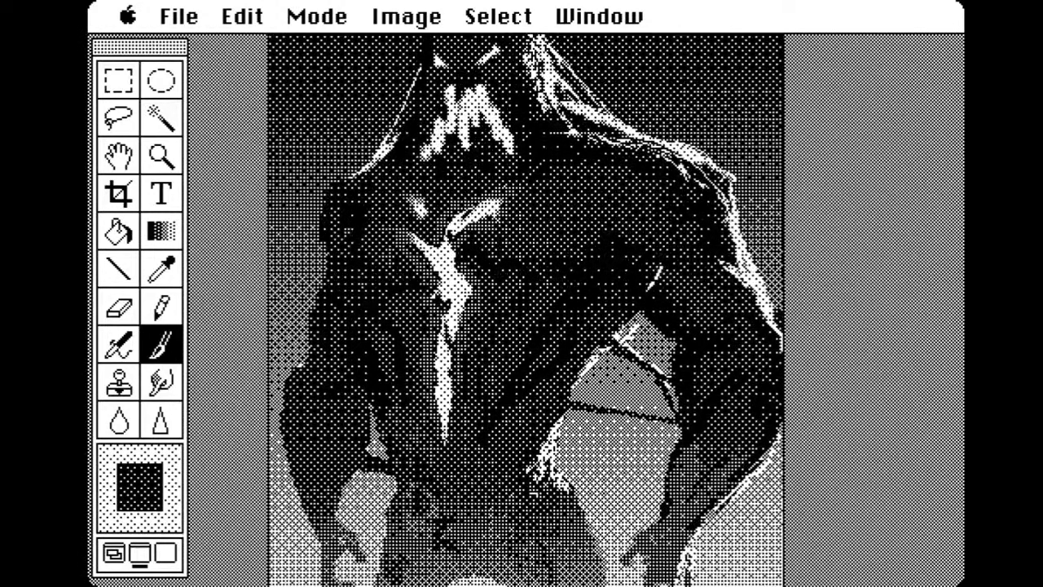
{"action": "left_click", "coordinate": [634, 287], "text": "alt"}
{"action": "left_click_drag", "start_coordinate": [522, 359], "coordinate": [540, 233]}
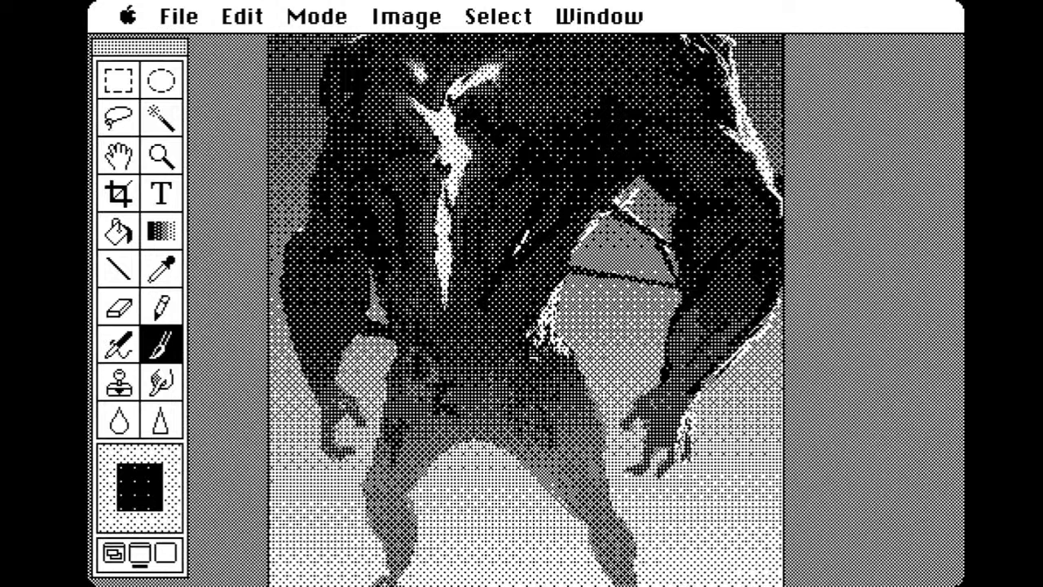
Sample the dark gray of the thigh and paint over the black strokes on the hips
{"action": "left_click_drag", "start_coordinate": [533, 388], "coordinate": [533, 325]}
{"action": "left_click", "coordinate": [161, 268]}
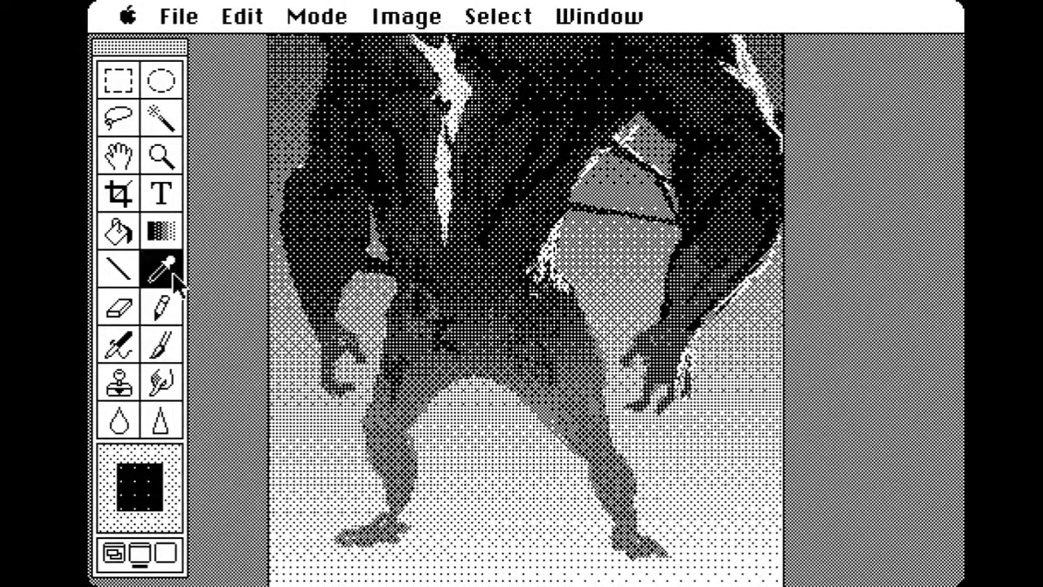
{"action": "left_click", "coordinate": [565, 348]}
{"action": "left_click", "coordinate": [161, 344]}
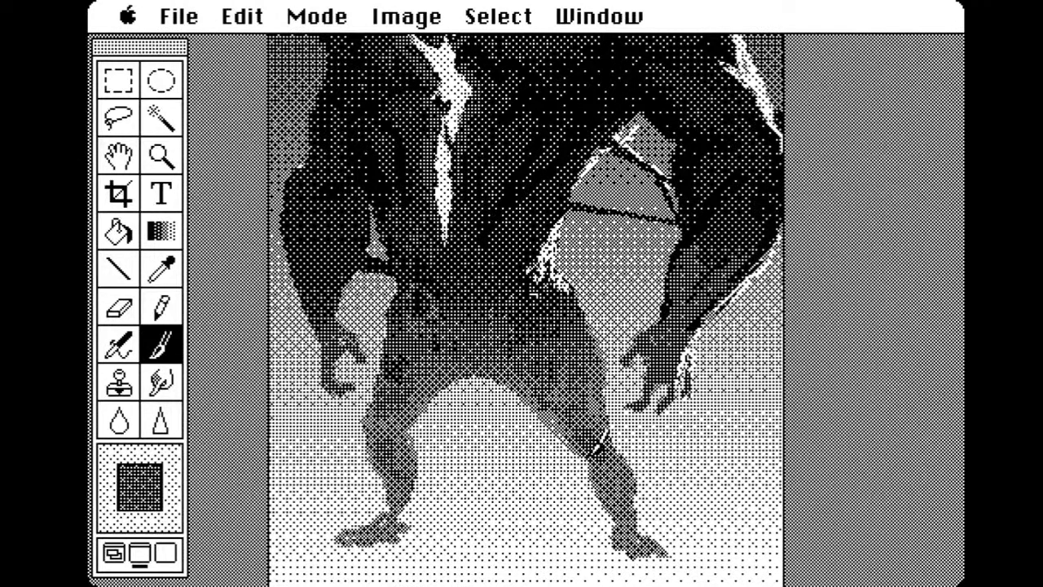
{"action": "left_click_drag", "start_coordinate": [522, 296], "coordinate": [519, 492]}
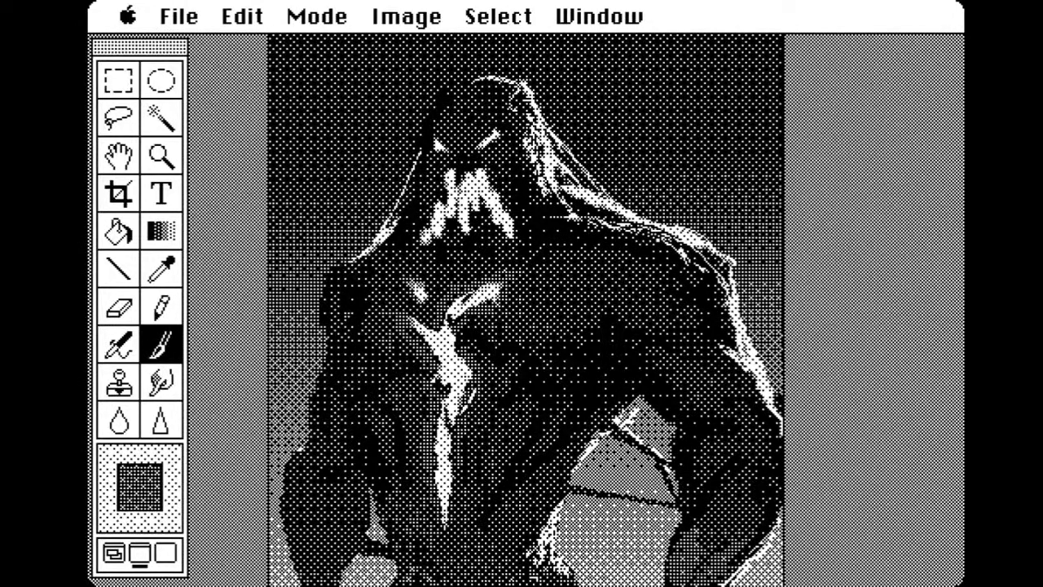
{"action": "left_click_drag", "start_coordinate": [512, 222], "coordinate": [505, 154]}
{"action": "left_click_drag", "start_coordinate": [480, 380], "coordinate": [485, 178]}
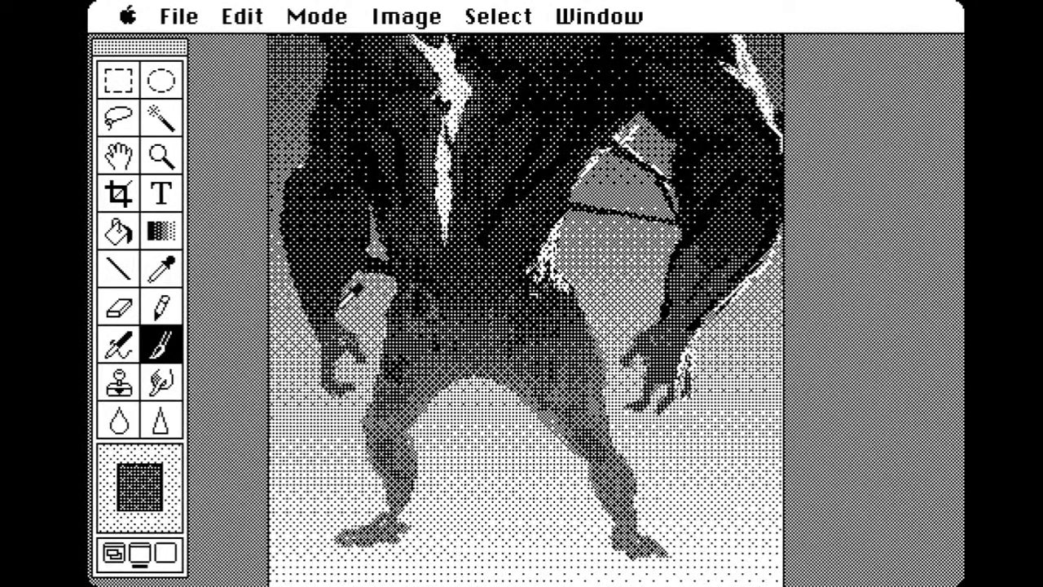
Sample the medium gray near the creature's hand and paint textured ground shadows around and between its feet
{"action": "left_click", "coordinate": [372, 333], "text": "alt"}
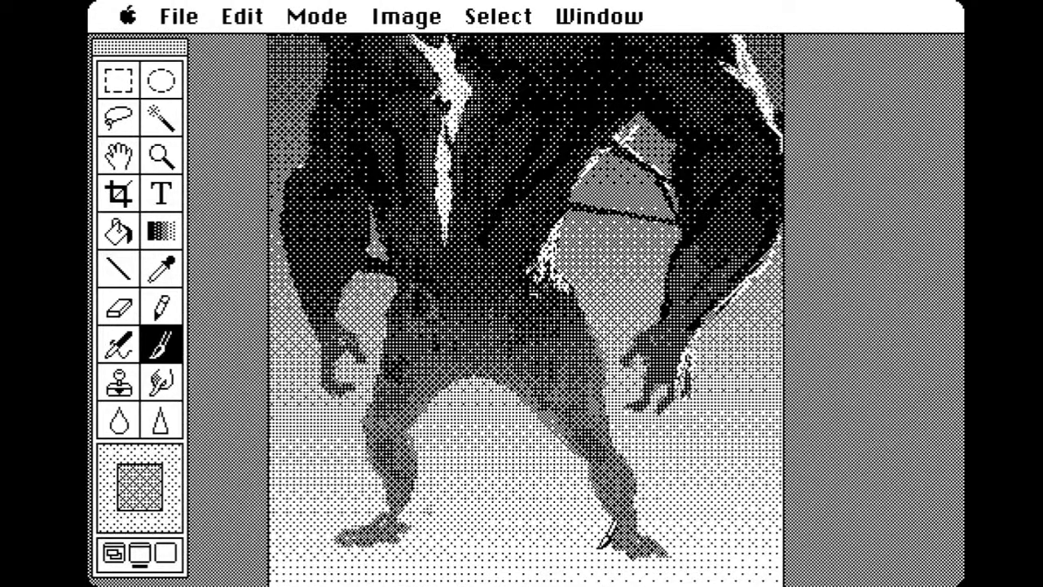
{"action": "left_click_drag", "start_coordinate": [619, 544], "coordinate": [534, 548]}
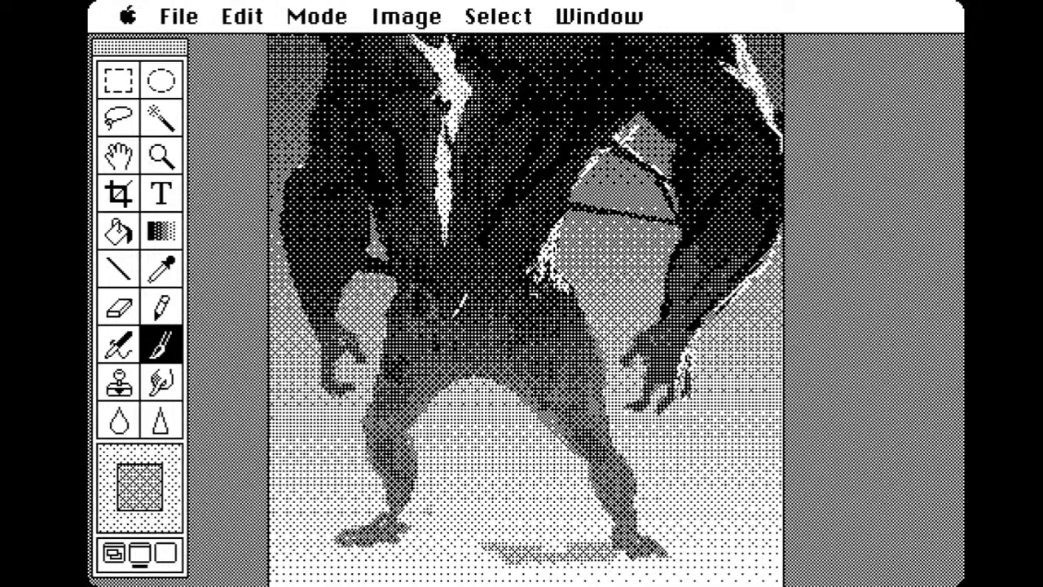
{"action": "left_click", "coordinate": [161, 155]}
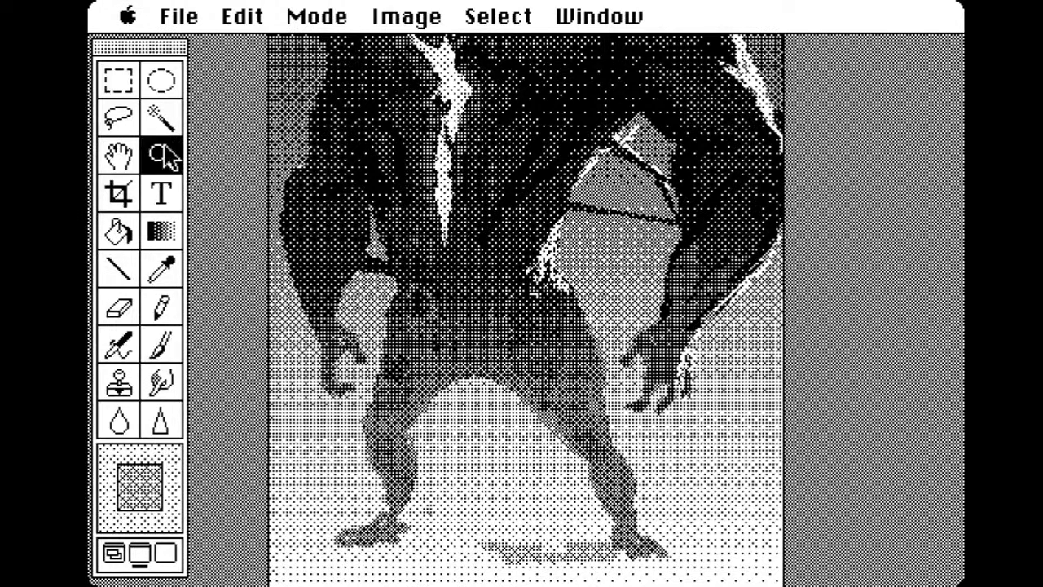
{"action": "left_click", "coordinate": [441, 337], "text": "alt"}
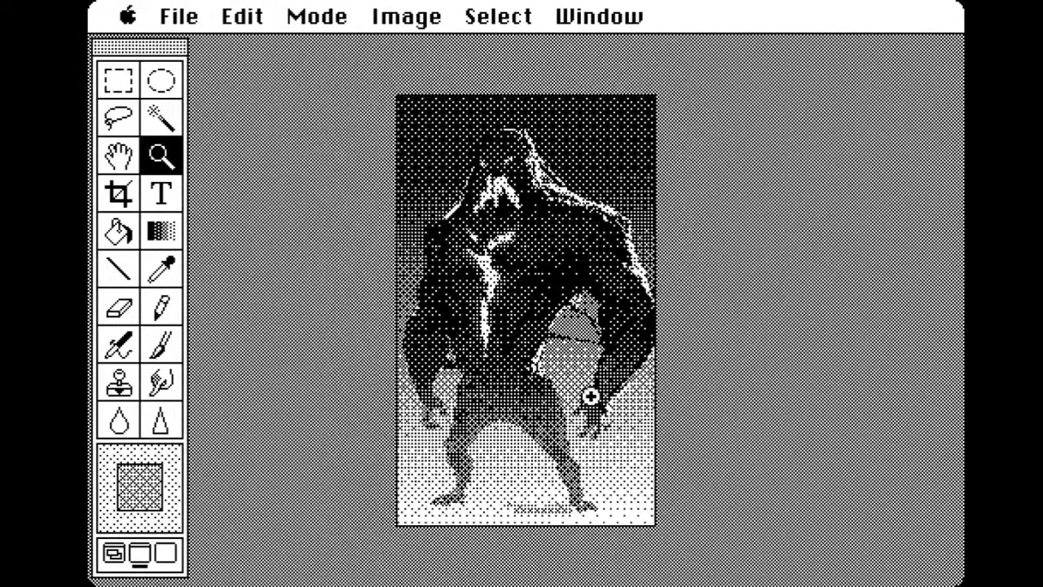
{"action": "left_click", "coordinate": [162, 346]}
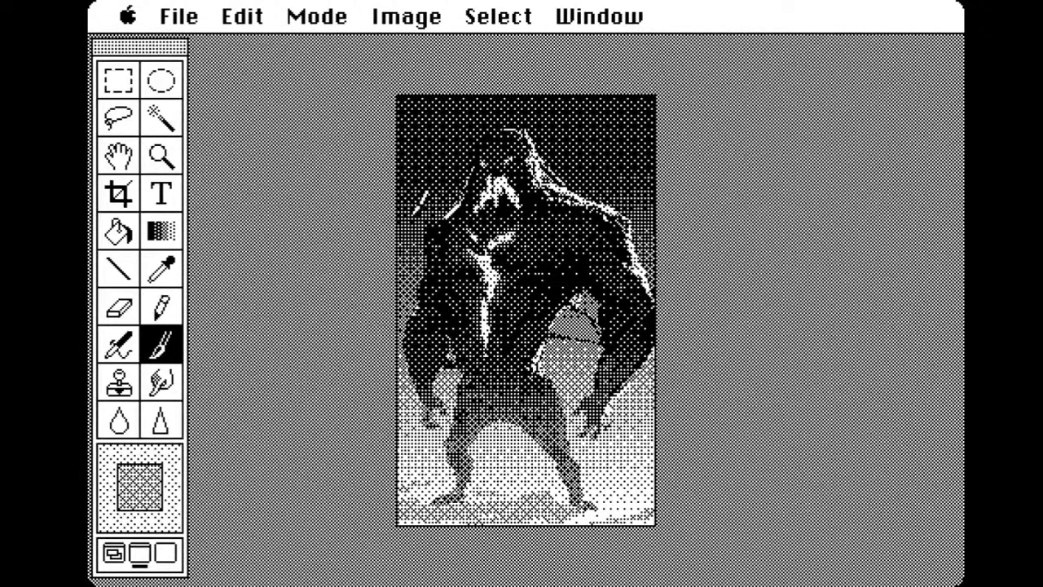
Create a new RGB Color document 50 pixels wide and 50 pixels high
{"action": "left_click_drag", "start_coordinate": [170, 23], "coordinate": [268, 194]}
{"action": "left_click", "coordinate": [180, 17]}
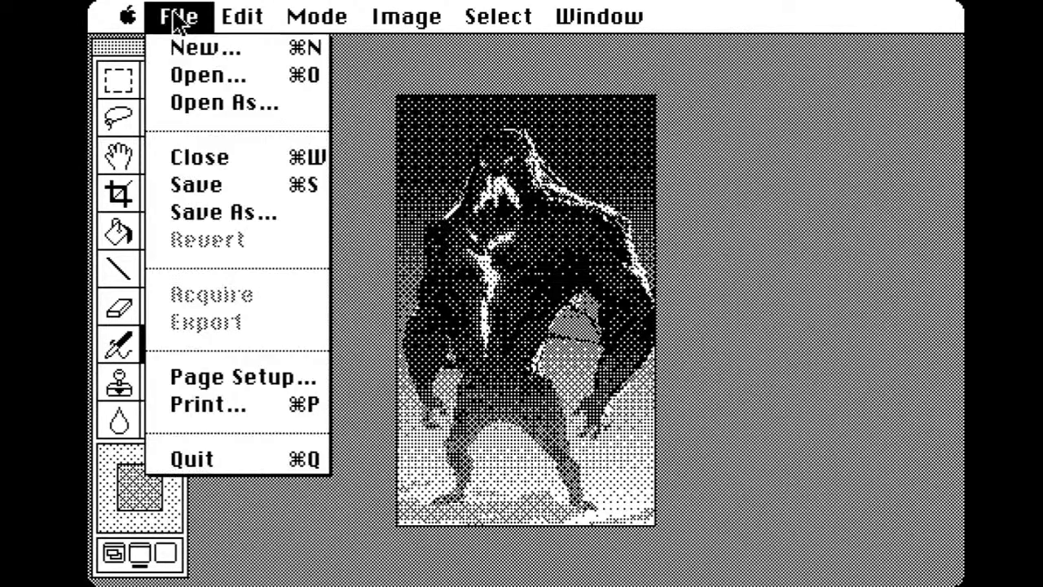
{"action": "left_click_drag", "start_coordinate": [179, 17], "coordinate": [193, 48]}
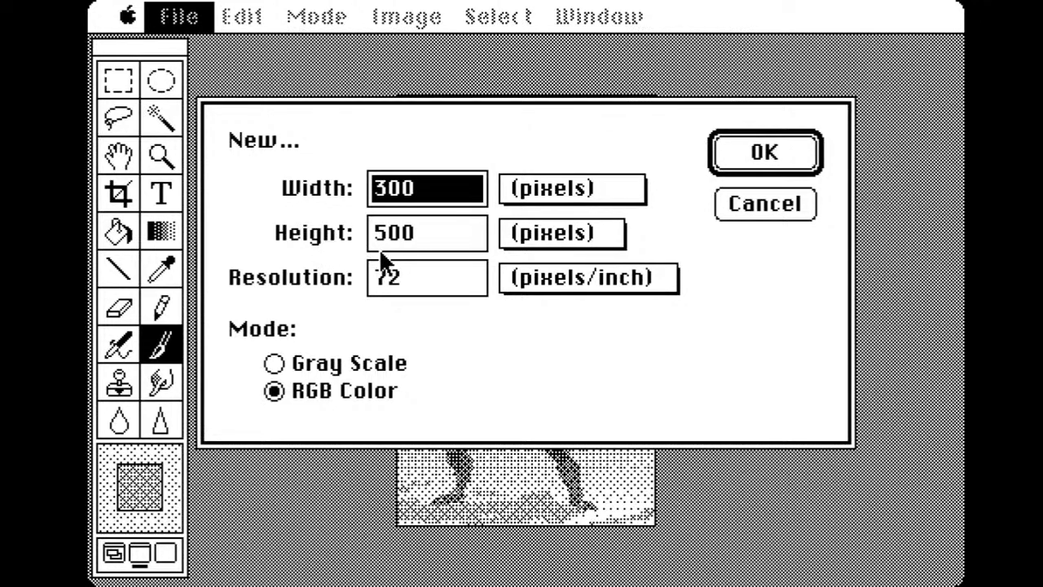
{"action": "type", "text": "50"}
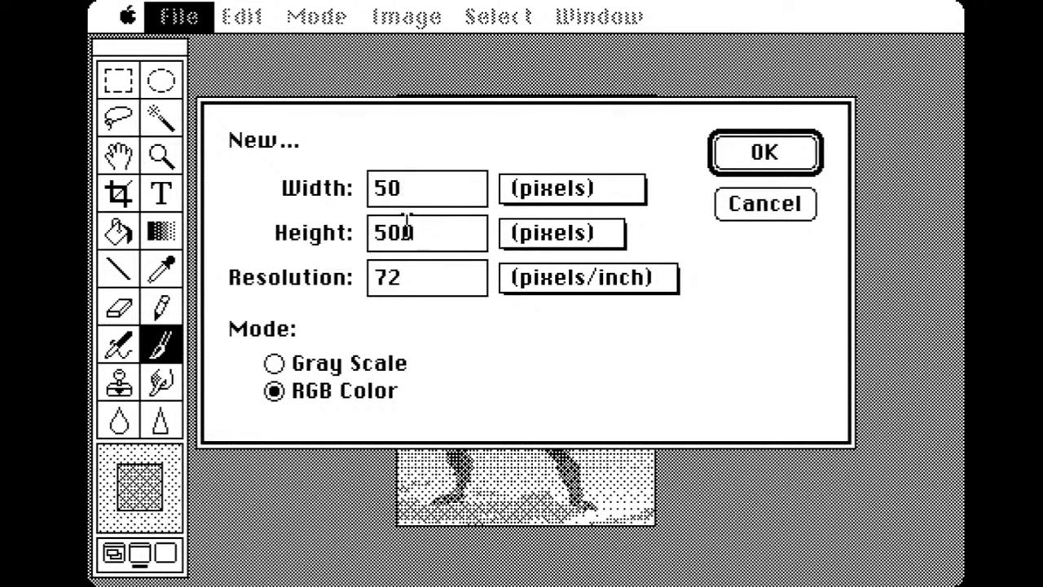
{"action": "left_click_drag", "start_coordinate": [407, 224], "coordinate": [334, 237]}
{"action": "type", "text": "500"}
{"action": "left_click", "coordinate": [745, 154]}
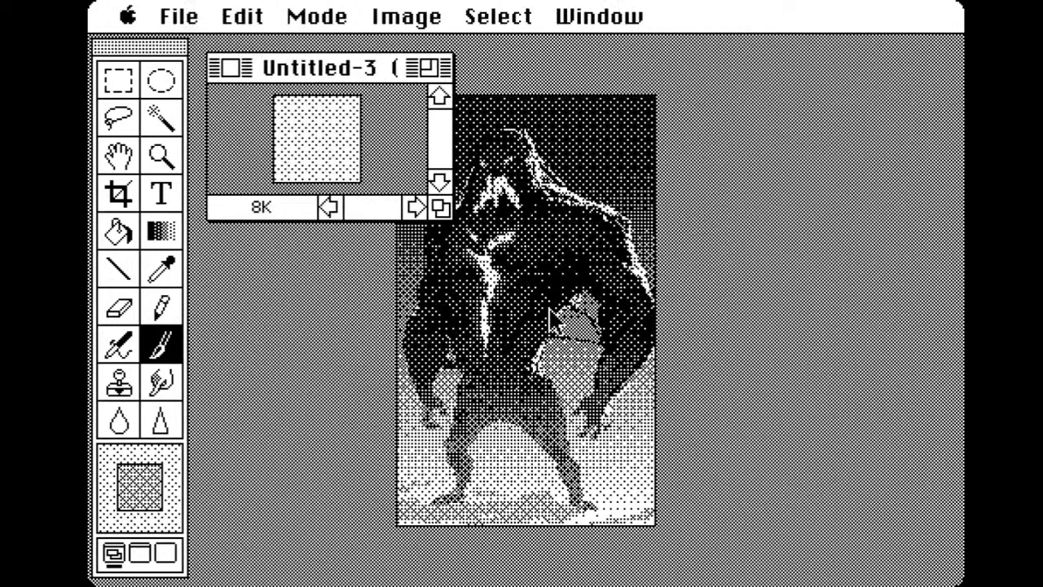
Zoom the new document to 4:1 and enlarge and reposition its window so the whole canvas fits
{"action": "left_click_drag", "start_coordinate": [330, 69], "coordinate": [446, 166]}
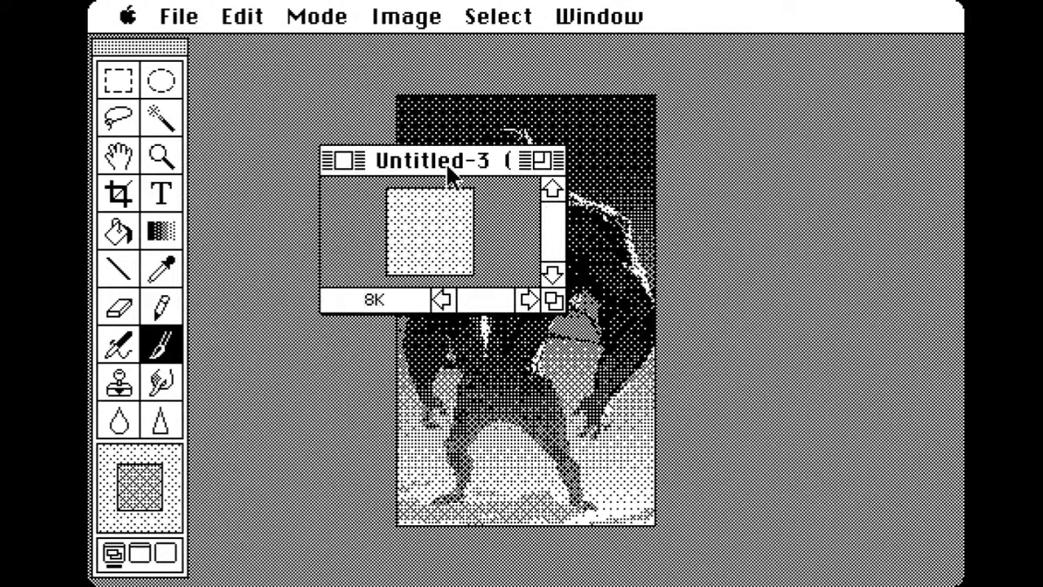
{"action": "left_click_drag", "start_coordinate": [548, 308], "coordinate": [771, 489]}
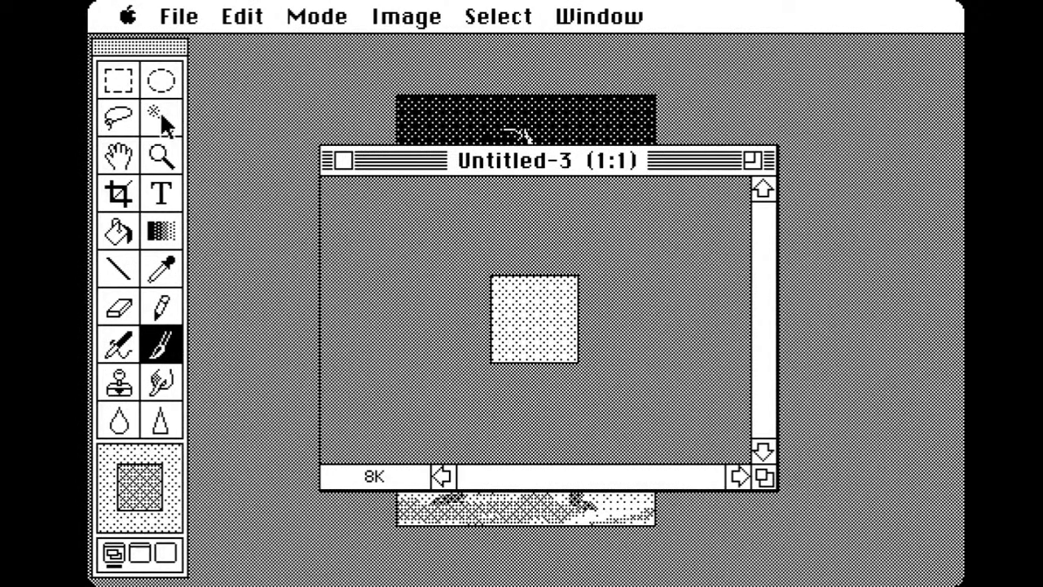
{"action": "left_click", "coordinate": [160, 154]}
{"action": "left_click", "coordinate": [559, 346]}
{"action": "left_click", "coordinate": [577, 338]}
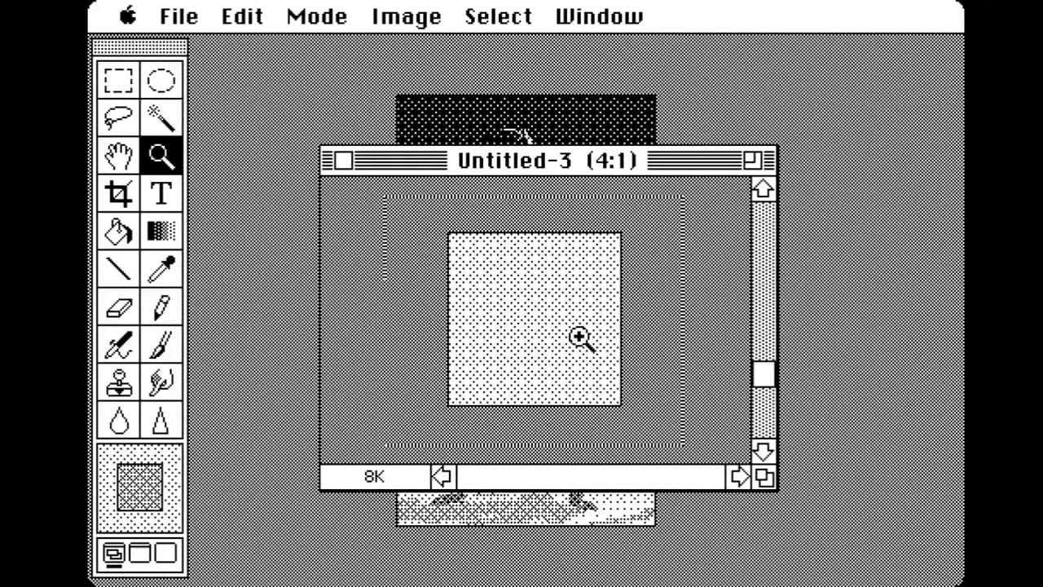
{"action": "left_click_drag", "start_coordinate": [771, 483], "coordinate": [794, 535]}
{"action": "left_click_drag", "start_coordinate": [687, 167], "coordinate": [661, 98]}
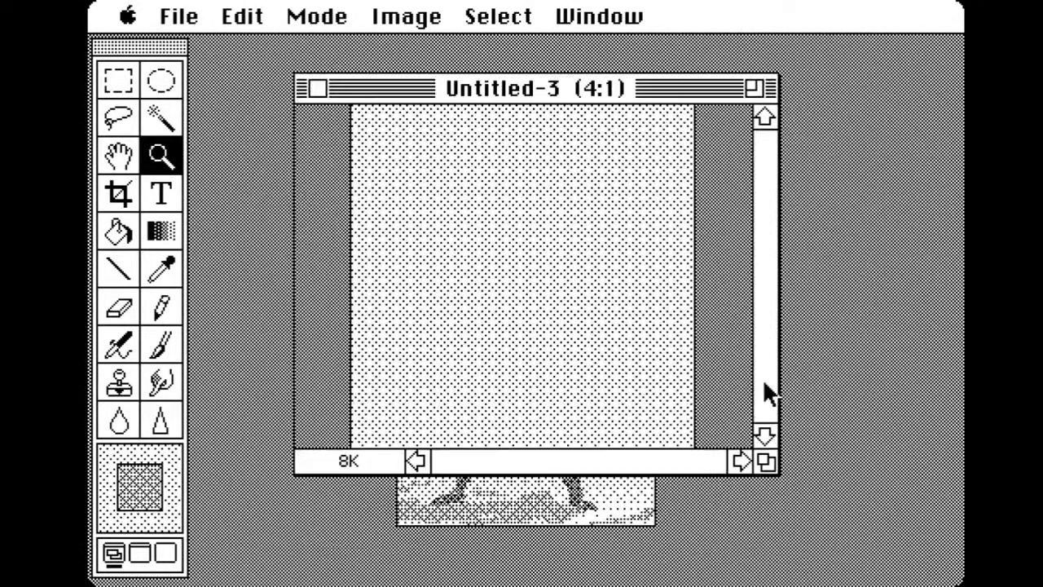
{"action": "left_click_drag", "start_coordinate": [770, 462], "coordinate": [829, 539]}
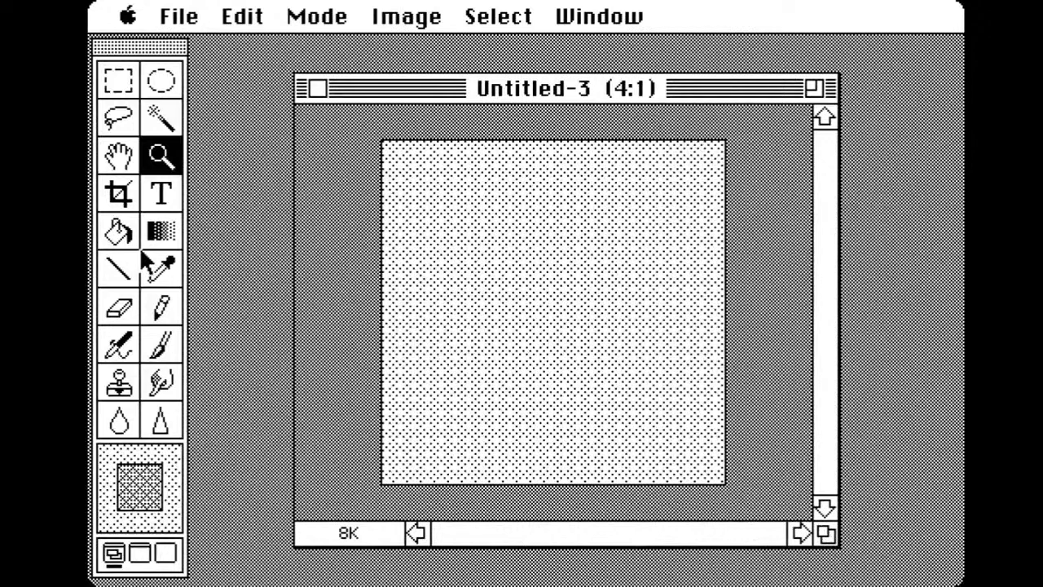
Set up the Pencil tool with a pure black foreground color, undoing the gray test stroke
{"action": "left_click", "coordinate": [163, 314]}
{"action": "mouse_move", "coordinate": [515, 287]}
{"action": "left_mouse_down"}
{"action": "mouse_move", "coordinate": [498, 282]}
{"action": "mouse_move", "coordinate": [540, 324]}
{"action": "left_mouse_up"}
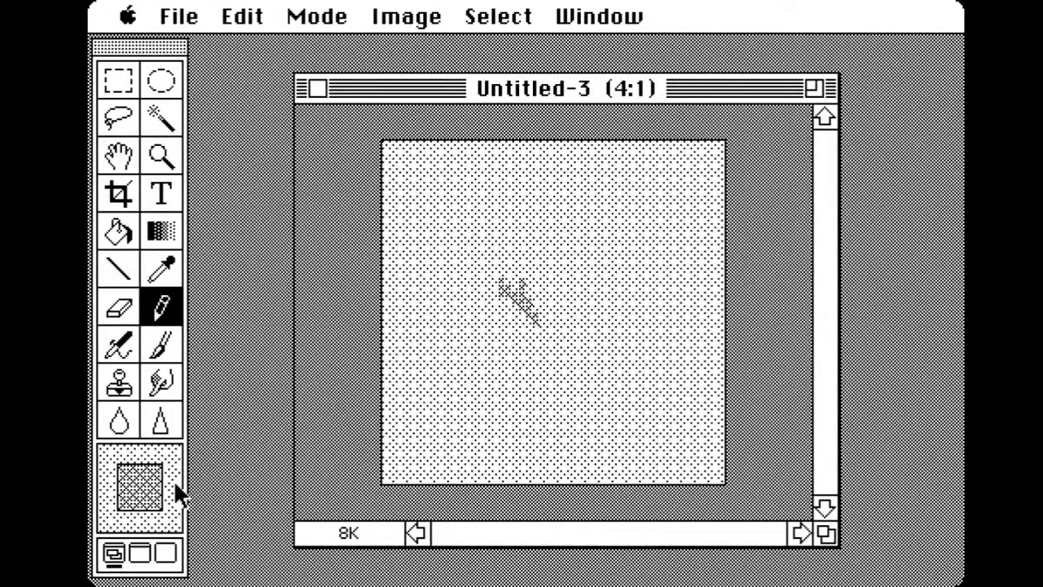
{"action": "left_click_drag", "start_coordinate": [250, 26], "coordinate": [255, 50]}
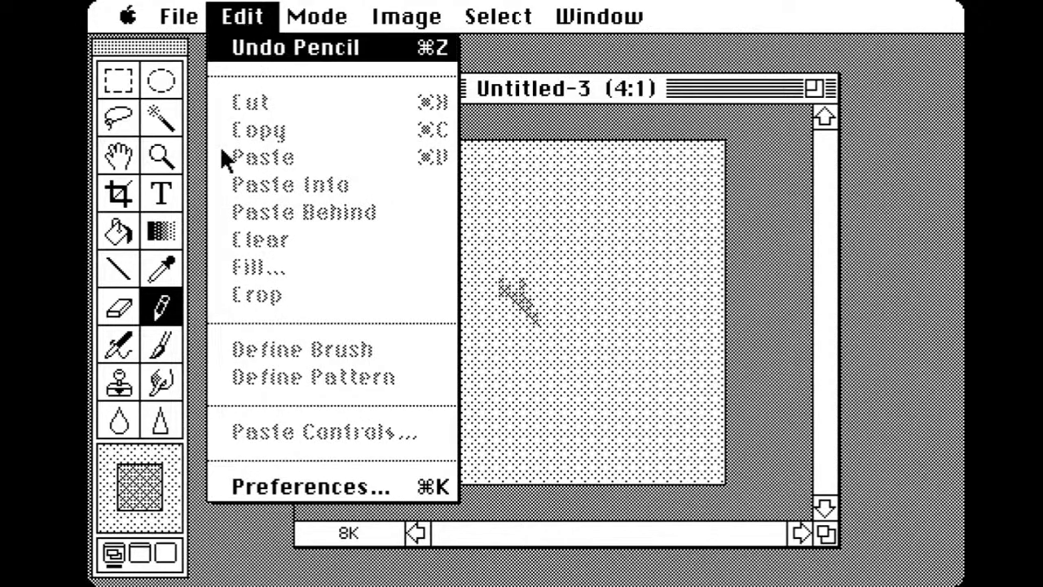
{"action": "left_click_drag", "start_coordinate": [220, 145], "coordinate": [255, 51]}
{"action": "left_click", "coordinate": [137, 513]}
{"action": "left_click", "coordinate": [140, 528]}
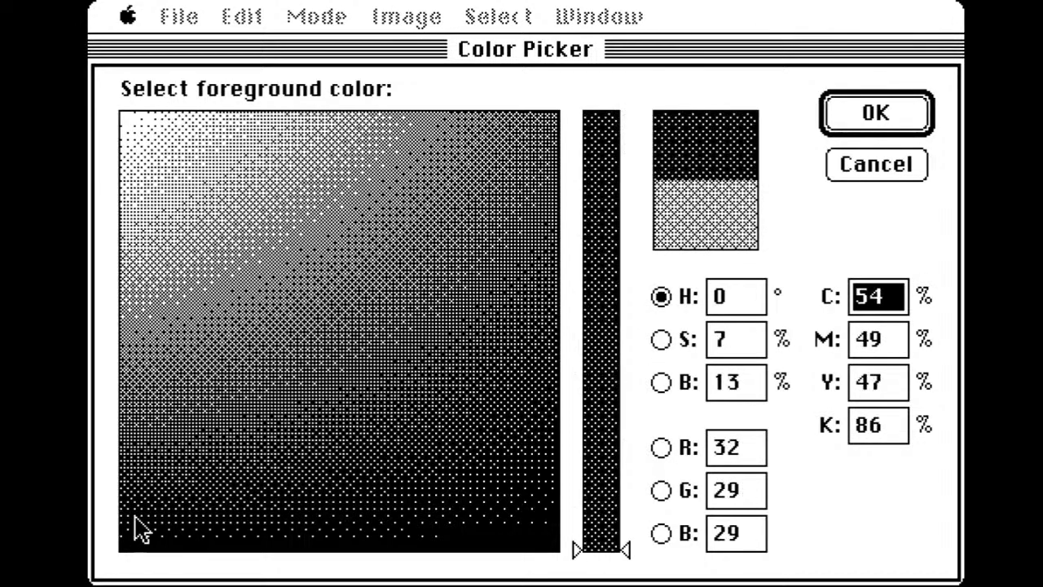
{"action": "left_click", "coordinate": [123, 552]}
{"action": "left_click", "coordinate": [869, 106]}
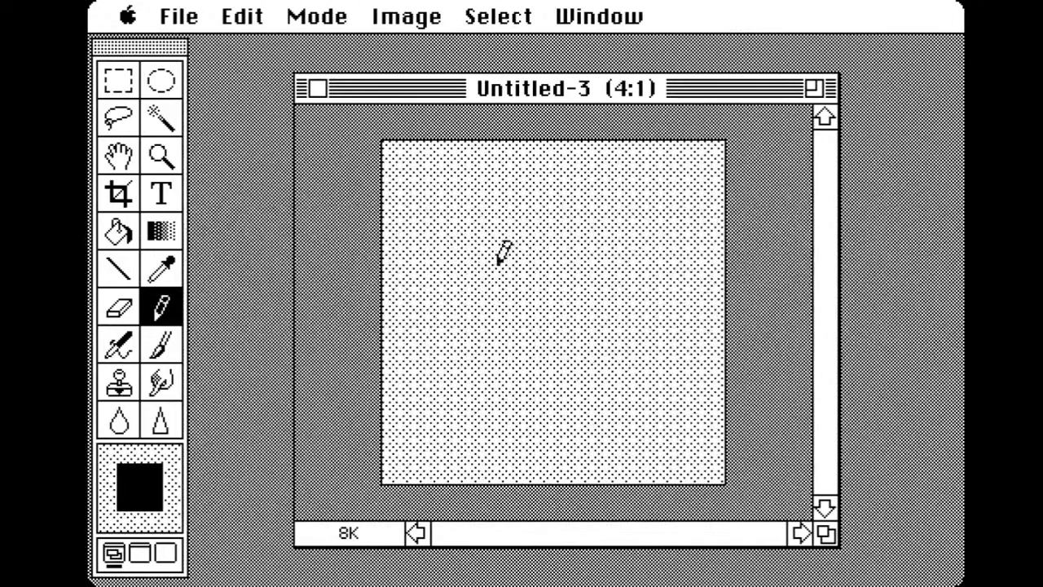
Draw a creature's head outline with the Pencil: curved jaw, solid black chin and domed skull
{"action": "mouse_move", "coordinate": [476, 258]}
{"action": "left_mouse_down"}
{"action": "mouse_move", "coordinate": [481, 233]}
{"action": "mouse_move", "coordinate": [476, 288]}
{"action": "mouse_move", "coordinate": [487, 307]}
{"action": "mouse_move", "coordinate": [536, 323]}
{"action": "mouse_move", "coordinate": [602, 308]}
{"action": "left_mouse_up"}
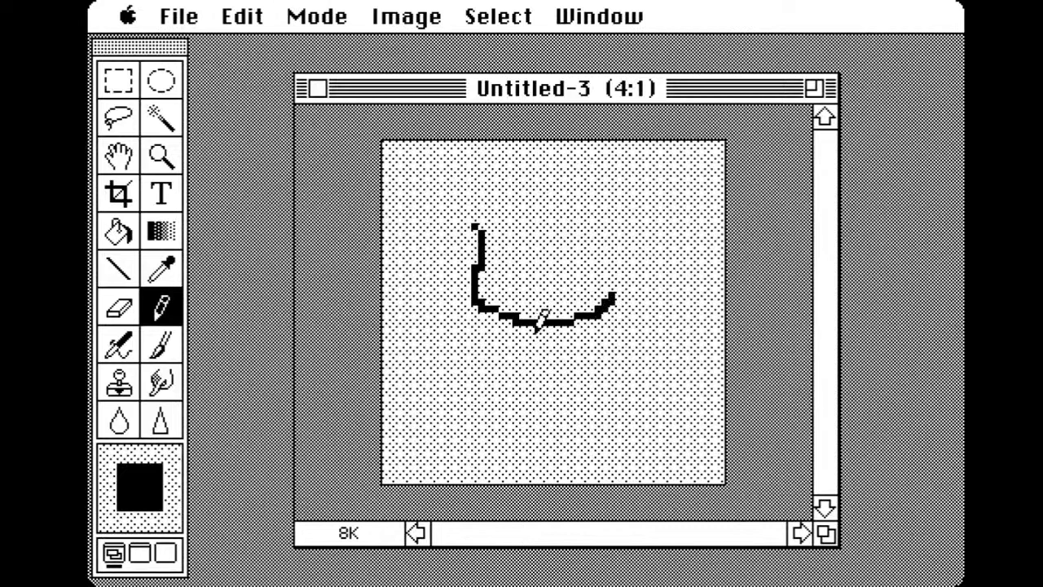
{"action": "mouse_move", "coordinate": [509, 309]}
{"action": "left_mouse_down"}
{"action": "mouse_move", "coordinate": [520, 333]}
{"action": "mouse_move", "coordinate": [561, 332]}
{"action": "mouse_move", "coordinate": [584, 314]}
{"action": "mouse_move", "coordinate": [518, 335]}
{"action": "left_mouse_up"}
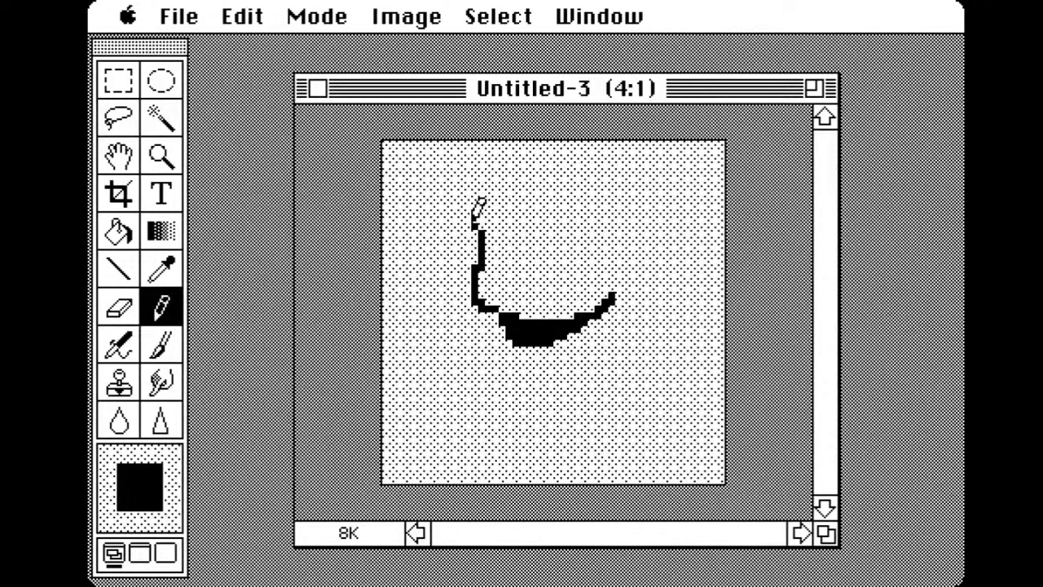
{"action": "left_click_drag", "start_coordinate": [477, 232], "coordinate": [477, 217]}
{"action": "mouse_move", "coordinate": [500, 213]}
{"action": "left_mouse_down"}
{"action": "mouse_move", "coordinate": [487, 195]}
{"action": "mouse_move", "coordinate": [494, 181]}
{"action": "mouse_move", "coordinate": [559, 173]}
{"action": "mouse_move", "coordinate": [607, 191]}
{"action": "mouse_move", "coordinate": [633, 228]}
{"action": "left_mouse_up"}
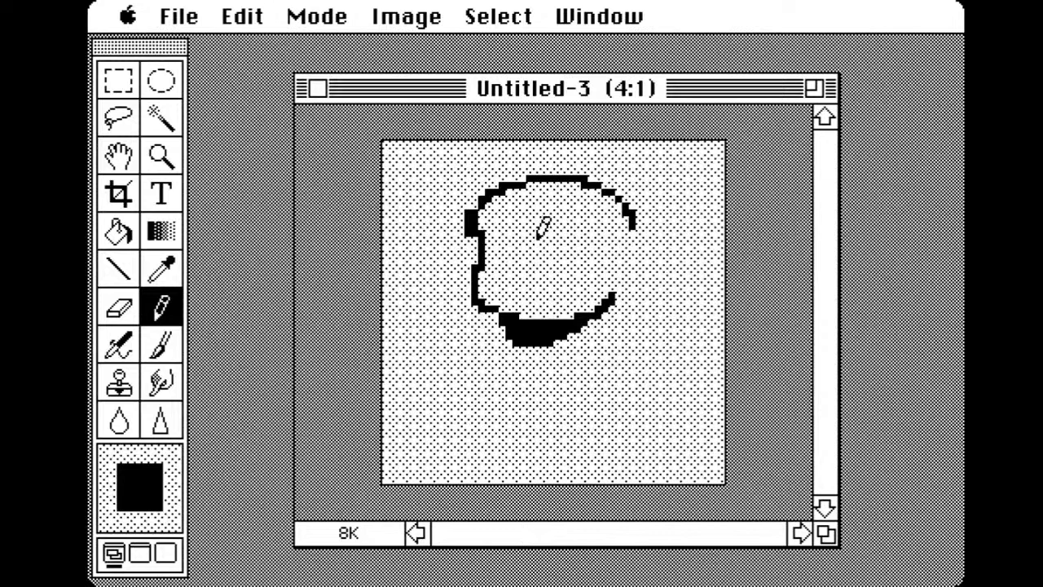
Draw a scowling brow, eyes and mouth inside the head, and add a pointed ear on each side
{"action": "mouse_move", "coordinate": [537, 239]}
{"action": "left_mouse_down"}
{"action": "mouse_move", "coordinate": [599, 246]}
{"action": "mouse_move", "coordinate": [559, 255]}
{"action": "mouse_move", "coordinate": [603, 258]}
{"action": "mouse_move", "coordinate": [524, 257]}
{"action": "mouse_move", "coordinate": [523, 238]}
{"action": "mouse_move", "coordinate": [504, 257]}
{"action": "mouse_move", "coordinate": [489, 244]}
{"action": "mouse_move", "coordinate": [530, 283]}
{"action": "left_mouse_up"}
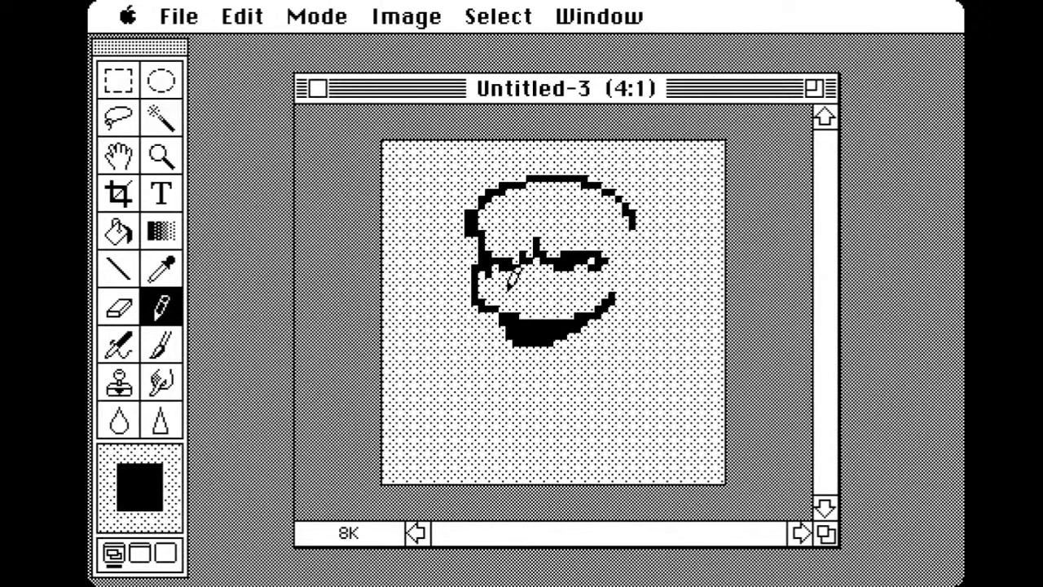
{"action": "left_click_drag", "start_coordinate": [530, 275], "coordinate": [577, 282]}
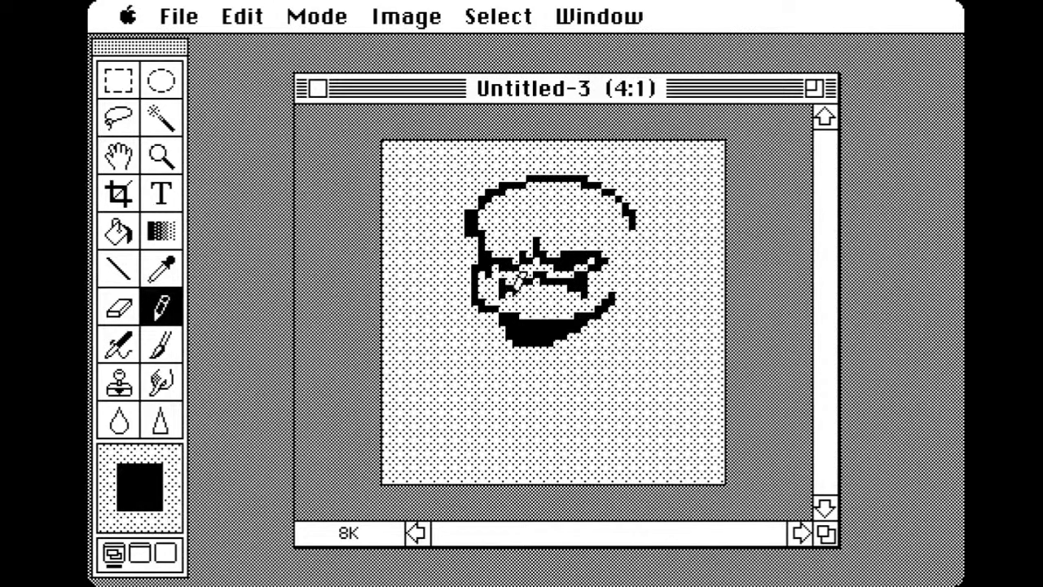
{"action": "left_click_drag", "start_coordinate": [626, 242], "coordinate": [691, 233]}
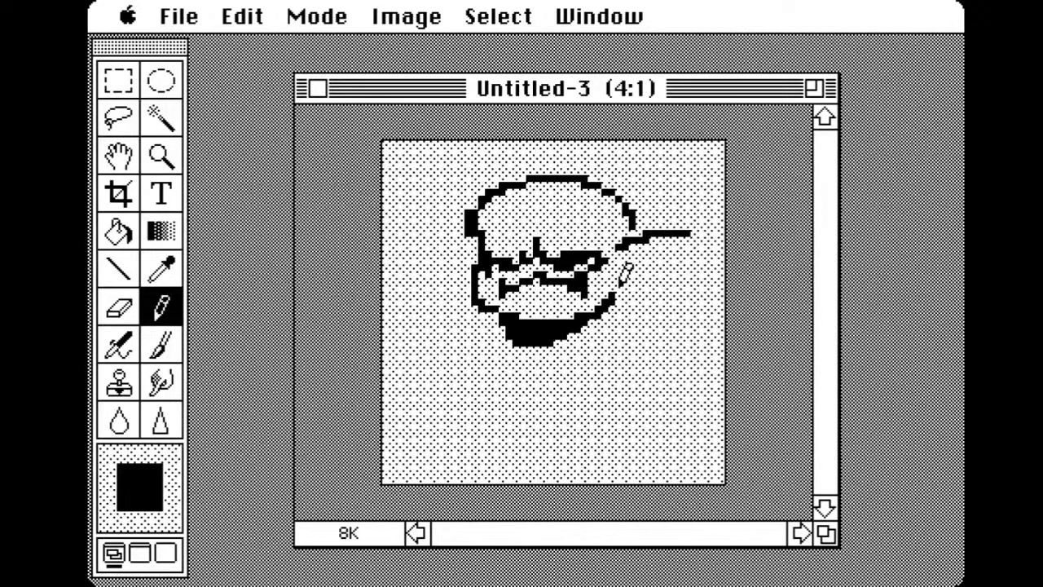
{"action": "mouse_move", "coordinate": [618, 286]}
{"action": "left_mouse_down"}
{"action": "mouse_move", "coordinate": [649, 288]}
{"action": "mouse_move", "coordinate": [692, 235]}
{"action": "mouse_move", "coordinate": [637, 273]}
{"action": "mouse_move", "coordinate": [642, 247]}
{"action": "mouse_move", "coordinate": [642, 259]}
{"action": "mouse_move", "coordinate": [670, 247]}
{"action": "mouse_move", "coordinate": [645, 285]}
{"action": "left_mouse_up"}
{"action": "mouse_move", "coordinate": [464, 299]}
{"action": "left_mouse_down"}
{"action": "mouse_move", "coordinate": [421, 255]}
{"action": "mouse_move", "coordinate": [474, 247]}
{"action": "mouse_move", "coordinate": [469, 263]}
{"action": "mouse_move", "coordinate": [479, 255]}
{"action": "mouse_move", "coordinate": [461, 254]}
{"action": "mouse_move", "coordinate": [475, 276]}
{"action": "left_mouse_up"}
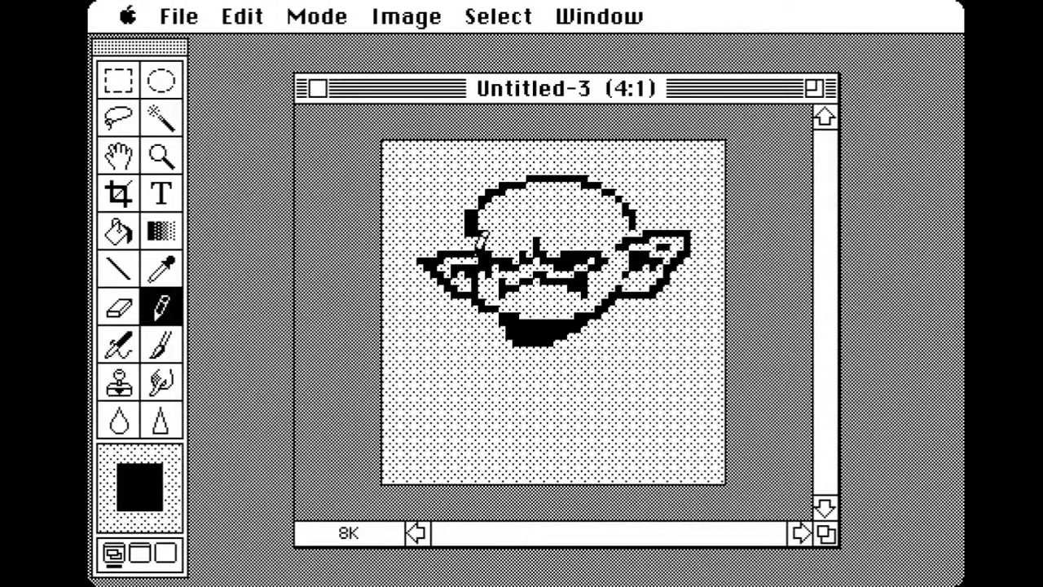
{"action": "left_click", "coordinate": [163, 345]}
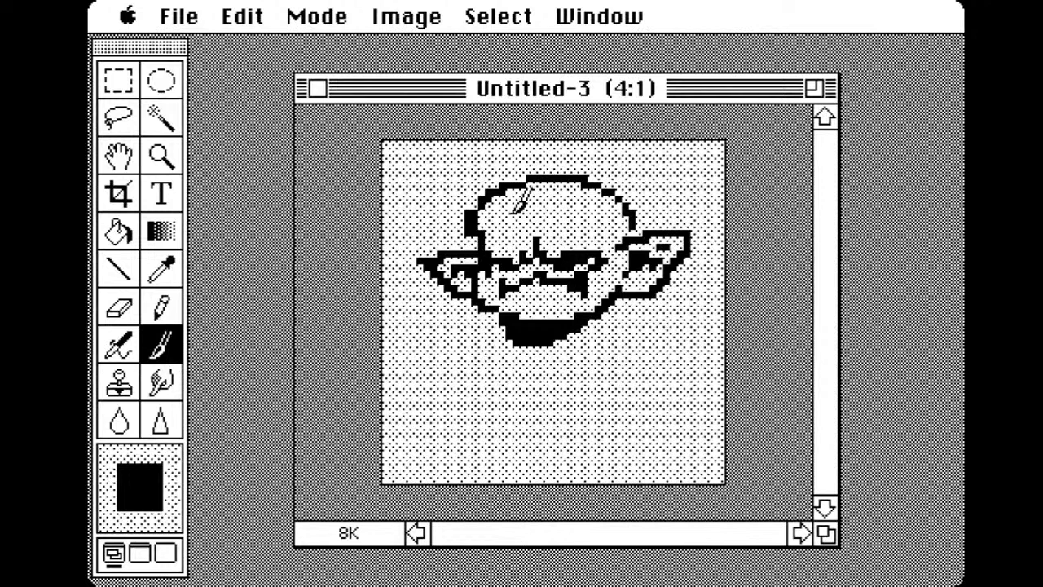
{"action": "left_click_drag", "start_coordinate": [515, 202], "coordinate": [507, 217]}
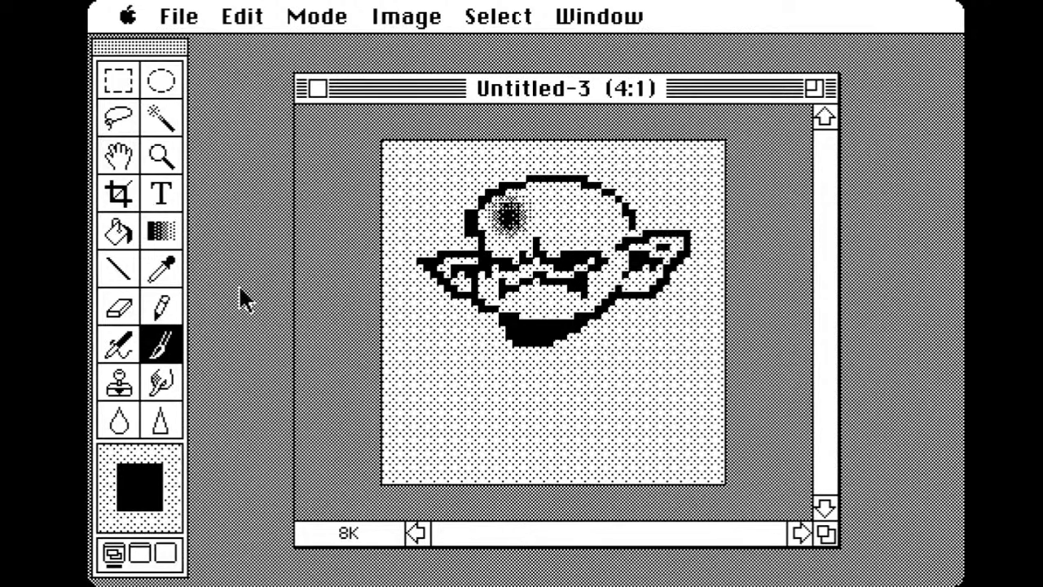
{"action": "left_click_drag", "start_coordinate": [259, 18], "coordinate": [263, 51]}
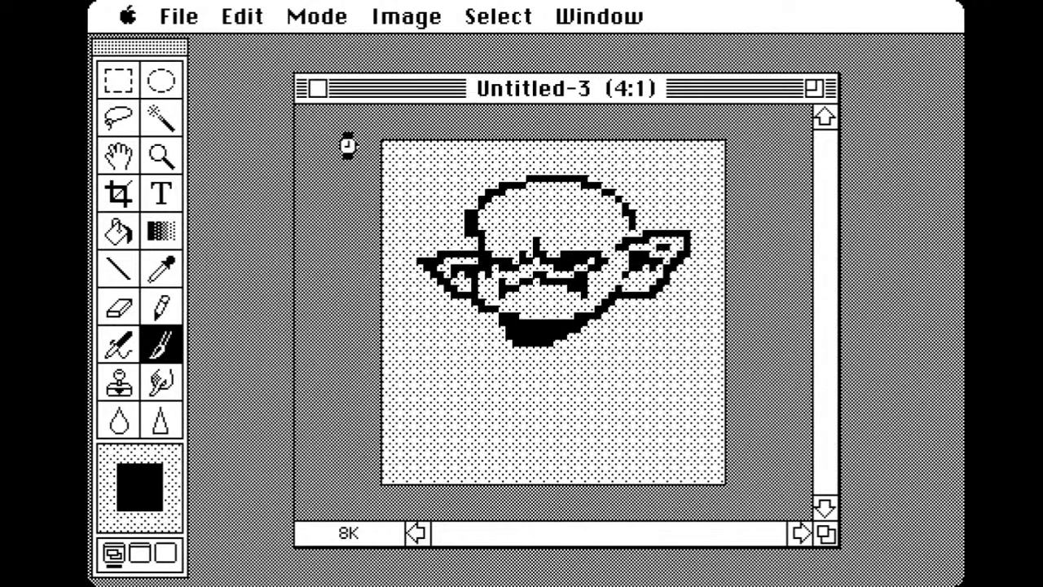
Remove the left side of the skull outline using a Pencil with the sampled canvas tone and the Eraser
{"action": "left_click", "coordinate": [161, 269]}
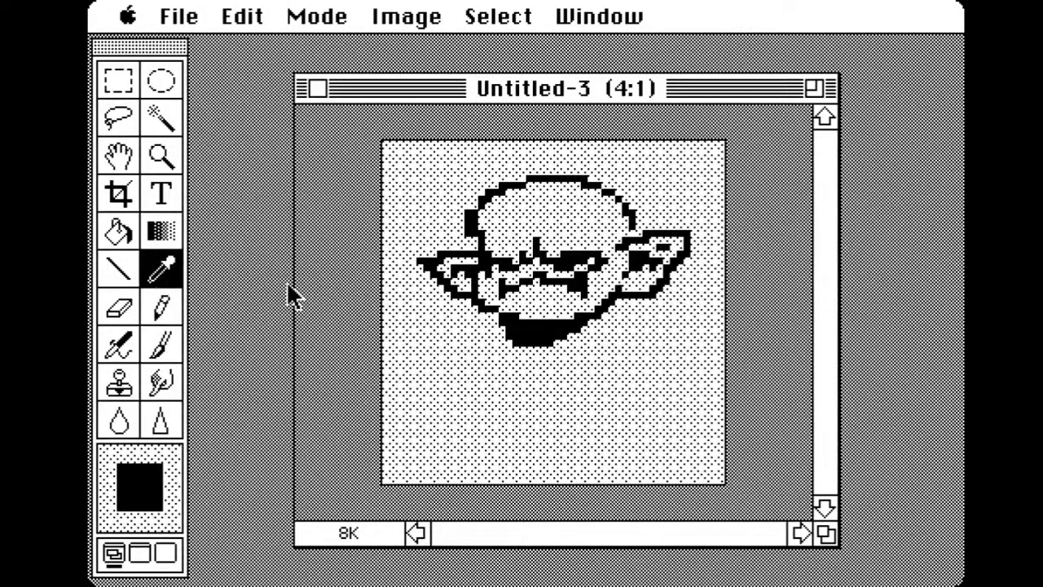
{"action": "left_click", "coordinate": [502, 217]}
{"action": "left_click", "coordinate": [161, 308]}
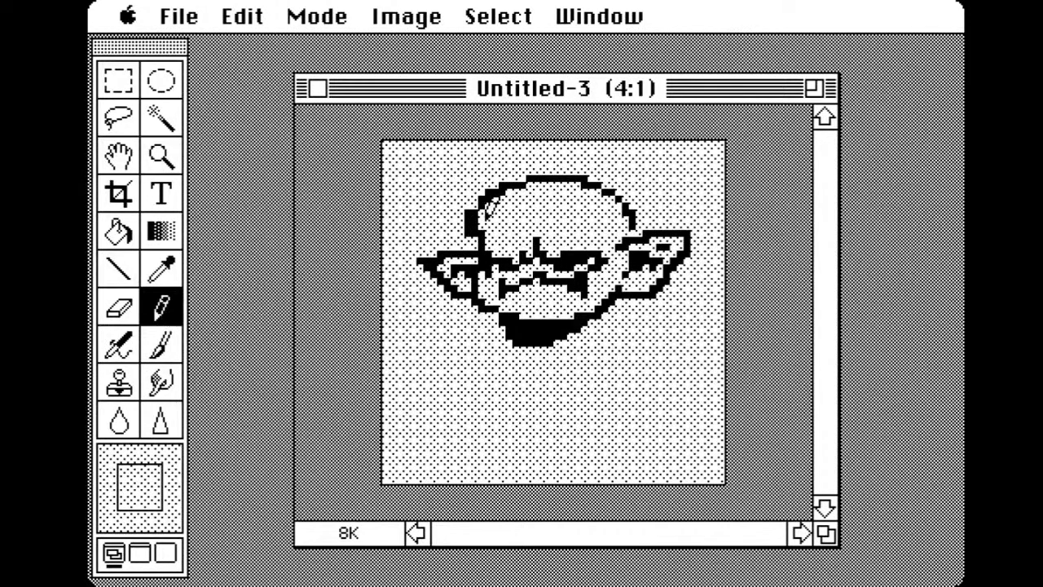
{"action": "left_click", "coordinate": [483, 242]}
{"action": "left_click_drag", "start_coordinate": [470, 220], "coordinate": [471, 232]}
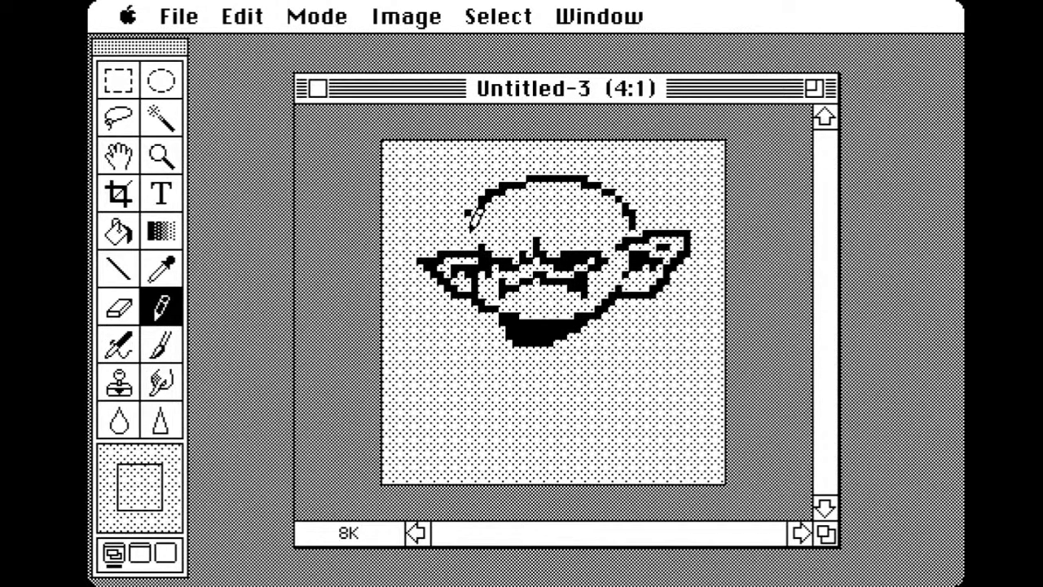
{"action": "left_click", "coordinate": [122, 311]}
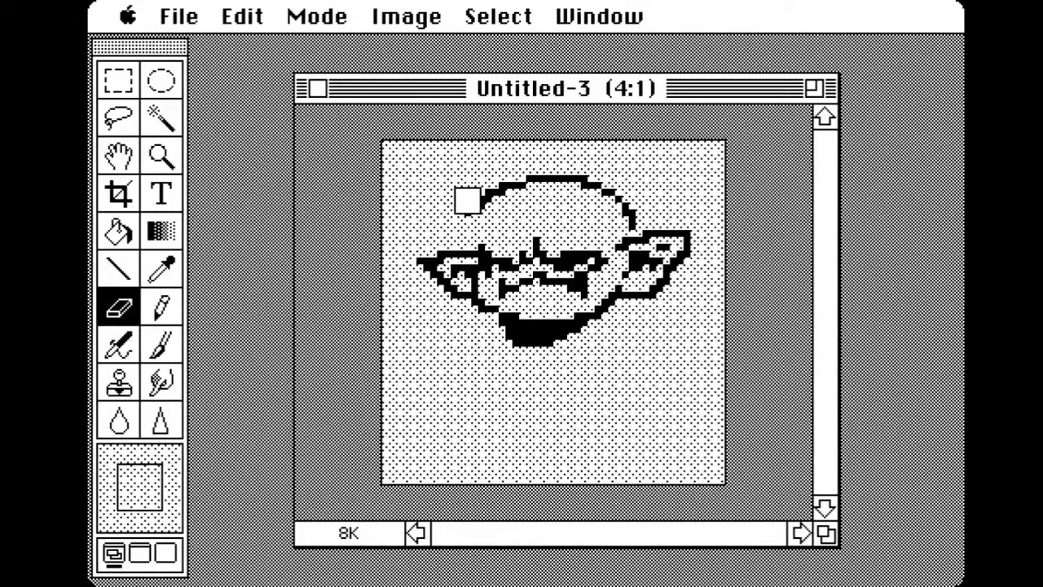
{"action": "mouse_move", "coordinate": [446, 225]}
{"action": "left_mouse_down"}
{"action": "mouse_move", "coordinate": [512, 204]}
{"action": "mouse_move", "coordinate": [460, 207]}
{"action": "mouse_move", "coordinate": [486, 209]}
{"action": "mouse_move", "coordinate": [513, 191]}
{"action": "mouse_move", "coordinate": [531, 207]}
{"action": "left_mouse_up"}
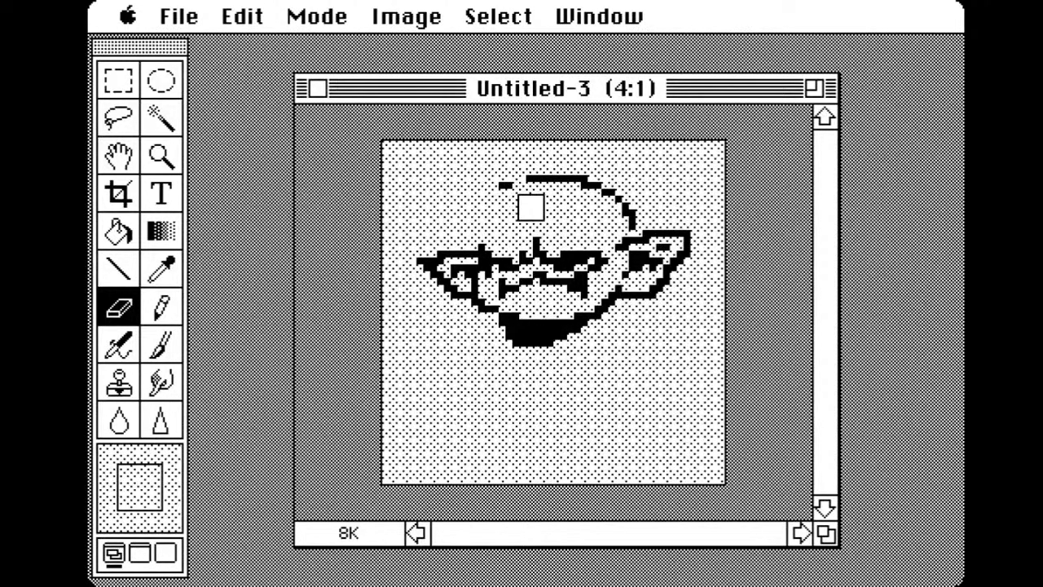
Set the foreground color back to black and redraw the left skull contour with the Pencil, from the ear to the crown
{"action": "left_click", "coordinate": [163, 310]}
{"action": "left_click", "coordinate": [147, 493]}
{"action": "left_click", "coordinate": [174, 487]}
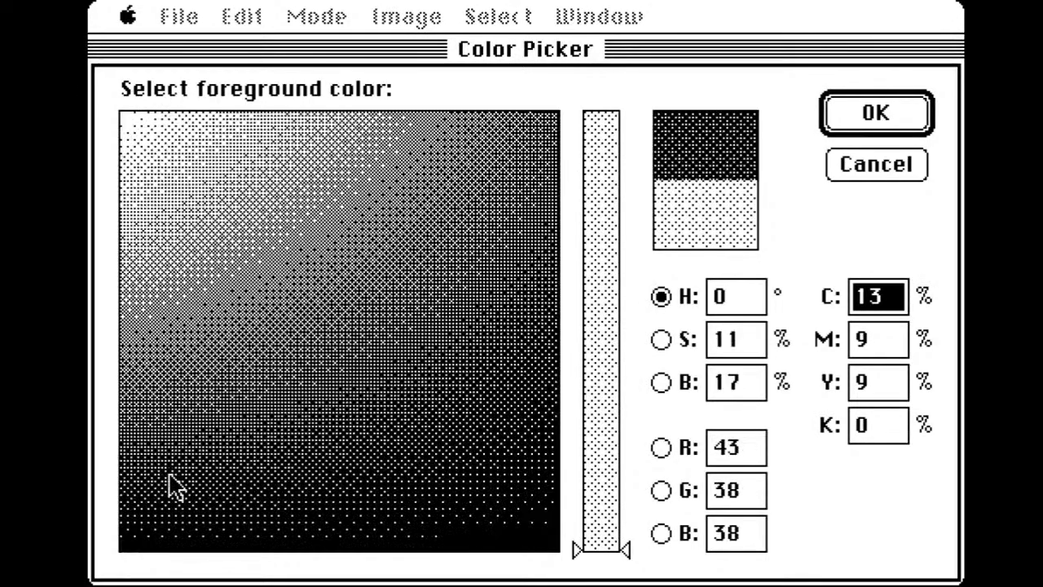
{"action": "left_click_drag", "start_coordinate": [174, 487], "coordinate": [114, 554]}
{"action": "key", "text": "Return"}
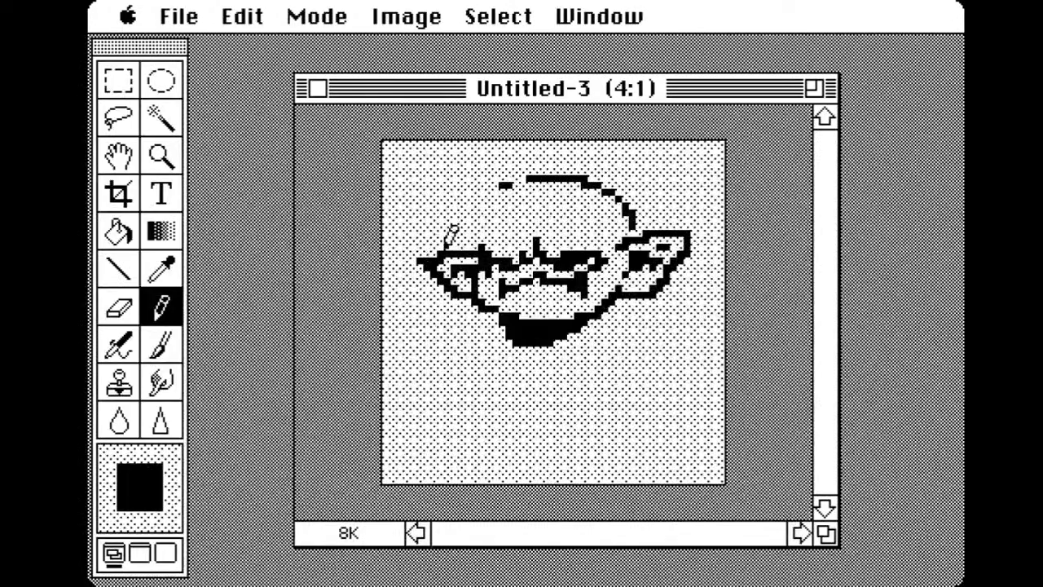
{"action": "mouse_move", "coordinate": [474, 246]}
{"action": "left_mouse_down"}
{"action": "mouse_move", "coordinate": [496, 186]}
{"action": "mouse_move", "coordinate": [521, 175]}
{"action": "left_mouse_up"}
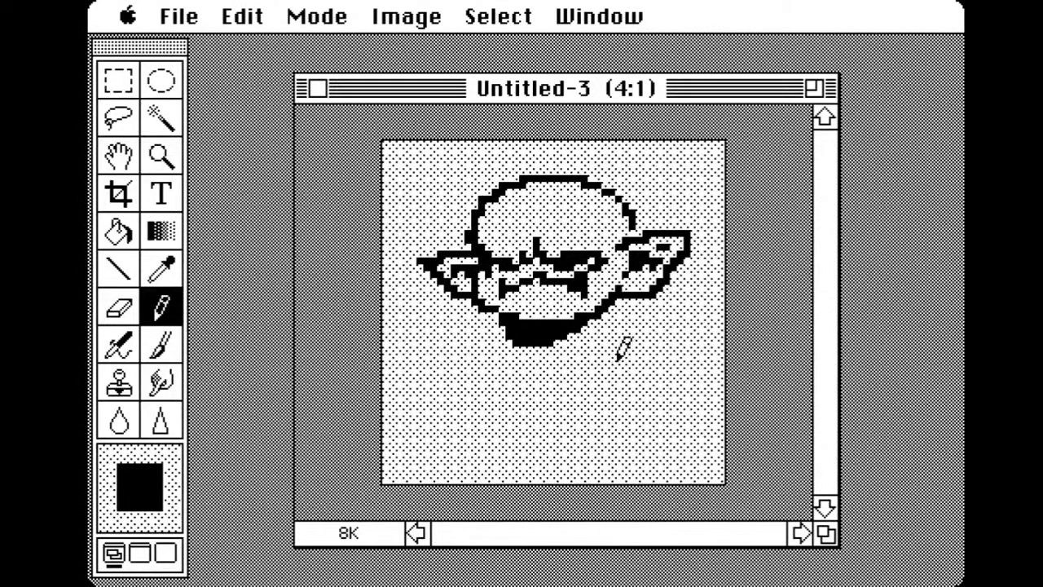
Draw the outline of an arm hanging down below the right ear, with short inner contour lines beside the chin
{"action": "left_click_drag", "start_coordinate": [643, 305], "coordinate": [662, 346]}
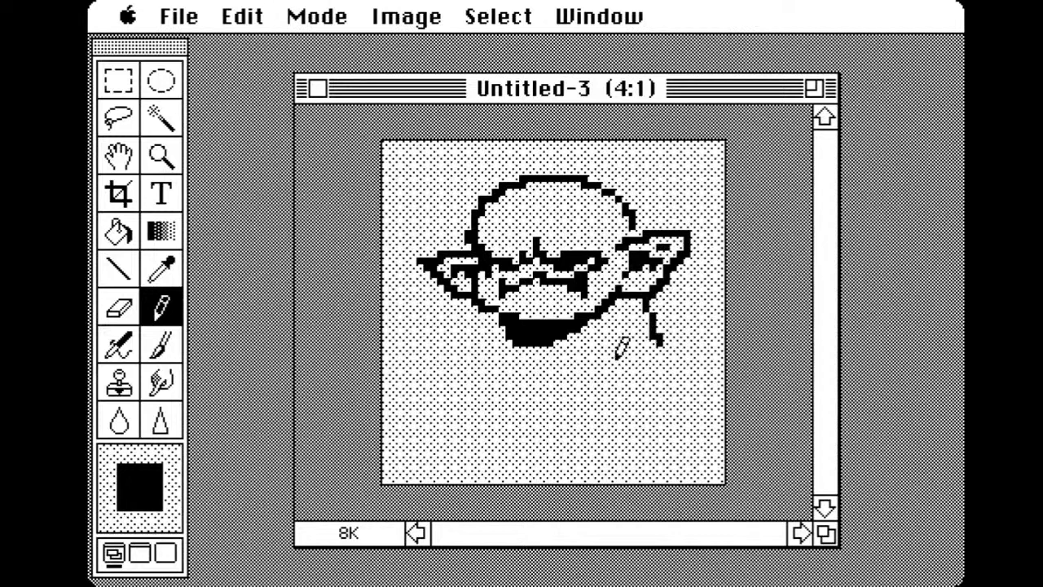
{"action": "left_click_drag", "start_coordinate": [468, 315], "coordinate": [466, 295]}
{"action": "mouse_move", "coordinate": [602, 324]}
{"action": "left_mouse_down"}
{"action": "mouse_move", "coordinate": [624, 342]}
{"action": "mouse_move", "coordinate": [587, 311]}
{"action": "mouse_move", "coordinate": [591, 357]}
{"action": "mouse_move", "coordinate": [617, 393]}
{"action": "left_mouse_up"}
{"action": "mouse_move", "coordinate": [593, 354]}
{"action": "left_mouse_down"}
{"action": "mouse_move", "coordinate": [625, 424]}
{"action": "mouse_move", "coordinate": [647, 383]}
{"action": "mouse_move", "coordinate": [647, 414]}
{"action": "mouse_move", "coordinate": [668, 385]}
{"action": "mouse_move", "coordinate": [662, 333]}
{"action": "left_mouse_up"}
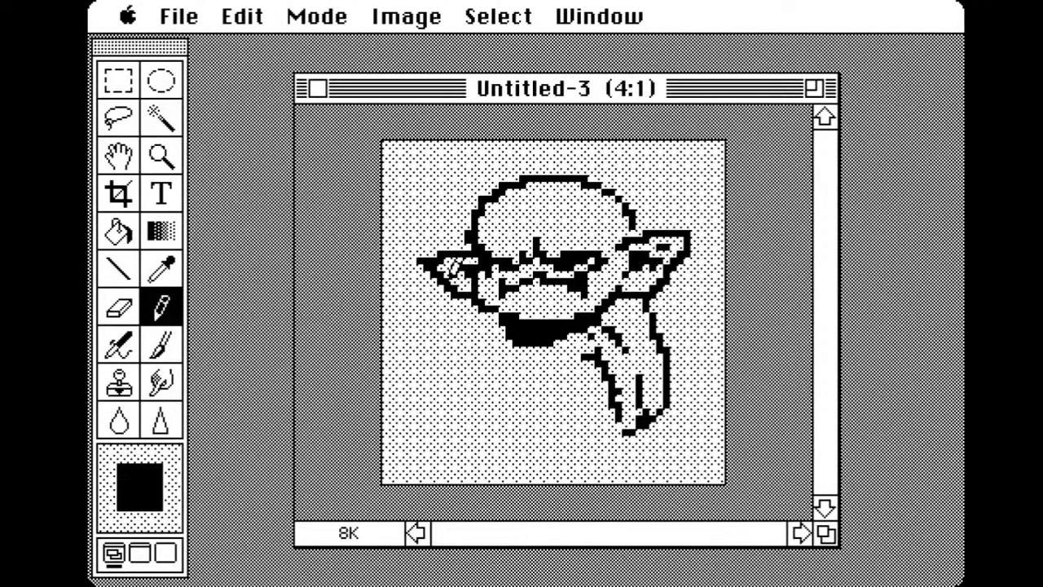
Draw an angled body contour below the left ear and a jagged, spiky shape above it beside the skull
{"action": "mouse_move", "coordinate": [471, 237]}
{"action": "left_mouse_down"}
{"action": "mouse_move", "coordinate": [450, 219]}
{"action": "mouse_move", "coordinate": [425, 238]}
{"action": "mouse_move", "coordinate": [412, 281]}
{"action": "mouse_move", "coordinate": [477, 377]}
{"action": "left_mouse_up"}
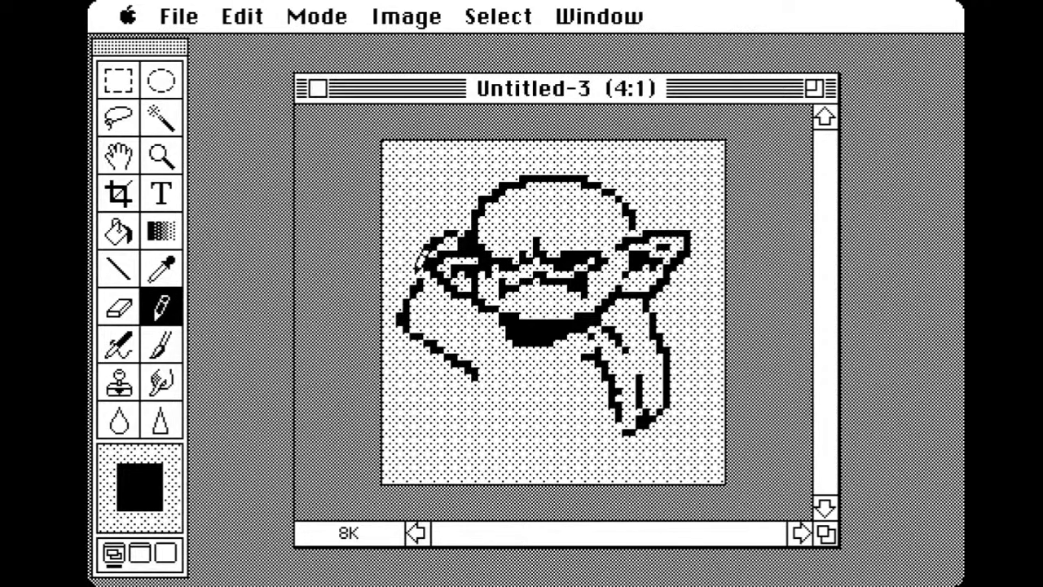
{"action": "mouse_move", "coordinate": [414, 258]}
{"action": "left_mouse_down"}
{"action": "mouse_move", "coordinate": [405, 214]}
{"action": "mouse_move", "coordinate": [421, 210]}
{"action": "mouse_move", "coordinate": [419, 180]}
{"action": "mouse_move", "coordinate": [461, 211]}
{"action": "mouse_move", "coordinate": [458, 201]}
{"action": "left_mouse_up"}
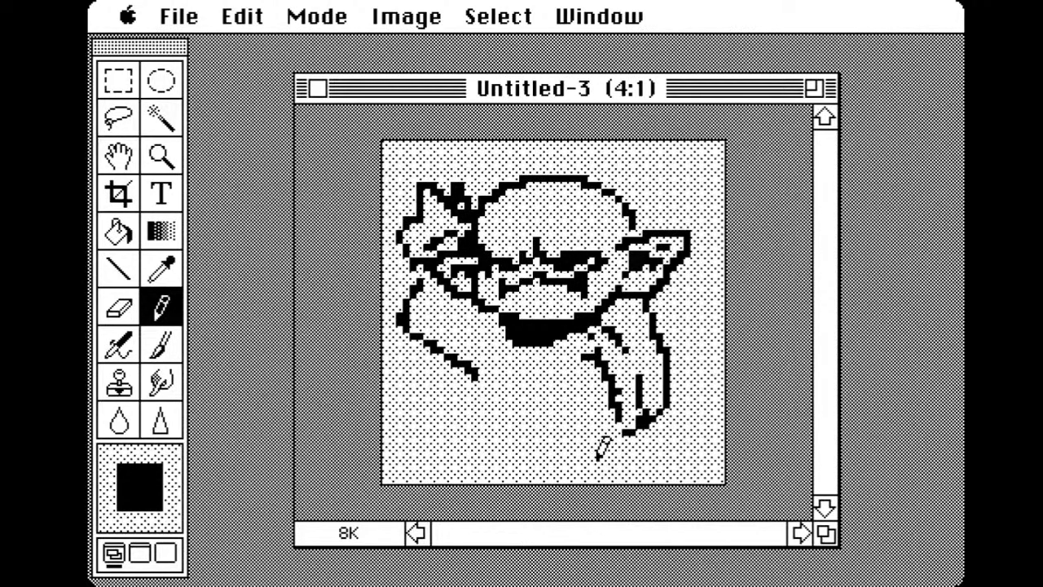
Undo the last Pencil stroke, then draw a rounded hand outline beside the hanging arm and a short collar line below the chin
{"action": "left_click_drag", "start_coordinate": [239, 18], "coordinate": [263, 47]}
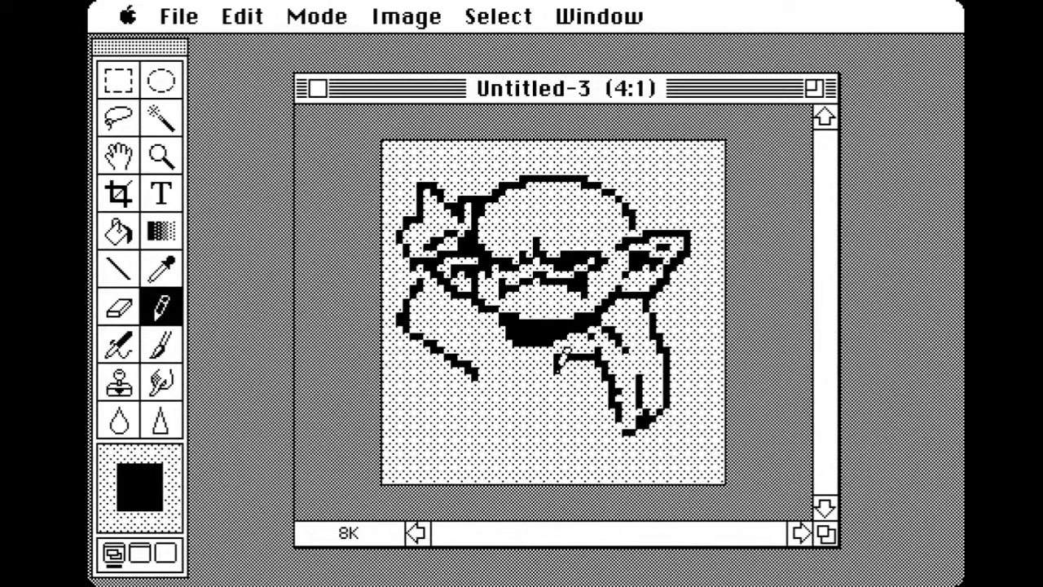
{"action": "mouse_move", "coordinate": [567, 371]}
{"action": "left_mouse_down"}
{"action": "mouse_move", "coordinate": [558, 401]}
{"action": "mouse_move", "coordinate": [589, 422]}
{"action": "mouse_move", "coordinate": [619, 411]}
{"action": "left_mouse_up"}
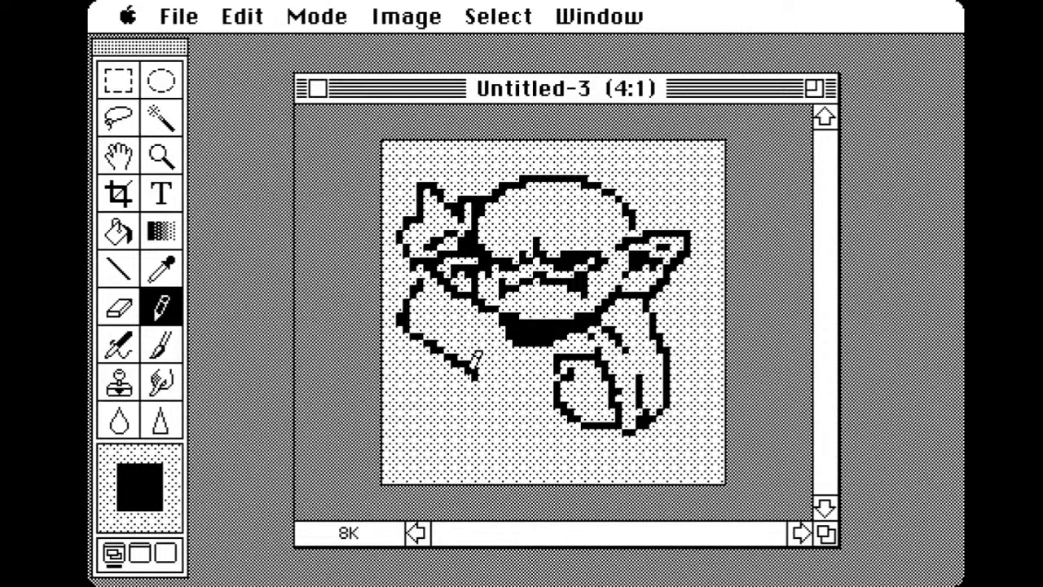
{"action": "mouse_move", "coordinate": [474, 378]}
{"action": "left_mouse_down"}
{"action": "mouse_move", "coordinate": [500, 320]}
{"action": "mouse_move", "coordinate": [519, 327]}
{"action": "mouse_move", "coordinate": [526, 356]}
{"action": "mouse_move", "coordinate": [555, 357]}
{"action": "left_mouse_up"}
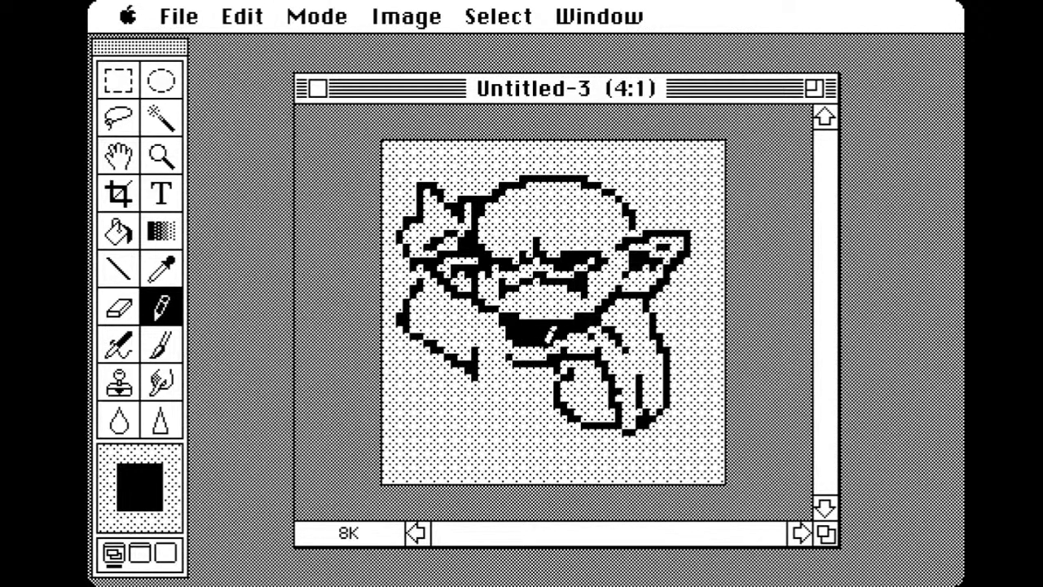
Draw the robe's outline with the Pencil, down from the raised arm, along a long bottom hem and up to a flared corner beneath the hanging arm
{"action": "mouse_move", "coordinate": [473, 363]}
{"action": "left_mouse_down"}
{"action": "mouse_move", "coordinate": [453, 439]}
{"action": "mouse_move", "coordinate": [465, 420]}
{"action": "mouse_move", "coordinate": [465, 435]}
{"action": "mouse_move", "coordinate": [459, 414]}
{"action": "mouse_move", "coordinate": [465, 439]}
{"action": "mouse_move", "coordinate": [559, 463]}
{"action": "left_mouse_up"}
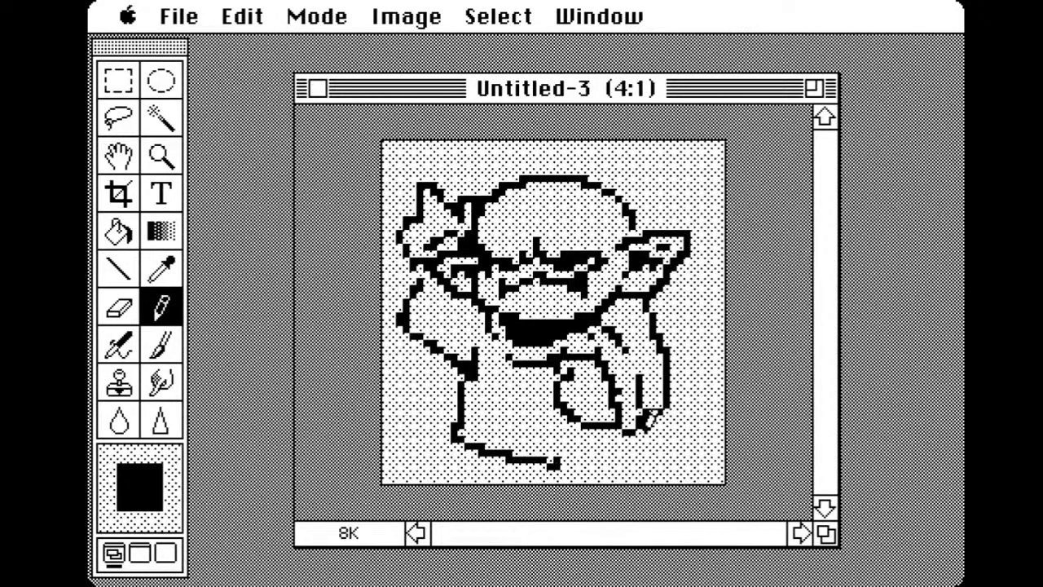
{"action": "left_click_drag", "start_coordinate": [673, 391], "coordinate": [681, 440]}
{"action": "mouse_move", "coordinate": [563, 462]}
{"action": "left_mouse_down"}
{"action": "mouse_move", "coordinate": [693, 461]}
{"action": "mouse_move", "coordinate": [664, 420]}
{"action": "mouse_move", "coordinate": [657, 435]}
{"action": "left_mouse_up"}
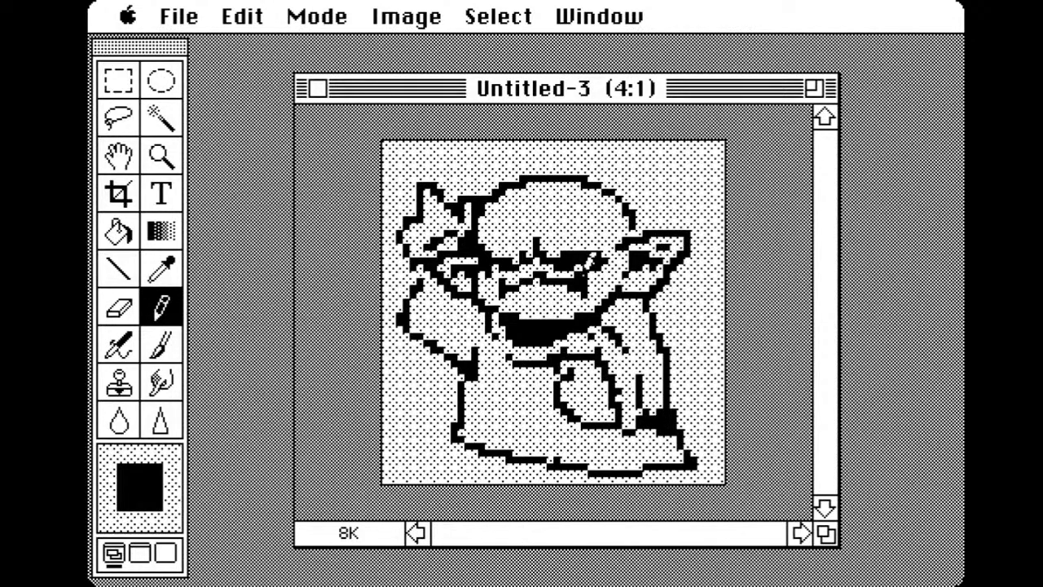
Draw a large open eye with a dark pupil on the forehead and a small foot outline under the robe's left corner
{"action": "left_click_drag", "start_coordinate": [512, 209], "coordinate": [576, 215]}
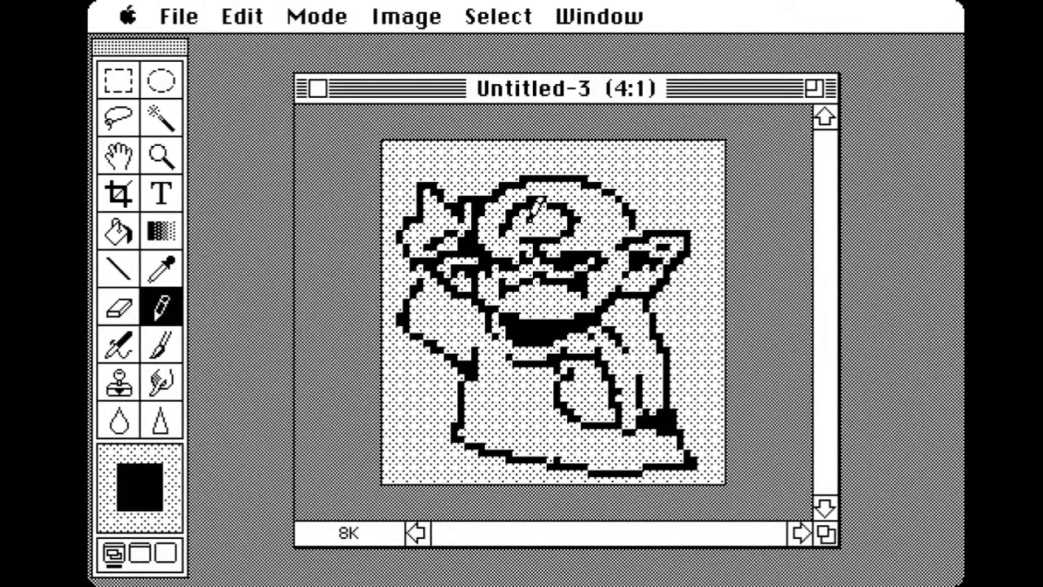
{"action": "left_click_drag", "start_coordinate": [533, 211], "coordinate": [542, 203]}
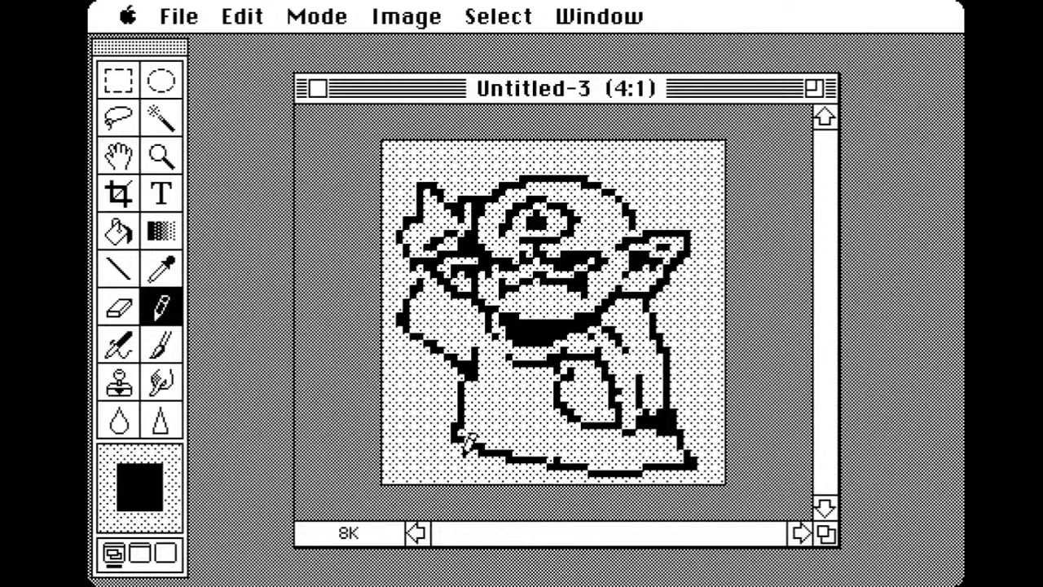
{"action": "left_click_drag", "start_coordinate": [453, 447], "coordinate": [512, 460]}
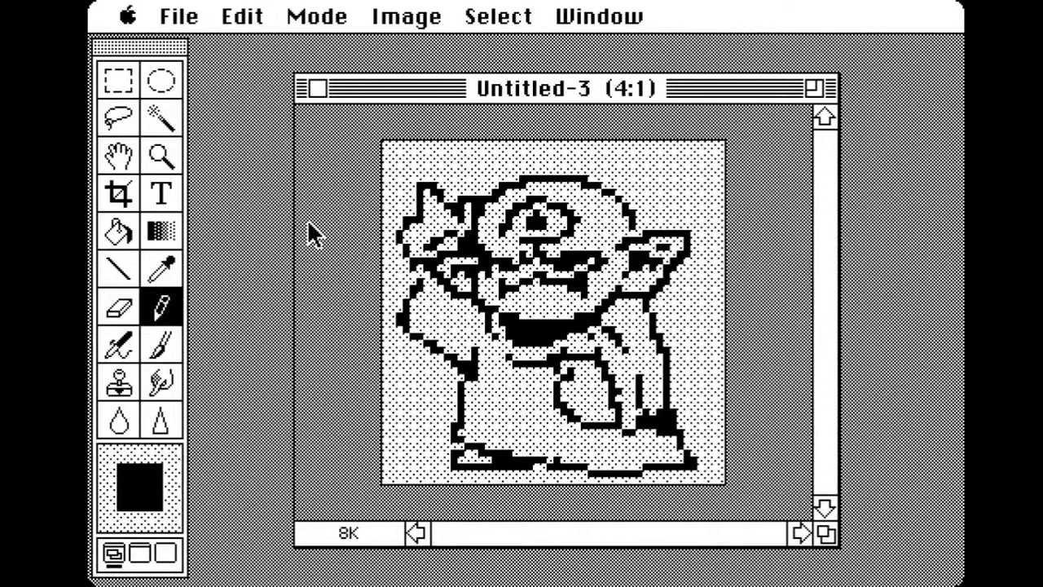
Set the foreground color to white and spray a soft glow over the raised hand with the Airbrush
{"action": "left_click", "coordinate": [139, 493]}
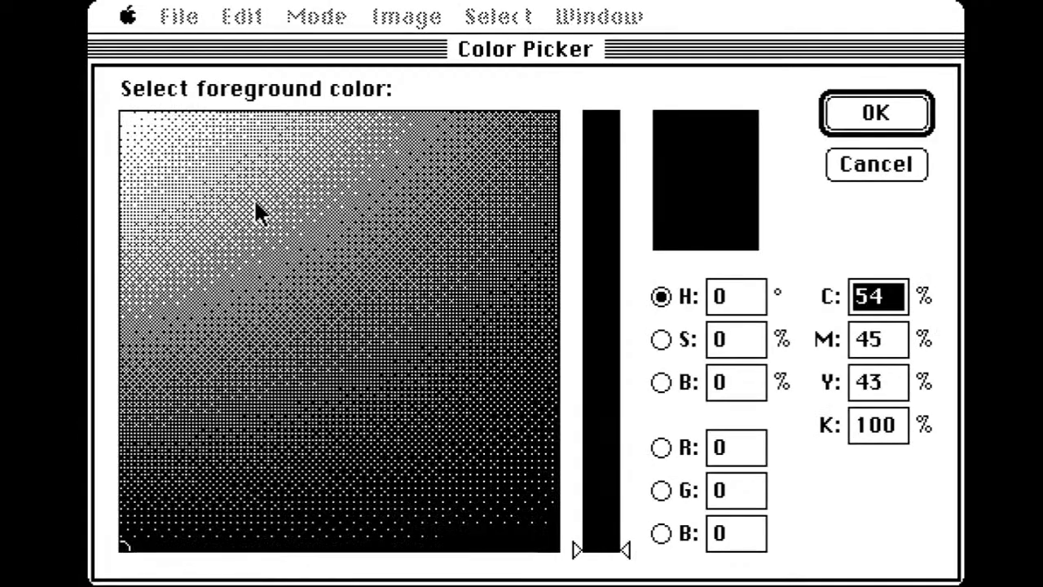
{"action": "left_click", "coordinate": [886, 161]}
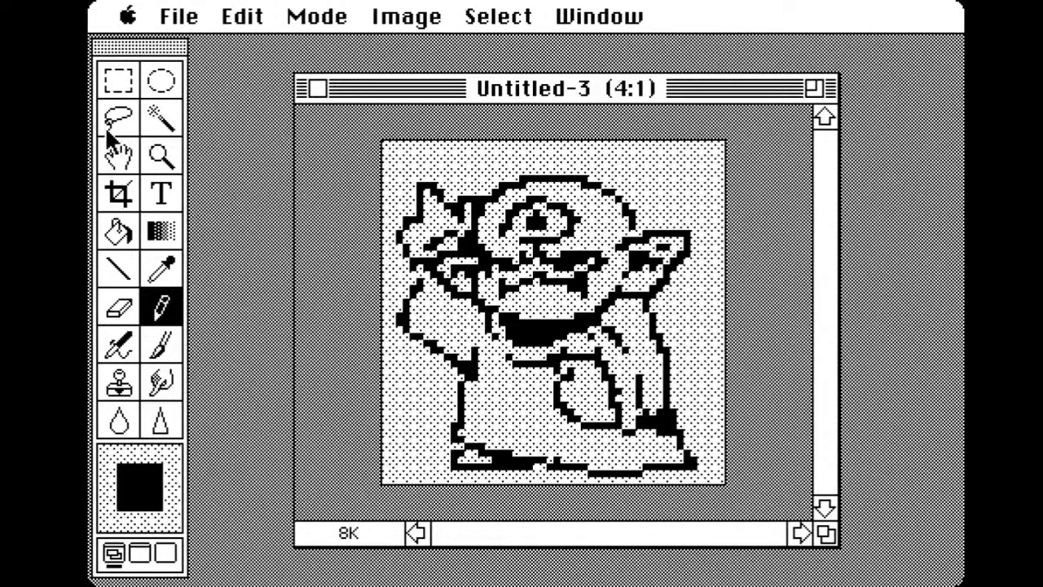
{"action": "left_click", "coordinate": [121, 348]}
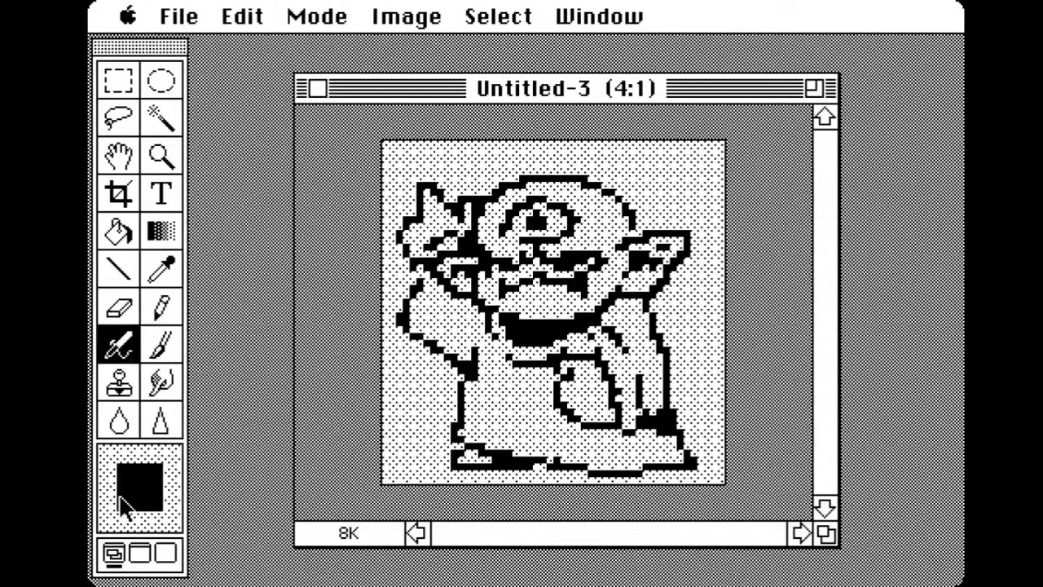
{"action": "left_click", "coordinate": [122, 507]}
{"action": "left_click", "coordinate": [121, 114]}
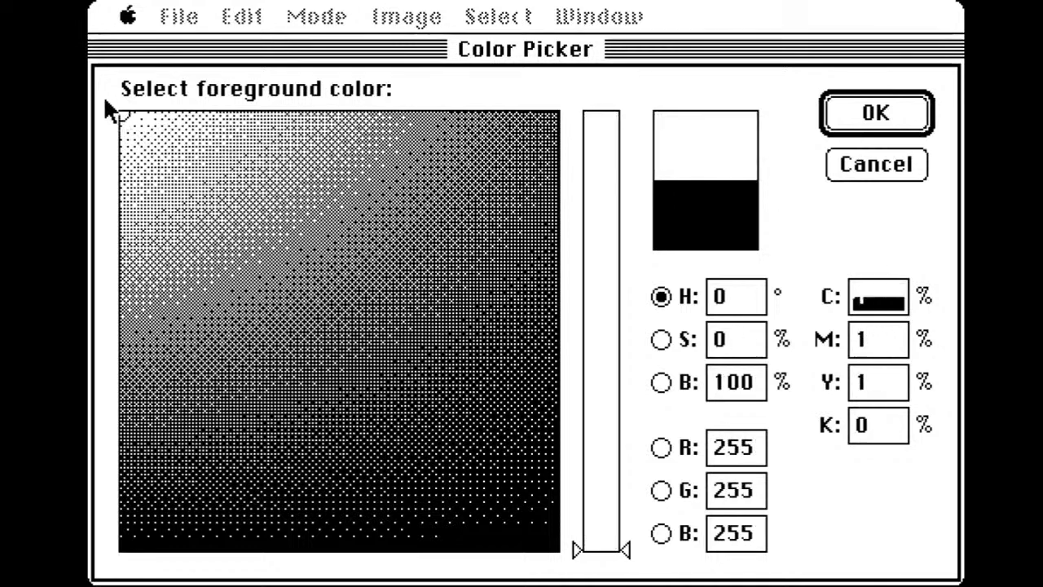
{"action": "left_click", "coordinate": [845, 114]}
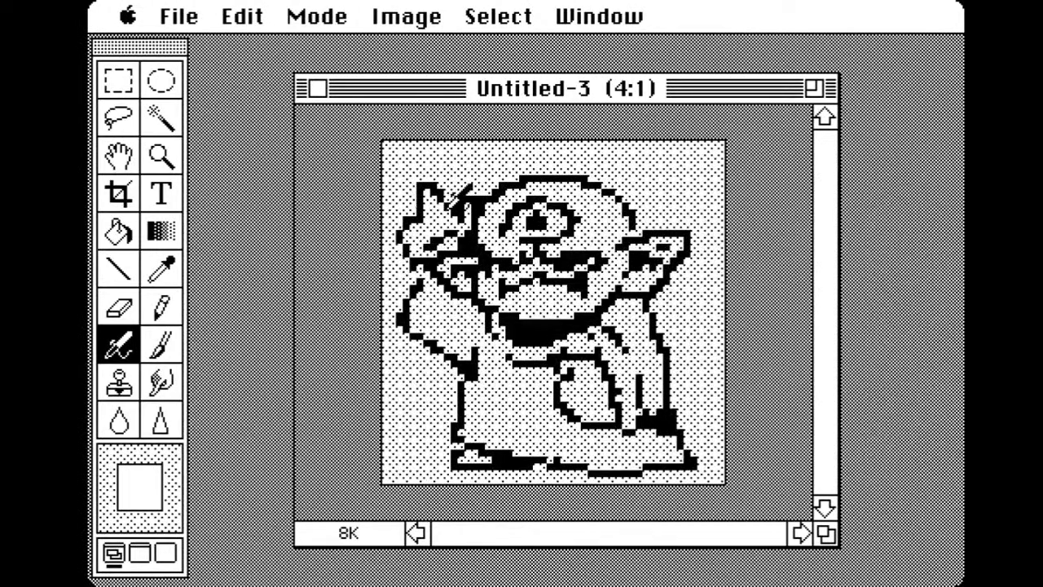
{"action": "mouse_move", "coordinate": [450, 202]}
{"action": "left_mouse_down"}
{"action": "mouse_move", "coordinate": [432, 218]}
{"action": "mouse_move", "coordinate": [419, 214]}
{"action": "mouse_move", "coordinate": [428, 221]}
{"action": "mouse_move", "coordinate": [442, 210]}
{"action": "mouse_move", "coordinate": [422, 219]}
{"action": "mouse_move", "coordinate": [432, 208]}
{"action": "left_mouse_up"}
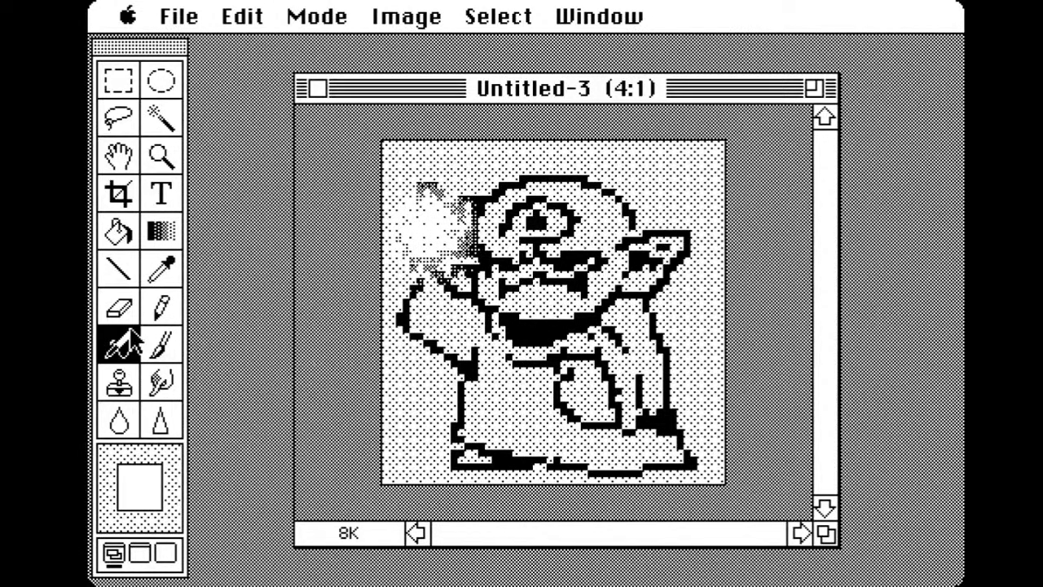
Set the foreground color to a mid gray of RGB 161 and add a few Pencil pixels below the mouth
{"action": "left_click", "coordinate": [163, 308]}
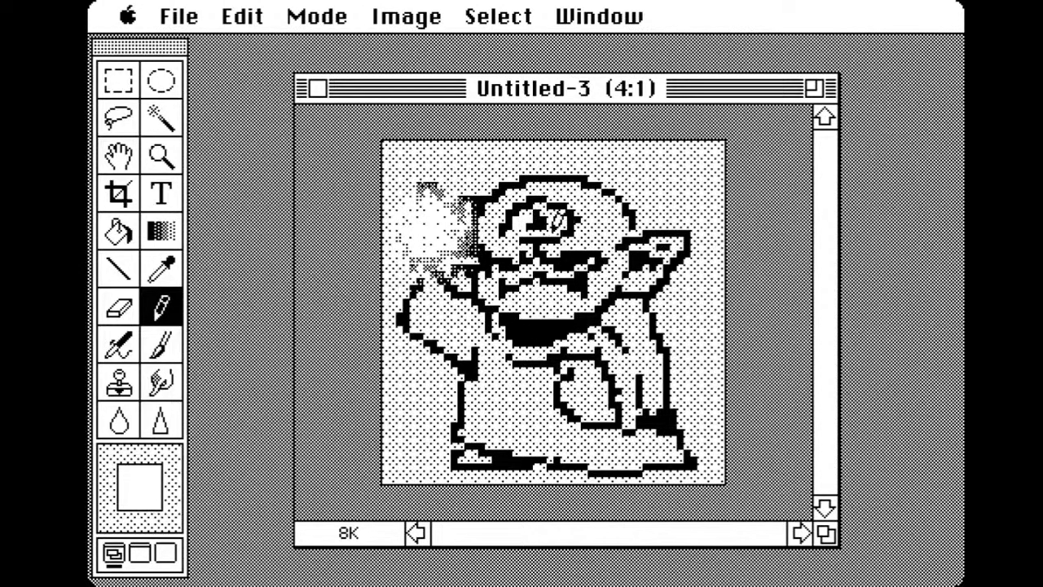
{"action": "left_click", "coordinate": [503, 414], "text": "alt"}
{"action": "left_click", "coordinate": [137, 500]}
{"action": "left_click_drag", "start_coordinate": [127, 269], "coordinate": [123, 273]}
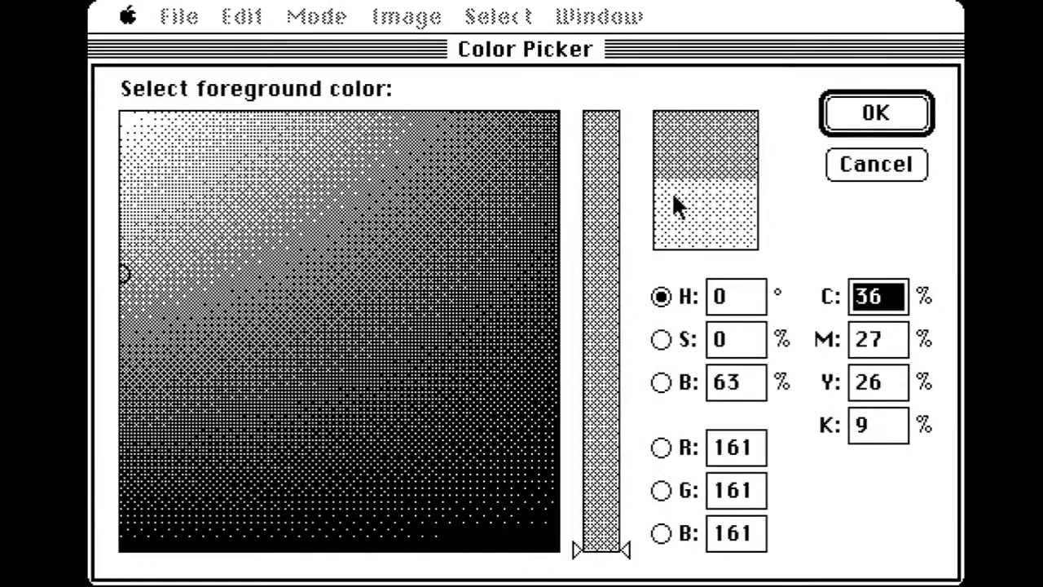
{"action": "left_click", "coordinate": [850, 111]}
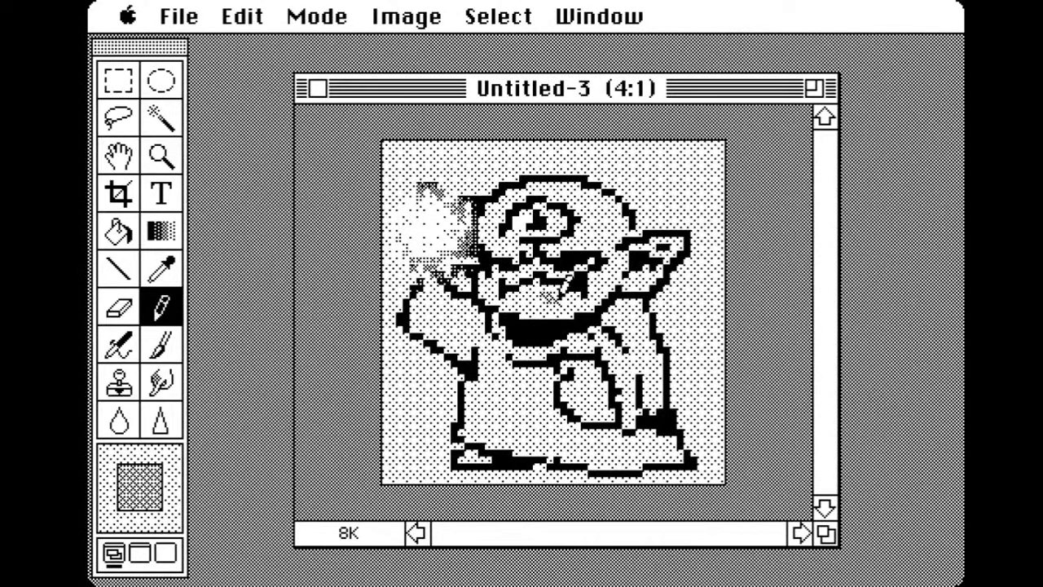
Set the foreground color to a darker gray of RGB 112 and shade the head's right side, chin and right ear with the Pencil
{"action": "left_click", "coordinate": [138, 499]}
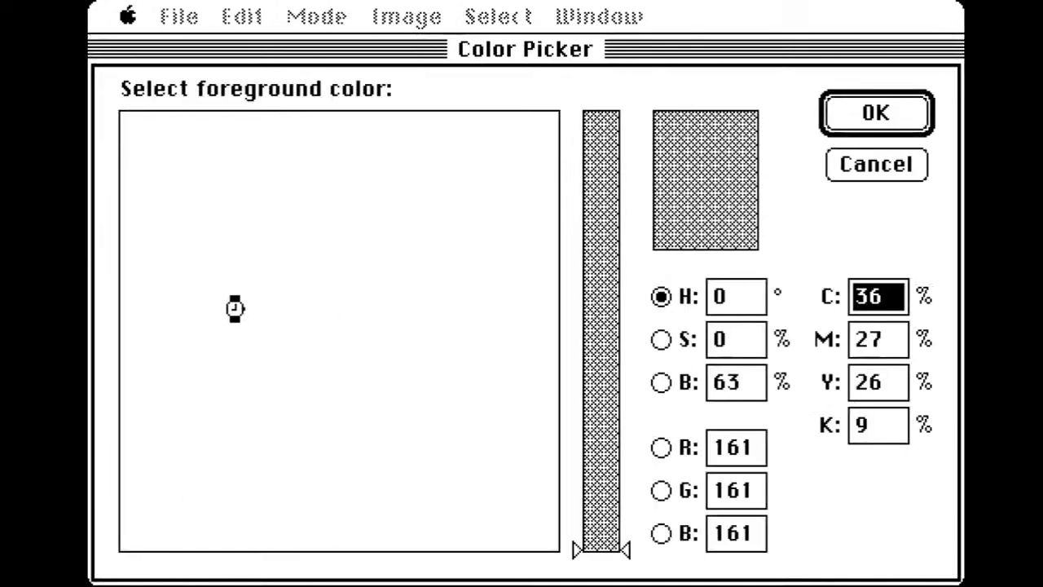
{"action": "mouse_move", "coordinate": [133, 373]}
{"action": "left_mouse_down"}
{"action": "mouse_move", "coordinate": [107, 321]}
{"action": "mouse_move", "coordinate": [115, 326]}
{"action": "left_mouse_up"}
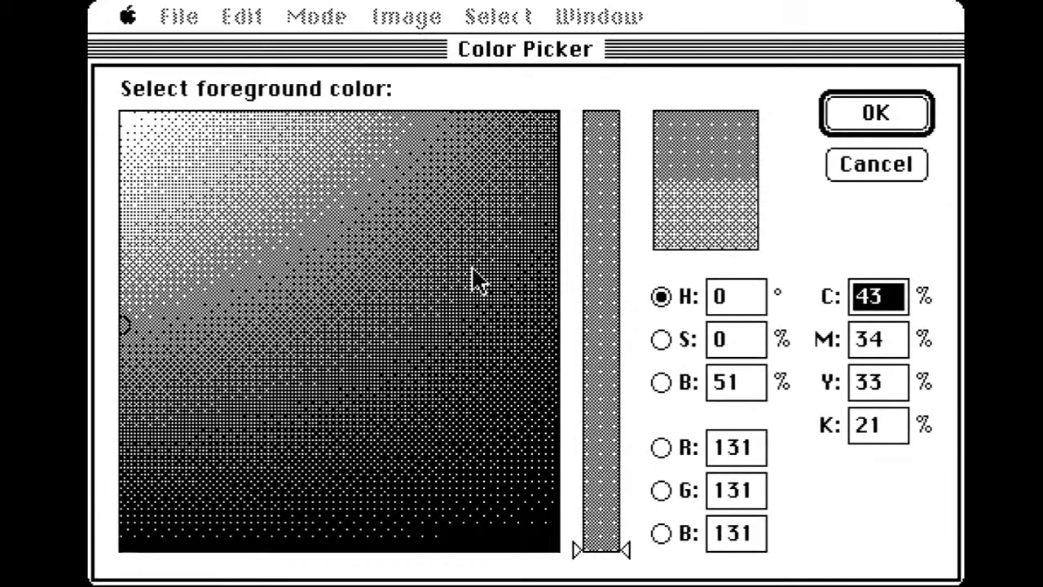
{"action": "left_click", "coordinate": [119, 360]}
{"action": "left_click", "coordinate": [833, 120]}
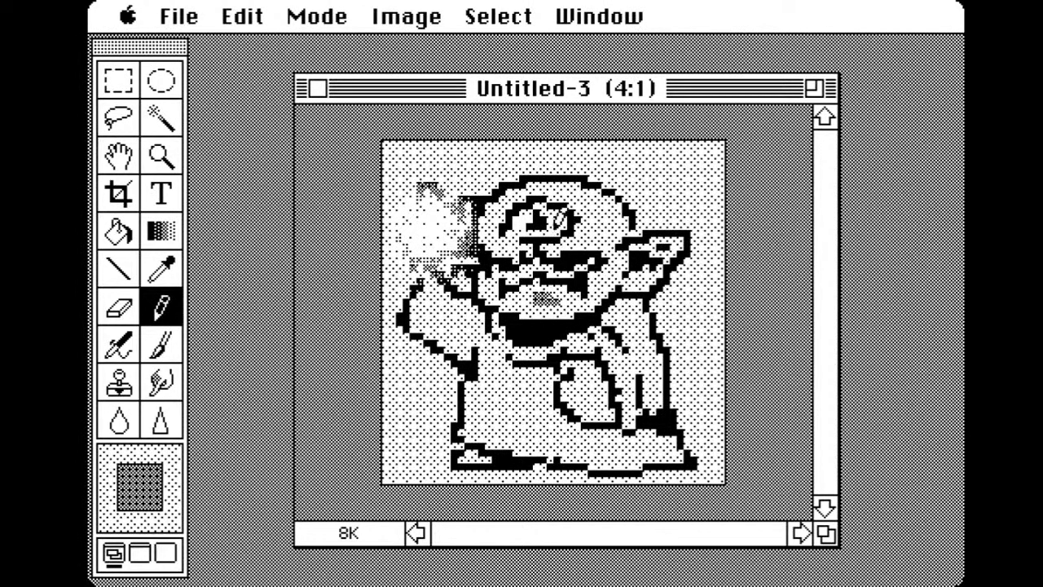
{"action": "mouse_move", "coordinate": [603, 240]}
{"action": "left_mouse_down"}
{"action": "mouse_move", "coordinate": [621, 222]}
{"action": "mouse_move", "coordinate": [618, 204]}
{"action": "mouse_move", "coordinate": [628, 217]}
{"action": "mouse_move", "coordinate": [615, 203]}
{"action": "mouse_move", "coordinate": [582, 228]}
{"action": "mouse_move", "coordinate": [615, 199]}
{"action": "mouse_move", "coordinate": [630, 204]}
{"action": "mouse_move", "coordinate": [618, 196]}
{"action": "mouse_move", "coordinate": [586, 208]}
{"action": "mouse_move", "coordinate": [606, 193]}
{"action": "mouse_move", "coordinate": [587, 218]}
{"action": "mouse_move", "coordinate": [588, 193]}
{"action": "left_mouse_up"}
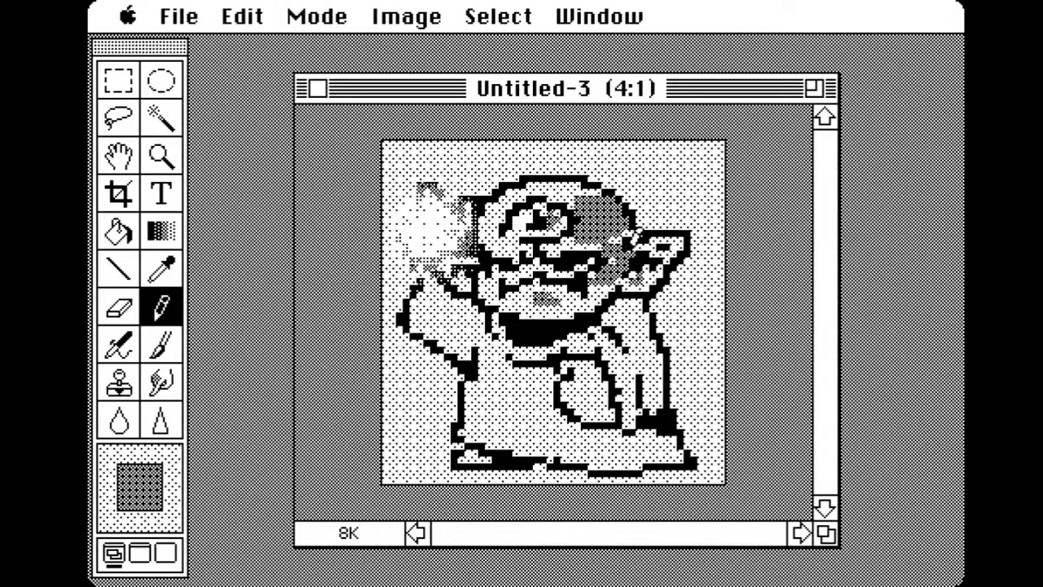
{"action": "left_click_drag", "start_coordinate": [630, 243], "coordinate": [660, 241]}
{"action": "mouse_move", "coordinate": [551, 301]}
{"action": "left_mouse_down"}
{"action": "mouse_move", "coordinate": [659, 258]}
{"action": "mouse_move", "coordinate": [644, 268]}
{"action": "mouse_move", "coordinate": [673, 233]}
{"action": "mouse_move", "coordinate": [628, 229]}
{"action": "left_mouse_up"}
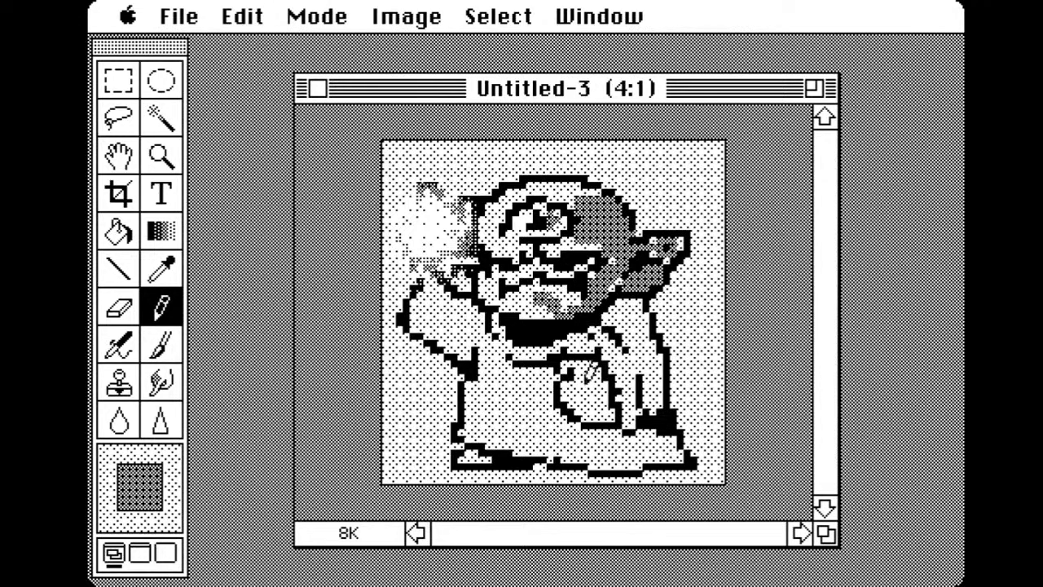
Shade the lower part of the rounded hand beside the hanging arm and add gray edges around the glowing raised hand
{"action": "mouse_move", "coordinate": [589, 373]}
{"action": "left_mouse_down"}
{"action": "mouse_move", "coordinate": [576, 400]}
{"action": "mouse_move", "coordinate": [582, 375]}
{"action": "mouse_move", "coordinate": [576, 399]}
{"action": "mouse_move", "coordinate": [599, 386]}
{"action": "left_mouse_up"}
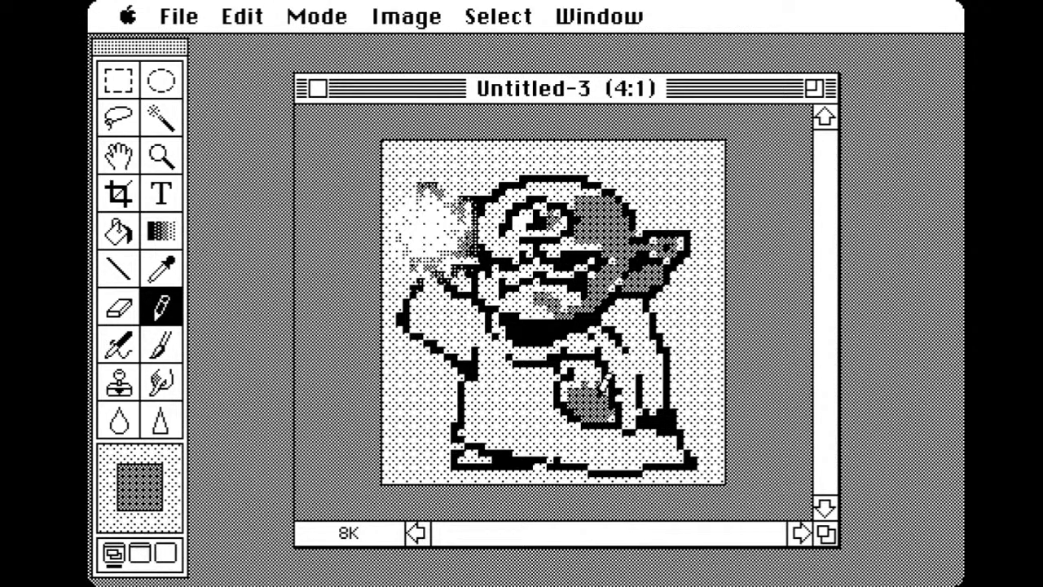
{"action": "mouse_move", "coordinate": [410, 258]}
{"action": "left_mouse_down"}
{"action": "mouse_move", "coordinate": [402, 196]}
{"action": "mouse_move", "coordinate": [432, 236]}
{"action": "left_mouse_up"}
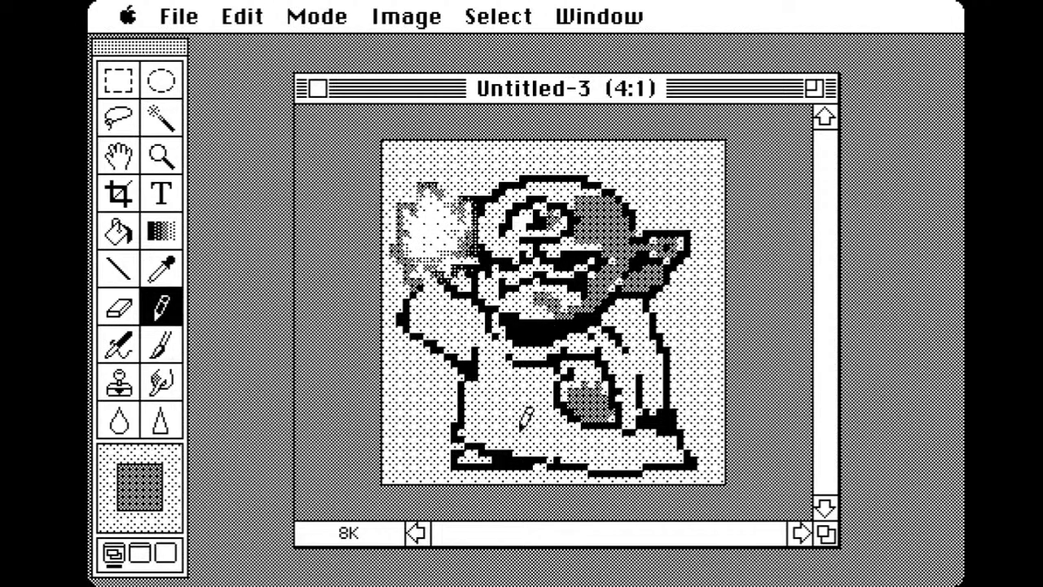
Replace the hand-drawn robe shading by selecting the robe area with the Magic Wand and filling it with the RGB 112 gray
{"action": "mouse_move", "coordinate": [470, 416]}
{"action": "left_mouse_down"}
{"action": "mouse_move", "coordinate": [460, 440]}
{"action": "mouse_move", "coordinate": [511, 444]}
{"action": "mouse_move", "coordinate": [493, 400]}
{"action": "mouse_move", "coordinate": [521, 383]}
{"action": "mouse_move", "coordinate": [555, 407]}
{"action": "mouse_move", "coordinate": [510, 387]}
{"action": "left_mouse_up"}
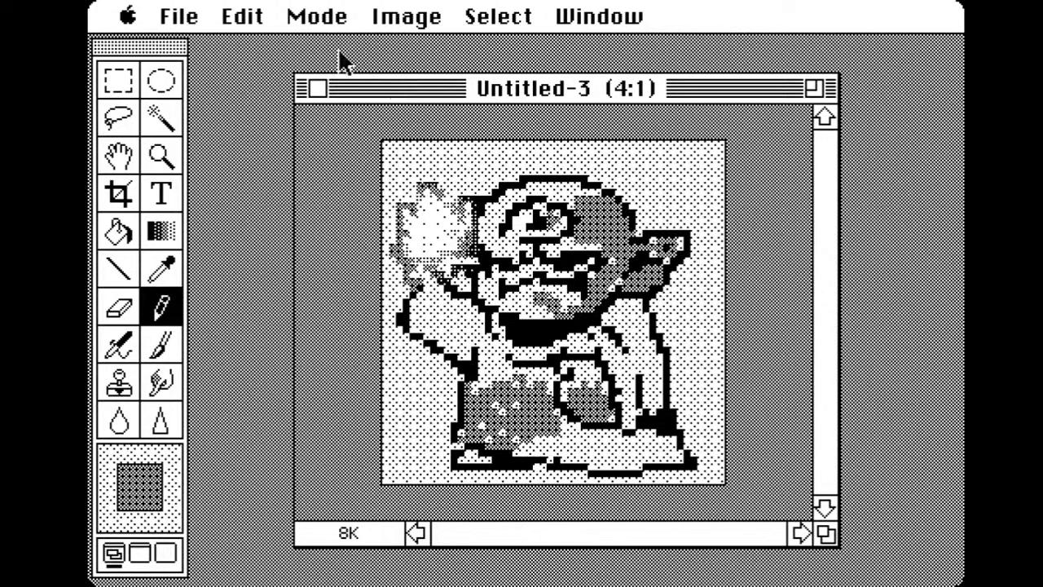
{"action": "left_click_drag", "start_coordinate": [244, 16], "coordinate": [255, 49]}
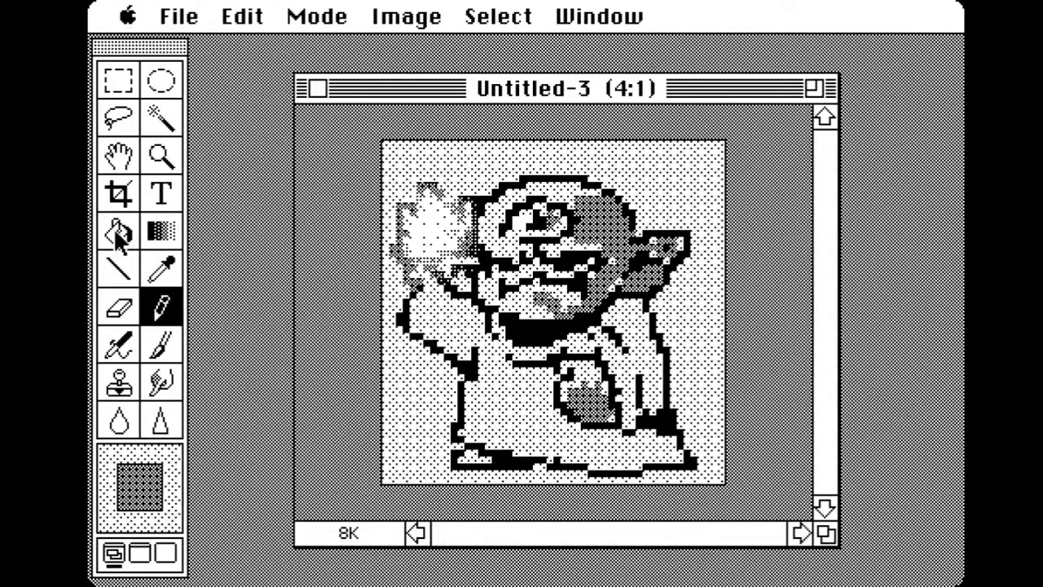
{"action": "left_click", "coordinate": [159, 125]}
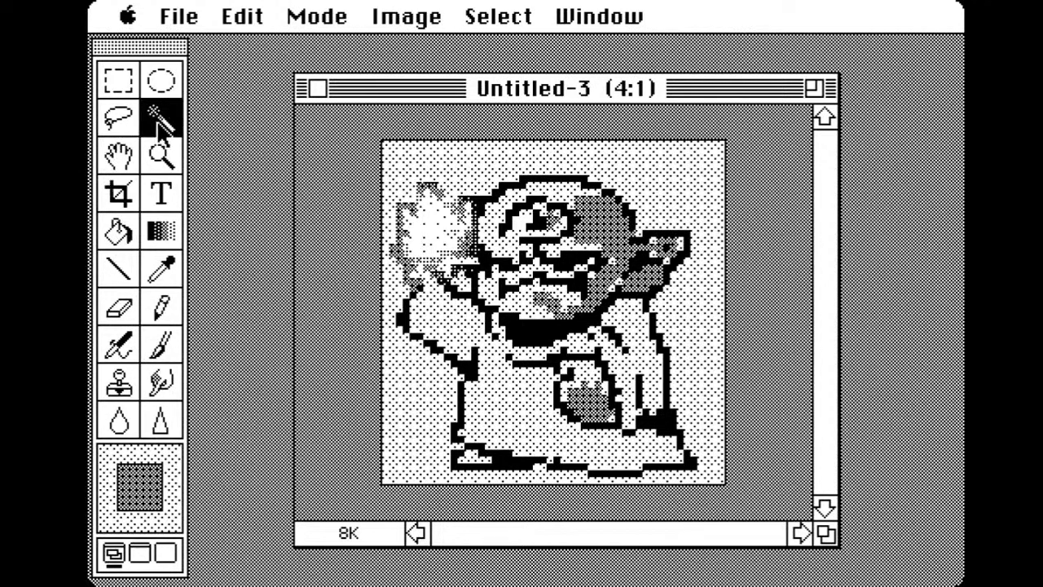
{"action": "left_click", "coordinate": [499, 434]}
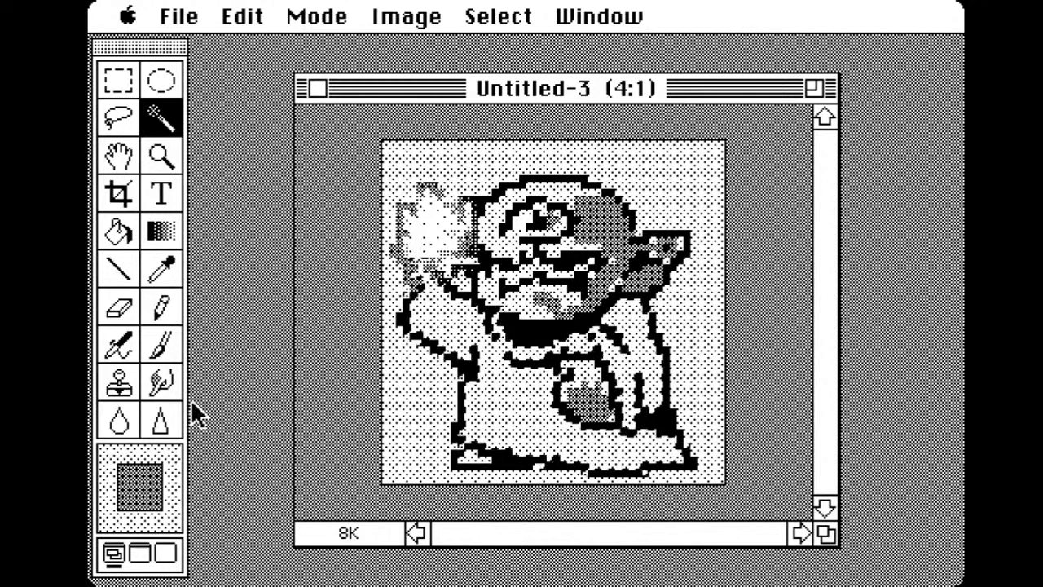
{"action": "left_click", "coordinate": [118, 232]}
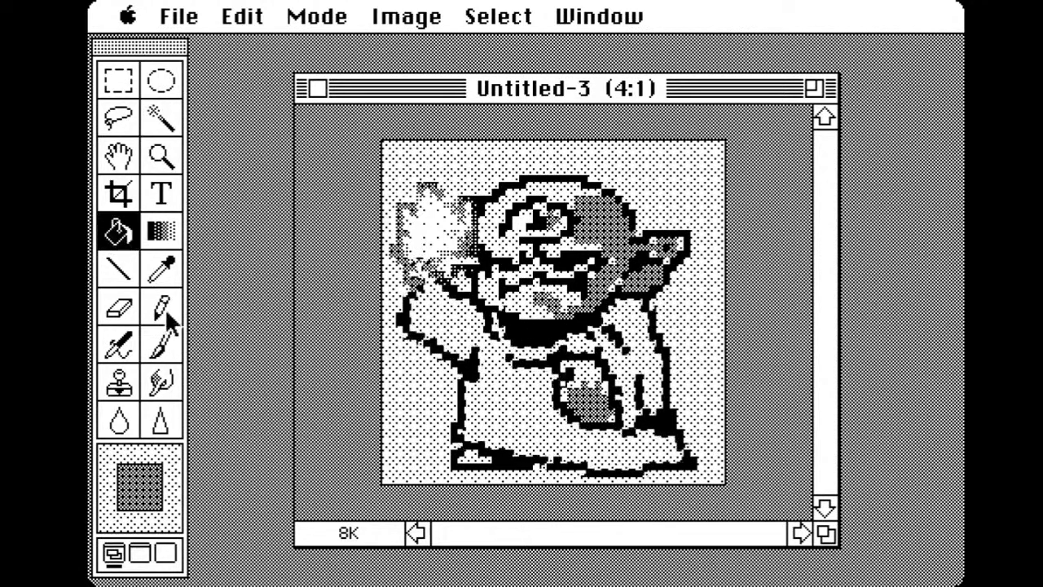
{"action": "left_click", "coordinate": [522, 419]}
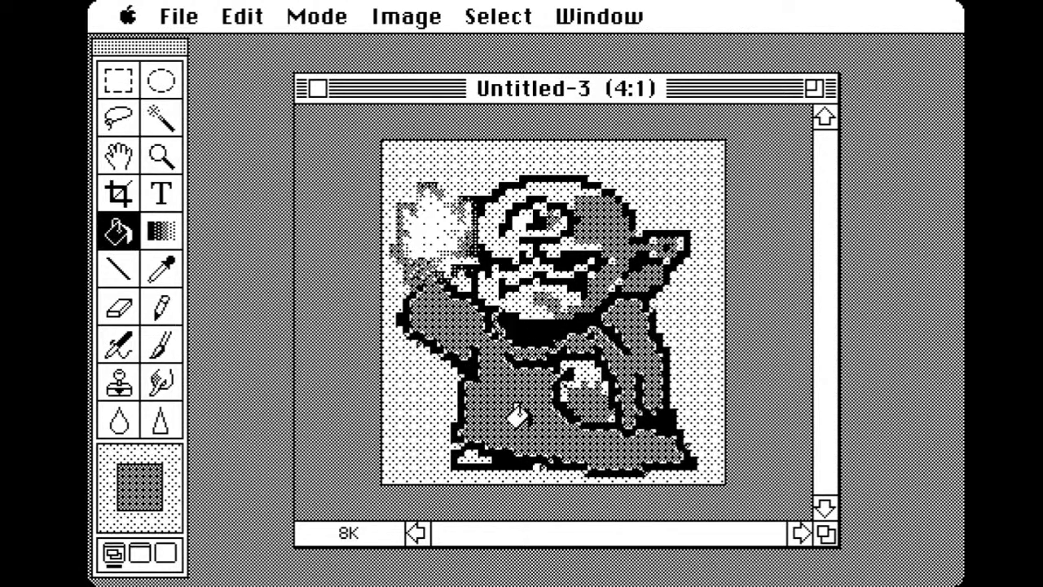
Refill the selected robe with a darker gray foreground color using the Paint Bucket, and clear the selection
{"action": "left_click", "coordinate": [152, 497]}
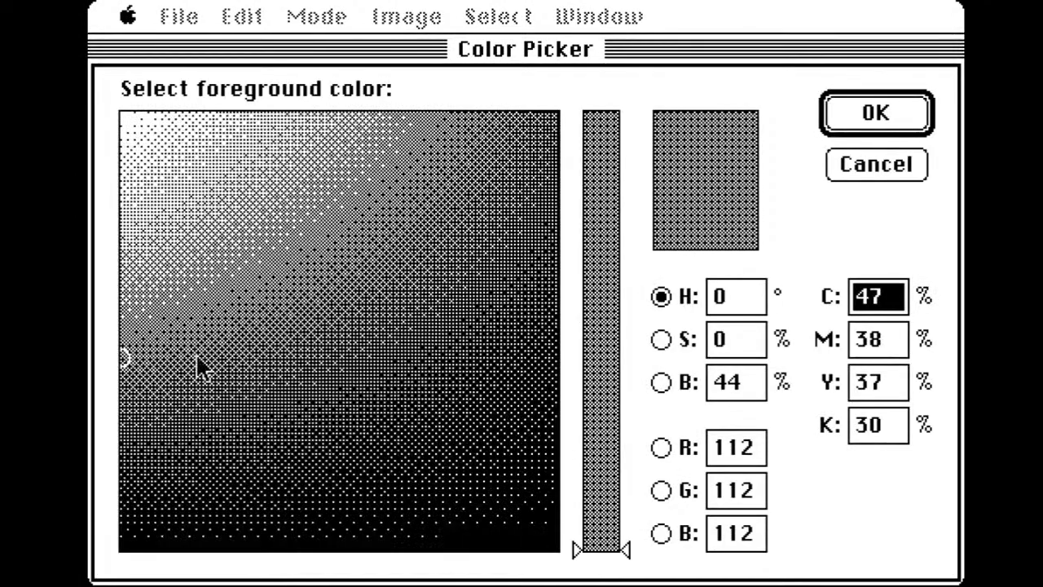
{"action": "left_click_drag", "start_coordinate": [135, 403], "coordinate": [114, 428]}
{"action": "left_click", "coordinate": [852, 122]}
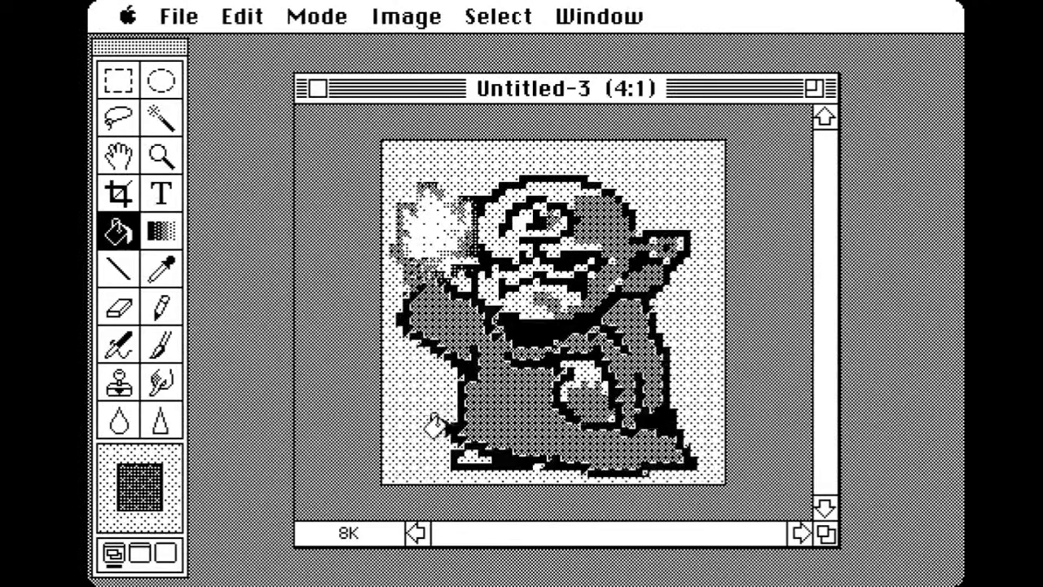
{"action": "left_click", "coordinate": [512, 423]}
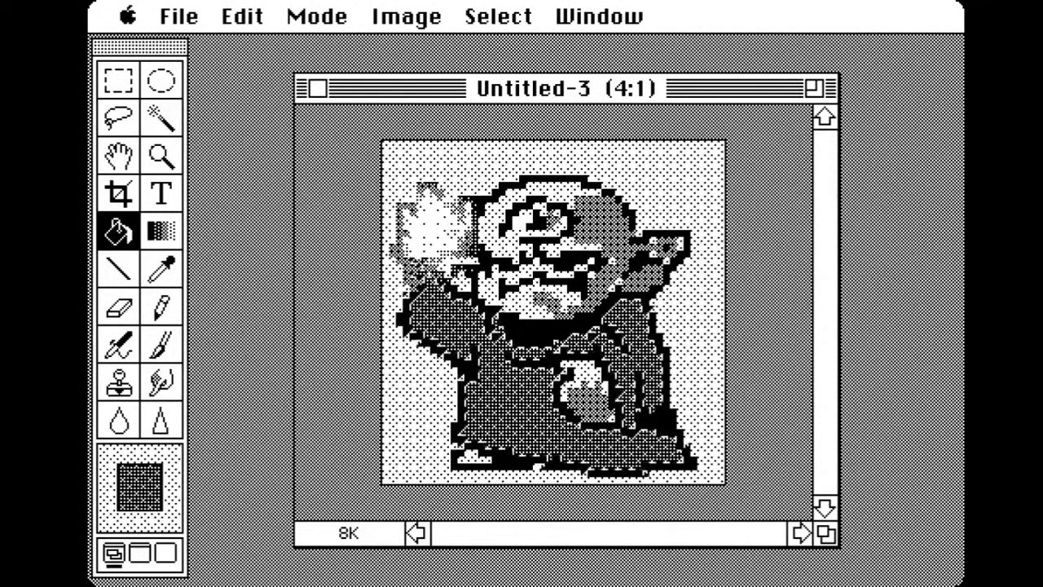
{"action": "left_click_drag", "start_coordinate": [498, 17], "coordinate": [551, 99]}
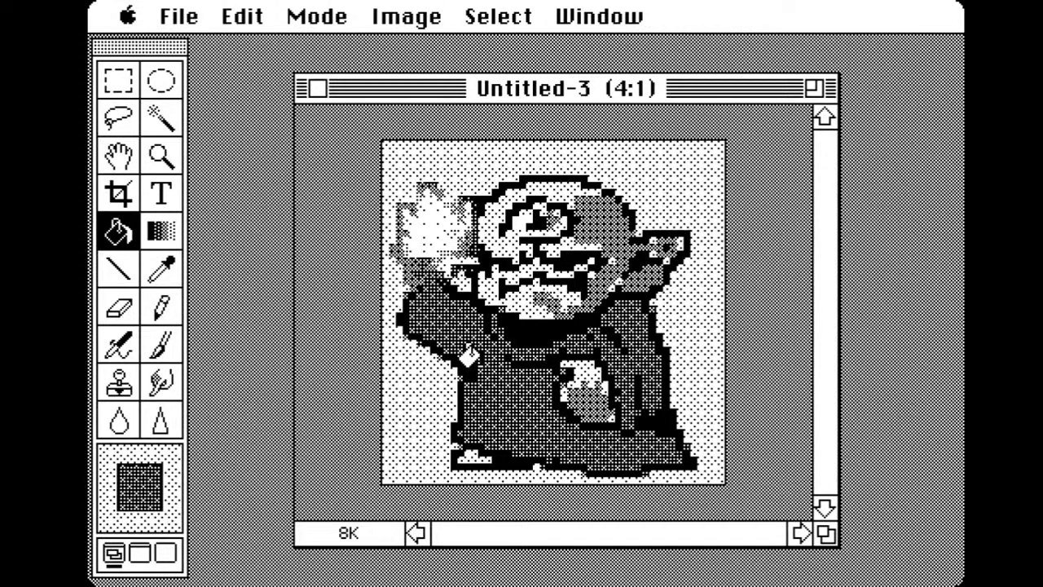
Set the foreground color to black and pencil a small tail-like shape against the robe's lower right edge
{"action": "left_click", "coordinate": [162, 308]}
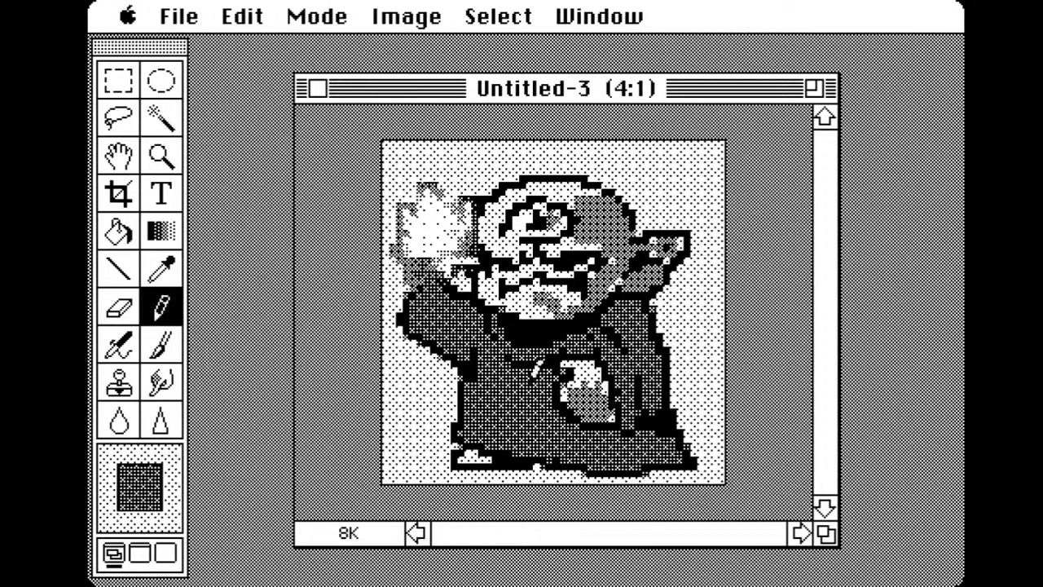
{"action": "left_click", "coordinate": [160, 495]}
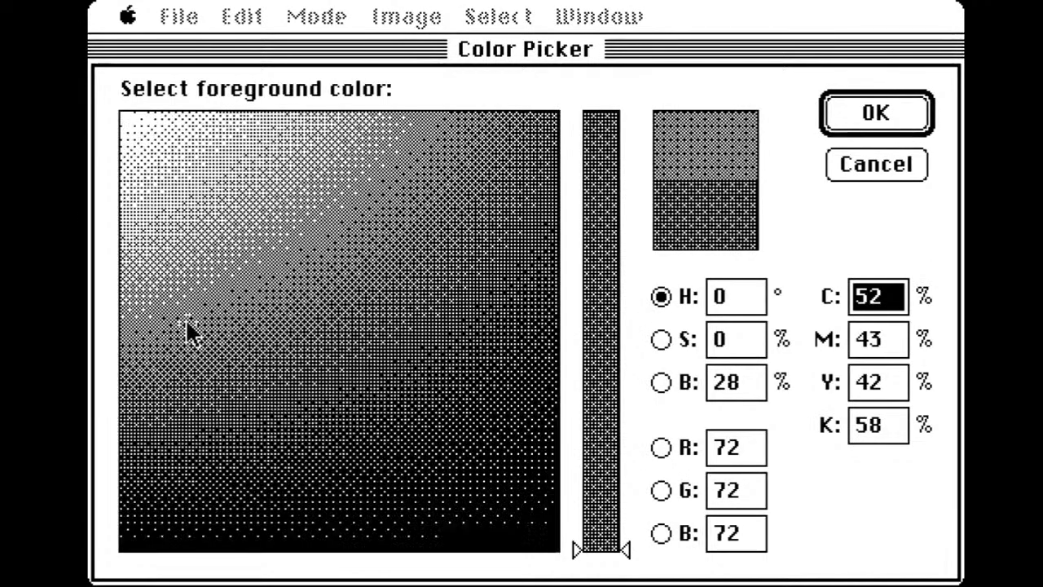
{"action": "left_click", "coordinate": [123, 546]}
{"action": "left_click", "coordinate": [850, 126]}
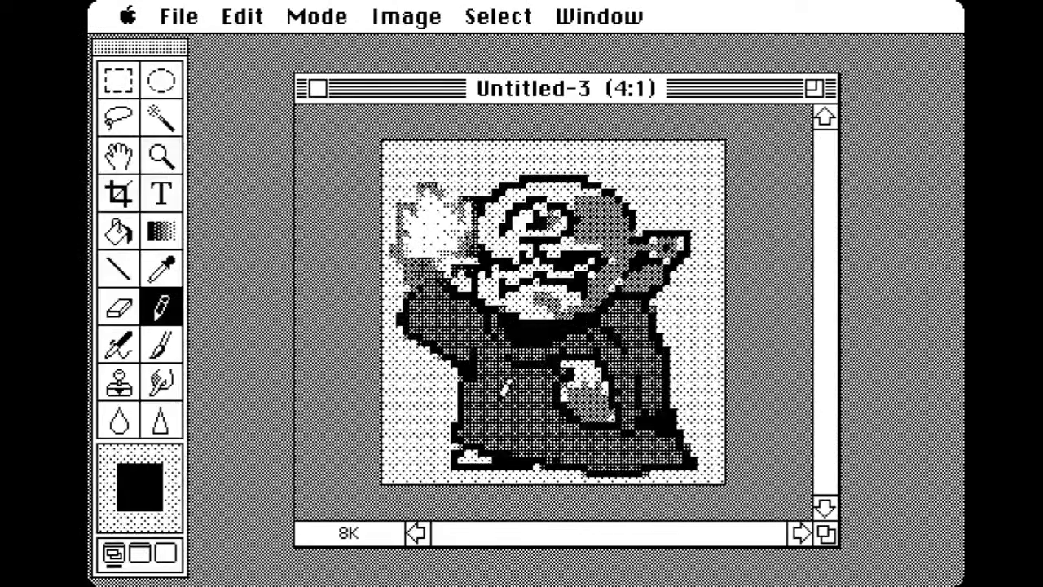
{"action": "mouse_move", "coordinate": [673, 380]}
{"action": "left_mouse_down"}
{"action": "mouse_move", "coordinate": [687, 388]}
{"action": "mouse_move", "coordinate": [683, 417]}
{"action": "left_mouse_up"}
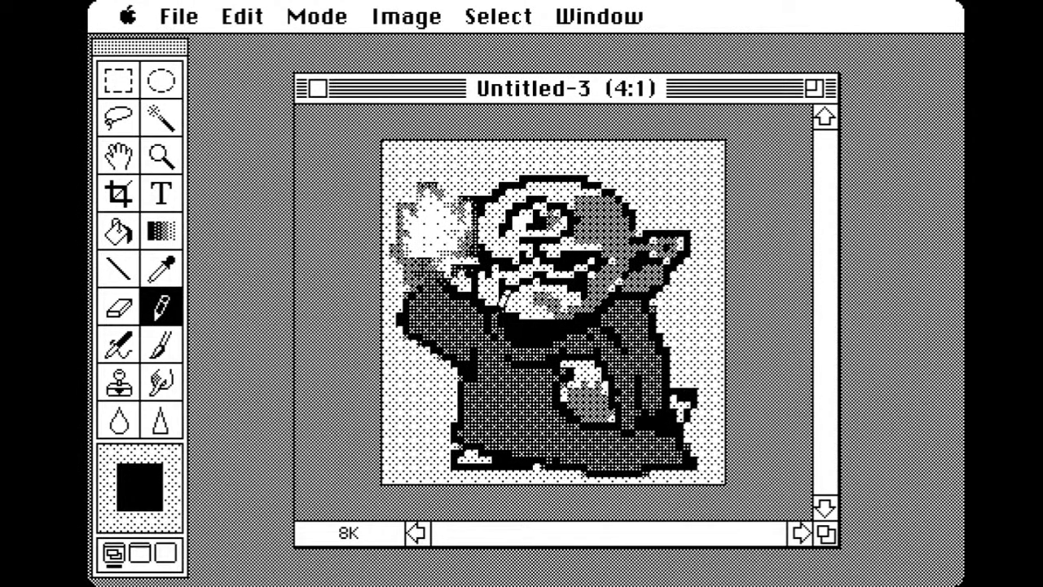
Examine the creature at 1:1 magnification and compare it with the 4:1 view
{"action": "left_click", "coordinate": [162, 156]}
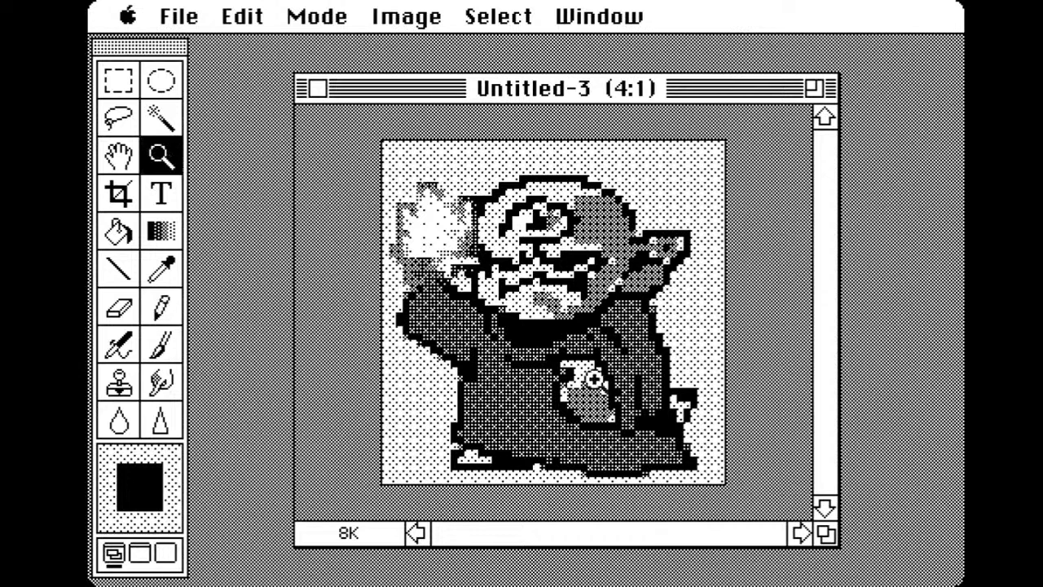
{"action": "left_click", "coordinate": [542, 319], "text": "alt"}
{"action": "left_click", "coordinate": [575, 342], "text": "alt"}
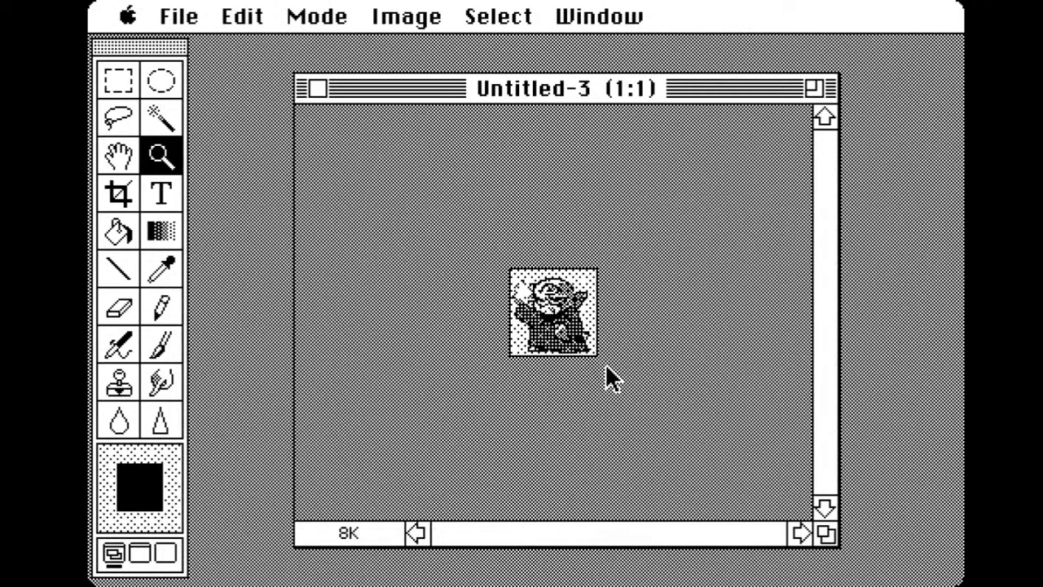
{"action": "left_click", "coordinate": [578, 335]}
{"action": "left_click", "coordinate": [582, 336]}
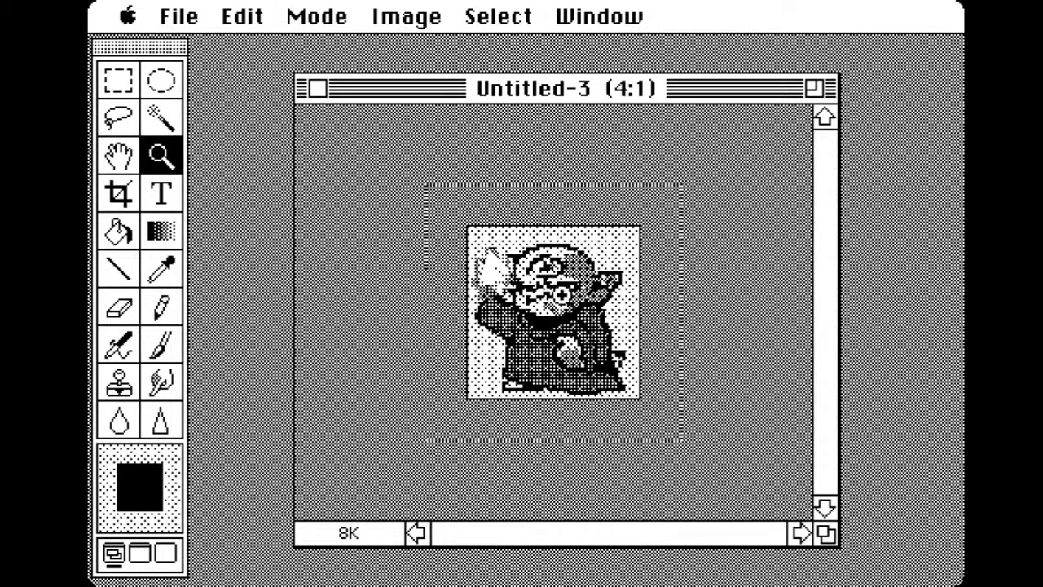
{"action": "left_click", "coordinate": [568, 321], "text": "alt"}
{"action": "left_click", "coordinate": [587, 341], "text": "alt"}
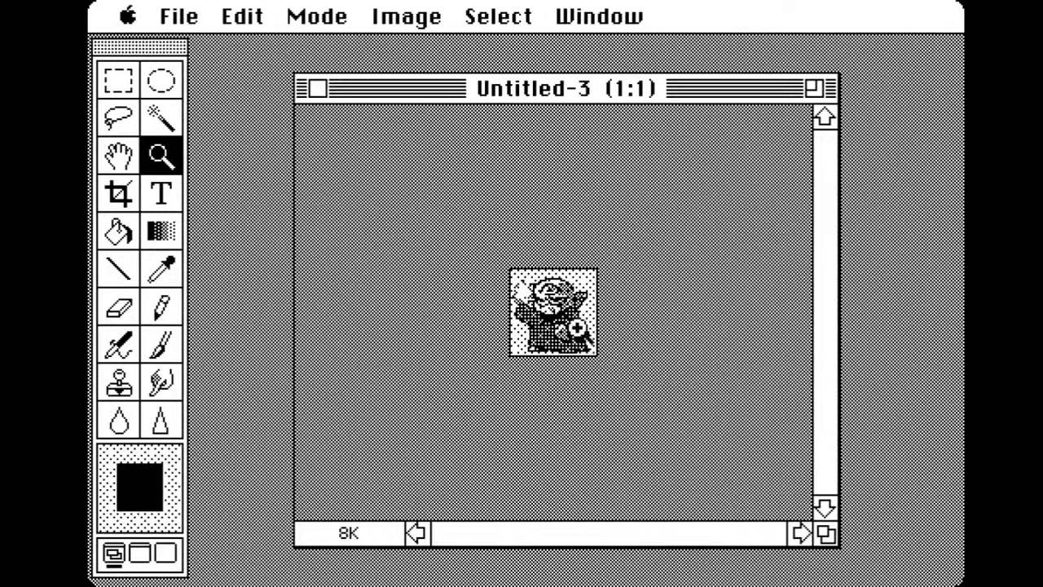
{"action": "left_click", "coordinate": [610, 358]}
{"action": "left_click", "coordinate": [624, 373]}
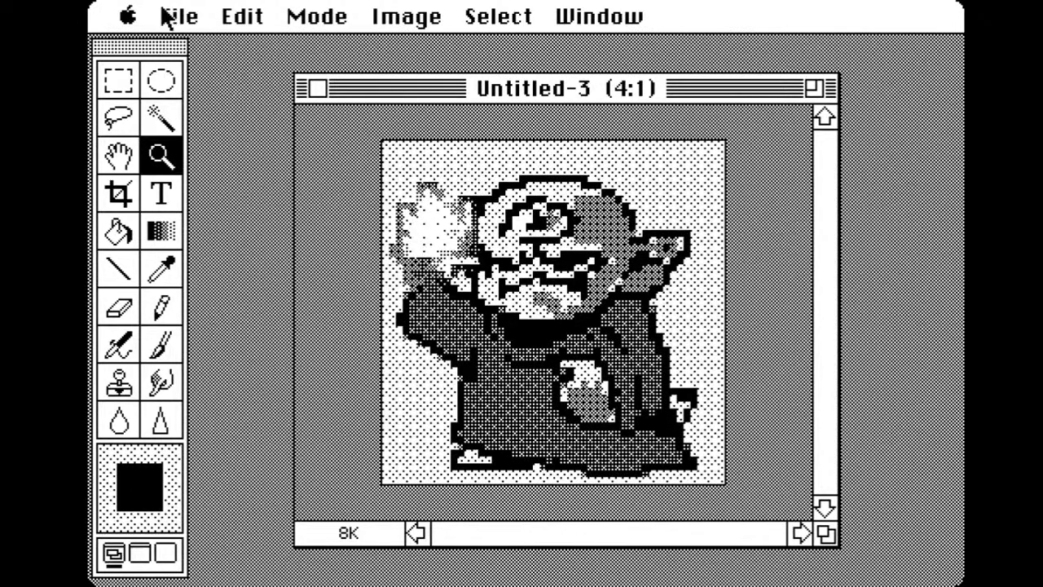
Save the creature drawing as goblino in Photoshop format and close its window
{"action": "left_click_drag", "start_coordinate": [168, 16], "coordinate": [216, 213]}
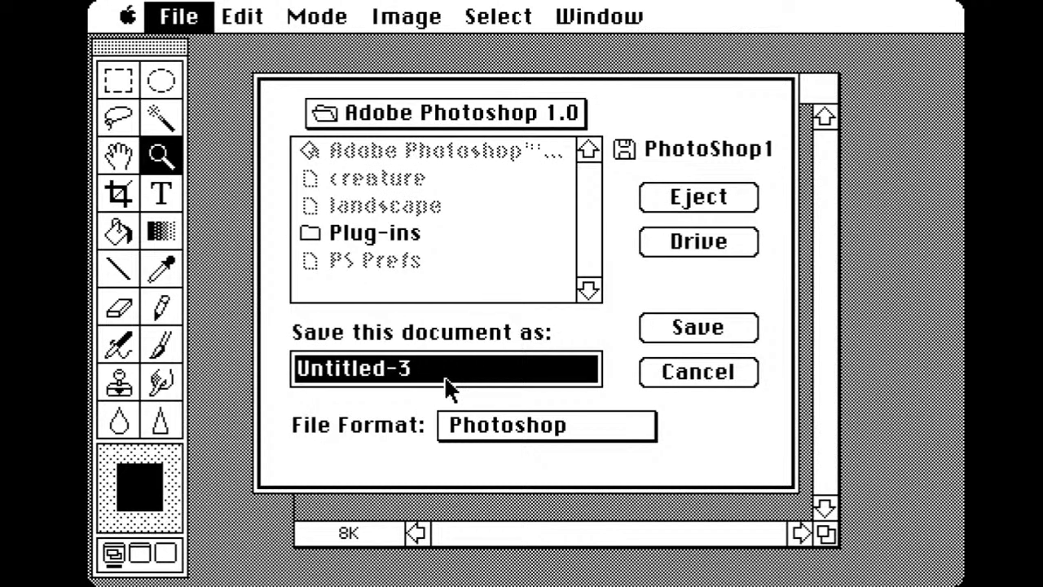
{"action": "type", "text": "goblino"}
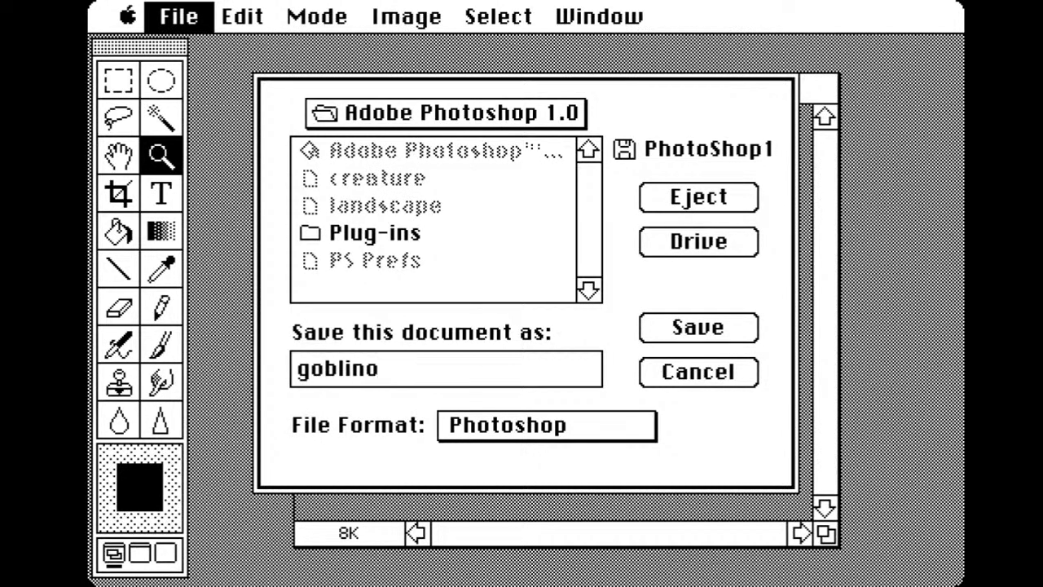
{"action": "key", "text": "Return"}
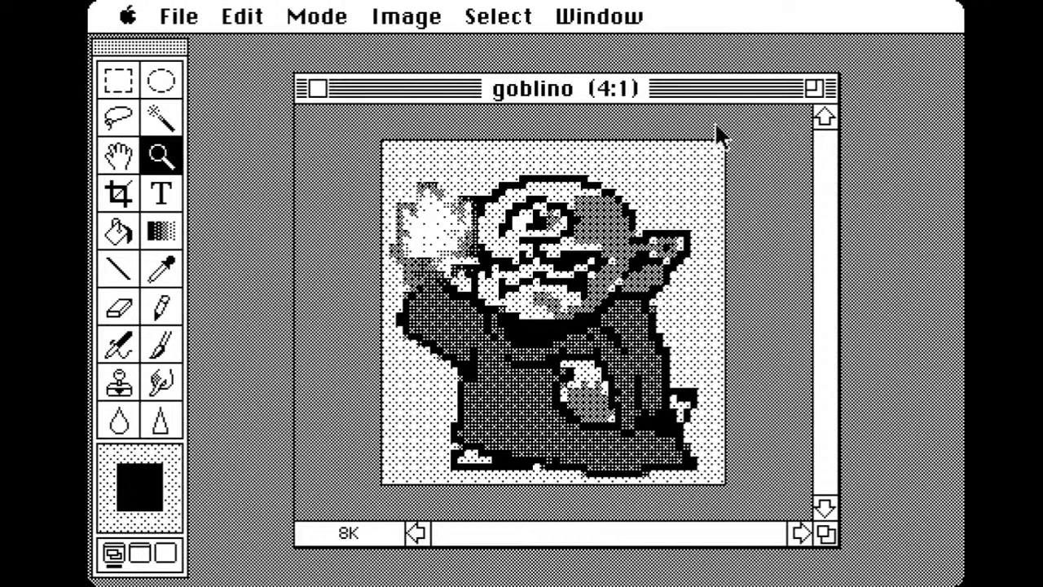
{"action": "left_click", "coordinate": [317, 88]}
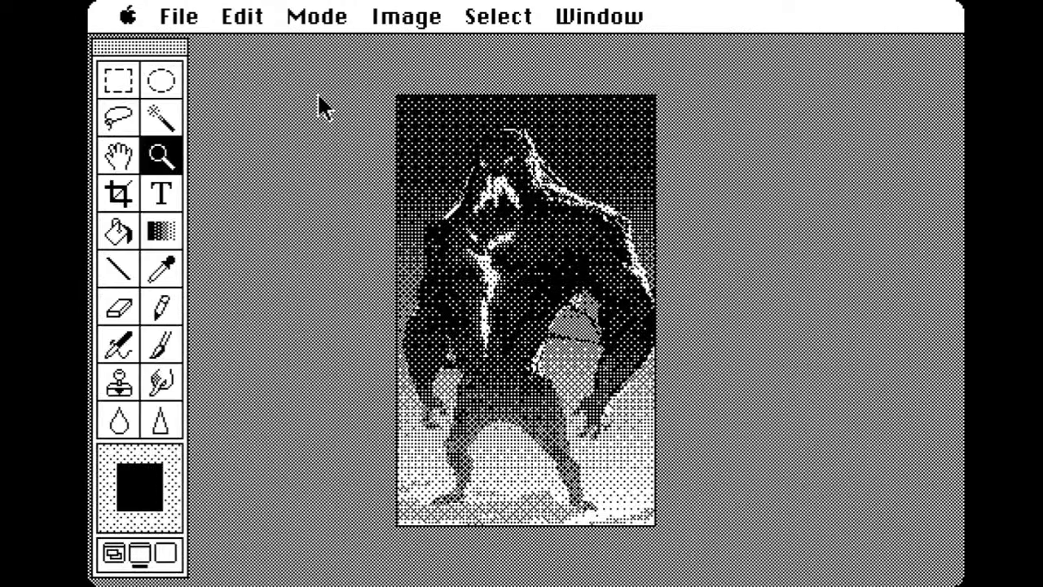
Show the brushes palette over the creature document
{"action": "left_click", "coordinate": [595, 15]}
{"action": "mouse_move", "coordinate": [594, 10]}
{"action": "left_mouse_down"}
{"action": "mouse_move", "coordinate": [600, 88]}
{"action": "mouse_move", "coordinate": [641, 218]}
{"action": "mouse_move", "coordinate": [637, 262]}
{"action": "left_mouse_up"}
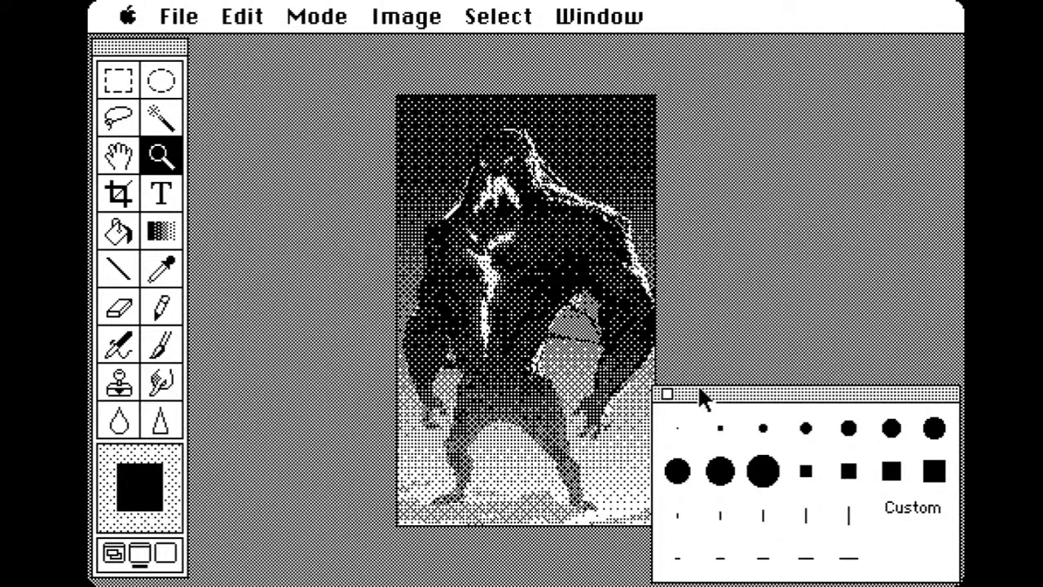
{"action": "left_click", "coordinate": [621, 18]}
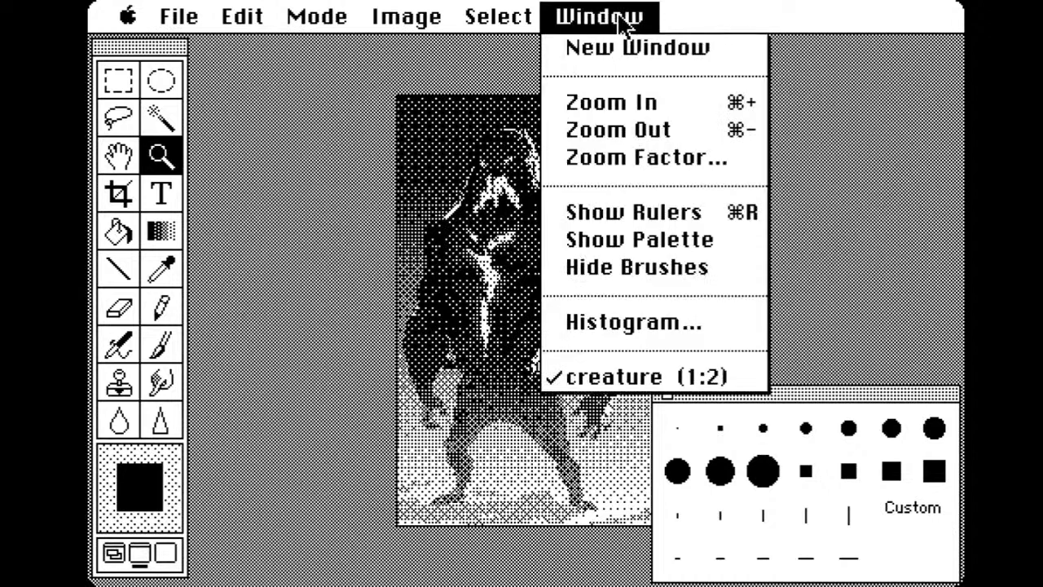
{"action": "left_click_drag", "start_coordinate": [618, 16], "coordinate": [663, 19]}
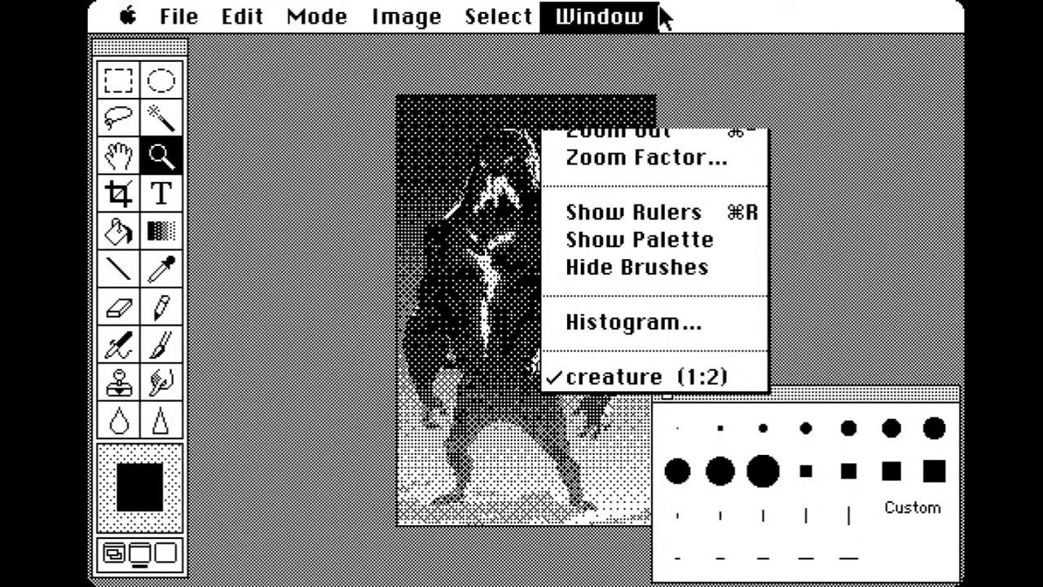
Create a new RGB Color document 500 pixels wide and 300 pixels high at 72 pixels/inch
{"action": "left_click_drag", "start_coordinate": [202, 17], "coordinate": [204, 50]}
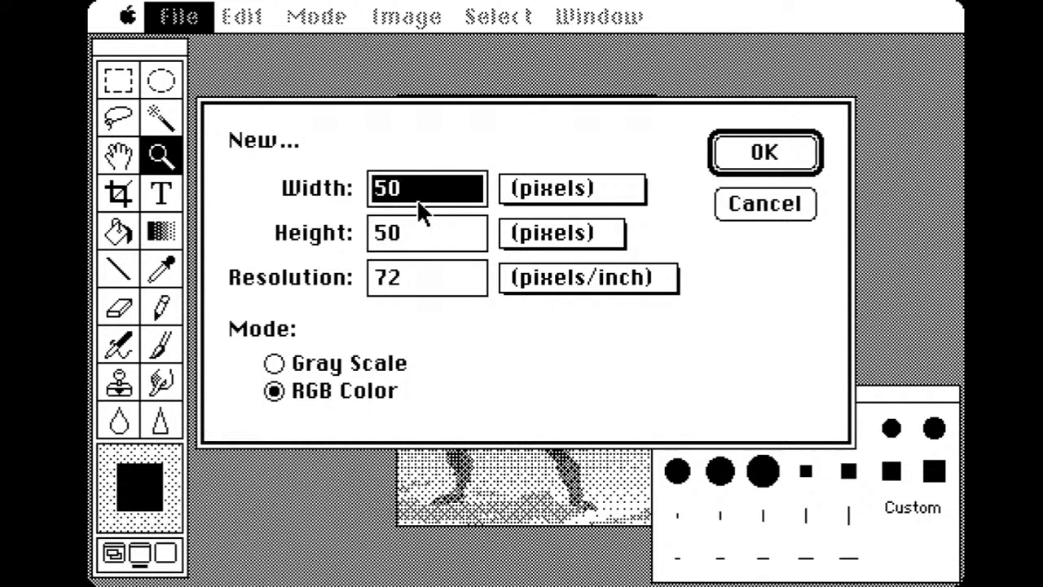
{"action": "type", "text": "500"}
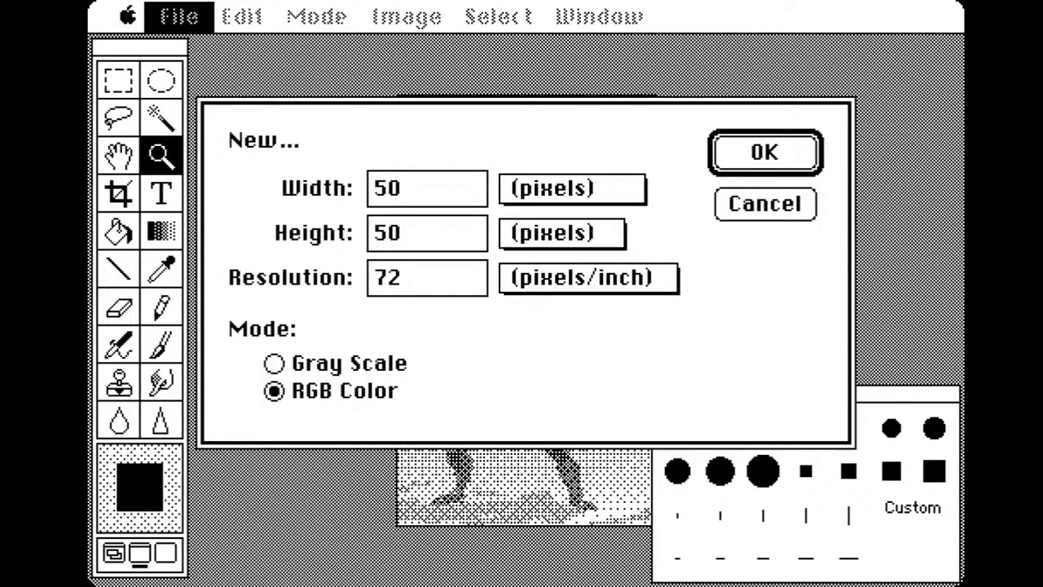
{"action": "key", "text": "Tab"}
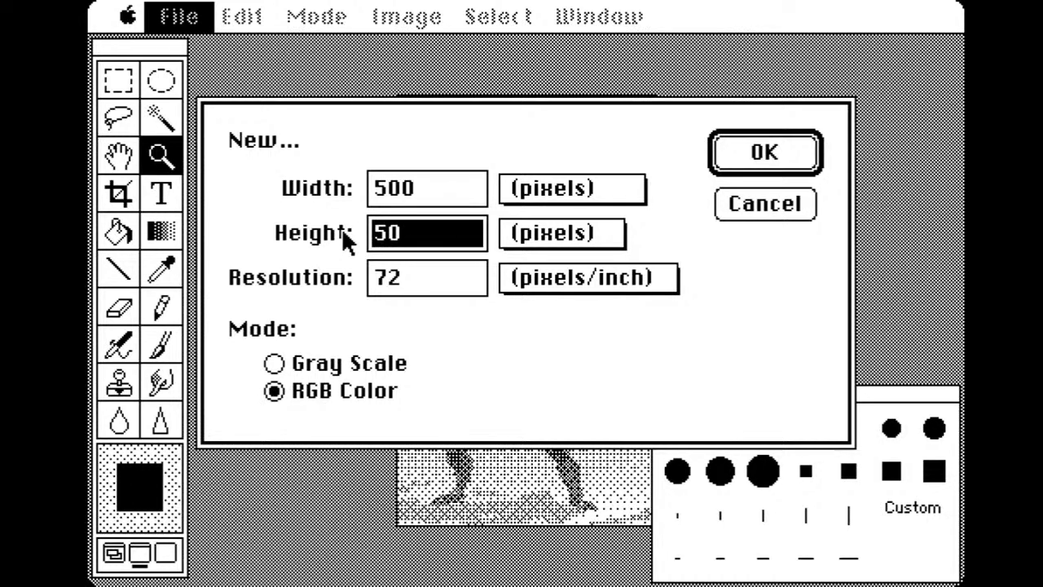
{"action": "type", "text": "300"}
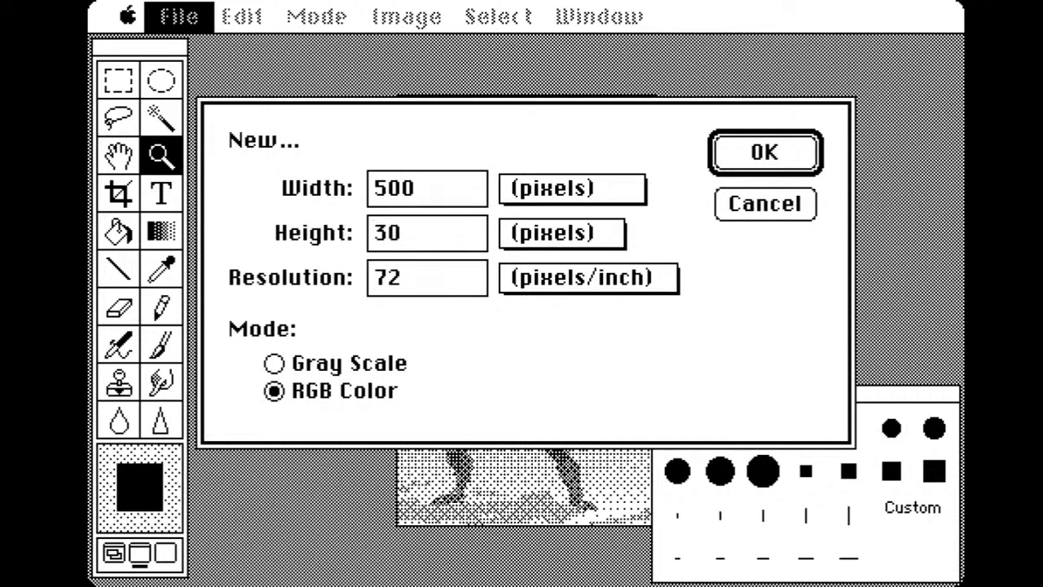
{"action": "left_click", "coordinate": [765, 152]}
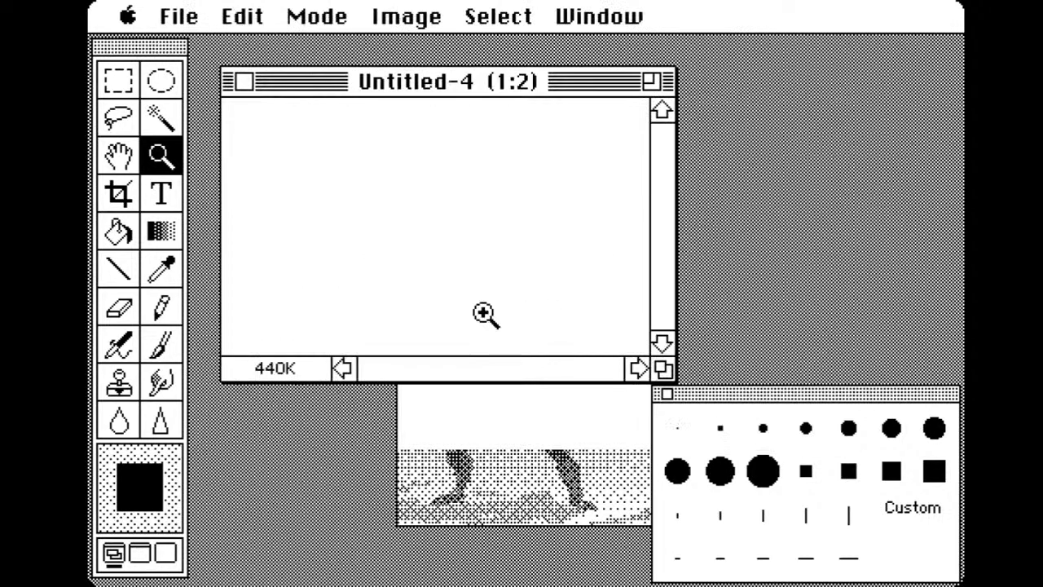
Enlarge and reposition the new document's window, and display the blank canvas in full-screen mode with the menu bar kept
{"action": "left_click_drag", "start_coordinate": [664, 371], "coordinate": [835, 362]}
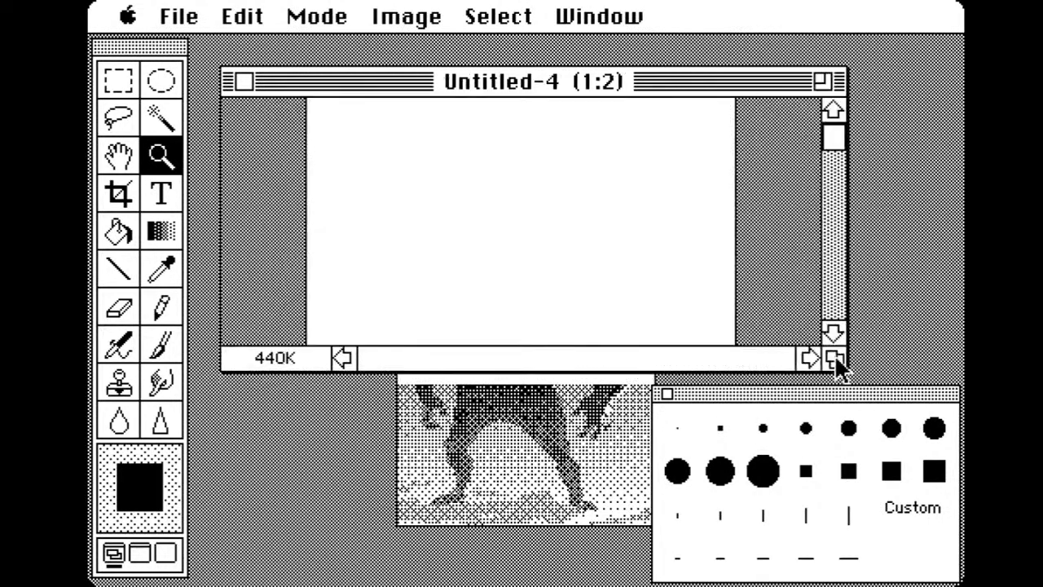
{"action": "left_click_drag", "start_coordinate": [731, 81], "coordinate": [733, 64]}
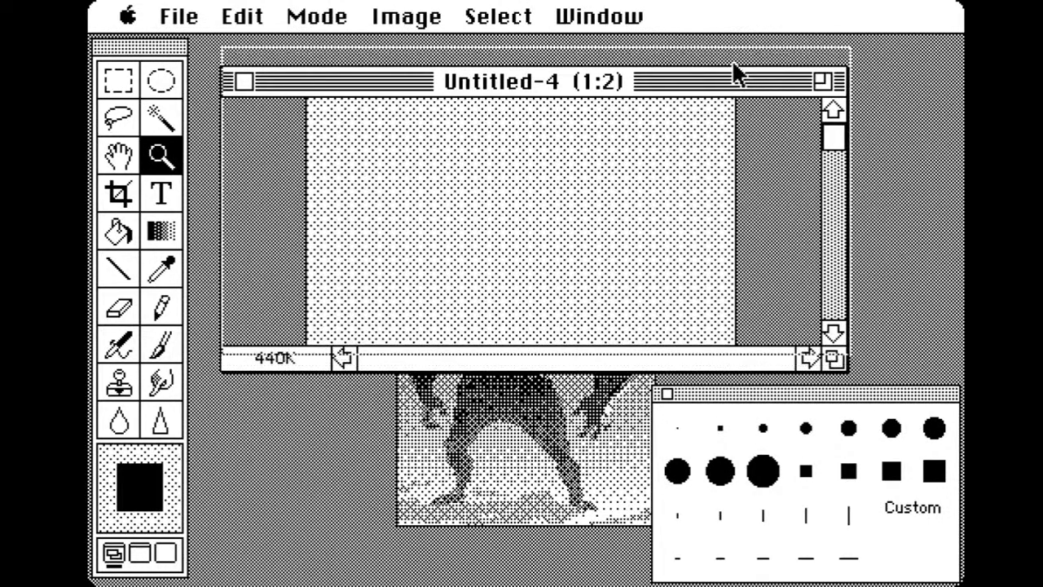
{"action": "left_click_drag", "start_coordinate": [833, 347], "coordinate": [831, 368]}
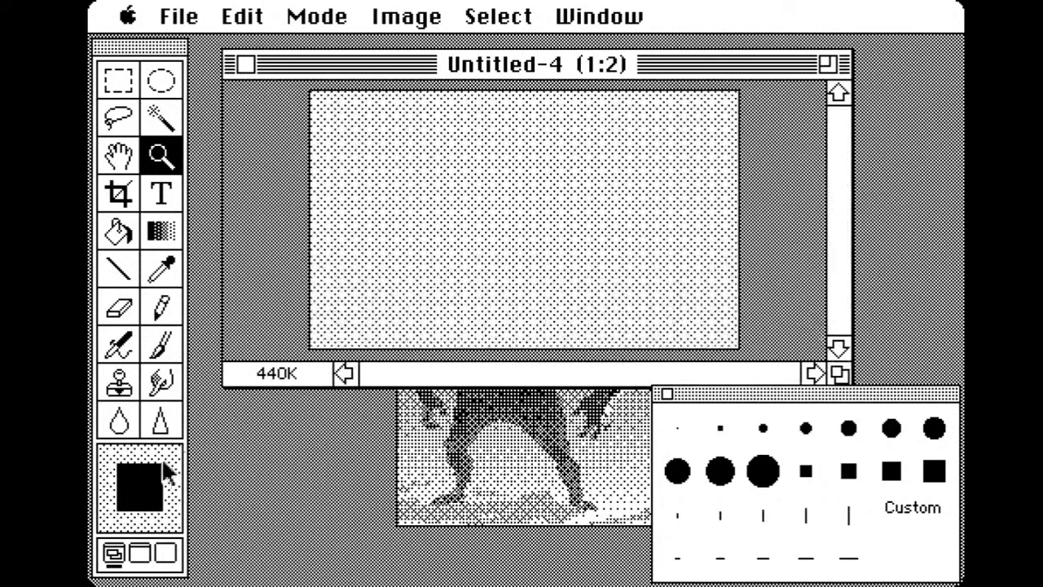
{"action": "left_click", "coordinate": [147, 552]}
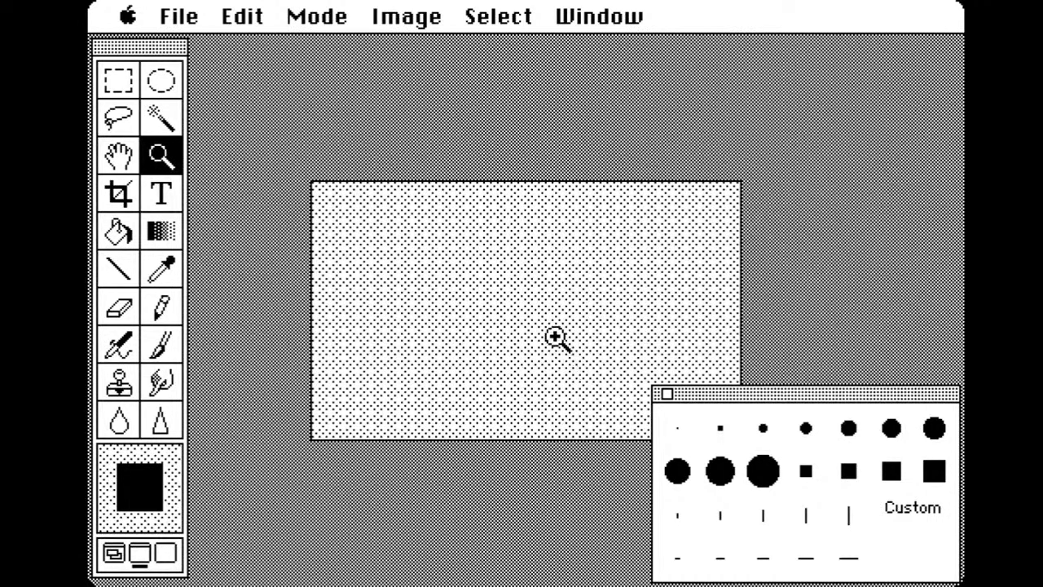
{"action": "mouse_move", "coordinate": [723, 399]}
{"action": "left_mouse_down"}
{"action": "mouse_move", "coordinate": [708, 117]}
{"action": "mouse_move", "coordinate": [732, 25]}
{"action": "mouse_move", "coordinate": [689, 430]}
{"action": "mouse_move", "coordinate": [707, 399]}
{"action": "left_mouse_up"}
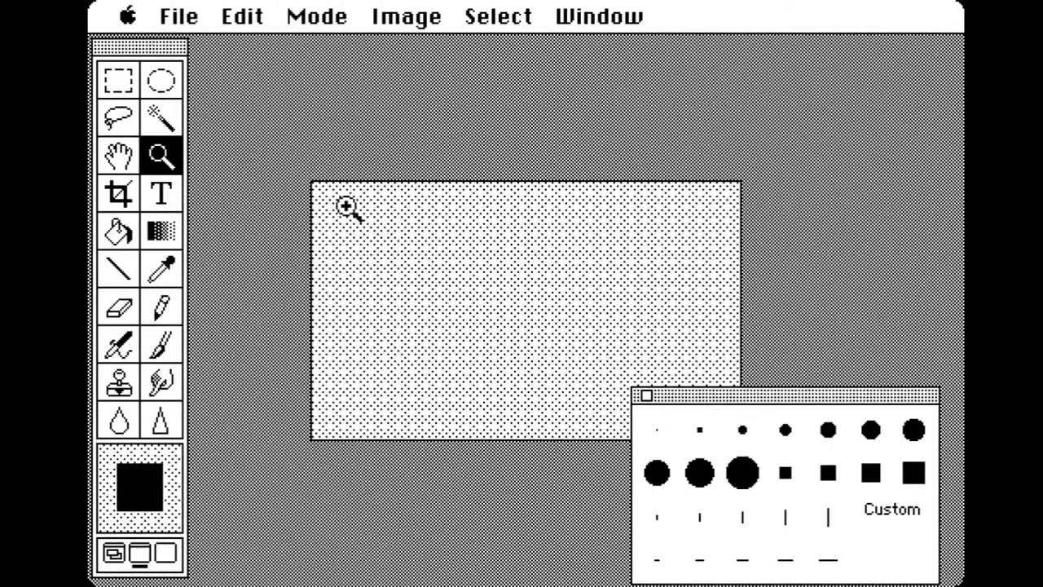
Crop about the lower quarter off the blank canvas and return it to an enlarged standard window
{"action": "left_click", "coordinate": [137, 202]}
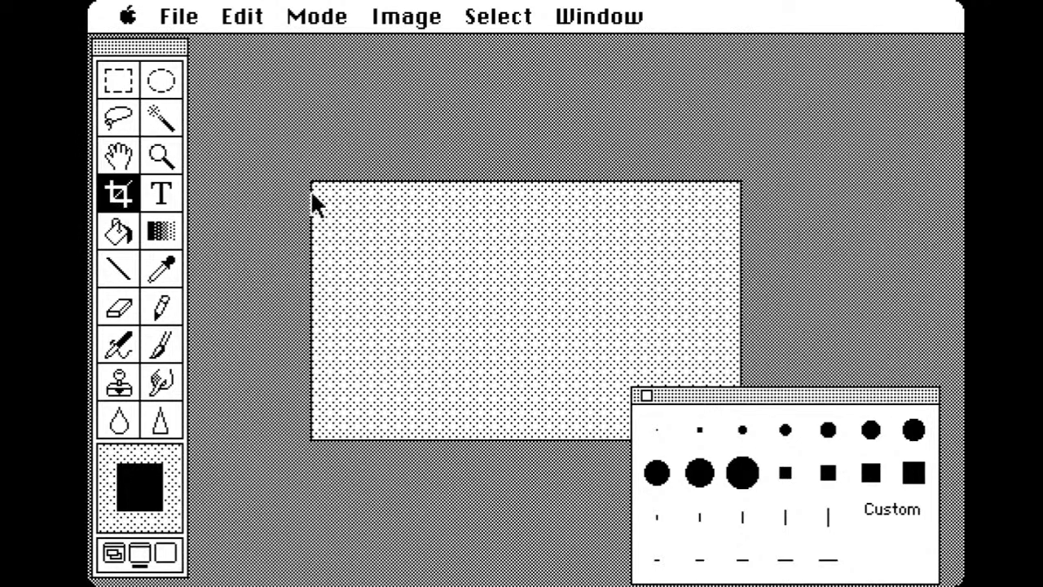
{"action": "left_click_drag", "start_coordinate": [315, 182], "coordinate": [739, 373]}
{"action": "left_click", "coordinate": [645, 307]}
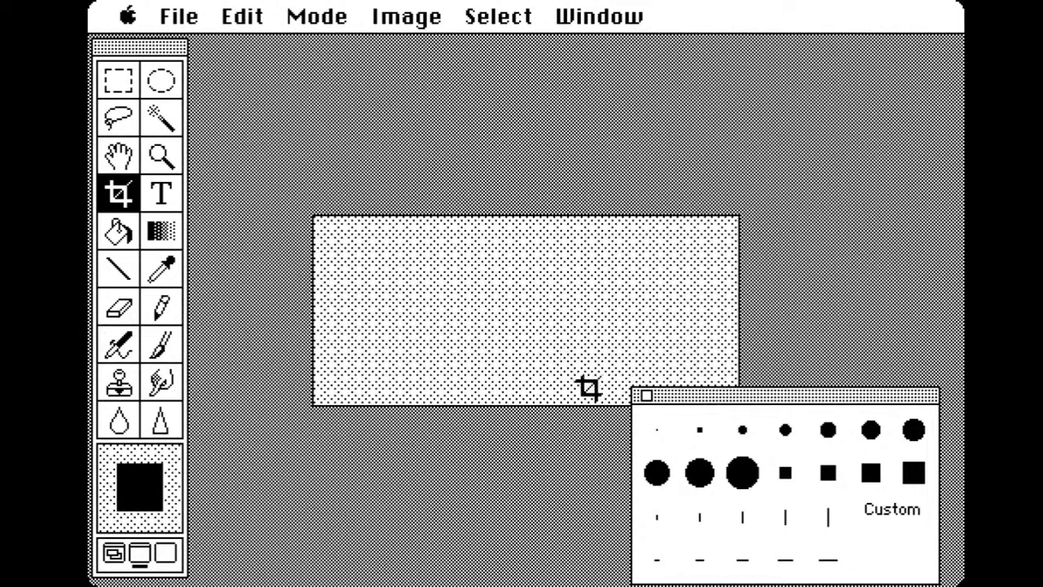
{"action": "left_click", "coordinate": [115, 553]}
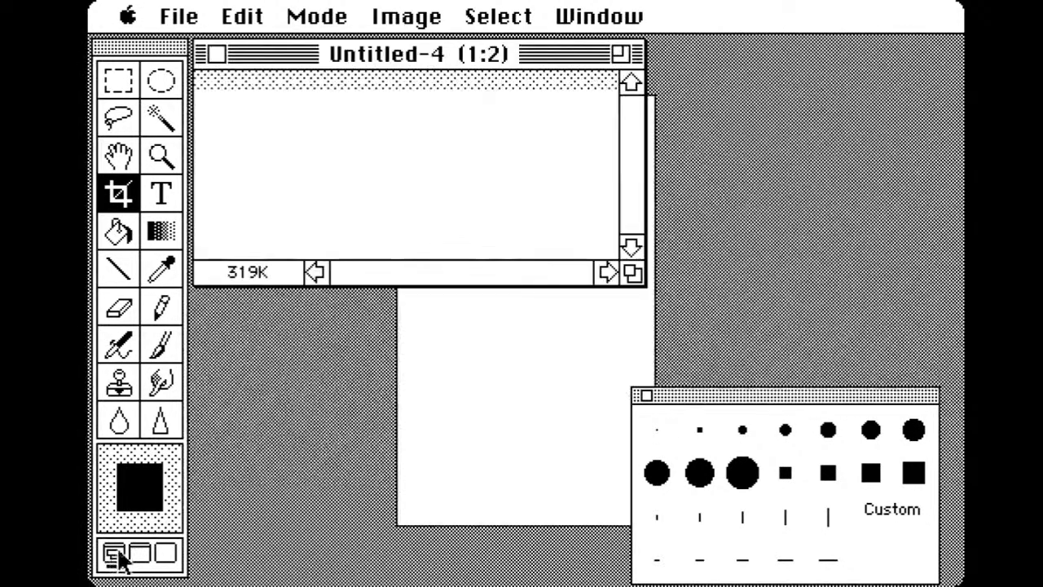
{"action": "left_click_drag", "start_coordinate": [640, 275], "coordinate": [864, 348]}
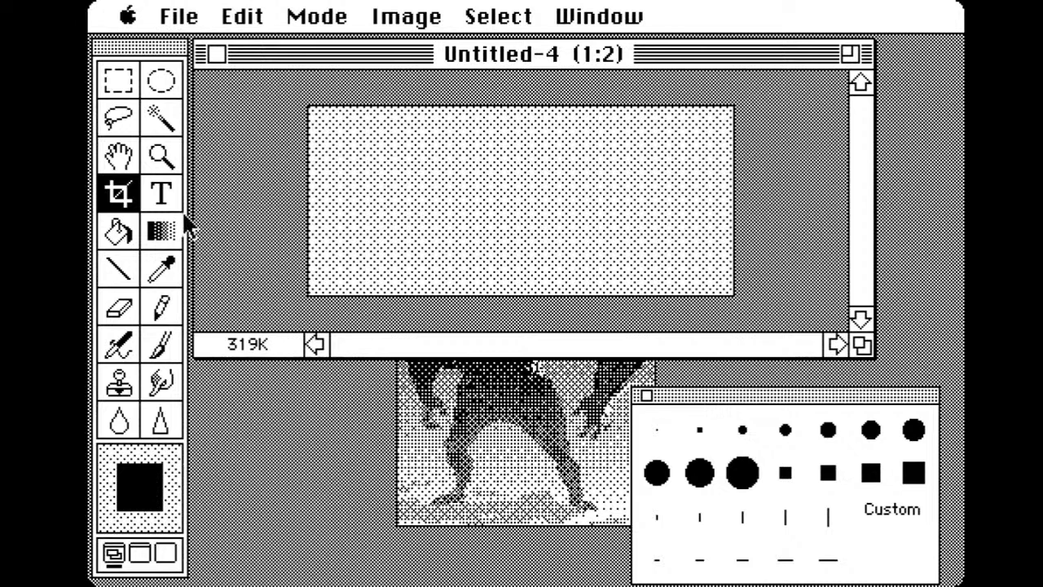
Fill the cropped canvas with a slightly slanted gradient running from black at the top to white at the bottom
{"action": "left_click", "coordinate": [163, 232]}
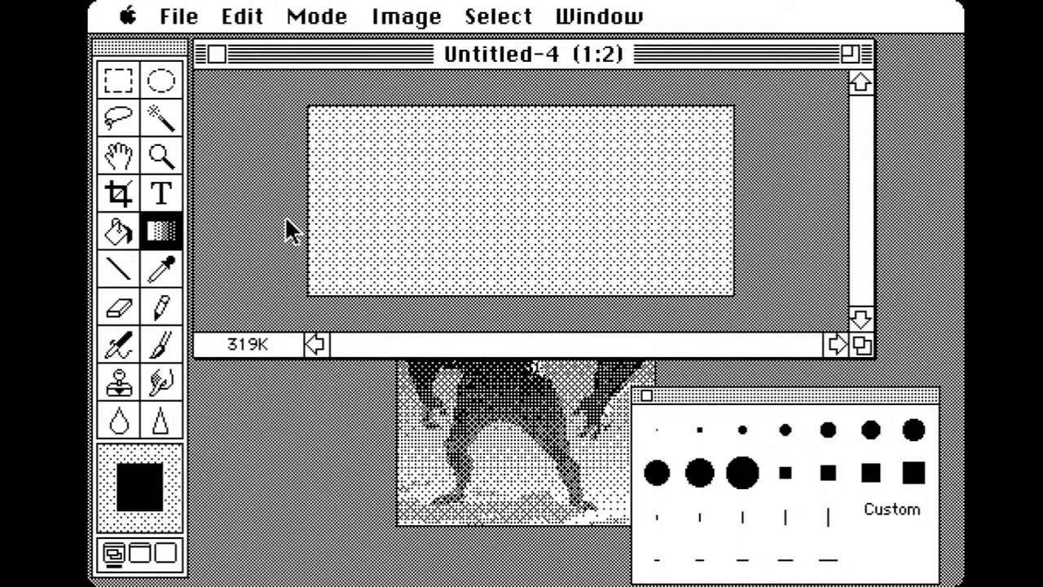
{"action": "left_click_drag", "start_coordinate": [490, 246], "coordinate": [495, 316]}
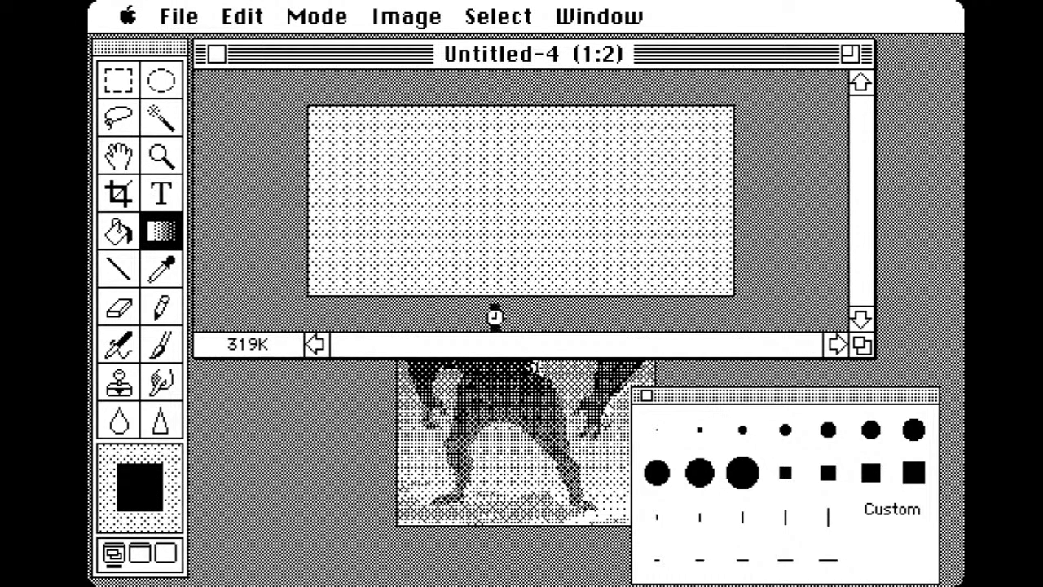
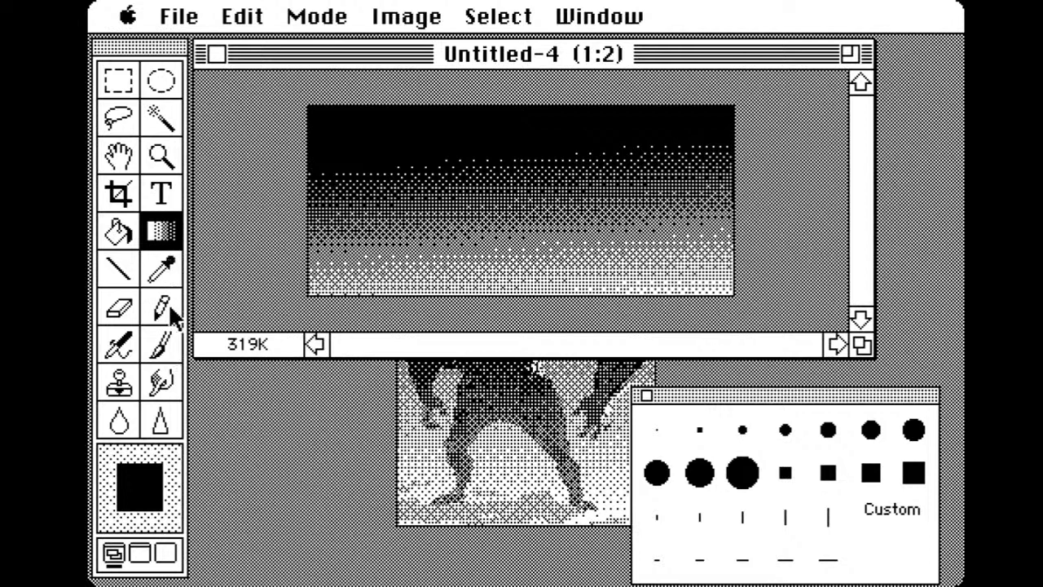
Scribble black test strokes with a large and a small round brush, and cover them with a new slanted black-to-white gradient
{"action": "left_click", "coordinate": [169, 347]}
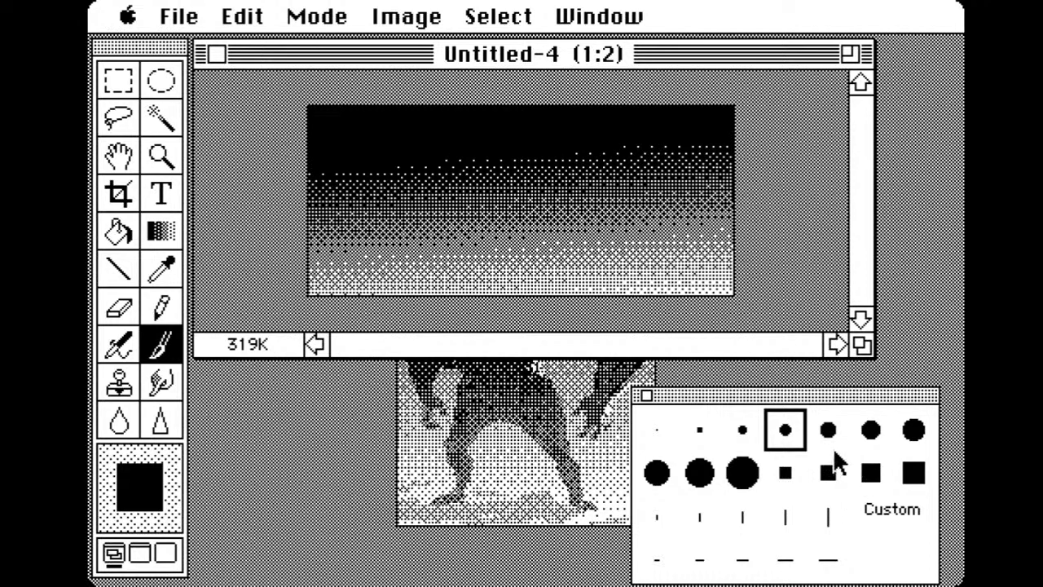
{"action": "left_click", "coordinate": [914, 430]}
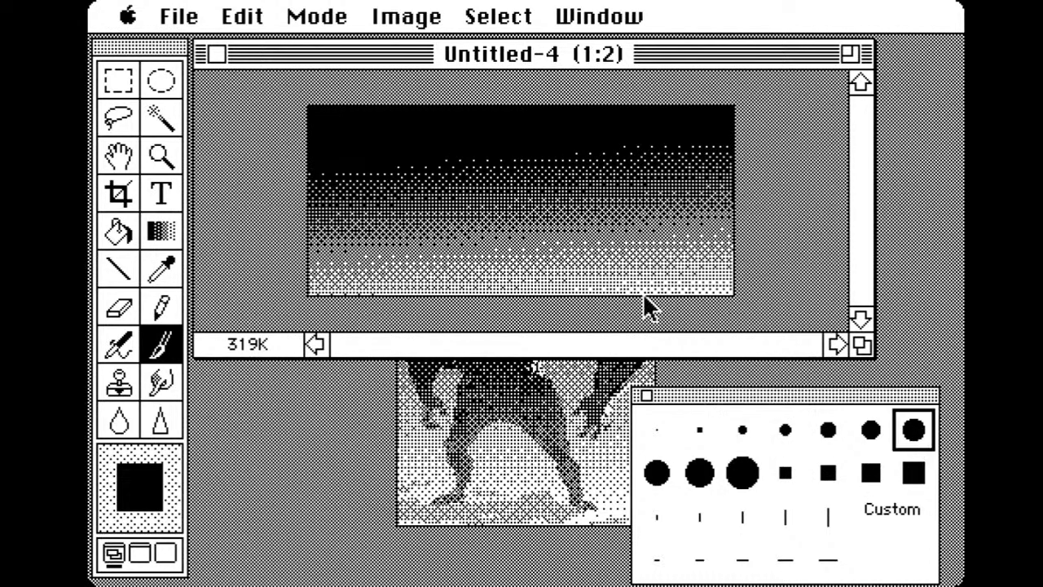
{"action": "mouse_move", "coordinate": [554, 236]}
{"action": "left_mouse_down"}
{"action": "mouse_move", "coordinate": [620, 245]}
{"action": "mouse_move", "coordinate": [644, 216]}
{"action": "mouse_move", "coordinate": [672, 262]}
{"action": "left_mouse_up"}
{"action": "left_click", "coordinate": [785, 430]}
{"action": "left_click_drag", "start_coordinate": [494, 232], "coordinate": [534, 255]}
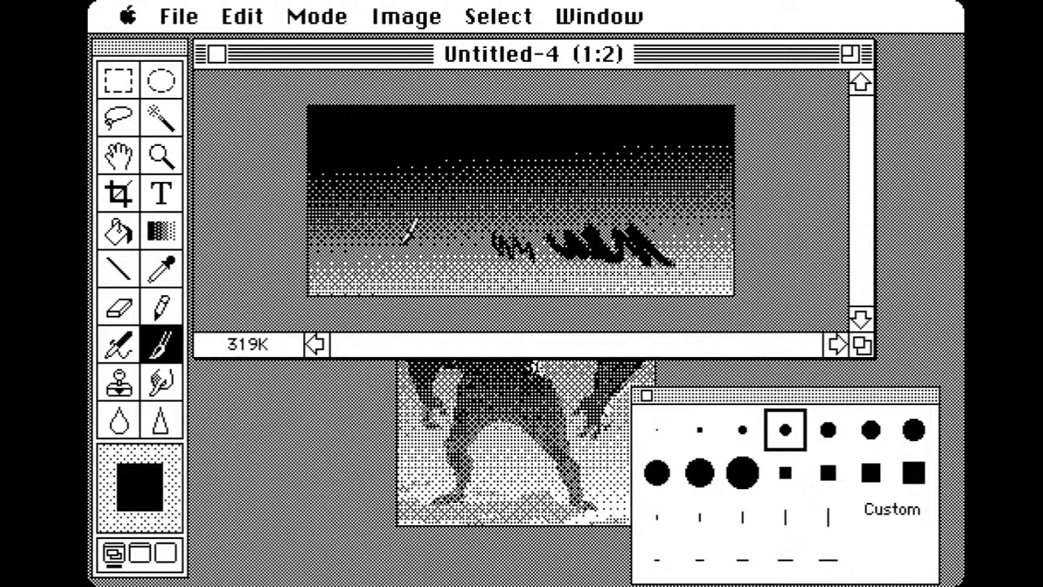
{"action": "left_click", "coordinate": [163, 235]}
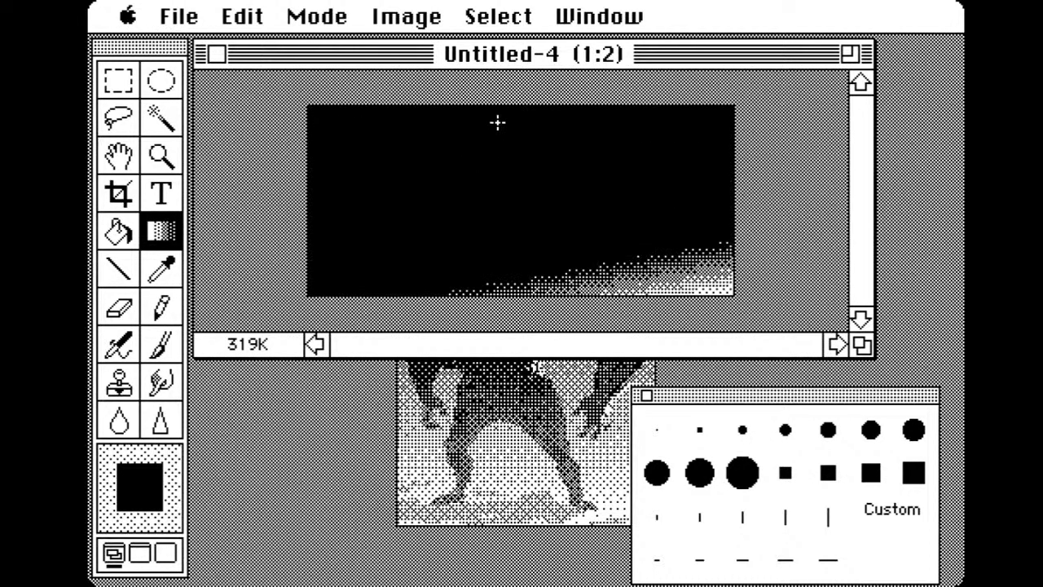
{"action": "left_click_drag", "start_coordinate": [508, 202], "coordinate": [509, 204]}
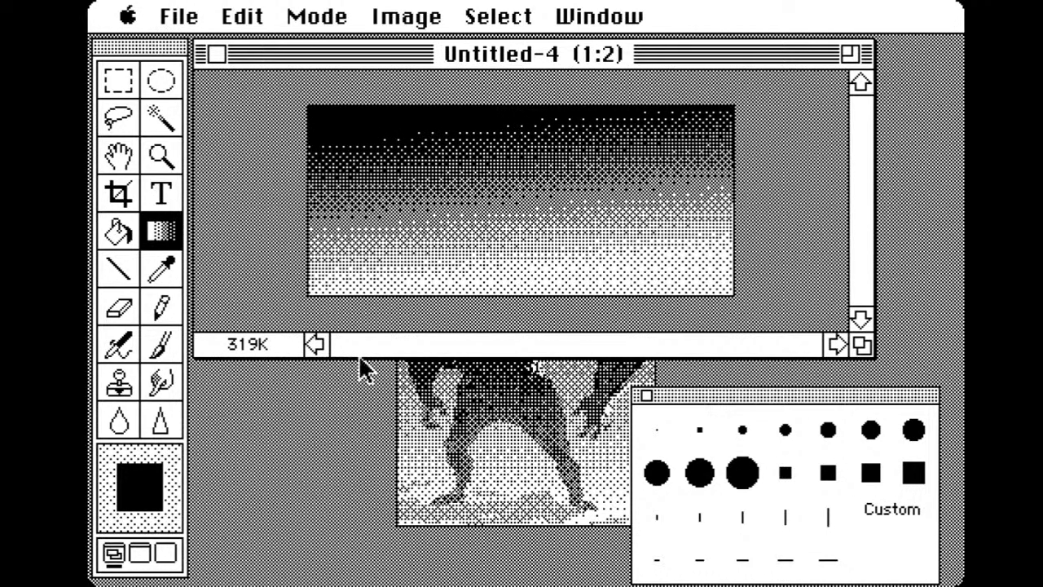
Test the largest square brush and the shortest vertical line brush on the gradient, undoing each stroke
{"action": "left_click", "coordinate": [161, 344]}
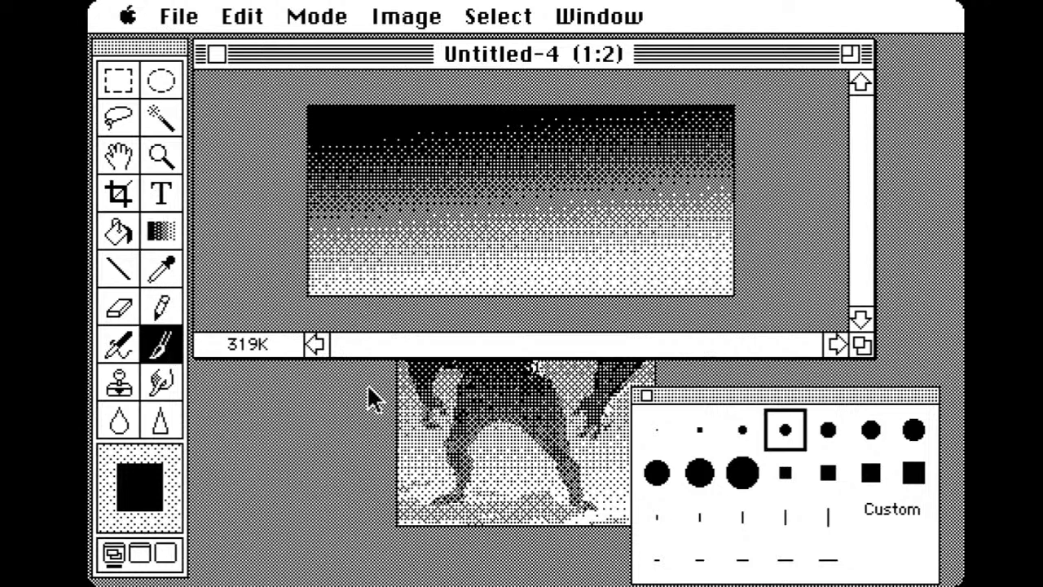
{"action": "left_click", "coordinate": [913, 473]}
{"action": "mouse_move", "coordinate": [438, 235]}
{"action": "left_mouse_down"}
{"action": "mouse_move", "coordinate": [488, 249]}
{"action": "mouse_move", "coordinate": [534, 246]}
{"action": "mouse_move", "coordinate": [552, 240]}
{"action": "mouse_move", "coordinate": [541, 213]}
{"action": "mouse_move", "coordinate": [639, 226]}
{"action": "mouse_move", "coordinate": [633, 214]}
{"action": "mouse_move", "coordinate": [645, 204]}
{"action": "mouse_move", "coordinate": [684, 197]}
{"action": "mouse_move", "coordinate": [714, 212]}
{"action": "left_mouse_up"}
{"action": "left_click_drag", "start_coordinate": [244, 18], "coordinate": [252, 50]}
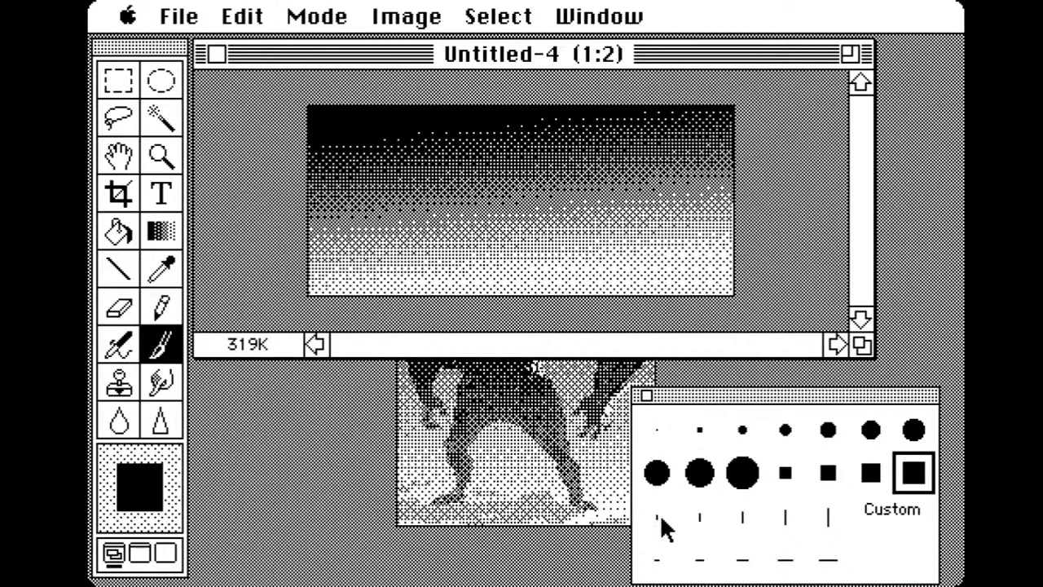
{"action": "left_click", "coordinate": [657, 517]}
{"action": "mouse_move", "coordinate": [525, 228]}
{"action": "left_mouse_down"}
{"action": "mouse_move", "coordinate": [586, 238]}
{"action": "mouse_move", "coordinate": [626, 273]}
{"action": "left_mouse_up"}
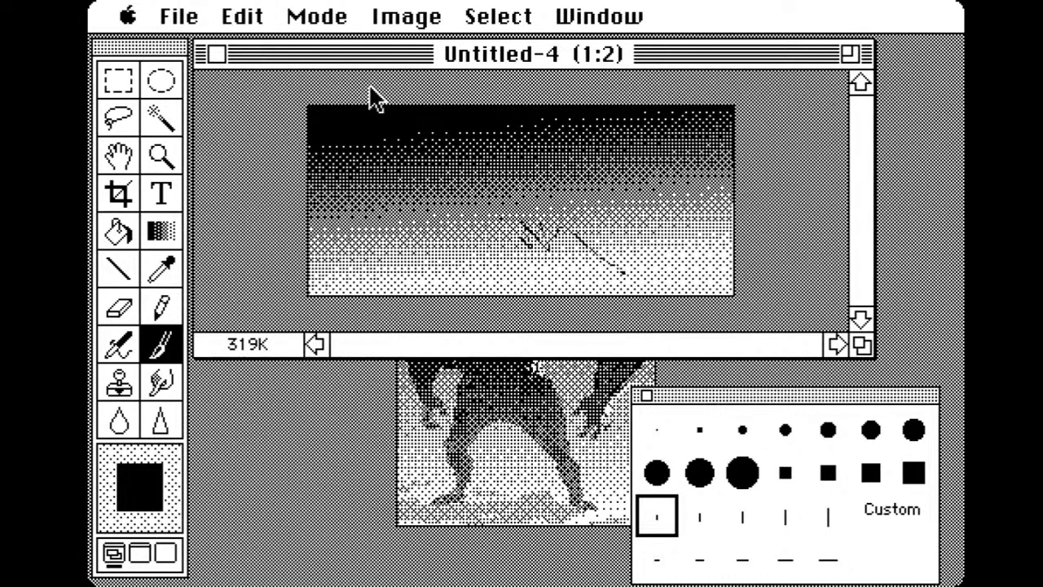
{"action": "mouse_move", "coordinate": [256, 17]}
{"action": "left_mouse_down"}
{"action": "mouse_move", "coordinate": [277, 25]}
{"action": "mouse_move", "coordinate": [264, 55]}
{"action": "mouse_move", "coordinate": [278, 56]}
{"action": "left_mouse_up"}
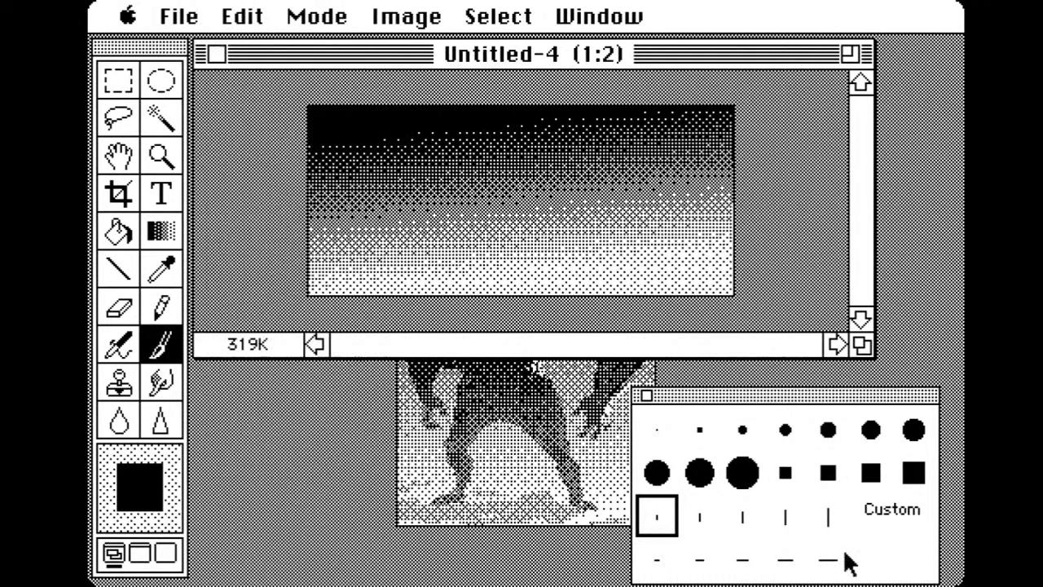
Scribble on the lower gradient with the longest vertical line brush, and undo the scribbles
{"action": "left_click", "coordinate": [828, 519]}
{"action": "mouse_move", "coordinate": [451, 213]}
{"action": "left_mouse_down"}
{"action": "mouse_move", "coordinate": [489, 245]}
{"action": "mouse_move", "coordinate": [522, 244]}
{"action": "mouse_move", "coordinate": [564, 265]}
{"action": "left_mouse_up"}
{"action": "left_click_drag", "start_coordinate": [546, 215], "coordinate": [551, 222]}
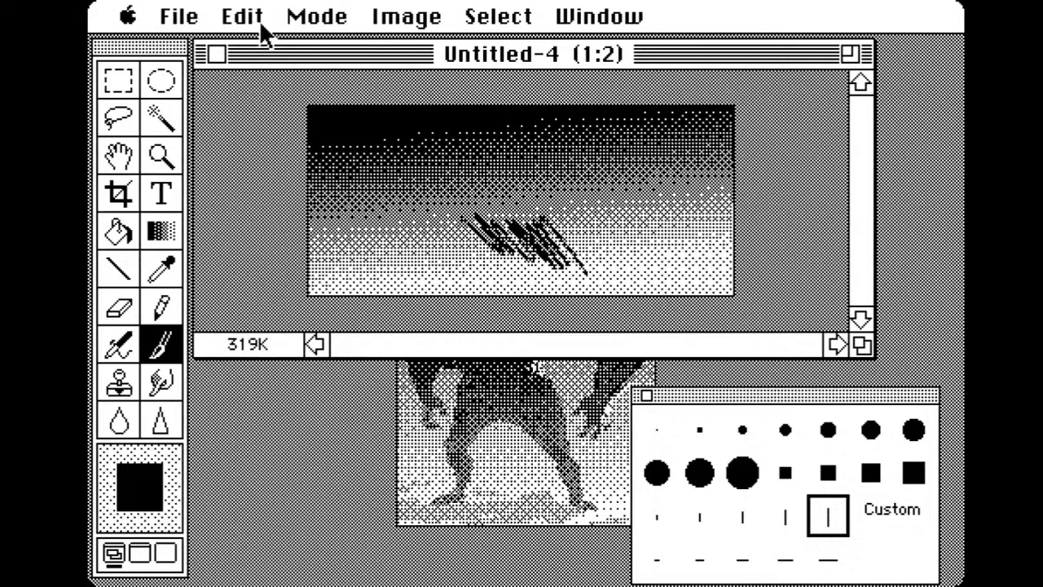
{"action": "left_click_drag", "start_coordinate": [262, 32], "coordinate": [259, 49]}
{"action": "left_click_drag", "start_coordinate": [359, 146], "coordinate": [350, 47]}
Paint black scribbles across the lower canvas with the longest vertical line brush, and one more with the longest horizontal line brush
{"action": "left_click", "coordinate": [161, 154]}
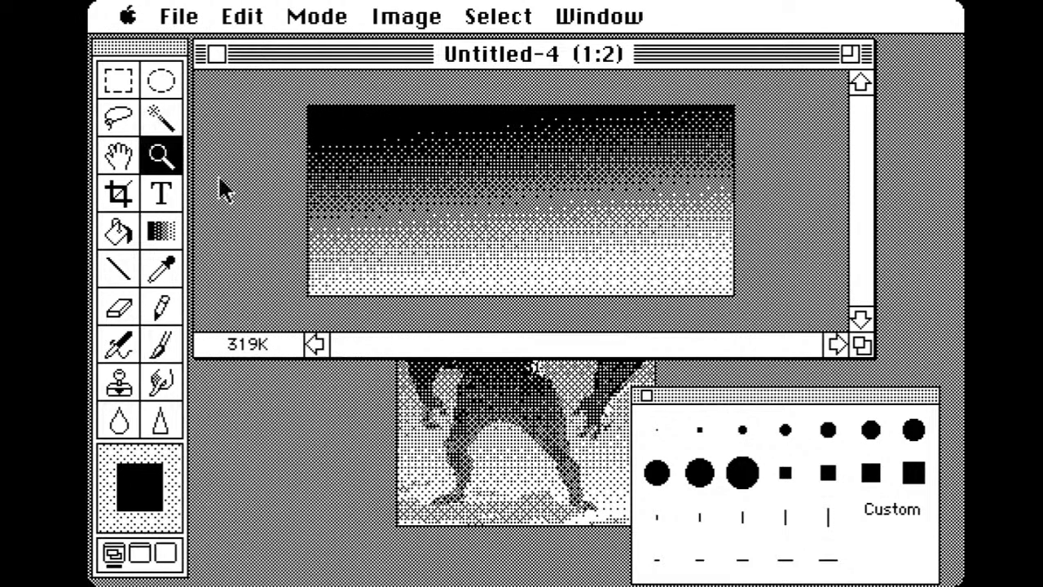
{"action": "left_click", "coordinate": [464, 259]}
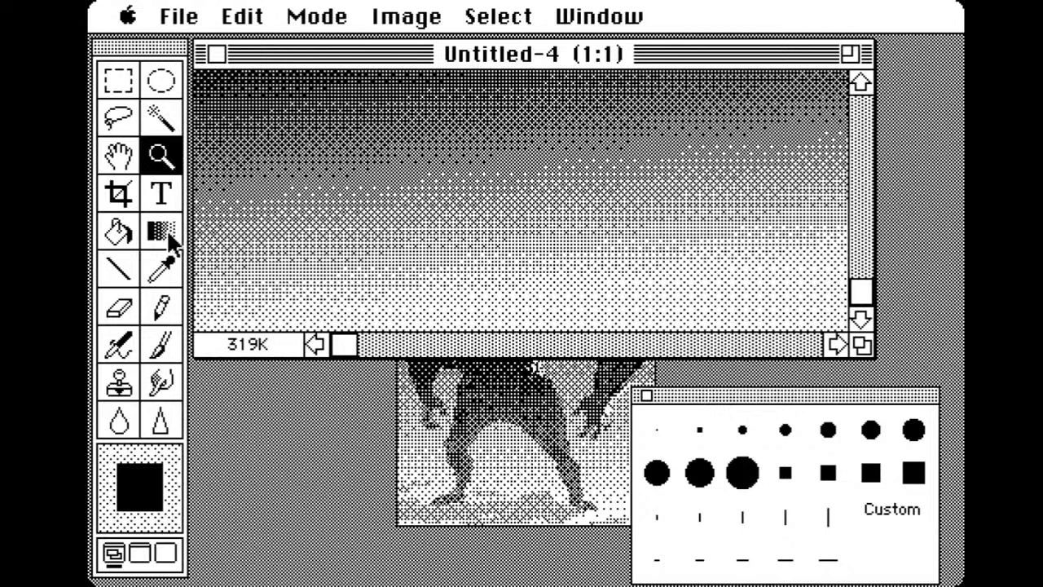
{"action": "left_click", "coordinate": [162, 345]}
{"action": "mouse_move", "coordinate": [412, 243]}
{"action": "left_mouse_down"}
{"action": "mouse_move", "coordinate": [477, 226]}
{"action": "mouse_move", "coordinate": [556, 295]}
{"action": "left_mouse_up"}
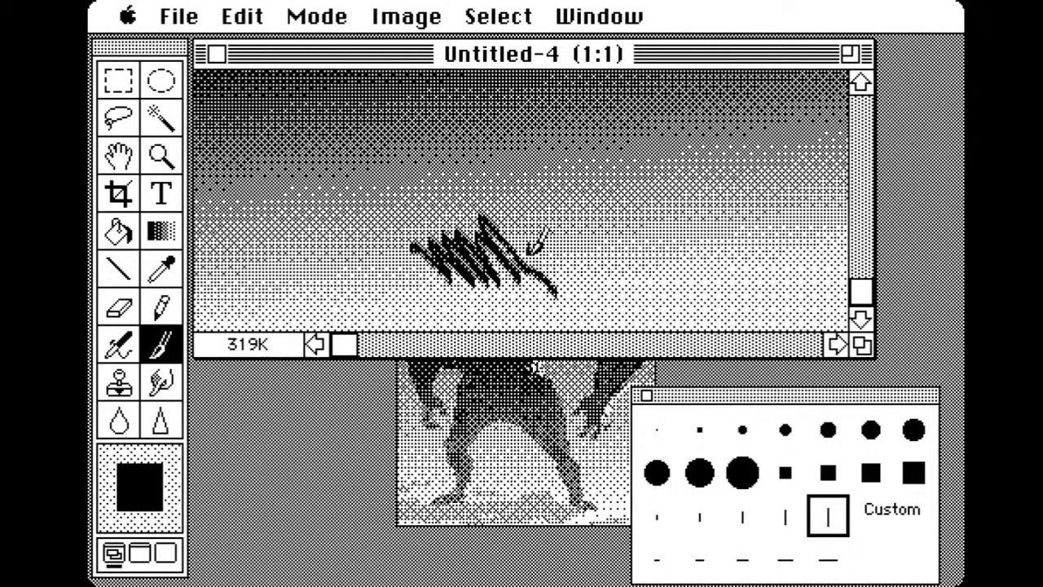
{"action": "mouse_move", "coordinate": [534, 236]}
{"action": "left_mouse_down"}
{"action": "mouse_move", "coordinate": [564, 265]}
{"action": "mouse_move", "coordinate": [582, 294]}
{"action": "mouse_move", "coordinate": [610, 282]}
{"action": "mouse_move", "coordinate": [634, 306]}
{"action": "left_mouse_up"}
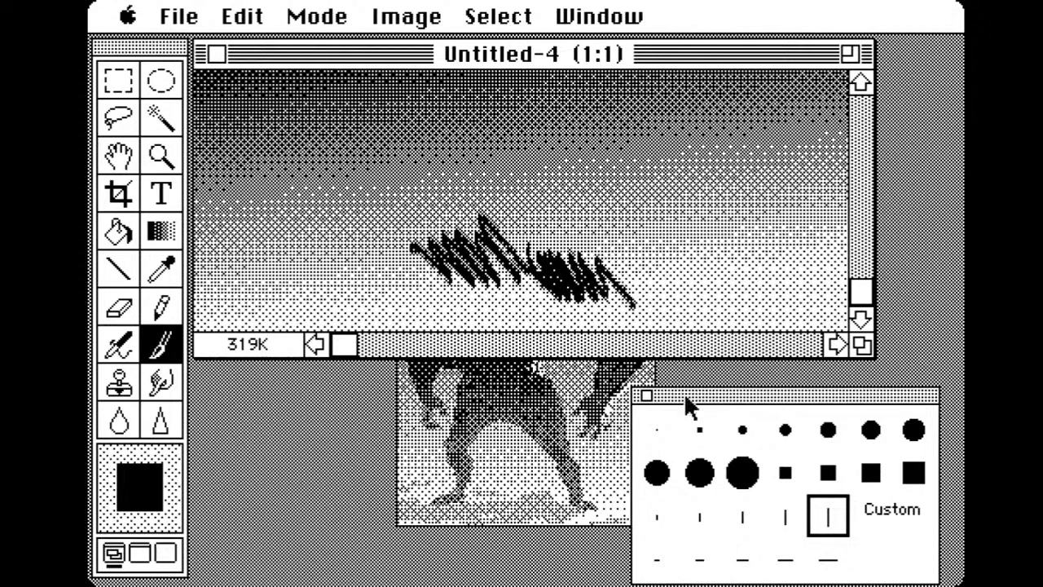
{"action": "left_click", "coordinate": [838, 563]}
{"action": "mouse_move", "coordinate": [632, 192]}
{"action": "left_mouse_down"}
{"action": "mouse_move", "coordinate": [656, 240]}
{"action": "mouse_move", "coordinate": [689, 204]}
{"action": "mouse_move", "coordinate": [709, 289]}
{"action": "left_mouse_up"}
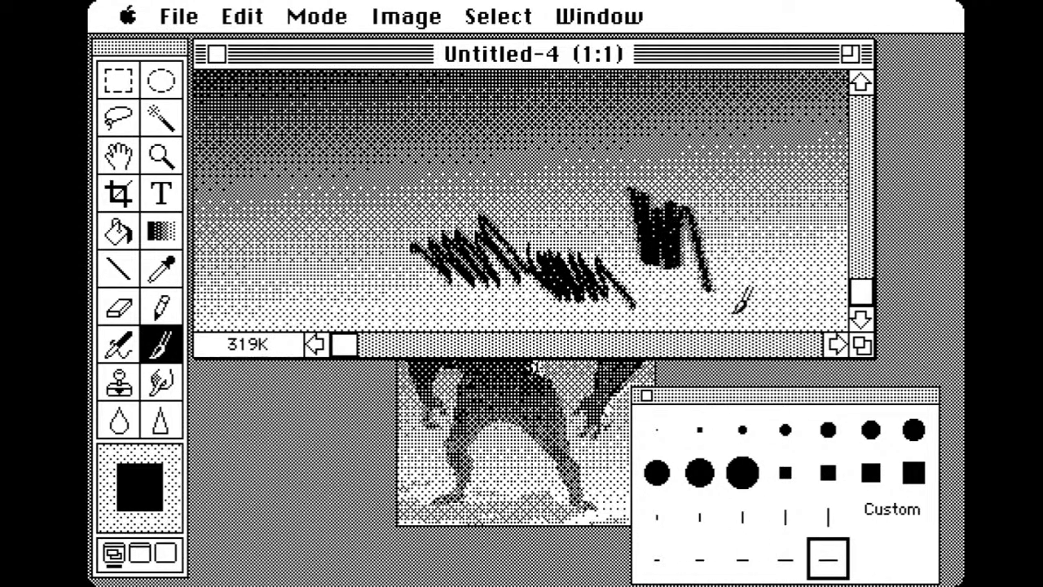
Try to paint on the canvas with the custom brush
{"action": "left_click", "coordinate": [898, 508]}
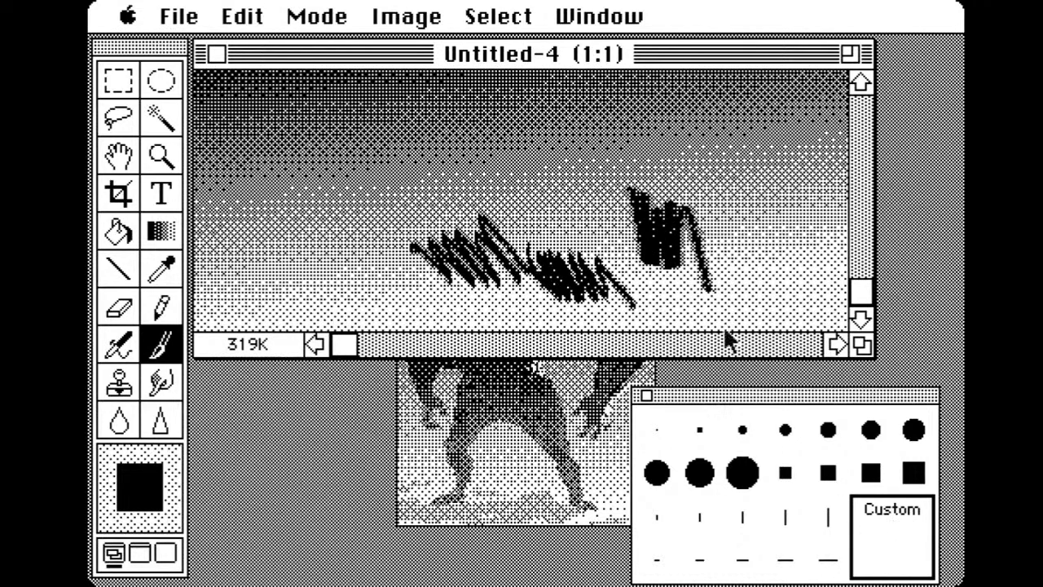
{"action": "left_click", "coordinate": [745, 256]}
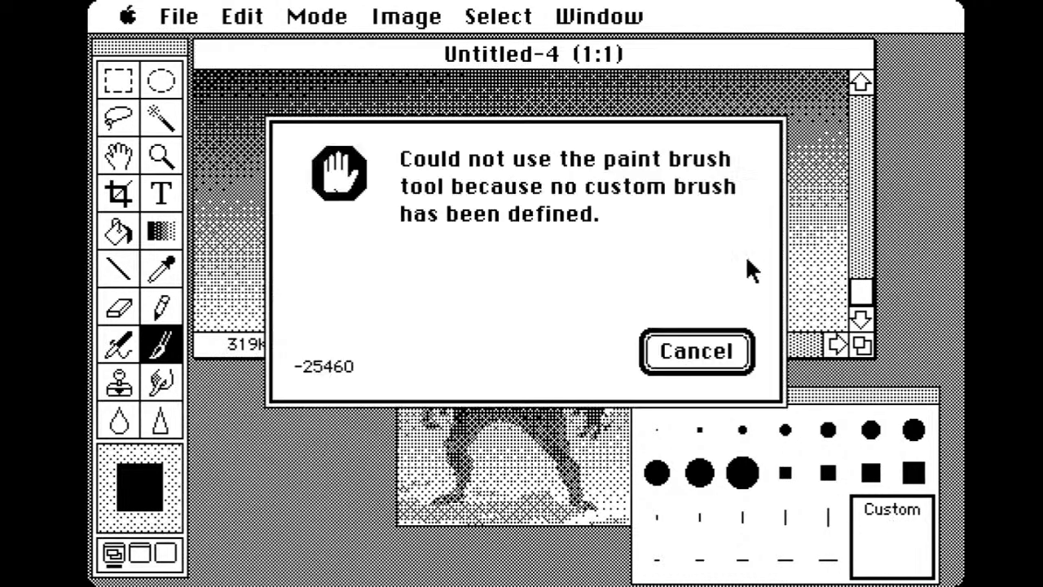
{"action": "left_click", "coordinate": [699, 359]}
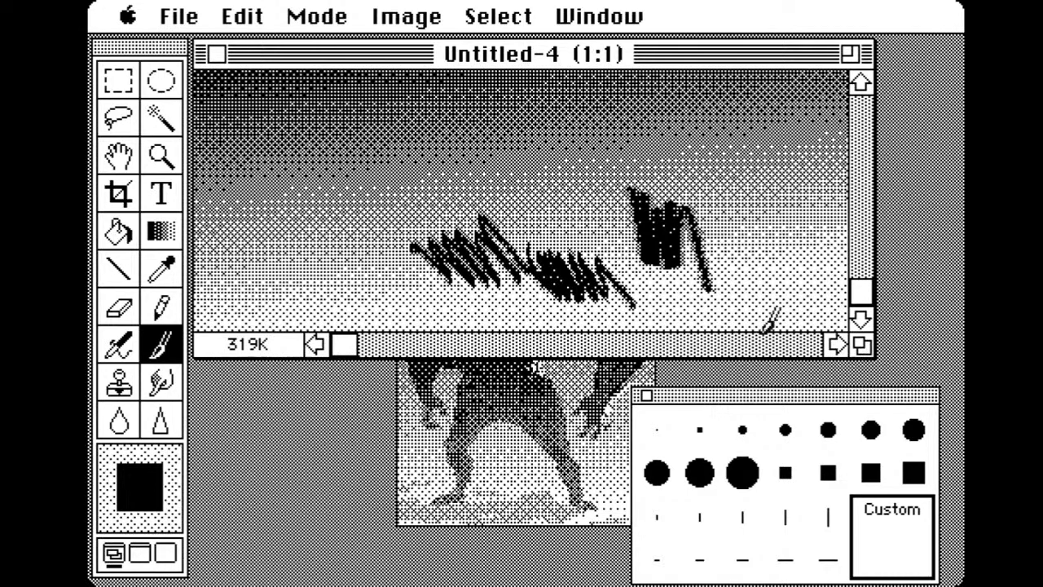
{"action": "left_click", "coordinate": [163, 157]}
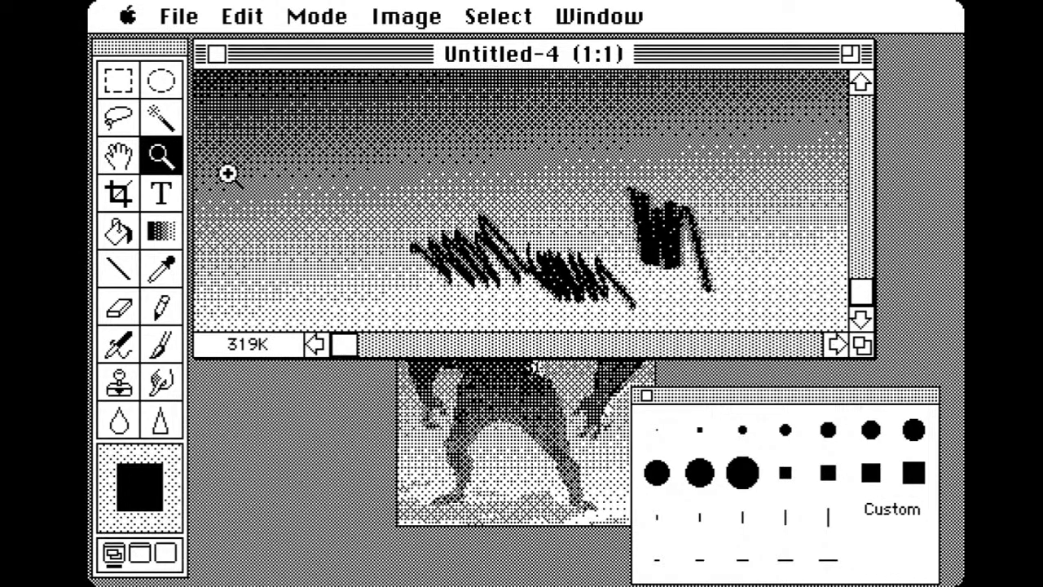
{"action": "left_click", "coordinate": [424, 206], "text": "alt"}
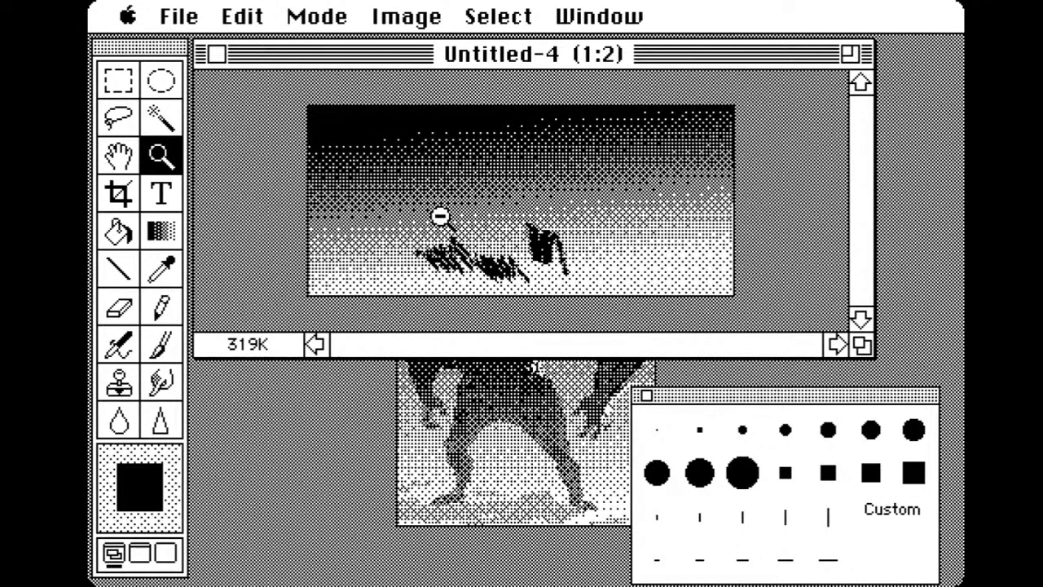
{"action": "left_click", "coordinate": [119, 184]}
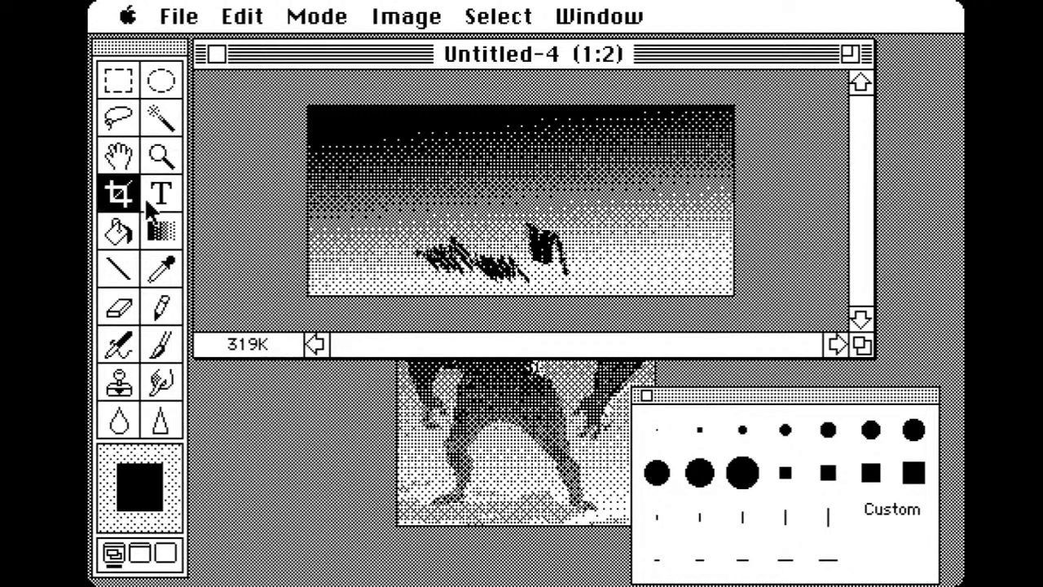
{"action": "left_click_drag", "start_coordinate": [386, 148], "coordinate": [556, 292]}
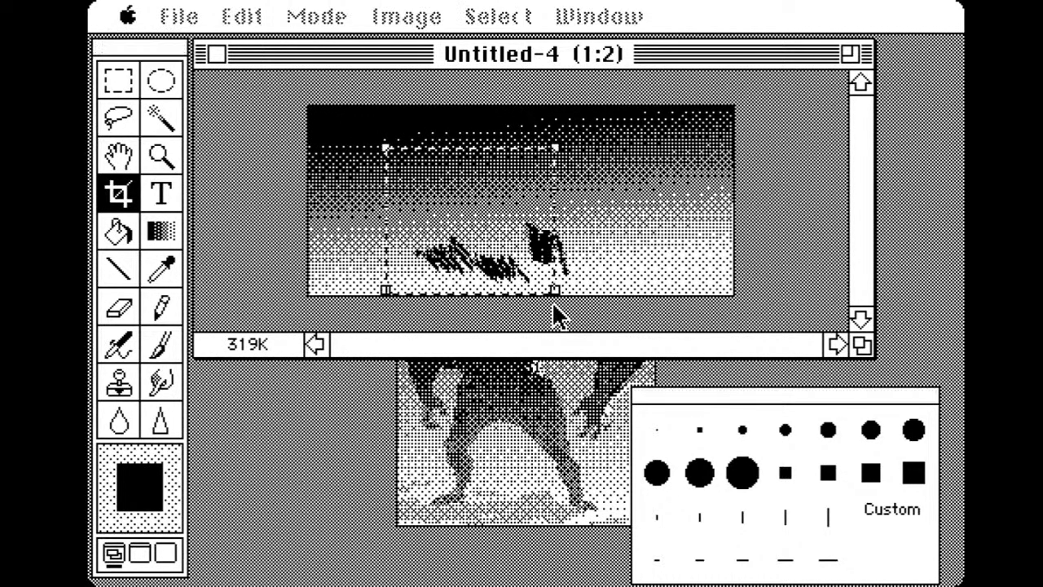
Set the foreground color to white, RGB 255, 255, 255, for the paint bucket
{"action": "left_click", "coordinate": [117, 231]}
{"action": "left_click", "coordinate": [153, 509]}
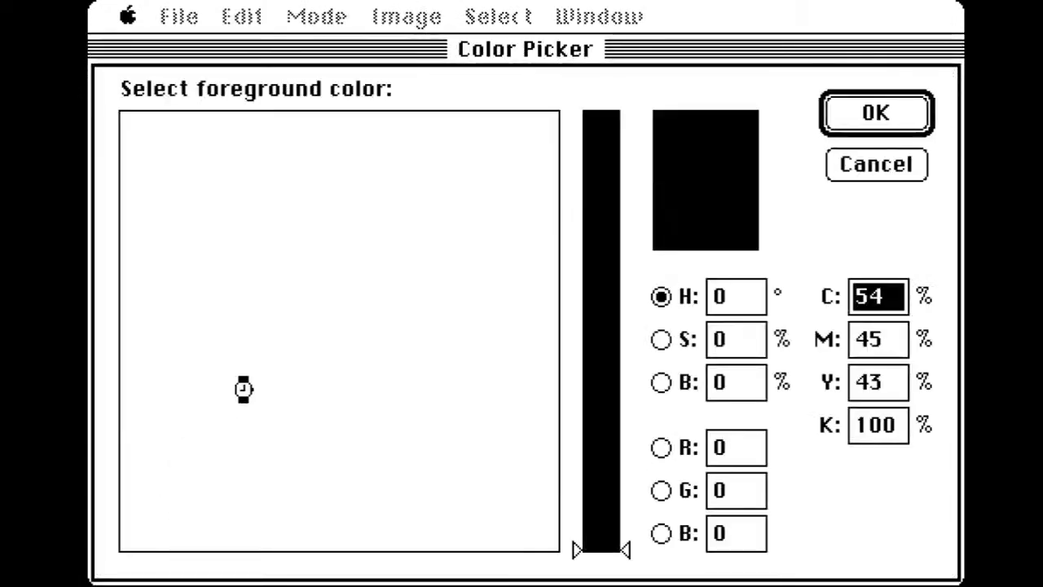
{"action": "left_click", "coordinate": [125, 114]}
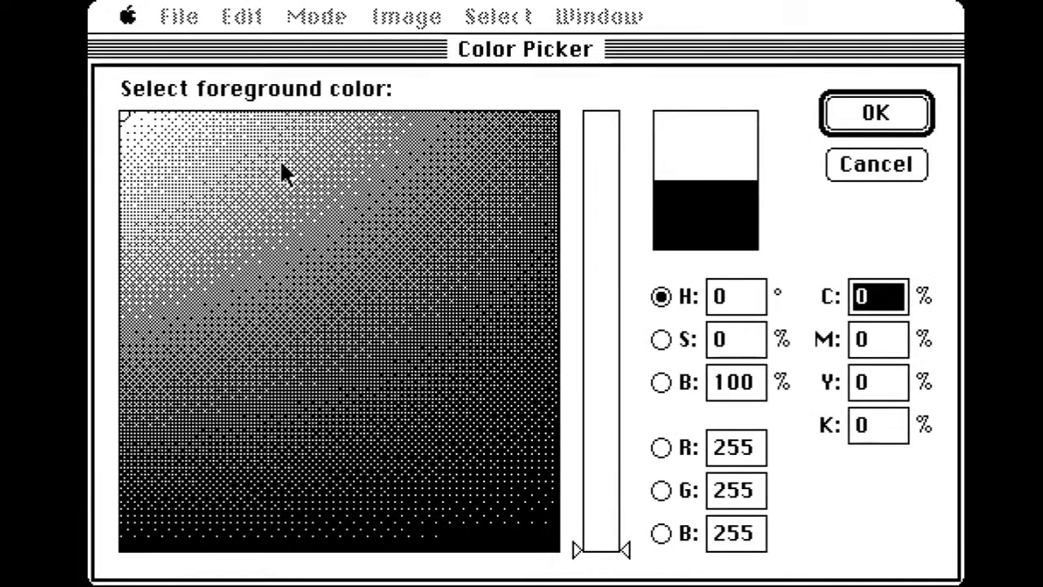
{"action": "left_click", "coordinate": [831, 123]}
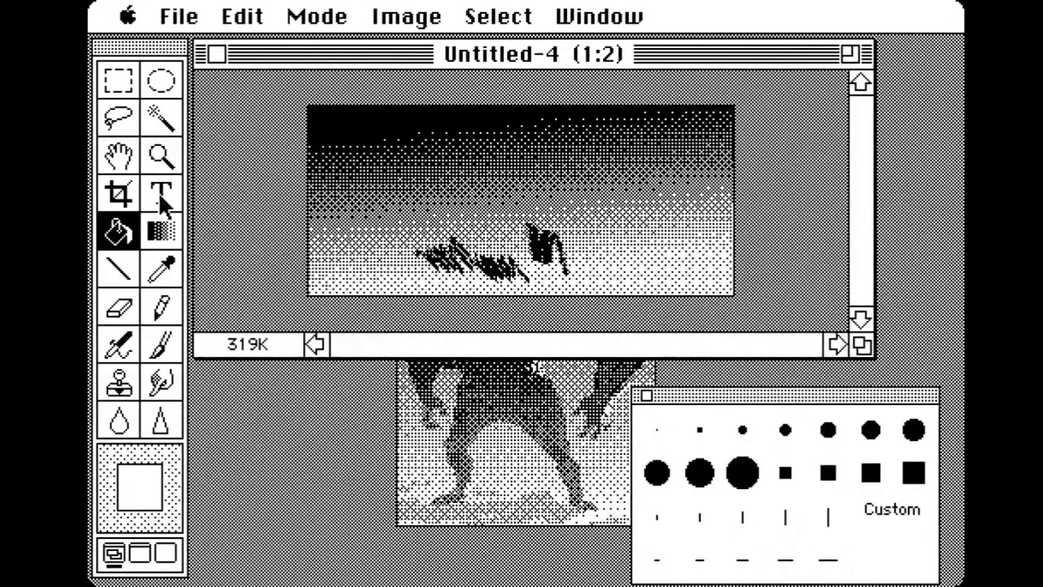
Fill all the gradient bands and the black scribbles with white using the paint bucket
{"action": "left_click", "coordinate": [360, 202]}
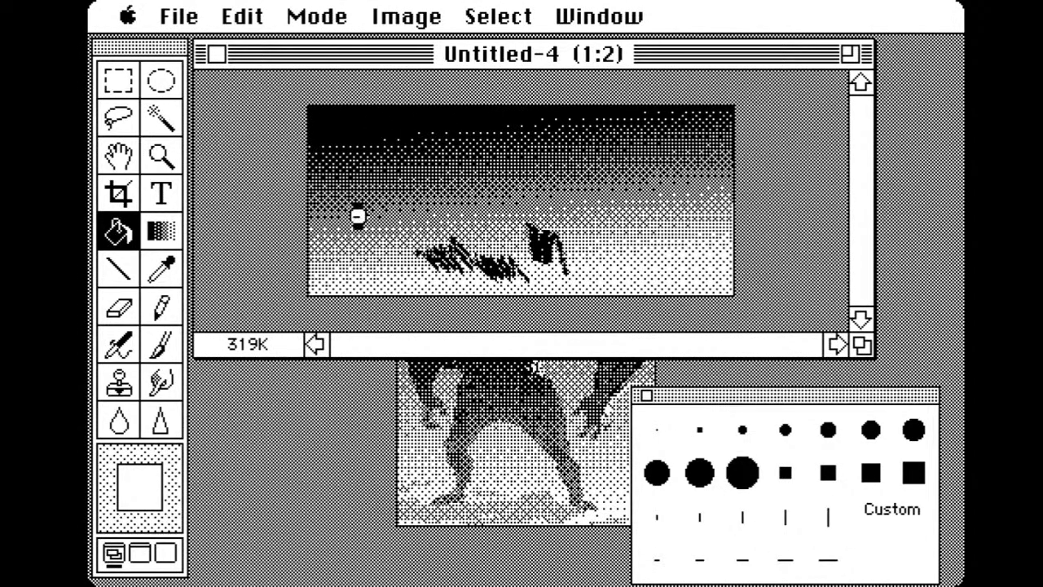
{"action": "left_click", "coordinate": [370, 261]}
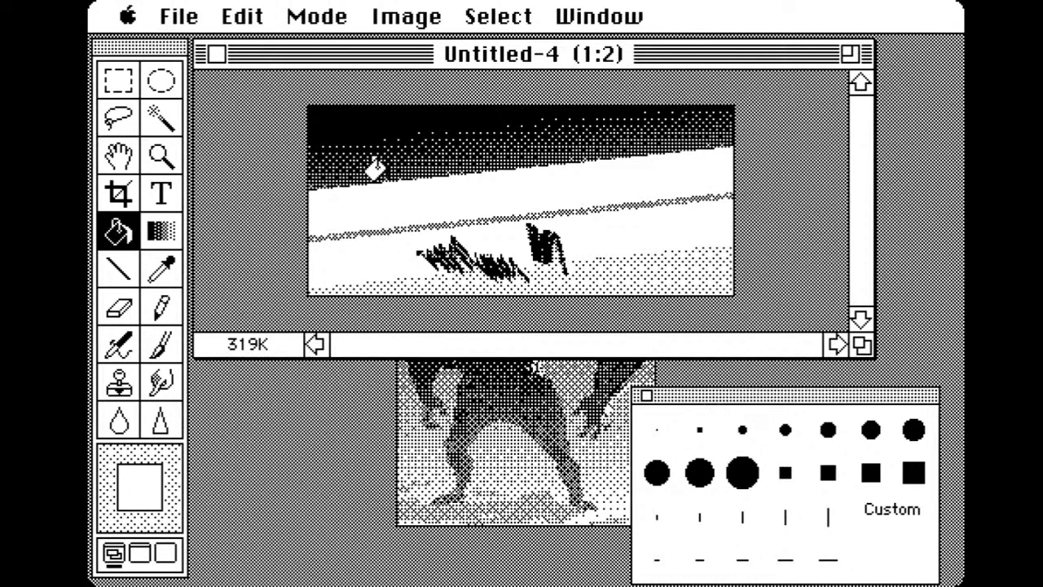
{"action": "left_click", "coordinate": [385, 187]}
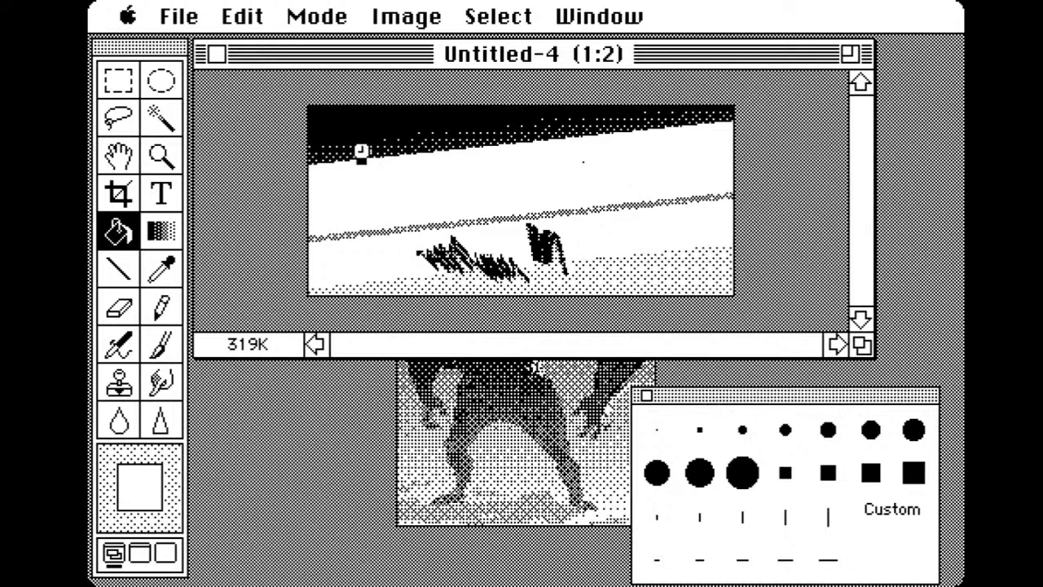
{"action": "left_click", "coordinate": [487, 220]}
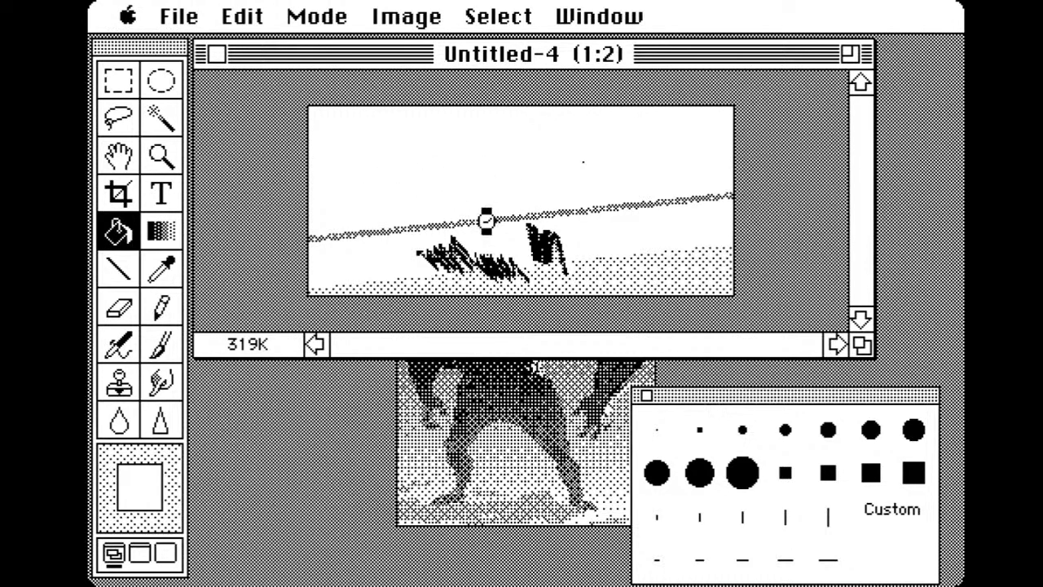
{"action": "left_click", "coordinate": [571, 277]}
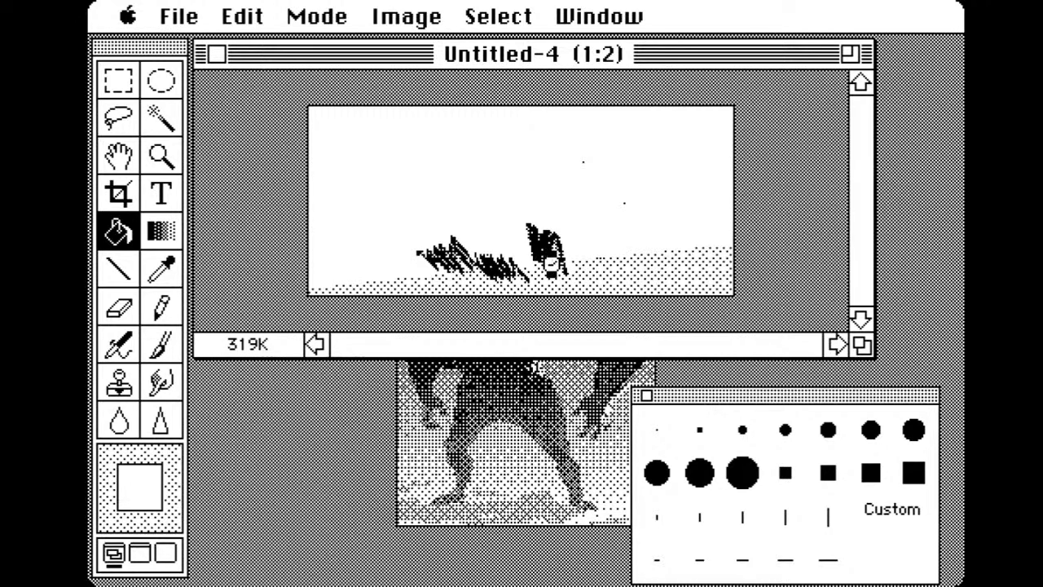
{"action": "left_click", "coordinate": [545, 245]}
{"action": "left_click", "coordinate": [486, 265]}
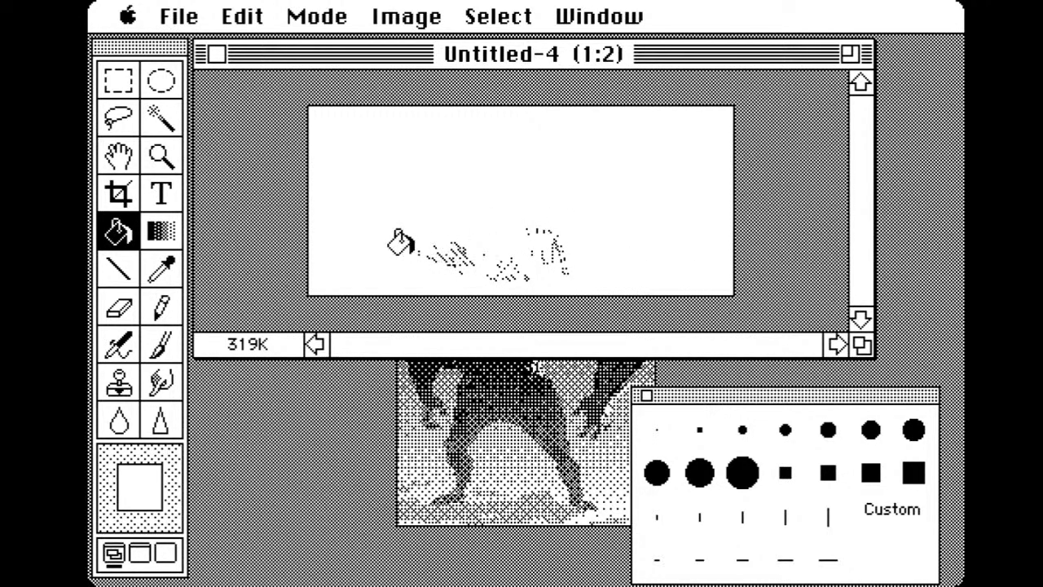
Crop the canvas to the area around the scribble remnants, and enlarge its window to show the whole image
{"action": "left_click", "coordinate": [118, 193]}
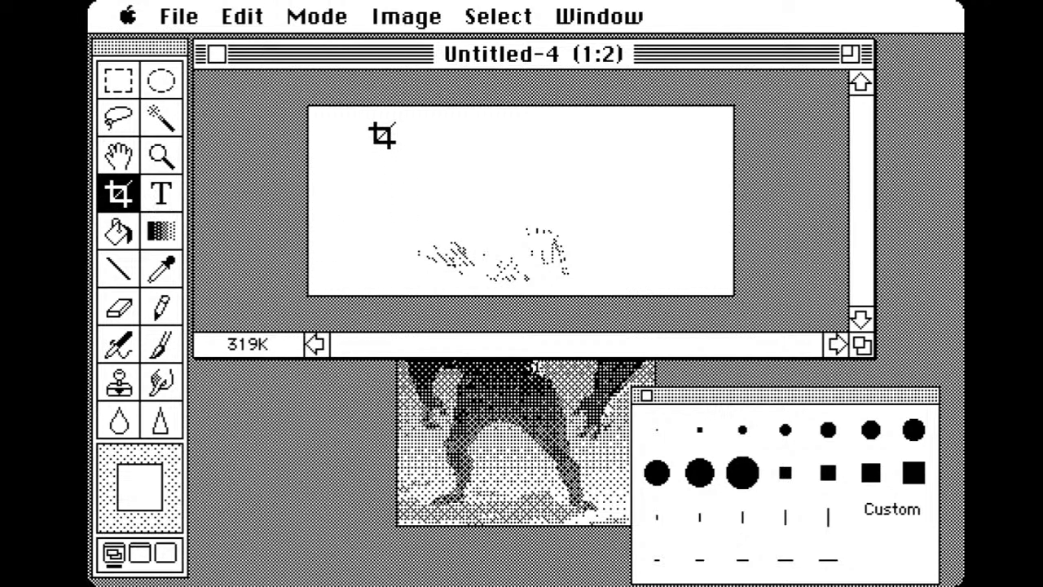
{"action": "left_click_drag", "start_coordinate": [384, 128], "coordinate": [562, 280]}
{"action": "left_click", "coordinate": [562, 269]}
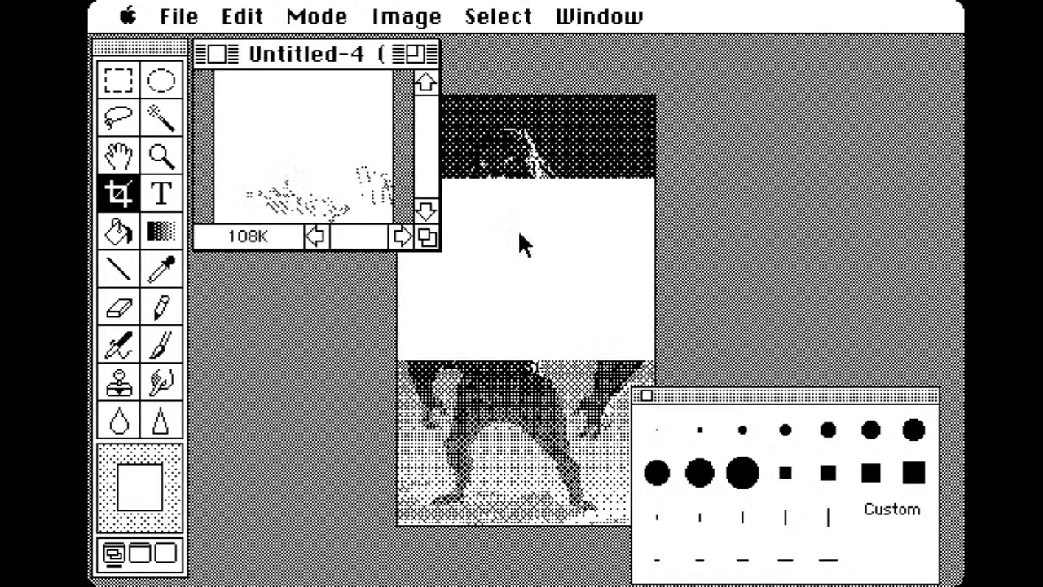
{"action": "left_click_drag", "start_coordinate": [419, 237], "coordinate": [542, 343]}
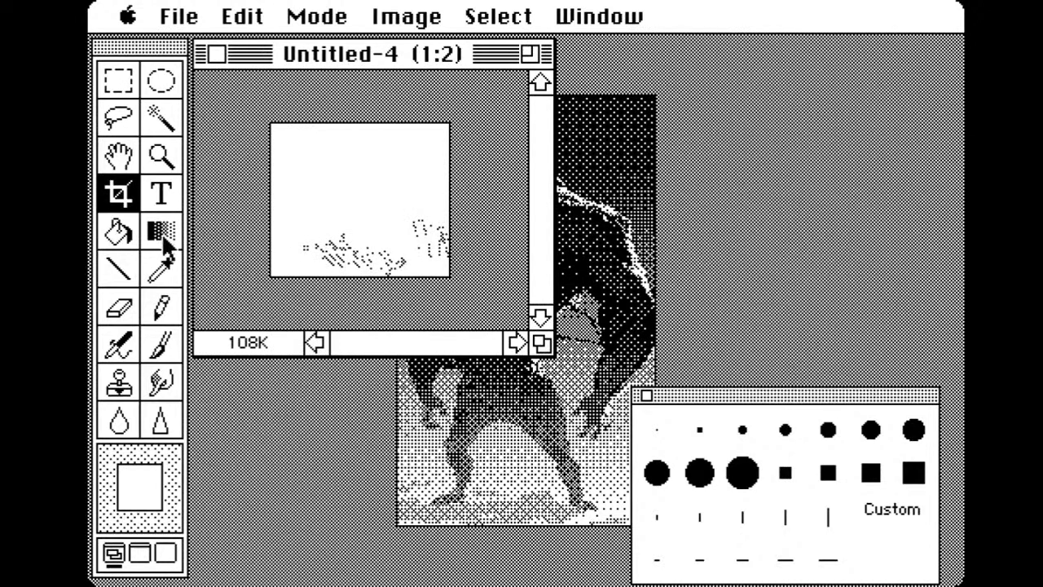
Paint a solid black head with protruding ears above the scribble remnants, using the Paint Brush with the largest square tip
{"action": "left_click", "coordinate": [165, 349]}
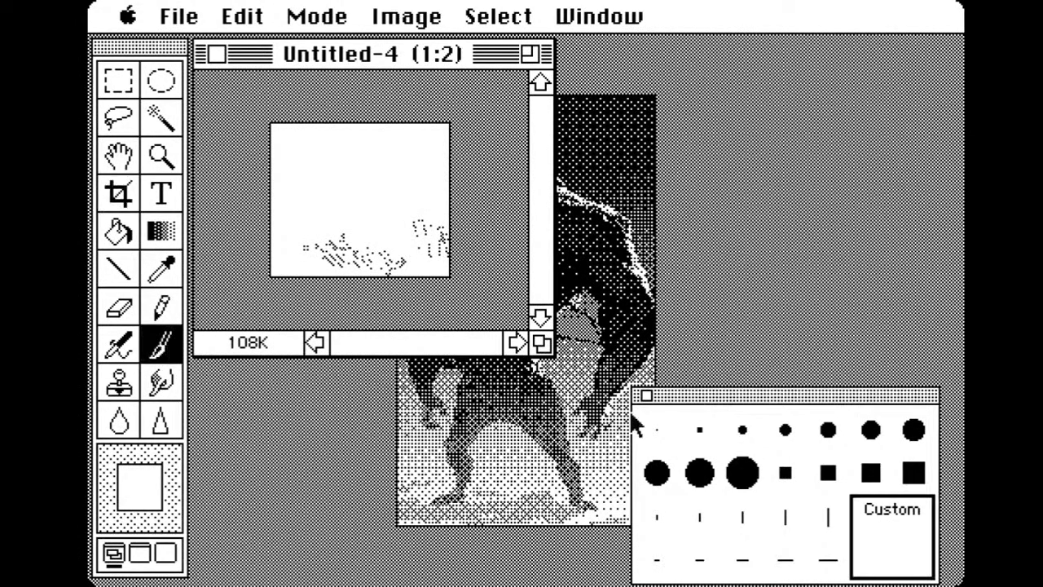
{"action": "left_click", "coordinate": [913, 473]}
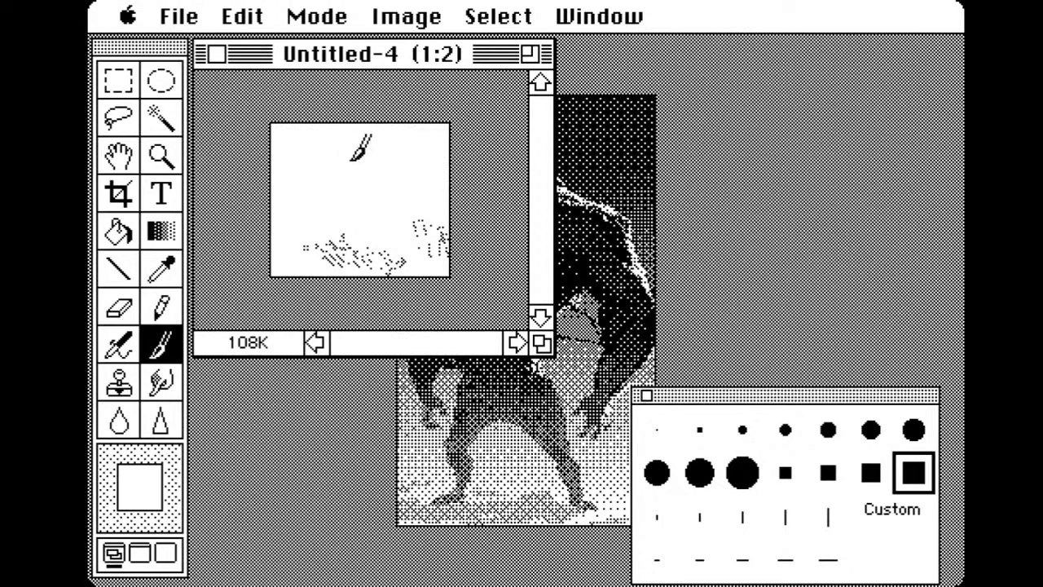
{"action": "left_click", "coordinate": [135, 503]}
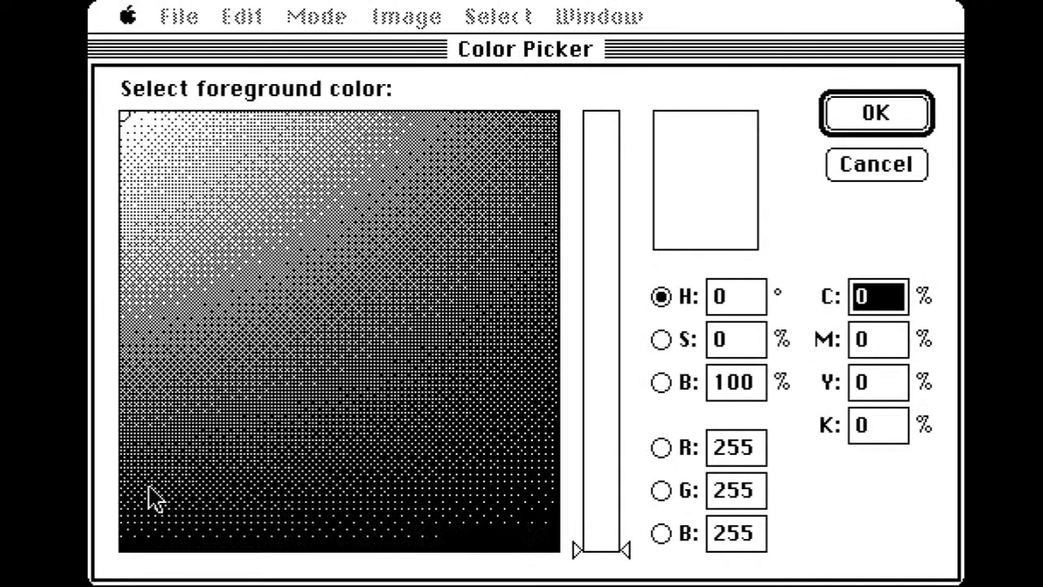
{"action": "left_click", "coordinate": [128, 528]}
{"action": "left_click", "coordinate": [121, 549]}
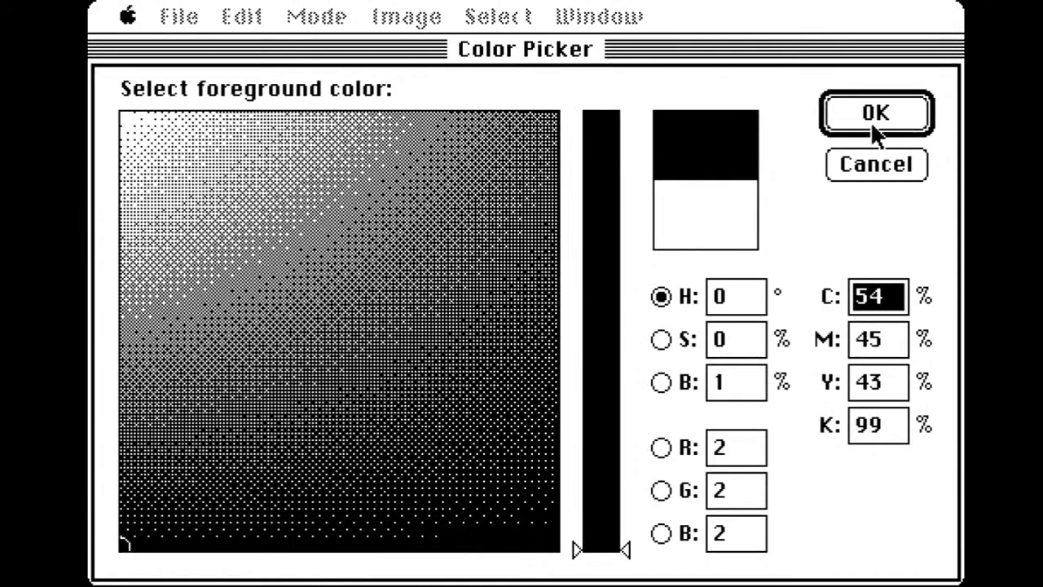
{"action": "left_click", "coordinate": [872, 122]}
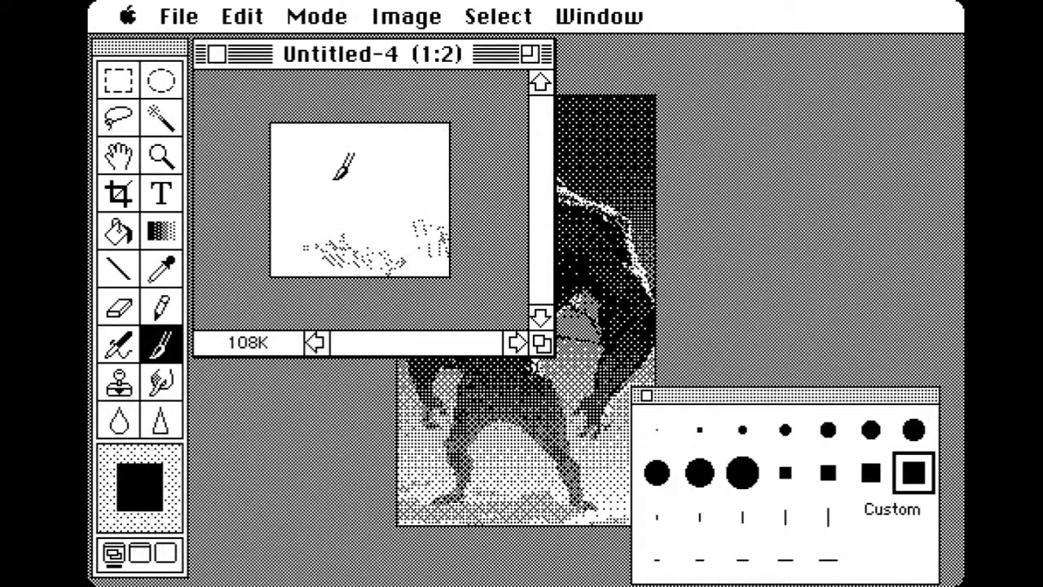
{"action": "mouse_move", "coordinate": [335, 162]}
{"action": "left_mouse_down"}
{"action": "mouse_move", "coordinate": [331, 152]}
{"action": "mouse_move", "coordinate": [328, 175]}
{"action": "mouse_move", "coordinate": [350, 155]}
{"action": "mouse_move", "coordinate": [381, 184]}
{"action": "mouse_move", "coordinate": [391, 160]}
{"action": "mouse_move", "coordinate": [389, 181]}
{"action": "mouse_move", "coordinate": [324, 181]}
{"action": "left_mouse_up"}
{"action": "left_click_drag", "start_coordinate": [398, 195], "coordinate": [404, 193]}
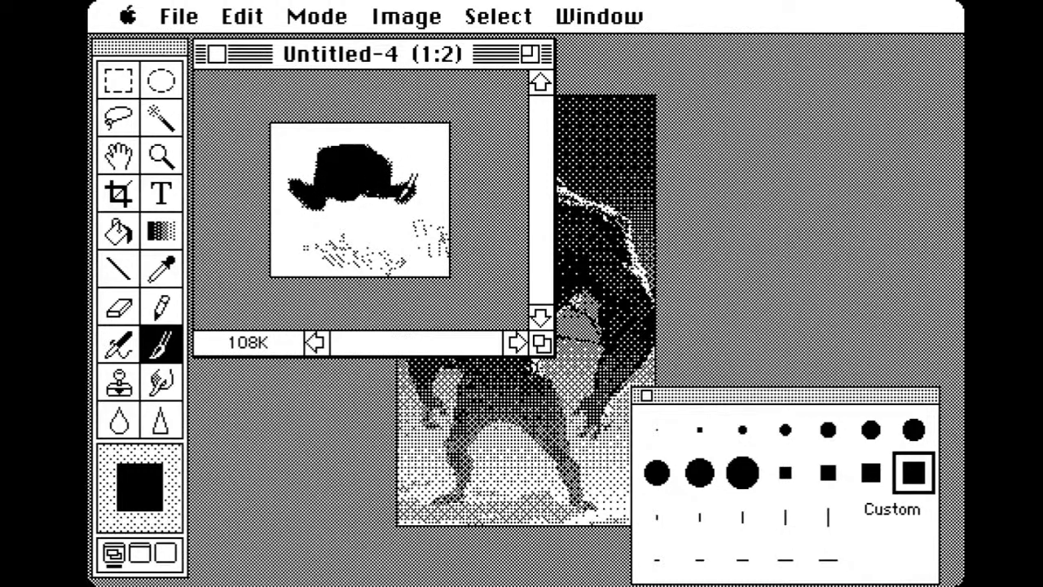
{"action": "mouse_move", "coordinate": [330, 195]}
{"action": "left_mouse_down"}
{"action": "mouse_move", "coordinate": [343, 228]}
{"action": "mouse_move", "coordinate": [381, 208]}
{"action": "mouse_move", "coordinate": [352, 228]}
{"action": "left_mouse_up"}
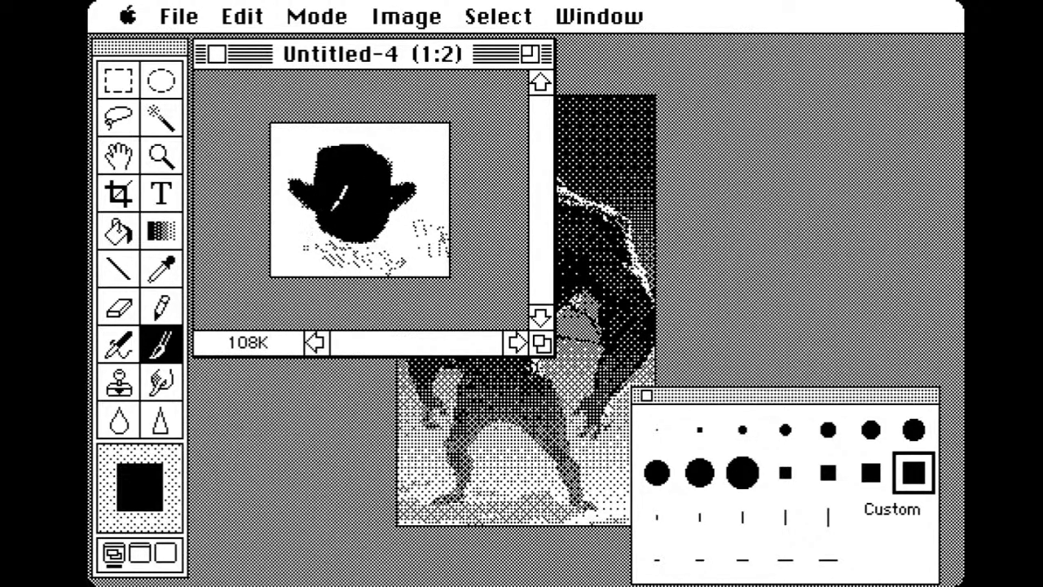
Switch the foreground color to white, brush over the scribble remnants, and paint two eye slits on the black head with the smallest square tip
{"action": "left_click", "coordinate": [140, 493]}
{"action": "left_click_drag", "start_coordinate": [131, 117], "coordinate": [119, 112]}
{"action": "left_click", "coordinate": [872, 113]}
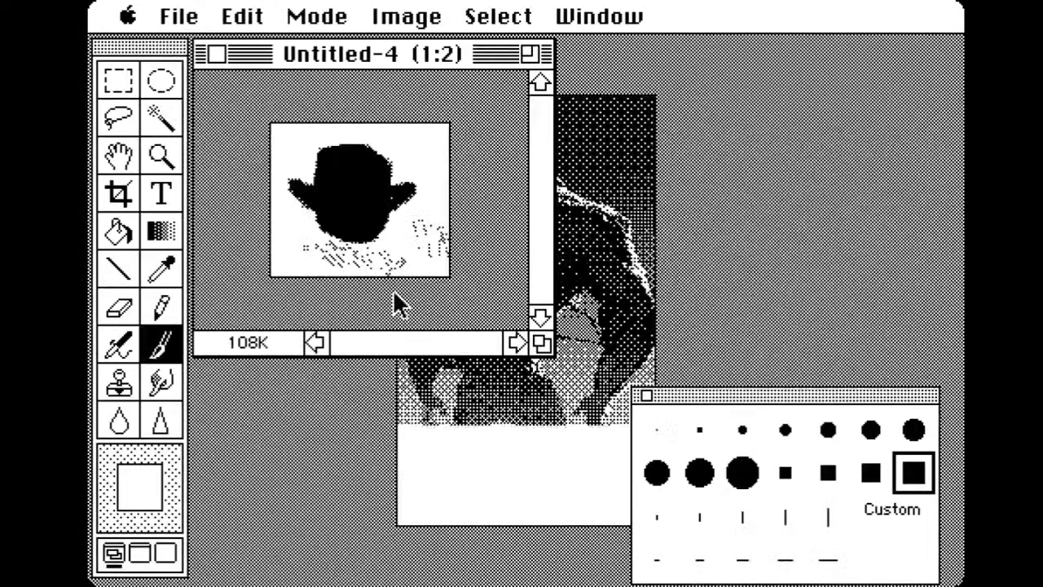
{"action": "mouse_move", "coordinate": [407, 245]}
{"action": "left_mouse_down"}
{"action": "mouse_move", "coordinate": [367, 259]}
{"action": "mouse_move", "coordinate": [316, 249]}
{"action": "mouse_move", "coordinate": [344, 262]}
{"action": "mouse_move", "coordinate": [421, 257]}
{"action": "mouse_move", "coordinate": [454, 226]}
{"action": "left_mouse_up"}
{"action": "left_click", "coordinate": [786, 474]}
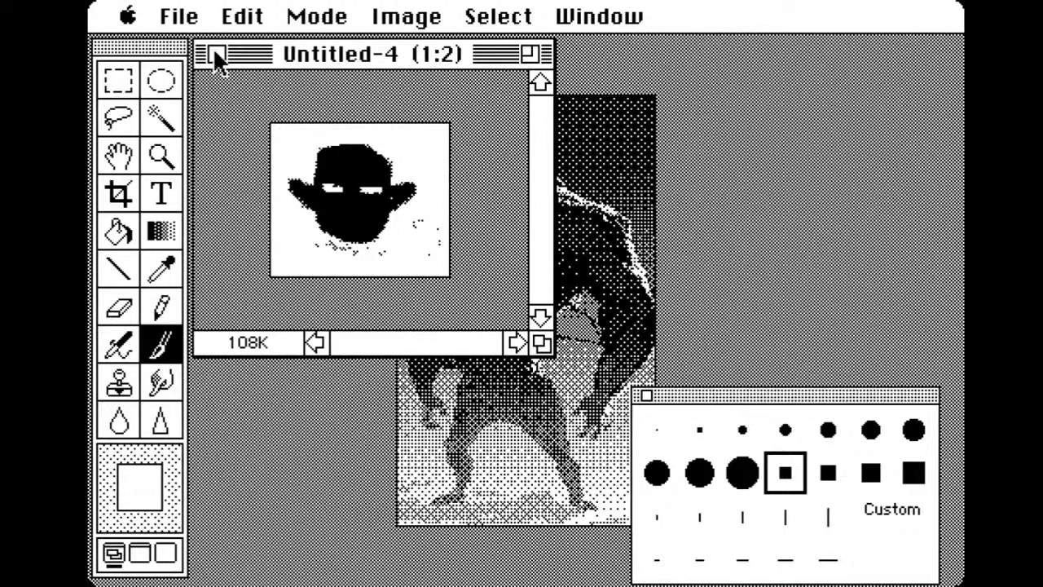
Select nearly the whole canvas around the black head and try to define it as a brush, and then as a pattern
{"action": "left_click", "coordinate": [235, 18]}
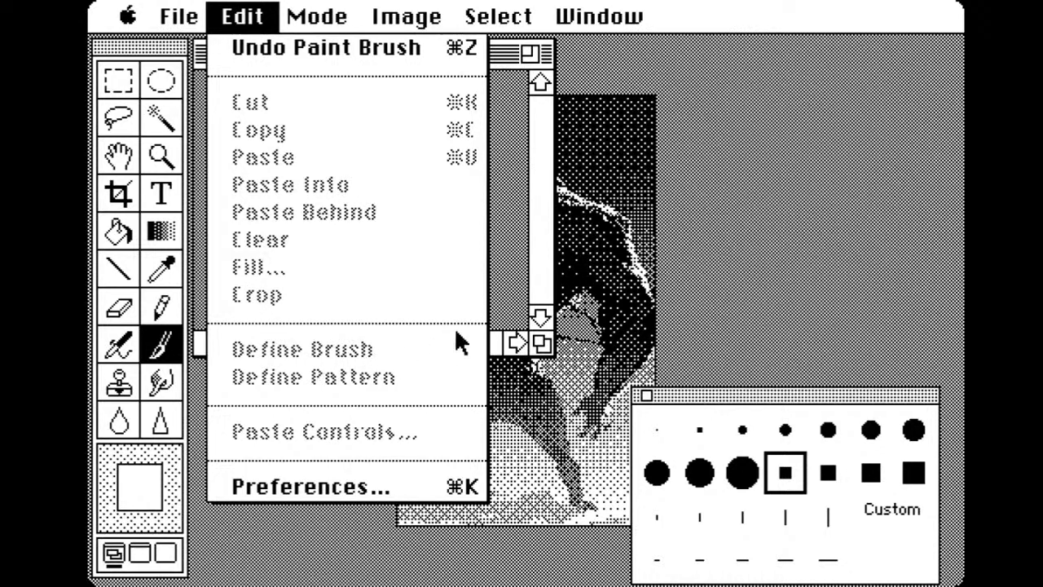
{"action": "left_click", "coordinate": [516, 282]}
{"action": "left_click", "coordinate": [120, 88]}
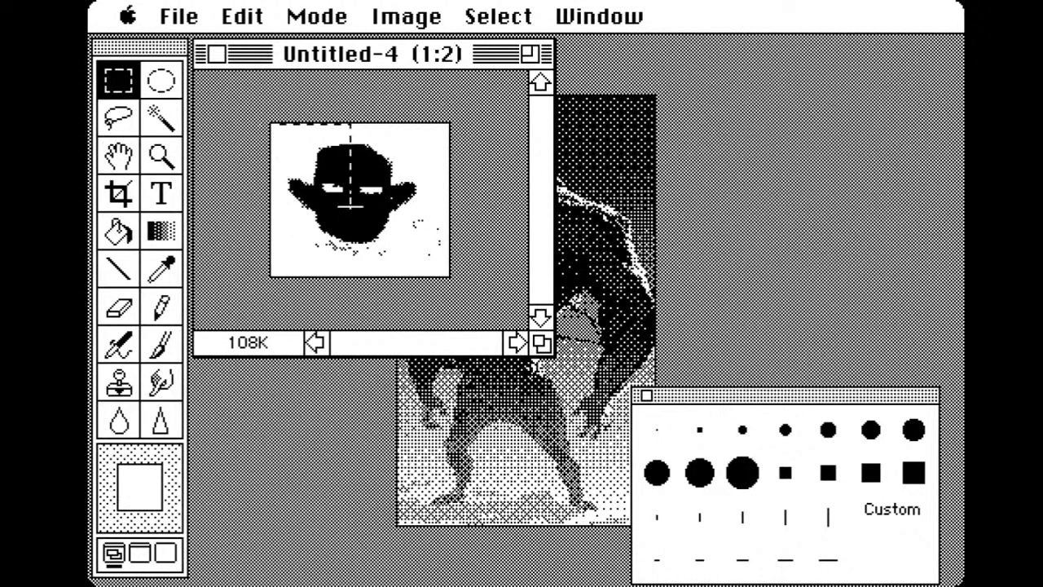
{"action": "left_click_drag", "start_coordinate": [351, 204], "coordinate": [447, 279]}
{"action": "left_click", "coordinate": [236, 21]}
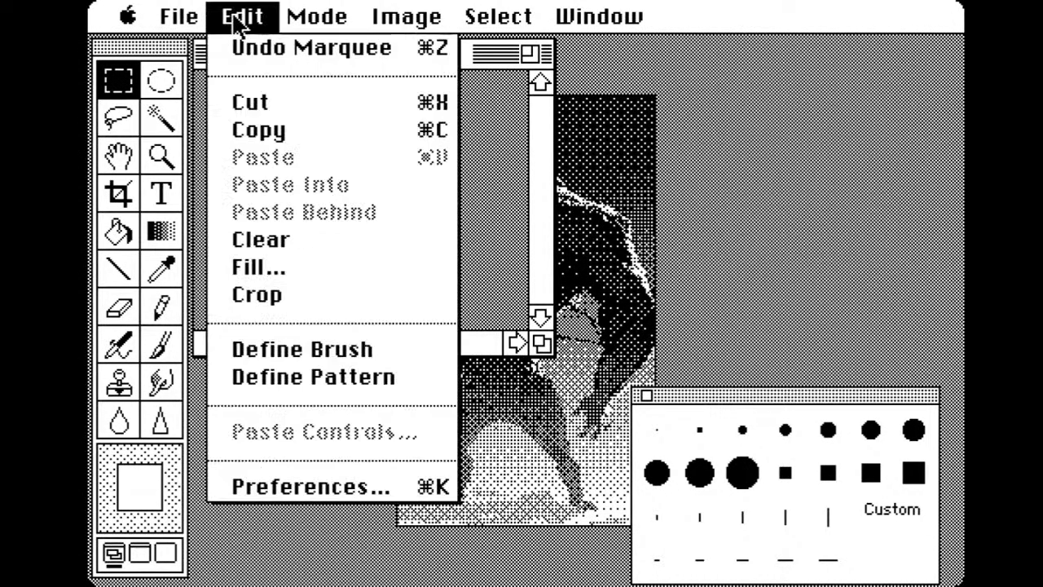
{"action": "left_click", "coordinate": [342, 350]}
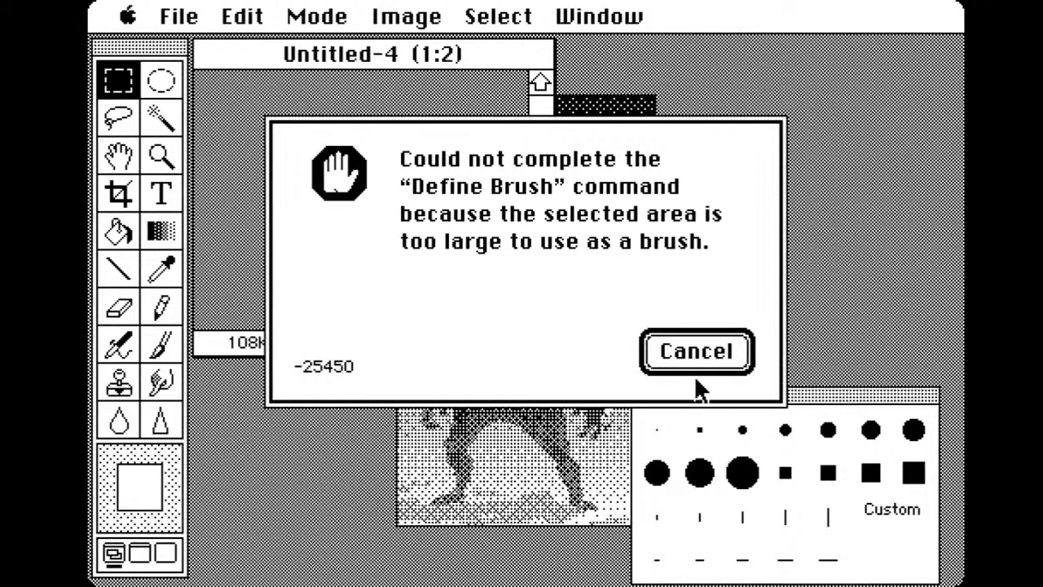
{"action": "left_click", "coordinate": [691, 351]}
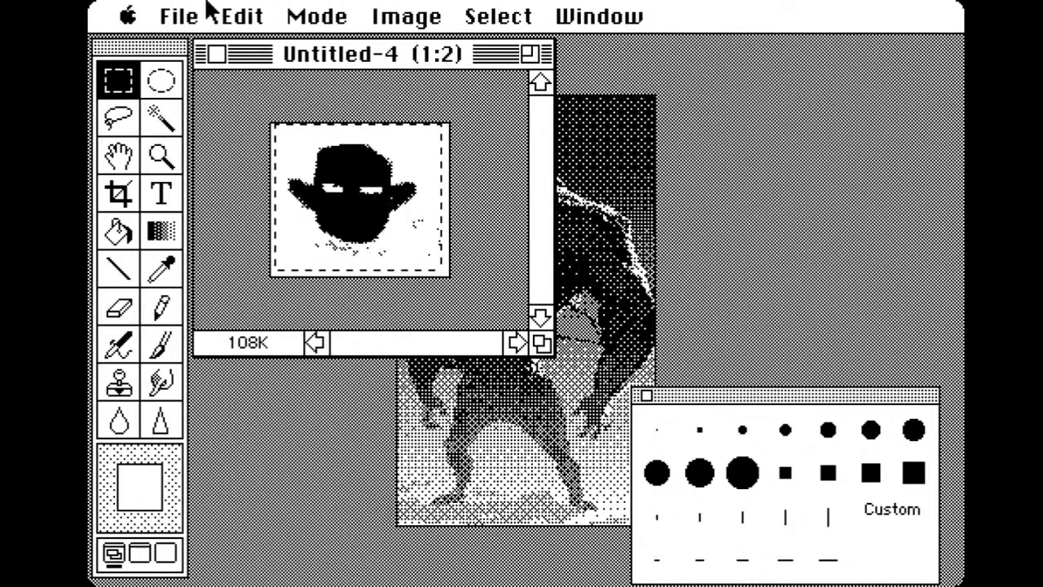
{"action": "mouse_move", "coordinate": [236, 16]}
{"action": "left_mouse_down"}
{"action": "mouse_move", "coordinate": [292, 305]}
{"action": "mouse_move", "coordinate": [321, 384]}
{"action": "mouse_move", "coordinate": [319, 371]}
{"action": "left_mouse_up"}
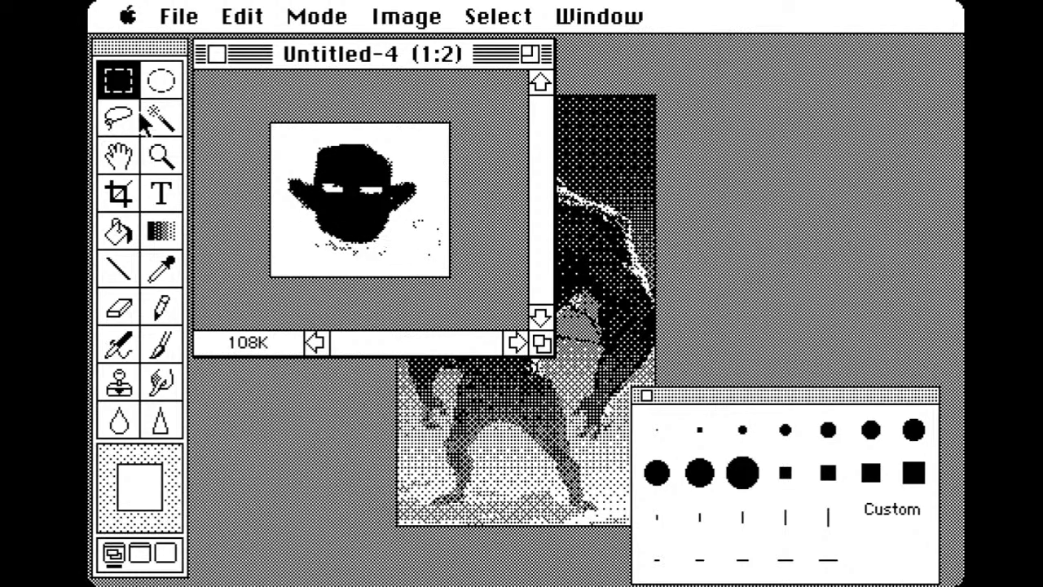
Crop the canvas to a small blank area beside the head, and show it at 1:1 in an enlarged window
{"action": "left_click", "coordinate": [119, 193]}
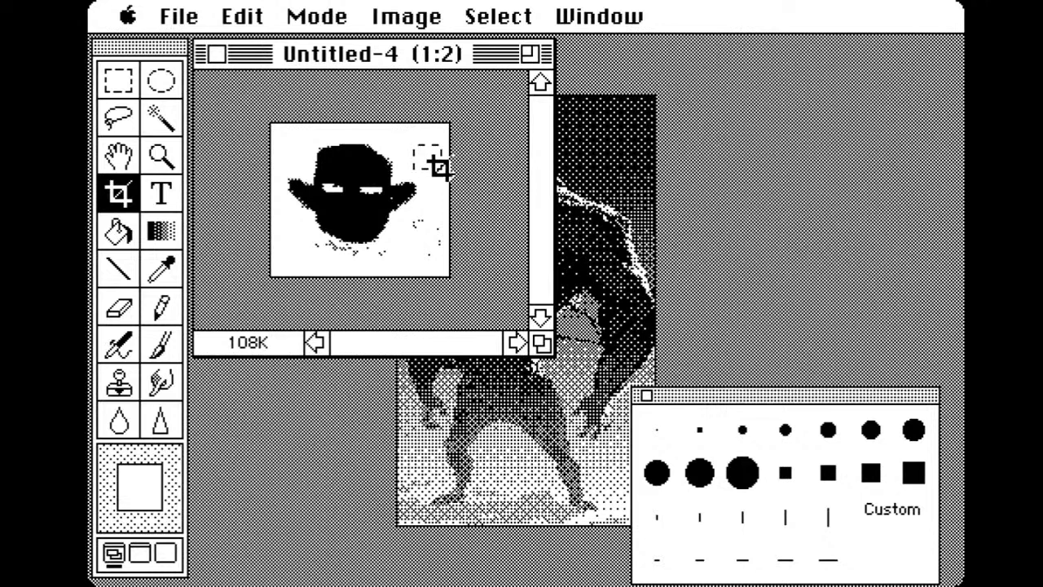
{"action": "left_click_drag", "start_coordinate": [441, 169], "coordinate": [412, 141]}
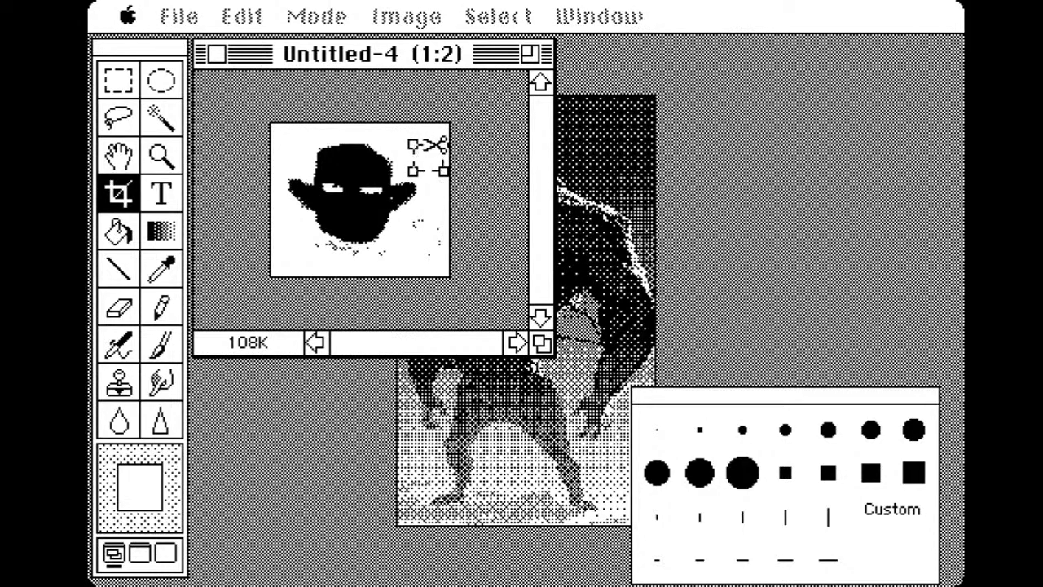
{"action": "left_click", "coordinate": [429, 147]}
{"action": "left_click_drag", "start_coordinate": [425, 193], "coordinate": [555, 319]}
{"action": "left_click", "coordinate": [162, 157]}
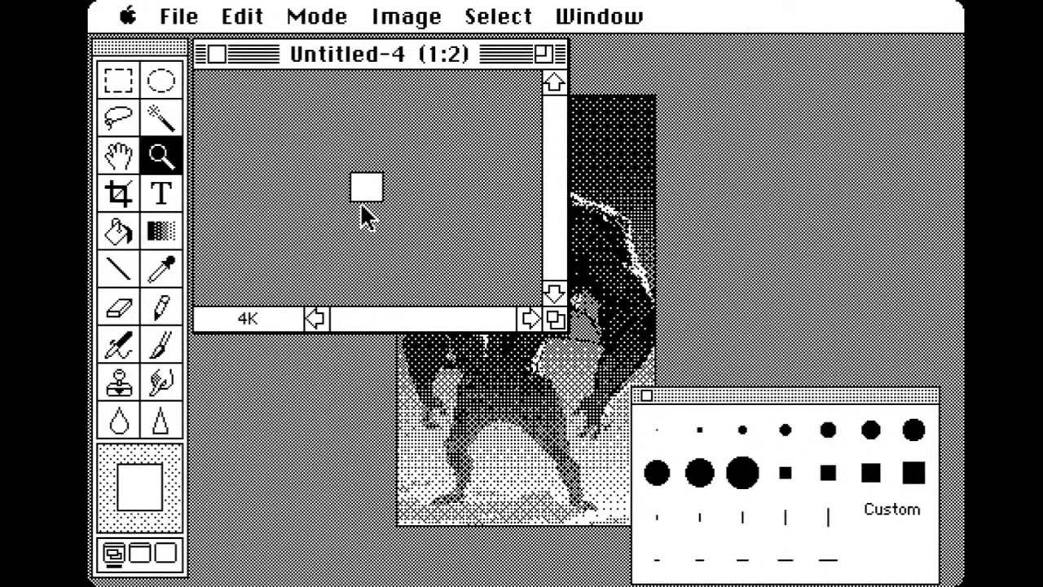
{"action": "left_click", "coordinate": [366, 188]}
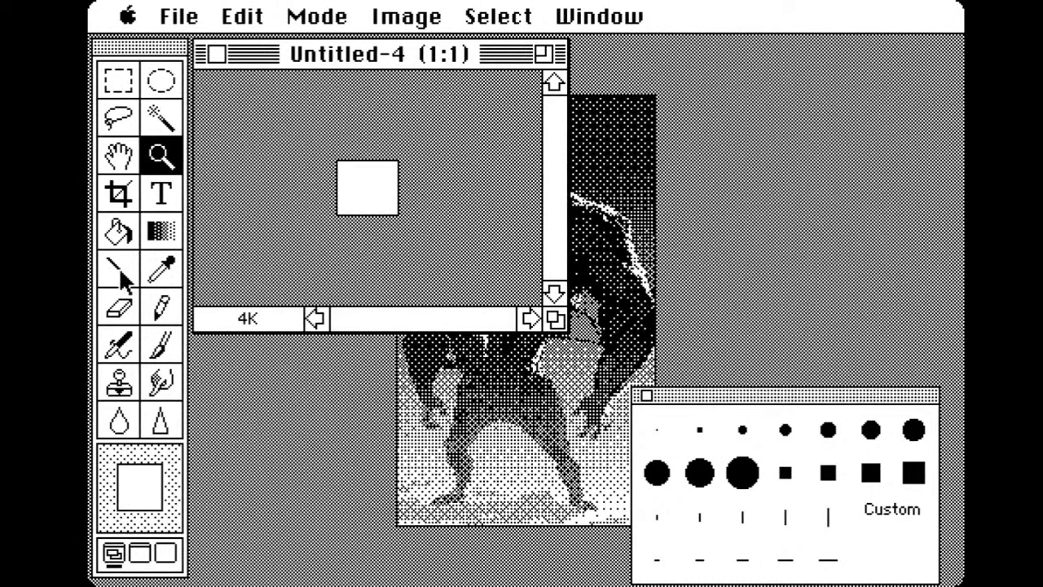
Draw a small black round emblem with short marks around it using the Pencil's one-pixel tip, with the foreground color set to RGB 0, 0, 0
{"action": "left_click", "coordinate": [171, 312]}
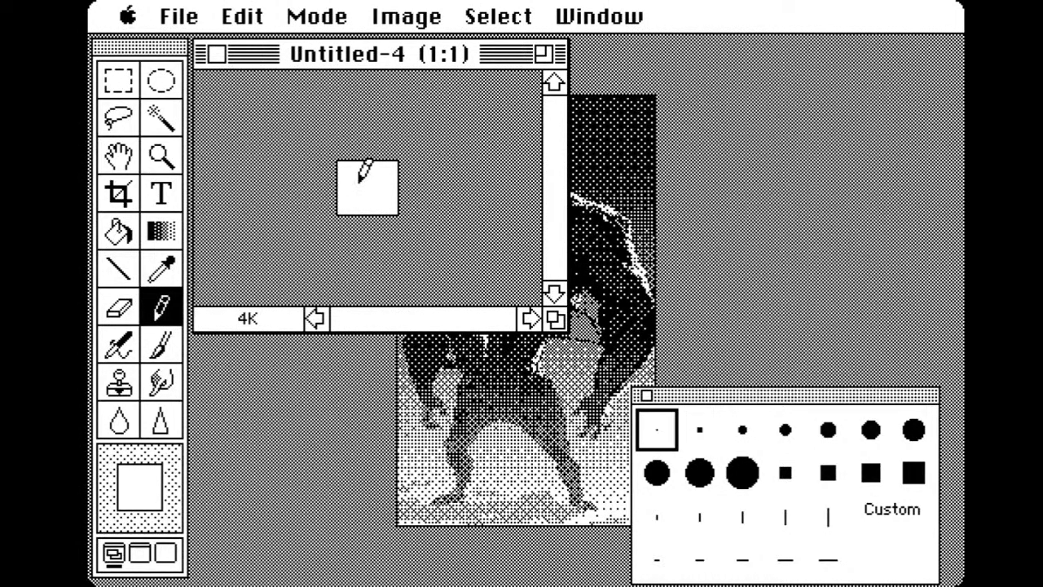
{"action": "left_click", "coordinate": [164, 346]}
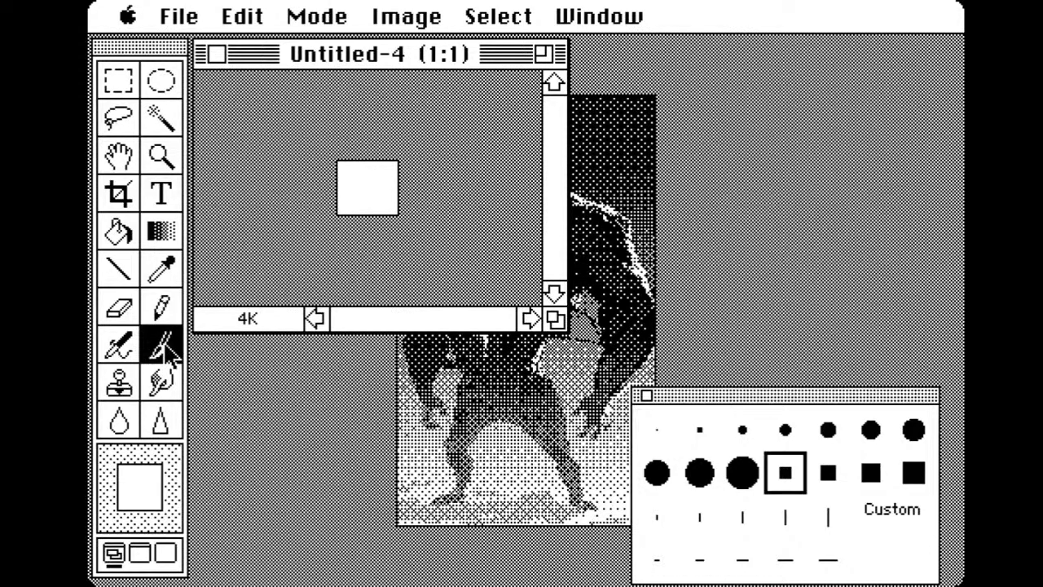
{"action": "left_click", "coordinate": [163, 315]}
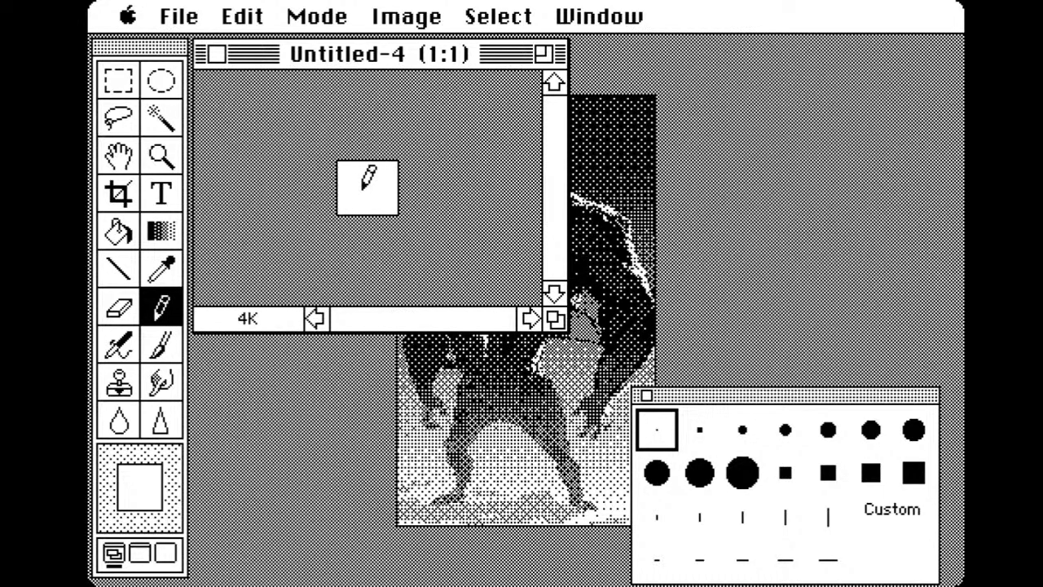
{"action": "left_click", "coordinate": [144, 499]}
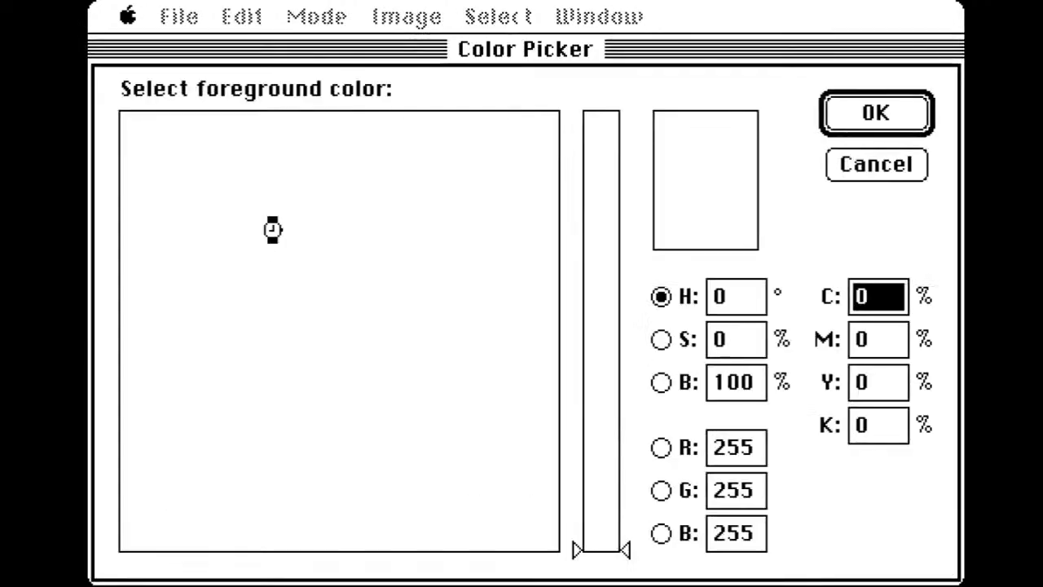
{"action": "mouse_move", "coordinate": [424, 511]}
{"action": "left_mouse_down"}
{"action": "mouse_move", "coordinate": [554, 549]}
{"action": "mouse_move", "coordinate": [622, 521]}
{"action": "left_mouse_up"}
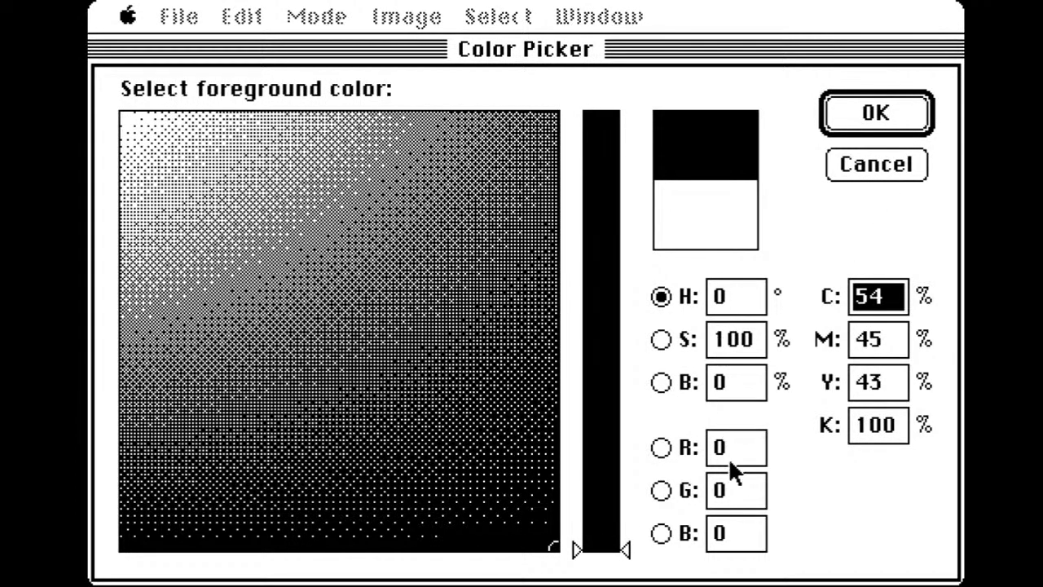
{"action": "left_click", "coordinate": [873, 113]}
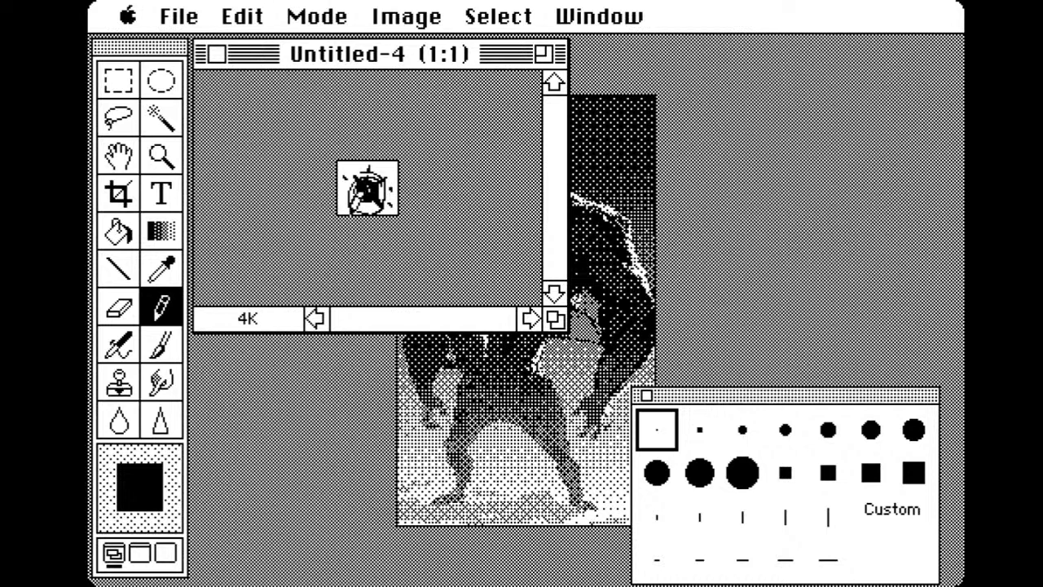
Select the whole emblem, define it as the custom brush, and switch to the Paint Brush tool
{"action": "left_click", "coordinate": [119, 79]}
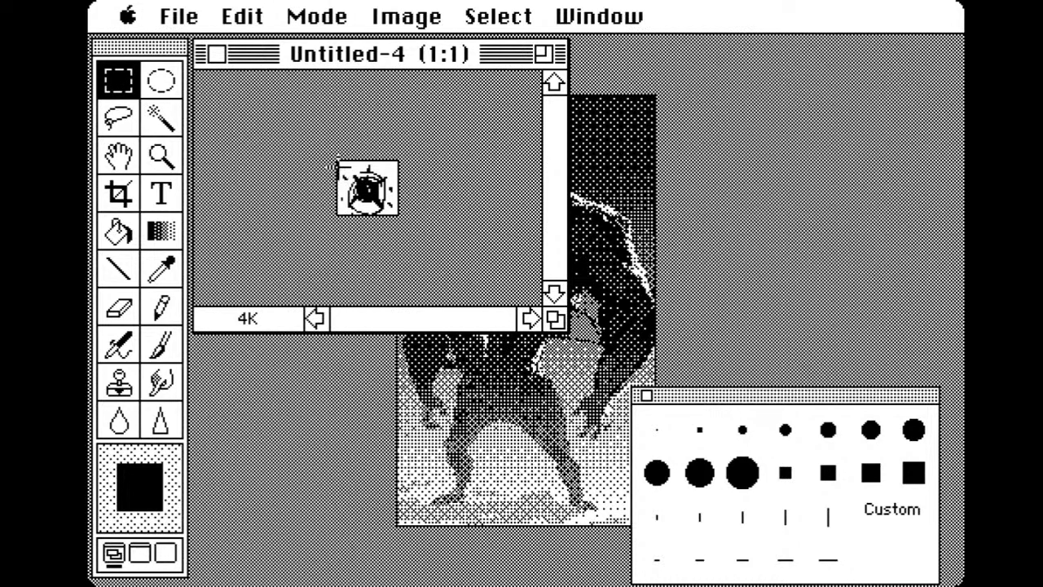
{"action": "left_click", "coordinate": [228, 16]}
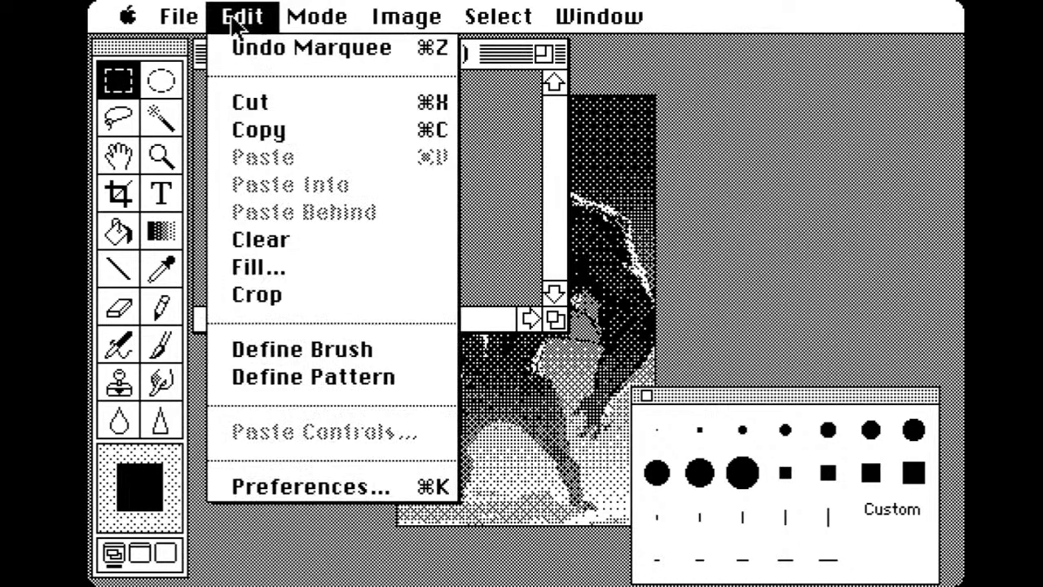
{"action": "mouse_move", "coordinate": [234, 25]}
{"action": "left_mouse_down"}
{"action": "mouse_move", "coordinate": [328, 305]}
{"action": "mouse_move", "coordinate": [356, 351]}
{"action": "left_mouse_up"}
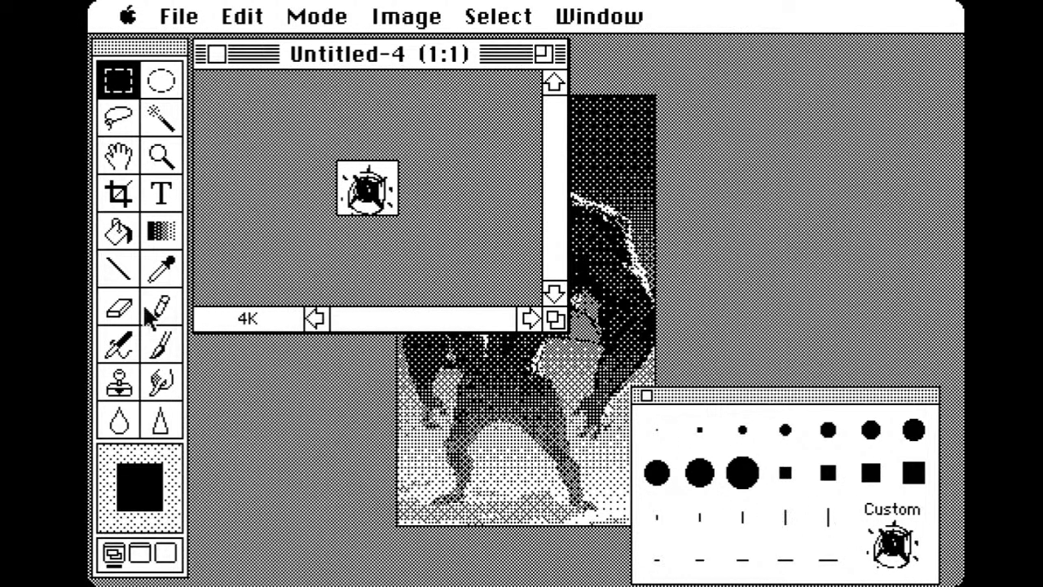
{"action": "left_click", "coordinate": [162, 342]}
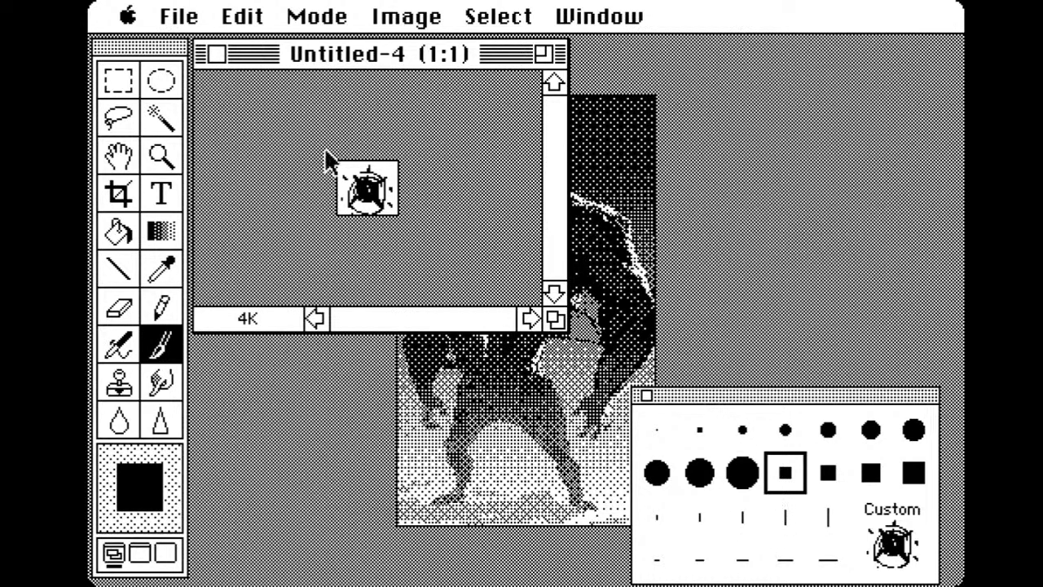
Close Untitled-4 without saving, and close the creature image in the standard window view
{"action": "left_click", "coordinate": [220, 55]}
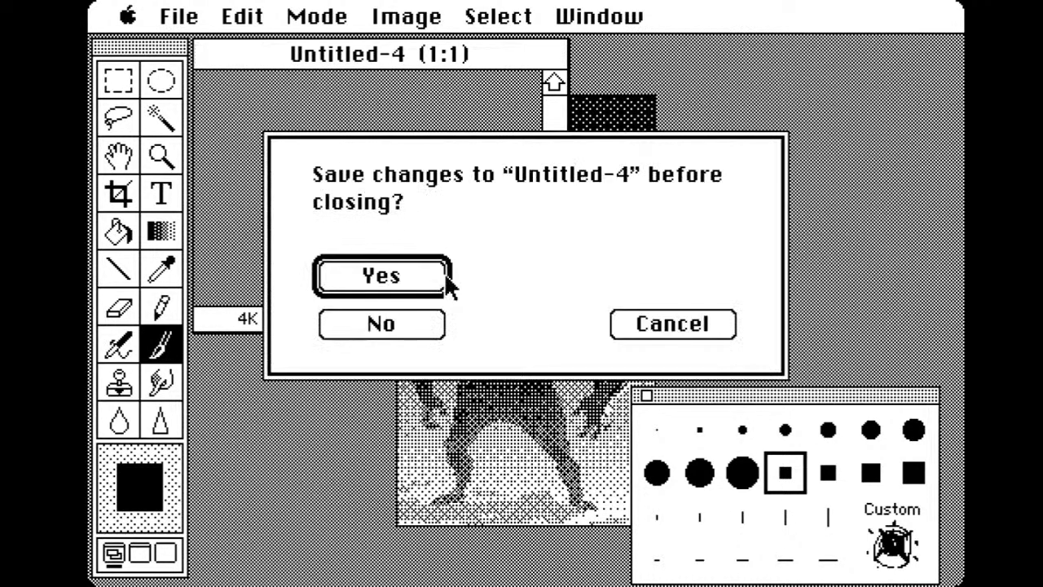
{"action": "left_click", "coordinate": [419, 327]}
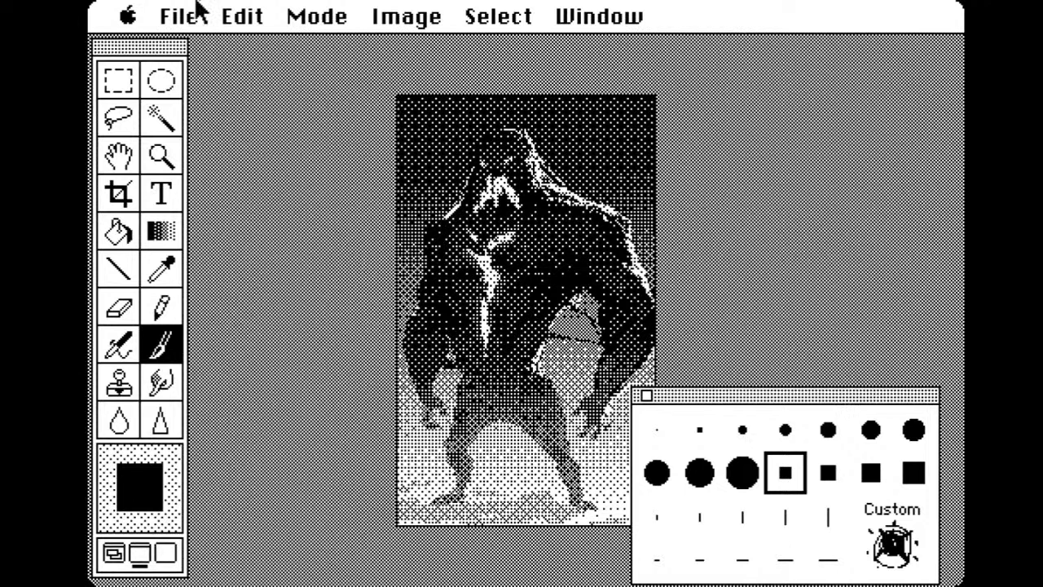
{"action": "left_click", "coordinate": [114, 553]}
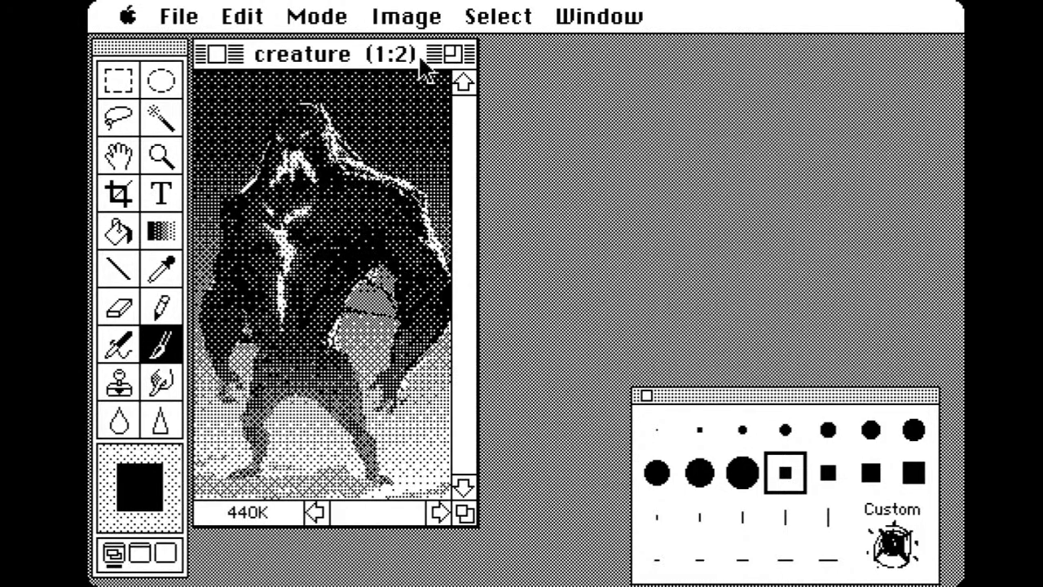
{"action": "left_click", "coordinate": [216, 54]}
Create a new 500 by 300 pixel RGB Color image at 72 pixels/inch, and enlarge its window to show the whole canvas
{"action": "left_click_drag", "start_coordinate": [167, 16], "coordinate": [206, 47]}
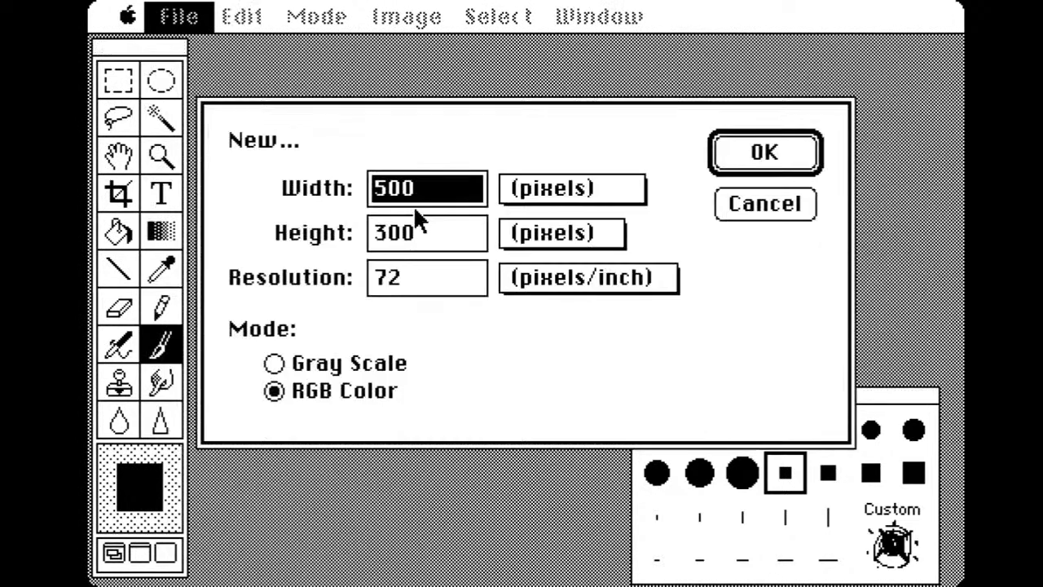
{"action": "key", "text": "Return"}
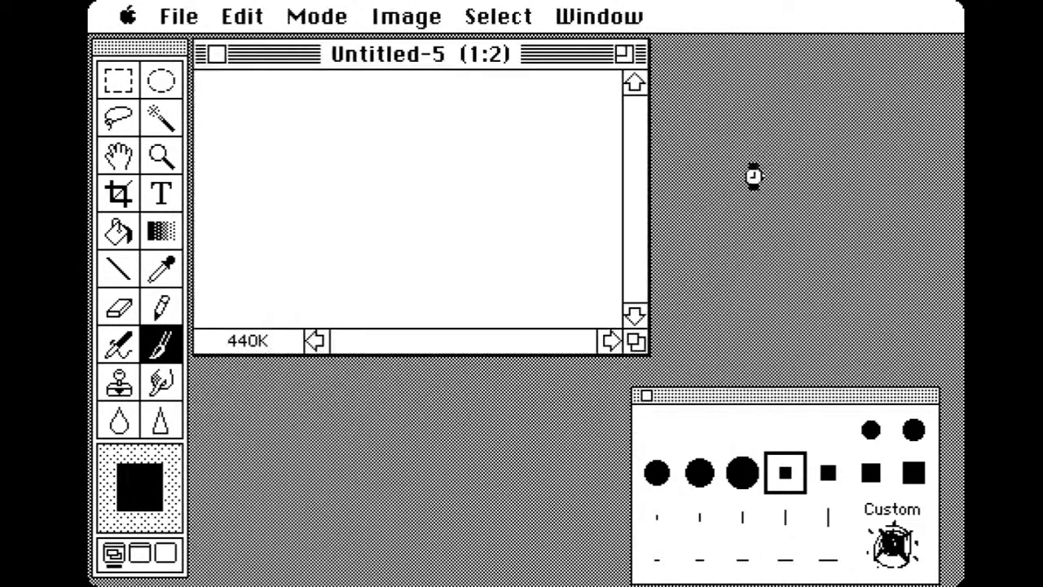
{"action": "left_click_drag", "start_coordinate": [638, 346], "coordinate": [780, 381]}
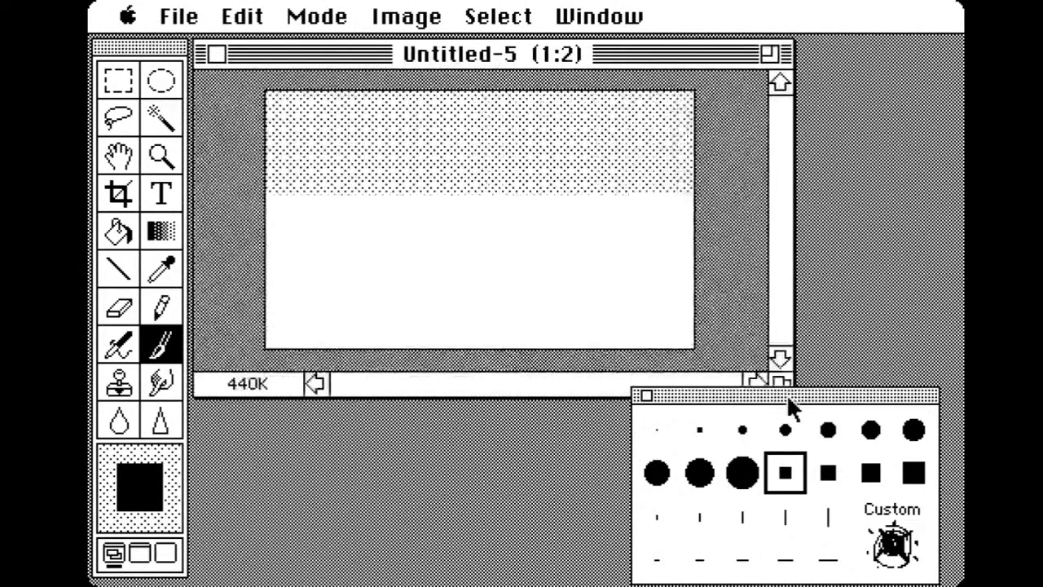
Paint a broad black scribble across the middle of the canvas with the Custom brush, adding curved strokes above and below it
{"action": "left_click", "coordinate": [918, 545]}
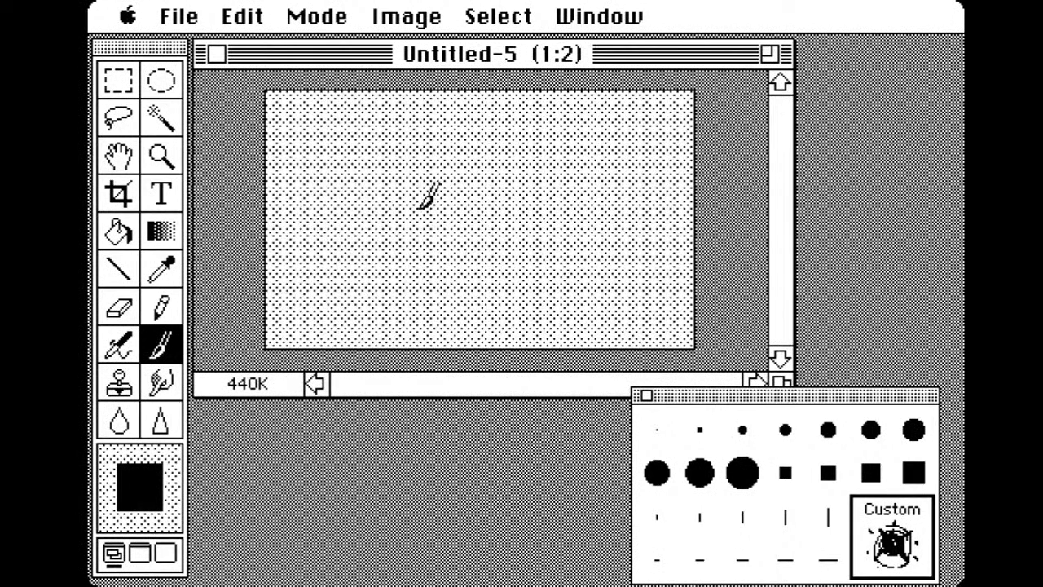
{"action": "mouse_move", "coordinate": [426, 193]}
{"action": "left_mouse_down"}
{"action": "mouse_move", "coordinate": [473, 245]}
{"action": "mouse_move", "coordinate": [508, 262]}
{"action": "mouse_move", "coordinate": [495, 161]}
{"action": "mouse_move", "coordinate": [517, 181]}
{"action": "mouse_move", "coordinate": [521, 258]}
{"action": "mouse_move", "coordinate": [540, 185]}
{"action": "mouse_move", "coordinate": [566, 221]}
{"action": "mouse_move", "coordinate": [581, 197]}
{"action": "mouse_move", "coordinate": [572, 213]}
{"action": "mouse_move", "coordinate": [575, 163]}
{"action": "mouse_move", "coordinate": [585, 217]}
{"action": "mouse_move", "coordinate": [612, 159]}
{"action": "mouse_move", "coordinate": [545, 129]}
{"action": "left_mouse_up"}
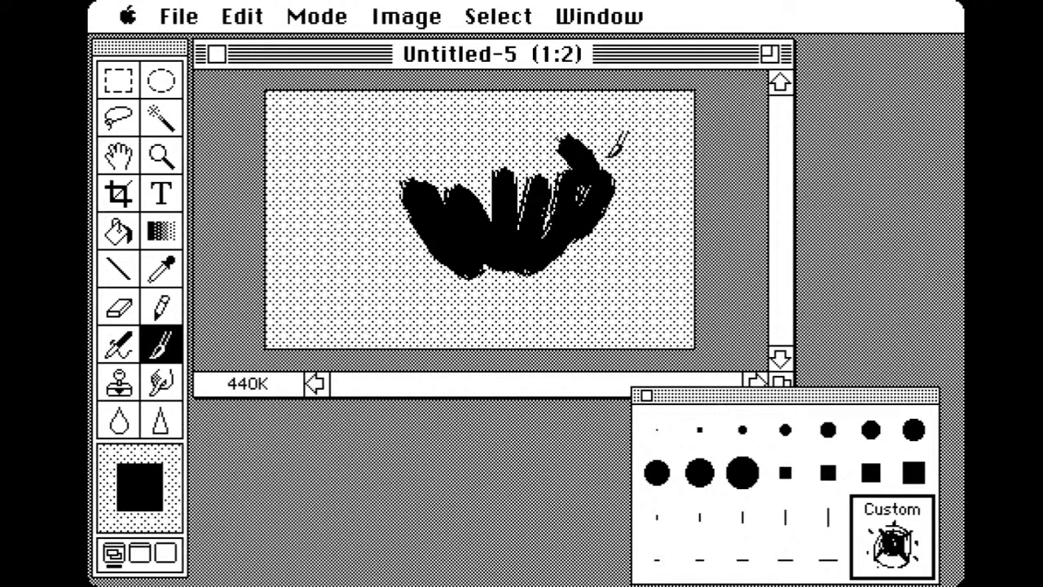
{"action": "mouse_move", "coordinate": [613, 147]}
{"action": "left_mouse_down"}
{"action": "mouse_move", "coordinate": [624, 129]}
{"action": "mouse_move", "coordinate": [640, 159]}
{"action": "mouse_move", "coordinate": [620, 195]}
{"action": "mouse_move", "coordinate": [652, 214]}
{"action": "mouse_move", "coordinate": [656, 232]}
{"action": "mouse_move", "coordinate": [619, 269]}
{"action": "mouse_move", "coordinate": [587, 268]}
{"action": "mouse_move", "coordinate": [590, 286]}
{"action": "mouse_move", "coordinate": [564, 273]}
{"action": "left_mouse_up"}
{"action": "mouse_move", "coordinate": [432, 246]}
{"action": "left_mouse_down"}
{"action": "mouse_move", "coordinate": [425, 253]}
{"action": "mouse_move", "coordinate": [397, 231]}
{"action": "left_mouse_up"}
{"action": "mouse_move", "coordinate": [410, 188]}
{"action": "left_mouse_down"}
{"action": "mouse_move", "coordinate": [425, 148]}
{"action": "mouse_move", "coordinate": [494, 138]}
{"action": "mouse_move", "coordinate": [466, 163]}
{"action": "mouse_move", "coordinate": [453, 130]}
{"action": "mouse_move", "coordinate": [510, 122]}
{"action": "left_mouse_up"}
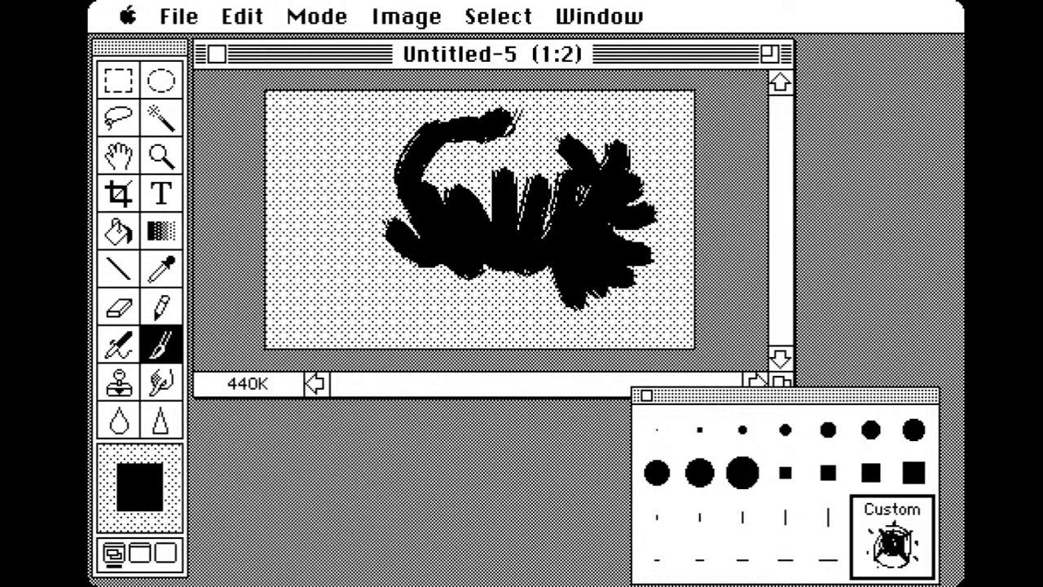
{"action": "left_click_drag", "start_coordinate": [525, 102], "coordinate": [545, 124]}
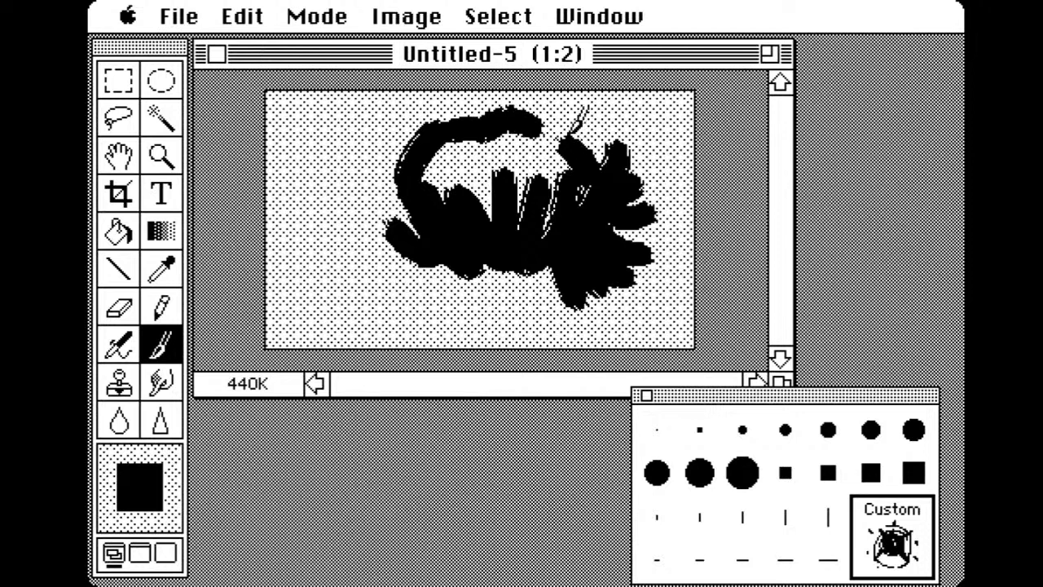
{"action": "mouse_move", "coordinate": [444, 277]}
{"action": "left_mouse_down"}
{"action": "mouse_move", "coordinate": [467, 290]}
{"action": "mouse_move", "coordinate": [507, 283]}
{"action": "left_mouse_up"}
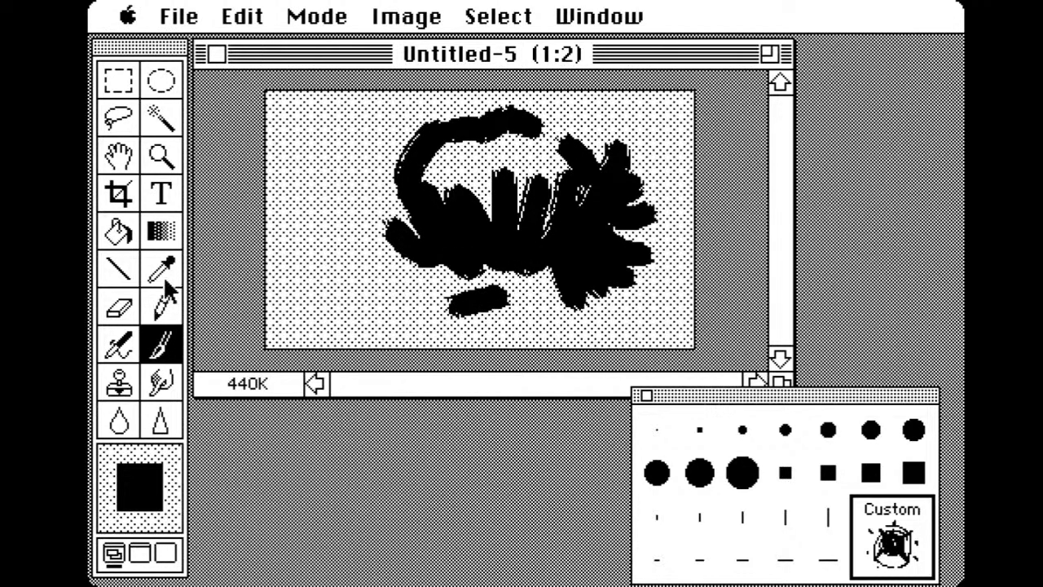
{"action": "mouse_move", "coordinate": [411, 232]}
{"action": "left_mouse_down"}
{"action": "mouse_move", "coordinate": [401, 275]}
{"action": "mouse_move", "coordinate": [390, 281]}
{"action": "mouse_move", "coordinate": [457, 313]}
{"action": "left_mouse_up"}
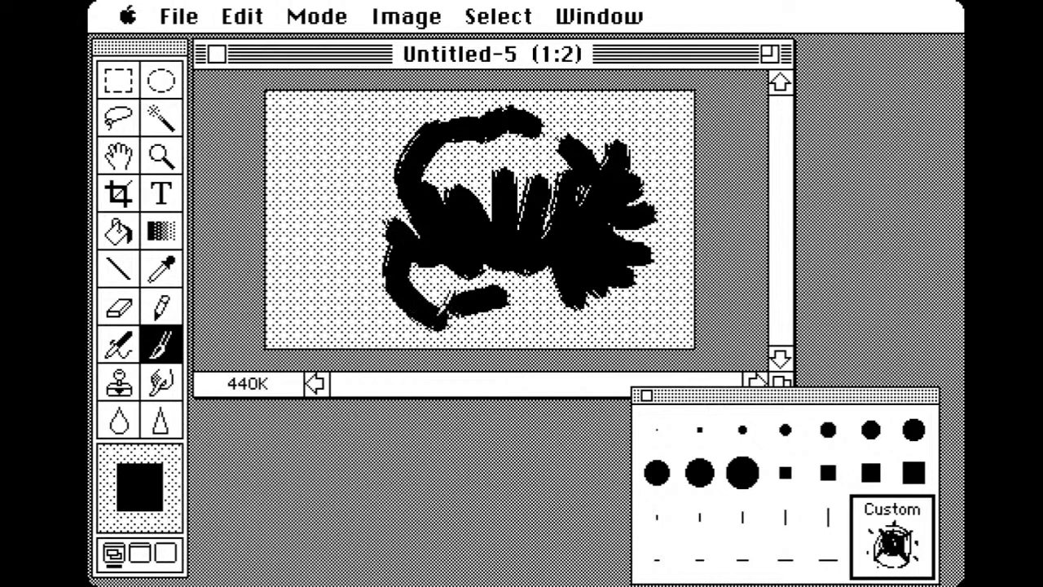
Cover the whole canvas, including the black scribble, with the light gray sampled from the background, using the Gradient tool
{"action": "left_click", "coordinate": [164, 236]}
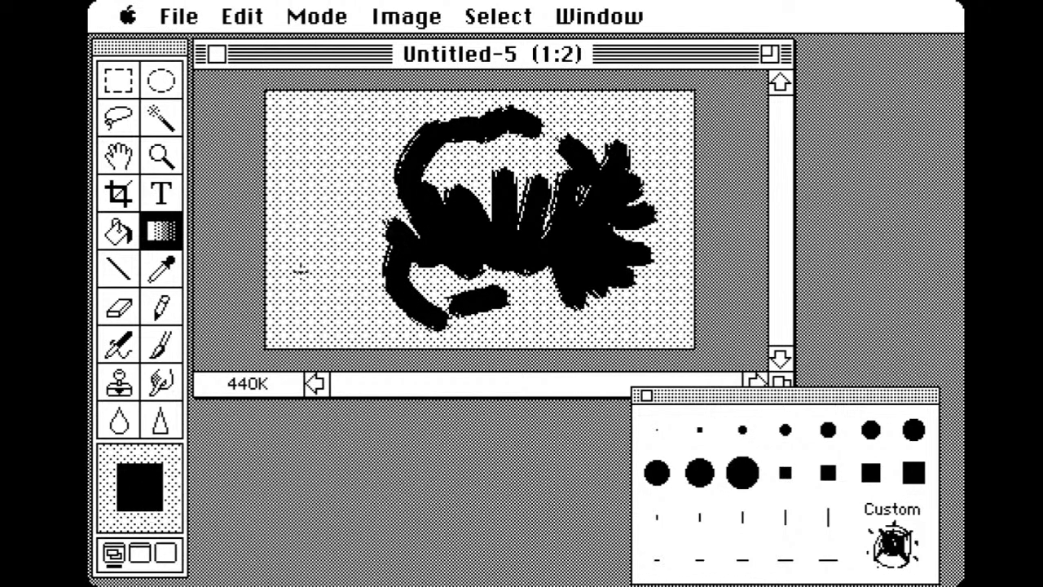
{"action": "left_click", "coordinate": [331, 204], "text": "alt"}
{"action": "left_click_drag", "start_coordinate": [468, 346], "coordinate": [458, 361]}
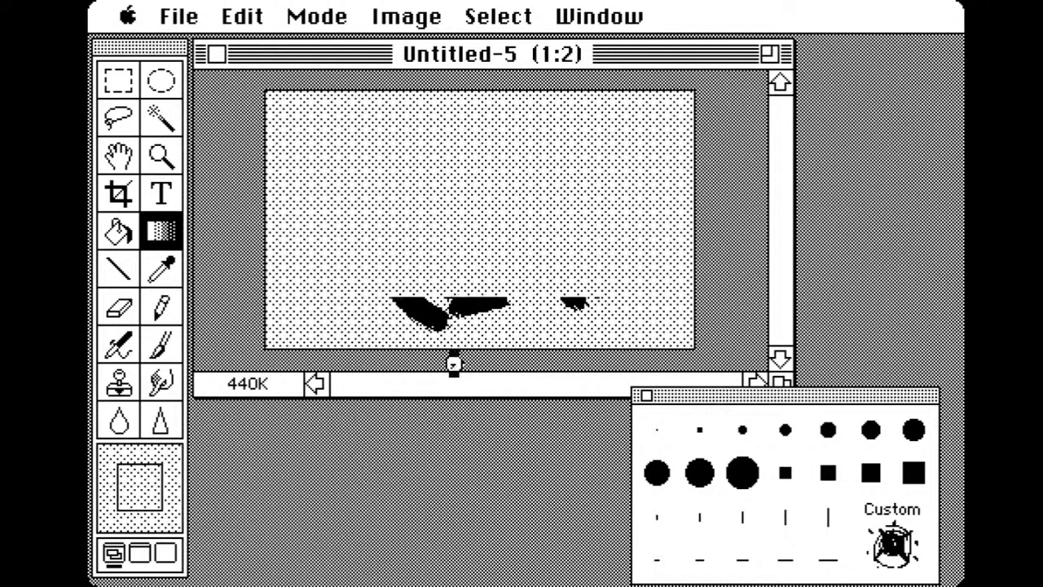
Set the foreground color to RGB 0, 0, 0 and paint an arching outline and lower-left strokes with the Custom brush
{"action": "left_click", "coordinate": [141, 471]}
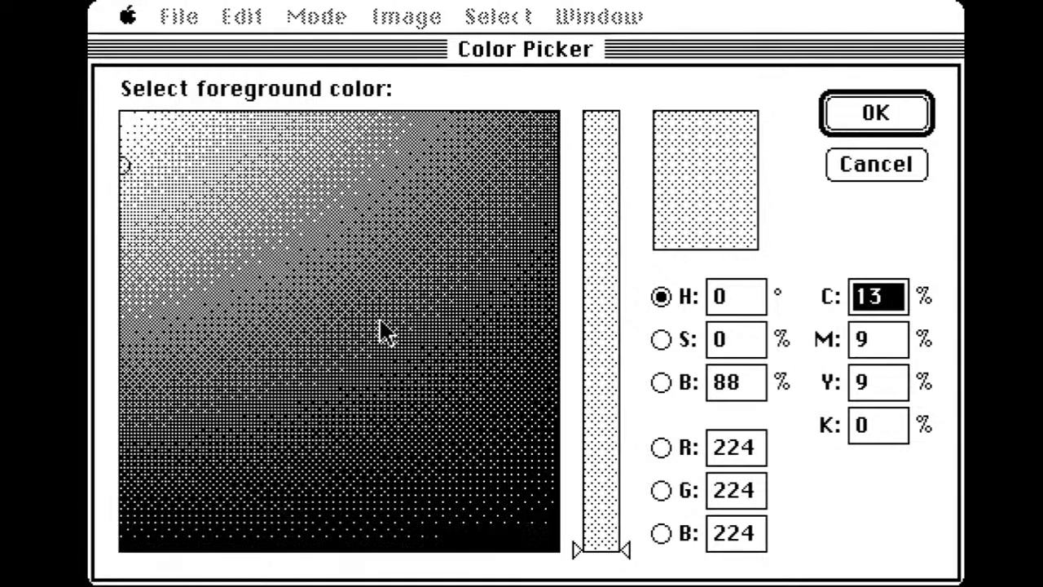
{"action": "left_click", "coordinate": [539, 538]}
{"action": "left_click", "coordinate": [557, 550]}
{"action": "left_click", "coordinate": [856, 123]}
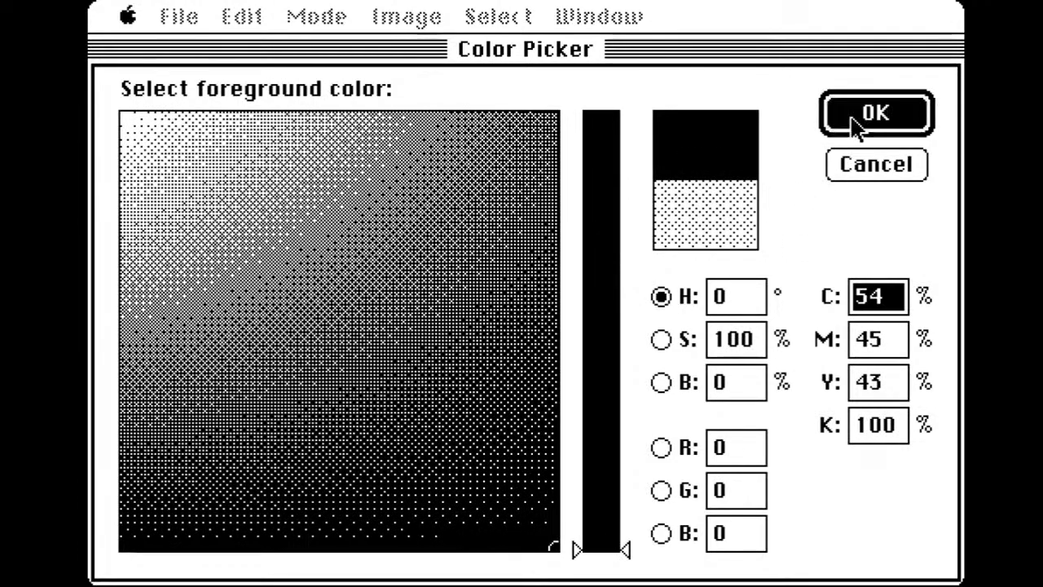
{"action": "left_click", "coordinate": [163, 345]}
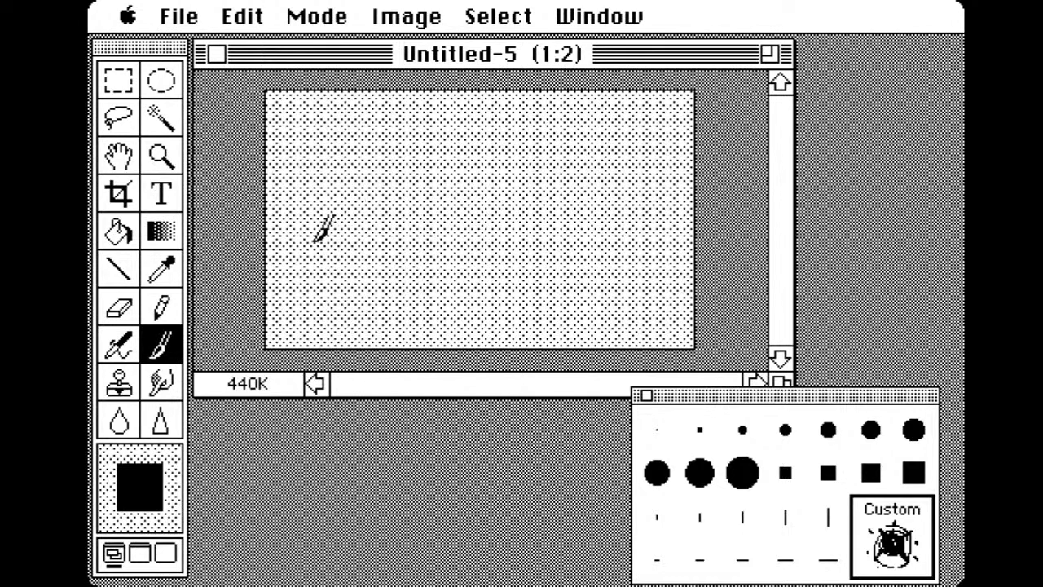
{"action": "mouse_move", "coordinate": [274, 275]}
{"action": "left_mouse_down"}
{"action": "mouse_move", "coordinate": [374, 191]}
{"action": "mouse_move", "coordinate": [395, 200]}
{"action": "mouse_move", "coordinate": [387, 181]}
{"action": "mouse_move", "coordinate": [424, 203]}
{"action": "mouse_move", "coordinate": [427, 190]}
{"action": "mouse_move", "coordinate": [411, 183]}
{"action": "mouse_move", "coordinate": [452, 150]}
{"action": "mouse_move", "coordinate": [447, 137]}
{"action": "mouse_move", "coordinate": [498, 149]}
{"action": "mouse_move", "coordinate": [519, 175]}
{"action": "mouse_move", "coordinate": [500, 151]}
{"action": "mouse_move", "coordinate": [518, 153]}
{"action": "mouse_move", "coordinate": [555, 203]}
{"action": "mouse_move", "coordinate": [557, 220]}
{"action": "mouse_move", "coordinate": [509, 257]}
{"action": "mouse_move", "coordinate": [510, 285]}
{"action": "left_mouse_up"}
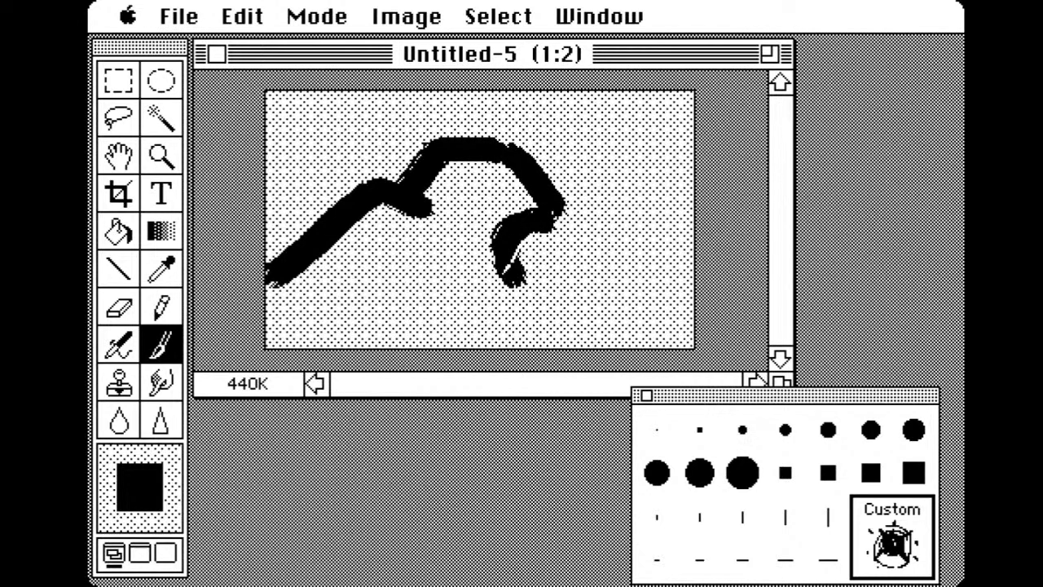
{"action": "mouse_move", "coordinate": [326, 306]}
{"action": "left_mouse_down"}
{"action": "mouse_move", "coordinate": [361, 368]}
{"action": "mouse_move", "coordinate": [337, 302]}
{"action": "mouse_move", "coordinate": [255, 360]}
{"action": "mouse_move", "coordinate": [291, 302]}
{"action": "left_mouse_up"}
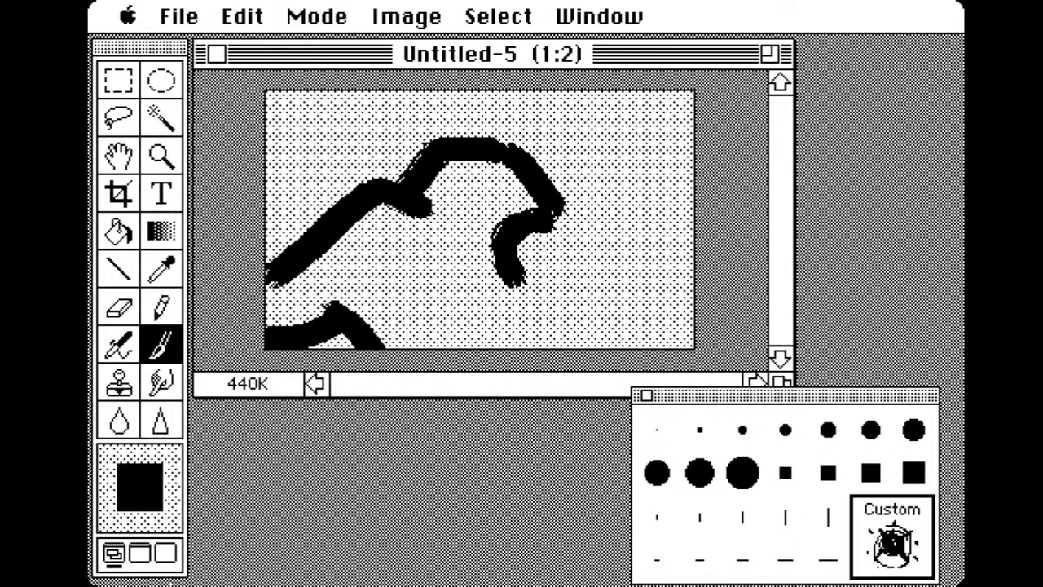
{"action": "mouse_move", "coordinate": [326, 277]}
{"action": "left_mouse_down"}
{"action": "mouse_move", "coordinate": [311, 314]}
{"action": "mouse_move", "coordinate": [280, 301]}
{"action": "left_mouse_up"}
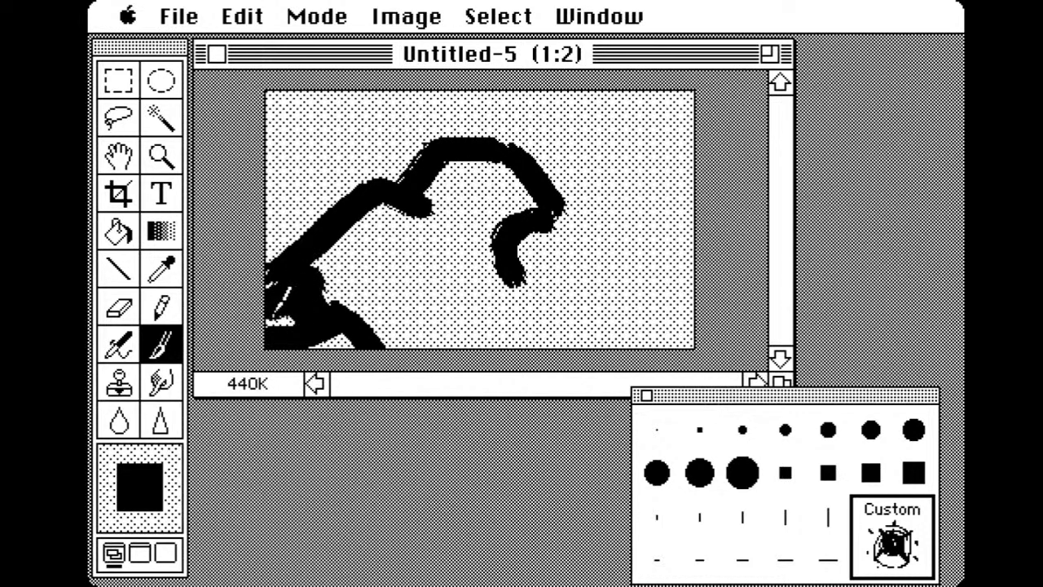
Paint the figure's lower-left body solid black and extend black strokes along its shoulder, head, inner folds and lower right
{"action": "mouse_move", "coordinate": [295, 260]}
{"action": "left_mouse_down"}
{"action": "mouse_move", "coordinate": [384, 256]}
{"action": "mouse_move", "coordinate": [351, 281]}
{"action": "mouse_move", "coordinate": [334, 256]}
{"action": "mouse_move", "coordinate": [342, 228]}
{"action": "mouse_move", "coordinate": [326, 216]}
{"action": "mouse_move", "coordinate": [399, 185]}
{"action": "mouse_move", "coordinate": [397, 217]}
{"action": "left_mouse_up"}
{"action": "mouse_move", "coordinate": [383, 260]}
{"action": "left_mouse_down"}
{"action": "mouse_move", "coordinate": [399, 265]}
{"action": "mouse_move", "coordinate": [383, 300]}
{"action": "mouse_move", "coordinate": [428, 269]}
{"action": "mouse_move", "coordinate": [440, 293]}
{"action": "mouse_move", "coordinate": [376, 306]}
{"action": "mouse_move", "coordinate": [399, 346]}
{"action": "left_mouse_up"}
{"action": "left_click_drag", "start_coordinate": [446, 285], "coordinate": [501, 330]}
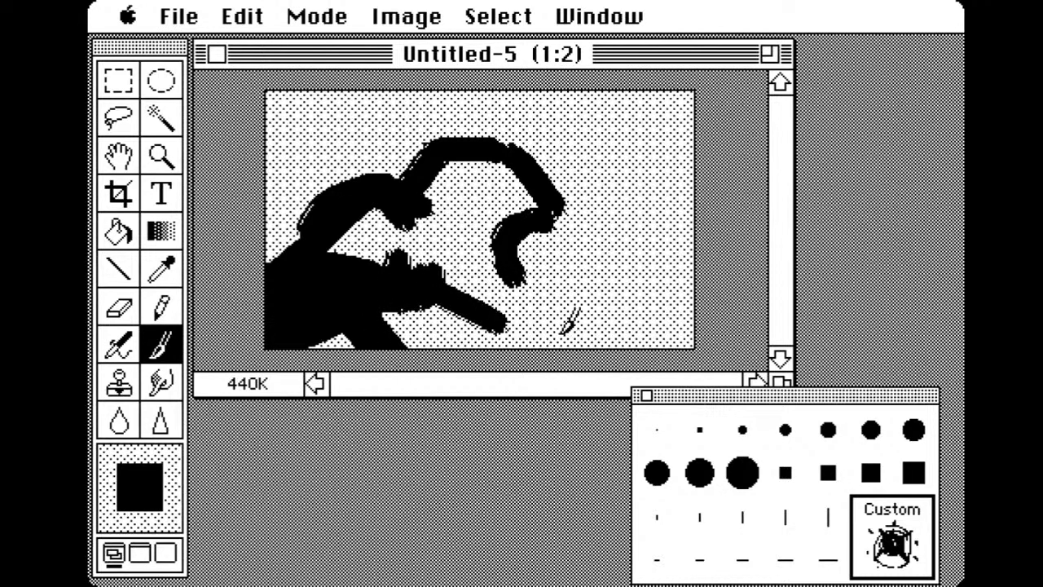
{"action": "mouse_move", "coordinate": [520, 267]}
{"action": "left_mouse_down"}
{"action": "mouse_move", "coordinate": [536, 303]}
{"action": "mouse_move", "coordinate": [529, 330]}
{"action": "left_mouse_up"}
{"action": "mouse_move", "coordinate": [393, 314]}
{"action": "left_mouse_down"}
{"action": "mouse_move", "coordinate": [444, 338]}
{"action": "mouse_move", "coordinate": [496, 338]}
{"action": "mouse_move", "coordinate": [476, 330]}
{"action": "left_mouse_up"}
{"action": "mouse_move", "coordinate": [525, 213]}
{"action": "left_mouse_down"}
{"action": "mouse_move", "coordinate": [500, 226]}
{"action": "mouse_move", "coordinate": [506, 195]}
{"action": "mouse_move", "coordinate": [544, 200]}
{"action": "mouse_move", "coordinate": [470, 187]}
{"action": "mouse_move", "coordinate": [497, 214]}
{"action": "mouse_move", "coordinate": [507, 210]}
{"action": "mouse_move", "coordinate": [484, 167]}
{"action": "mouse_move", "coordinate": [443, 195]}
{"action": "mouse_move", "coordinate": [468, 190]}
{"action": "mouse_move", "coordinate": [451, 161]}
{"action": "left_mouse_up"}
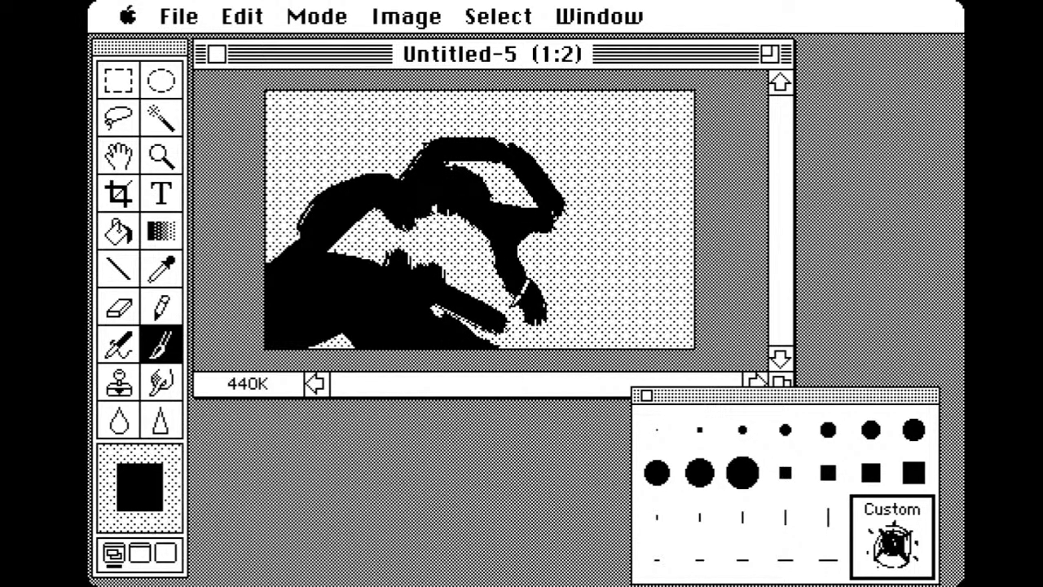
{"action": "left_click_drag", "start_coordinate": [504, 285], "coordinate": [573, 347]}
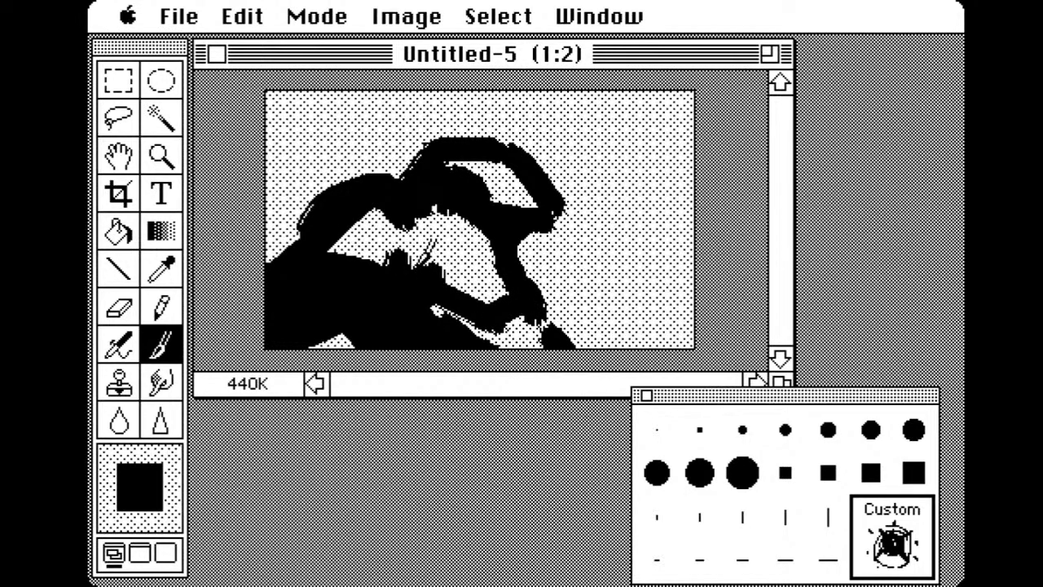
{"action": "mouse_move", "coordinate": [425, 250]}
{"action": "left_mouse_down"}
{"action": "mouse_move", "coordinate": [400, 232]}
{"action": "mouse_move", "coordinate": [380, 185]}
{"action": "left_mouse_up"}
Set the foreground color to RGB 63, 63, 63 and paint dark gray inside the black outlines and over the lower-right area
{"action": "left_click", "coordinate": [145, 499]}
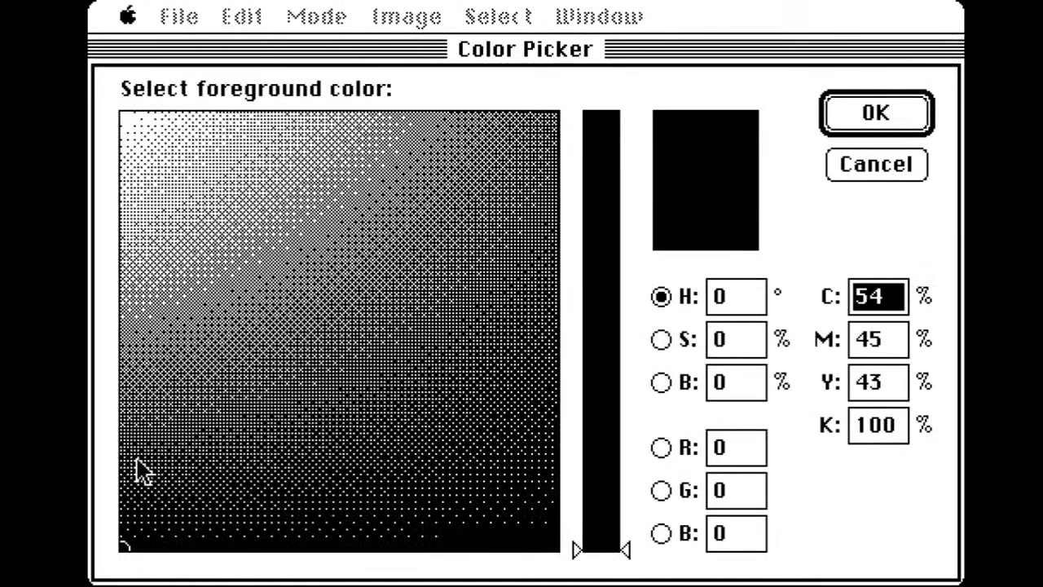
{"action": "left_click", "coordinate": [127, 453]}
{"action": "left_click", "coordinate": [123, 450]}
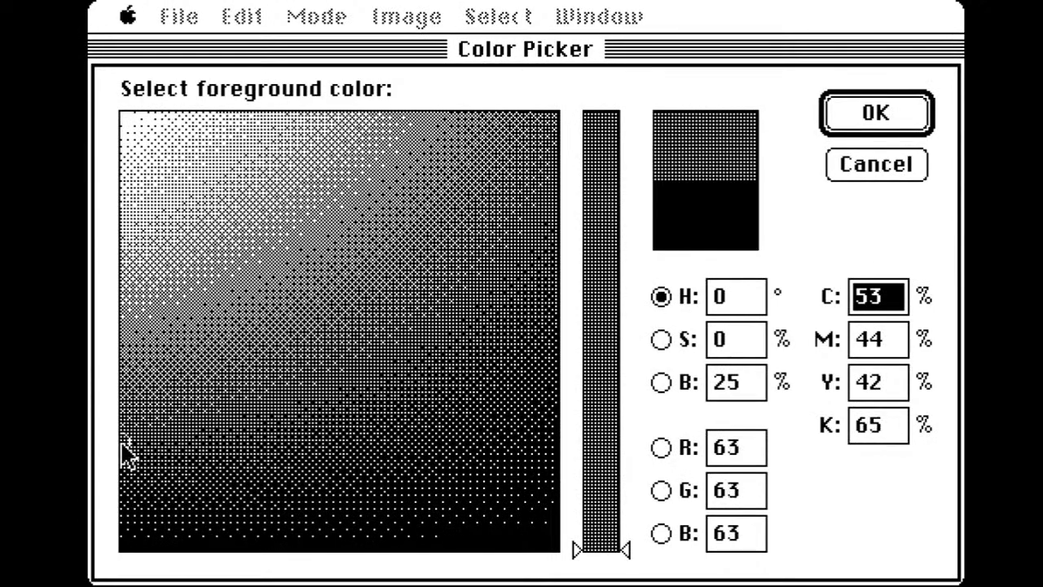
{"action": "left_click", "coordinate": [832, 130]}
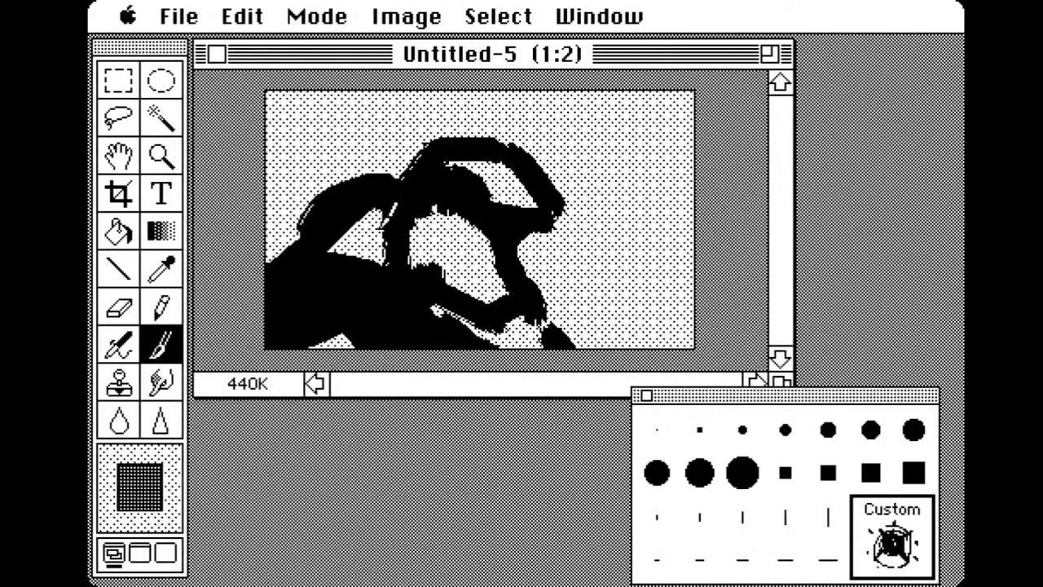
{"action": "mouse_move", "coordinate": [383, 224]}
{"action": "left_mouse_down"}
{"action": "mouse_move", "coordinate": [344, 244]}
{"action": "mouse_move", "coordinate": [378, 177]}
{"action": "mouse_move", "coordinate": [344, 200]}
{"action": "mouse_move", "coordinate": [350, 244]}
{"action": "mouse_move", "coordinate": [341, 246]}
{"action": "mouse_move", "coordinate": [377, 242]}
{"action": "left_mouse_up"}
{"action": "mouse_move", "coordinate": [443, 192]}
{"action": "left_mouse_down"}
{"action": "mouse_move", "coordinate": [496, 232]}
{"action": "mouse_move", "coordinate": [455, 200]}
{"action": "mouse_move", "coordinate": [429, 200]}
{"action": "mouse_move", "coordinate": [463, 232]}
{"action": "mouse_move", "coordinate": [414, 216]}
{"action": "mouse_move", "coordinate": [470, 248]}
{"action": "mouse_move", "coordinate": [418, 229]}
{"action": "mouse_move", "coordinate": [510, 308]}
{"action": "left_mouse_up"}
{"action": "mouse_move", "coordinate": [488, 167]}
{"action": "left_mouse_down"}
{"action": "mouse_move", "coordinate": [463, 145]}
{"action": "mouse_move", "coordinate": [521, 183]}
{"action": "mouse_move", "coordinate": [492, 148]}
{"action": "mouse_move", "coordinate": [530, 183]}
{"action": "mouse_move", "coordinate": [510, 152]}
{"action": "mouse_move", "coordinate": [549, 184]}
{"action": "mouse_move", "coordinate": [521, 151]}
{"action": "mouse_move", "coordinate": [556, 173]}
{"action": "mouse_move", "coordinate": [464, 135]}
{"action": "mouse_move", "coordinate": [457, 147]}
{"action": "mouse_move", "coordinate": [551, 204]}
{"action": "mouse_move", "coordinate": [559, 259]}
{"action": "left_mouse_up"}
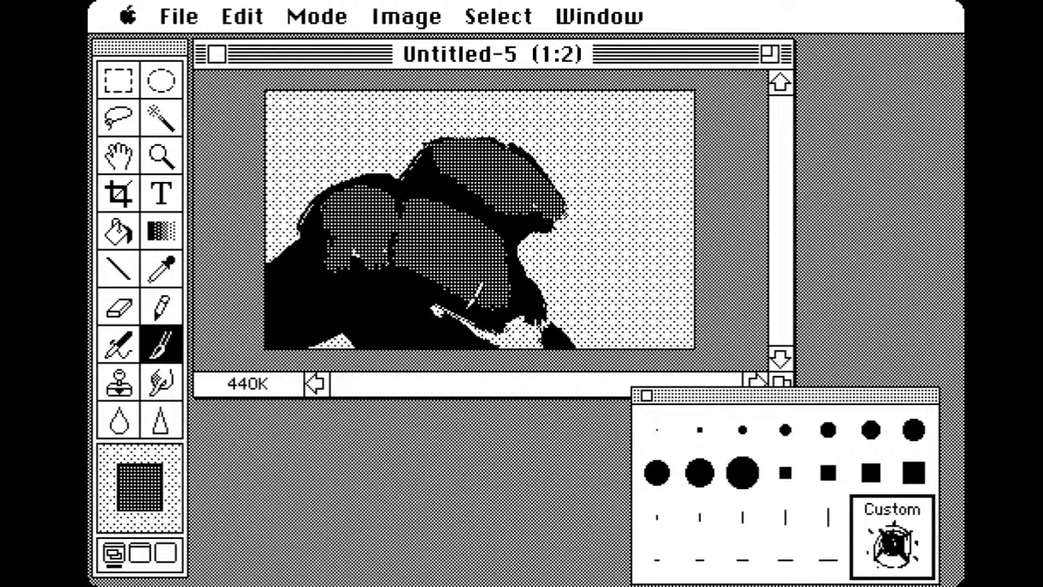
{"action": "mouse_move", "coordinate": [409, 290]}
{"action": "left_mouse_down"}
{"action": "mouse_move", "coordinate": [480, 310]}
{"action": "mouse_move", "coordinate": [511, 332]}
{"action": "mouse_move", "coordinate": [499, 329]}
{"action": "mouse_move", "coordinate": [543, 299]}
{"action": "mouse_move", "coordinate": [540, 315]}
{"action": "mouse_move", "coordinate": [544, 271]}
{"action": "mouse_move", "coordinate": [528, 249]}
{"action": "left_mouse_up"}
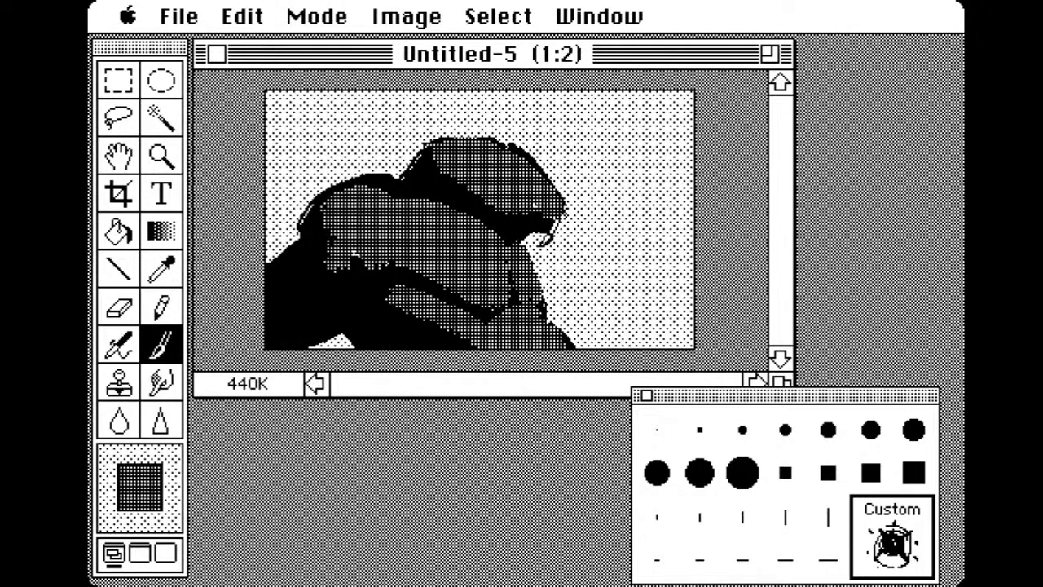
{"action": "mouse_move", "coordinate": [533, 236]}
{"action": "left_mouse_down"}
{"action": "mouse_move", "coordinate": [554, 282]}
{"action": "mouse_move", "coordinate": [574, 273]}
{"action": "mouse_move", "coordinate": [561, 300]}
{"action": "mouse_move", "coordinate": [613, 334]}
{"action": "left_mouse_up"}
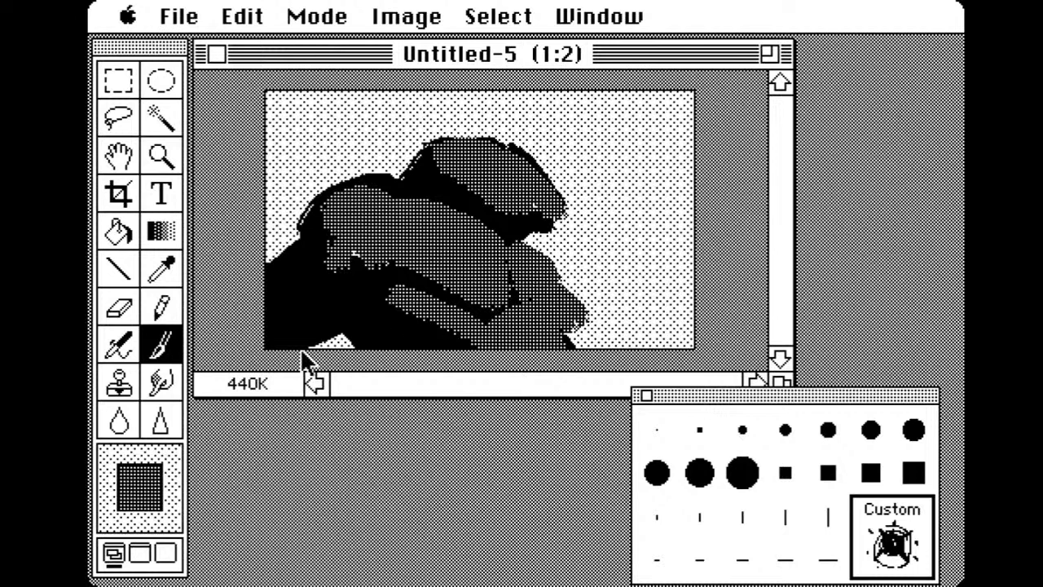
With the second-largest square tip, add a sampled black stroke at the figure's lower right and sampled dark gray at its base
{"action": "left_click", "coordinate": [870, 475]}
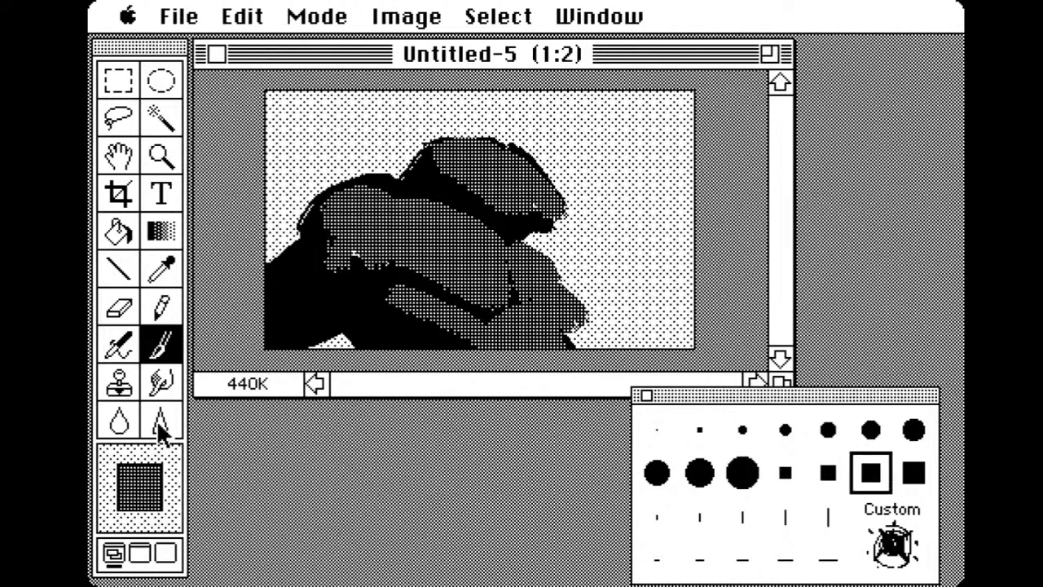
{"action": "left_click", "coordinate": [350, 293], "text": "alt"}
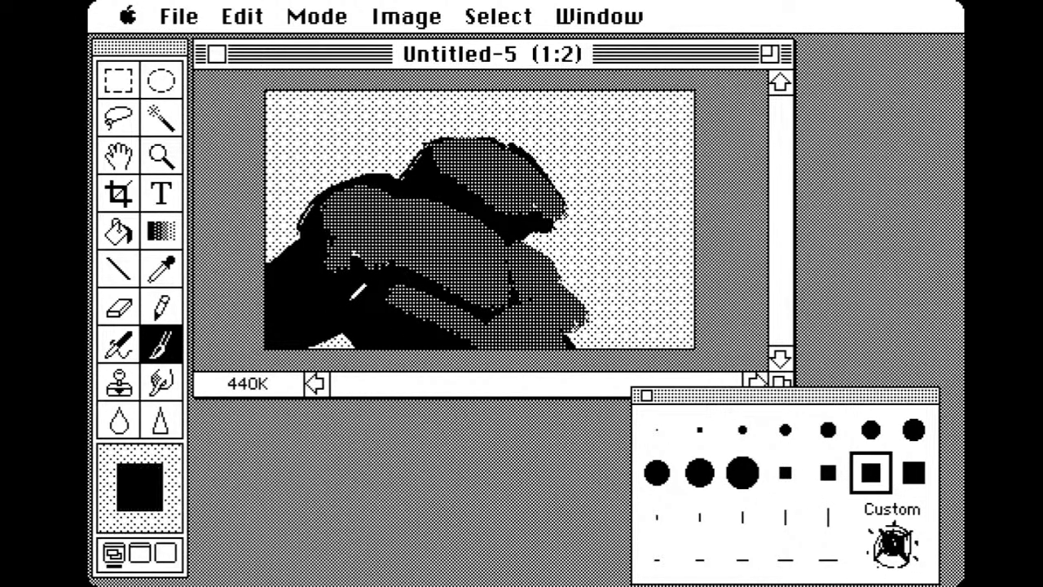
{"action": "left_click_drag", "start_coordinate": [528, 306], "coordinate": [572, 330]}
{"action": "left_click", "coordinate": [454, 314], "text": "alt"}
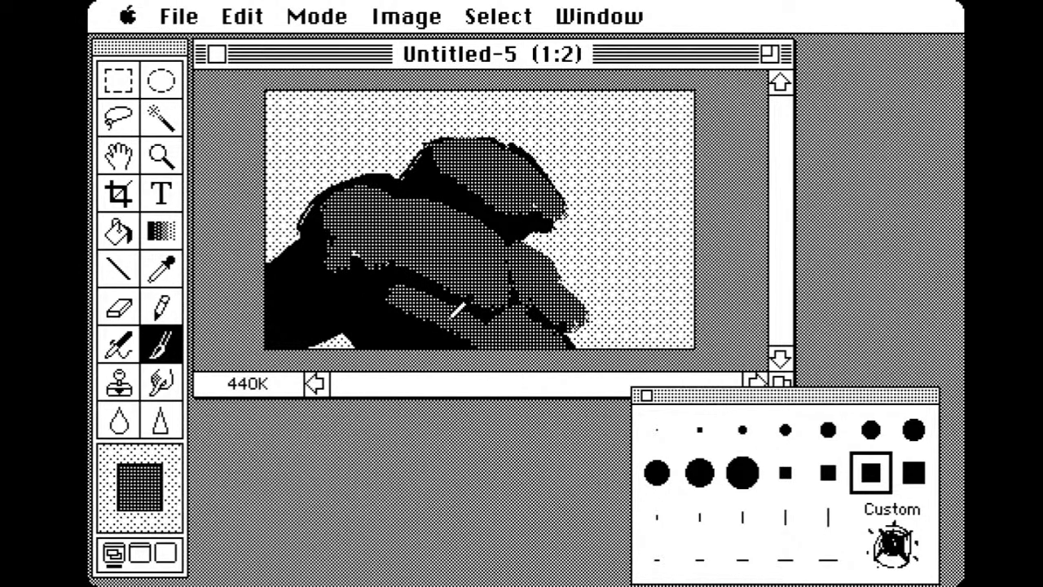
{"action": "mouse_move", "coordinate": [453, 312]}
{"action": "left_mouse_down"}
{"action": "mouse_move", "coordinate": [428, 333]}
{"action": "mouse_move", "coordinate": [456, 336]}
{"action": "left_mouse_up"}
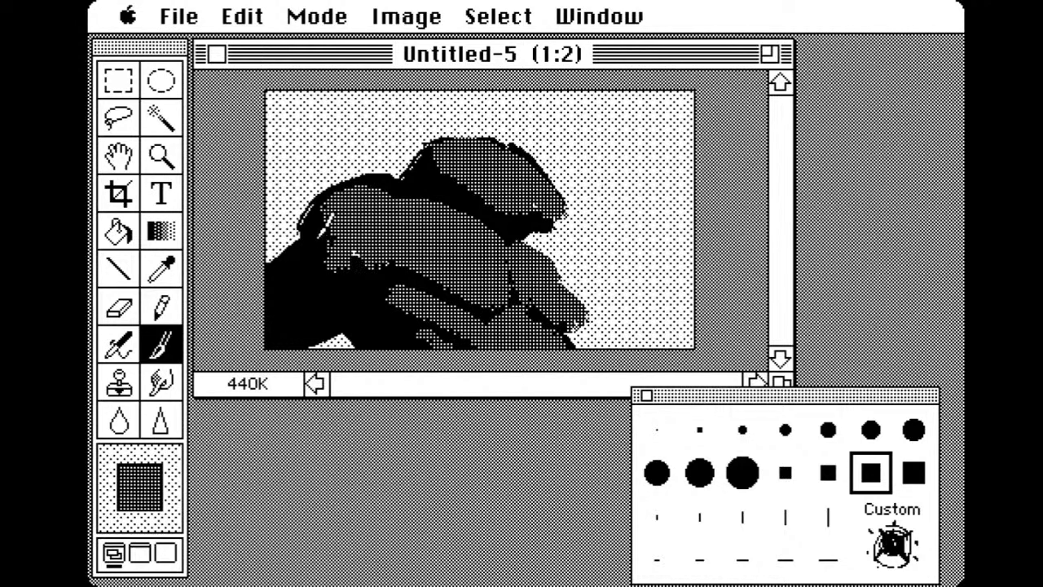
Paint dark gray with the square tip over the black areas below the head, along the shoulder and across the lower-left body
{"action": "mouse_move", "coordinate": [450, 147]}
{"action": "left_mouse_down"}
{"action": "mouse_move", "coordinate": [435, 171]}
{"action": "mouse_move", "coordinate": [457, 151]}
{"action": "mouse_move", "coordinate": [480, 191]}
{"action": "mouse_move", "coordinate": [505, 200]}
{"action": "mouse_move", "coordinate": [489, 179]}
{"action": "mouse_move", "coordinate": [520, 222]}
{"action": "mouse_move", "coordinate": [533, 214]}
{"action": "mouse_move", "coordinate": [558, 244]}
{"action": "mouse_move", "coordinate": [539, 238]}
{"action": "mouse_move", "coordinate": [543, 216]}
{"action": "mouse_move", "coordinate": [553, 240]}
{"action": "mouse_move", "coordinate": [527, 293]}
{"action": "left_mouse_up"}
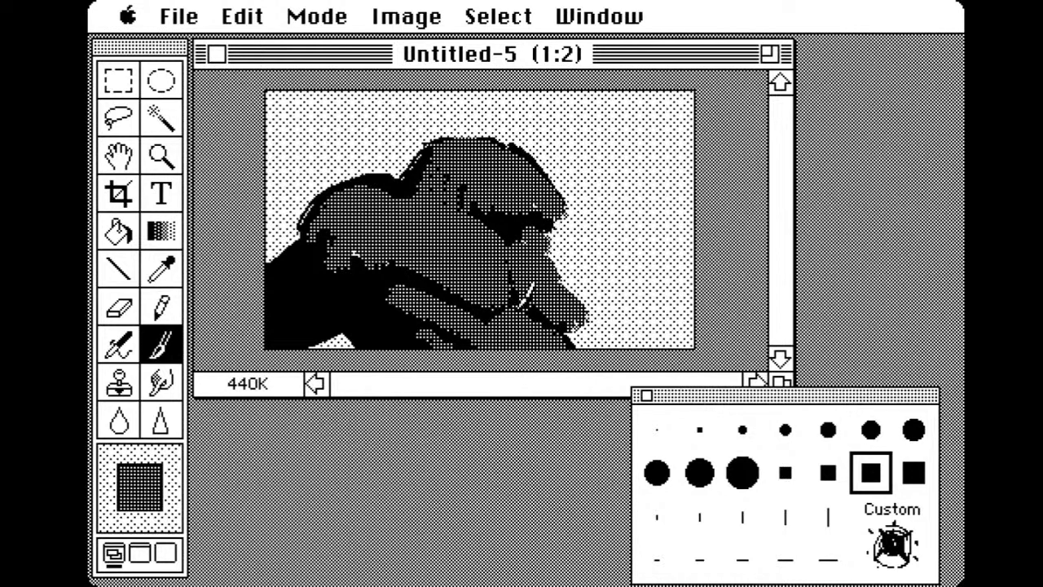
{"action": "mouse_move", "coordinate": [316, 254]}
{"action": "left_mouse_down"}
{"action": "mouse_move", "coordinate": [281, 252]}
{"action": "mouse_move", "coordinate": [292, 238]}
{"action": "mouse_move", "coordinate": [375, 330]}
{"action": "mouse_move", "coordinate": [355, 316]}
{"action": "left_mouse_up"}
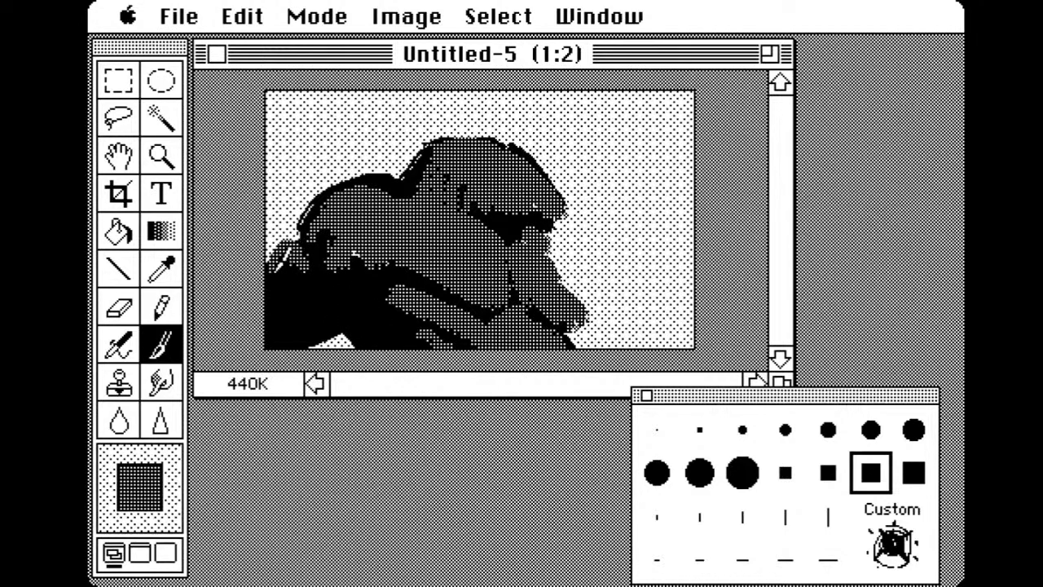
{"action": "left_click_drag", "start_coordinate": [281, 259], "coordinate": [276, 271]}
{"action": "mouse_move", "coordinate": [287, 258]}
{"action": "left_mouse_down"}
{"action": "mouse_move", "coordinate": [334, 295]}
{"action": "mouse_move", "coordinate": [314, 293]}
{"action": "mouse_move", "coordinate": [279, 245]}
{"action": "mouse_move", "coordinate": [273, 251]}
{"action": "mouse_move", "coordinate": [295, 243]}
{"action": "mouse_move", "coordinate": [338, 284]}
{"action": "mouse_move", "coordinate": [303, 302]}
{"action": "mouse_move", "coordinate": [289, 268]}
{"action": "mouse_move", "coordinate": [368, 317]}
{"action": "mouse_move", "coordinate": [355, 285]}
{"action": "left_mouse_up"}
With the largest round tip, smooth the left shoulder in dark gray and darken its outer edge with sampled black
{"action": "left_click", "coordinate": [742, 474]}
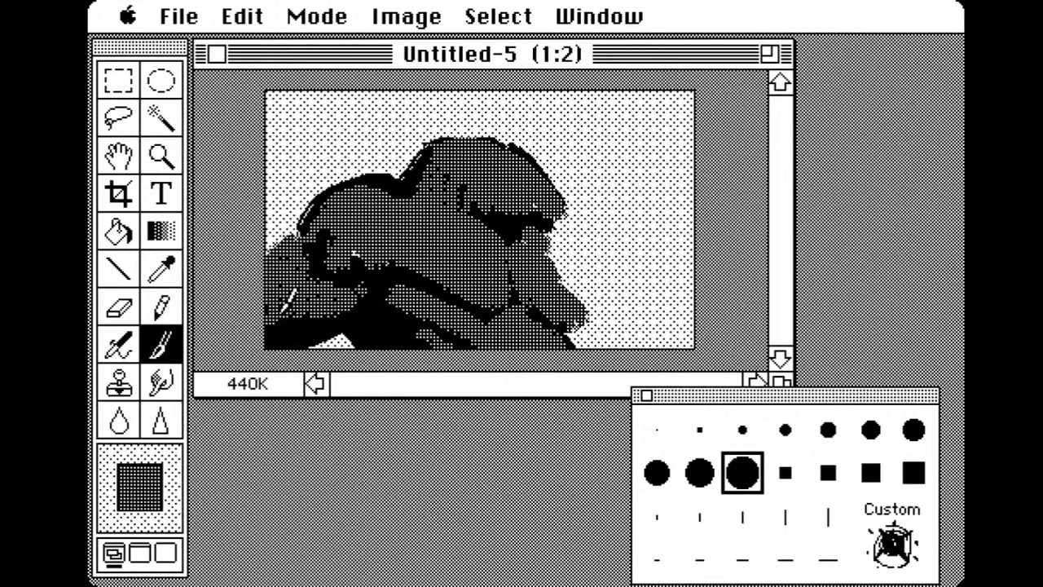
{"action": "left_click_drag", "start_coordinate": [306, 235], "coordinate": [334, 204]}
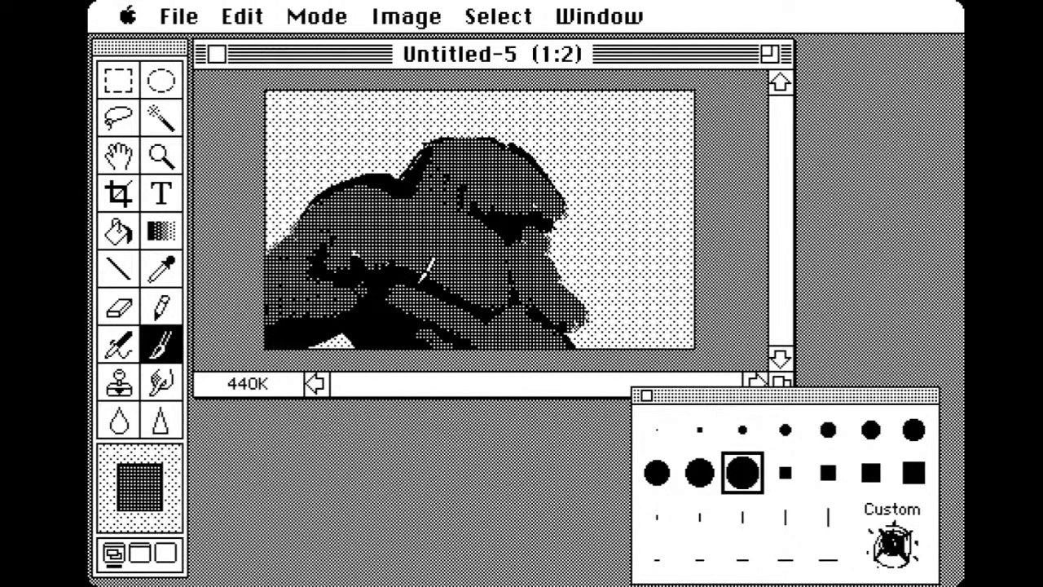
{"action": "left_click", "coordinate": [363, 326], "text": "alt"}
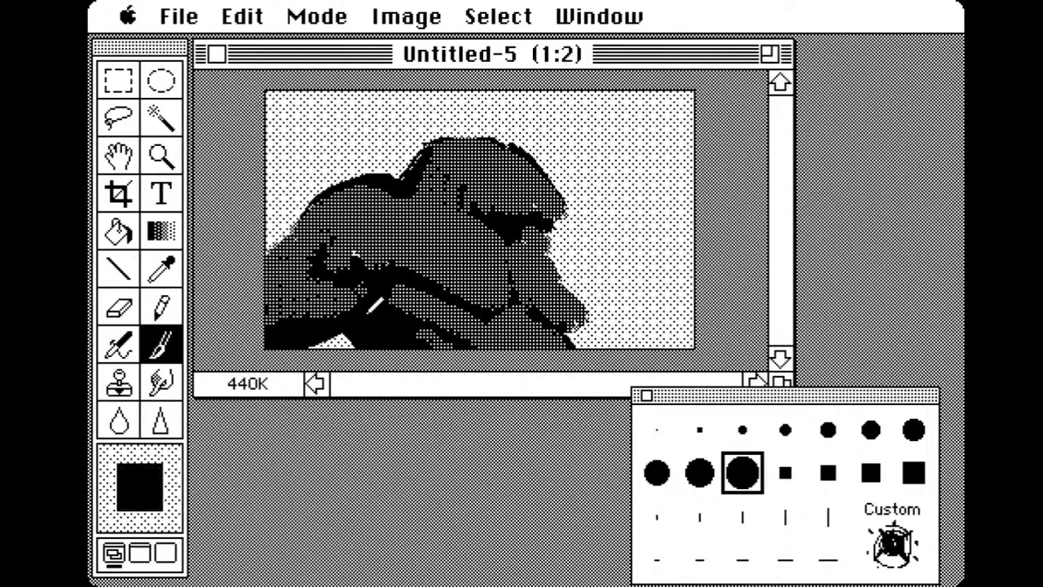
{"action": "mouse_move", "coordinate": [305, 232]}
{"action": "left_mouse_down"}
{"action": "mouse_move", "coordinate": [477, 240]}
{"action": "mouse_move", "coordinate": [361, 211]}
{"action": "mouse_move", "coordinate": [344, 189]}
{"action": "mouse_move", "coordinate": [332, 199]}
{"action": "mouse_move", "coordinate": [391, 177]}
{"action": "mouse_move", "coordinate": [418, 183]}
{"action": "left_mouse_up"}
Darken the figure's right edge below the head with the round tip, sampling dark gray and black from the painting for touch-ups
{"action": "left_click", "coordinate": [360, 200], "text": "alt"}
{"action": "left_click", "coordinate": [516, 218], "text": "alt"}
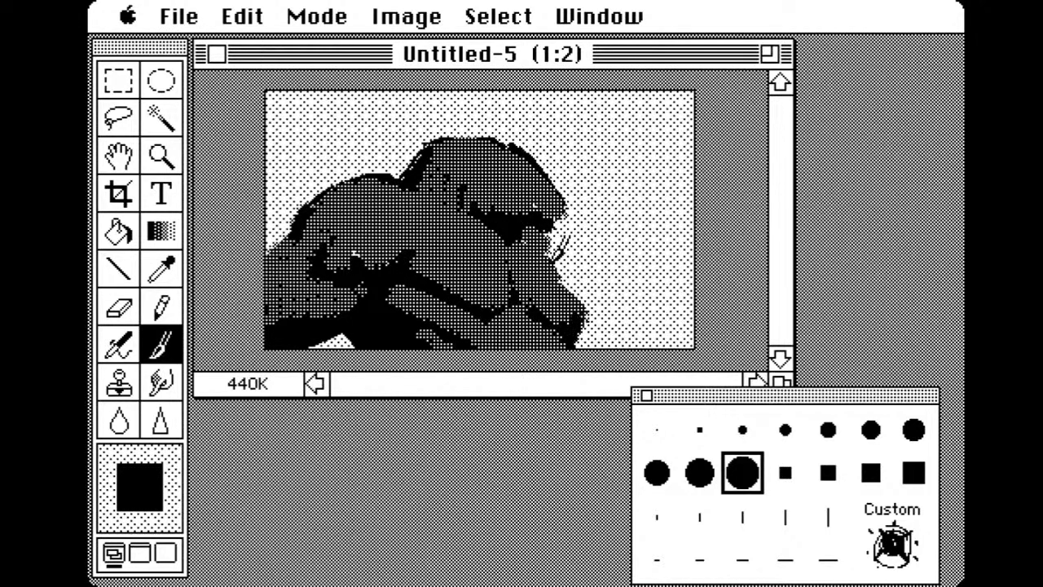
{"action": "mouse_move", "coordinate": [559, 251]}
{"action": "left_mouse_down"}
{"action": "mouse_move", "coordinate": [572, 248]}
{"action": "mouse_move", "coordinate": [580, 276]}
{"action": "mouse_move", "coordinate": [570, 250]}
{"action": "mouse_move", "coordinate": [575, 262]}
{"action": "left_mouse_up"}
{"action": "left_click", "coordinate": [552, 269], "text": "alt"}
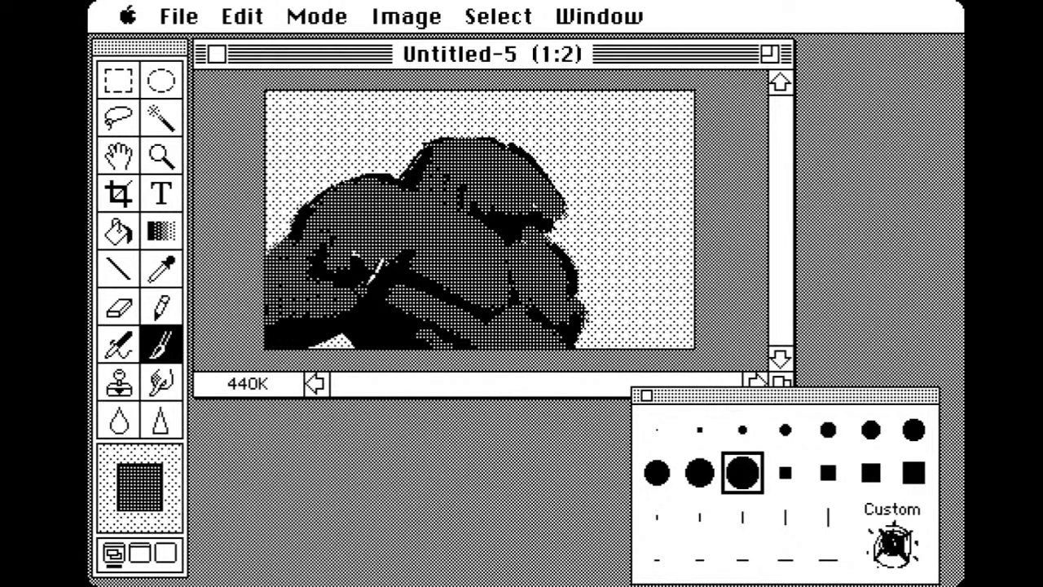
{"action": "left_click", "coordinate": [372, 311], "text": "alt"}
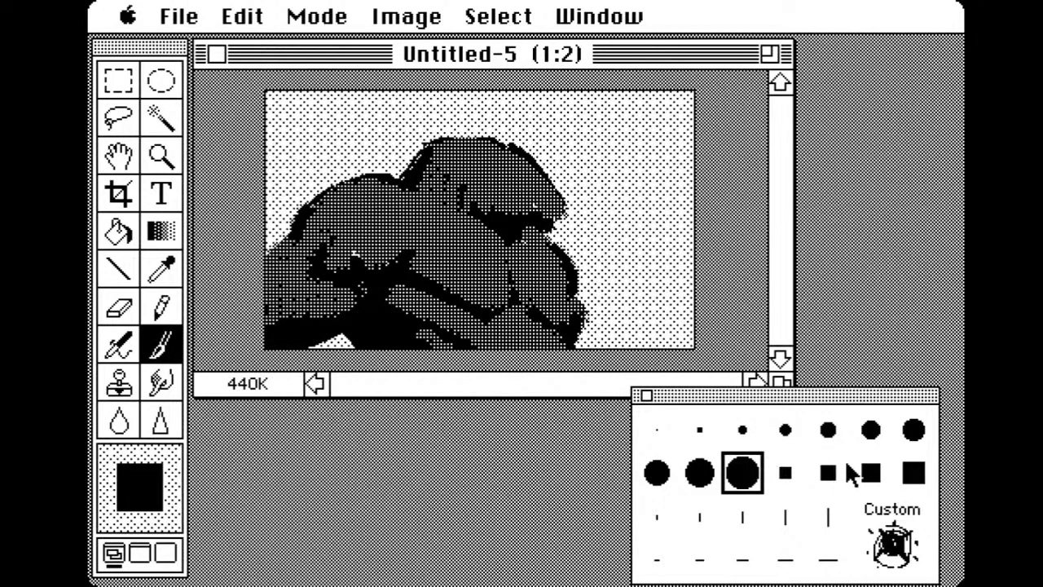
With the smallest square tip, paint black facial details on the head and lighten the nape with sampled dark gray
{"action": "left_click", "coordinate": [786, 473]}
{"action": "mouse_move", "coordinate": [471, 178]}
{"action": "left_mouse_down"}
{"action": "mouse_move", "coordinate": [505, 147]}
{"action": "mouse_move", "coordinate": [478, 156]}
{"action": "mouse_move", "coordinate": [478, 146]}
{"action": "mouse_move", "coordinate": [545, 173]}
{"action": "mouse_move", "coordinate": [535, 220]}
{"action": "left_mouse_up"}
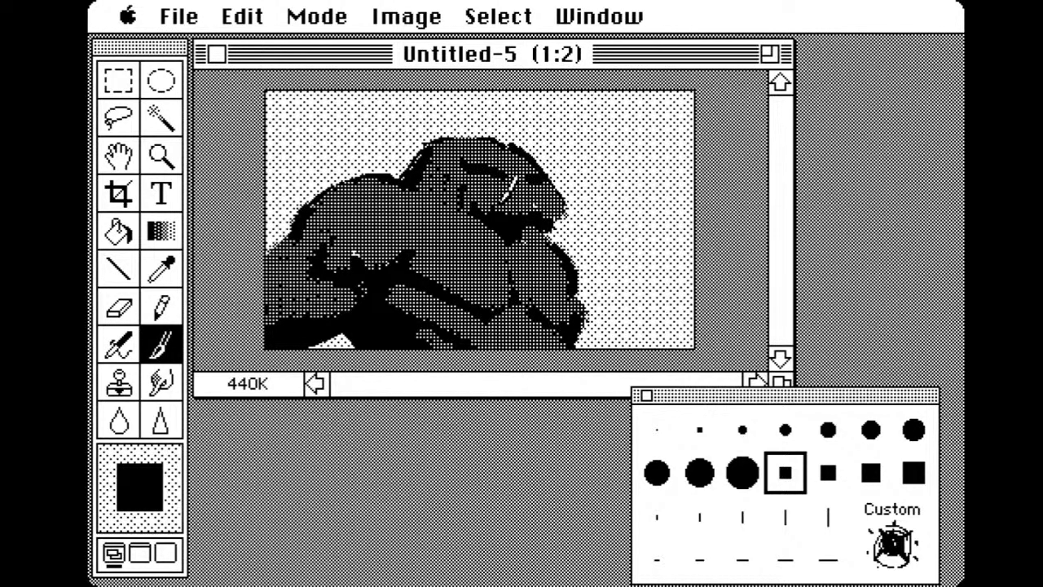
{"action": "mouse_move", "coordinate": [532, 180]}
{"action": "left_mouse_down"}
{"action": "mouse_move", "coordinate": [558, 212]}
{"action": "mouse_move", "coordinate": [542, 252]}
{"action": "mouse_move", "coordinate": [556, 216]}
{"action": "mouse_move", "coordinate": [534, 217]}
{"action": "mouse_move", "coordinate": [554, 208]}
{"action": "mouse_move", "coordinate": [545, 248]}
{"action": "left_mouse_up"}
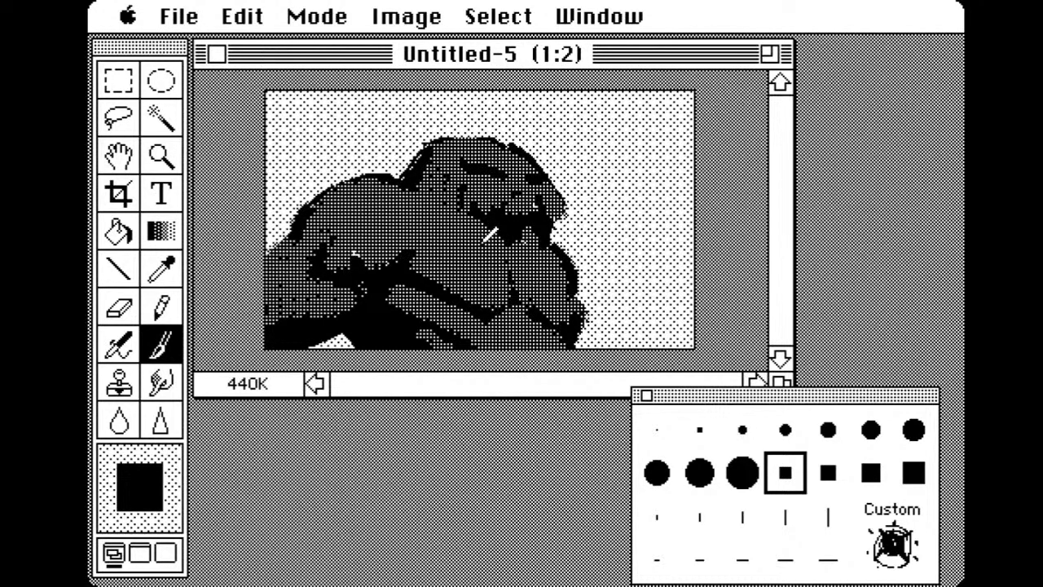
{"action": "left_click", "coordinate": [485, 242], "text": "alt"}
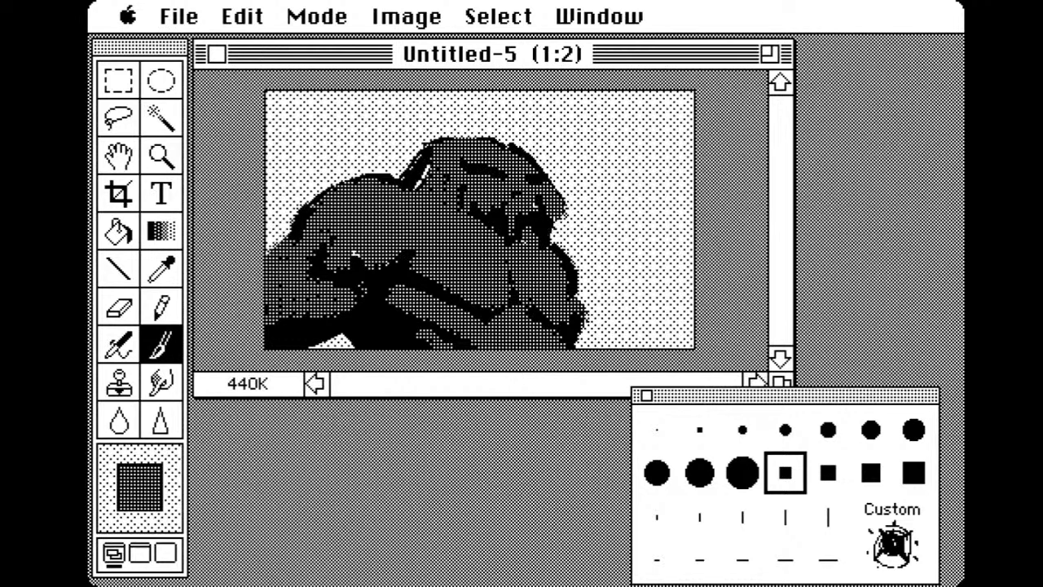
{"action": "left_click_drag", "start_coordinate": [416, 167], "coordinate": [398, 196]}
Extend the figure's right side with a curved black outline and fill the added area with sampled dark gray
{"action": "left_click", "coordinate": [379, 330], "text": "alt"}
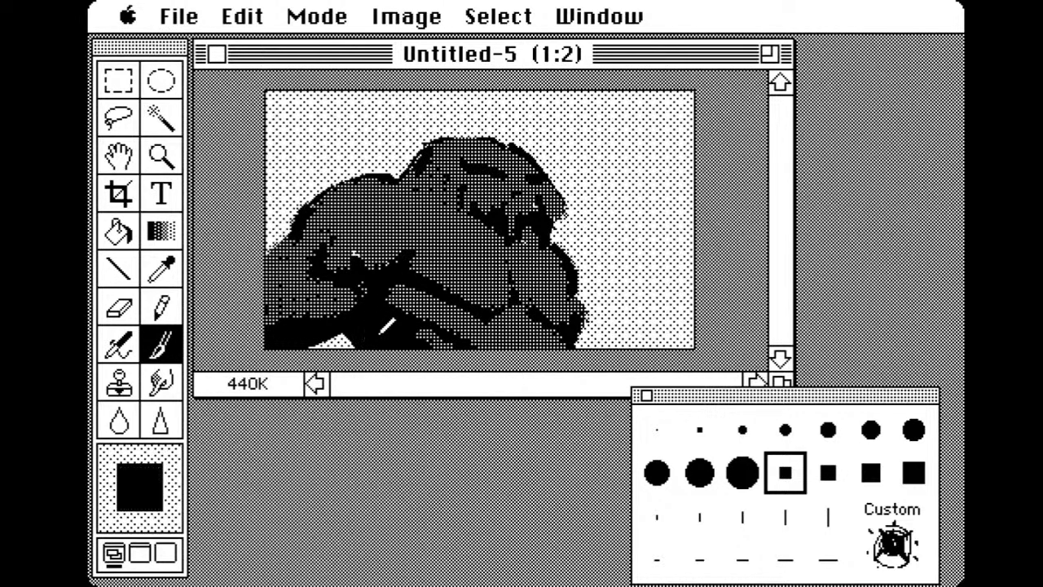
{"action": "left_click_drag", "start_coordinate": [587, 320], "coordinate": [621, 265]}
{"action": "mouse_move", "coordinate": [570, 244]}
{"action": "left_mouse_down"}
{"action": "mouse_move", "coordinate": [617, 281]}
{"action": "mouse_move", "coordinate": [635, 349]}
{"action": "left_mouse_up"}
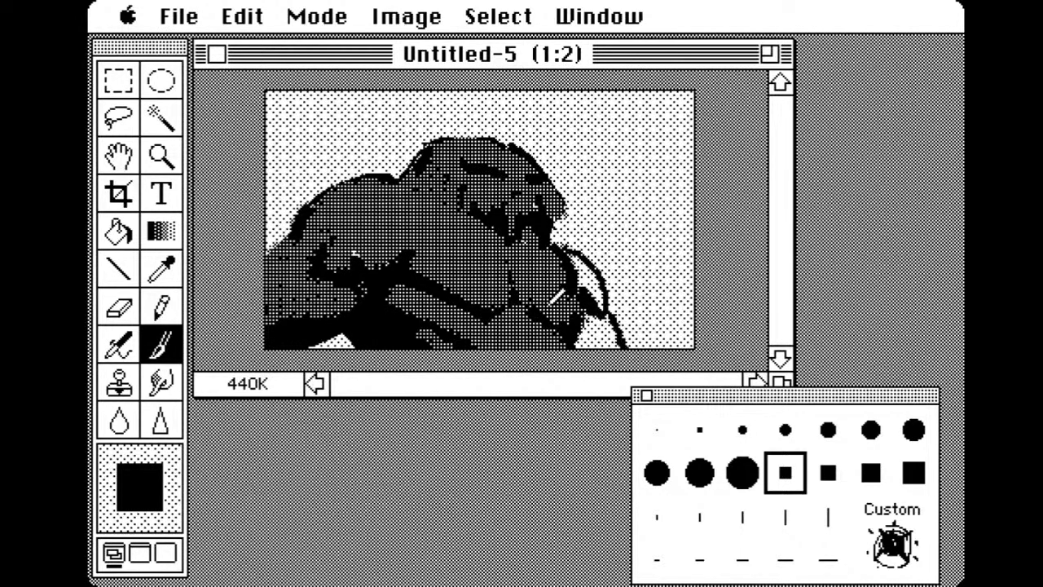
{"action": "left_click", "coordinate": [560, 289], "text": "alt"}
{"action": "mouse_move", "coordinate": [561, 289]}
{"action": "left_mouse_down"}
{"action": "mouse_move", "coordinate": [602, 272]}
{"action": "mouse_move", "coordinate": [605, 281]}
{"action": "mouse_move", "coordinate": [575, 235]}
{"action": "mouse_move", "coordinate": [596, 272]}
{"action": "mouse_move", "coordinate": [594, 330]}
{"action": "mouse_move", "coordinate": [605, 314]}
{"action": "mouse_move", "coordinate": [617, 317]}
{"action": "mouse_move", "coordinate": [612, 335]}
{"action": "mouse_move", "coordinate": [596, 317]}
{"action": "mouse_move", "coordinate": [615, 308]}
{"action": "mouse_move", "coordinate": [592, 251]}
{"action": "left_mouse_up"}
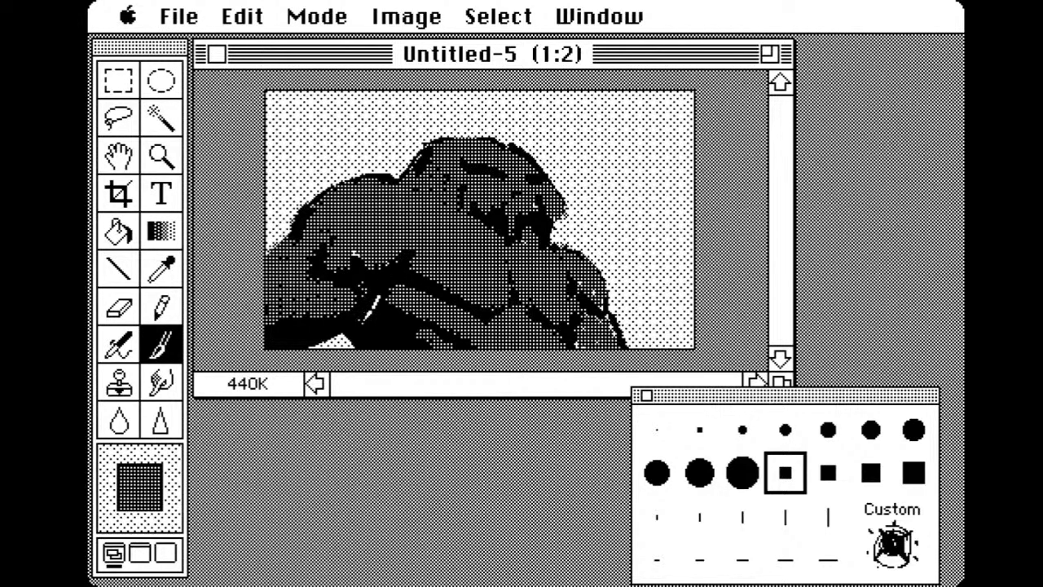
With sampled black, darken the lower-left base and left edge, and add strokes on the neck and under the chin
{"action": "left_click", "coordinate": [378, 325], "text": "alt"}
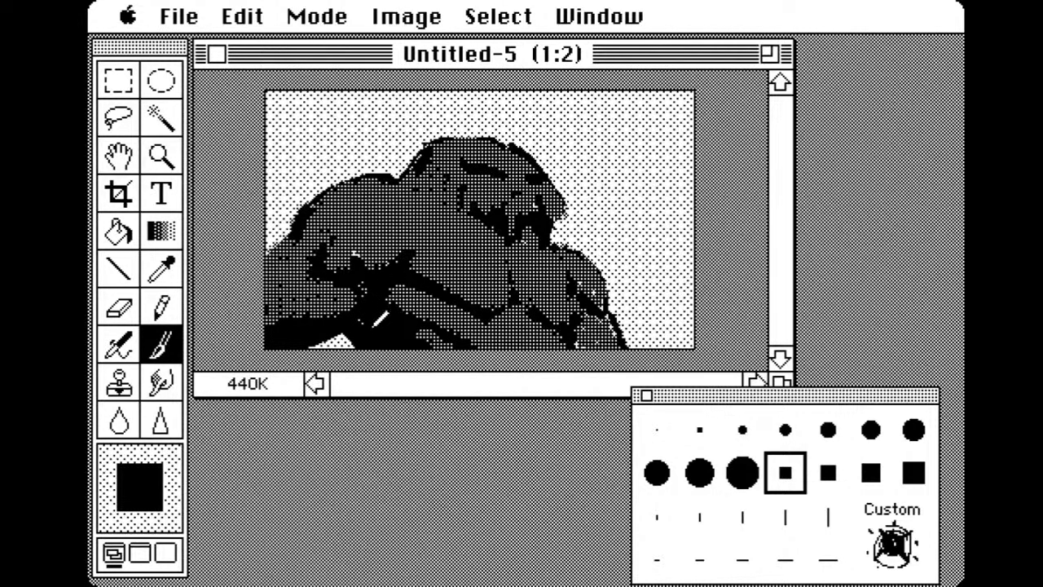
{"action": "left_click_drag", "start_coordinate": [315, 347], "coordinate": [349, 328]}
{"action": "left_click_drag", "start_coordinate": [288, 236], "coordinate": [266, 254]}
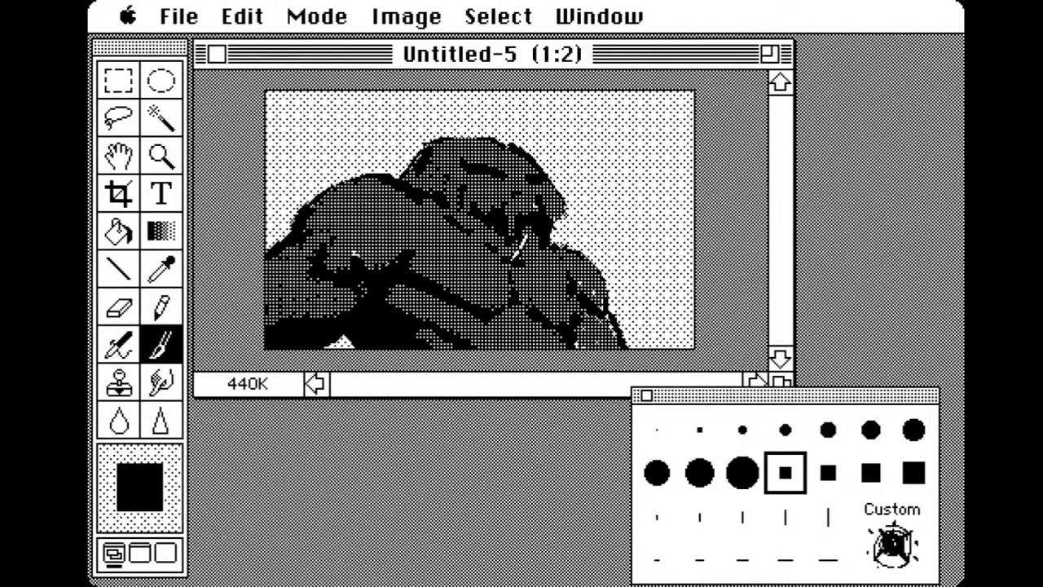
{"action": "left_click_drag", "start_coordinate": [547, 248], "coordinate": [579, 192]}
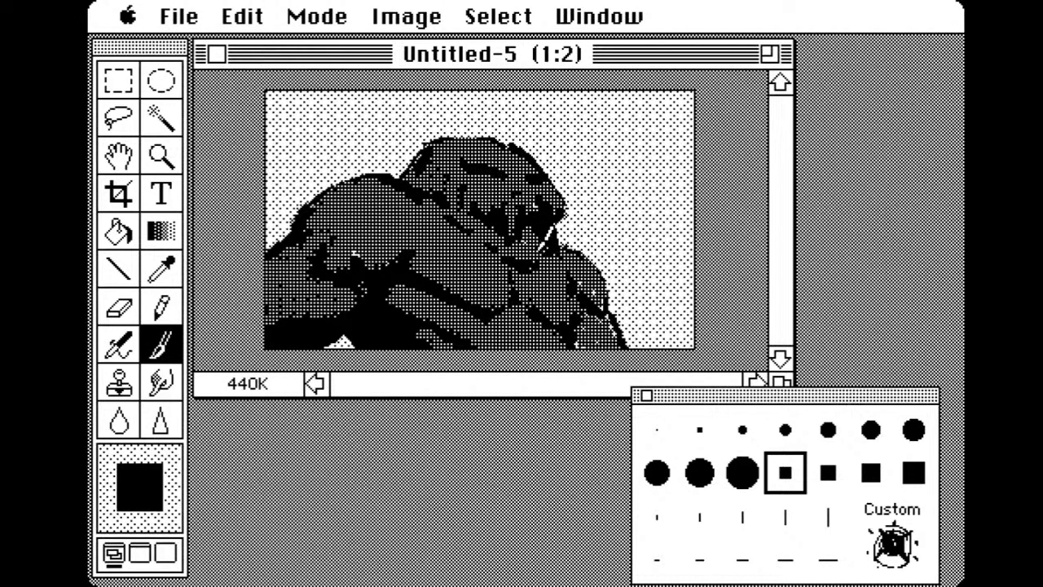
Reshape the back and crown of the head with alternating sampled dark gray and black strokes
{"action": "left_click", "coordinate": [563, 285], "text": "alt"}
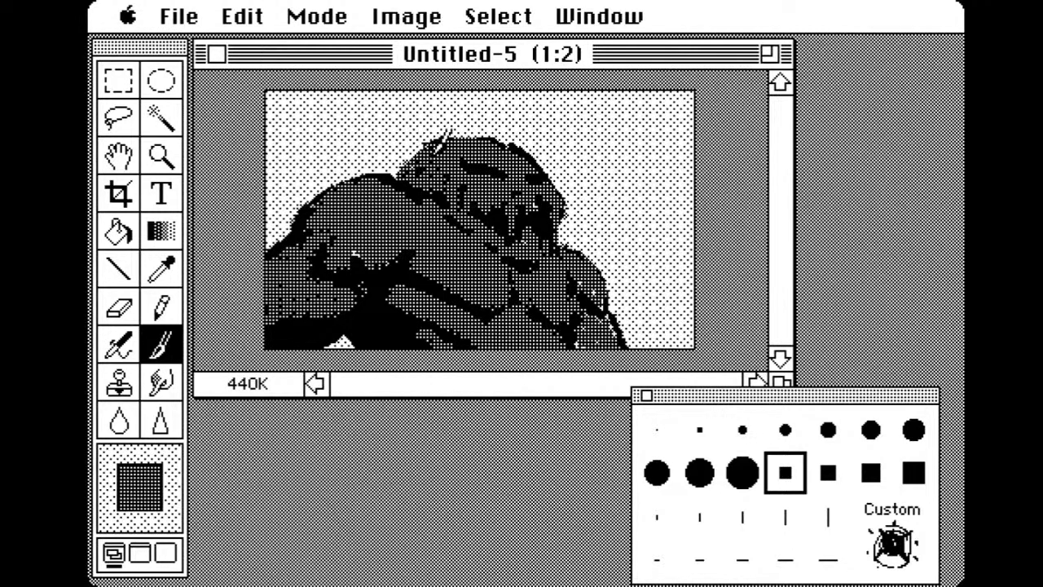
{"action": "left_click", "coordinate": [420, 184], "text": "alt"}
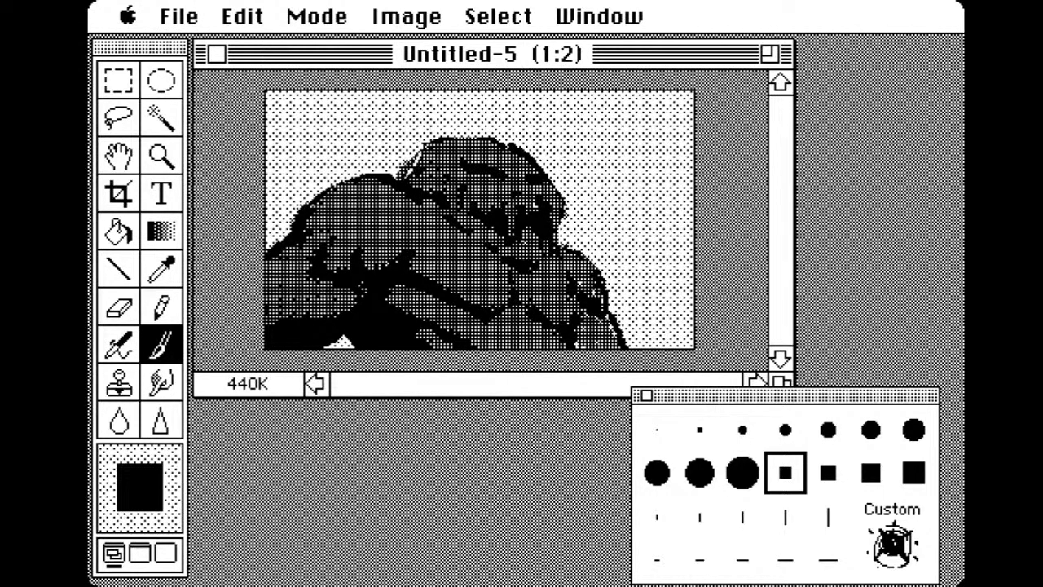
{"action": "mouse_move", "coordinate": [495, 147]}
{"action": "left_mouse_down"}
{"action": "mouse_move", "coordinate": [448, 124]}
{"action": "mouse_move", "coordinate": [426, 122]}
{"action": "mouse_move", "coordinate": [416, 141]}
{"action": "mouse_move", "coordinate": [439, 129]}
{"action": "left_mouse_up"}
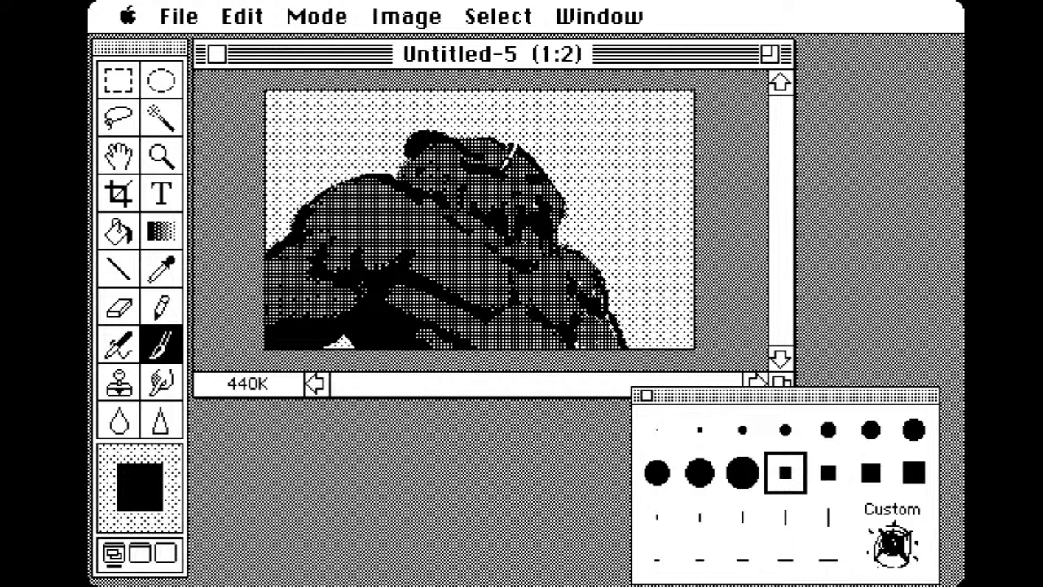
{"action": "left_click", "coordinate": [510, 139], "text": "alt"}
{"action": "mouse_move", "coordinate": [510, 137]}
{"action": "left_mouse_down"}
{"action": "mouse_move", "coordinate": [442, 126]}
{"action": "mouse_move", "coordinate": [512, 130]}
{"action": "left_mouse_up"}
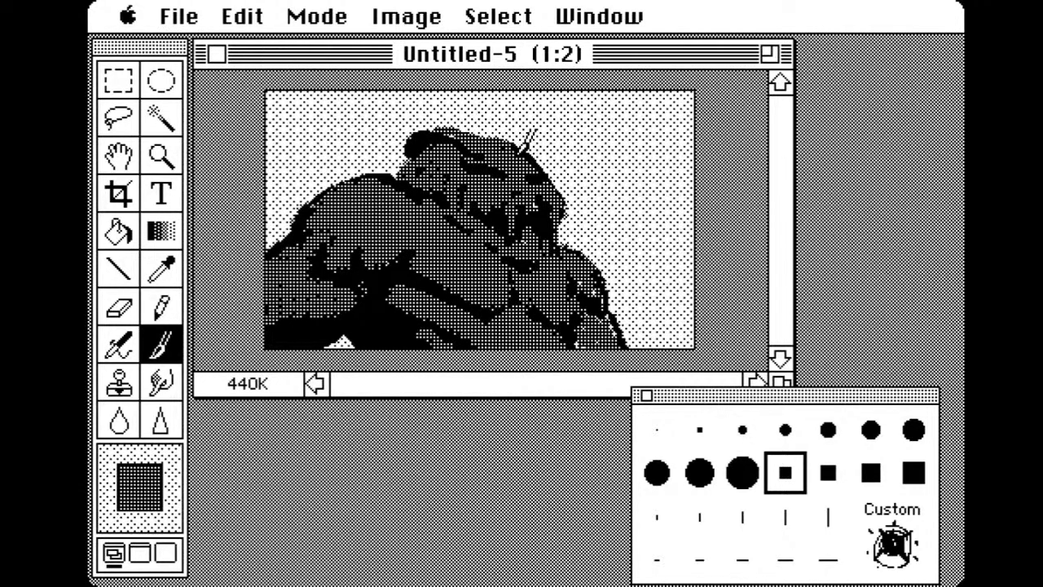
Paint a sampled black tuft behind the neck and more black strokes across the head
{"action": "left_click", "coordinate": [427, 132], "text": "alt"}
{"action": "mouse_move", "coordinate": [428, 126]}
{"action": "left_mouse_down"}
{"action": "mouse_move", "coordinate": [401, 154]}
{"action": "mouse_move", "coordinate": [372, 144]}
{"action": "mouse_move", "coordinate": [379, 157]}
{"action": "mouse_move", "coordinate": [380, 146]}
{"action": "left_mouse_up"}
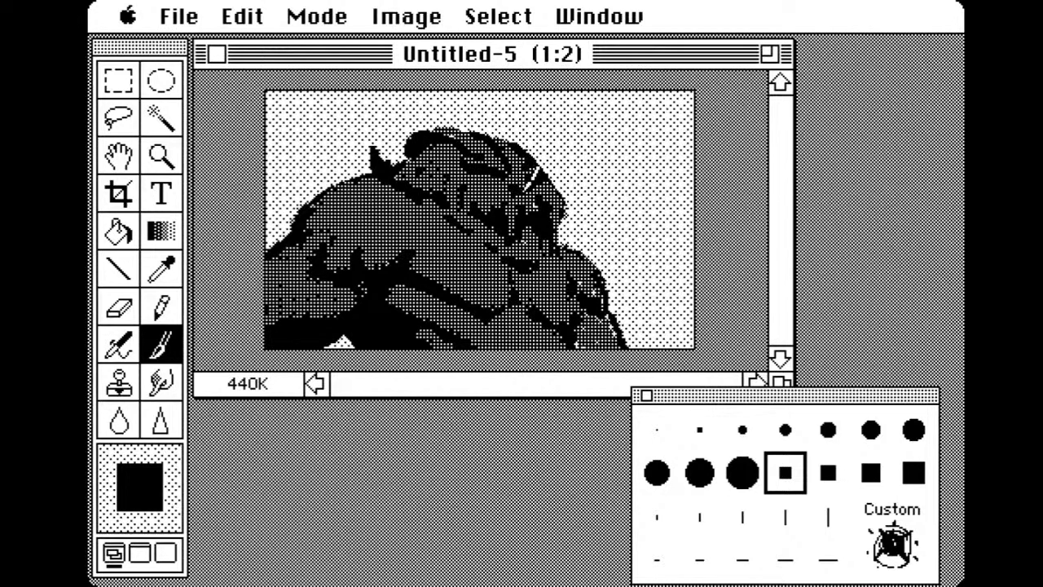
{"action": "mouse_move", "coordinate": [489, 182]}
{"action": "left_mouse_down"}
{"action": "mouse_move", "coordinate": [507, 200]}
{"action": "mouse_move", "coordinate": [454, 148]}
{"action": "left_mouse_up"}
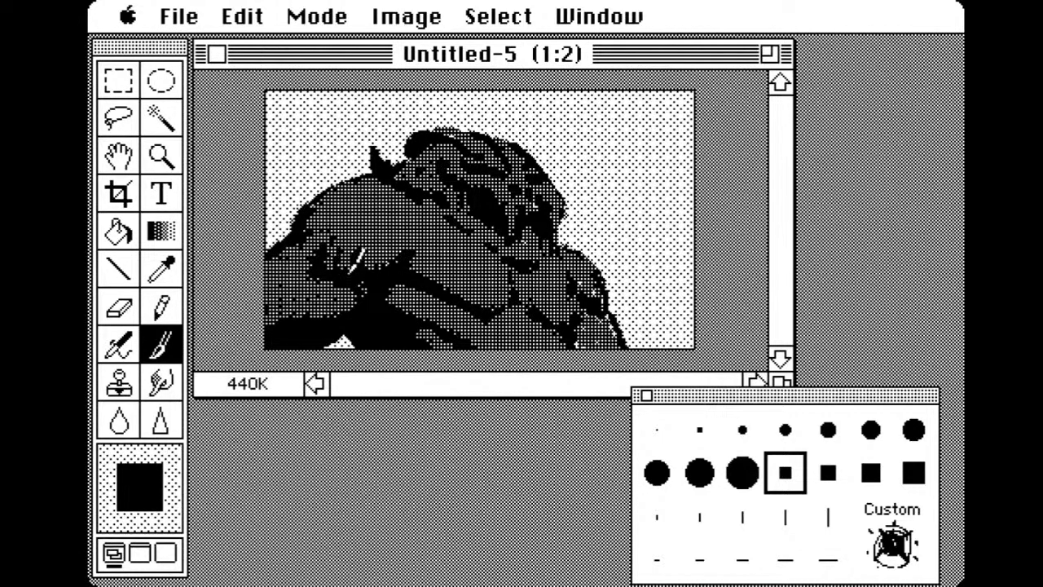
Break up the lower-left black base with sampled dark gray and touch up the shoulder's top edge in sampled black
{"action": "left_click", "coordinate": [376, 231], "text": "alt"}
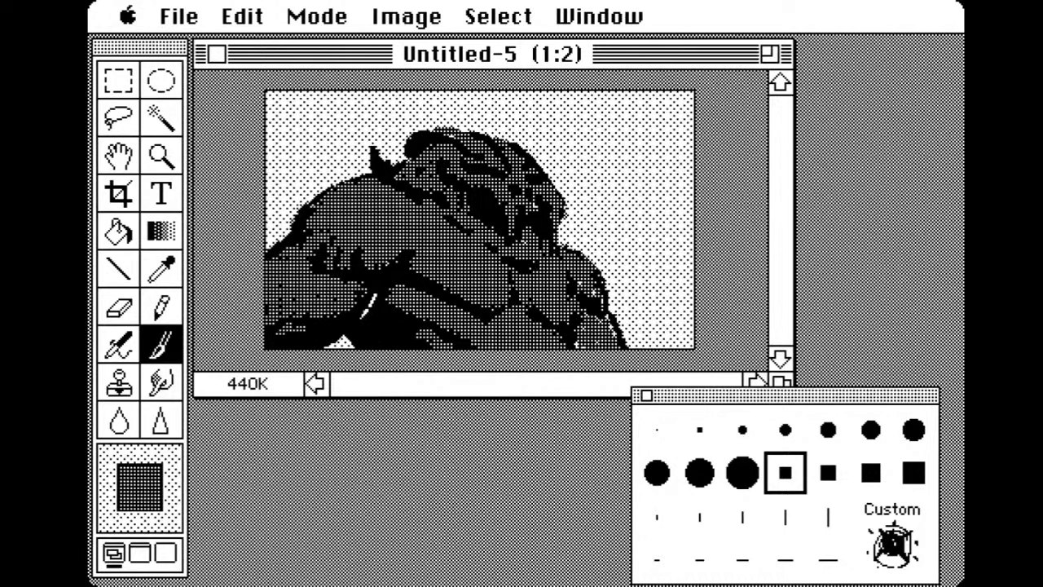
{"action": "left_click", "coordinate": [333, 323], "text": "alt"}
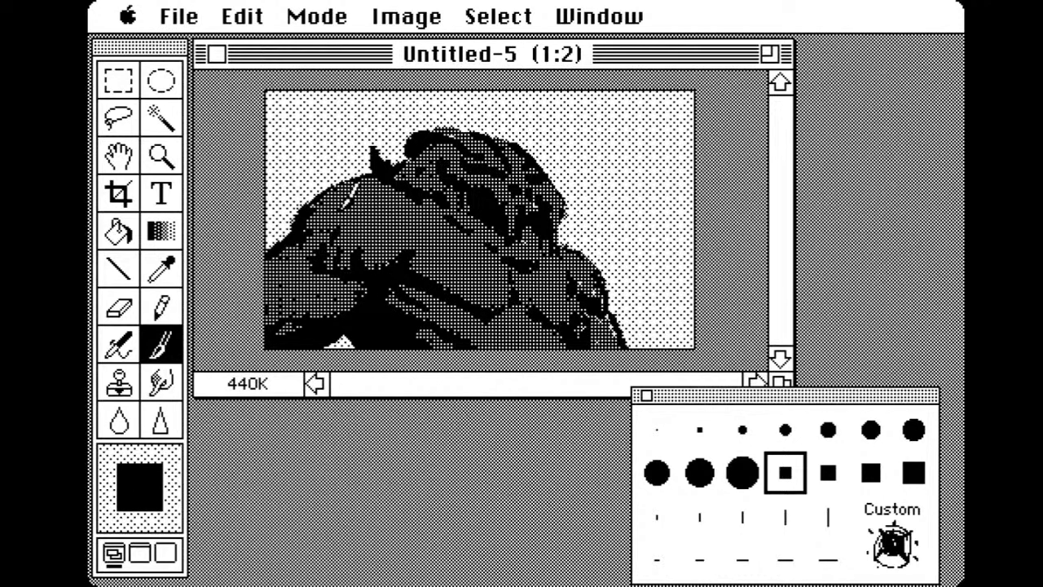
{"action": "left_click_drag", "start_coordinate": [376, 184], "coordinate": [389, 179]}
Trim the shoulder's top edge with the sampled background tone and fill the notch below the chin with sampled dark gray
{"action": "left_click", "coordinate": [359, 148], "text": "alt"}
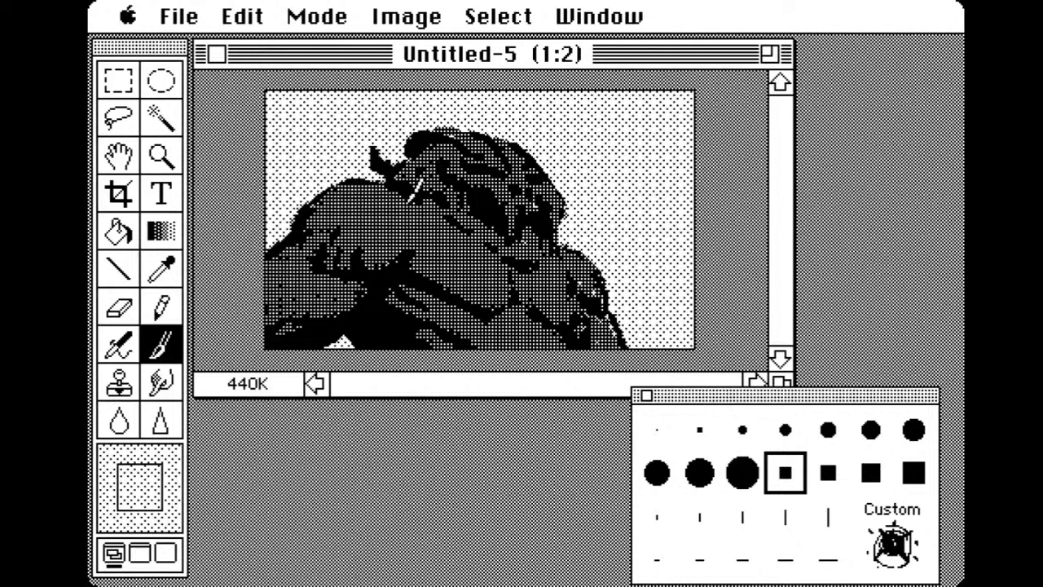
{"action": "left_click", "coordinate": [580, 263], "text": "alt"}
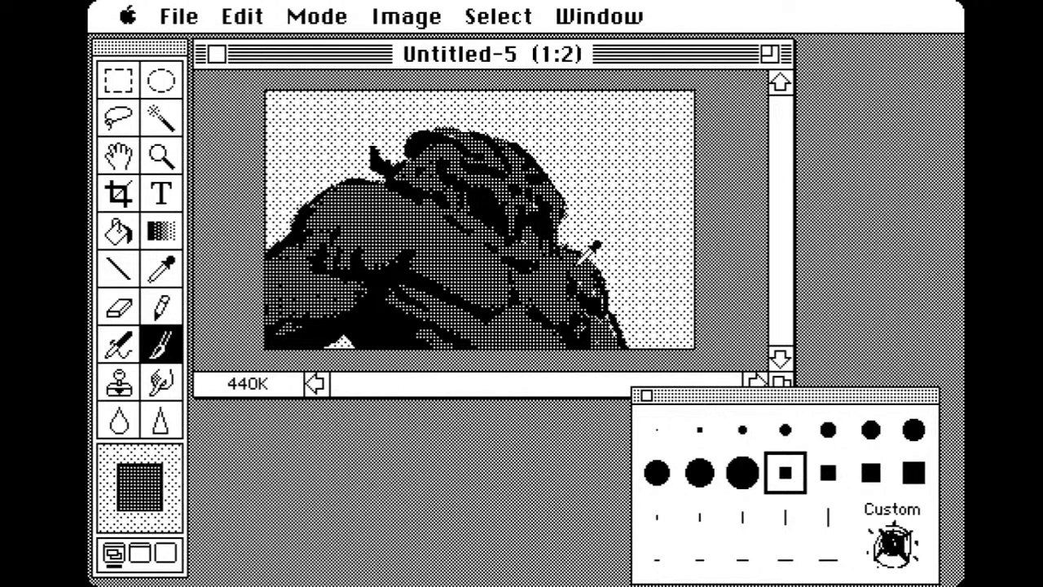
{"action": "left_click_drag", "start_coordinate": [574, 224], "coordinate": [582, 245]}
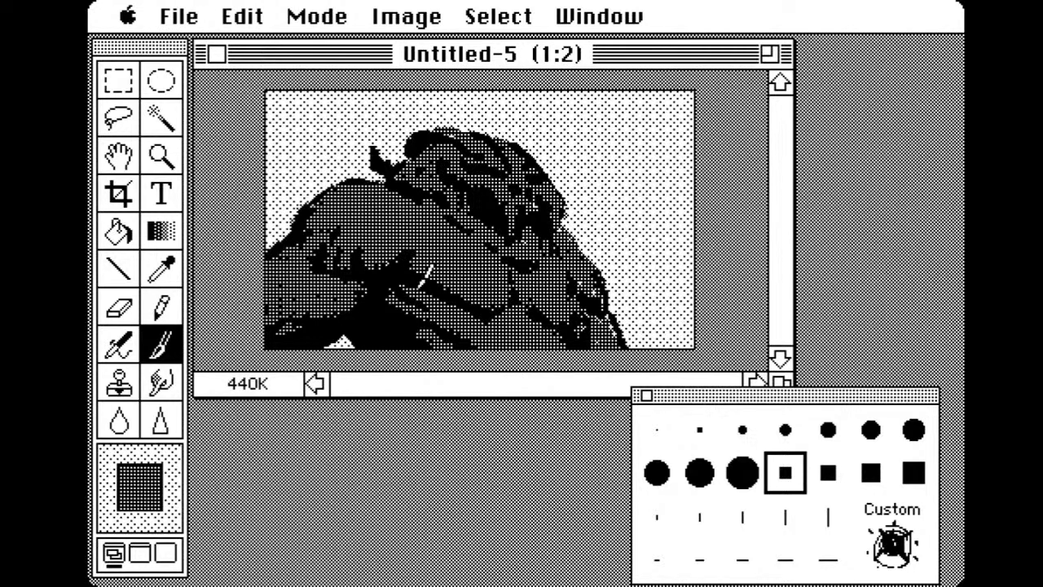
Try a dark gray foreground color with 19% brightness and undo the last brush stroke
{"action": "left_click", "coordinate": [398, 312], "text": "alt"}
{"action": "left_click", "coordinate": [139, 482]}
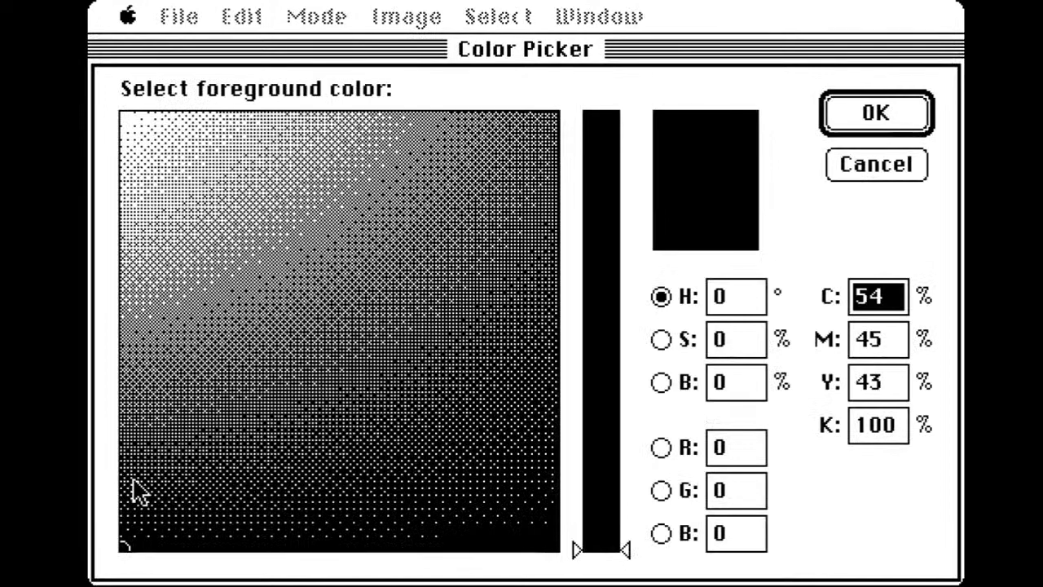
{"action": "left_click", "coordinate": [121, 465]}
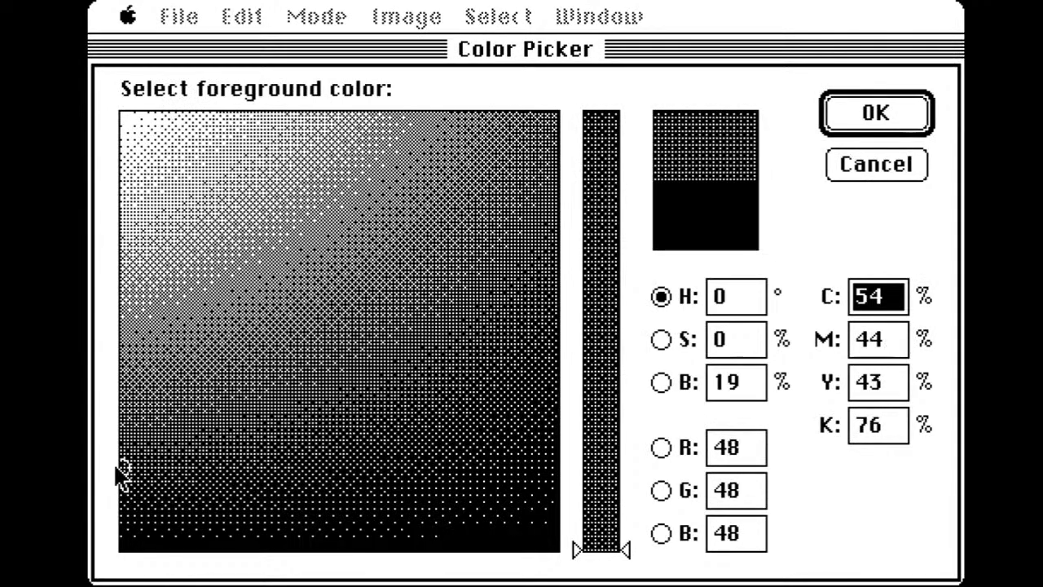
{"action": "left_click", "coordinate": [825, 134]}
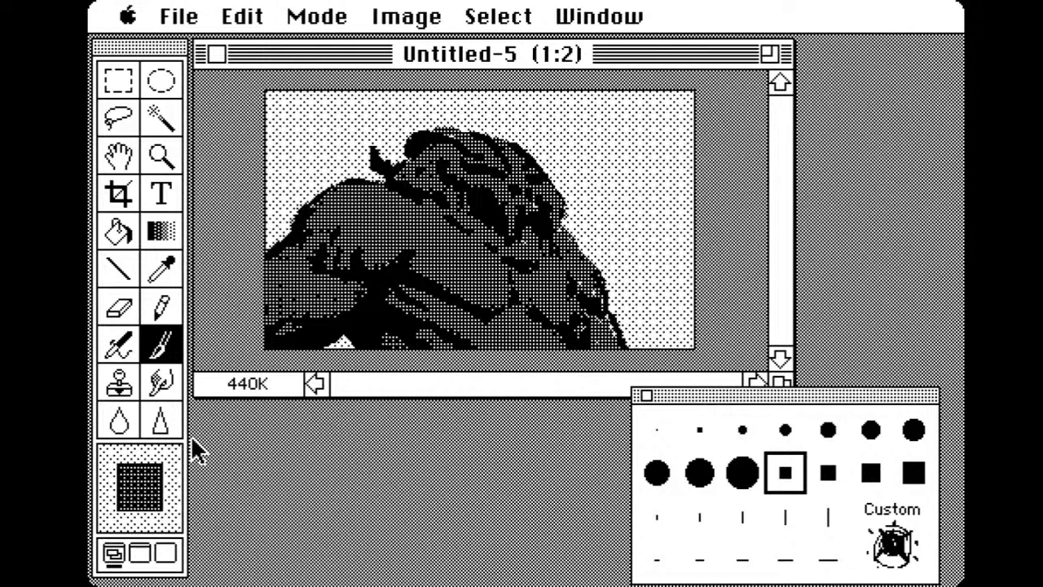
{"action": "left_click", "coordinate": [253, 14]}
{"action": "left_click", "coordinate": [261, 46]}
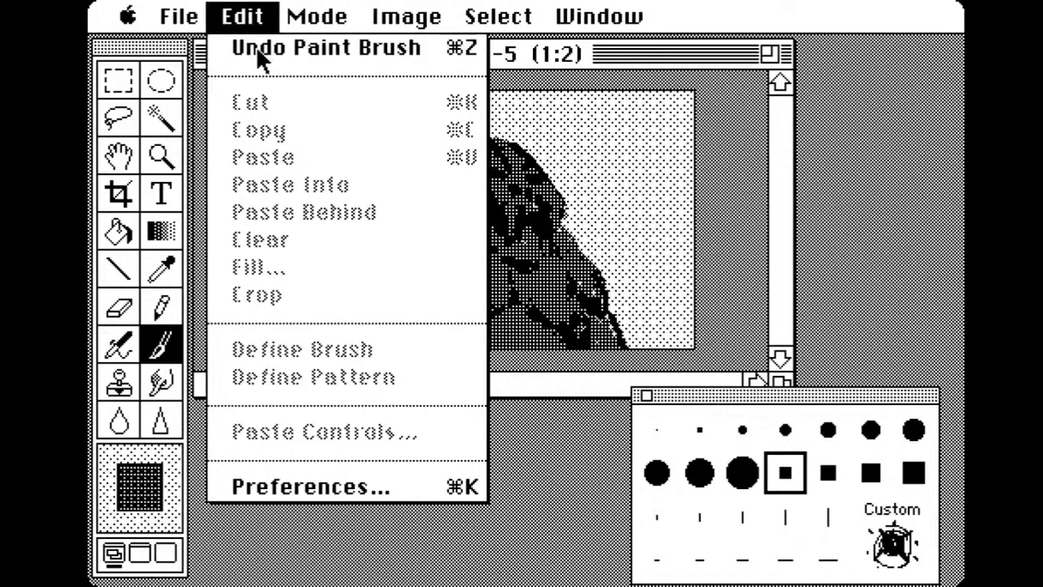
Paint the black area at the figure's base with a dark gray of 11% brightness and undo the extra stroke on the head
{"action": "left_click", "coordinate": [122, 494]}
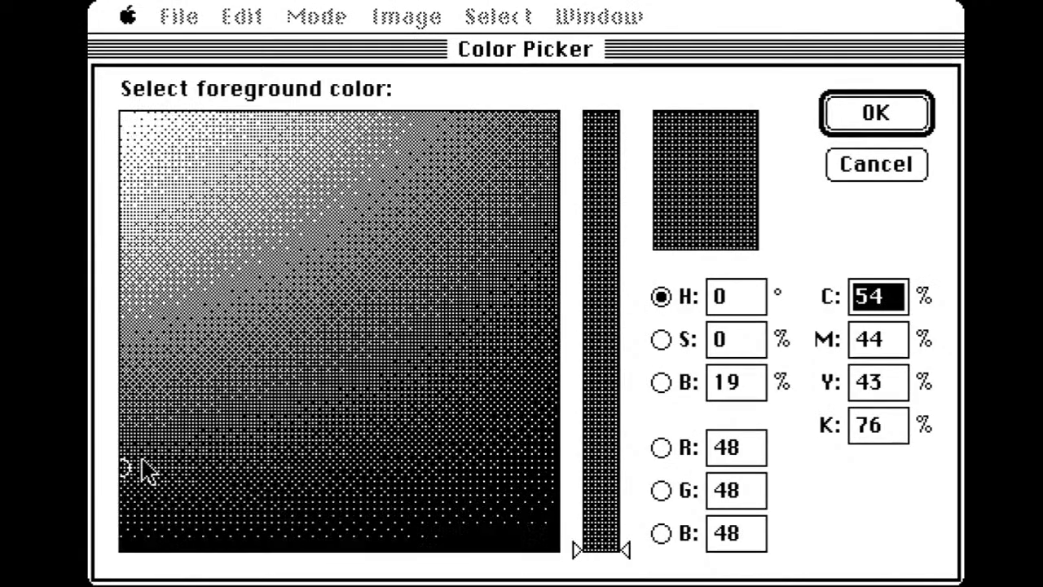
{"action": "left_click_drag", "start_coordinate": [139, 470], "coordinate": [122, 498]}
{"action": "key", "text": "Return"}
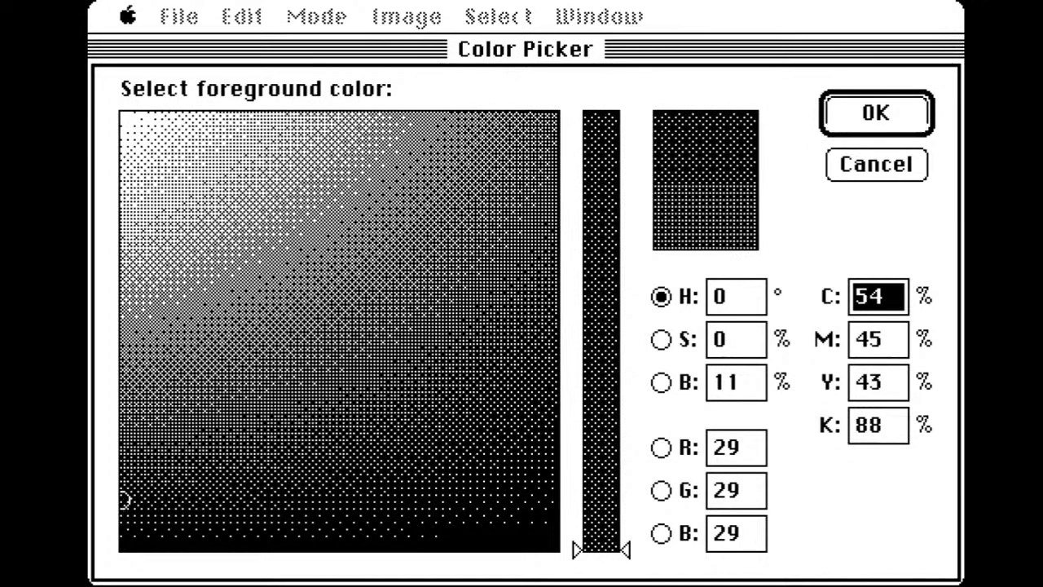
{"action": "left_click_drag", "start_coordinate": [369, 347], "coordinate": [382, 310]}
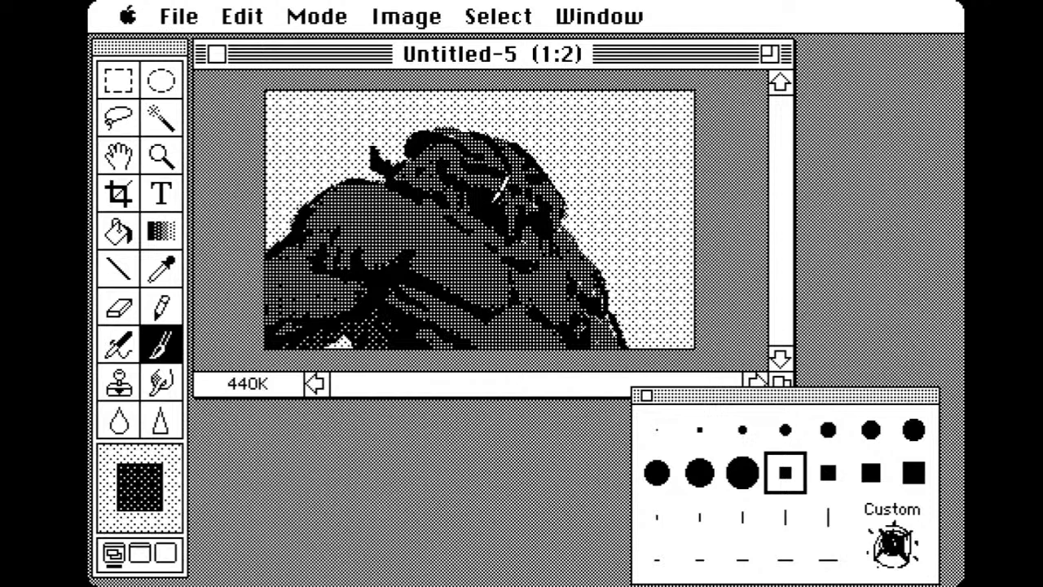
{"action": "left_click_drag", "start_coordinate": [481, 199], "coordinate": [487, 205]}
{"action": "left_click_drag", "start_coordinate": [243, 16], "coordinate": [314, 70]}
Choose a gray lighter than the sampled body tone and paint highlights on the chest, right shoulder, lower-left arm and lower body
{"action": "left_click", "coordinate": [395, 220], "text": "alt"}
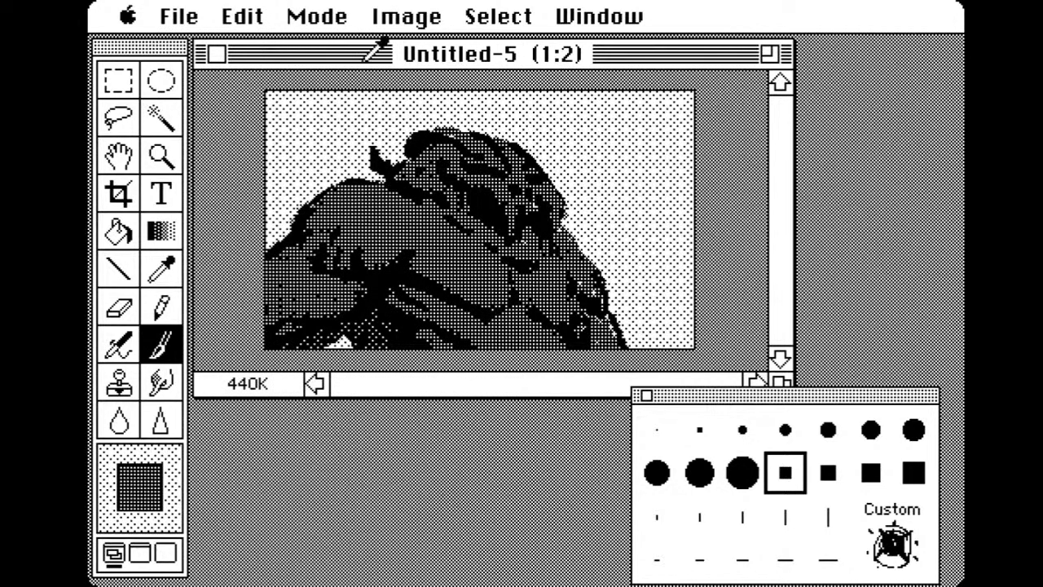
{"action": "left_click", "coordinate": [138, 487]}
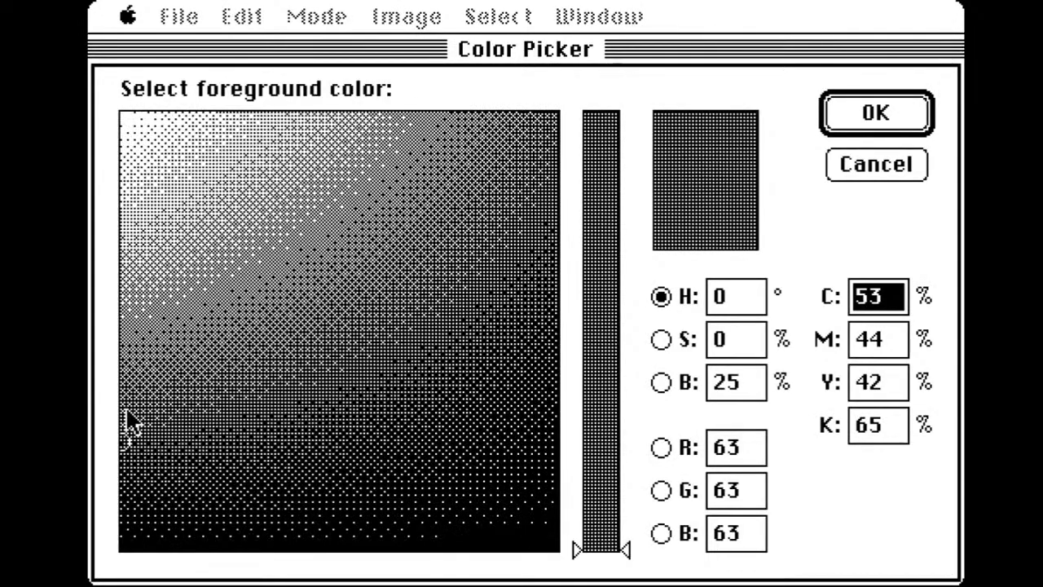
{"action": "left_click_drag", "start_coordinate": [128, 424], "coordinate": [130, 387]}
{"action": "left_click", "coordinate": [875, 114]}
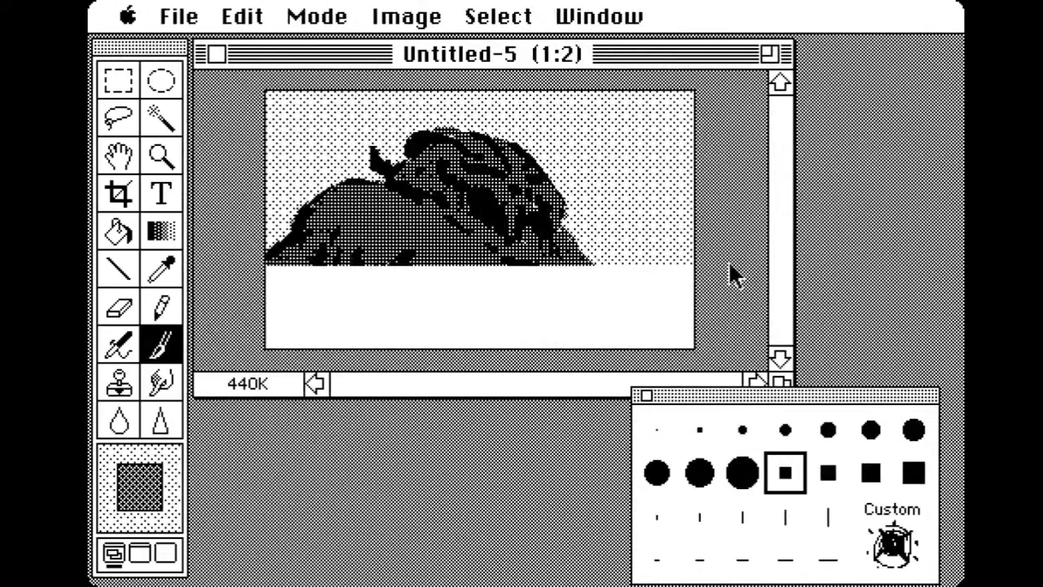
{"action": "mouse_move", "coordinate": [448, 232]}
{"action": "left_mouse_down"}
{"action": "mouse_move", "coordinate": [501, 245]}
{"action": "mouse_move", "coordinate": [450, 218]}
{"action": "mouse_move", "coordinate": [476, 246]}
{"action": "mouse_move", "coordinate": [443, 231]}
{"action": "mouse_move", "coordinate": [444, 210]}
{"action": "mouse_move", "coordinate": [425, 198]}
{"action": "mouse_move", "coordinate": [507, 257]}
{"action": "left_mouse_up"}
{"action": "mouse_move", "coordinate": [528, 301]}
{"action": "left_mouse_down"}
{"action": "mouse_move", "coordinate": [537, 311]}
{"action": "mouse_move", "coordinate": [506, 318]}
{"action": "mouse_move", "coordinate": [486, 308]}
{"action": "left_mouse_up"}
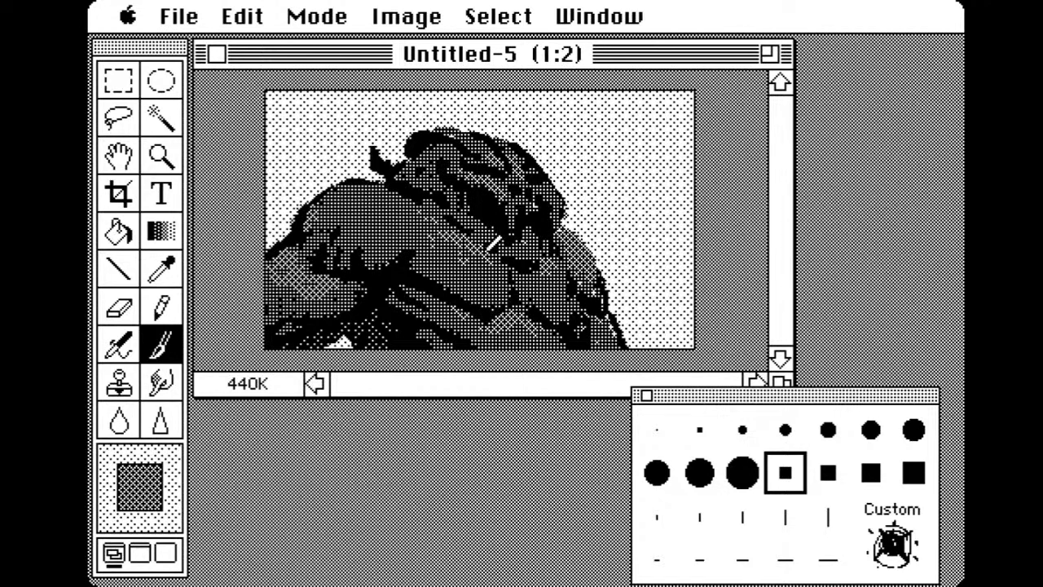
Paint a mound in sampled dark gray in the image's lower-right corner and connect it to the figure with thin strokes
{"action": "left_click", "coordinate": [484, 235], "text": "alt"}
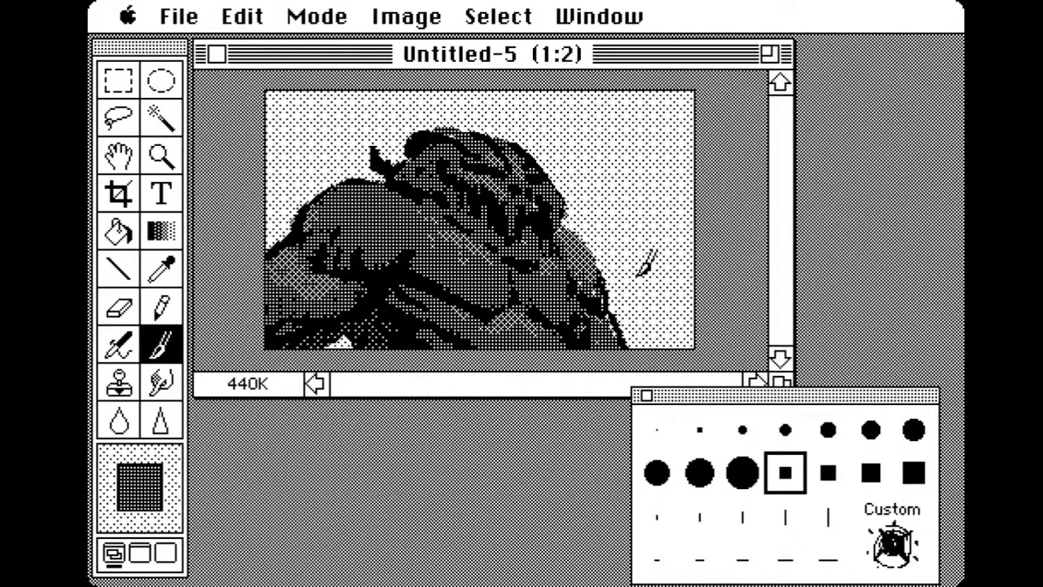
{"action": "mouse_move", "coordinate": [613, 328]}
{"action": "left_mouse_down"}
{"action": "mouse_move", "coordinate": [700, 288]}
{"action": "mouse_move", "coordinate": [714, 295]}
{"action": "mouse_move", "coordinate": [688, 331]}
{"action": "mouse_move", "coordinate": [664, 321]}
{"action": "left_mouse_up"}
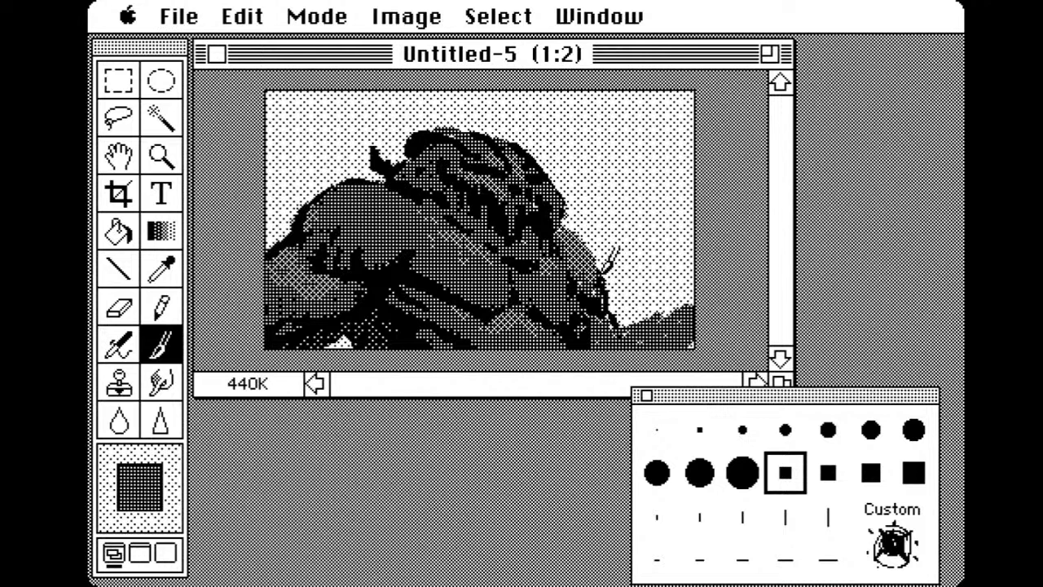
{"action": "mouse_move", "coordinate": [611, 261]}
{"action": "left_mouse_down"}
{"action": "mouse_move", "coordinate": [647, 282]}
{"action": "mouse_move", "coordinate": [614, 266]}
{"action": "mouse_move", "coordinate": [667, 312]}
{"action": "left_mouse_up"}
Extend dark gray strokes from the left shoulder to the image's left edge and add sampled black touches beneath them
{"action": "mouse_move", "coordinate": [277, 257]}
{"action": "left_mouse_down"}
{"action": "mouse_move", "coordinate": [328, 204]}
{"action": "mouse_move", "coordinate": [286, 204]}
{"action": "mouse_move", "coordinate": [321, 208]}
{"action": "mouse_move", "coordinate": [284, 220]}
{"action": "mouse_move", "coordinate": [314, 208]}
{"action": "left_mouse_up"}
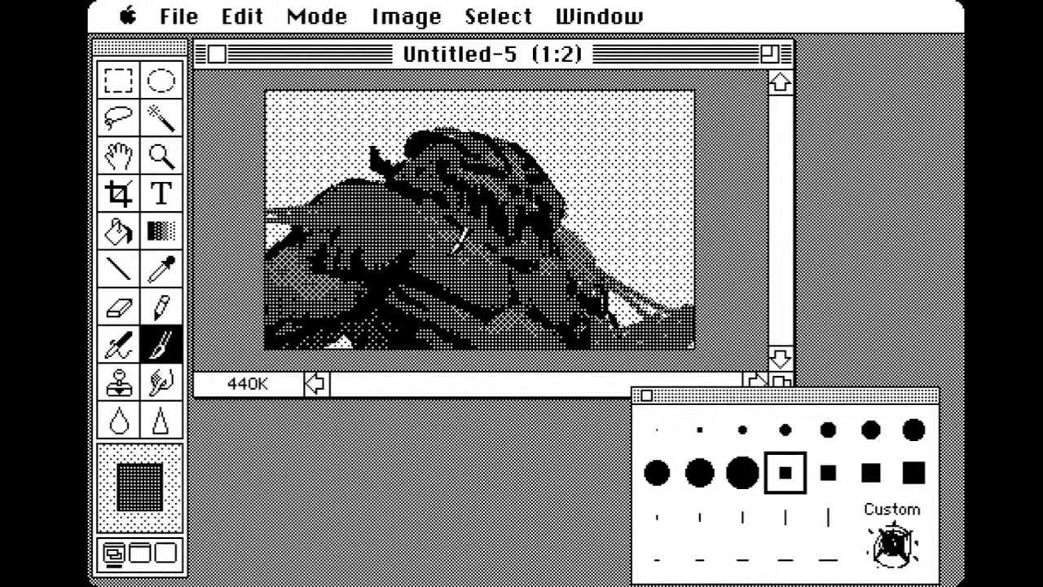
{"action": "left_click", "coordinate": [386, 266], "text": "alt"}
{"action": "mouse_move", "coordinate": [312, 205]}
{"action": "left_mouse_down"}
{"action": "mouse_move", "coordinate": [334, 213]}
{"action": "mouse_move", "coordinate": [290, 222]}
{"action": "left_mouse_up"}
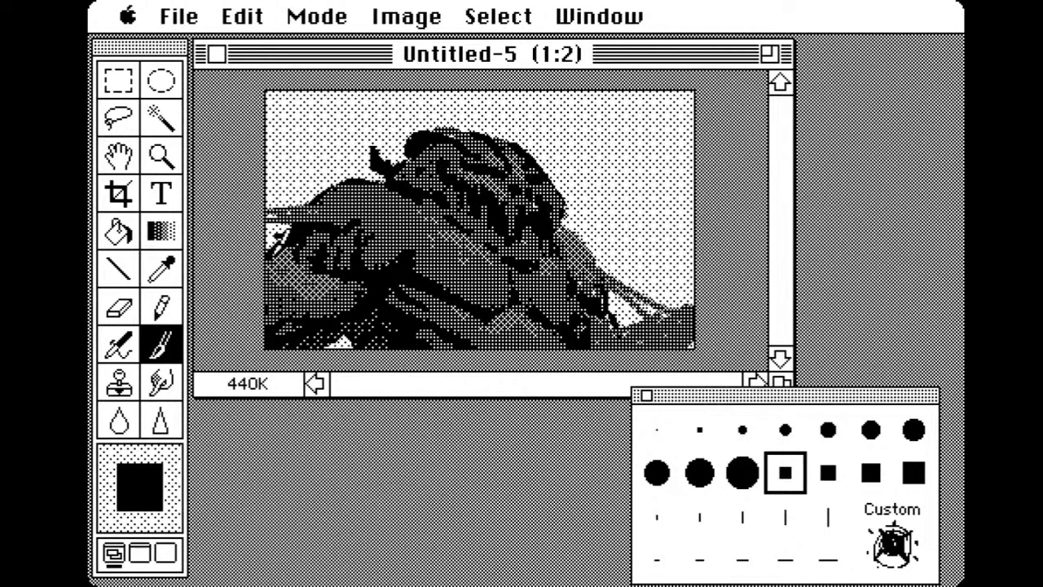
Touch up the black marks at the figure's far-left edge with a sampled medium gray
{"action": "left_click", "coordinate": [289, 251], "text": "alt"}
{"action": "mouse_move", "coordinate": [290, 253]}
{"action": "left_mouse_down"}
{"action": "mouse_move", "coordinate": [282, 260]}
{"action": "mouse_move", "coordinate": [283, 248]}
{"action": "left_mouse_up"}
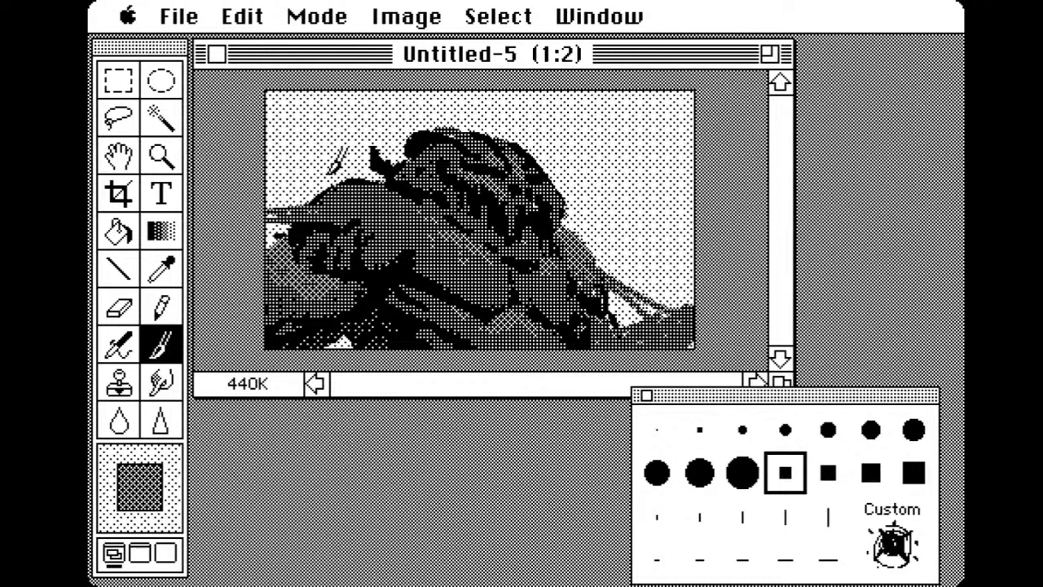
Set the foreground color to white and try thin small-round-brush strokes along the left shoulder, undoing the last one
{"action": "left_click", "coordinate": [336, 168], "text": "alt"}
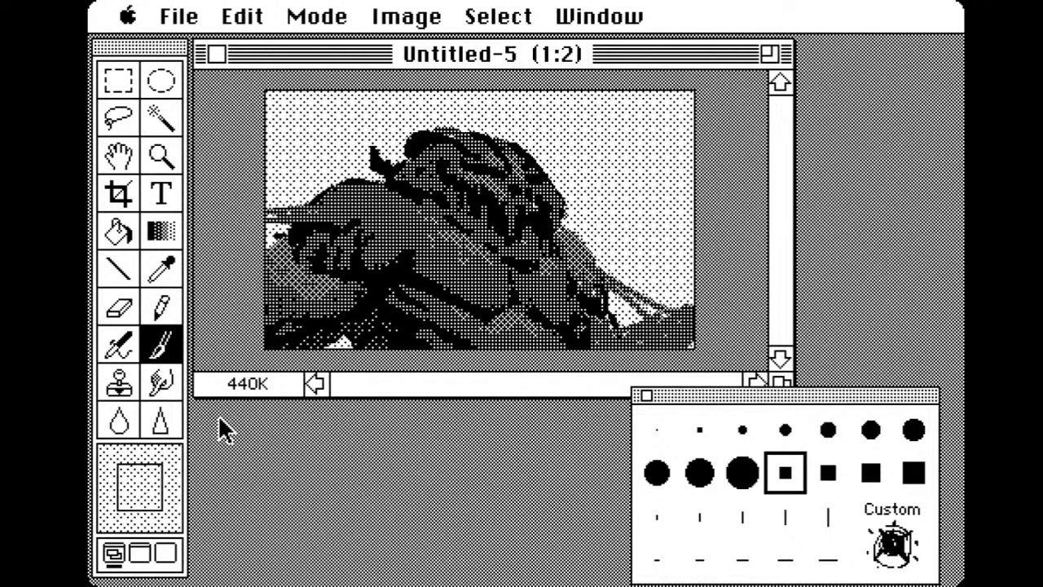
{"action": "left_click", "coordinate": [137, 487]}
{"action": "left_click_drag", "start_coordinate": [198, 163], "coordinate": [136, 107]}
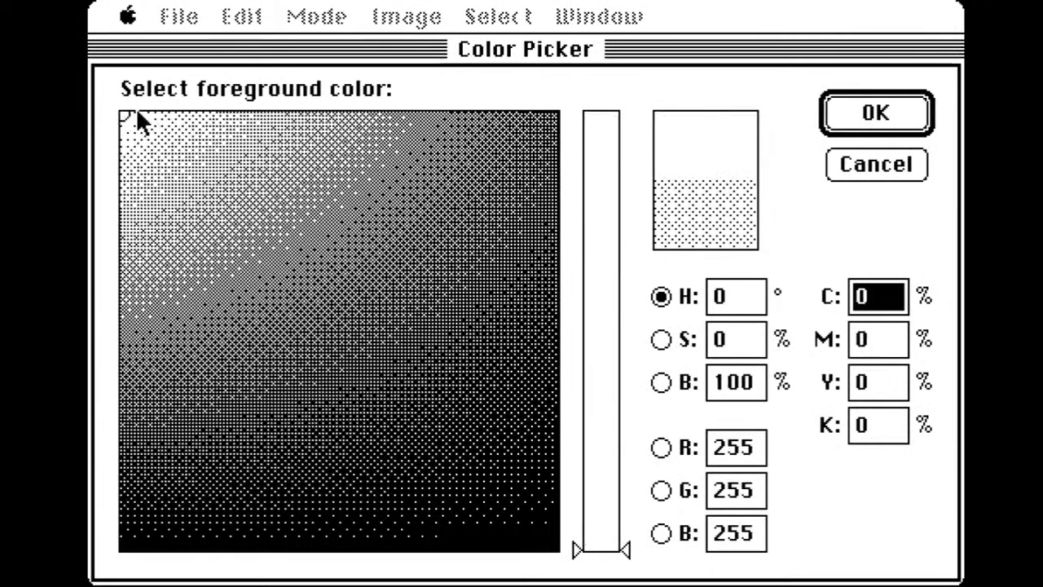
{"action": "left_click", "coordinate": [831, 123]}
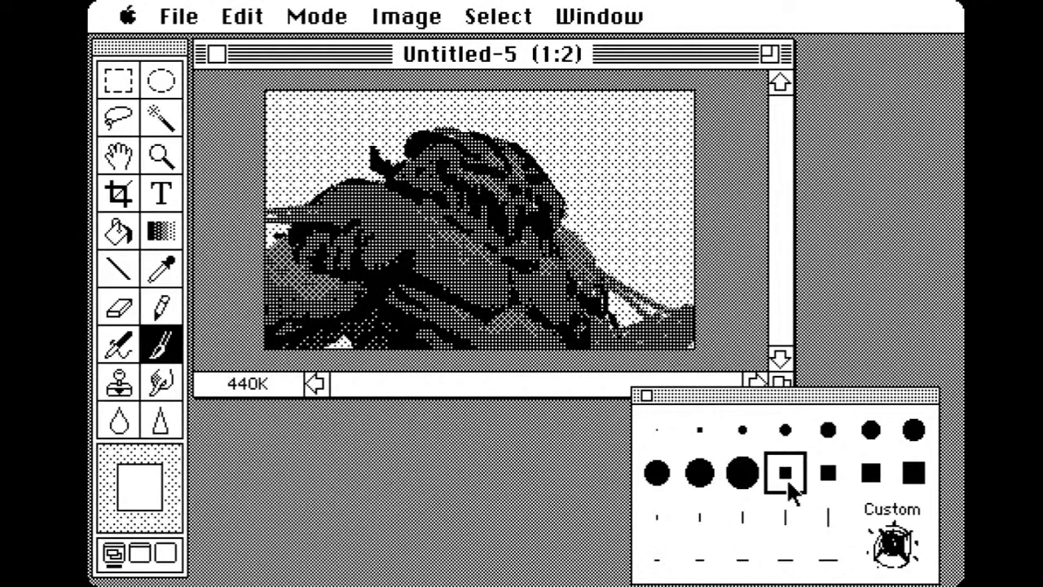
{"action": "left_click", "coordinate": [699, 430]}
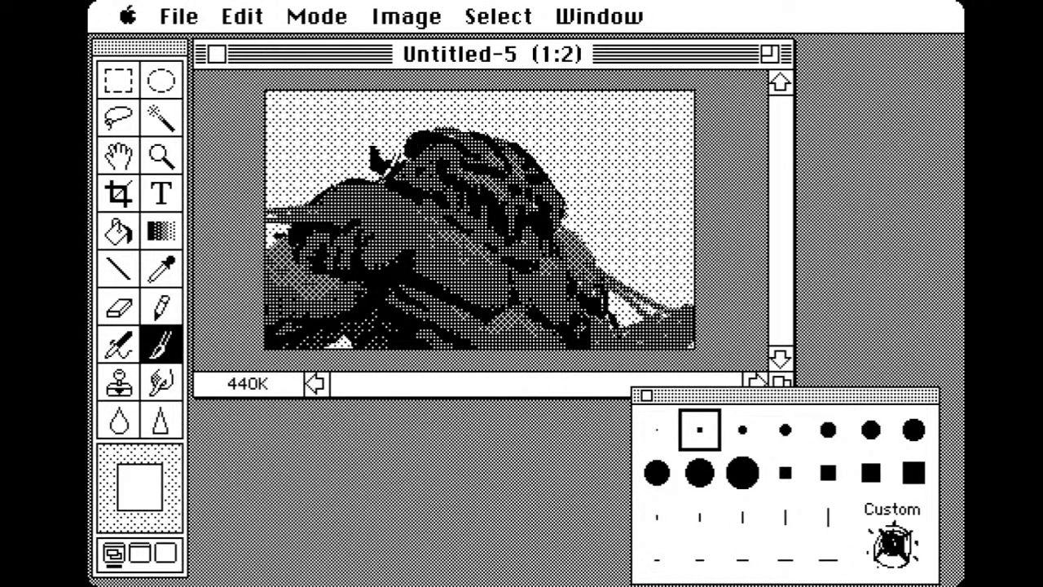
{"action": "mouse_move", "coordinate": [397, 161]}
{"action": "left_mouse_down"}
{"action": "mouse_move", "coordinate": [334, 203]}
{"action": "mouse_move", "coordinate": [310, 195]}
{"action": "mouse_move", "coordinate": [342, 185]}
{"action": "left_mouse_up"}
{"action": "key", "text": "super+z"}
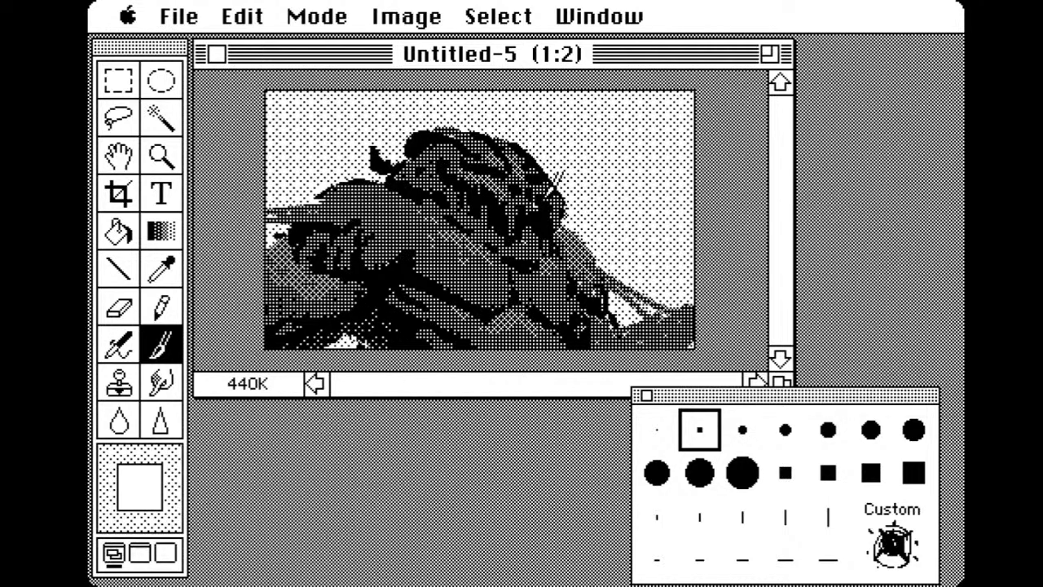
Try to save the image as nyehehehe in Photoshop format in the Adobe Photoshop 1.0 folder
{"action": "left_click_drag", "start_coordinate": [149, 23], "coordinate": [213, 212]}
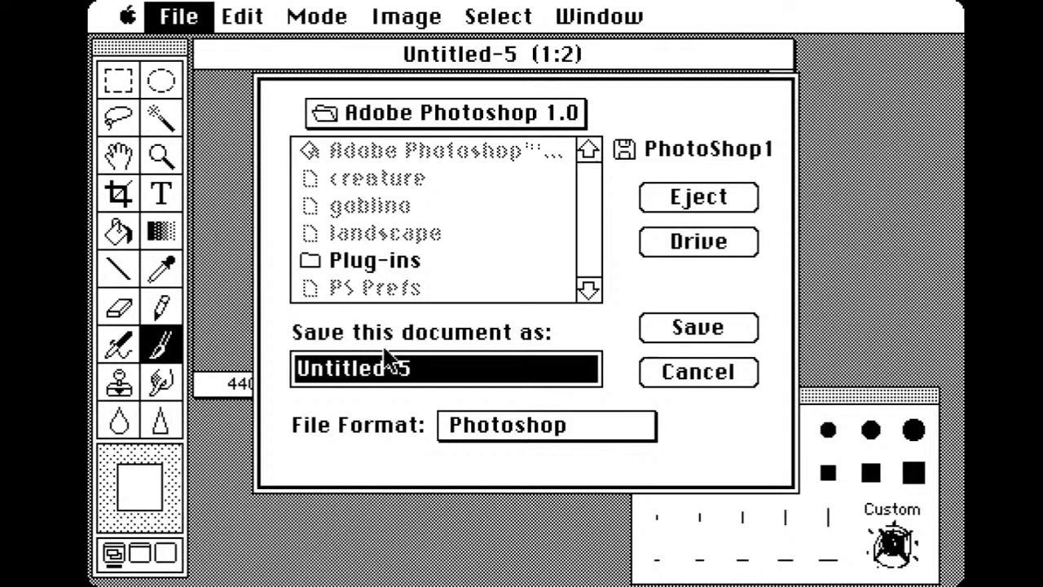
{"action": "type", "text": "nyehehehe"}
{"action": "key", "text": "Return"}
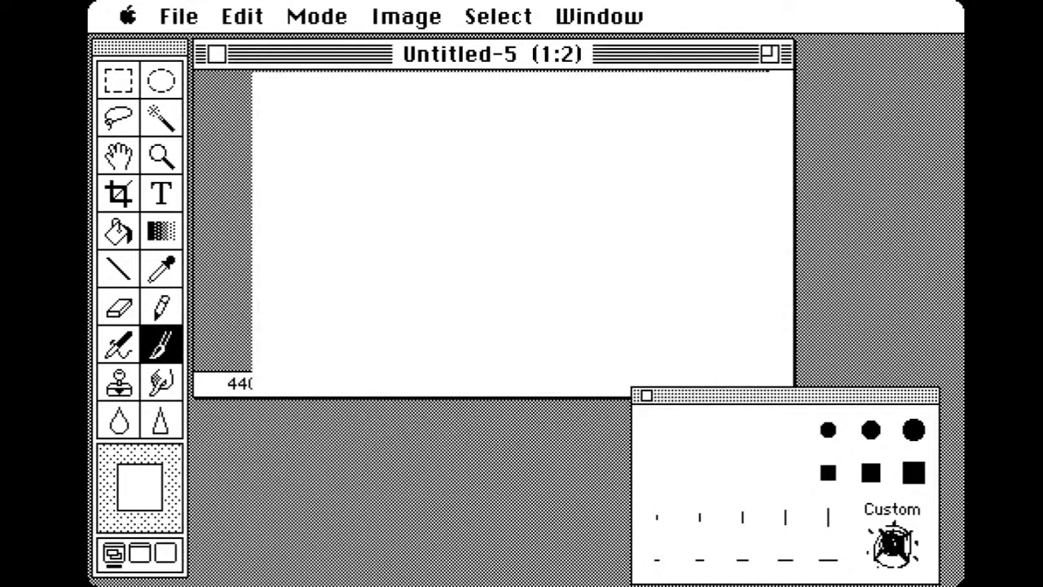
{"action": "key", "text": "Return"}
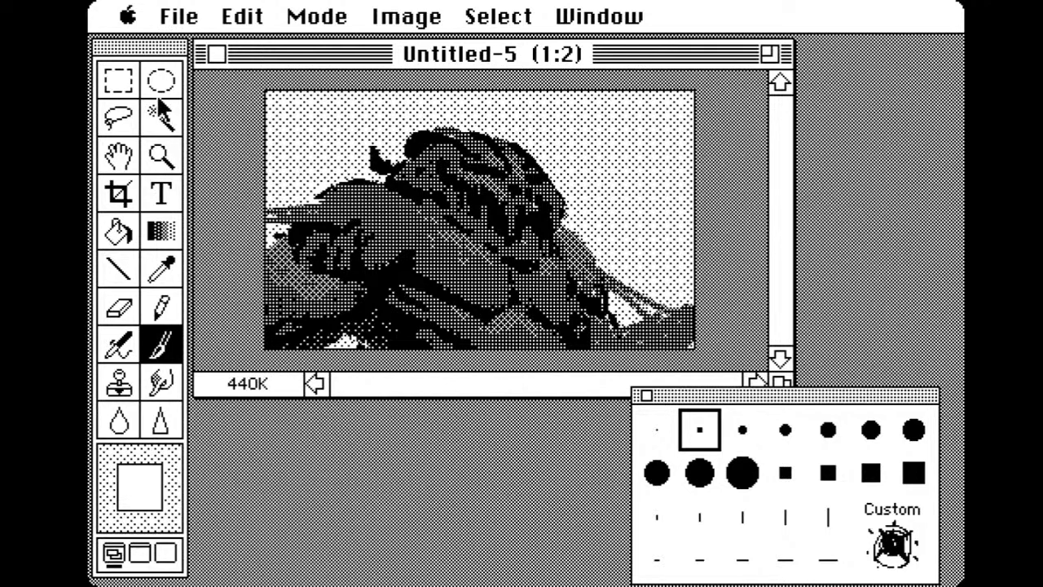
Examine the painting at 1:1 and 1:8 magnification and return to the 1:2 view
{"action": "left_click", "coordinate": [166, 157]}
{"action": "left_click", "coordinate": [455, 225]}
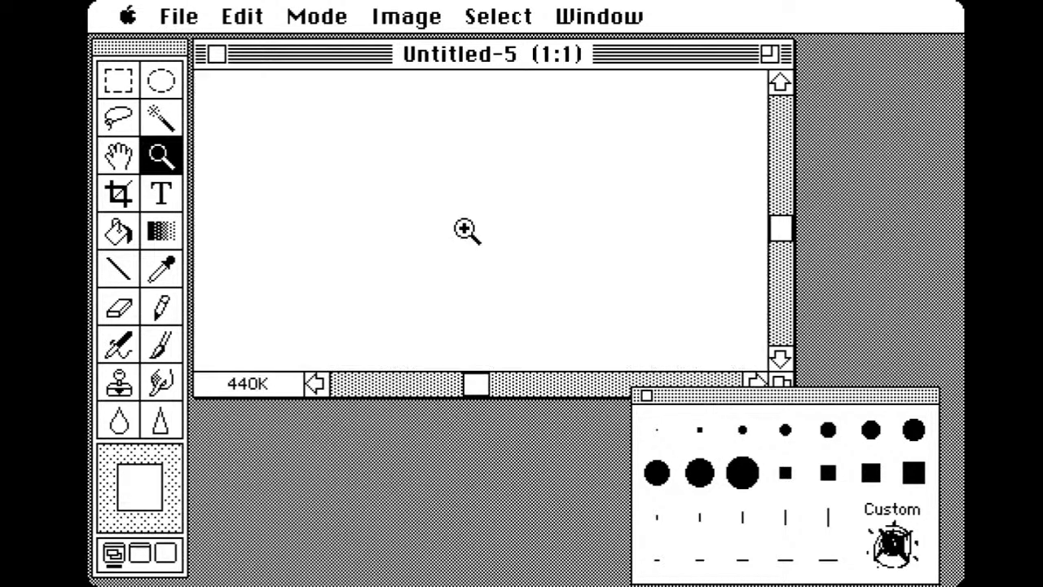
{"action": "left_click_drag", "start_coordinate": [785, 239], "coordinate": [782, 219]}
{"action": "left_click", "coordinate": [551, 230], "text": "alt"}
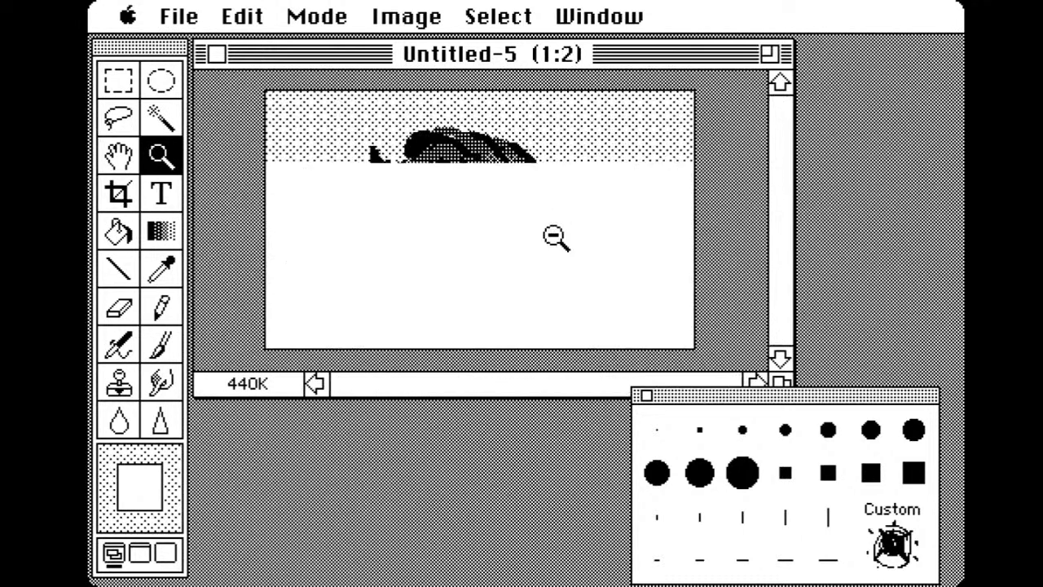
{"action": "left_click", "coordinate": [552, 234], "text": "alt"}
{"action": "left_click", "coordinate": [544, 243], "text": "alt"}
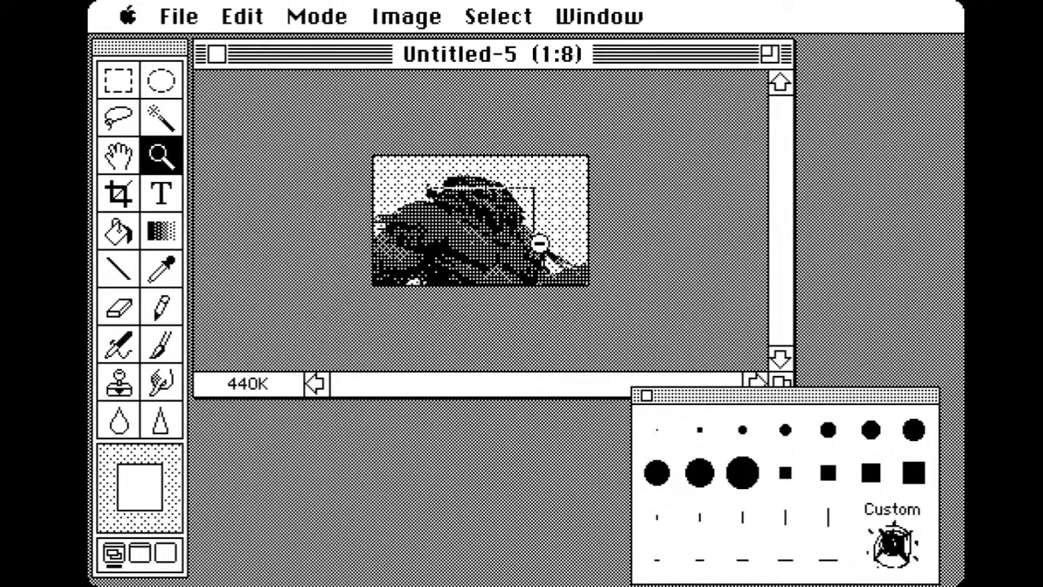
{"action": "left_click", "coordinate": [510, 237]}
{"action": "left_click", "coordinate": [512, 237]}
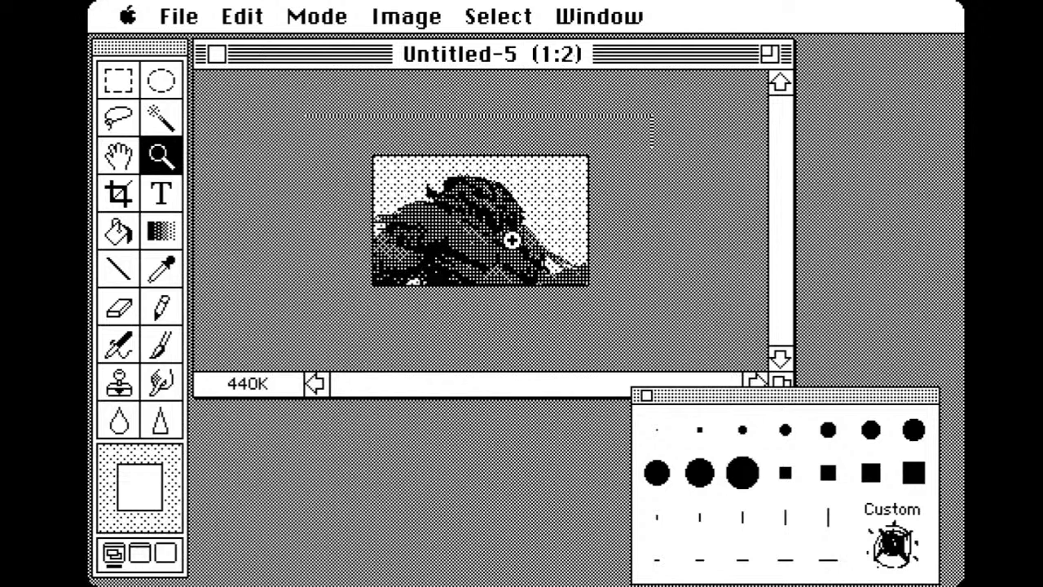
Try to save the image as Untitled-5 in the Desktop Folder of the PhotoShop1 disk
{"action": "left_click_drag", "start_coordinate": [174, 18], "coordinate": [259, 210]}
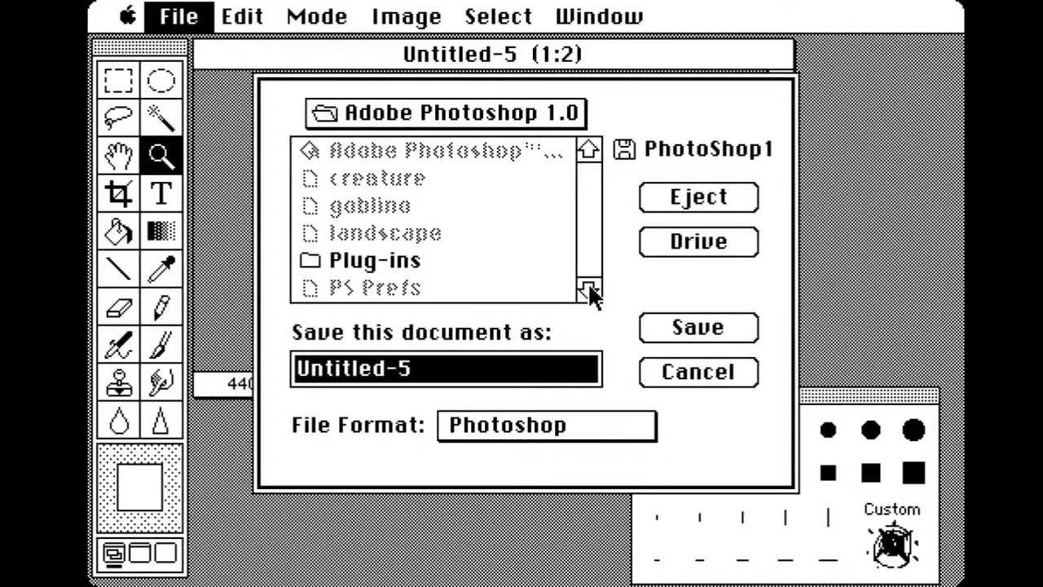
{"action": "left_click", "coordinate": [622, 151]}
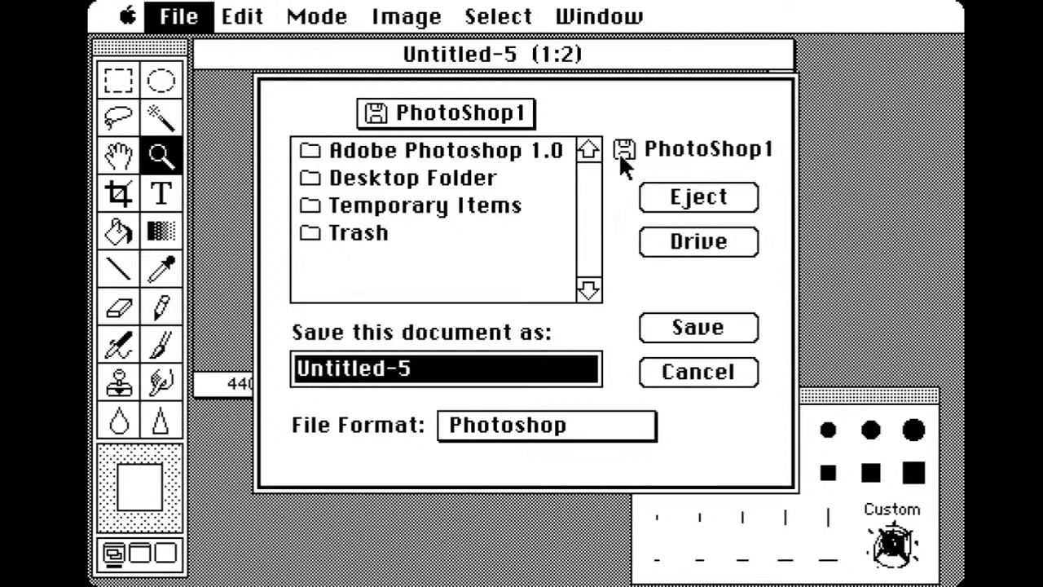
{"action": "left_click", "coordinate": [482, 179]}
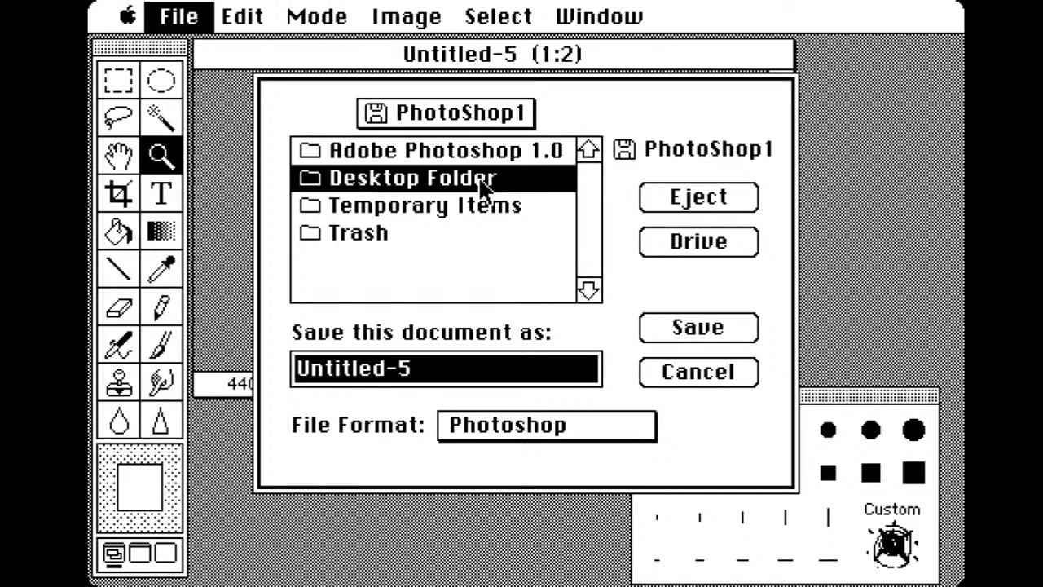
{"action": "left_click", "coordinate": [680, 323]}
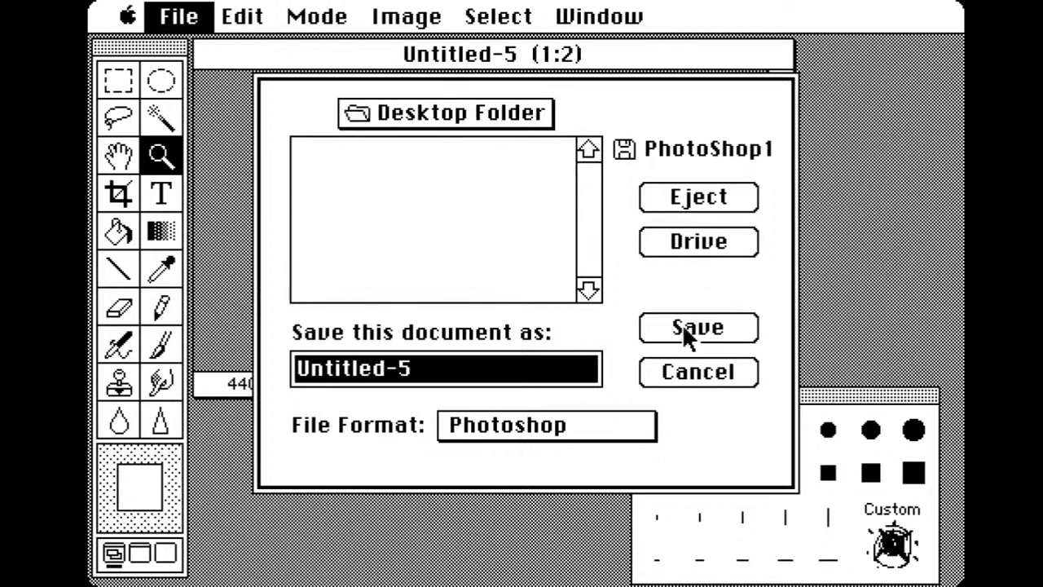
{"action": "left_click", "coordinate": [687, 330]}
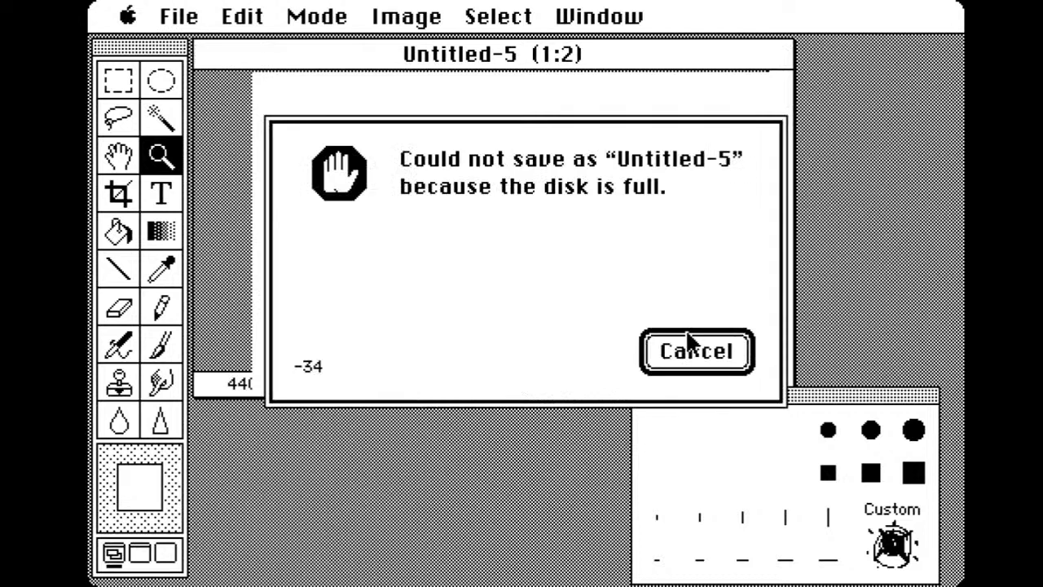
{"action": "left_click", "coordinate": [690, 356]}
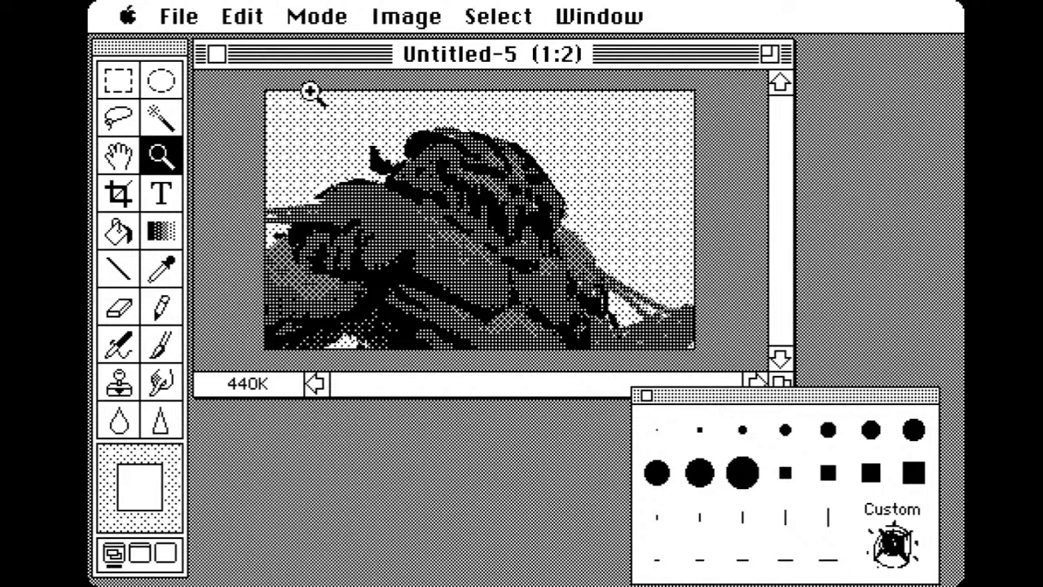
Shift the image window and the brush palette slightly down and to the right
{"action": "left_click_drag", "start_coordinate": [306, 50], "coordinate": [325, 62]}
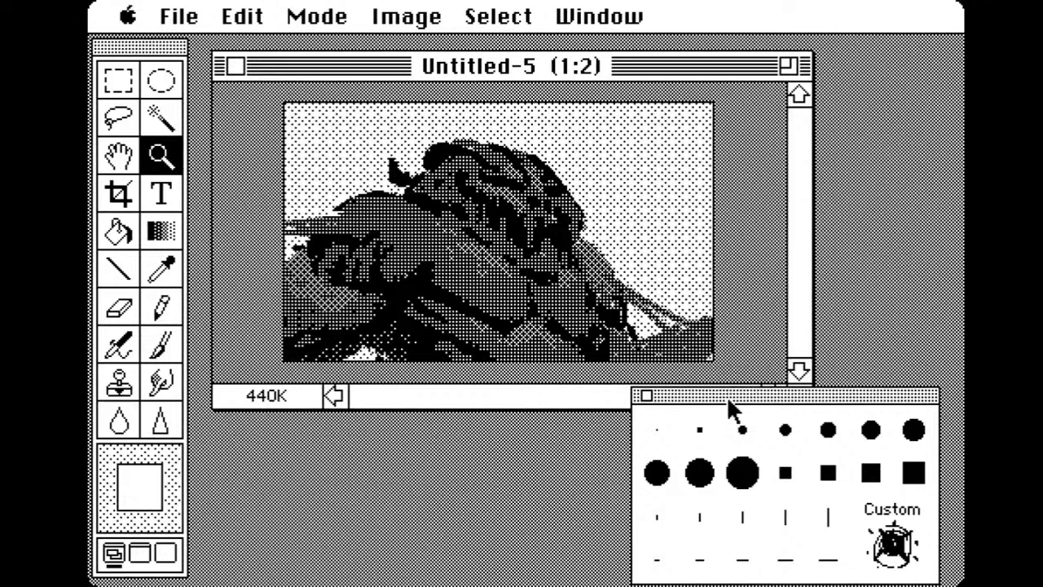
{"action": "left_click_drag", "start_coordinate": [726, 395], "coordinate": [730, 401]}
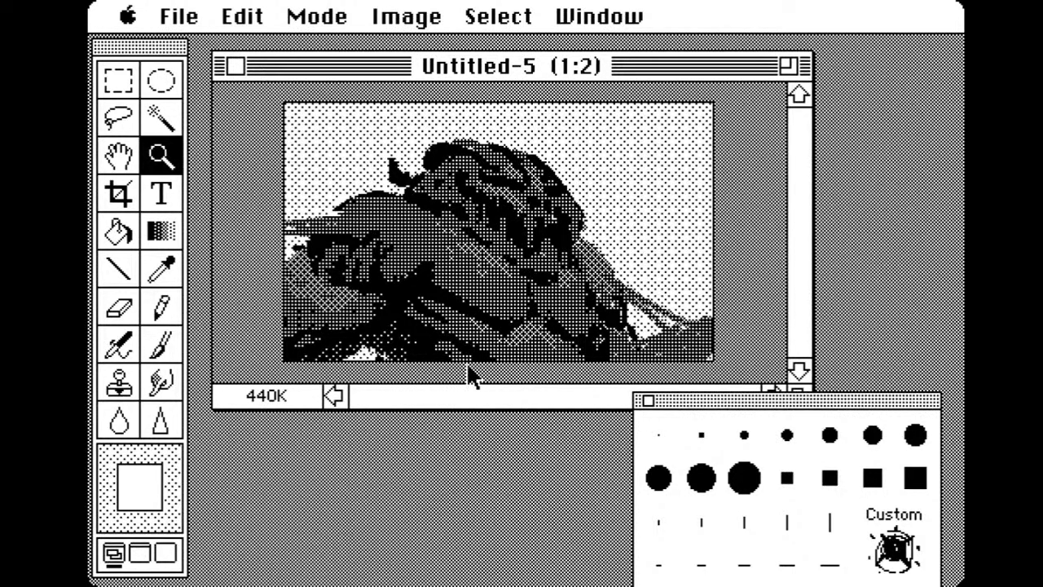
Cover the whole image with a near-vertical gradient from a sampled dark gray to the light background color near the lower edge
{"action": "left_click", "coordinate": [173, 240]}
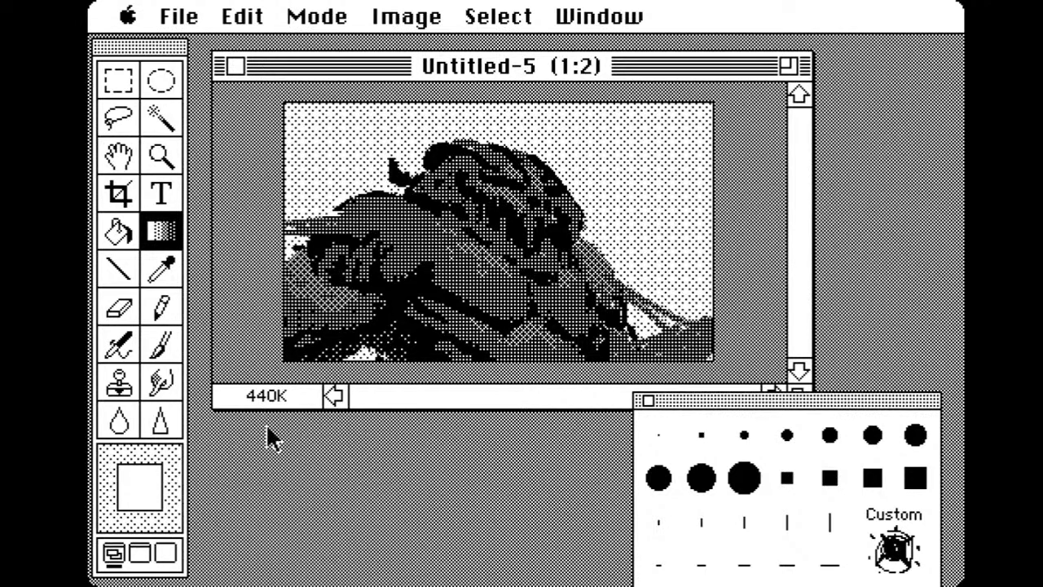
{"action": "left_click", "coordinate": [411, 222], "text": "alt"}
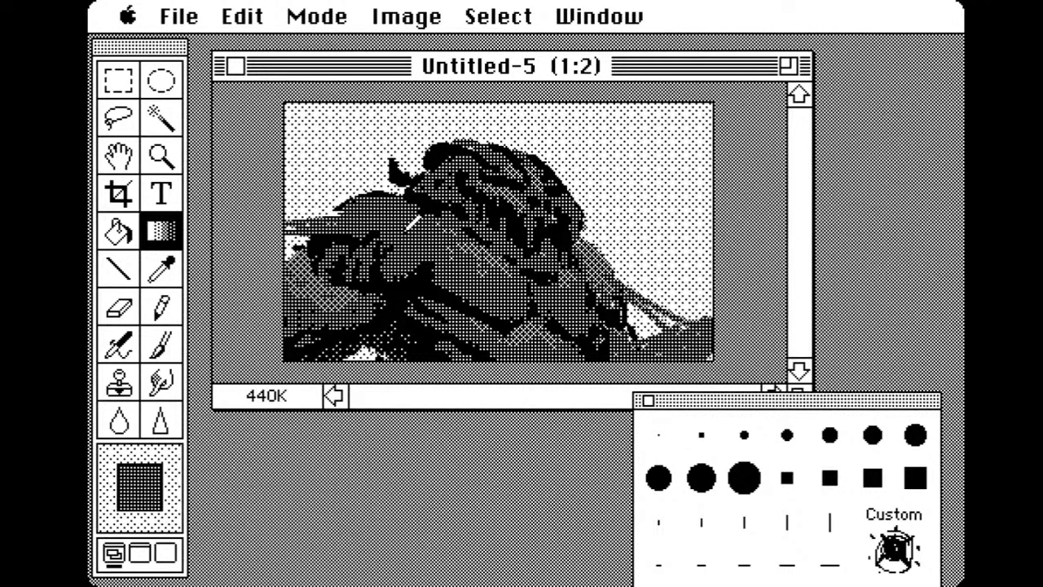
{"action": "left_click_drag", "start_coordinate": [471, 287], "coordinate": [478, 384]}
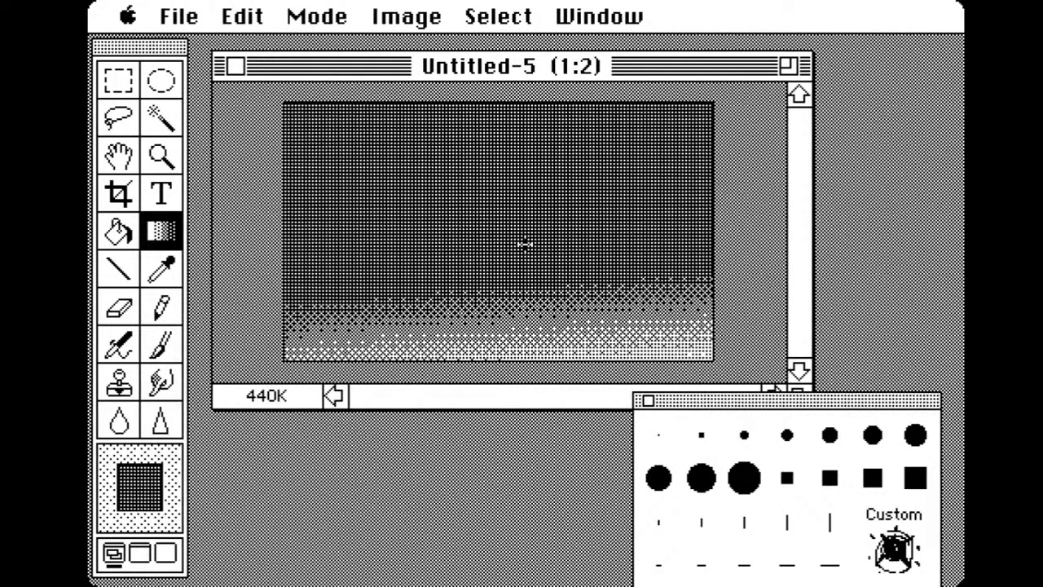
Sketch a peaked mountain outline in a sampled medium gray and lasso a jagged mountain-shaped selection around it
{"action": "left_click", "coordinate": [163, 343]}
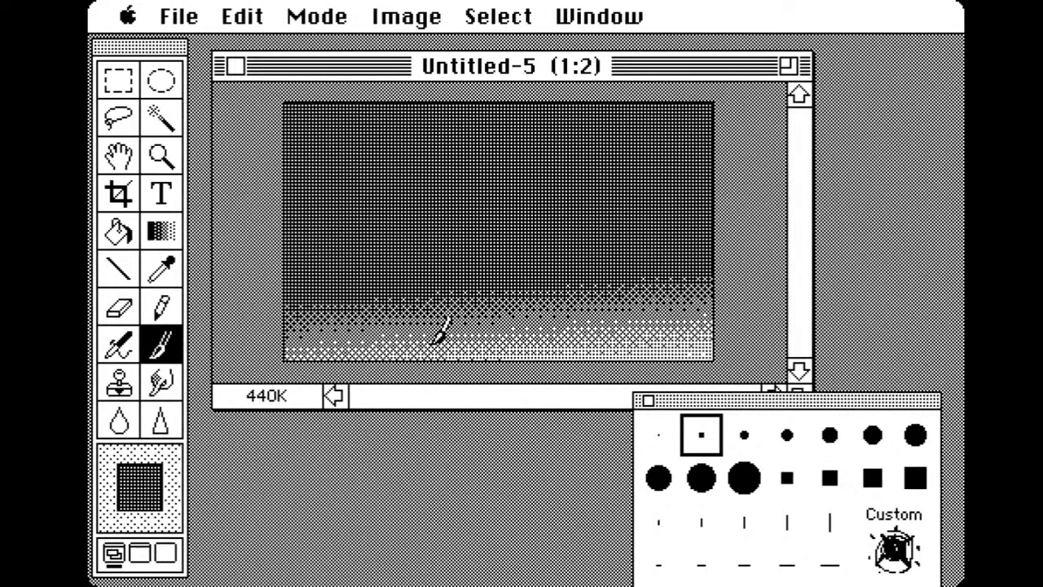
{"action": "left_click", "coordinate": [469, 314], "text": "alt"}
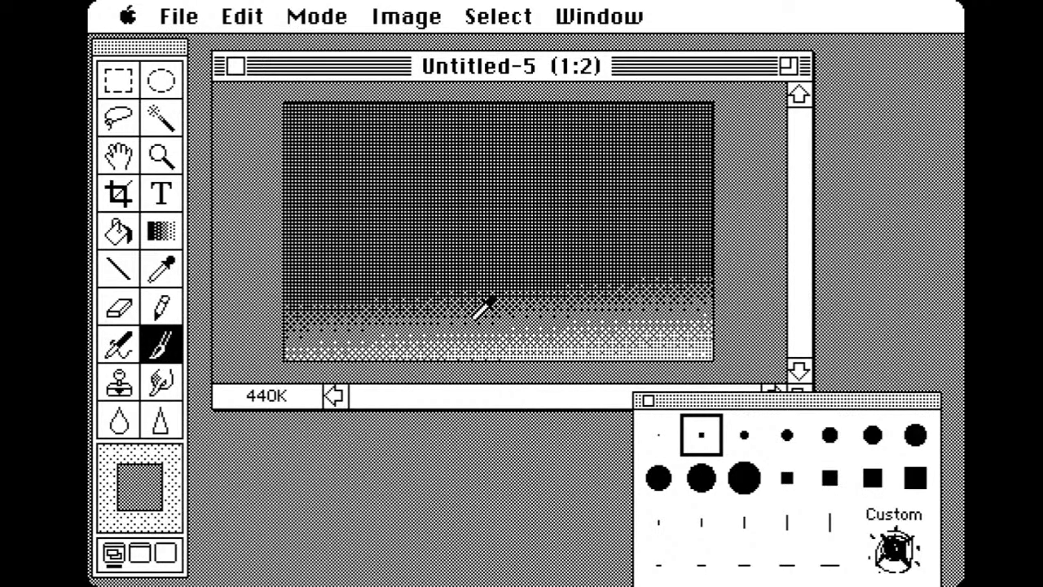
{"action": "mouse_move", "coordinate": [341, 298]}
{"action": "left_mouse_down"}
{"action": "mouse_move", "coordinate": [398, 129]}
{"action": "mouse_move", "coordinate": [503, 284]}
{"action": "left_mouse_up"}
{"action": "left_click", "coordinate": [122, 122]}
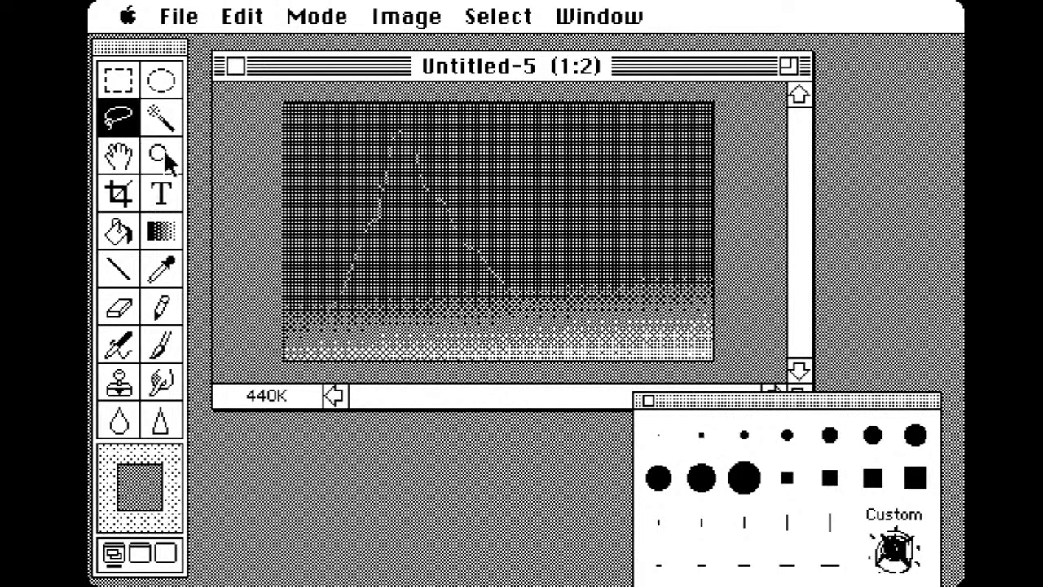
{"action": "mouse_move", "coordinate": [320, 324]}
{"action": "left_mouse_down"}
{"action": "mouse_move", "coordinate": [404, 127]}
{"action": "mouse_move", "coordinate": [477, 203]}
{"action": "mouse_move", "coordinate": [489, 244]}
{"action": "mouse_move", "coordinate": [512, 268]}
{"action": "mouse_move", "coordinate": [594, 302]}
{"action": "mouse_move", "coordinate": [509, 335]}
{"action": "left_mouse_up"}
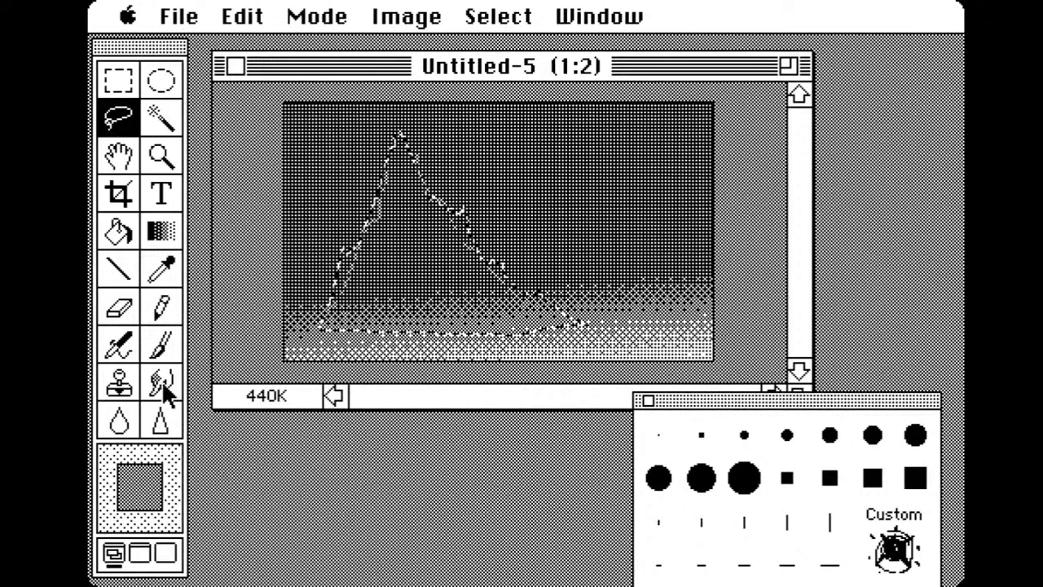
Fill the mountain selection with a vertical gradient from medium gray to light that fades only near its base, and deselect it
{"action": "left_click", "coordinate": [161, 232]}
{"action": "left_click_drag", "start_coordinate": [413, 220], "coordinate": [415, 330]}
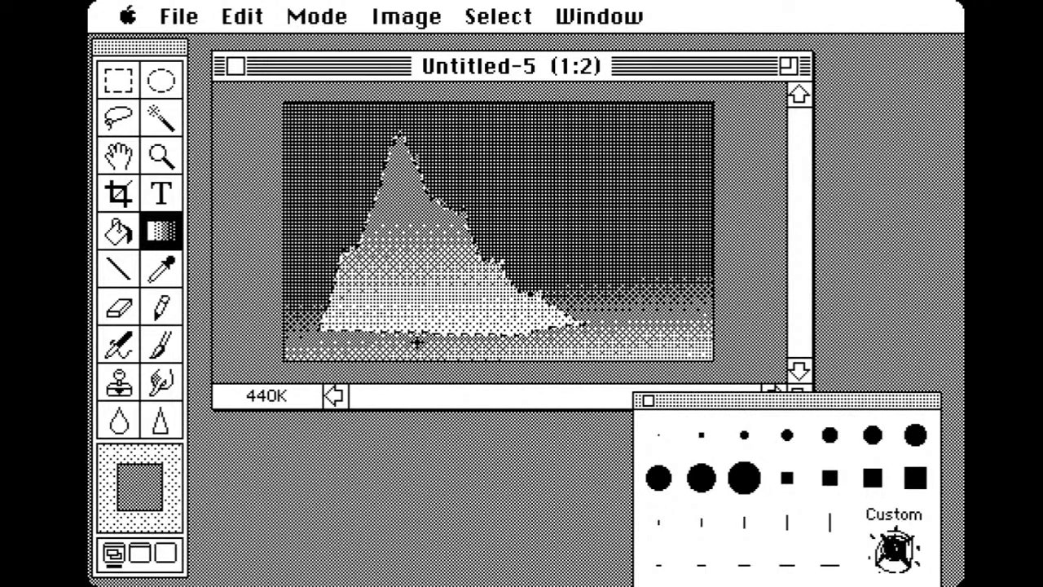
{"action": "left_click_drag", "start_coordinate": [417, 293], "coordinate": [416, 350]}
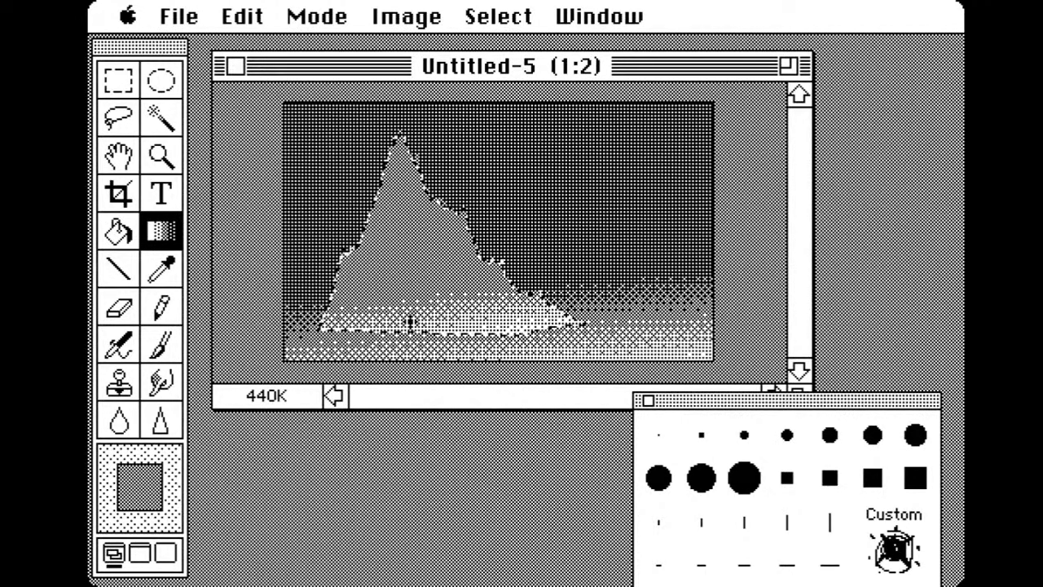
{"action": "left_click", "coordinate": [505, 18]}
{"action": "left_click", "coordinate": [520, 82]}
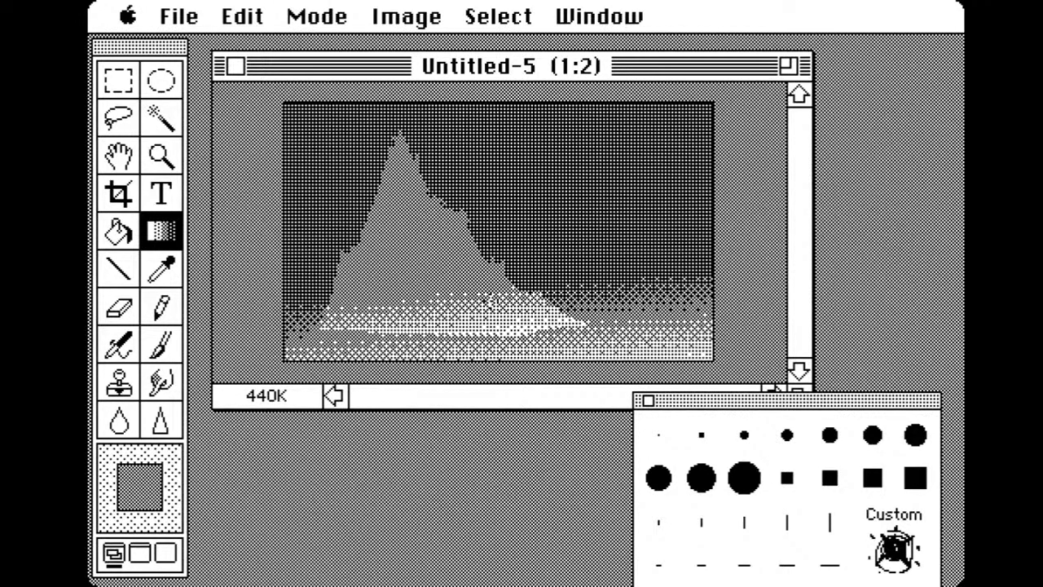
Paint thin cloud streaks on both sides of the mountain and across its slopes, using the longest horizontal-line brush and light gray sampled from its base
{"action": "left_click", "coordinate": [121, 122]}
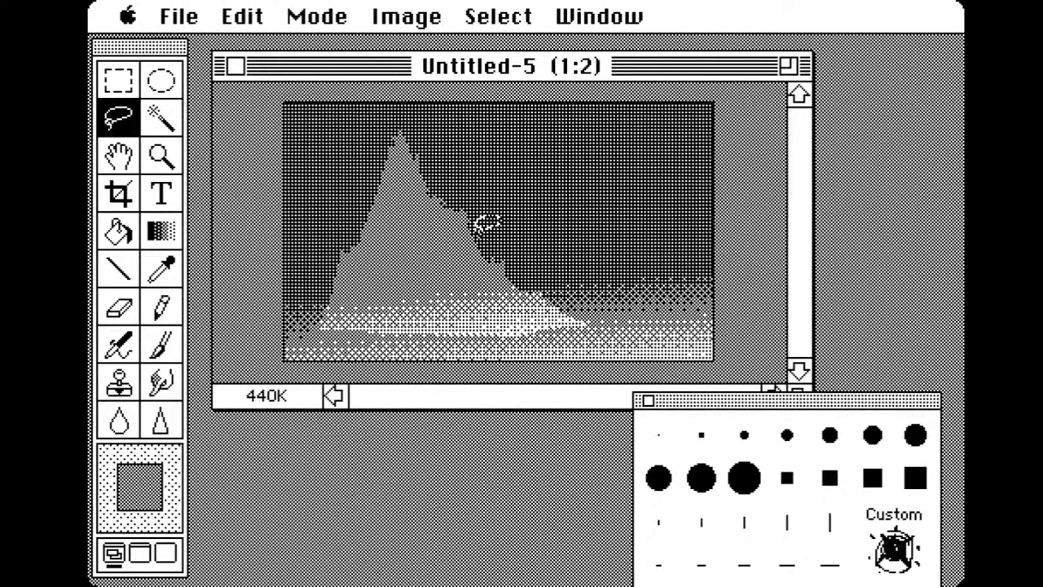
{"action": "left_click", "coordinate": [161, 344]}
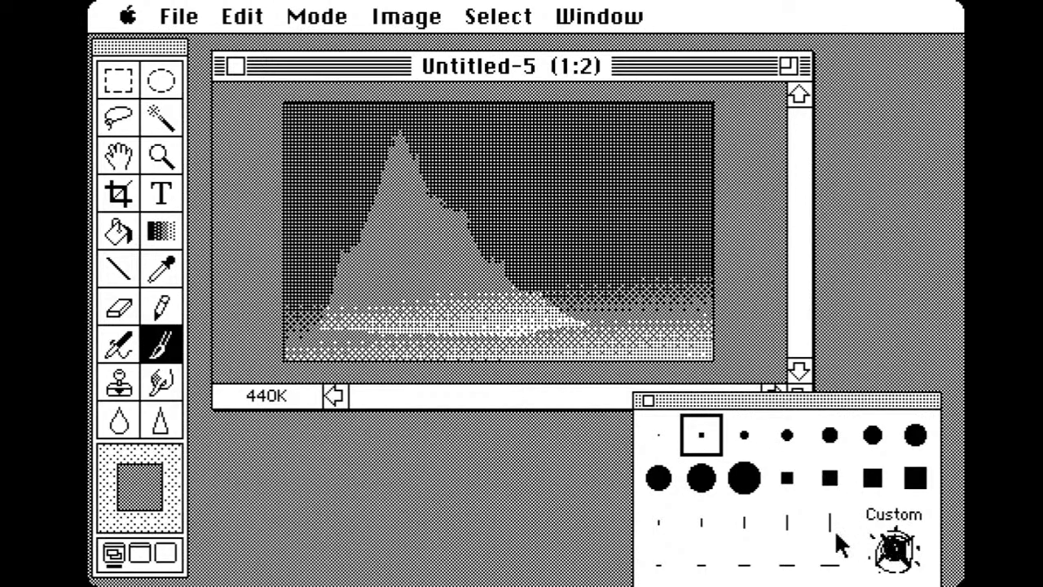
{"action": "left_click", "coordinate": [828, 560]}
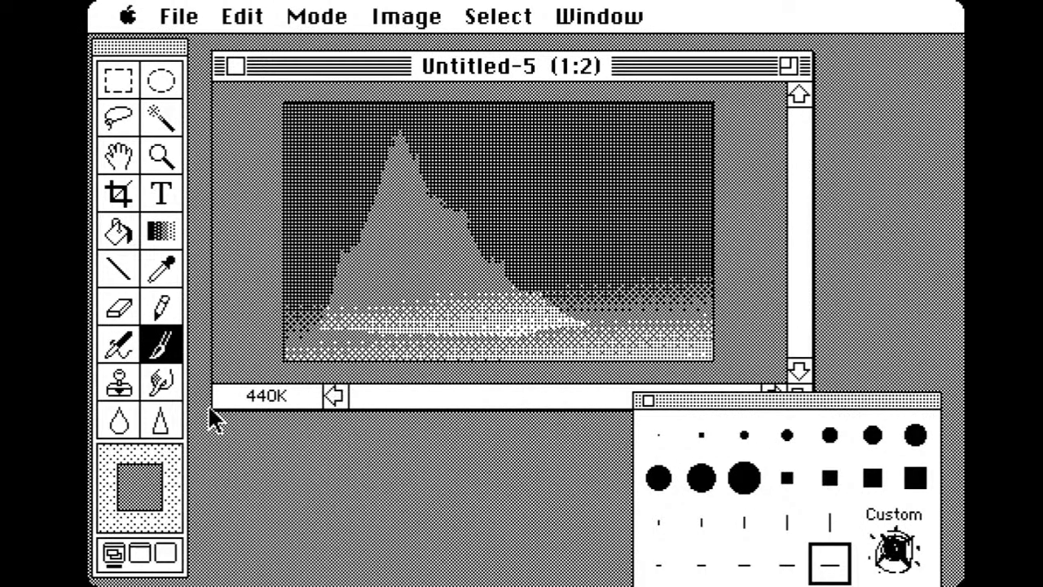
{"action": "left_click", "coordinate": [483, 328], "text": "alt"}
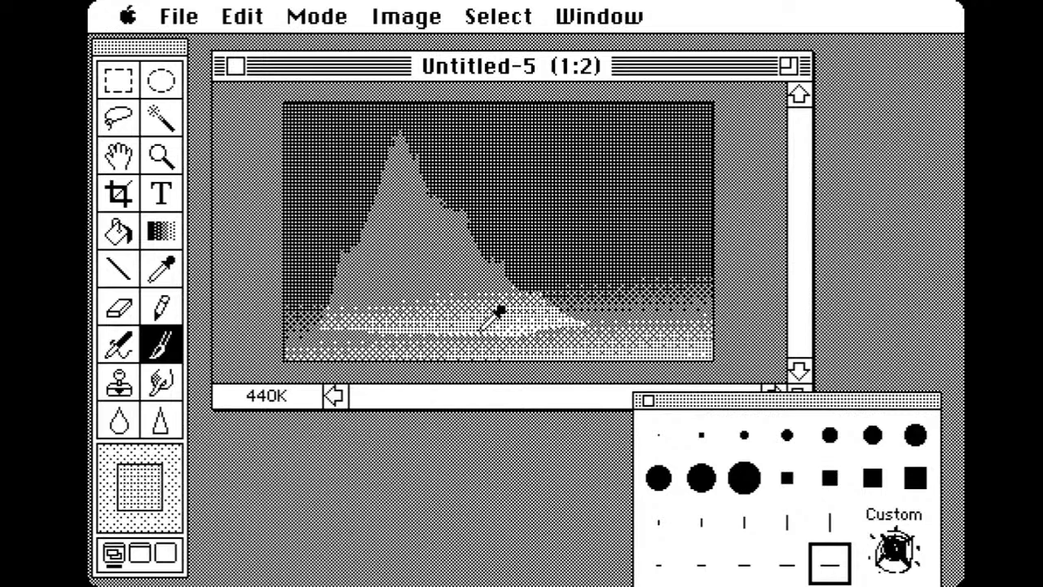
{"action": "mouse_move", "coordinate": [522, 249]}
{"action": "left_mouse_down"}
{"action": "mouse_move", "coordinate": [624, 281]}
{"action": "mouse_move", "coordinate": [508, 266]}
{"action": "mouse_move", "coordinate": [676, 284]}
{"action": "left_mouse_up"}
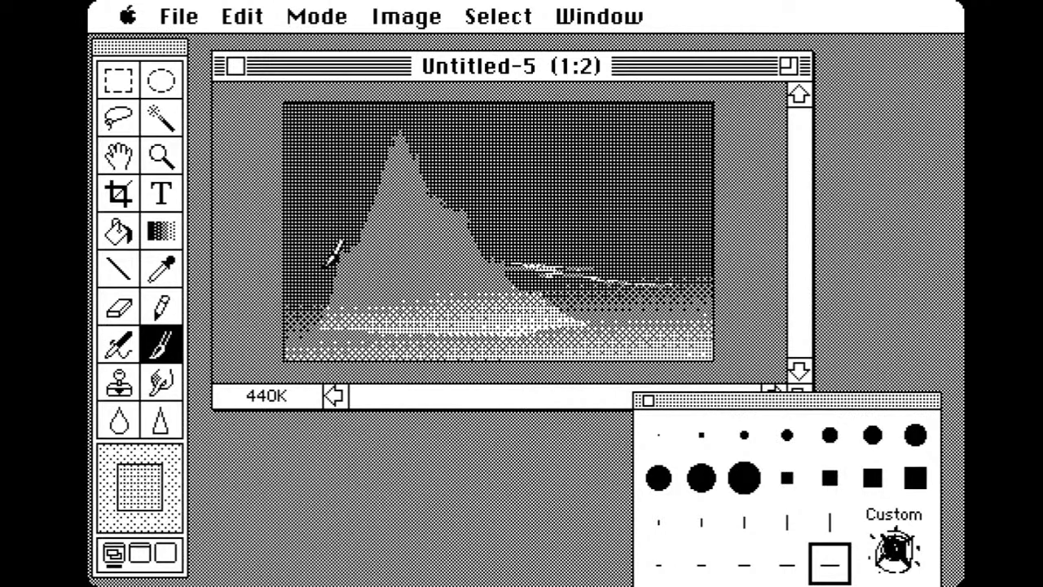
{"action": "mouse_move", "coordinate": [323, 261]}
{"action": "left_mouse_down"}
{"action": "mouse_move", "coordinate": [303, 261]}
{"action": "mouse_move", "coordinate": [321, 262]}
{"action": "left_mouse_up"}
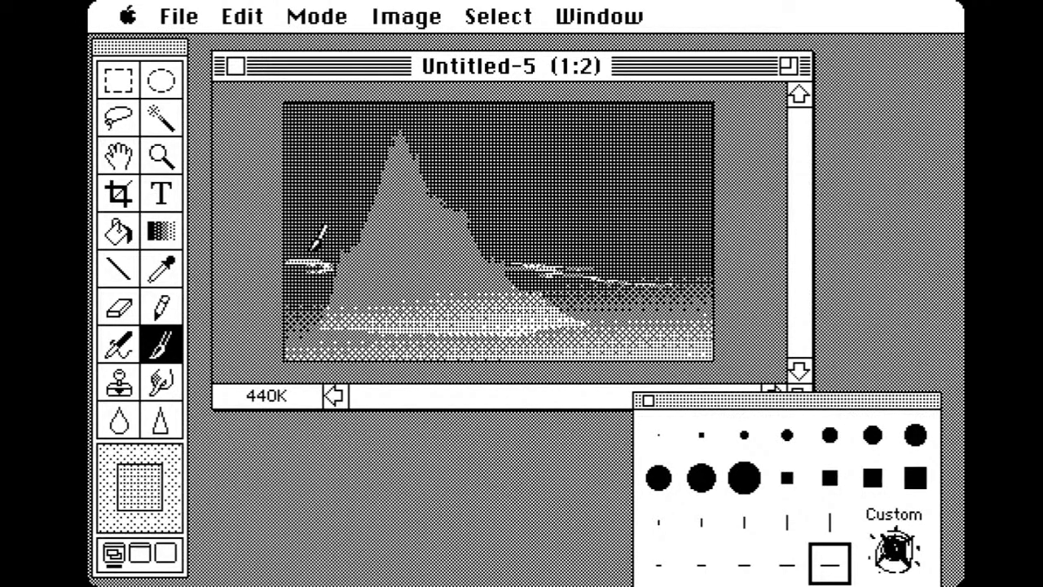
{"action": "mouse_move", "coordinate": [335, 262]}
{"action": "left_mouse_down"}
{"action": "mouse_move", "coordinate": [412, 260]}
{"action": "mouse_move", "coordinate": [336, 262]}
{"action": "mouse_move", "coordinate": [354, 261]}
{"action": "left_mouse_up"}
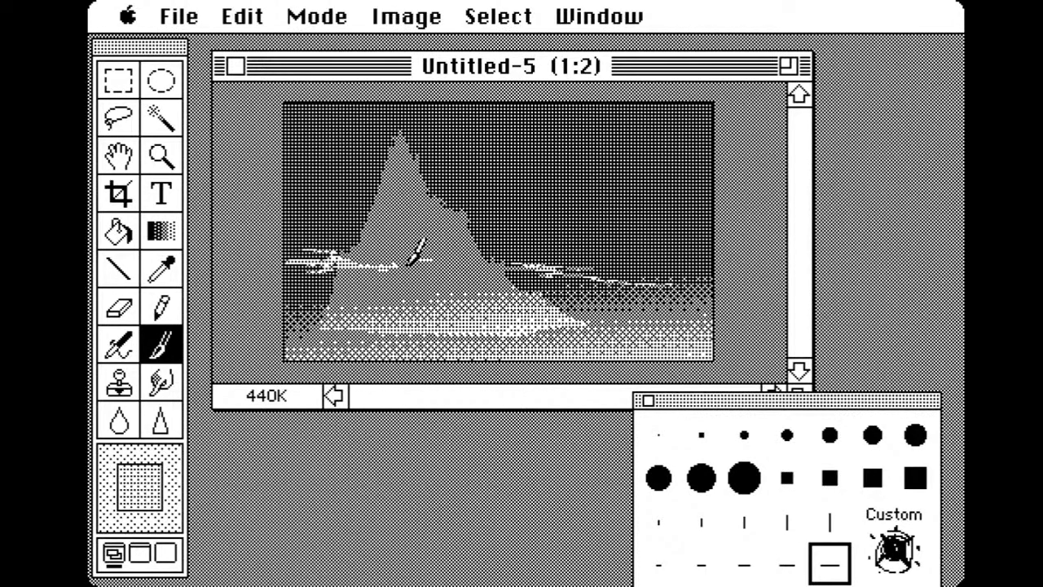
{"action": "mouse_move", "coordinate": [416, 254]}
{"action": "left_mouse_down"}
{"action": "mouse_move", "coordinate": [283, 266]}
{"action": "mouse_move", "coordinate": [395, 277]}
{"action": "mouse_move", "coordinate": [522, 266]}
{"action": "mouse_move", "coordinate": [459, 274]}
{"action": "mouse_move", "coordinate": [572, 280]}
{"action": "mouse_move", "coordinate": [590, 318]}
{"action": "left_mouse_up"}
{"action": "left_click_drag", "start_coordinate": [516, 262], "coordinate": [592, 261]}
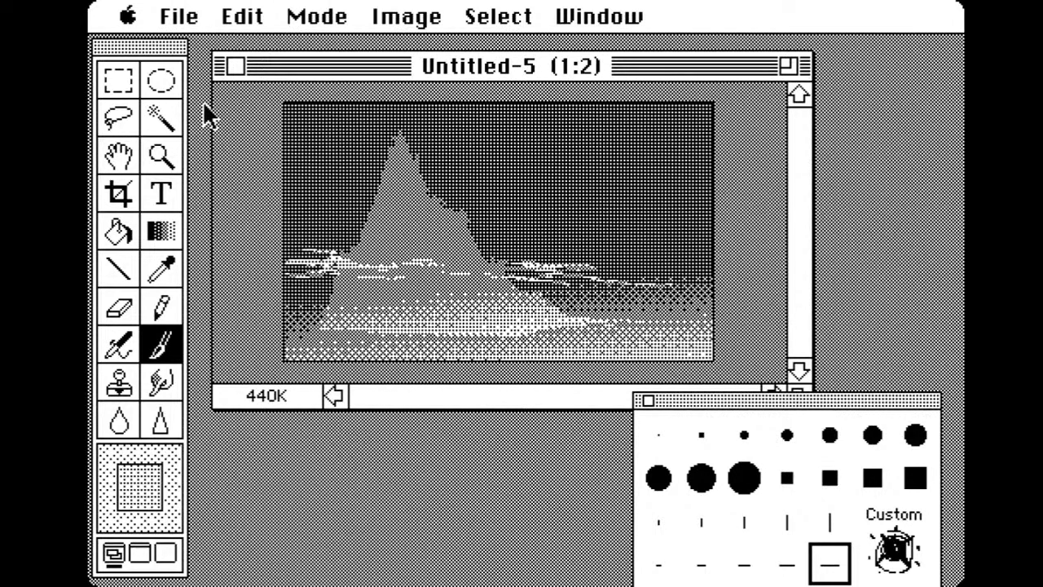
Select a large circular area in the sky overlapping the mountain's right slope and brush light gray strokes inside its lower part
{"action": "left_click", "coordinate": [160, 80]}
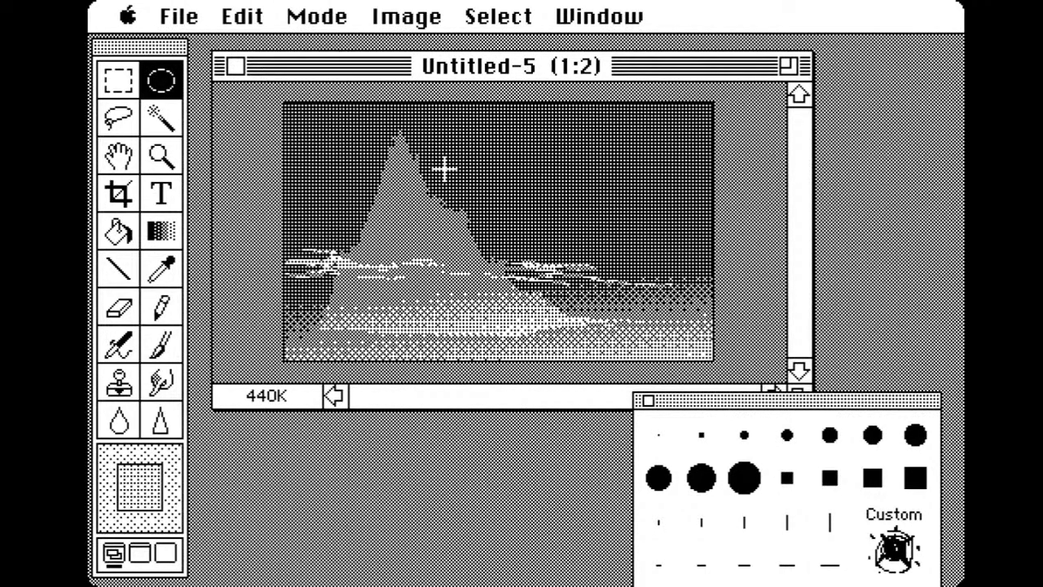
{"action": "mouse_move", "coordinate": [475, 206]}
{"action": "left_mouse_down"}
{"action": "mouse_move", "coordinate": [481, 220]}
{"action": "mouse_move", "coordinate": [480, 202]}
{"action": "mouse_move", "coordinate": [468, 210]}
{"action": "mouse_move", "coordinate": [479, 210]}
{"action": "left_mouse_up"}
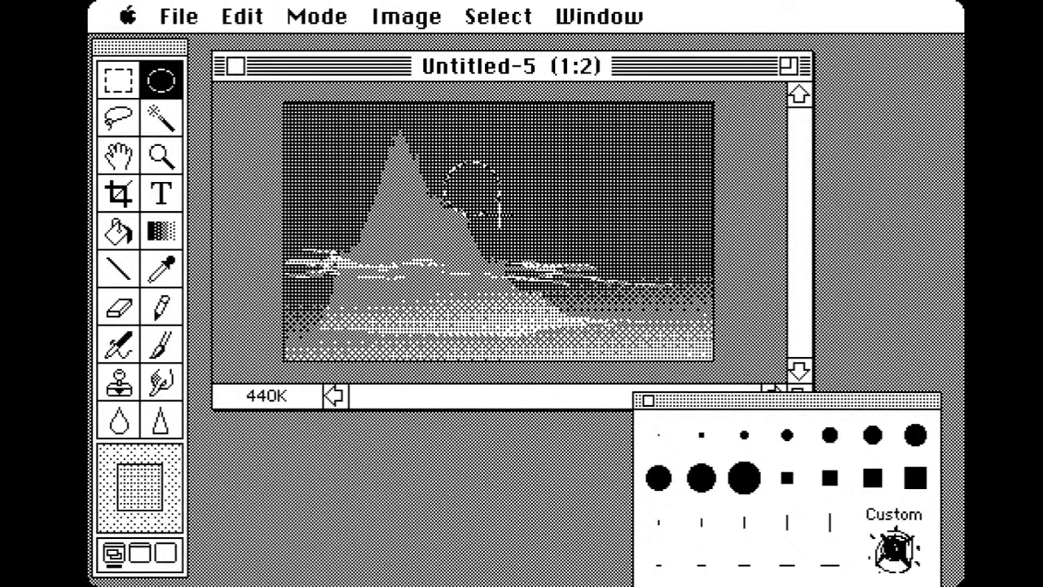
{"action": "left_click", "coordinate": [445, 155]}
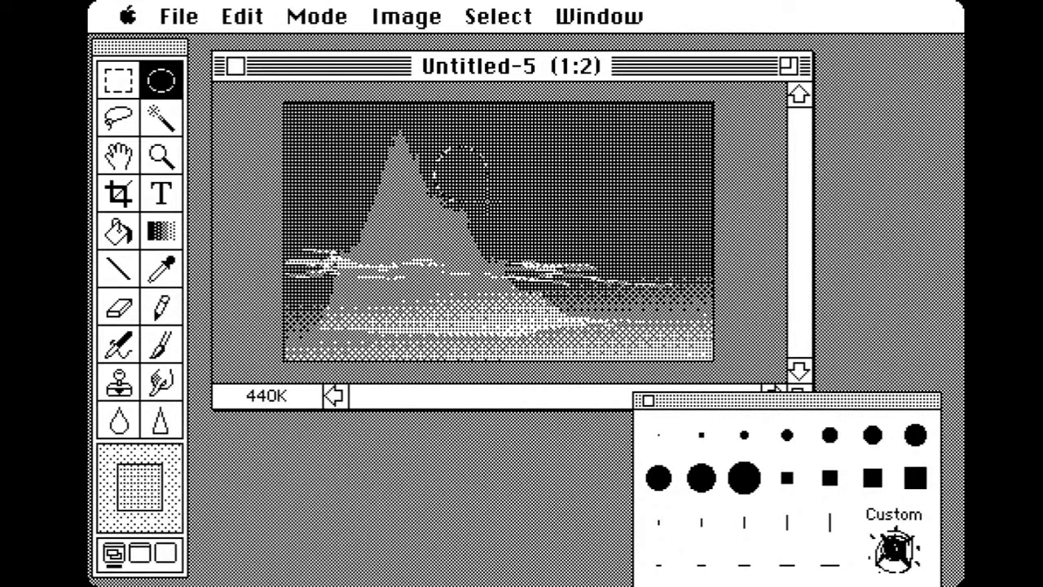
{"action": "left_click_drag", "start_coordinate": [433, 147], "coordinate": [538, 238]}
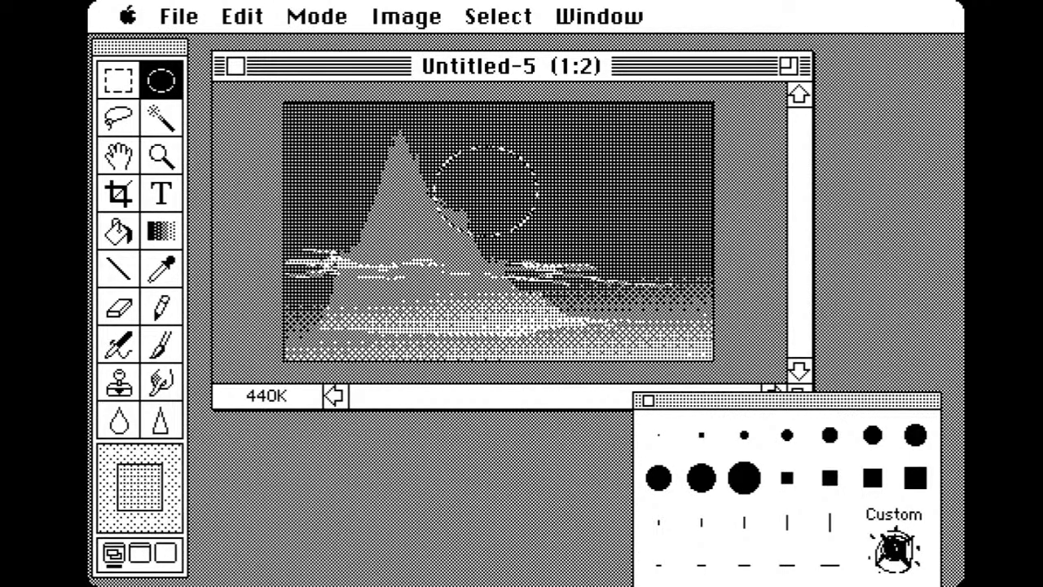
{"action": "left_click", "coordinate": [168, 347]}
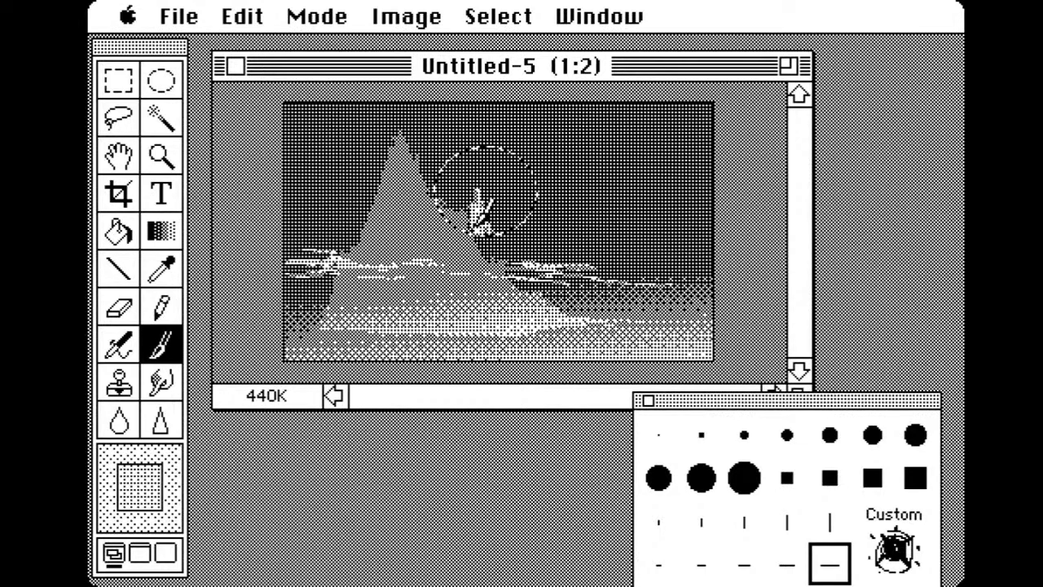
Paint the circular selection beside the peak light grey to form a moon and deselect it
{"action": "mouse_move", "coordinate": [453, 168]}
{"action": "left_mouse_down"}
{"action": "mouse_move", "coordinate": [474, 196]}
{"action": "mouse_move", "coordinate": [479, 171]}
{"action": "mouse_move", "coordinate": [490, 171]}
{"action": "mouse_move", "coordinate": [483, 134]}
{"action": "mouse_move", "coordinate": [477, 151]}
{"action": "mouse_move", "coordinate": [492, 138]}
{"action": "mouse_move", "coordinate": [539, 227]}
{"action": "mouse_move", "coordinate": [526, 149]}
{"action": "mouse_move", "coordinate": [546, 194]}
{"action": "mouse_move", "coordinate": [469, 137]}
{"action": "mouse_move", "coordinate": [482, 183]}
{"action": "left_mouse_up"}
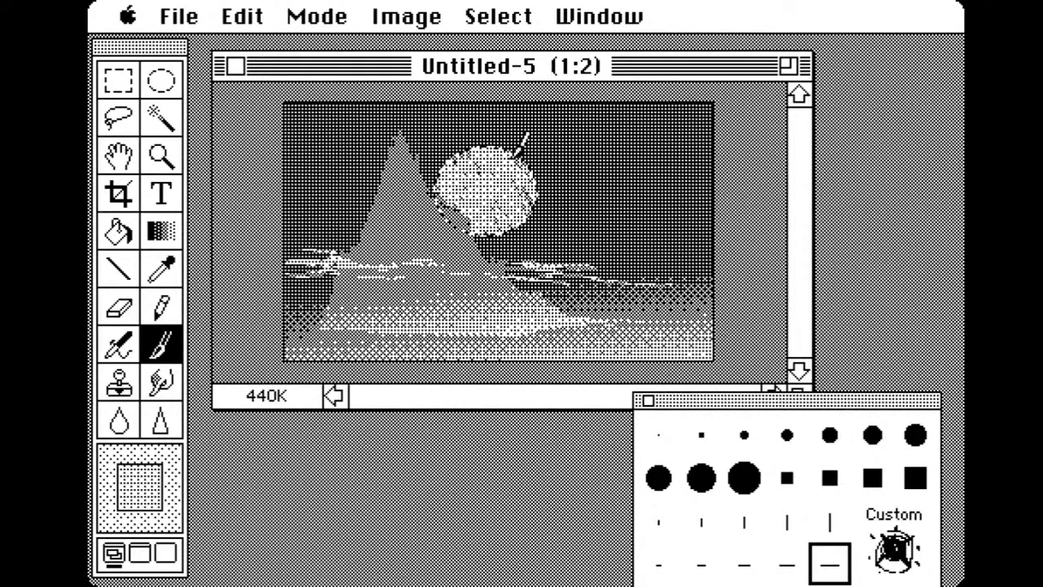
{"action": "left_click_drag", "start_coordinate": [515, 20], "coordinate": [550, 78]}
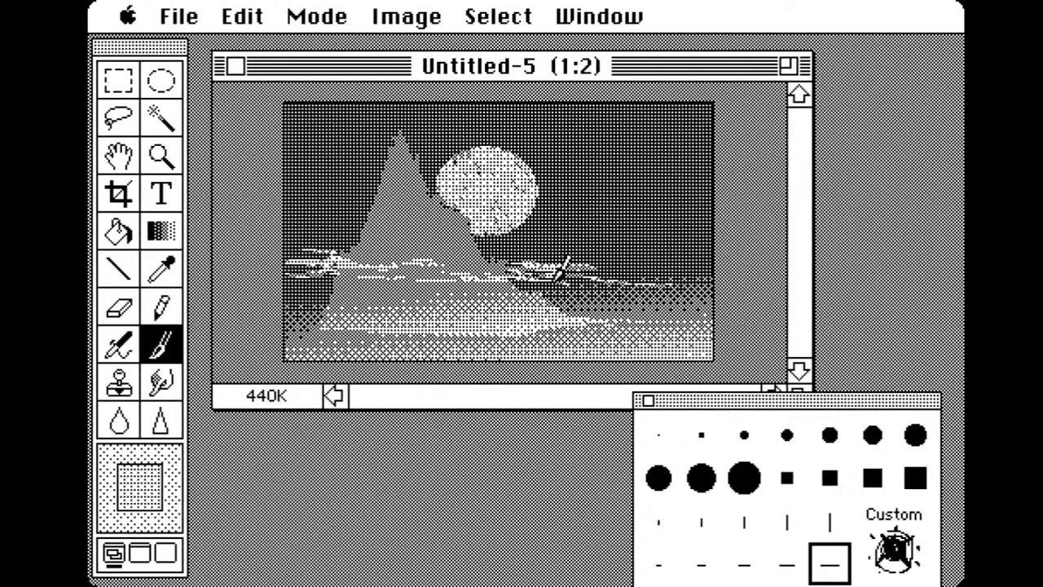
Extend the moon's left edge toward the mountain with the light paint, then undo the last stroke
{"action": "left_click", "coordinate": [163, 159]}
{"action": "left_click", "coordinate": [440, 254]}
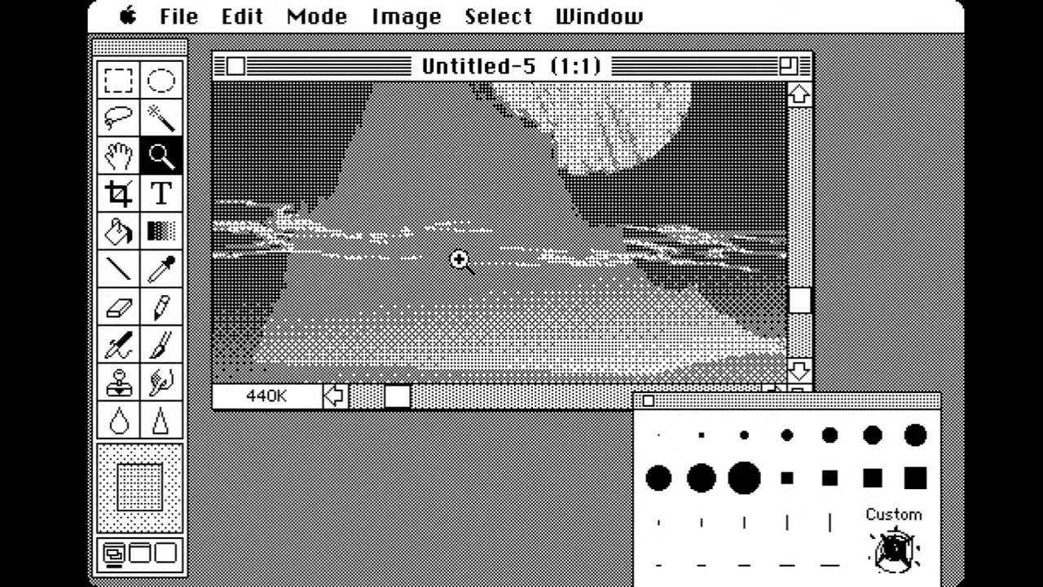
{"action": "left_click_drag", "start_coordinate": [498, 207], "coordinate": [466, 328]}
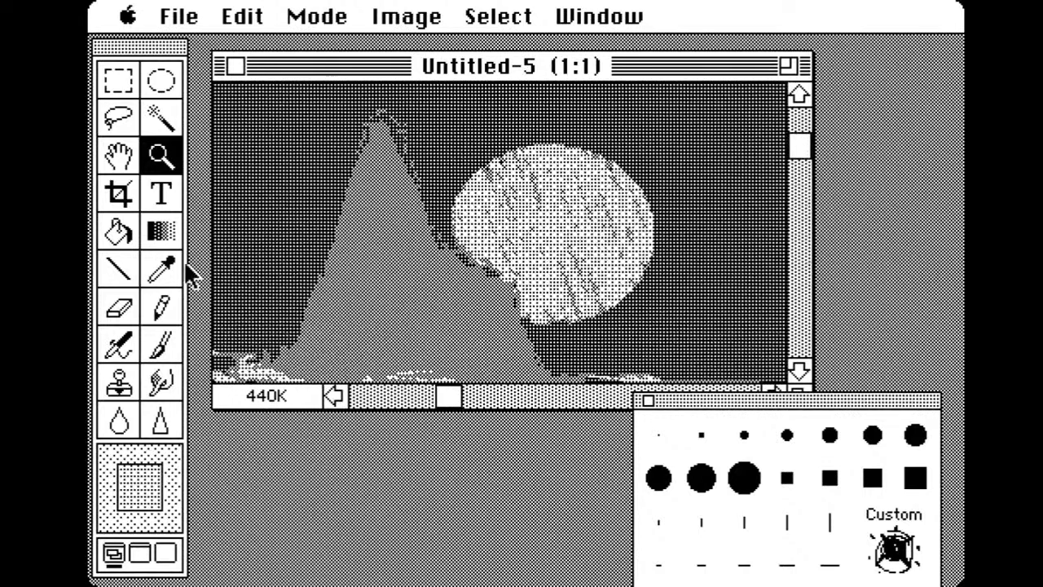
{"action": "left_click", "coordinate": [161, 344]}
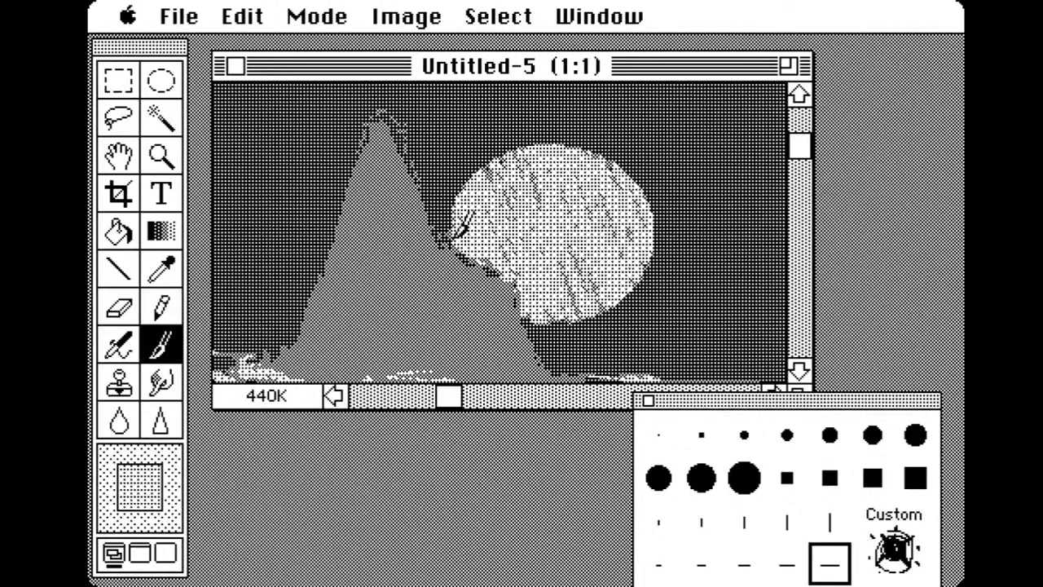
{"action": "mouse_move", "coordinate": [459, 207]}
{"action": "left_mouse_down"}
{"action": "mouse_move", "coordinate": [487, 189]}
{"action": "mouse_move", "coordinate": [448, 229]}
{"action": "mouse_move", "coordinate": [459, 192]}
{"action": "left_mouse_up"}
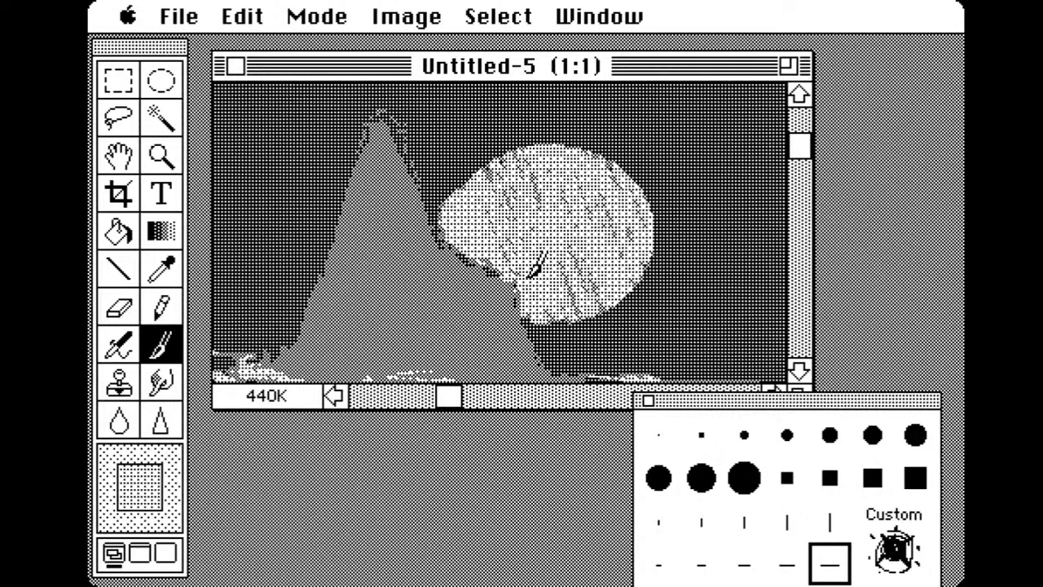
{"action": "key", "text": "ctrl"}
{"action": "mouse_move", "coordinate": [243, 16]}
{"action": "left_mouse_down"}
{"action": "mouse_move", "coordinate": [252, 66]}
{"action": "mouse_move", "coordinate": [261, 56]}
{"action": "left_mouse_up"}
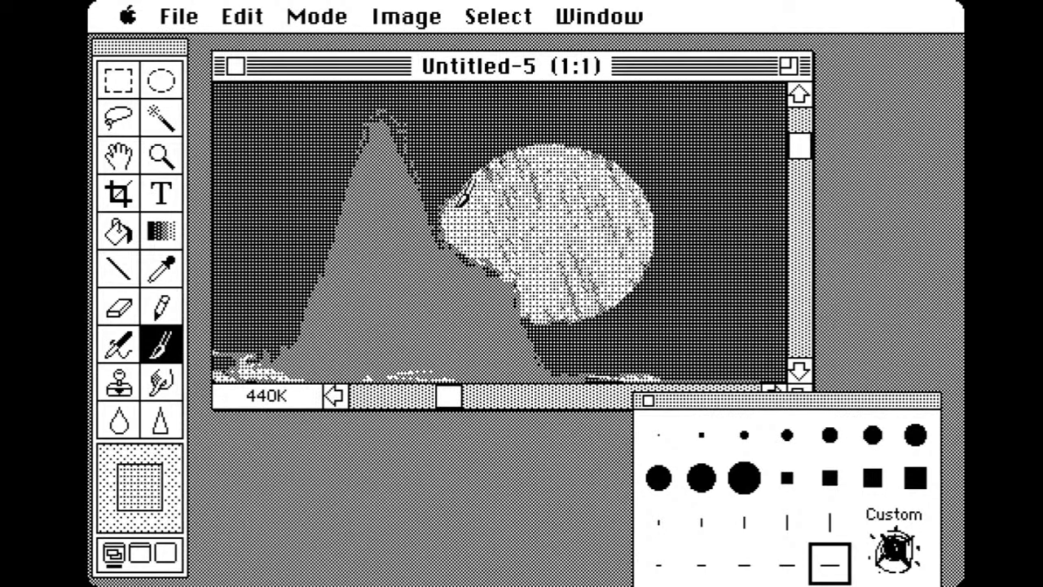
Trim the moon's left edge with the sampled dark sky tone and touch up the mountain's outline with its sampled grey
{"action": "left_click", "coordinate": [437, 178], "text": "alt"}
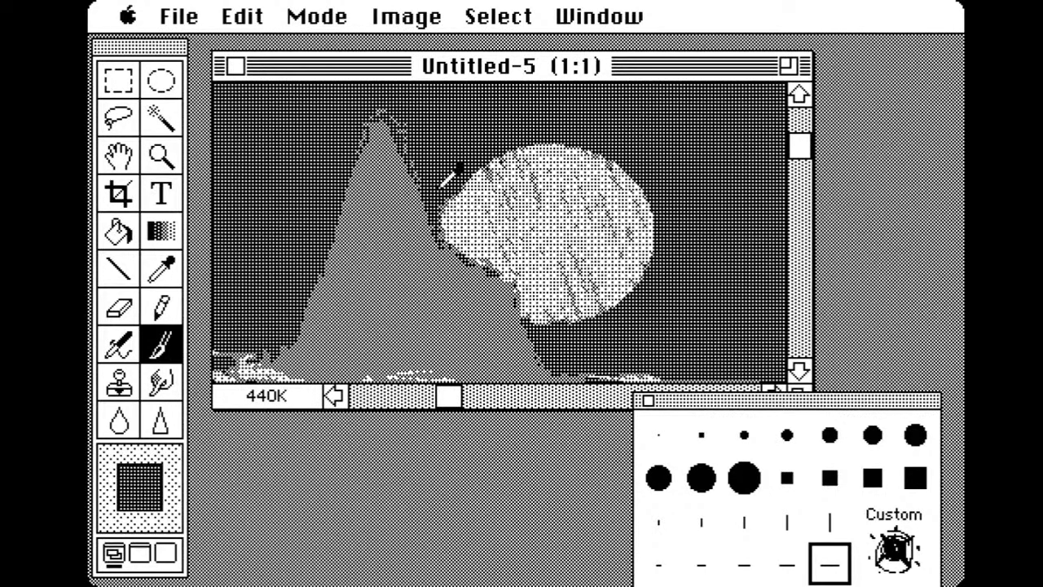
{"action": "mouse_move", "coordinate": [456, 189]}
{"action": "left_mouse_down"}
{"action": "mouse_move", "coordinate": [469, 171]}
{"action": "mouse_move", "coordinate": [455, 233]}
{"action": "left_mouse_up"}
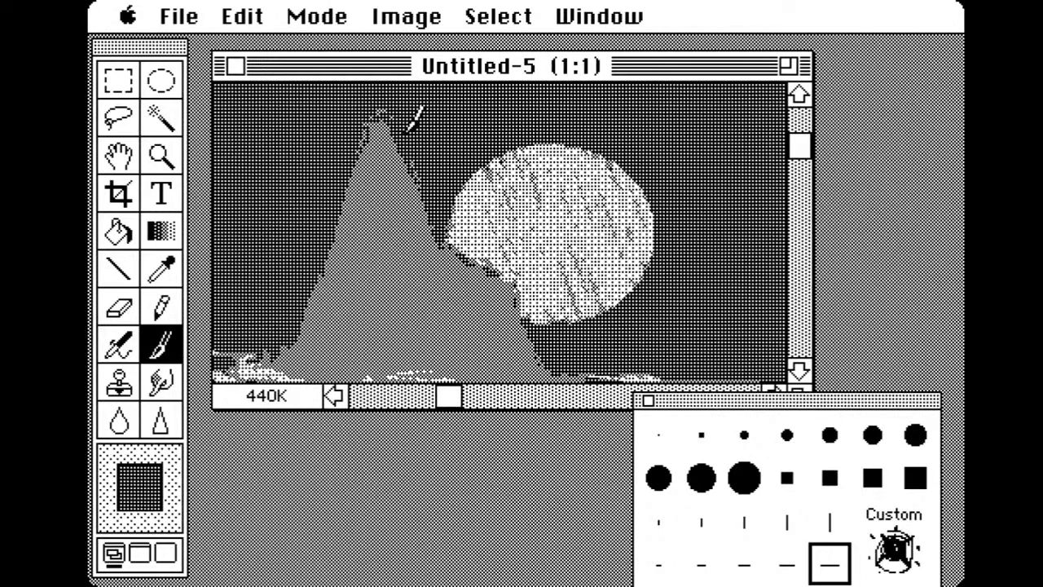
{"action": "left_click", "coordinate": [474, 265], "text": "alt"}
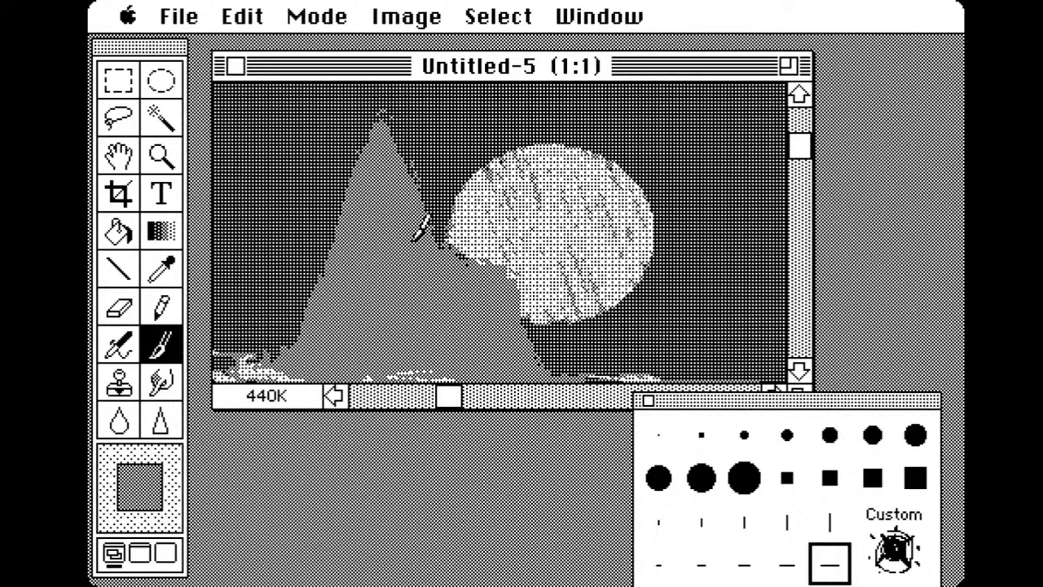
Paint over the lower left base of the large mountain with the sampled mountain grey
{"action": "left_click", "coordinate": [161, 155]}
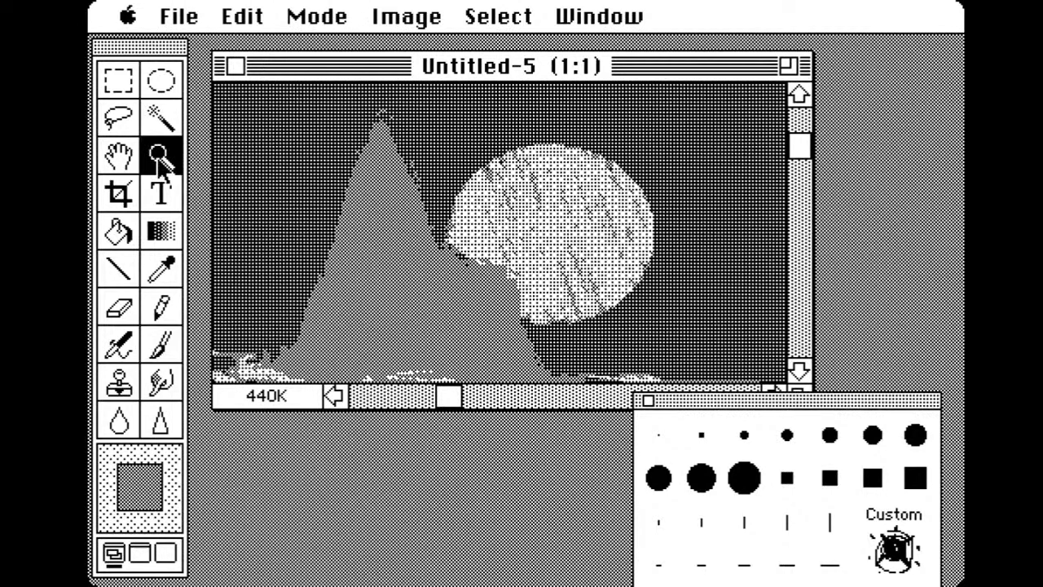
{"action": "left_click", "coordinate": [416, 241], "text": "alt"}
{"action": "left_click", "coordinate": [419, 248]}
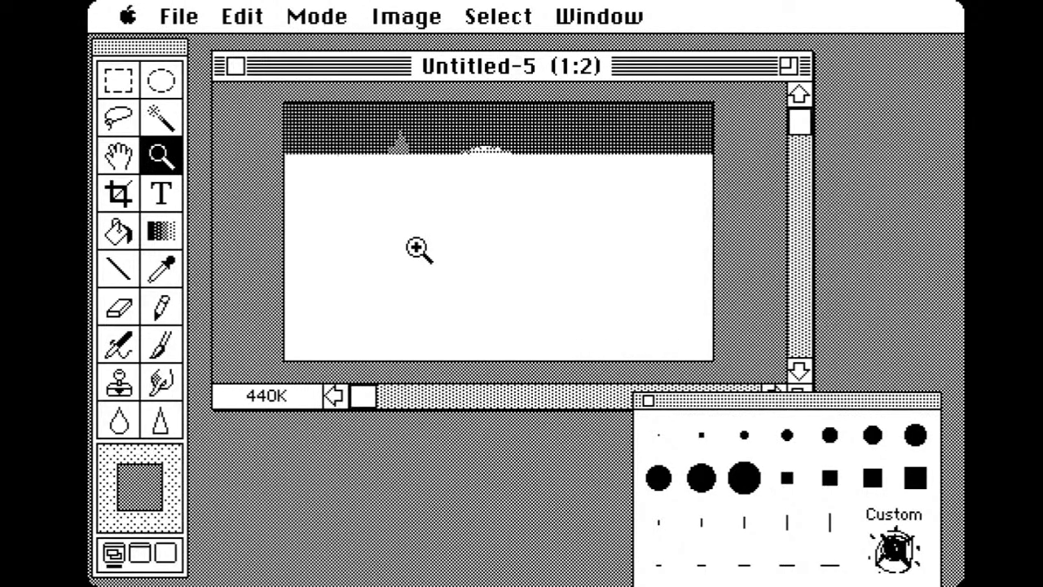
{"action": "left_click", "coordinate": [487, 210], "text": "alt"}
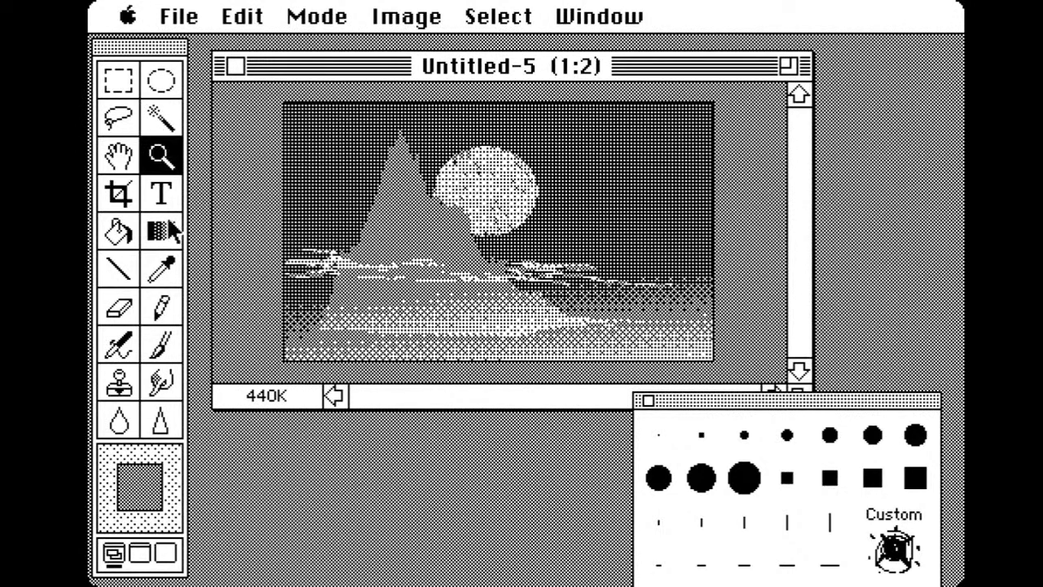
{"action": "left_click", "coordinate": [166, 352]}
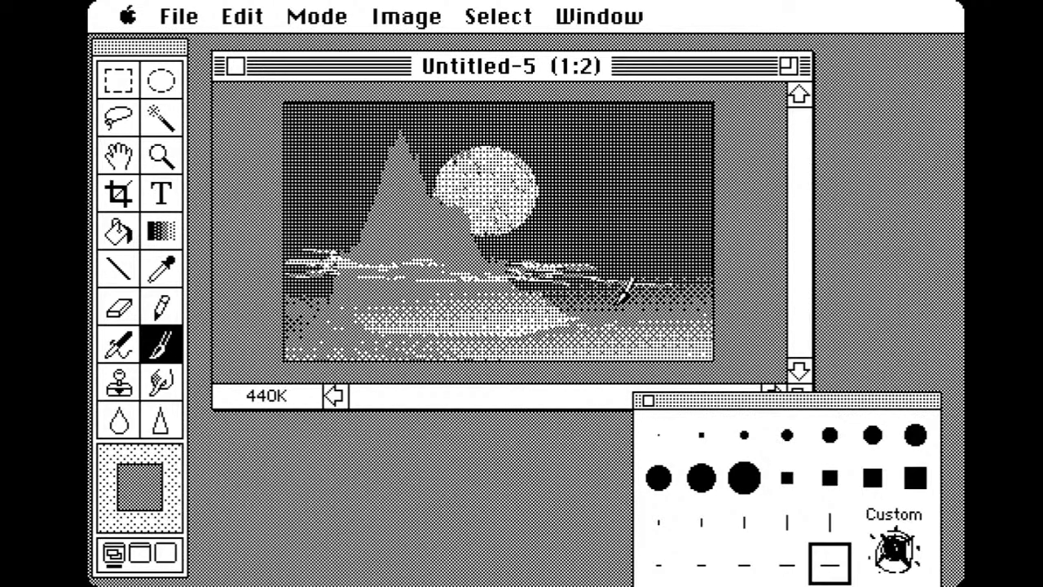
Lasso a smaller mountain shape at the right edge of the landscape, paint it in the mountain grey and deselect it
{"action": "left_click", "coordinate": [121, 121]}
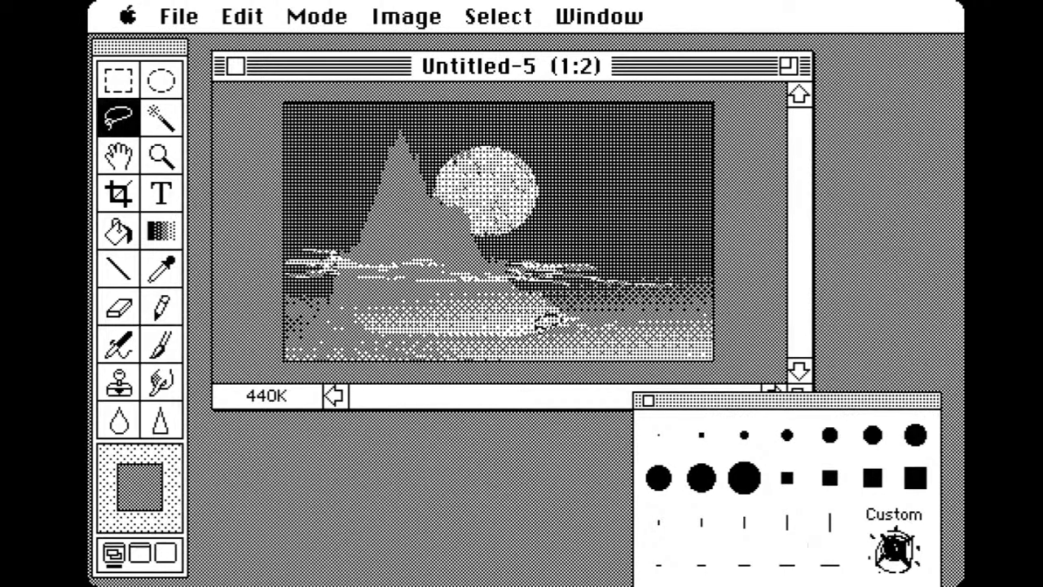
{"action": "mouse_move", "coordinate": [543, 342]}
{"action": "left_mouse_down"}
{"action": "mouse_move", "coordinate": [645, 236]}
{"action": "mouse_move", "coordinate": [668, 246]}
{"action": "mouse_move", "coordinate": [694, 226]}
{"action": "mouse_move", "coordinate": [747, 327]}
{"action": "mouse_move", "coordinate": [595, 336]}
{"action": "mouse_move", "coordinate": [546, 363]}
{"action": "left_mouse_up"}
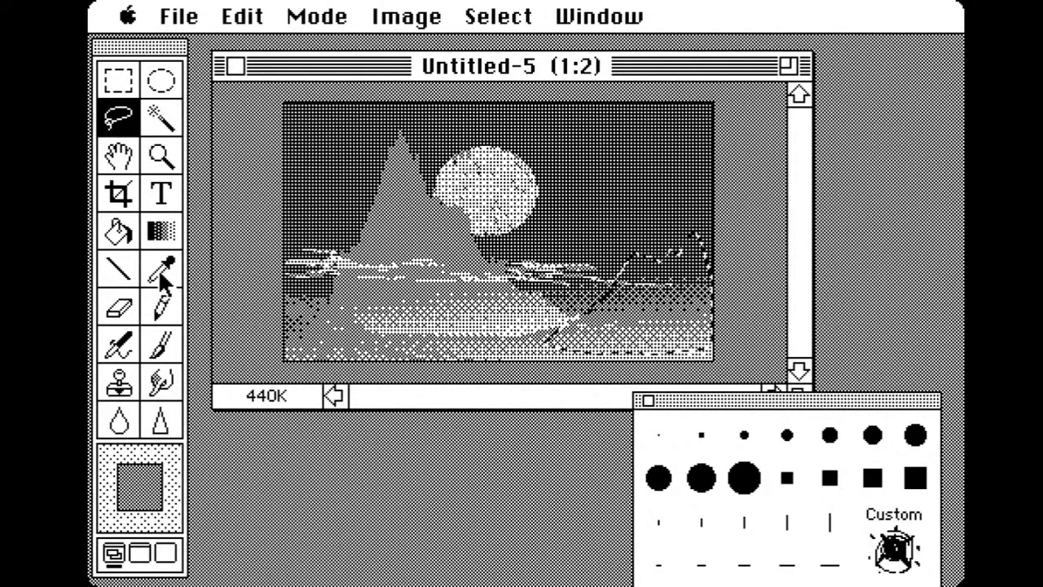
{"action": "left_click", "coordinate": [162, 344]}
{"action": "mouse_move", "coordinate": [623, 302]}
{"action": "left_mouse_down"}
{"action": "mouse_move", "coordinate": [648, 237]}
{"action": "mouse_move", "coordinate": [670, 293]}
{"action": "mouse_move", "coordinate": [691, 236]}
{"action": "mouse_move", "coordinate": [699, 285]}
{"action": "mouse_move", "coordinate": [706, 222]}
{"action": "mouse_move", "coordinate": [721, 290]}
{"action": "mouse_move", "coordinate": [674, 246]}
{"action": "left_mouse_up"}
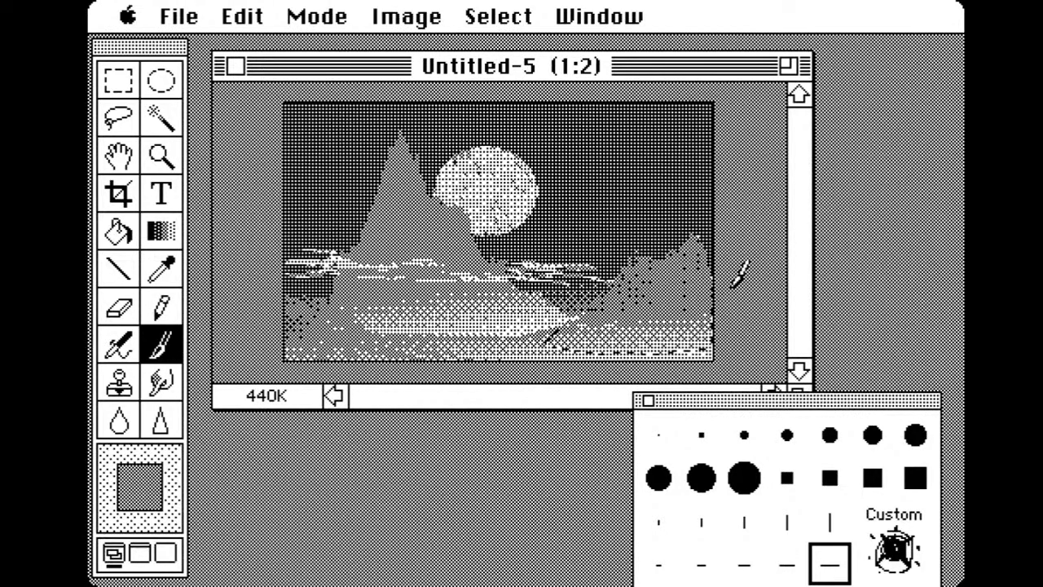
{"action": "left_click", "coordinate": [513, 22]}
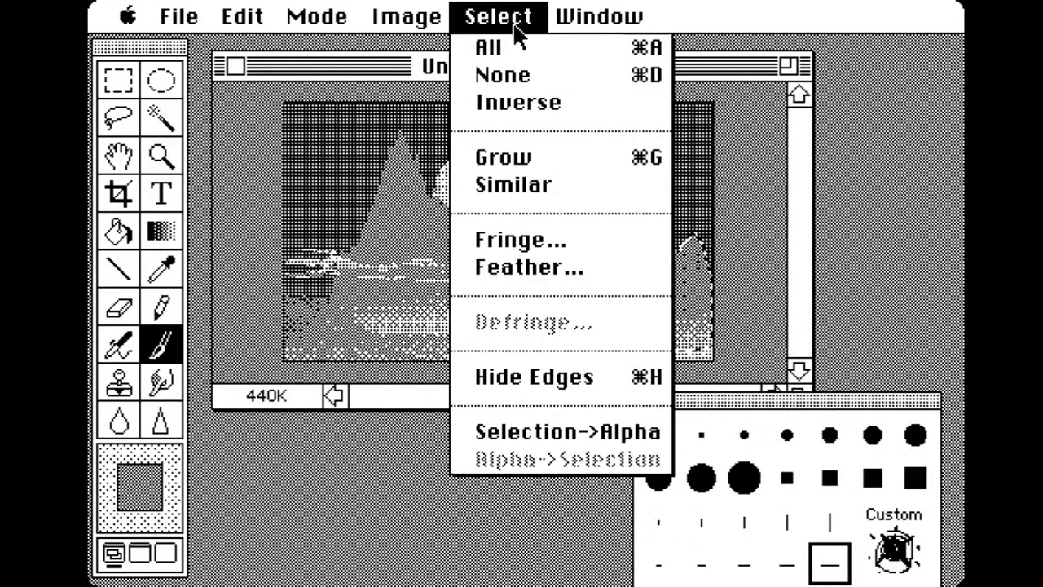
{"action": "left_click_drag", "start_coordinate": [514, 33], "coordinate": [510, 184]}
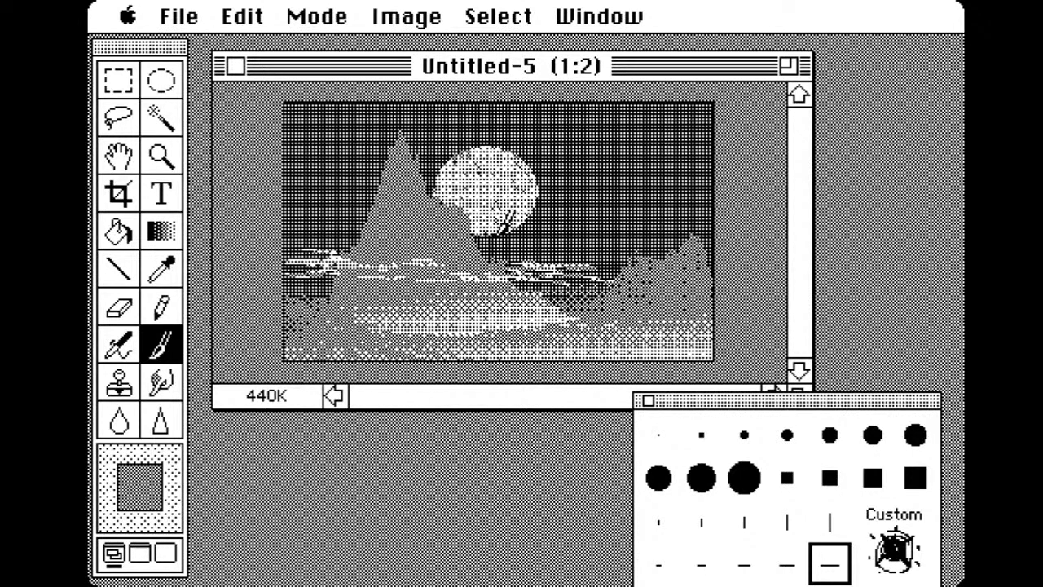
Lasso around the moon, cover it with the sampled sky tone using the Paint Bucket and brush, and deselect
{"action": "left_click", "coordinate": [132, 114]}
{"action": "mouse_move", "coordinate": [534, 244]}
{"action": "left_mouse_down"}
{"action": "mouse_move", "coordinate": [481, 245]}
{"action": "mouse_move", "coordinate": [469, 193]}
{"action": "mouse_move", "coordinate": [452, 187]}
{"action": "mouse_move", "coordinate": [437, 149]}
{"action": "mouse_move", "coordinate": [502, 114]}
{"action": "mouse_move", "coordinate": [571, 145]}
{"action": "mouse_move", "coordinate": [581, 217]}
{"action": "mouse_move", "coordinate": [543, 257]}
{"action": "mouse_move", "coordinate": [501, 263]}
{"action": "left_mouse_up"}
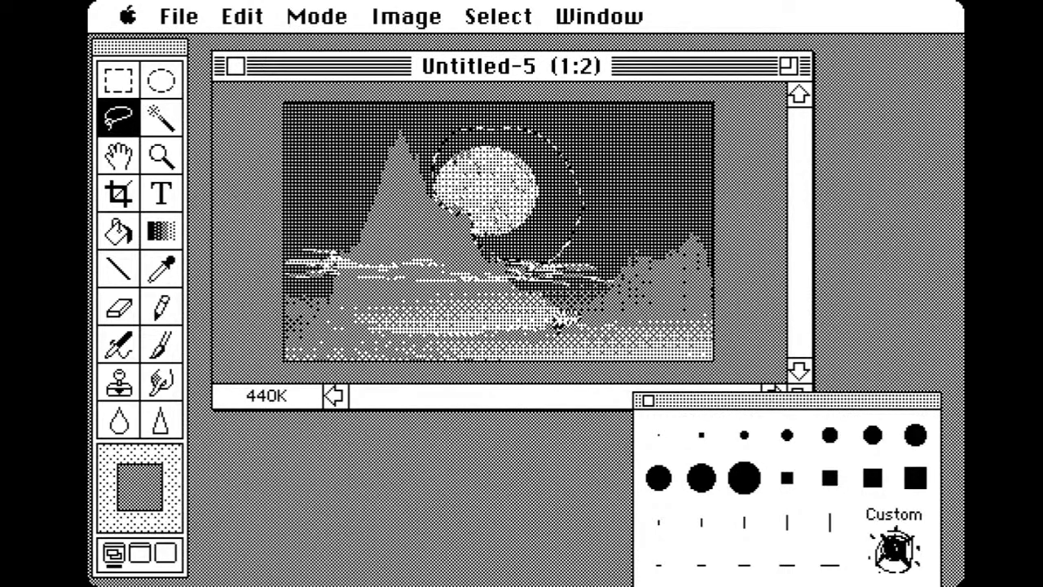
{"action": "left_click", "coordinate": [119, 235]}
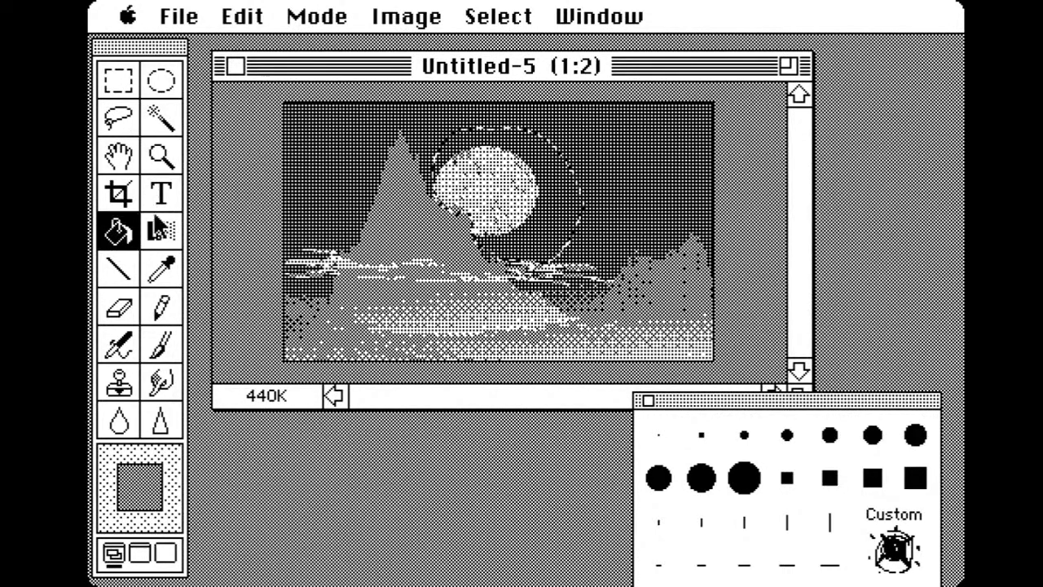
{"action": "left_click", "coordinate": [634, 197], "text": "alt"}
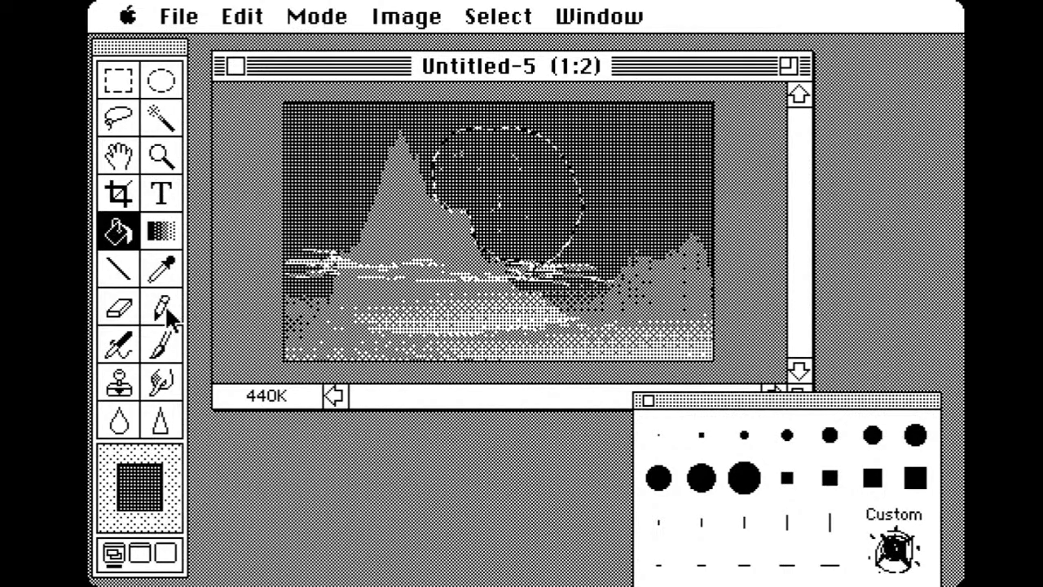
{"action": "left_click", "coordinate": [168, 348]}
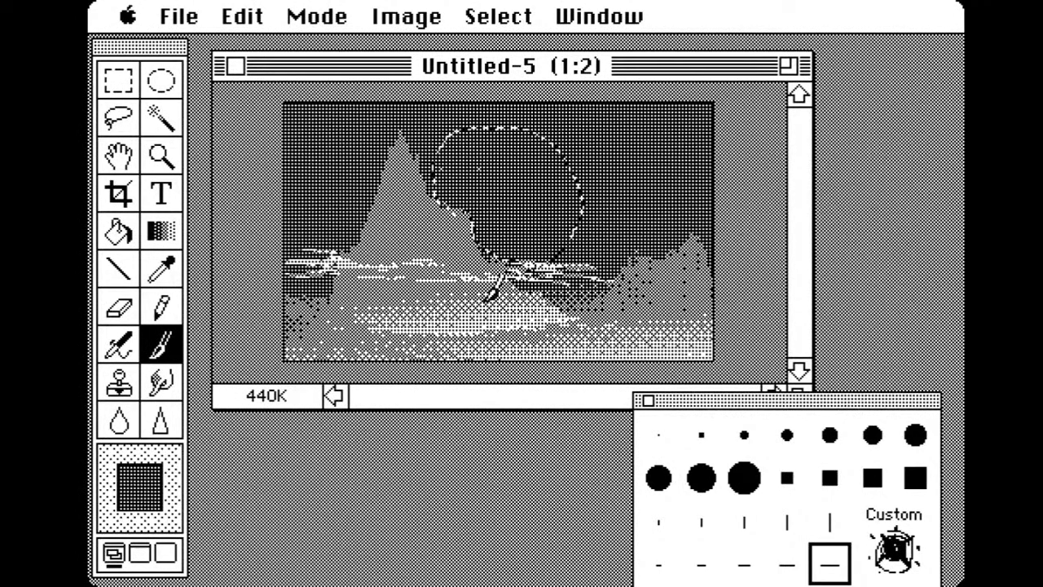
{"action": "left_click_drag", "start_coordinate": [498, 16], "coordinate": [525, 73]}
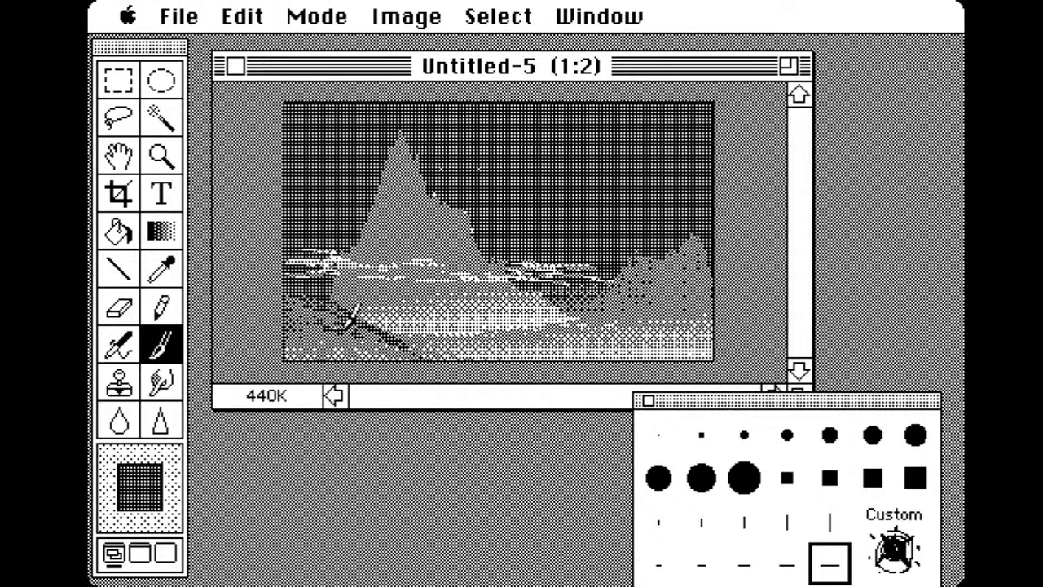
Brush streaky strokes in the dark sky tone across the foreground below the large mountain
{"action": "mouse_move", "coordinate": [350, 318]}
{"action": "left_mouse_down"}
{"action": "mouse_move", "coordinate": [400, 308]}
{"action": "mouse_move", "coordinate": [418, 336]}
{"action": "left_mouse_up"}
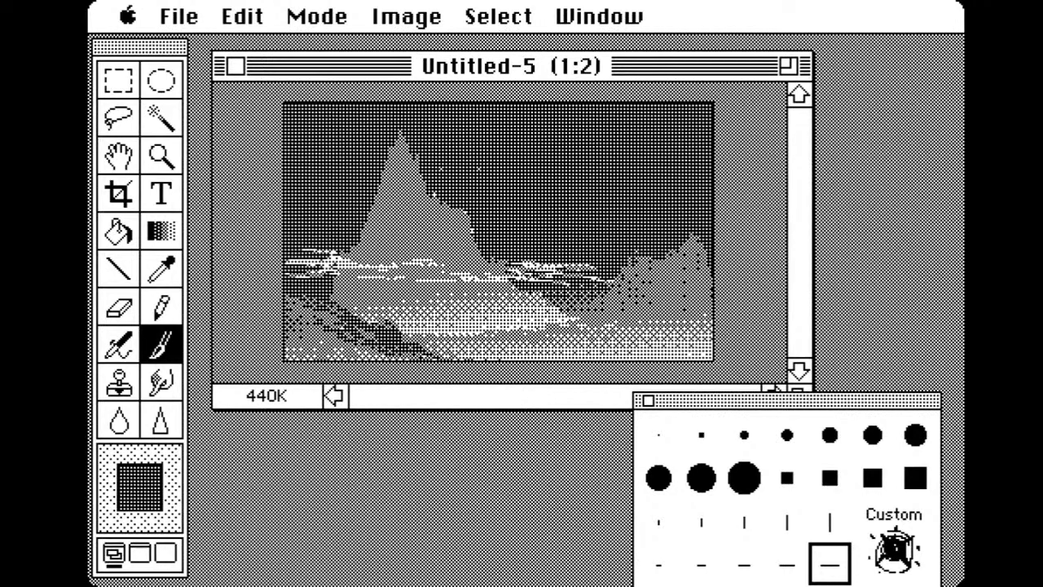
{"action": "mouse_move", "coordinate": [295, 318]}
{"action": "left_mouse_down"}
{"action": "mouse_move", "coordinate": [419, 338]}
{"action": "mouse_move", "coordinate": [472, 331]}
{"action": "mouse_move", "coordinate": [514, 349]}
{"action": "left_mouse_up"}
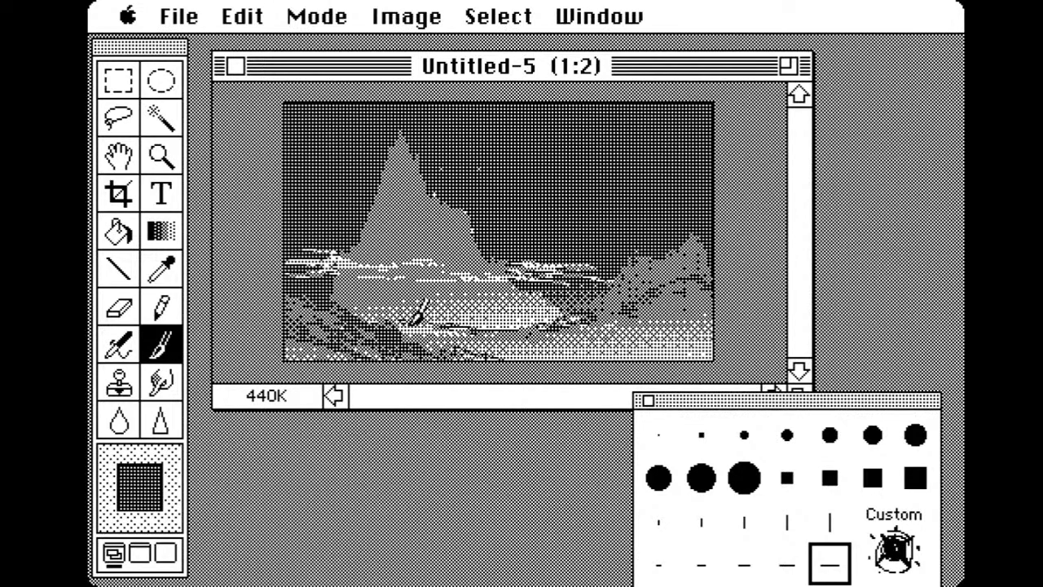
{"action": "left_click_drag", "start_coordinate": [418, 314], "coordinate": [568, 346]}
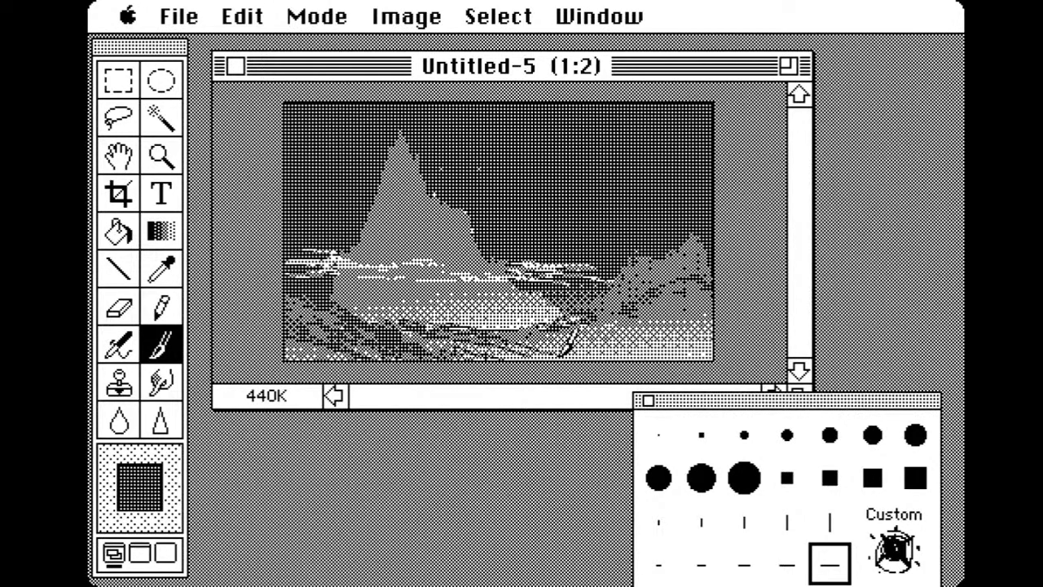
{"action": "left_click_drag", "start_coordinate": [478, 339], "coordinate": [651, 359]}
{"action": "mouse_move", "coordinate": [367, 323]}
{"action": "left_mouse_down"}
{"action": "mouse_move", "coordinate": [383, 301]}
{"action": "mouse_move", "coordinate": [350, 302]}
{"action": "mouse_move", "coordinate": [367, 302]}
{"action": "left_mouse_up"}
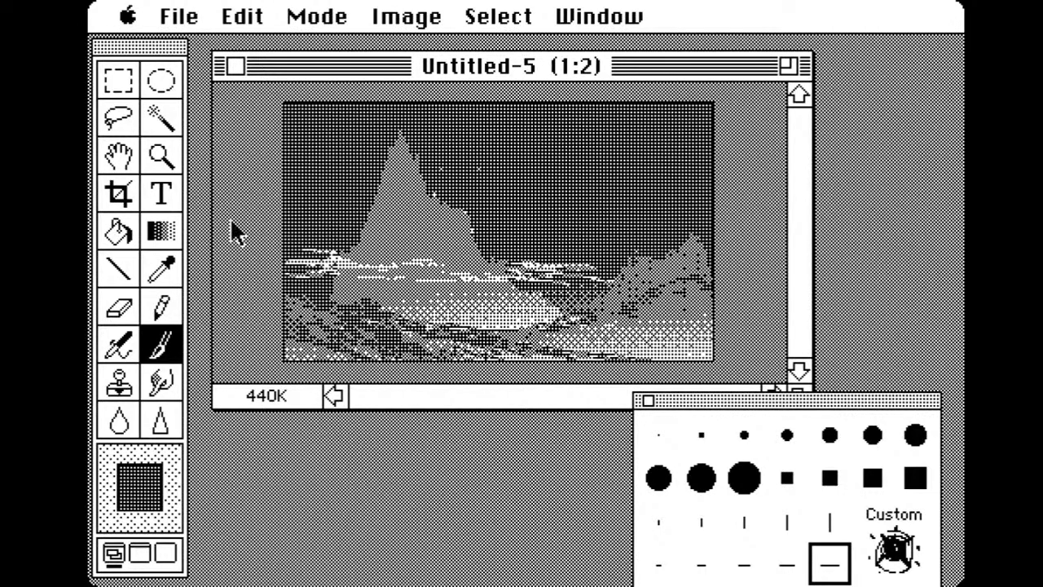
Set the foreground color to RGB 32, 32, 32 and paint darker strokes over the lower-left foreground
{"action": "left_click", "coordinate": [155, 499]}
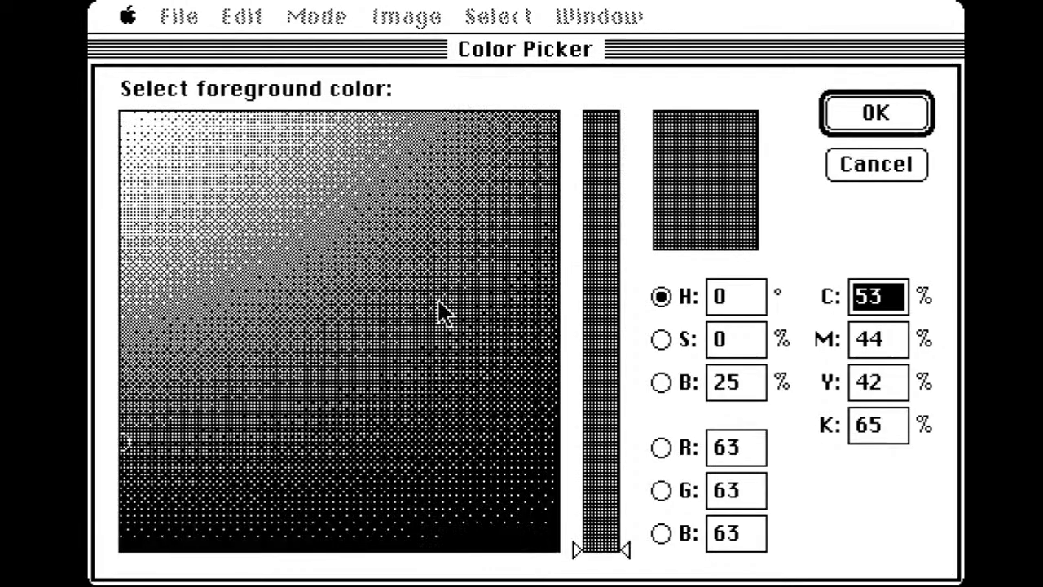
{"action": "left_click", "coordinate": [125, 501]}
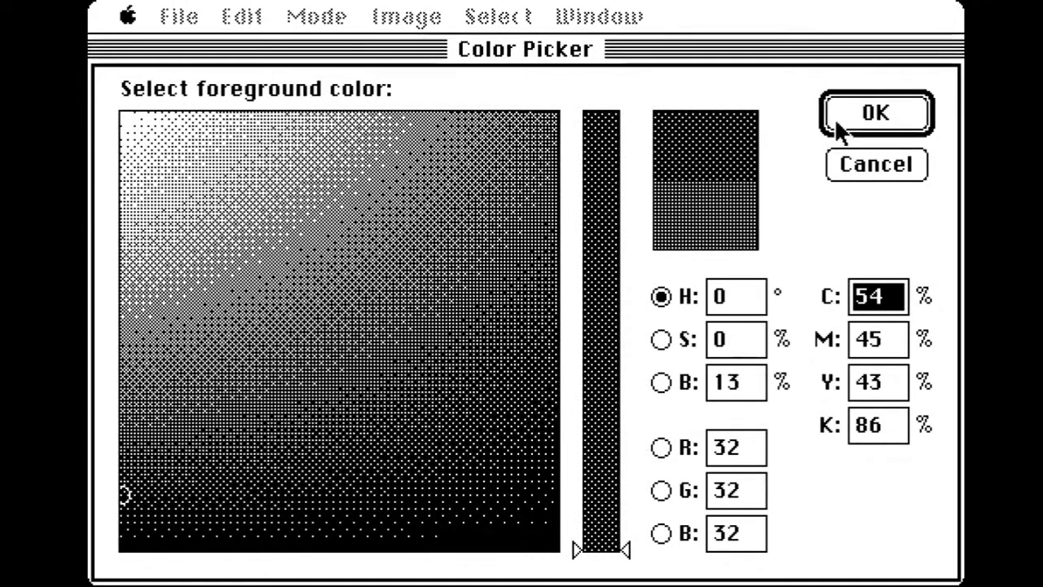
{"action": "left_click", "coordinate": [836, 123]}
{"action": "mouse_move", "coordinate": [303, 305]}
{"action": "left_mouse_down"}
{"action": "mouse_move", "coordinate": [330, 285]}
{"action": "mouse_move", "coordinate": [325, 261]}
{"action": "left_mouse_up"}
{"action": "mouse_move", "coordinate": [306, 299]}
{"action": "left_mouse_down"}
{"action": "mouse_move", "coordinate": [364, 327]}
{"action": "mouse_move", "coordinate": [294, 312]}
{"action": "mouse_move", "coordinate": [384, 338]}
{"action": "mouse_move", "coordinate": [291, 327]}
{"action": "mouse_move", "coordinate": [432, 351]}
{"action": "mouse_move", "coordinate": [390, 327]}
{"action": "mouse_move", "coordinate": [478, 353]}
{"action": "mouse_move", "coordinate": [358, 333]}
{"action": "left_mouse_up"}
{"action": "mouse_move", "coordinate": [336, 341]}
{"action": "left_mouse_down"}
{"action": "mouse_move", "coordinate": [308, 338]}
{"action": "mouse_move", "coordinate": [295, 350]}
{"action": "mouse_move", "coordinate": [393, 320]}
{"action": "mouse_move", "coordinate": [374, 332]}
{"action": "mouse_move", "coordinate": [413, 340]}
{"action": "left_mouse_up"}
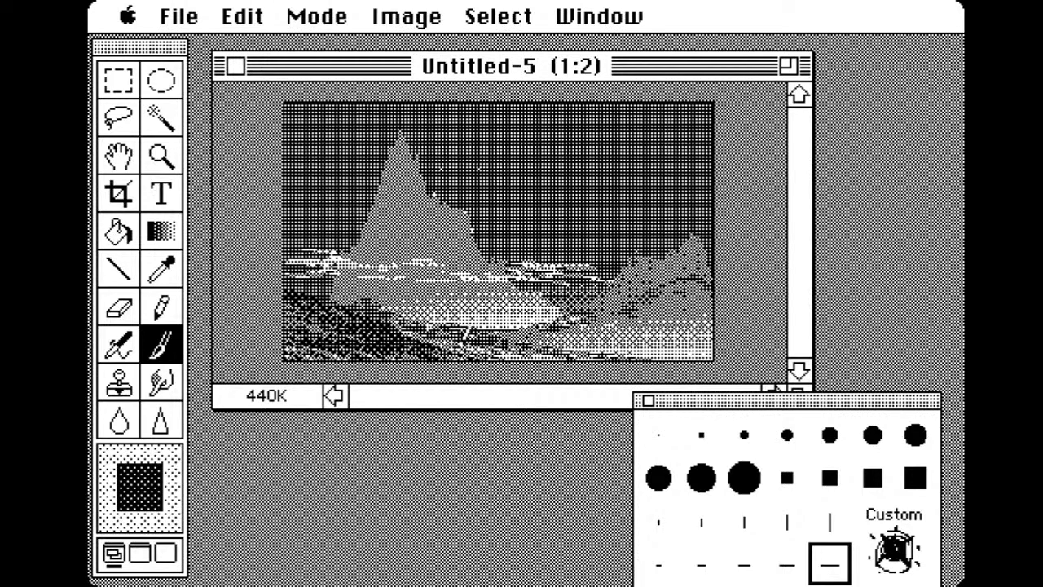
Paint dark strokes in the lower-right foreground and darken the foreground further with the largest round brush
{"action": "mouse_move", "coordinate": [615, 347]}
{"action": "left_mouse_down"}
{"action": "mouse_move", "coordinate": [642, 319]}
{"action": "mouse_move", "coordinate": [664, 318]}
{"action": "mouse_move", "coordinate": [657, 329]}
{"action": "mouse_move", "coordinate": [668, 321]}
{"action": "mouse_move", "coordinate": [673, 334]}
{"action": "mouse_move", "coordinate": [634, 341]}
{"action": "mouse_move", "coordinate": [692, 325]}
{"action": "left_mouse_up"}
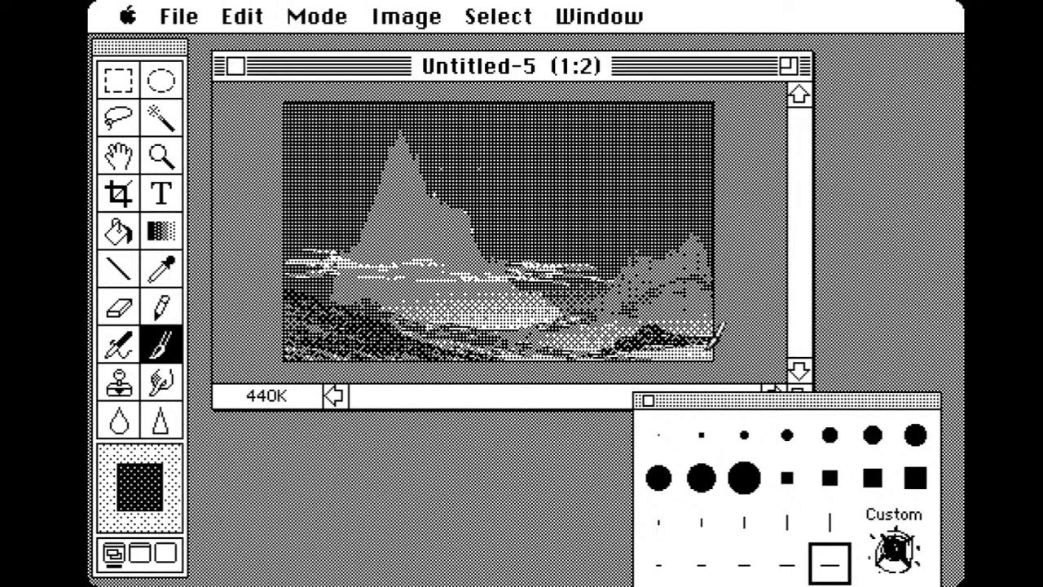
{"action": "mouse_move", "coordinate": [692, 276]}
{"action": "left_mouse_down"}
{"action": "mouse_move", "coordinate": [720, 304]}
{"action": "mouse_move", "coordinate": [635, 311]}
{"action": "mouse_move", "coordinate": [637, 324]}
{"action": "mouse_move", "coordinate": [575, 317]}
{"action": "mouse_move", "coordinate": [550, 333]}
{"action": "mouse_move", "coordinate": [714, 310]}
{"action": "mouse_move", "coordinate": [701, 315]}
{"action": "mouse_move", "coordinate": [723, 335]}
{"action": "mouse_move", "coordinate": [669, 330]}
{"action": "mouse_move", "coordinate": [713, 336]}
{"action": "left_mouse_up"}
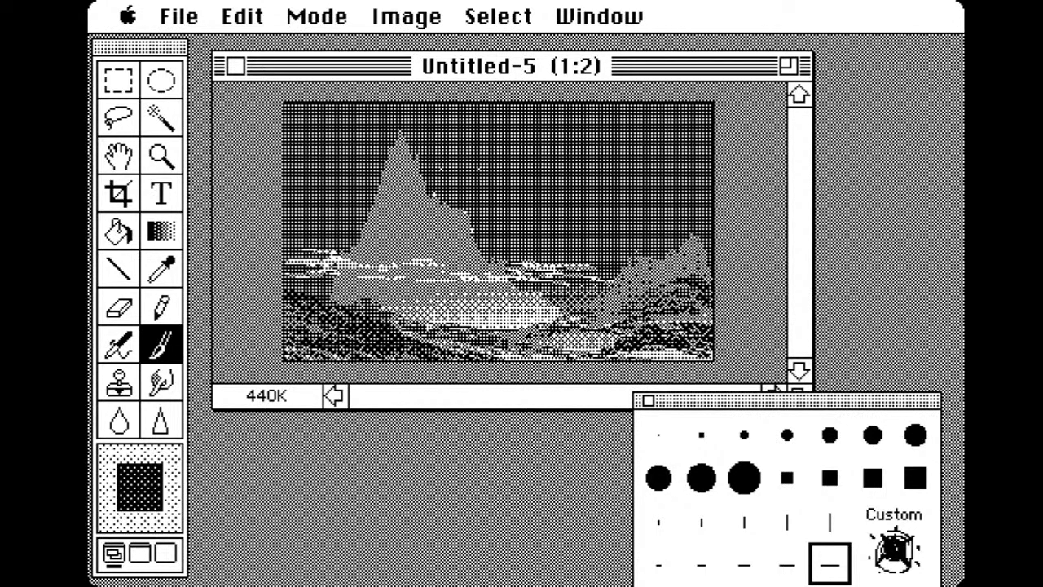
{"action": "left_click", "coordinate": [744, 478]}
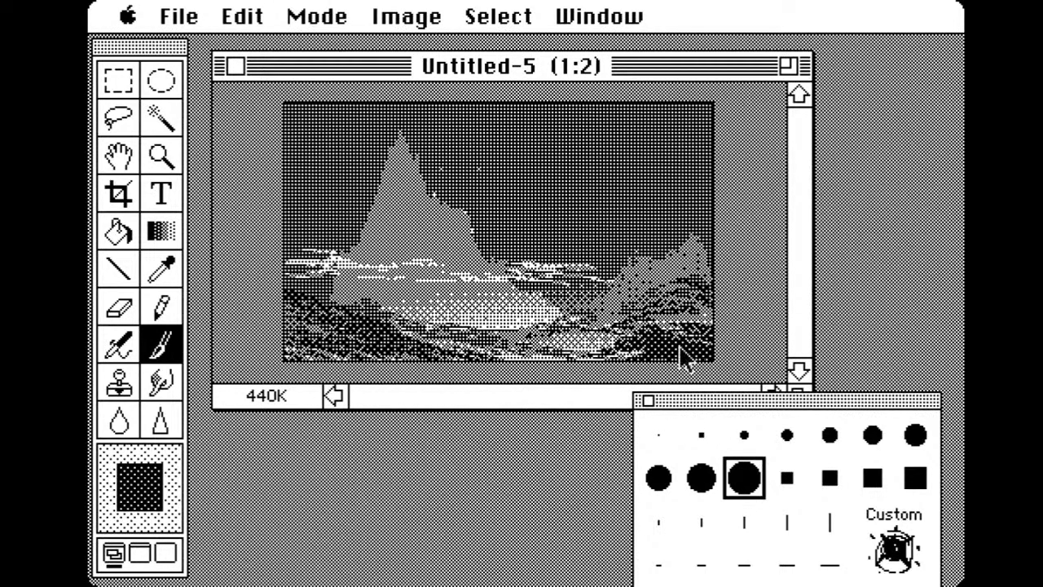
{"action": "mouse_move", "coordinate": [375, 340]}
{"action": "left_mouse_down"}
{"action": "mouse_move", "coordinate": [307, 272]}
{"action": "mouse_move", "coordinate": [325, 299]}
{"action": "mouse_move", "coordinate": [353, 314]}
{"action": "mouse_move", "coordinate": [356, 302]}
{"action": "mouse_move", "coordinate": [300, 272]}
{"action": "left_mouse_up"}
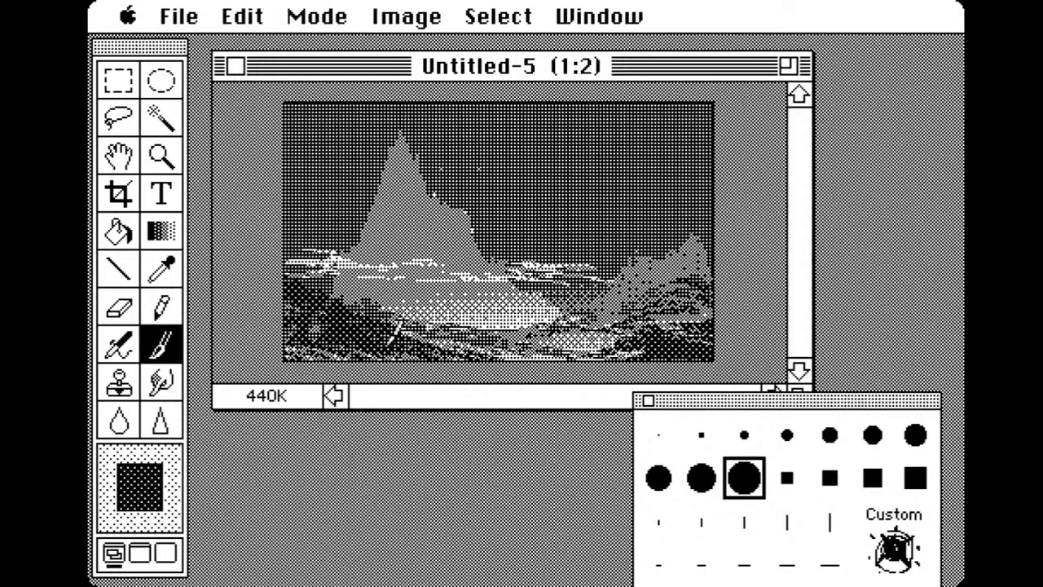
Paint a small dark rock at the edge of the bright foreground patch with the smallest square brush
{"action": "left_click", "coordinate": [787, 479]}
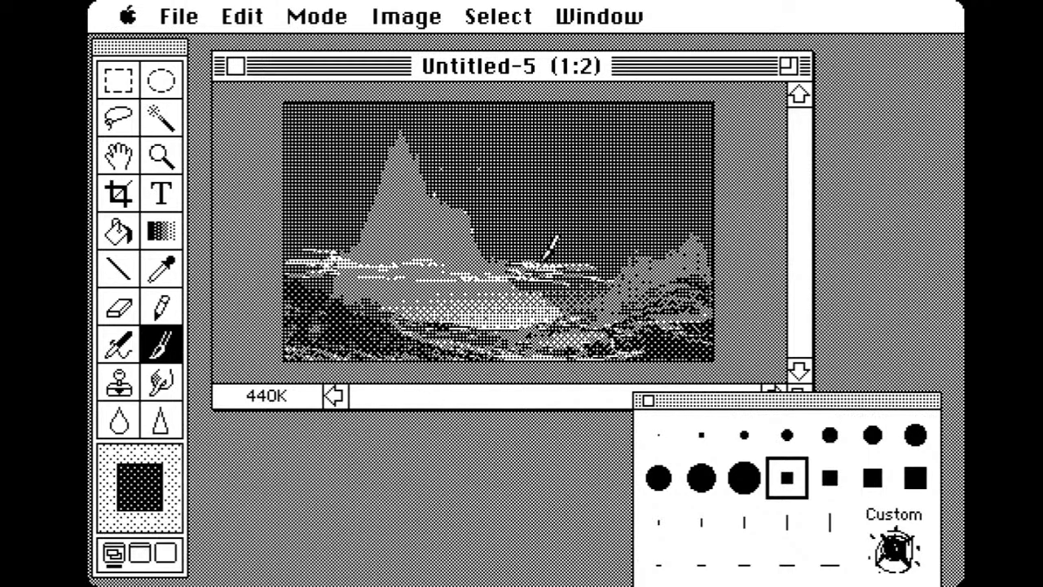
{"action": "mouse_move", "coordinate": [420, 326]}
{"action": "left_mouse_down"}
{"action": "mouse_move", "coordinate": [446, 286]}
{"action": "mouse_move", "coordinate": [455, 316]}
{"action": "left_mouse_up"}
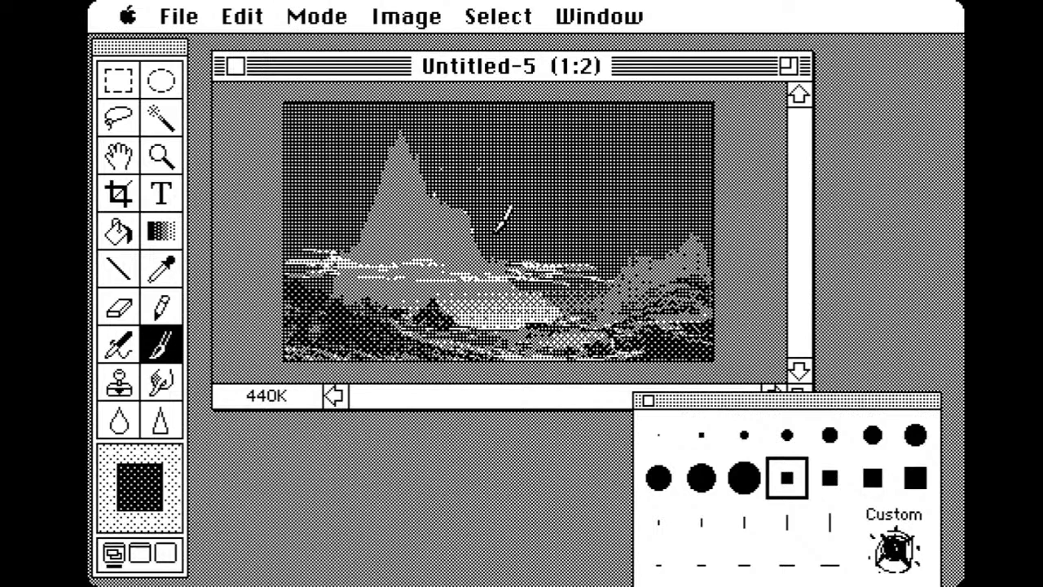
Rework the large mountain's left slope, carving it with the sampled sky tone and filling it back with the sampled mountain tone
{"action": "left_click", "coordinate": [505, 226], "text": "alt"}
{"action": "mouse_move", "coordinate": [407, 128]}
{"action": "left_mouse_down"}
{"action": "mouse_move", "coordinate": [413, 219]}
{"action": "mouse_move", "coordinate": [386, 181]}
{"action": "mouse_move", "coordinate": [400, 245]}
{"action": "mouse_move", "coordinate": [379, 202]}
{"action": "mouse_move", "coordinate": [385, 176]}
{"action": "mouse_move", "coordinate": [399, 194]}
{"action": "mouse_move", "coordinate": [371, 224]}
{"action": "mouse_move", "coordinate": [387, 247]}
{"action": "mouse_move", "coordinate": [368, 234]}
{"action": "mouse_move", "coordinate": [361, 248]}
{"action": "mouse_move", "coordinate": [422, 257]}
{"action": "left_mouse_up"}
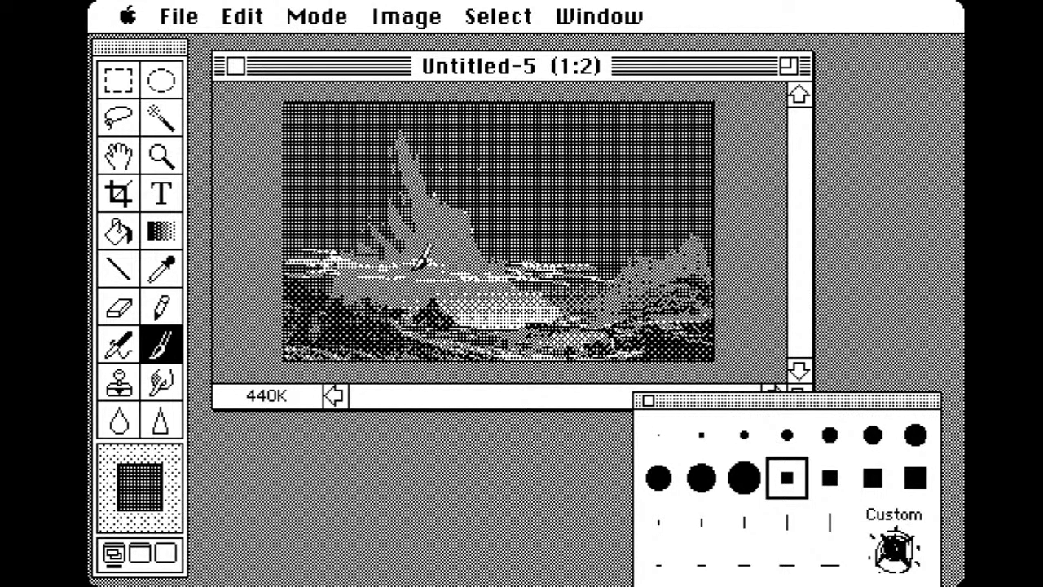
{"action": "mouse_move", "coordinate": [243, 8]}
{"action": "left_mouse_down"}
{"action": "mouse_move", "coordinate": [245, 40]}
{"action": "mouse_move", "coordinate": [275, 79]}
{"action": "mouse_move", "coordinate": [253, 42]}
{"action": "left_mouse_up"}
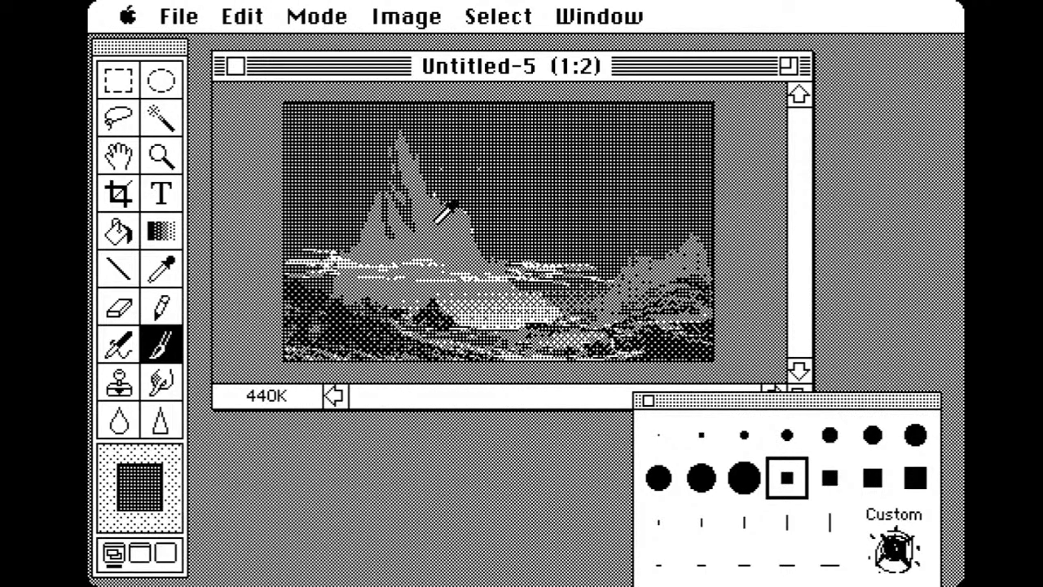
{"action": "left_click", "coordinate": [440, 210], "text": "alt"}
{"action": "mouse_move", "coordinate": [401, 210]}
{"action": "left_mouse_down"}
{"action": "mouse_move", "coordinate": [376, 216]}
{"action": "mouse_move", "coordinate": [378, 189]}
{"action": "mouse_move", "coordinate": [391, 211]}
{"action": "mouse_move", "coordinate": [401, 128]}
{"action": "mouse_move", "coordinate": [405, 227]}
{"action": "mouse_move", "coordinate": [361, 212]}
{"action": "left_mouse_up"}
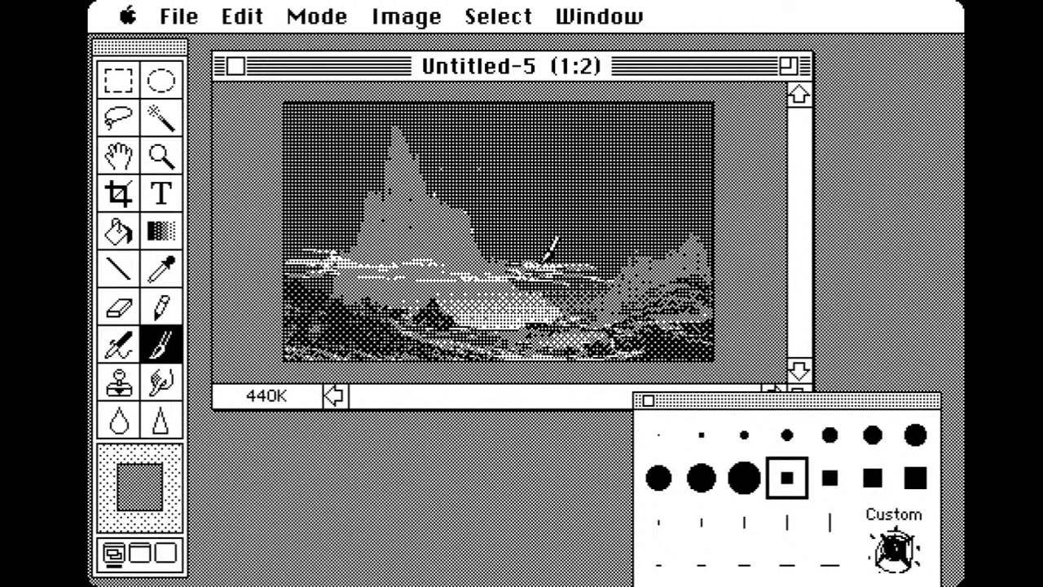
Sample the bright foreground tone and paint thin cloud streaks along the horizon and around the mountain bases with a horizontal line brush
{"action": "left_click", "coordinate": [486, 325], "text": "alt"}
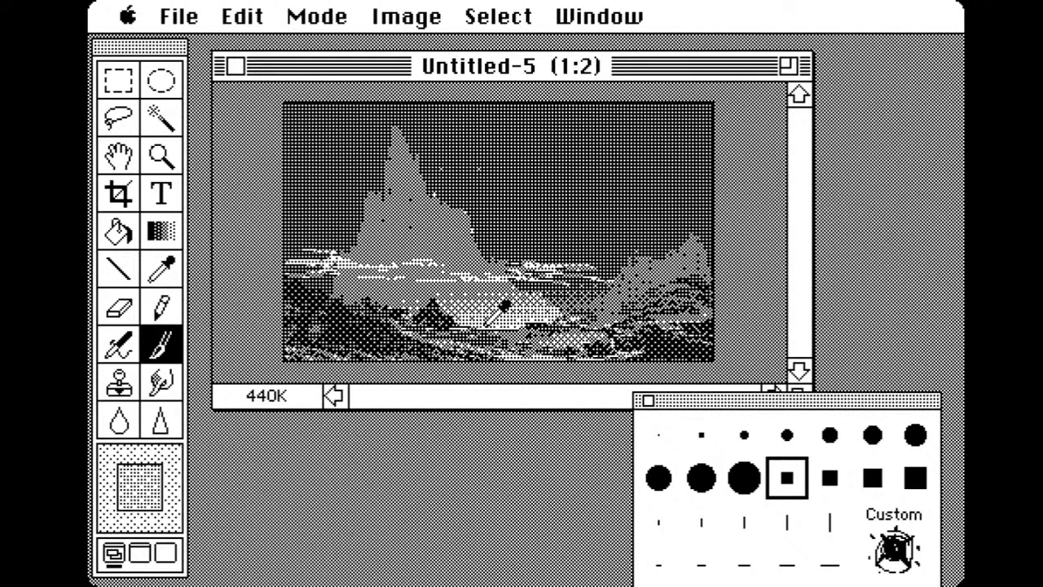
{"action": "left_click", "coordinate": [787, 563]}
{"action": "left_click_drag", "start_coordinate": [482, 243], "coordinate": [521, 242]}
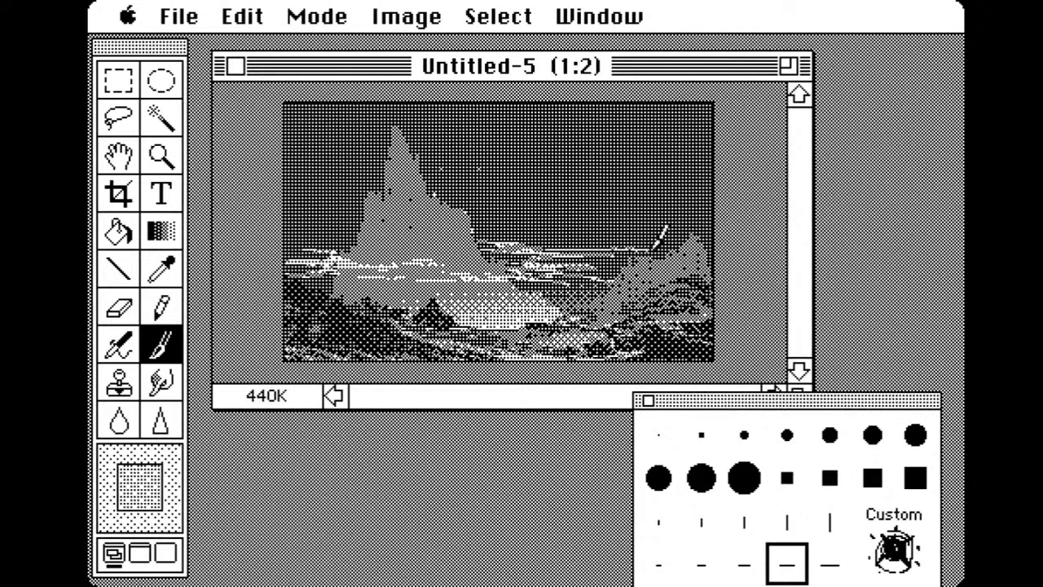
{"action": "left_click_drag", "start_coordinate": [601, 262], "coordinate": [632, 260]}
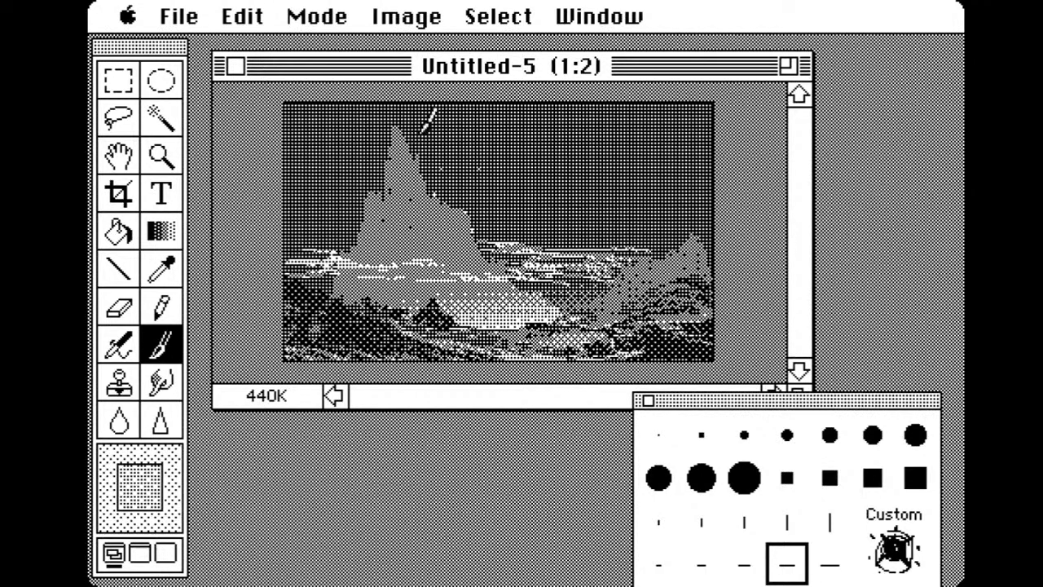
{"action": "left_click_drag", "start_coordinate": [243, 16], "coordinate": [261, 49]}
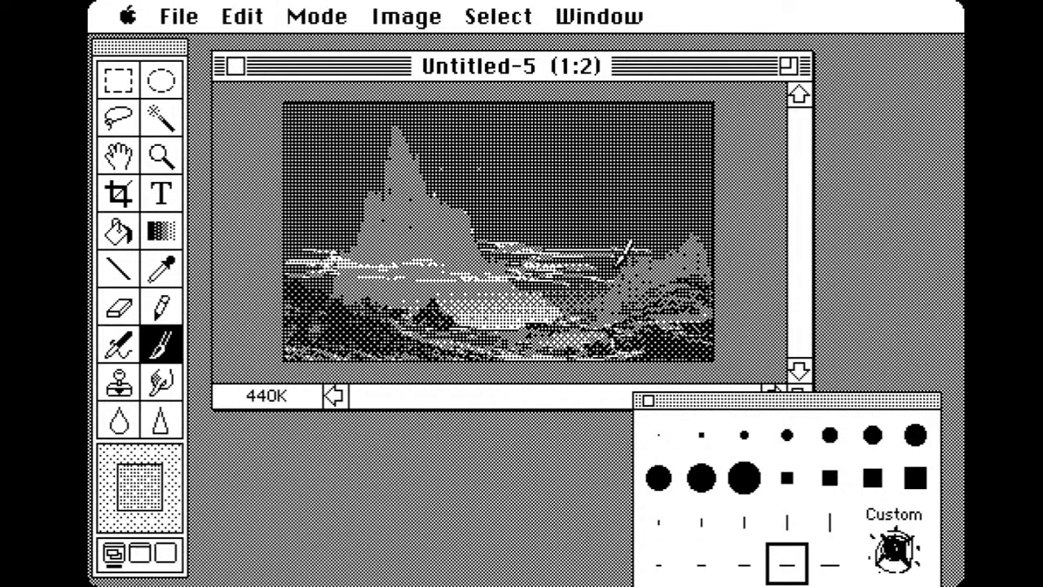
{"action": "mouse_move", "coordinate": [626, 244]}
{"action": "left_mouse_down"}
{"action": "mouse_move", "coordinate": [652, 231]}
{"action": "mouse_move", "coordinate": [696, 224]}
{"action": "left_mouse_up"}
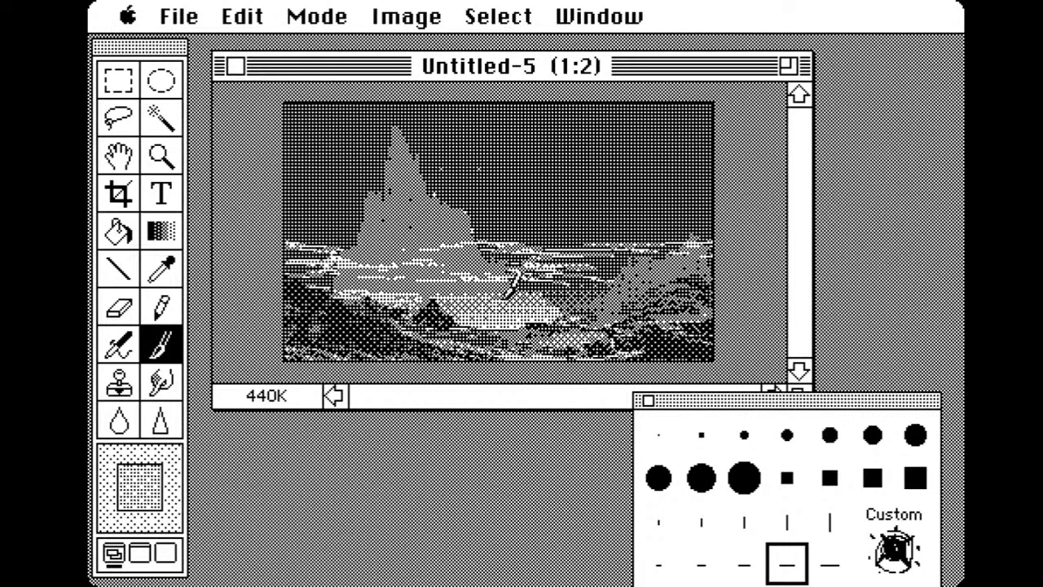
{"action": "mouse_move", "coordinate": [560, 295]}
{"action": "left_mouse_down"}
{"action": "mouse_move", "coordinate": [567, 279]}
{"action": "mouse_move", "coordinate": [592, 282]}
{"action": "left_mouse_up"}
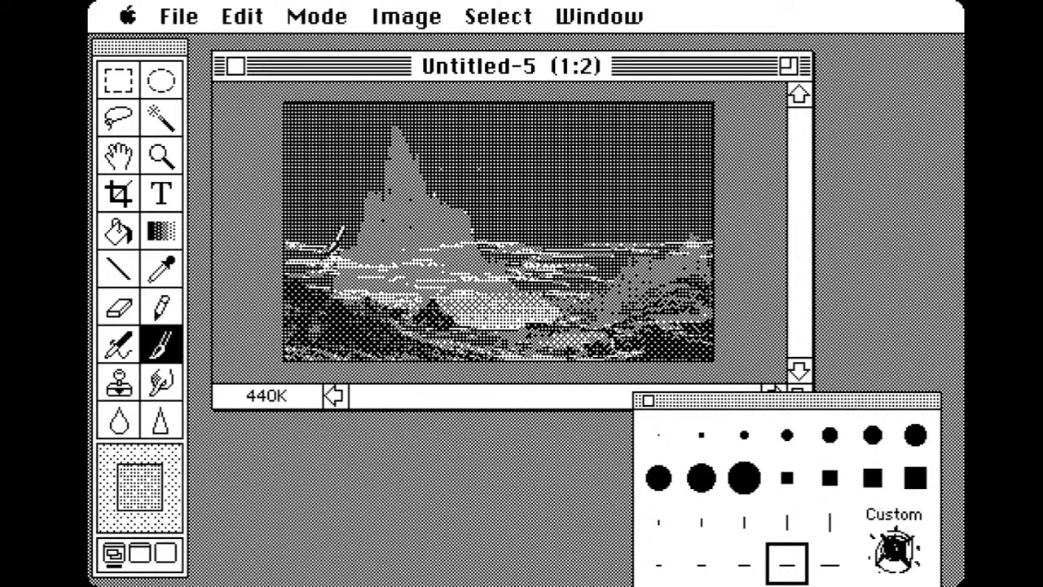
At 1:1 zoom, paint the sampled sky tone over the bright specks beside the large mountain's right edge with the largest round brush
{"action": "left_click", "coordinate": [160, 157]}
{"action": "left_click", "coordinate": [453, 194]}
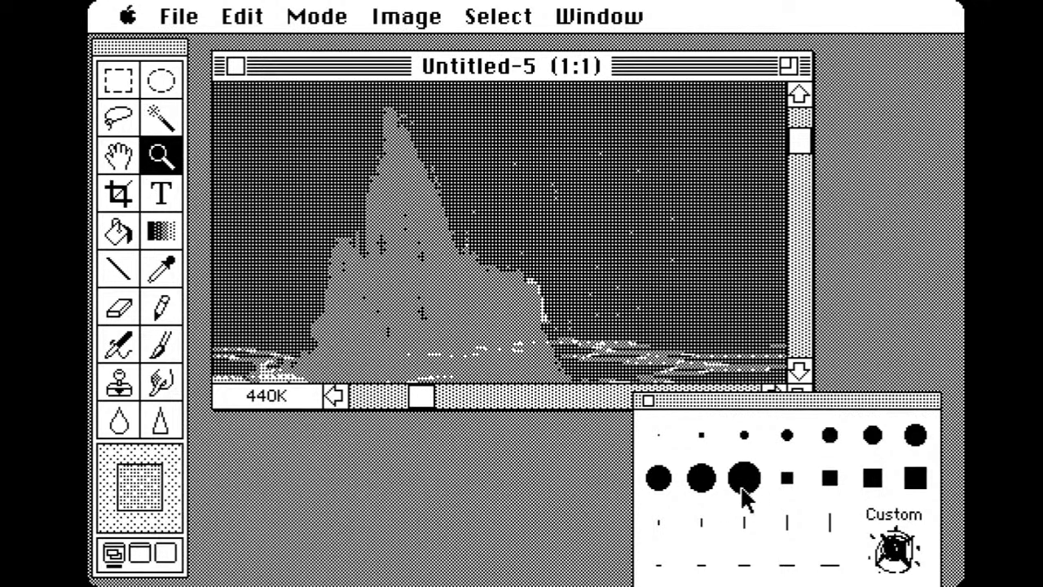
{"action": "left_click", "coordinate": [532, 235], "text": "alt"}
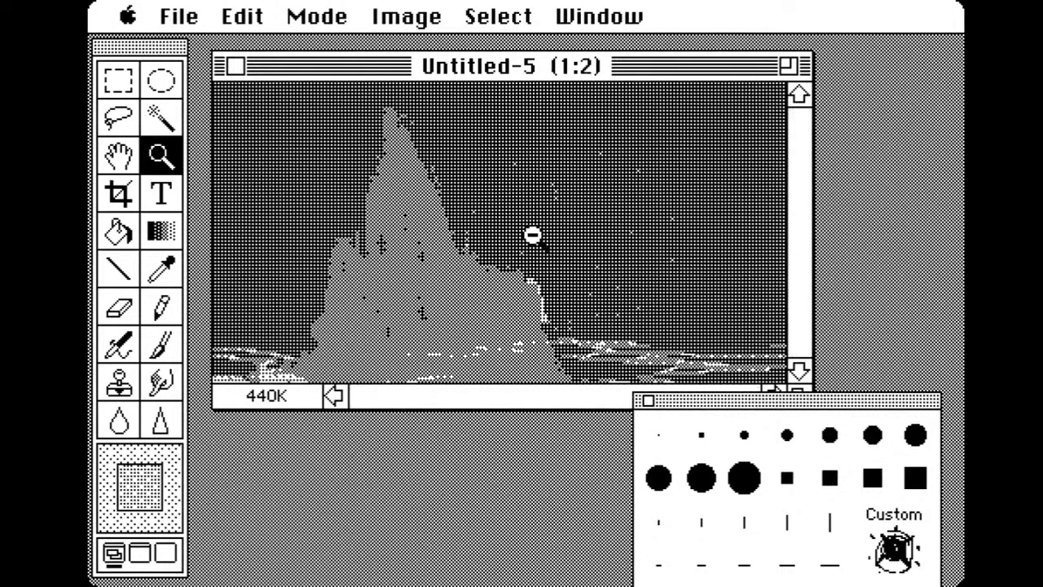
{"action": "left_click", "coordinate": [536, 227]}
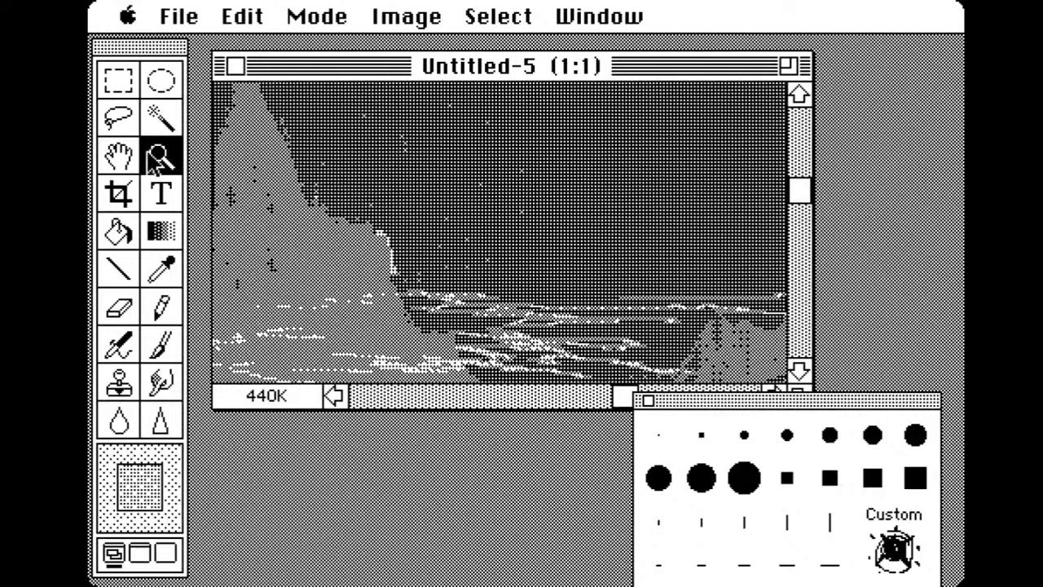
{"action": "left_click", "coordinate": [161, 344]}
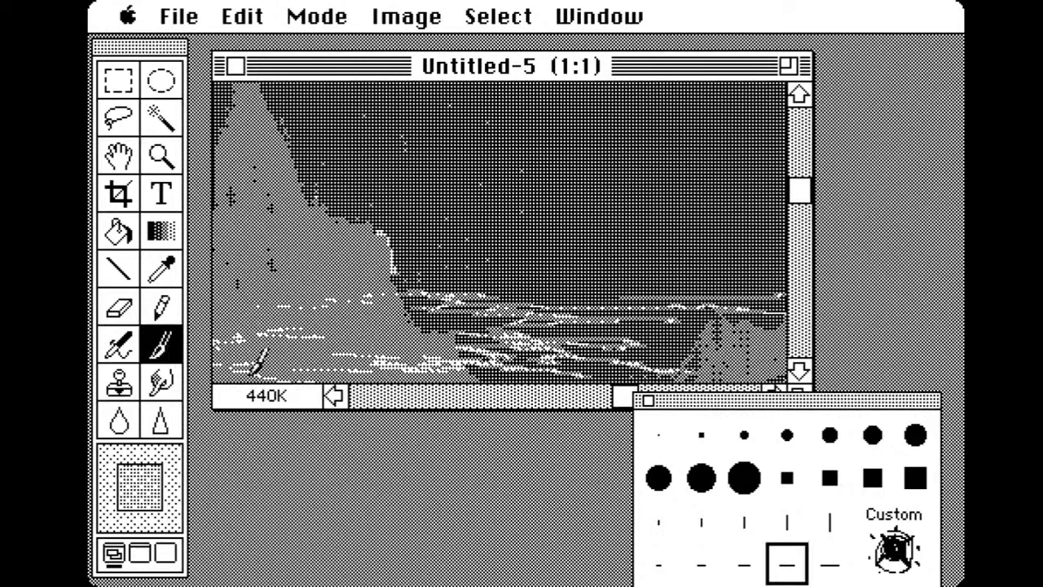
{"action": "left_click", "coordinate": [757, 489]}
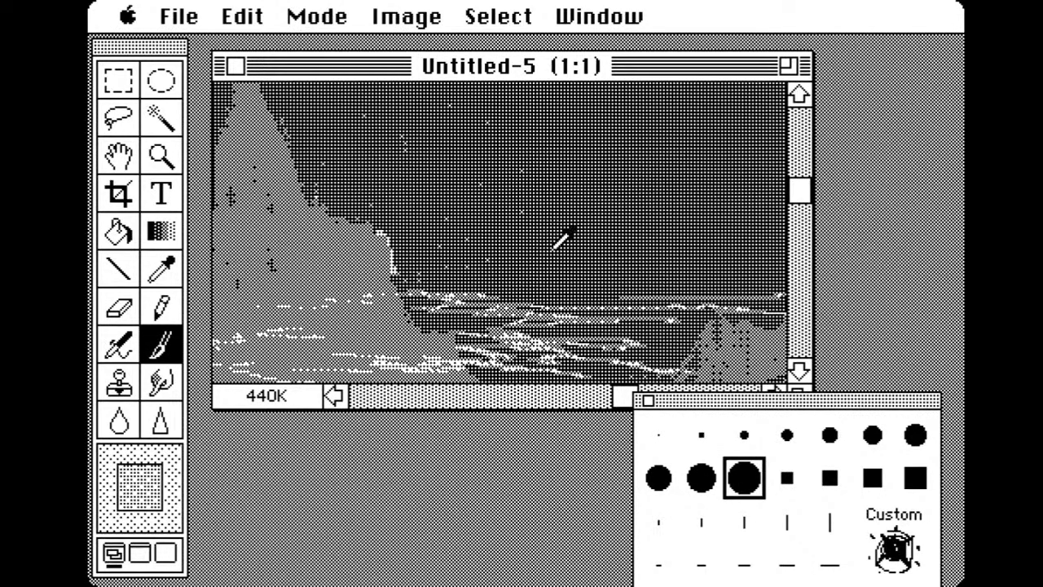
{"action": "left_click", "coordinate": [556, 248], "text": "alt"}
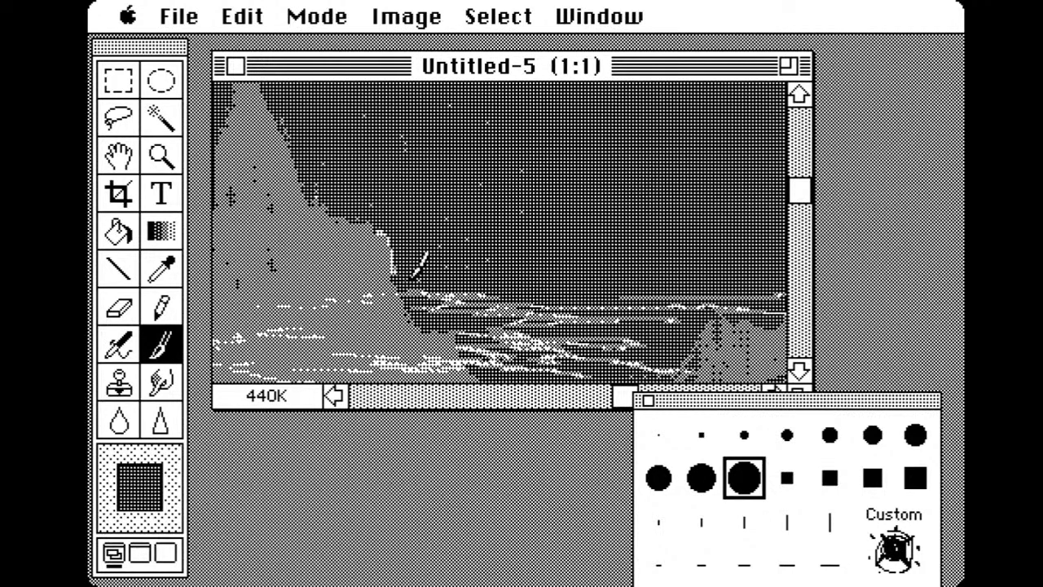
{"action": "left_click_drag", "start_coordinate": [413, 275], "coordinate": [412, 263]}
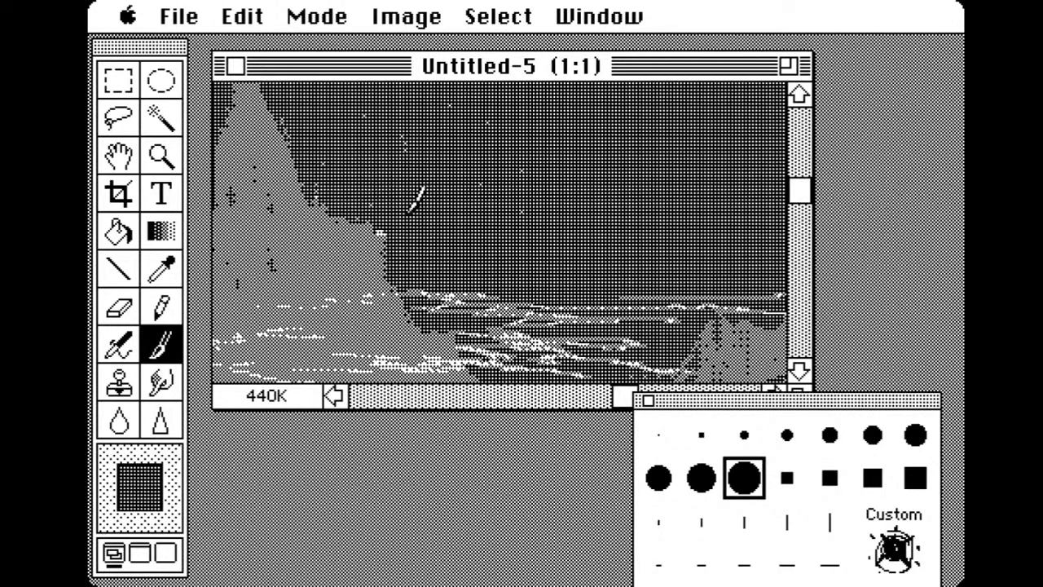
Cover the remaining stars and the large mountain's pointed summit with the sky tone
{"action": "key", "text": "space"}
{"action": "left_click_drag", "start_coordinate": [422, 205], "coordinate": [447, 240]}
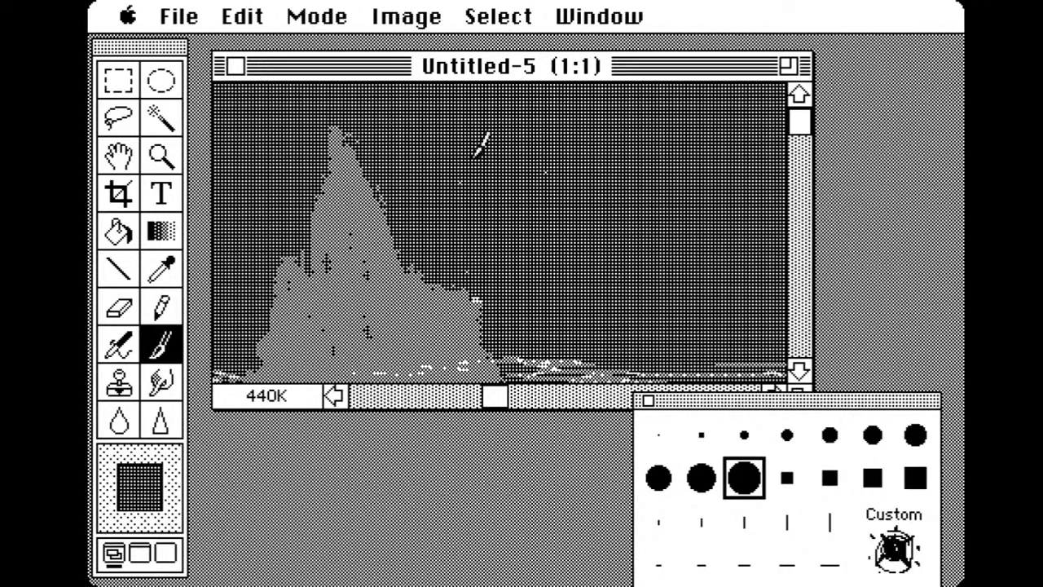
{"action": "mouse_move", "coordinate": [318, 174]}
{"action": "left_mouse_down"}
{"action": "mouse_move", "coordinate": [334, 195]}
{"action": "mouse_move", "coordinate": [349, 165]}
{"action": "mouse_move", "coordinate": [337, 126]}
{"action": "mouse_move", "coordinate": [342, 202]}
{"action": "mouse_move", "coordinate": [329, 228]}
{"action": "mouse_move", "coordinate": [367, 182]}
{"action": "mouse_move", "coordinate": [358, 189]}
{"action": "mouse_move", "coordinate": [356, 158]}
{"action": "left_mouse_up"}
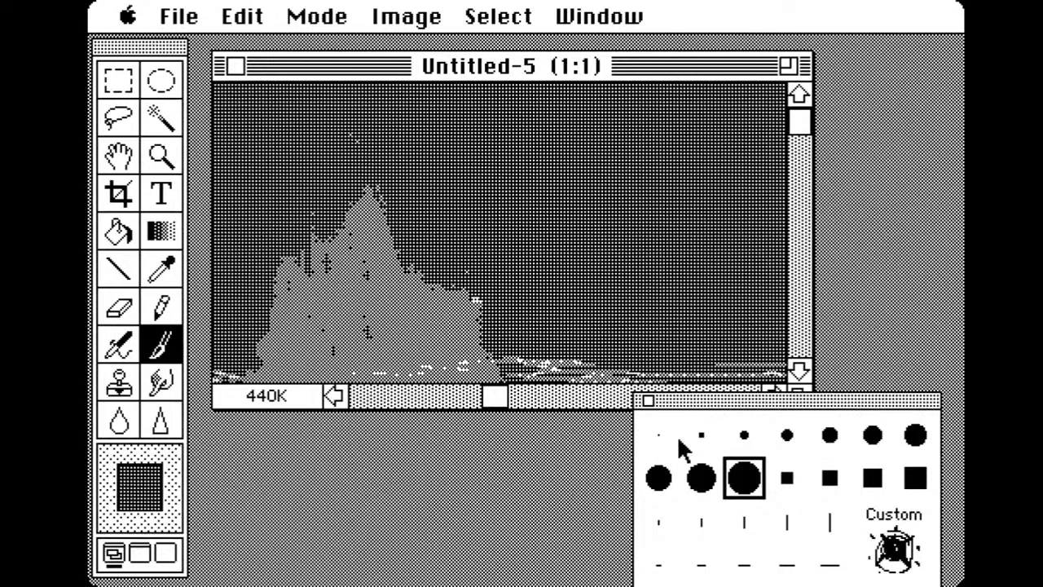
Build thin castle-like spires on the mountain's summit in the sampled mountain tone, using the small square and small round brushes
{"action": "left_click", "coordinate": [787, 478]}
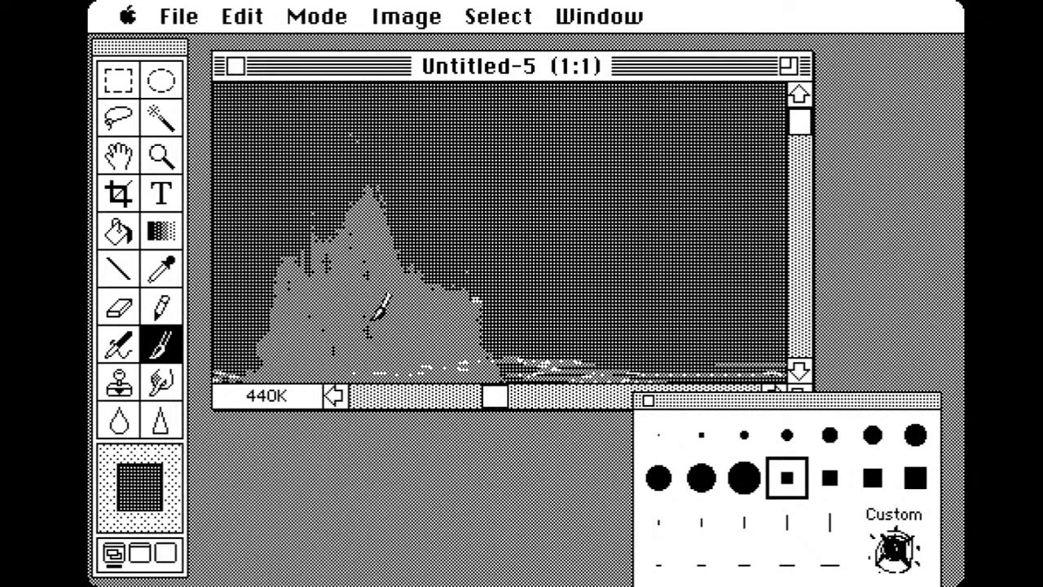
{"action": "left_click", "coordinate": [397, 310], "text": "alt"}
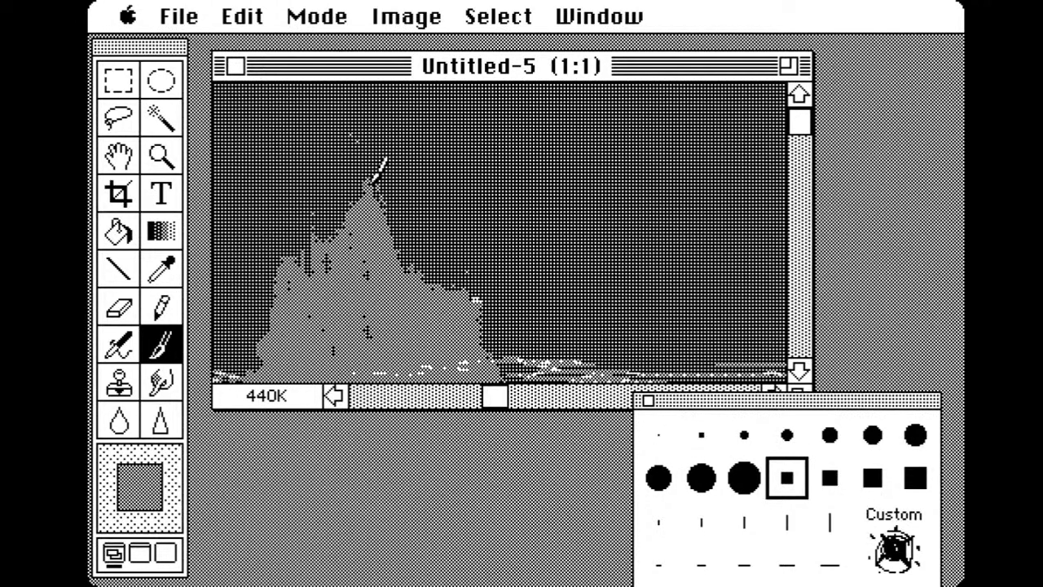
{"action": "left_click_drag", "start_coordinate": [375, 178], "coordinate": [367, 163]}
{"action": "left_click", "coordinate": [703, 436]}
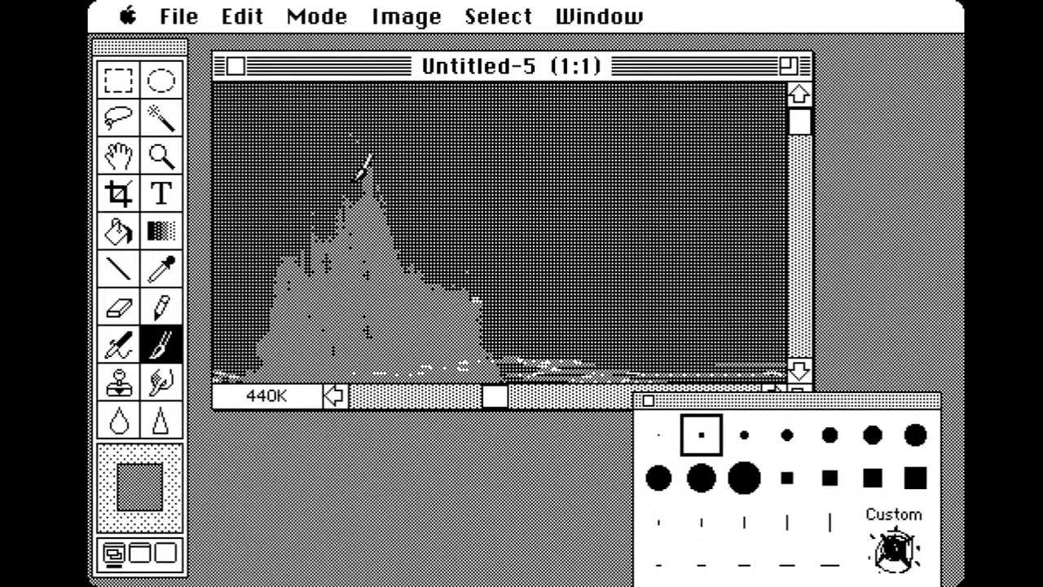
{"action": "mouse_move", "coordinate": [359, 177]}
{"action": "left_mouse_down"}
{"action": "mouse_move", "coordinate": [359, 123]}
{"action": "mouse_move", "coordinate": [350, 144]}
{"action": "left_mouse_up"}
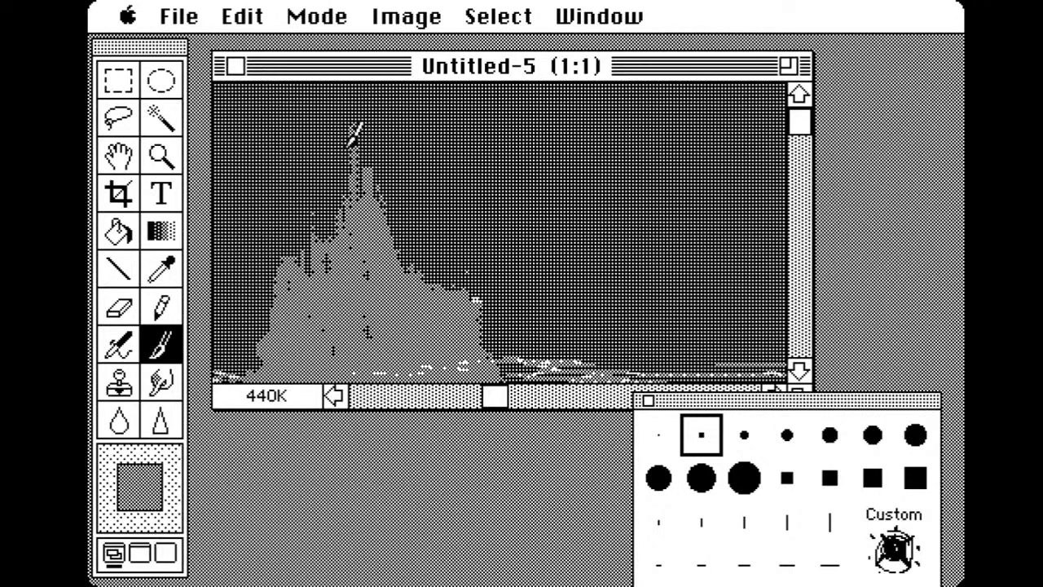
{"action": "mouse_move", "coordinate": [350, 106]}
{"action": "left_mouse_down"}
{"action": "mouse_move", "coordinate": [357, 205]}
{"action": "mouse_move", "coordinate": [347, 216]}
{"action": "mouse_move", "coordinate": [338, 199]}
{"action": "left_mouse_up"}
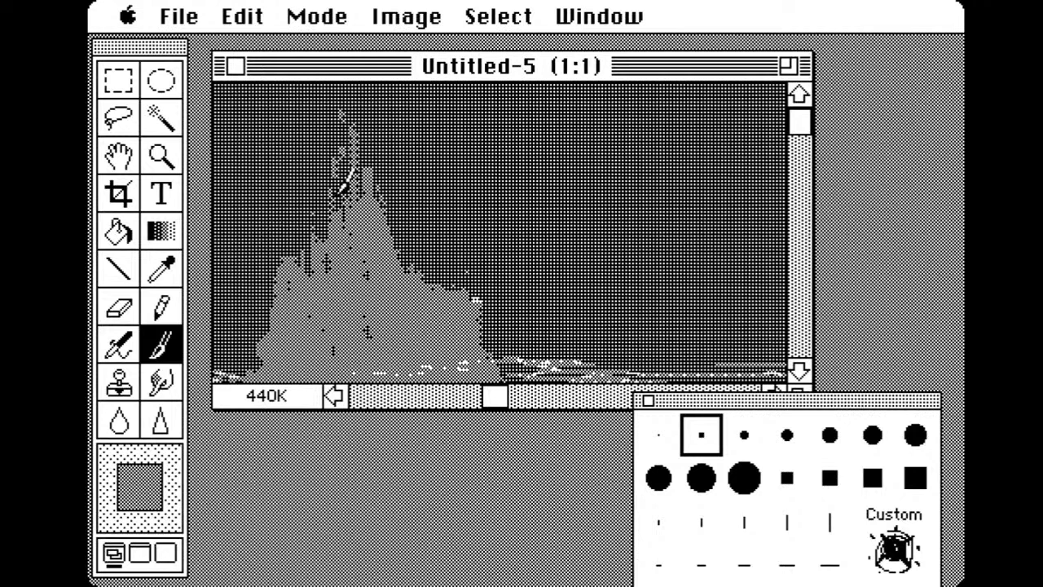
Thin the tallest spires with the sampled sky tone and add slender towers to both slopes in the mountain tone
{"action": "left_click", "coordinate": [326, 148], "text": "alt"}
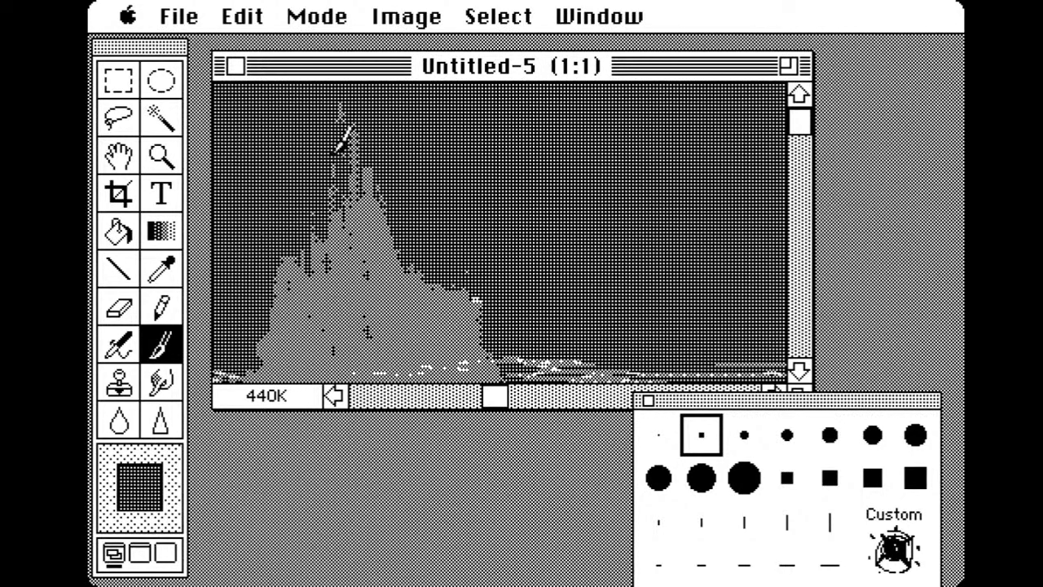
{"action": "left_click_drag", "start_coordinate": [343, 139], "coordinate": [351, 91]}
{"action": "left_click", "coordinate": [359, 265], "text": "alt"}
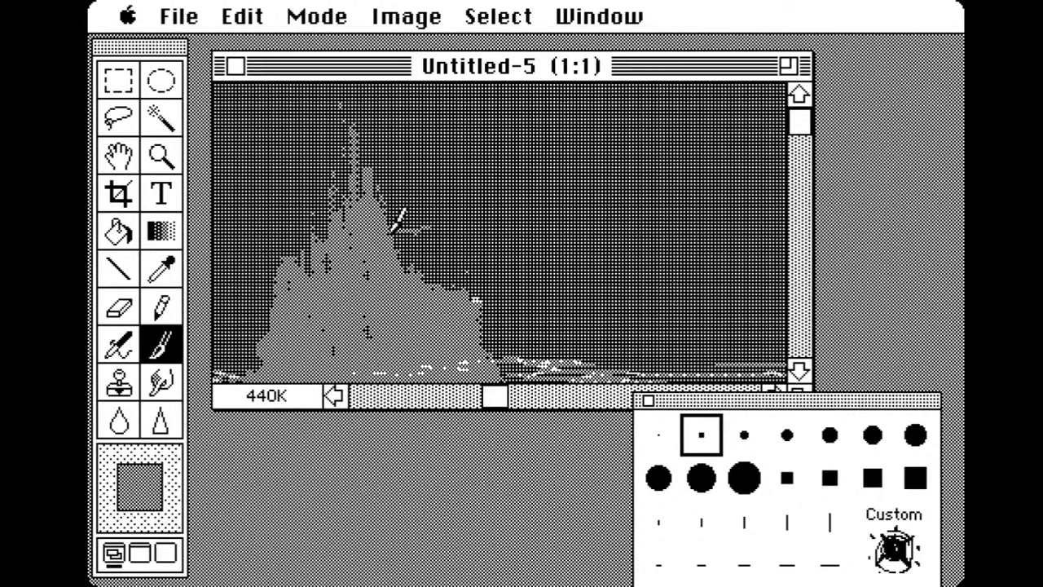
{"action": "left_click_drag", "start_coordinate": [418, 225], "coordinate": [429, 284]}
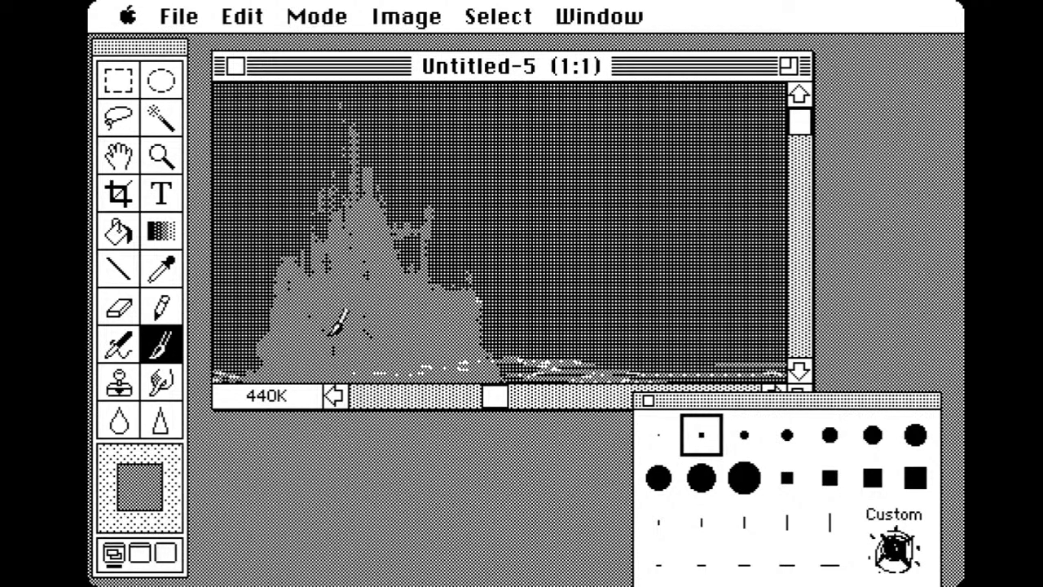
{"action": "mouse_move", "coordinate": [512, 342]}
{"action": "left_mouse_down"}
{"action": "mouse_move", "coordinate": [502, 300]}
{"action": "mouse_move", "coordinate": [587, 128]}
{"action": "mouse_move", "coordinate": [589, 182]}
{"action": "mouse_move", "coordinate": [552, 310]}
{"action": "mouse_move", "coordinate": [511, 317]}
{"action": "left_mouse_up"}
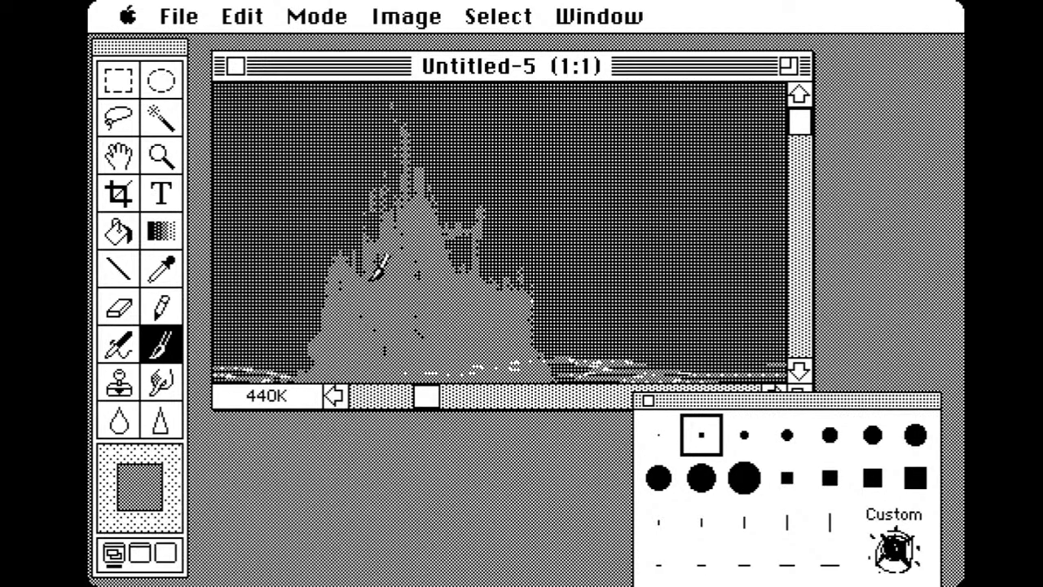
Trim the left-hand towers with the sampled sky tone and cover the dark specks on the mountain's body with the mountain tone
{"action": "left_click", "coordinate": [354, 169], "text": "alt"}
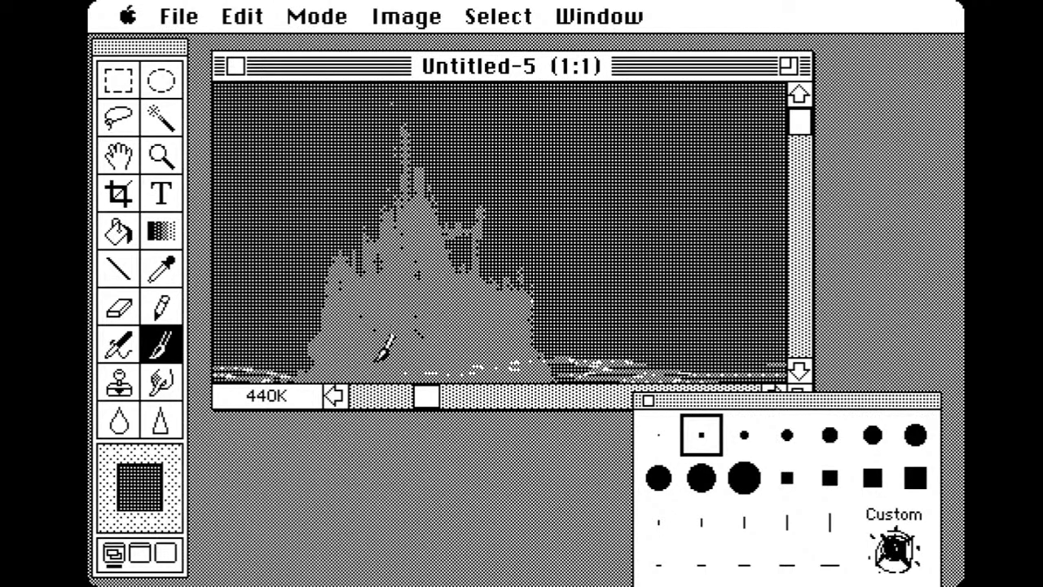
{"action": "left_click", "coordinate": [398, 342], "text": "alt"}
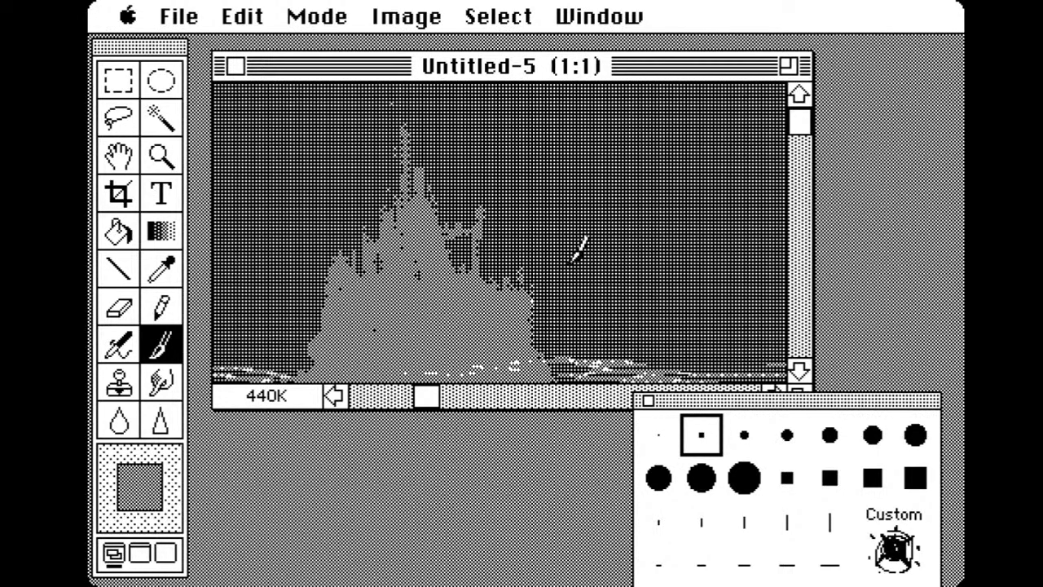
Extend the branching tower on the right slope and add a thin turret left of the tallest spire with the small round brush
{"action": "key", "text": "space"}
{"action": "left_click_drag", "start_coordinate": [555, 295], "coordinate": [542, 142]}
{"action": "key", "text": "space"}
{"action": "left_click_drag", "start_coordinate": [500, 260], "coordinate": [594, 344]}
{"action": "left_click_drag", "start_coordinate": [486, 222], "coordinate": [503, 293]}
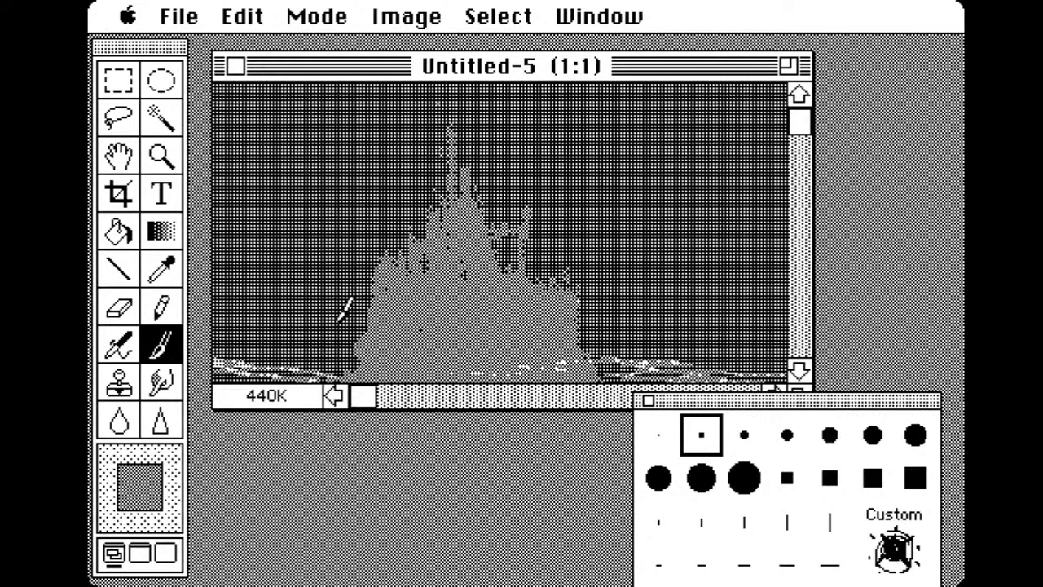
{"action": "left_click", "coordinate": [789, 477]}
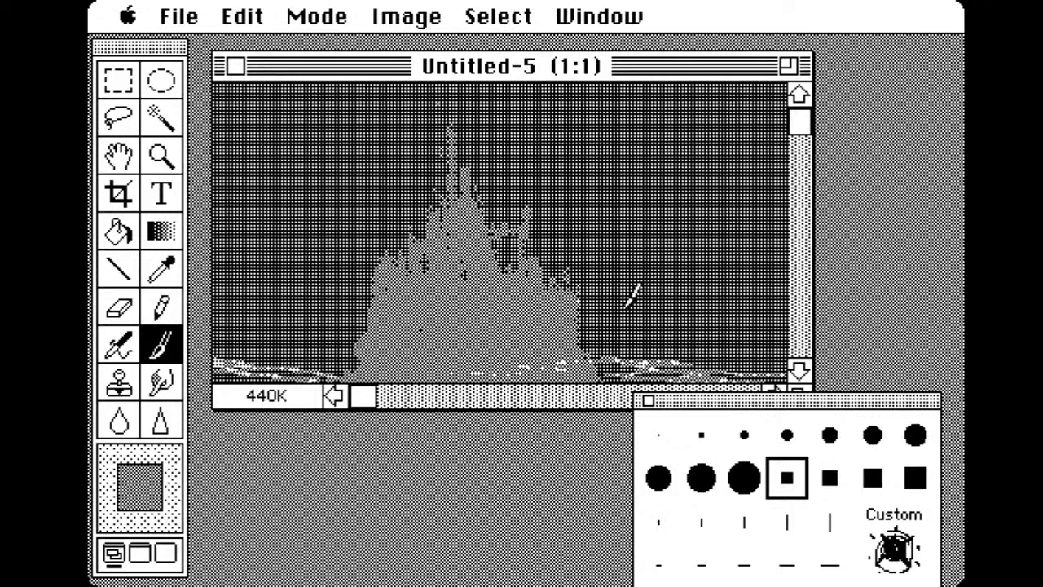
{"action": "left_click", "coordinate": [709, 441]}
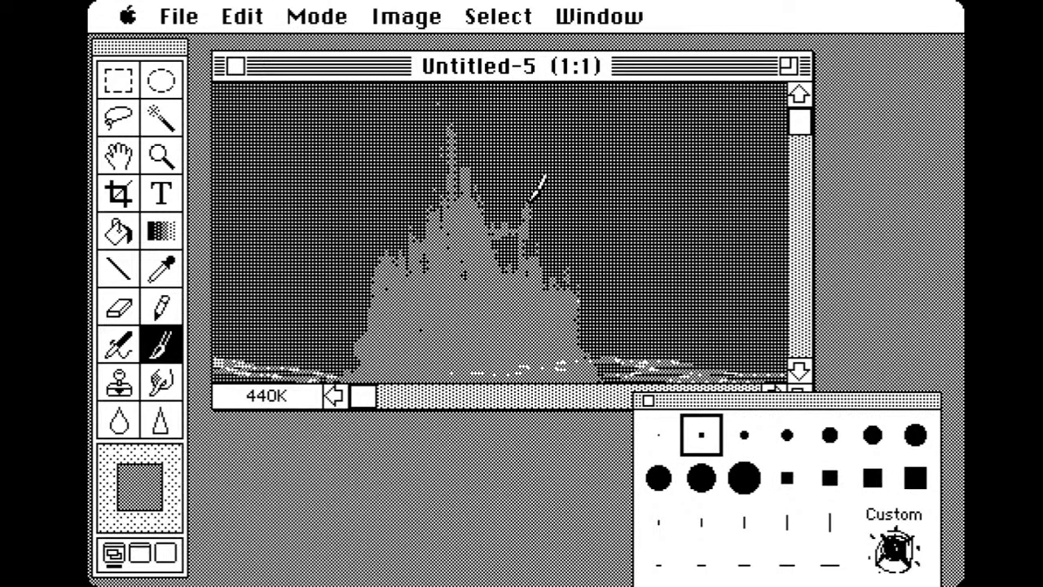
{"action": "left_click_drag", "start_coordinate": [530, 193], "coordinate": [518, 230]}
{"action": "mouse_move", "coordinate": [433, 152]}
{"action": "left_mouse_down"}
{"action": "mouse_move", "coordinate": [431, 223]}
{"action": "mouse_move", "coordinate": [436, 152]}
{"action": "left_mouse_up"}
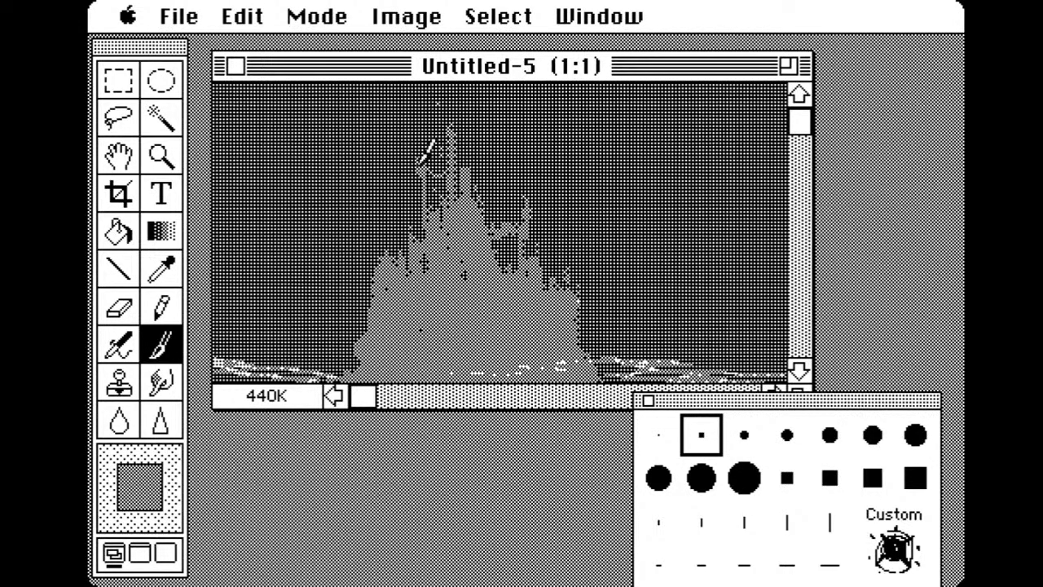
Set the foreground colour to white and paint bright highlights along the lower edge of the light patch beside the dark rock
{"action": "left_click_drag", "start_coordinate": [489, 310], "coordinate": [494, 170]}
{"action": "left_click_drag", "start_coordinate": [507, 282], "coordinate": [486, 218]}
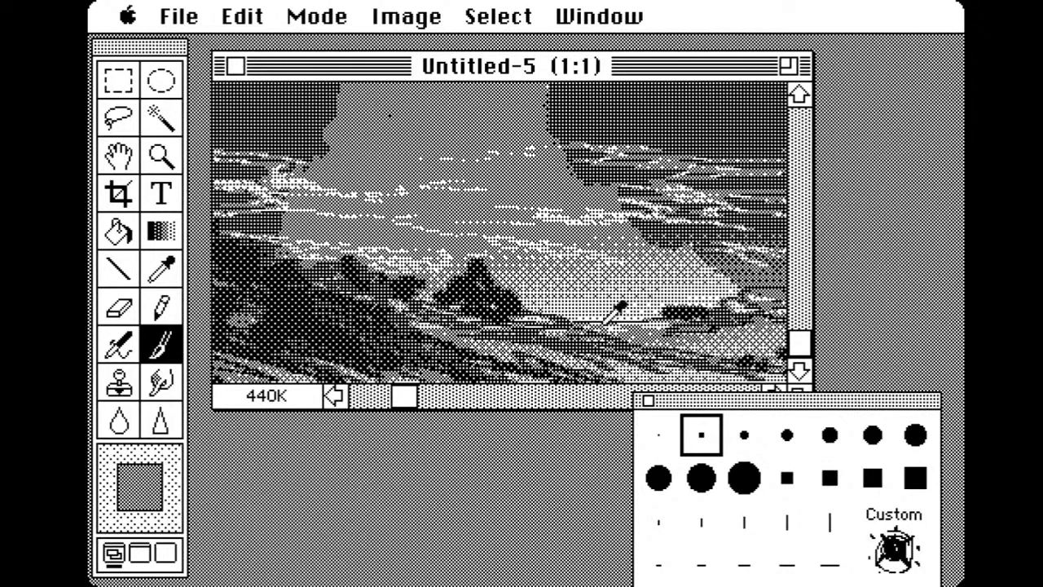
{"action": "left_click", "coordinate": [622, 318], "text": "alt"}
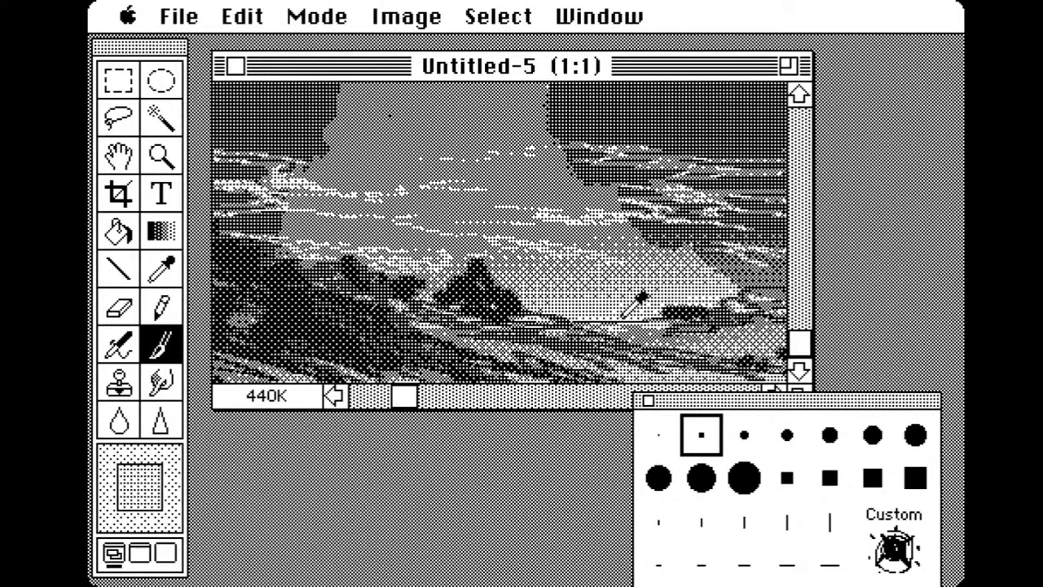
{"action": "left_click", "coordinate": [621, 325], "text": "alt"}
{"action": "left_click", "coordinate": [619, 332], "text": "alt"}
{"action": "left_click", "coordinate": [137, 482]}
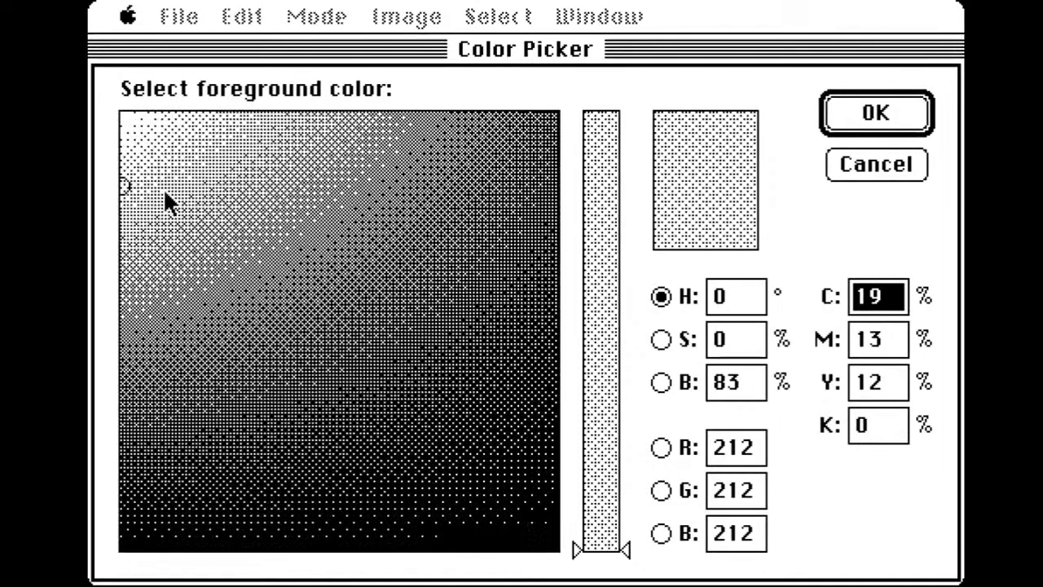
{"action": "left_click_drag", "start_coordinate": [163, 203], "coordinate": [121, 113]}
{"action": "left_click", "coordinate": [875, 114]}
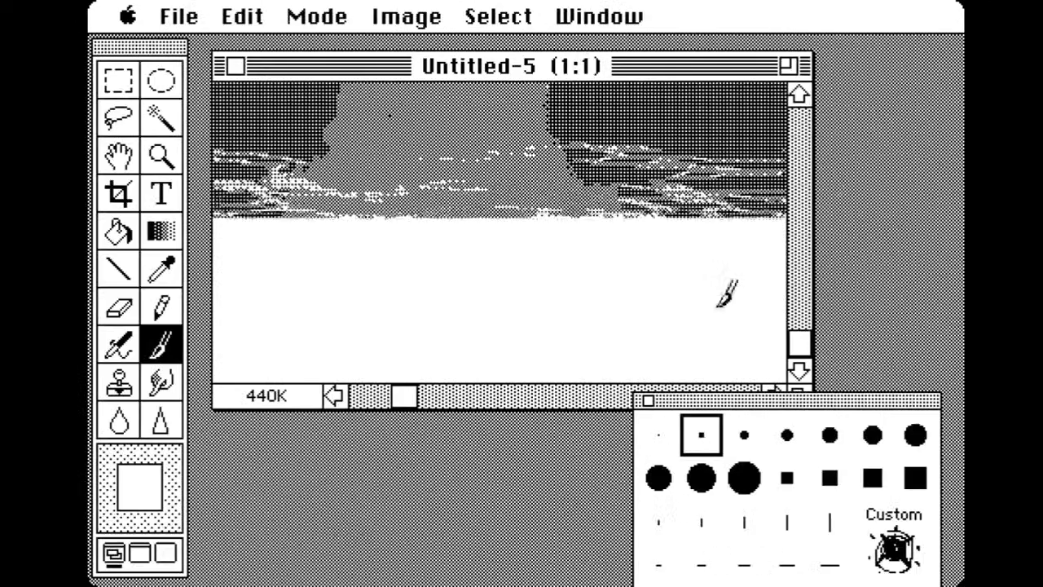
{"action": "left_click_drag", "start_coordinate": [807, 346], "coordinate": [800, 322]}
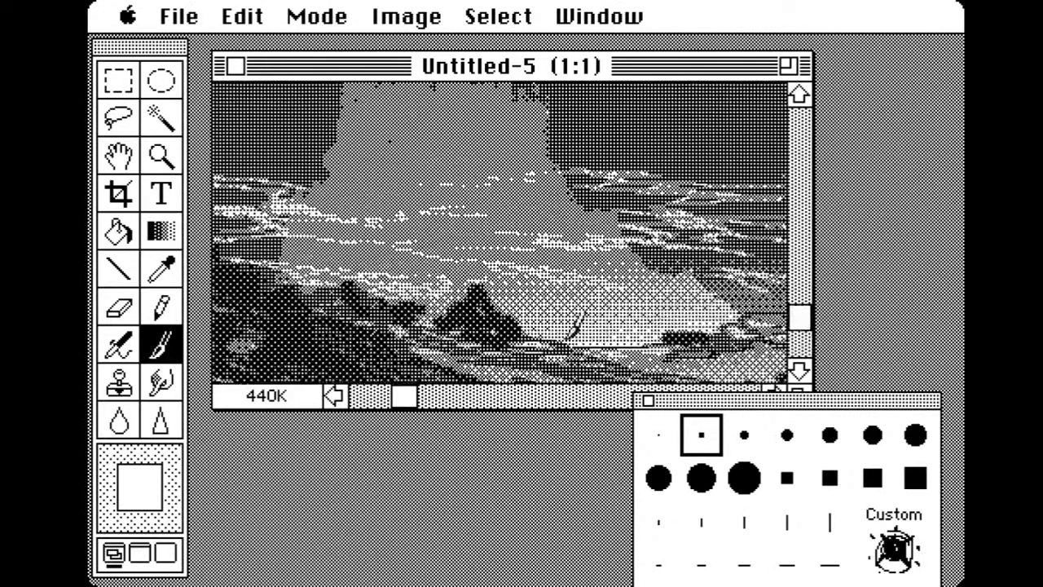
{"action": "mouse_move", "coordinate": [608, 340]}
{"action": "left_mouse_down"}
{"action": "mouse_move", "coordinate": [535, 321]}
{"action": "mouse_move", "coordinate": [649, 334]}
{"action": "left_mouse_up"}
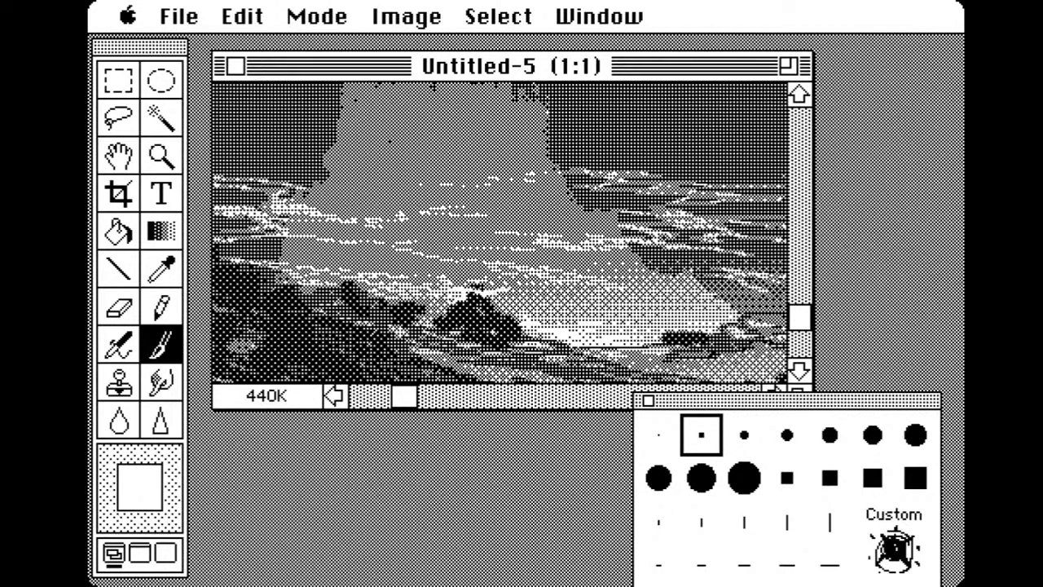
Add tiny white highlights to the summit spires and the right tower with the smallest vertical-line brush, undoing the last stroke
{"action": "left_click_drag", "start_coordinate": [501, 187], "coordinate": [531, 384]}
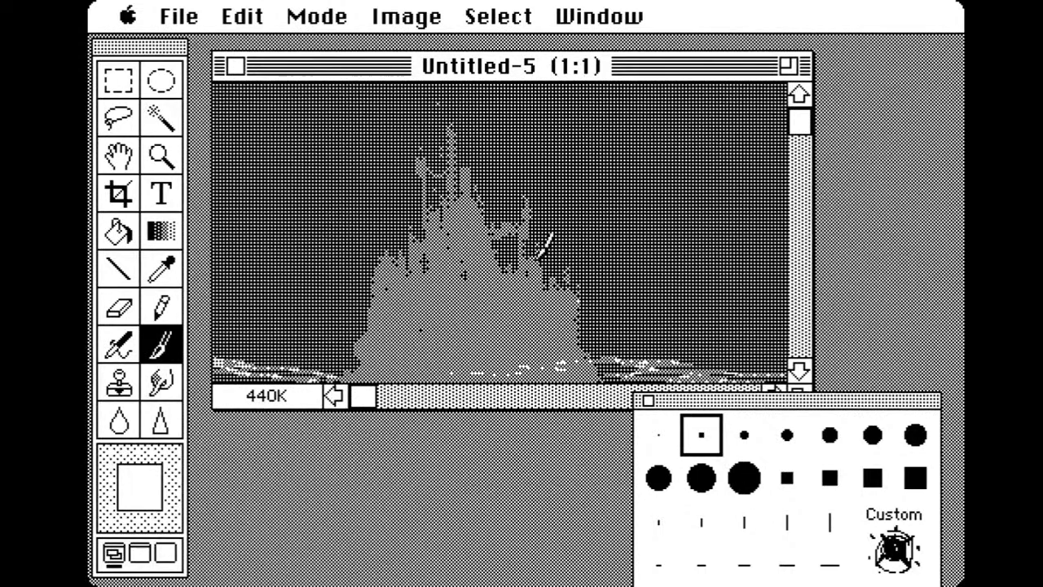
{"action": "left_click", "coordinate": [660, 521]}
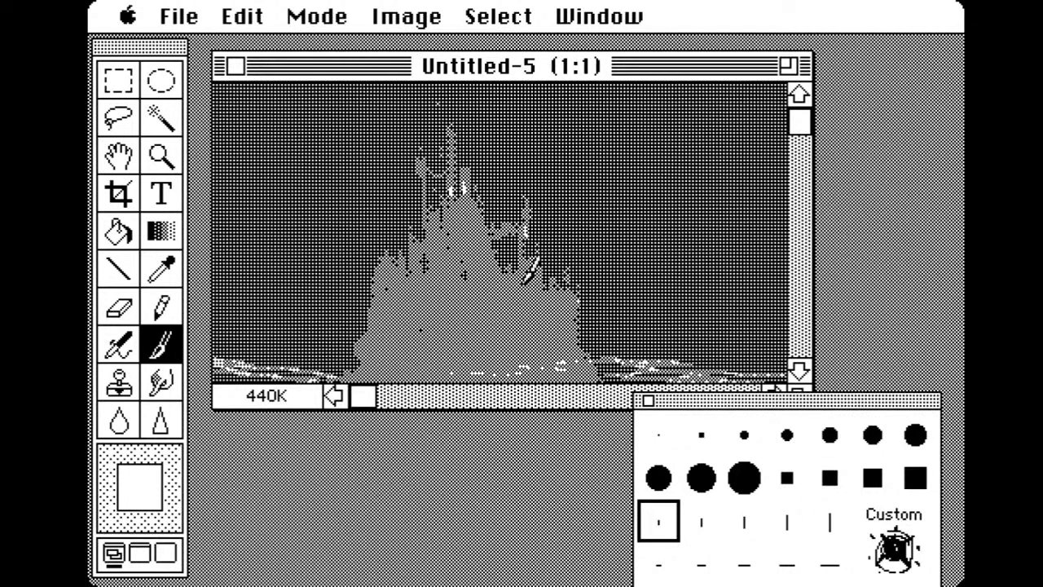
{"action": "mouse_move", "coordinate": [524, 279]}
{"action": "left_mouse_down"}
{"action": "mouse_move", "coordinate": [502, 340]}
{"action": "mouse_move", "coordinate": [422, 352]}
{"action": "mouse_move", "coordinate": [459, 349]}
{"action": "left_mouse_up"}
{"action": "left_click_drag", "start_coordinate": [471, 220], "coordinate": [530, 228]}
{"action": "mouse_move", "coordinate": [233, 18]}
{"action": "left_mouse_down"}
{"action": "mouse_move", "coordinate": [254, 56]}
{"action": "mouse_move", "coordinate": [268, 52]}
{"action": "left_mouse_up"}
{"action": "left_click_drag", "start_coordinate": [534, 259], "coordinate": [468, 263]}
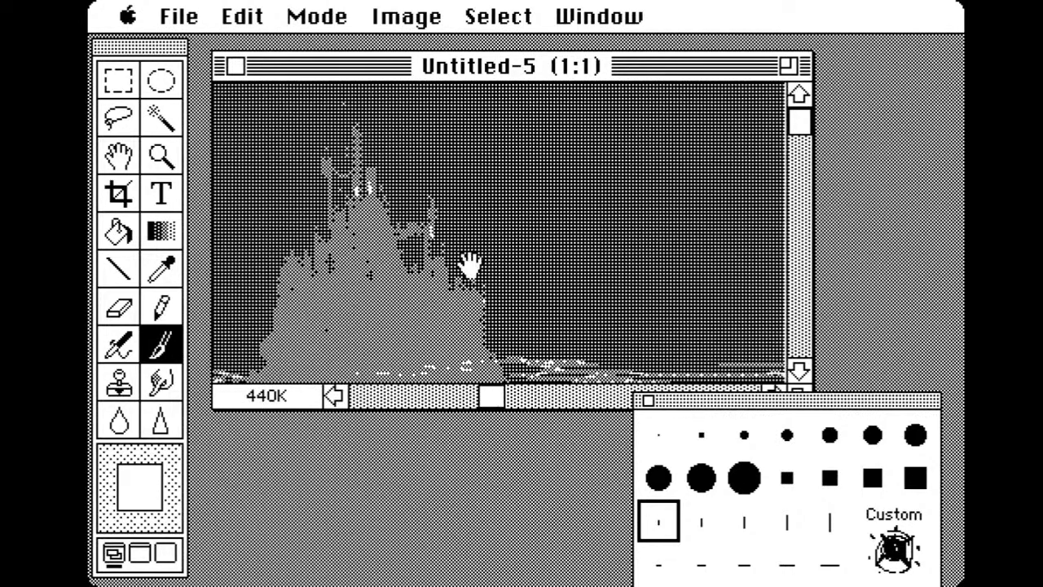
Try painting thin horizontal streaks across the sky right of the castle in the sampled mountain tone with the smallest horizontal-line brush
{"action": "left_click", "coordinate": [161, 155]}
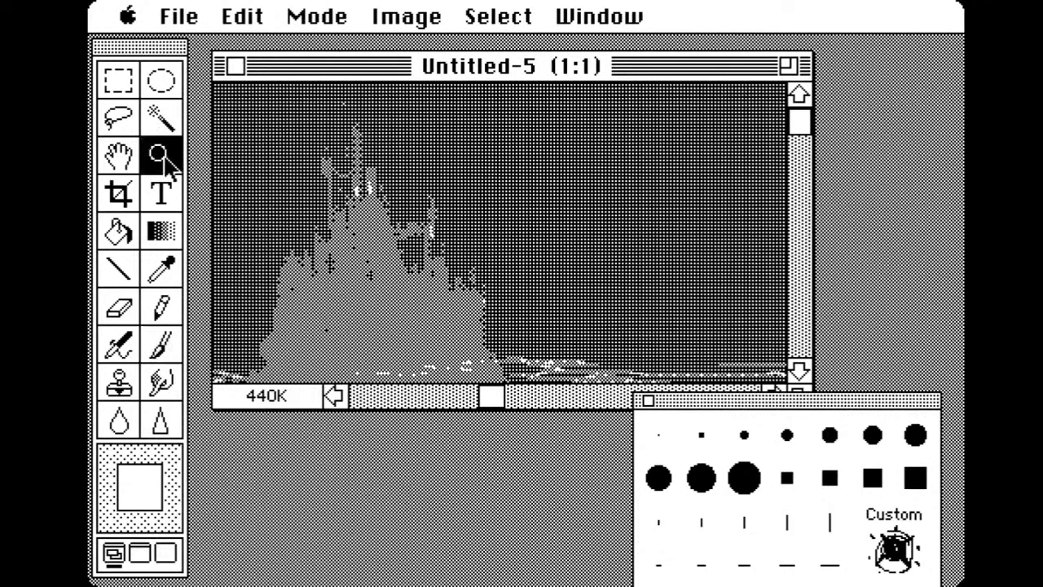
{"action": "left_click", "coordinate": [466, 211], "text": "alt"}
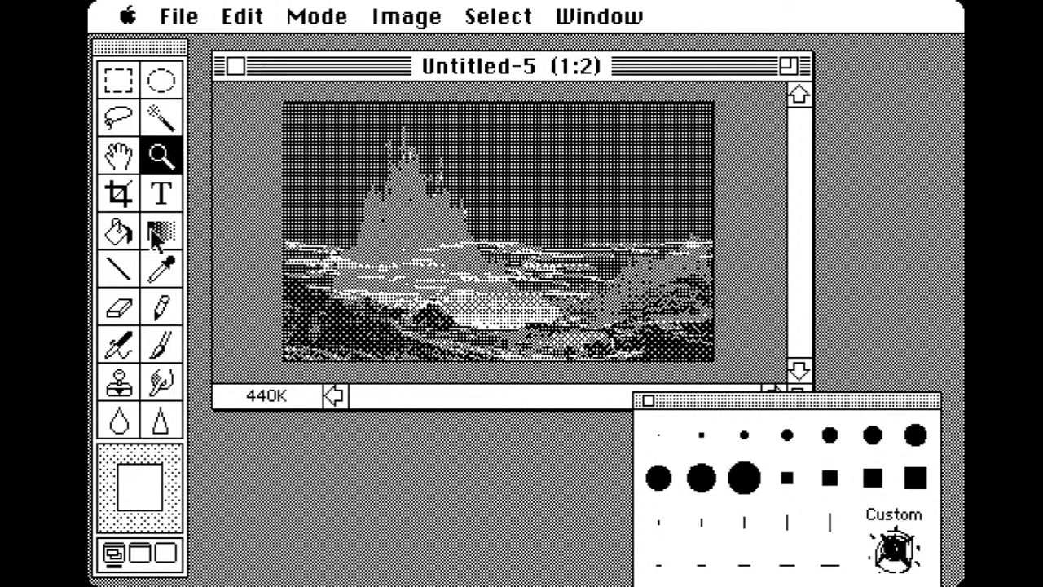
{"action": "left_click", "coordinate": [167, 346]}
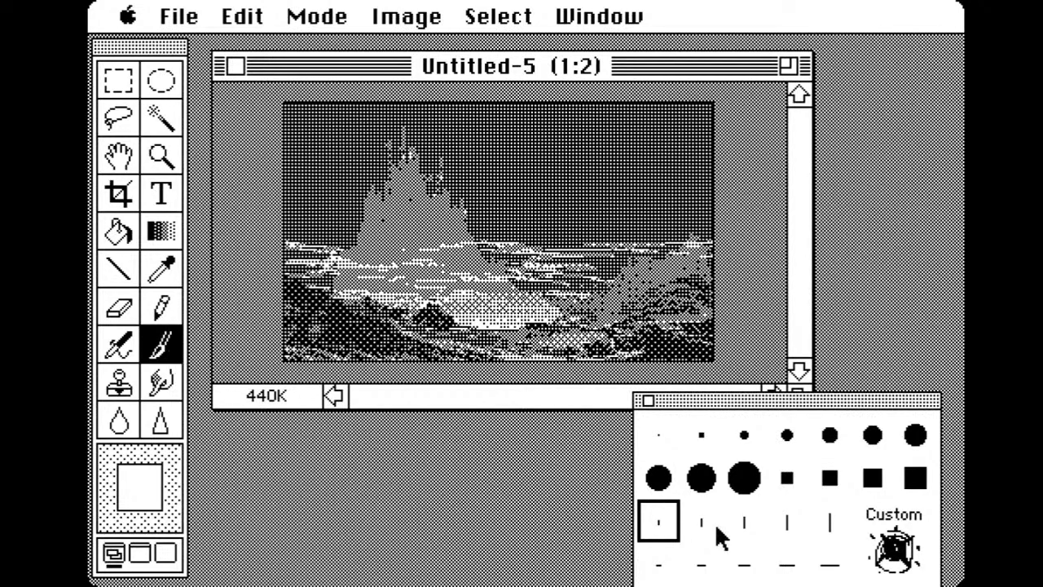
{"action": "left_click", "coordinate": [658, 561]}
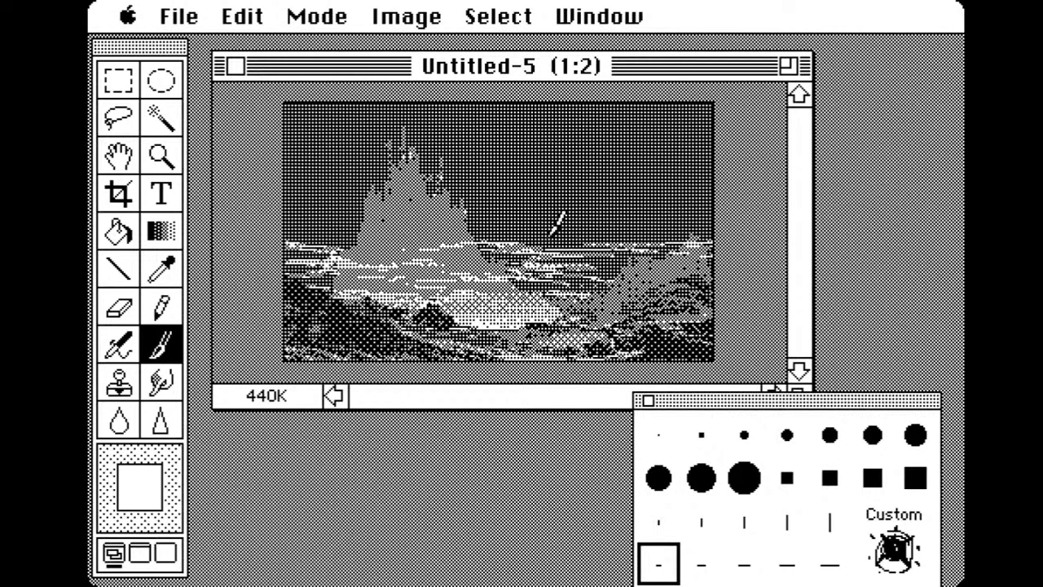
{"action": "left_click", "coordinate": [450, 227], "text": "alt"}
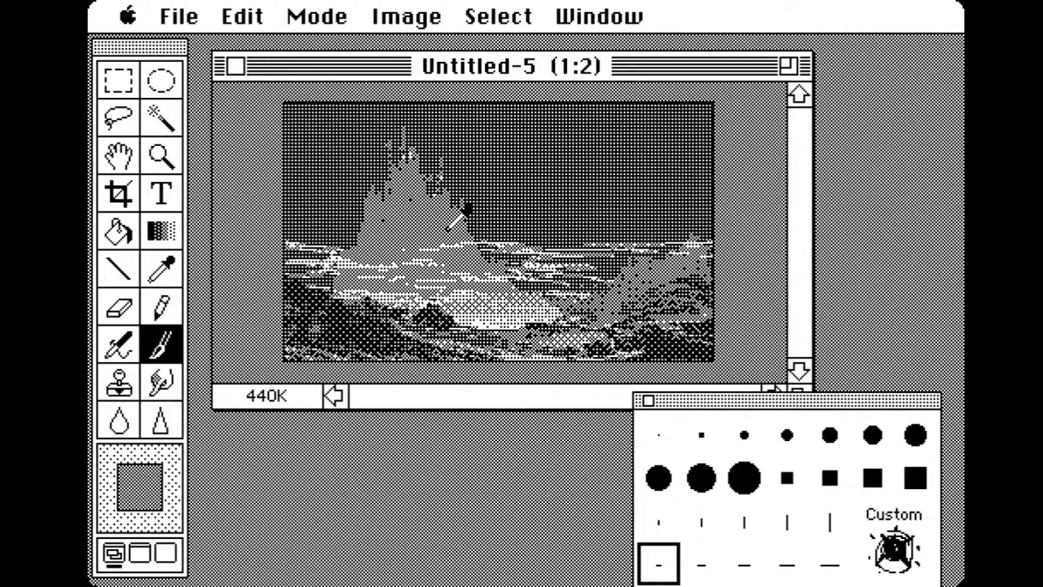
{"action": "mouse_move", "coordinate": [461, 184]}
{"action": "left_mouse_down"}
{"action": "mouse_move", "coordinate": [607, 199]}
{"action": "mouse_move", "coordinate": [544, 195]}
{"action": "mouse_move", "coordinate": [493, 179]}
{"action": "mouse_move", "coordinate": [498, 168]}
{"action": "mouse_move", "coordinate": [454, 189]}
{"action": "left_mouse_up"}
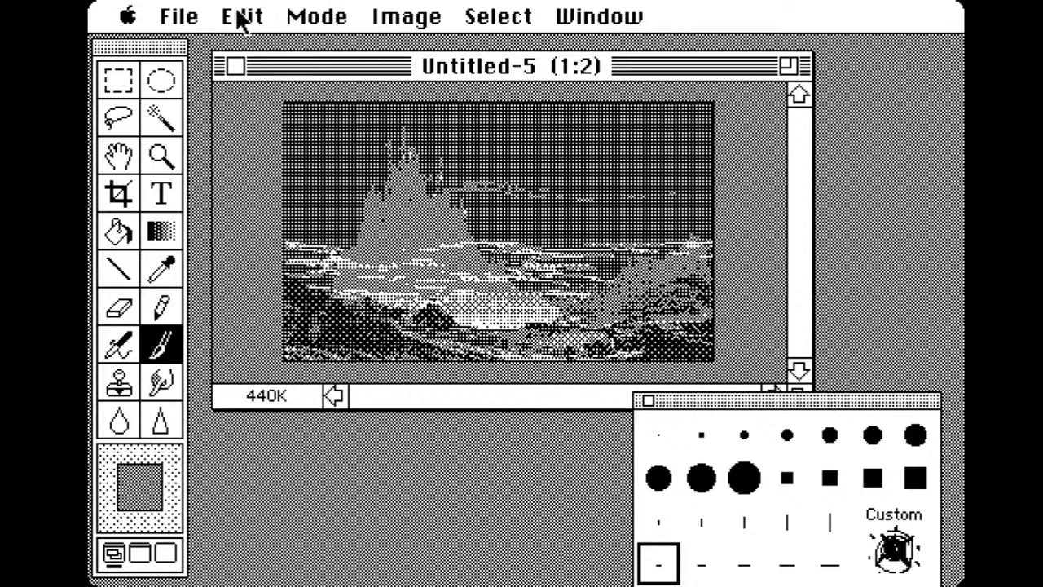
{"action": "left_click_drag", "start_coordinate": [241, 17], "coordinate": [261, 51]}
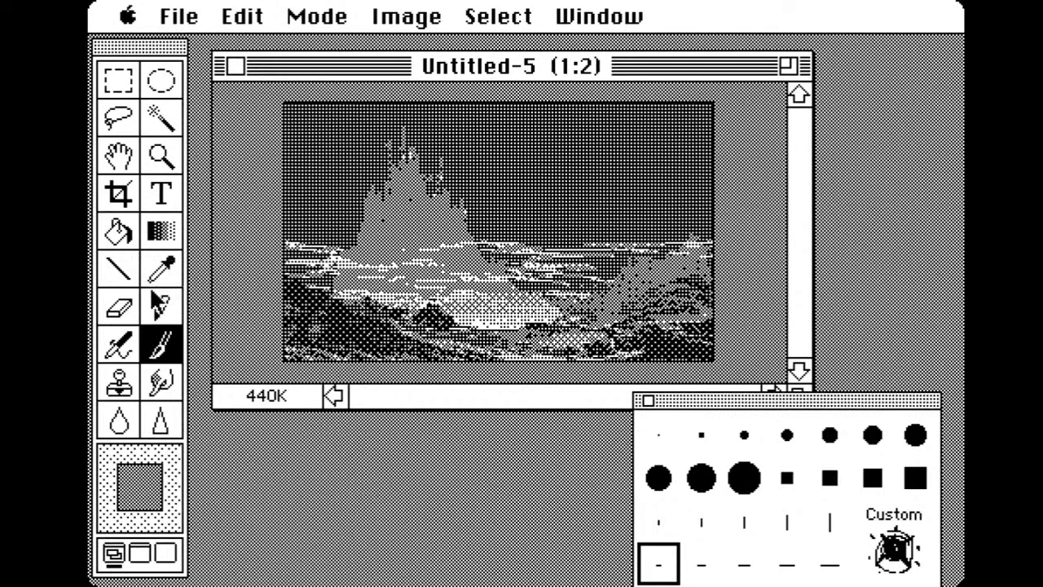
Draw dark crease lines down the left and centre of the mountain in the sampled sky tone with the smallest vertical-line brush
{"action": "left_click", "coordinate": [160, 155]}
{"action": "left_click", "coordinate": [371, 214]}
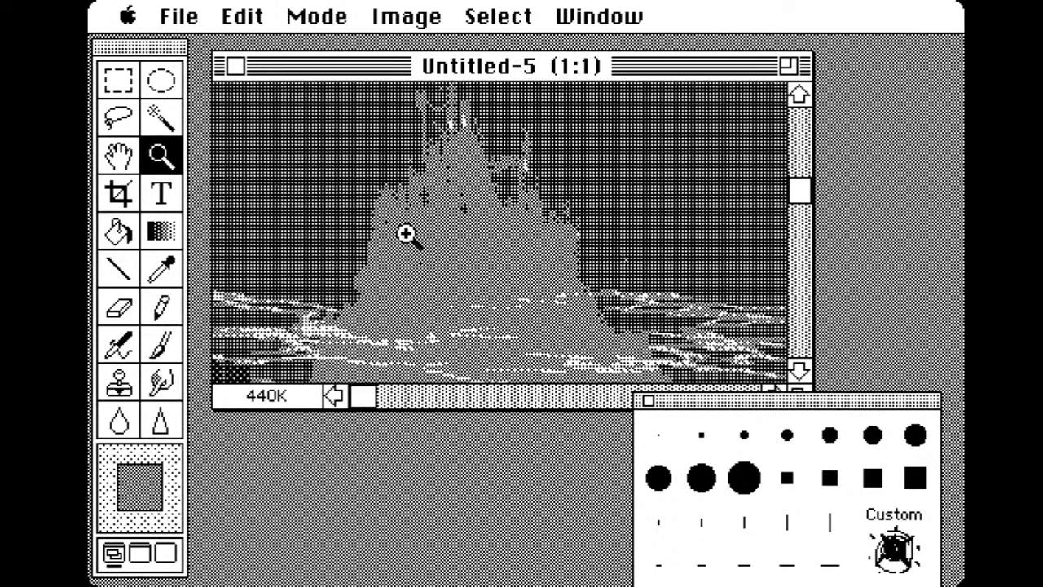
{"action": "left_click", "coordinate": [159, 349]}
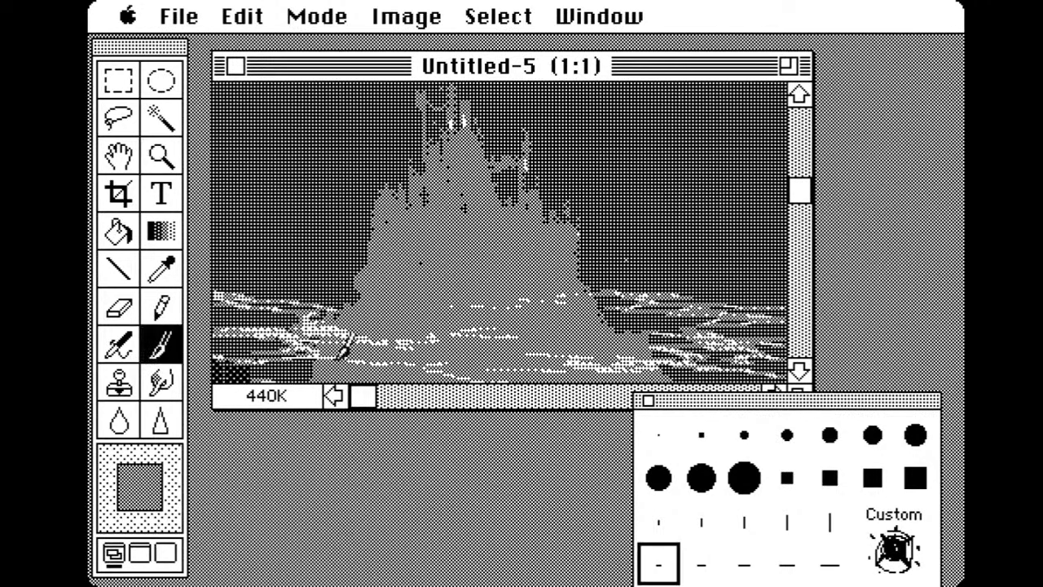
{"action": "left_click", "coordinate": [660, 522]}
{"action": "left_click", "coordinate": [633, 219], "text": "alt"}
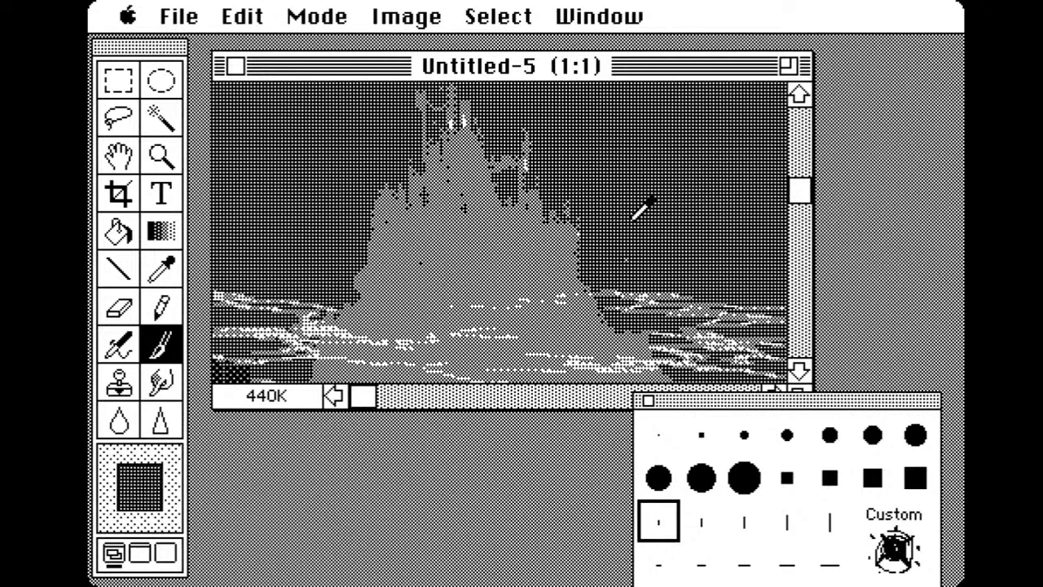
{"action": "mouse_move", "coordinate": [442, 227]}
{"action": "left_mouse_down"}
{"action": "mouse_move", "coordinate": [423, 197]}
{"action": "mouse_move", "coordinate": [444, 208]}
{"action": "mouse_move", "coordinate": [476, 202]}
{"action": "mouse_move", "coordinate": [457, 206]}
{"action": "mouse_move", "coordinate": [492, 238]}
{"action": "mouse_move", "coordinate": [475, 210]}
{"action": "mouse_move", "coordinate": [498, 231]}
{"action": "mouse_move", "coordinate": [512, 287]}
{"action": "mouse_move", "coordinate": [504, 248]}
{"action": "mouse_move", "coordinate": [471, 247]}
{"action": "mouse_move", "coordinate": [421, 204]}
{"action": "mouse_move", "coordinate": [388, 214]}
{"action": "mouse_move", "coordinate": [374, 236]}
{"action": "mouse_move", "coordinate": [410, 209]}
{"action": "mouse_move", "coordinate": [434, 277]}
{"action": "mouse_move", "coordinate": [406, 198]}
{"action": "mouse_move", "coordinate": [372, 234]}
{"action": "left_mouse_up"}
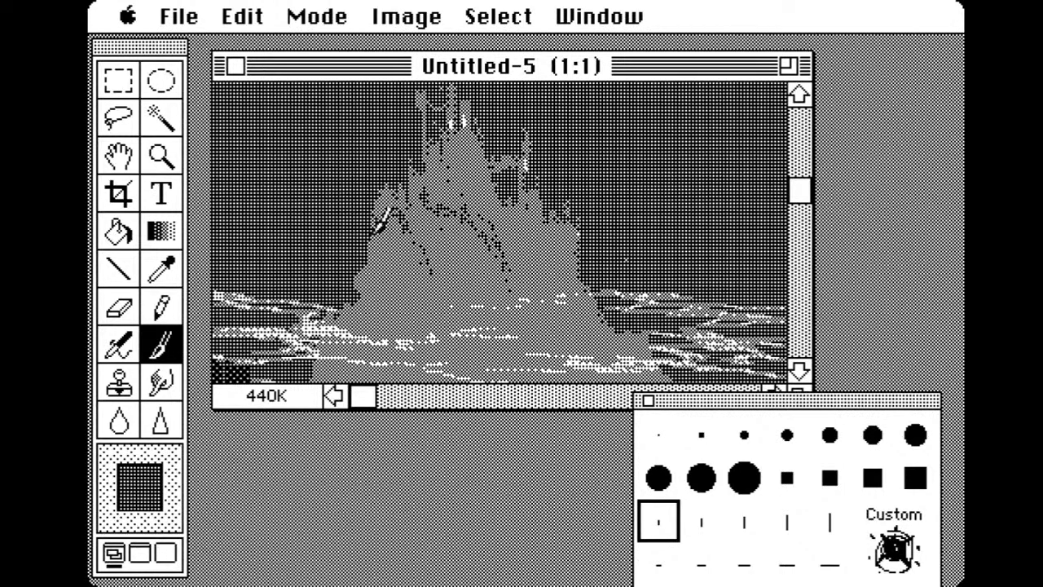
Lengthen the central creases and add dark contour lines along the mountain's right slope and at its left foot
{"action": "key", "text": "space"}
{"action": "mouse_move", "coordinate": [475, 299]}
{"action": "left_mouse_down"}
{"action": "mouse_move", "coordinate": [470, 180]}
{"action": "mouse_move", "coordinate": [461, 233]}
{"action": "left_mouse_up"}
{"action": "key", "text": "space"}
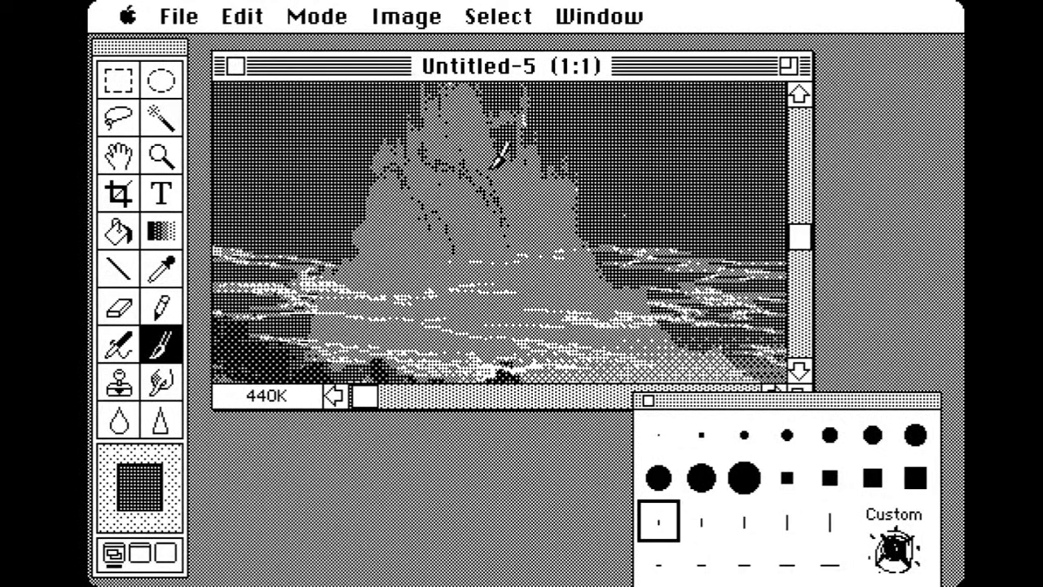
{"action": "mouse_move", "coordinate": [458, 160]}
{"action": "left_mouse_down"}
{"action": "mouse_move", "coordinate": [489, 136]}
{"action": "mouse_move", "coordinate": [499, 160]}
{"action": "left_mouse_up"}
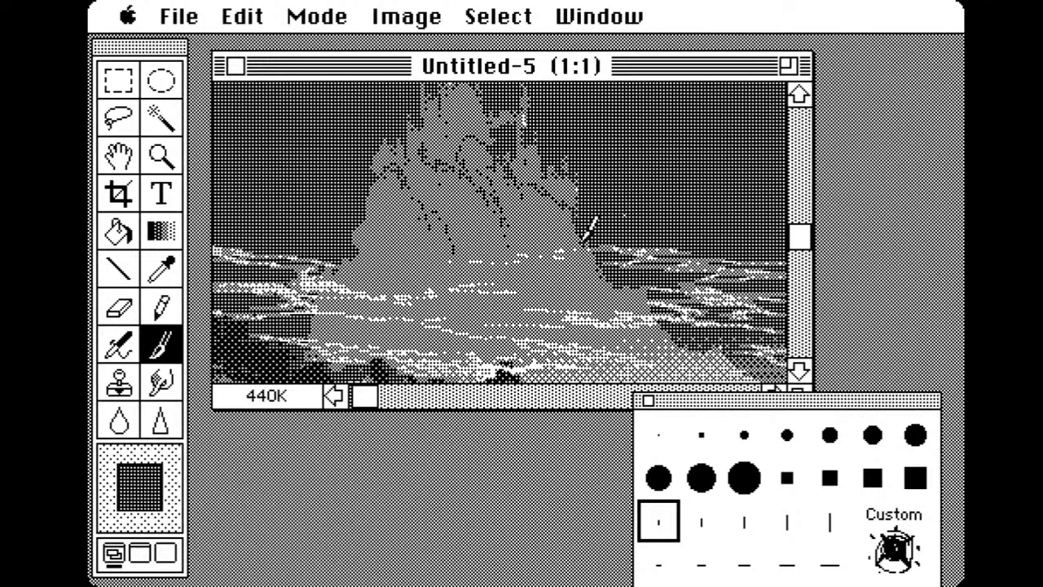
{"action": "left_click_drag", "start_coordinate": [588, 229], "coordinate": [423, 151]}
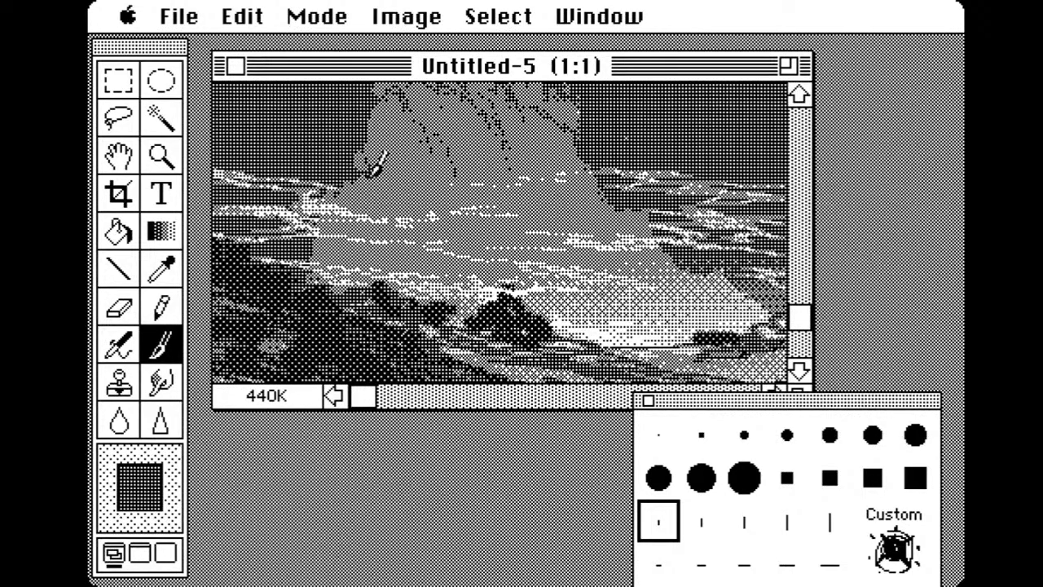
Carve thin dark vertical slits between the summit towers and the smaller turrets on both slopes in the same sky tone
{"action": "left_click_drag", "start_coordinate": [463, 203], "coordinate": [442, 296]}
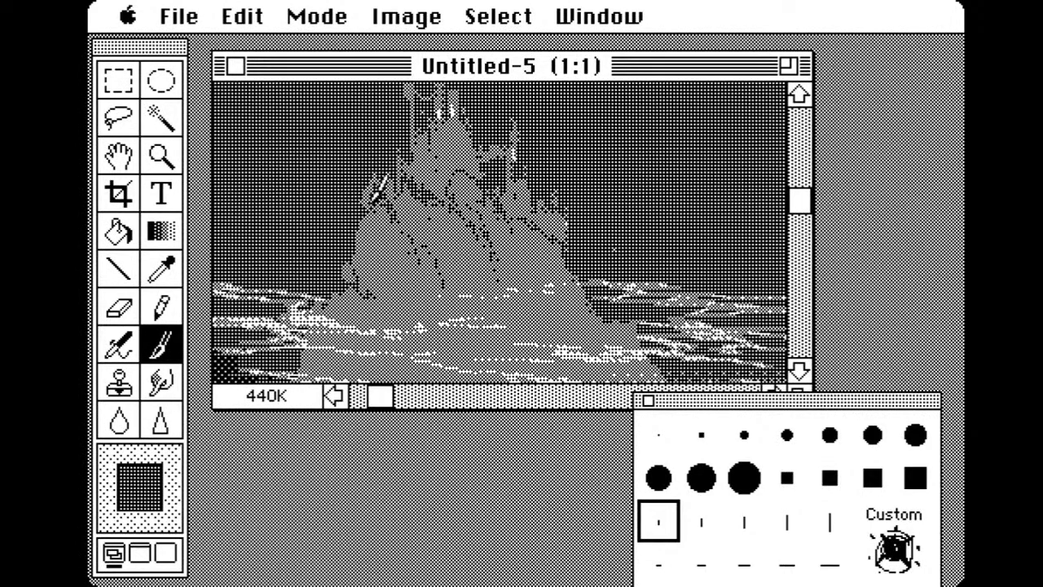
{"action": "left_click_drag", "start_coordinate": [432, 210], "coordinate": [390, 126]}
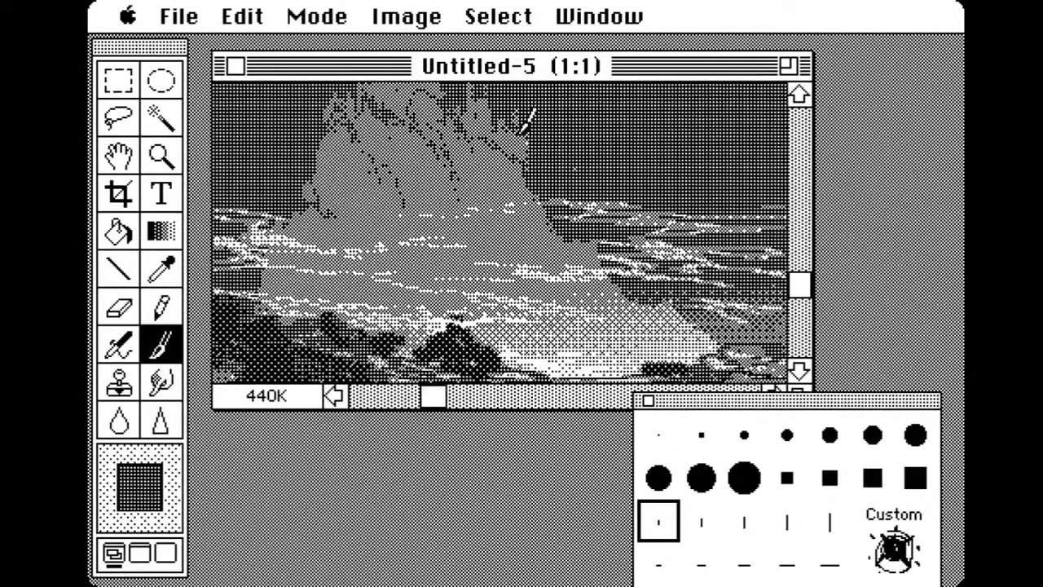
{"action": "left_click_drag", "start_coordinate": [540, 184], "coordinate": [516, 285]}
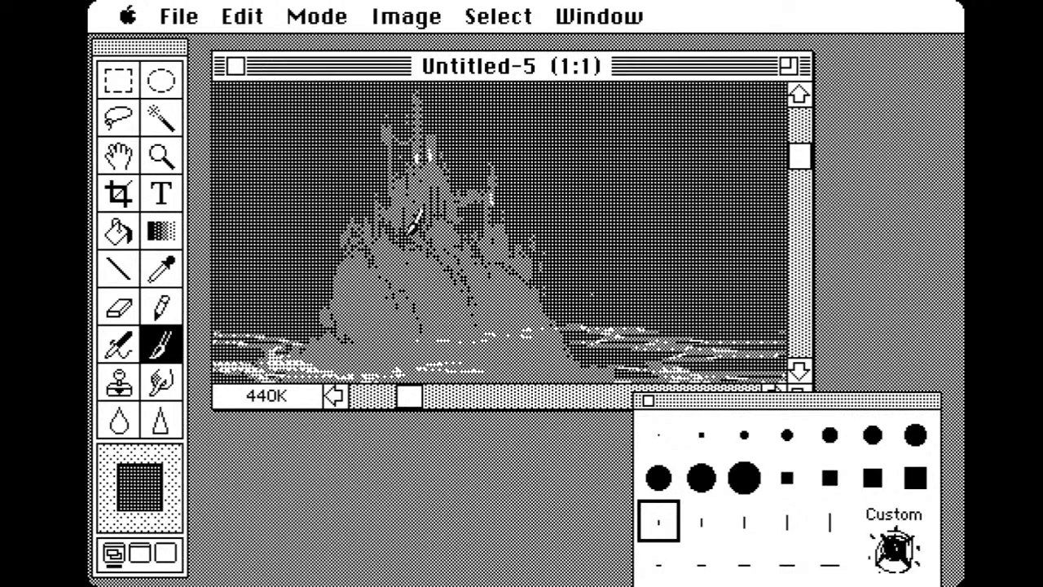
{"action": "left_click_drag", "start_coordinate": [412, 301], "coordinate": [414, 332]}
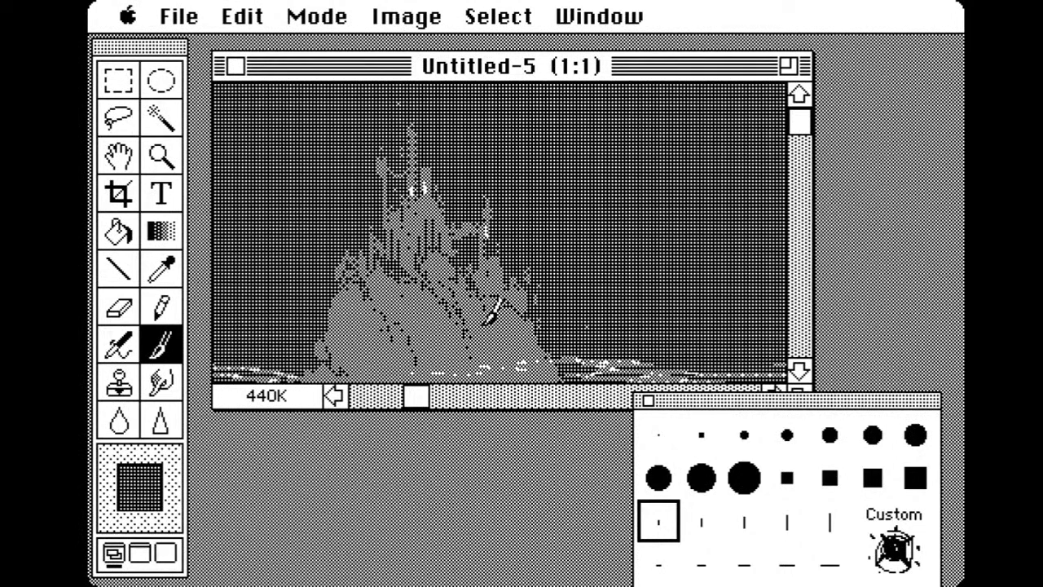
Dot tiny specks across the sky around the spires in the sampled mountain tone with the smallest round brush
{"action": "left_click", "coordinate": [658, 435]}
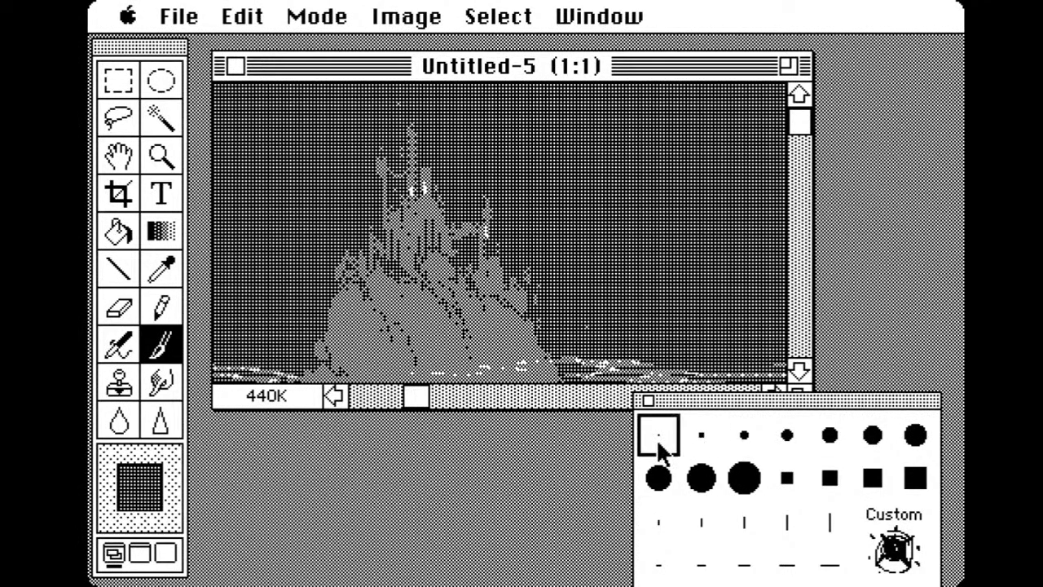
{"action": "left_click", "coordinate": [499, 338], "text": "alt"}
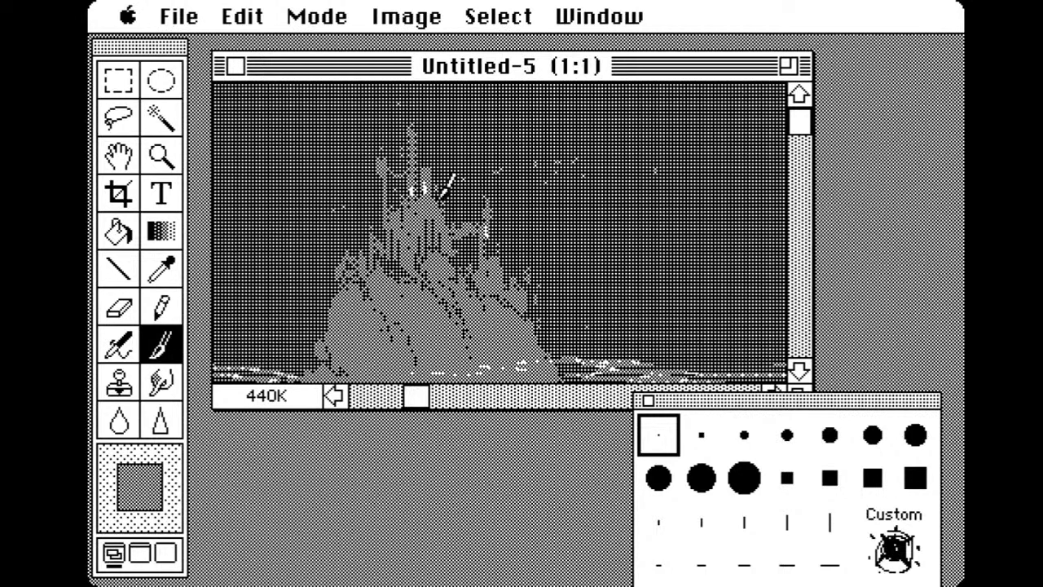
{"action": "left_click", "coordinate": [160, 154]}
{"action": "left_click", "coordinate": [464, 228], "text": "alt"}
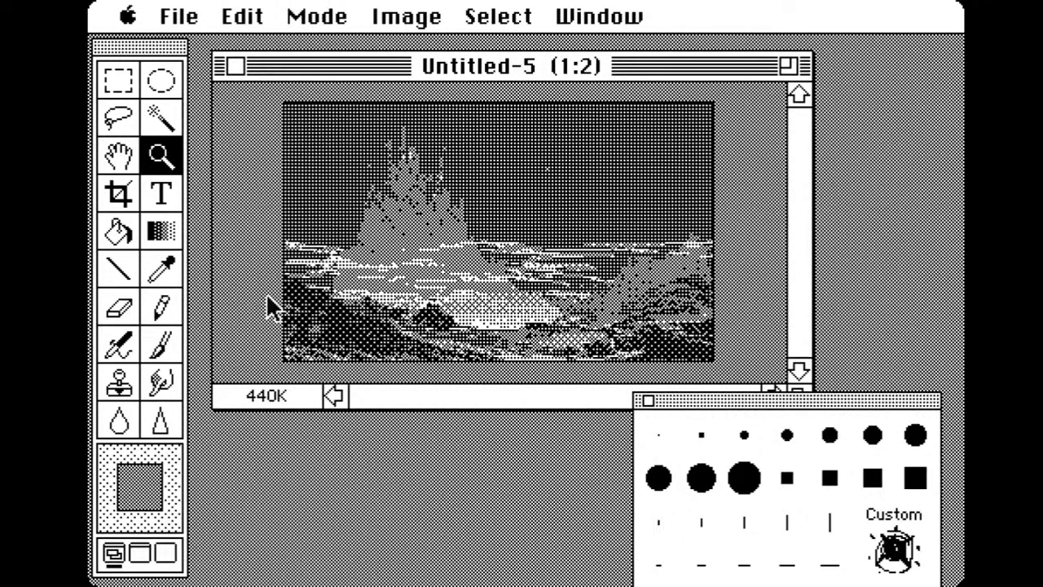
Paint a rough rock in the lower-right foreground with the custom brush, using a darker shade of the sampled foreground tone
{"action": "left_click", "coordinate": [170, 343]}
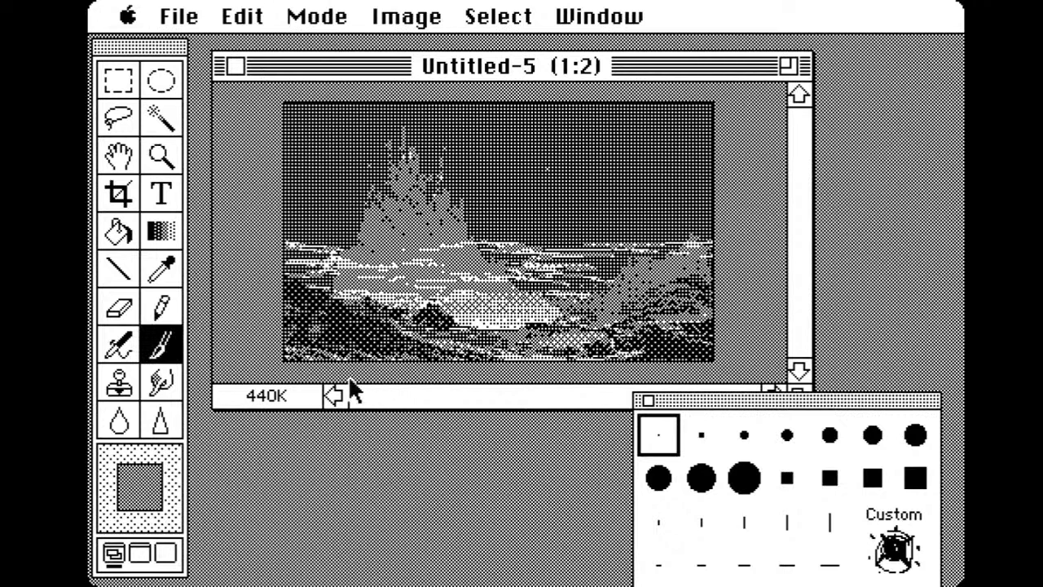
{"action": "left_click", "coordinate": [894, 546]}
{"action": "left_click", "coordinate": [698, 340], "text": "alt"}
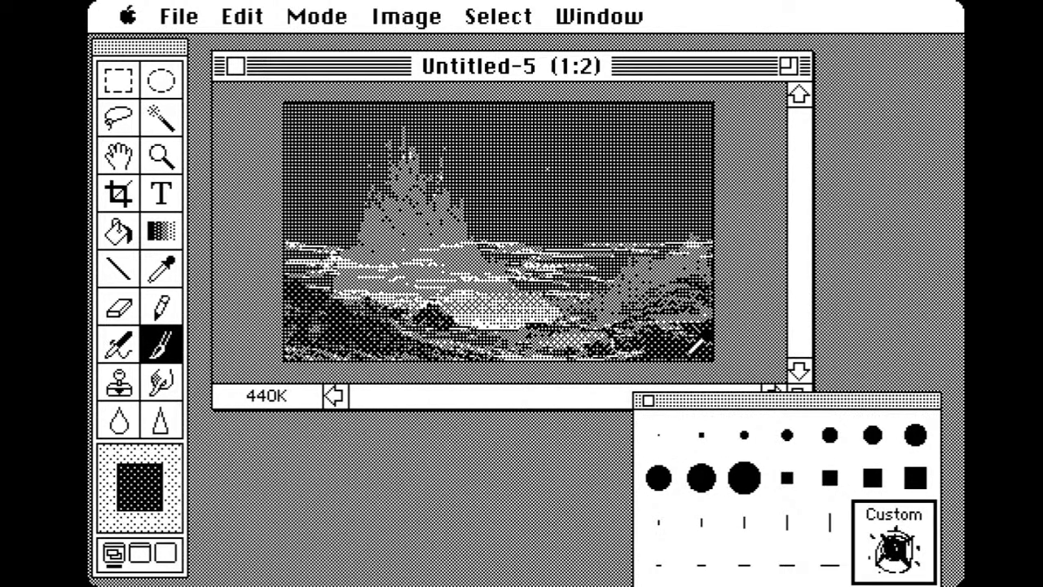
{"action": "left_click", "coordinate": [159, 486]}
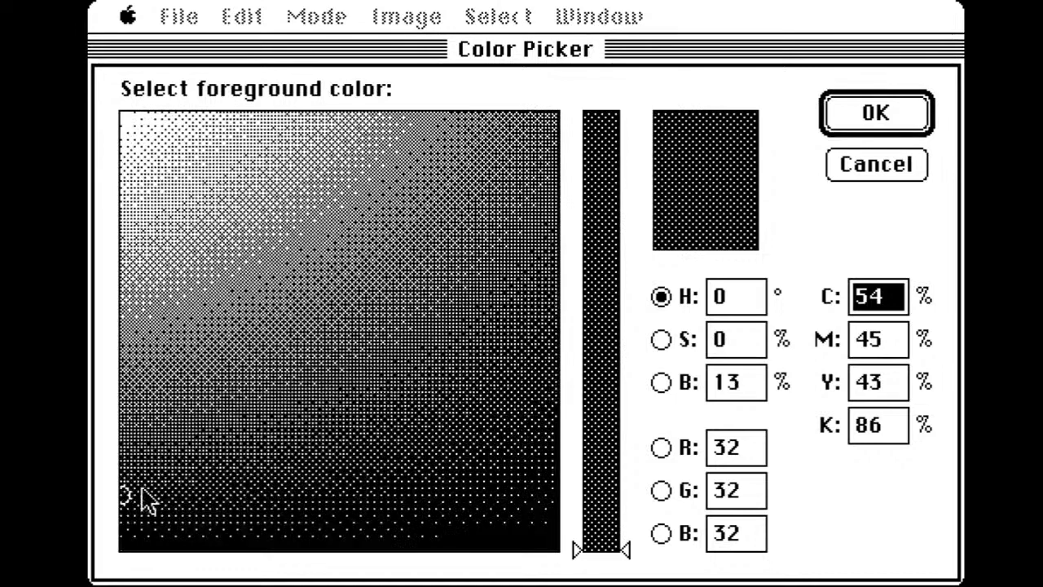
{"action": "left_click", "coordinate": [122, 527]}
{"action": "left_click", "coordinate": [122, 522]}
{"action": "left_click", "coordinate": [864, 122]}
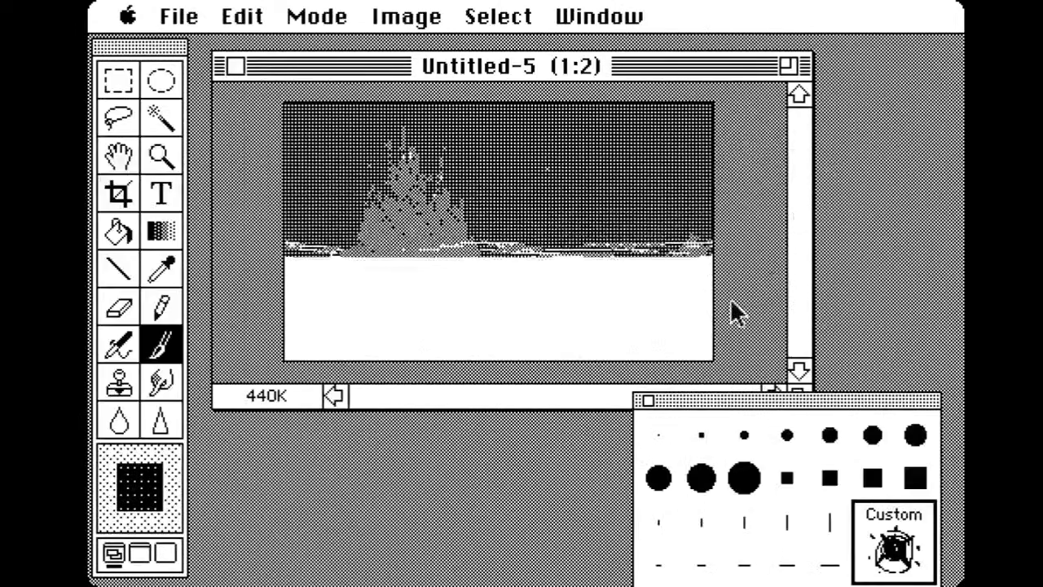
{"action": "mouse_move", "coordinate": [662, 350]}
{"action": "left_mouse_down"}
{"action": "mouse_move", "coordinate": [680, 327]}
{"action": "mouse_move", "coordinate": [725, 323]}
{"action": "mouse_move", "coordinate": [718, 345]}
{"action": "mouse_move", "coordinate": [644, 334]}
{"action": "left_mouse_up"}
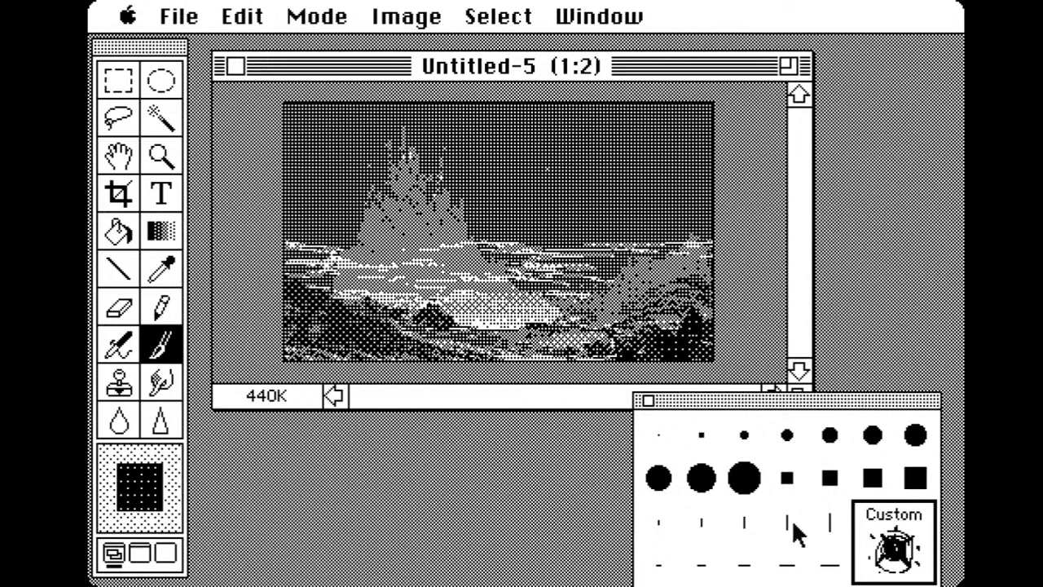
Paint thin dark streaks over the foreground rocks on both sides with the widest horizontal line brush
{"action": "left_click", "coordinate": [829, 564]}
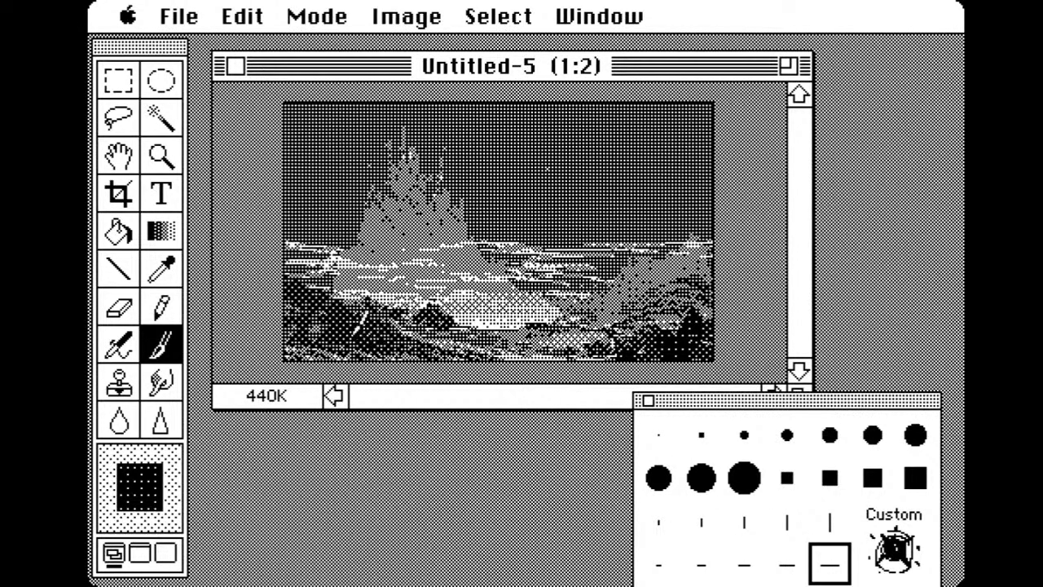
{"action": "left_click_drag", "start_coordinate": [325, 326], "coordinate": [320, 315]}
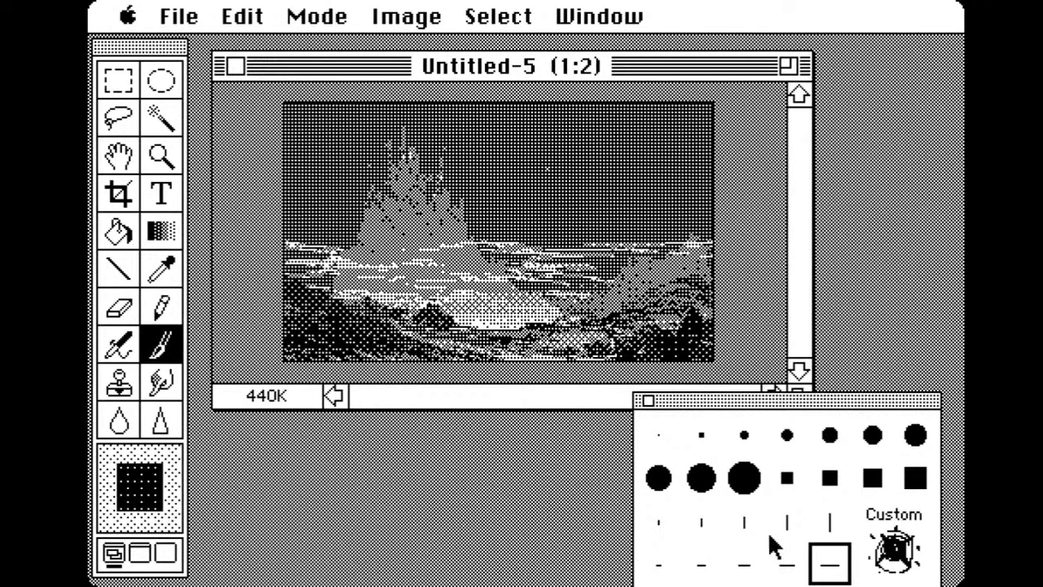
Block in a small distant island on the horizon and extend the midground rocks with the smallest square brush in the sampled rock tone
{"action": "left_click", "coordinate": [784, 477]}
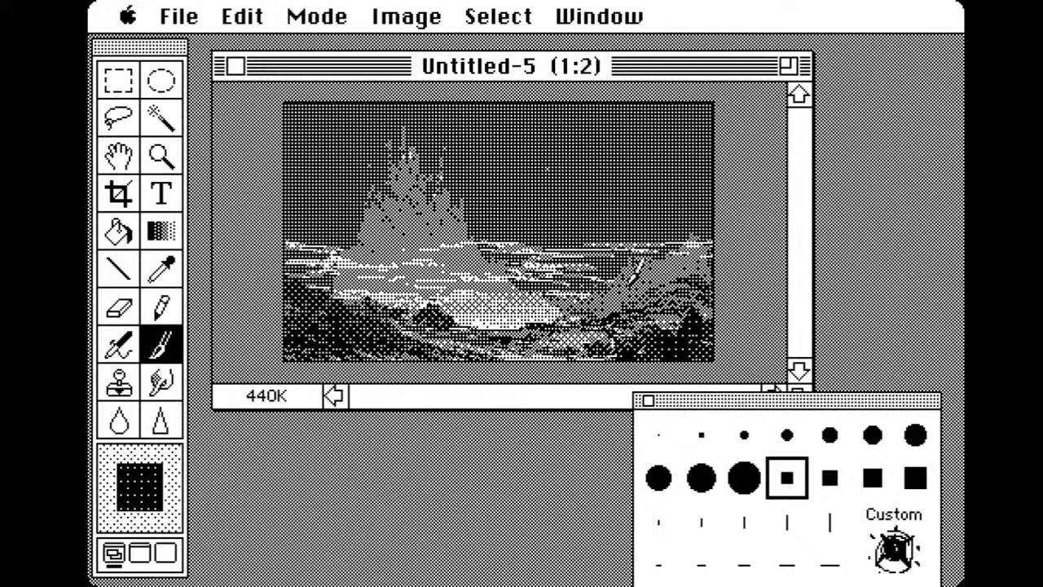
{"action": "left_click", "coordinate": [673, 271], "text": "alt"}
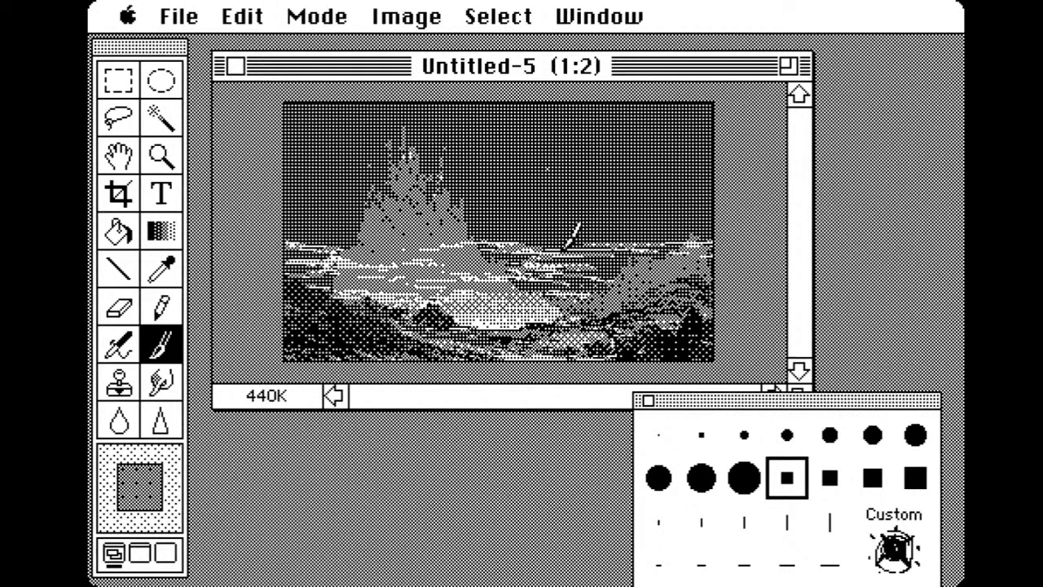
{"action": "left_click_drag", "start_coordinate": [572, 226], "coordinate": [586, 219]}
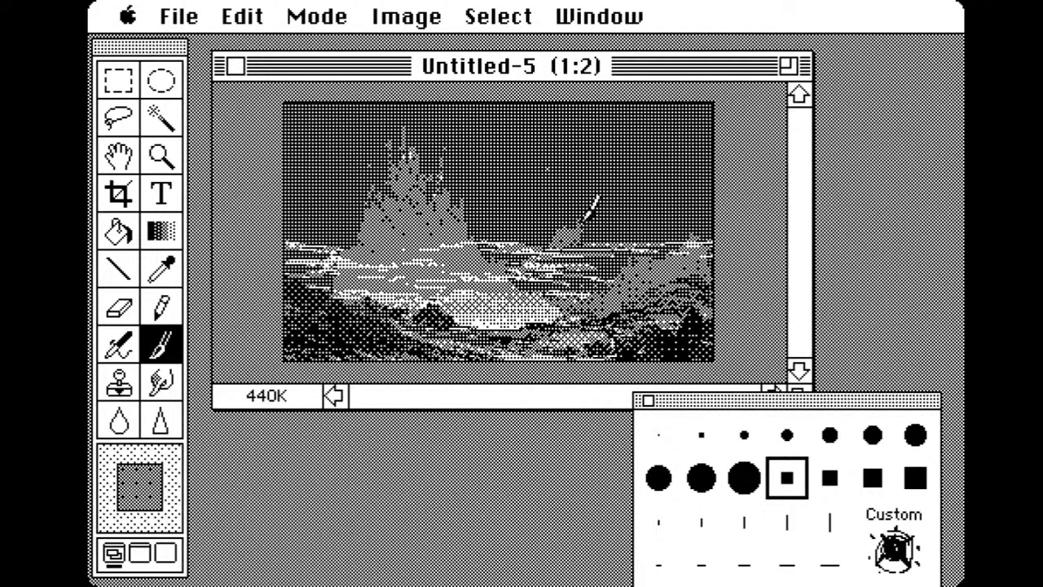
{"action": "mouse_move", "coordinate": [611, 259]}
{"action": "left_mouse_down"}
{"action": "mouse_move", "coordinate": [609, 277]}
{"action": "mouse_move", "coordinate": [620, 277]}
{"action": "left_mouse_up"}
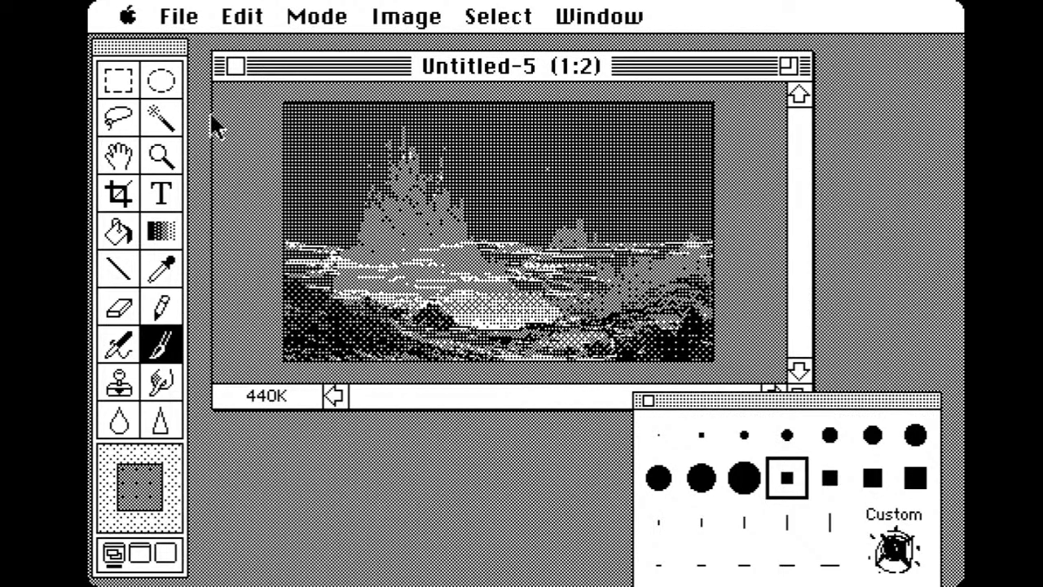
Shape the distant island into a peaked hill with sloping sides and spread its tone down into the clouds with a small round brush
{"action": "left_click", "coordinate": [161, 154]}
{"action": "left_click", "coordinate": [586, 261]}
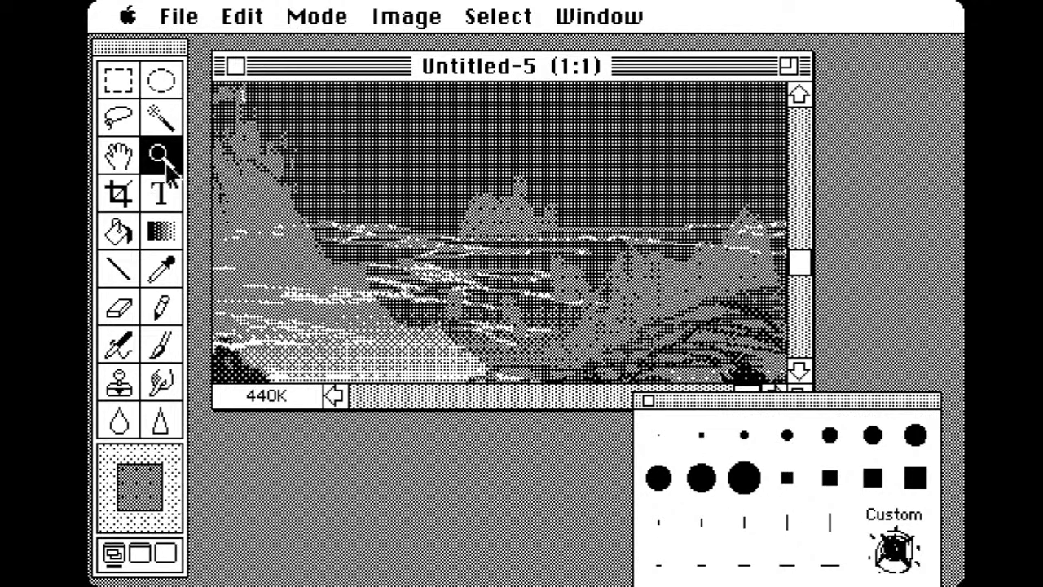
{"action": "left_click", "coordinate": [167, 342]}
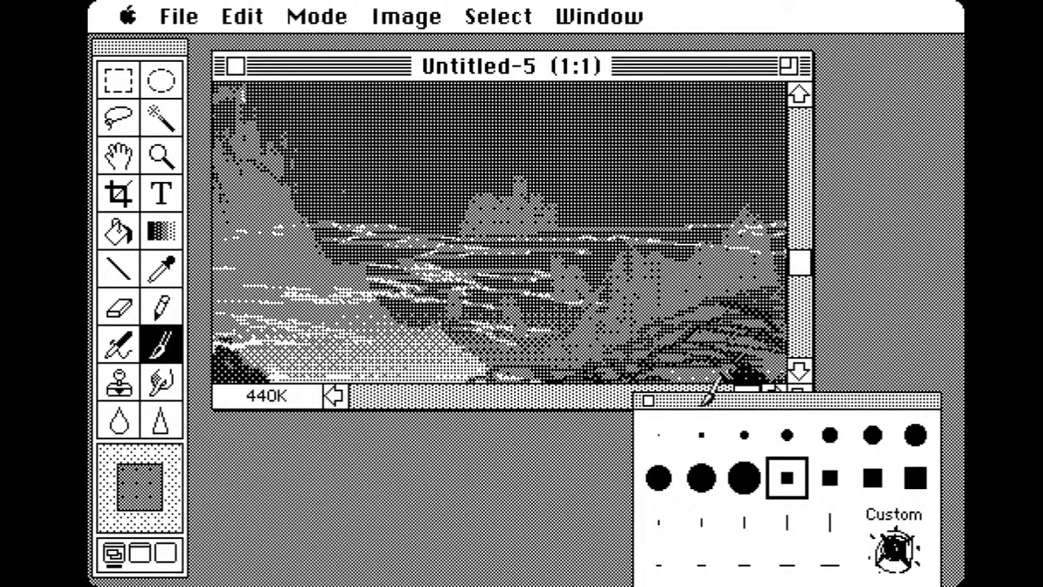
{"action": "left_click", "coordinate": [785, 434]}
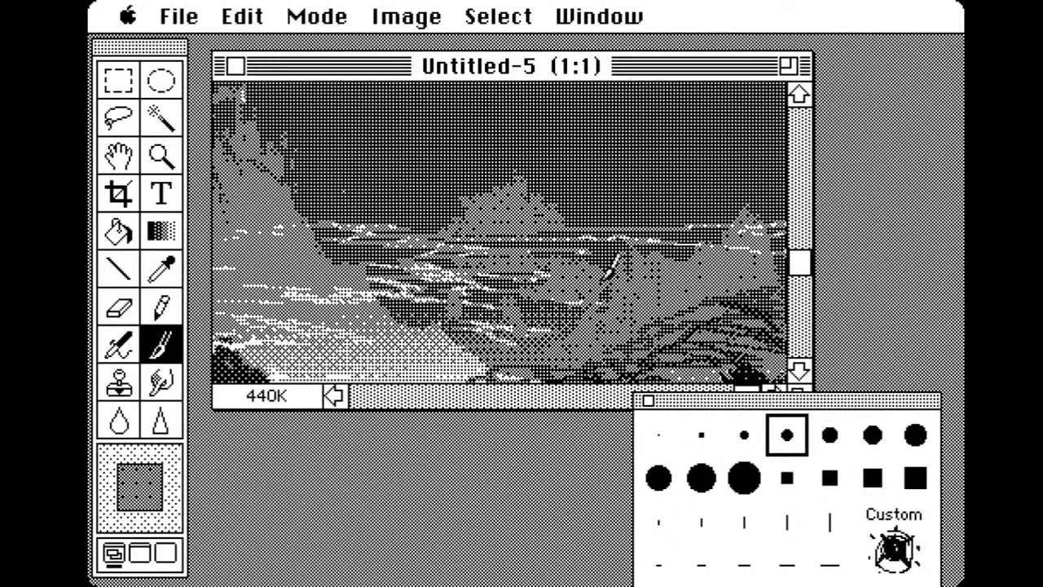
{"action": "mouse_move", "coordinate": [503, 237]}
{"action": "left_mouse_down"}
{"action": "mouse_move", "coordinate": [552, 181]}
{"action": "mouse_move", "coordinate": [636, 221]}
{"action": "mouse_move", "coordinate": [656, 341]}
{"action": "mouse_move", "coordinate": [596, 345]}
{"action": "mouse_move", "coordinate": [513, 208]}
{"action": "left_mouse_up"}
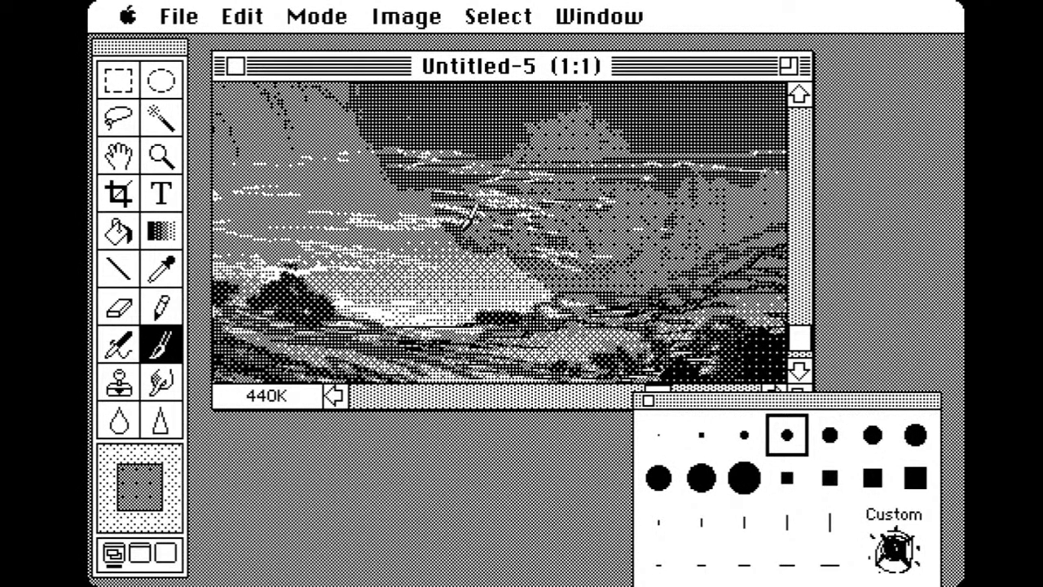
{"action": "left_click_drag", "start_coordinate": [431, 193], "coordinate": [503, 378]}
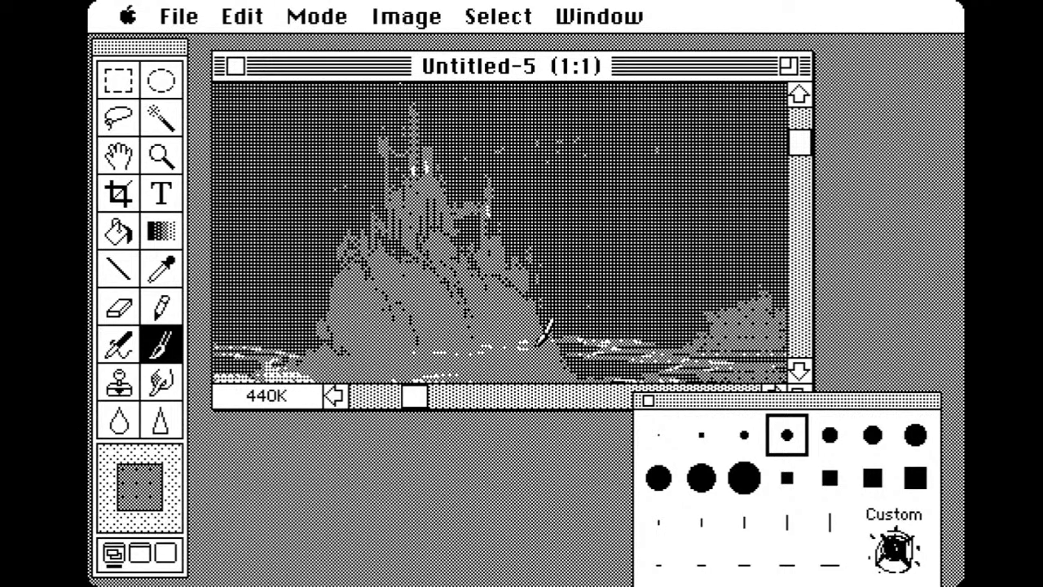
{"action": "left_click", "coordinate": [161, 156]}
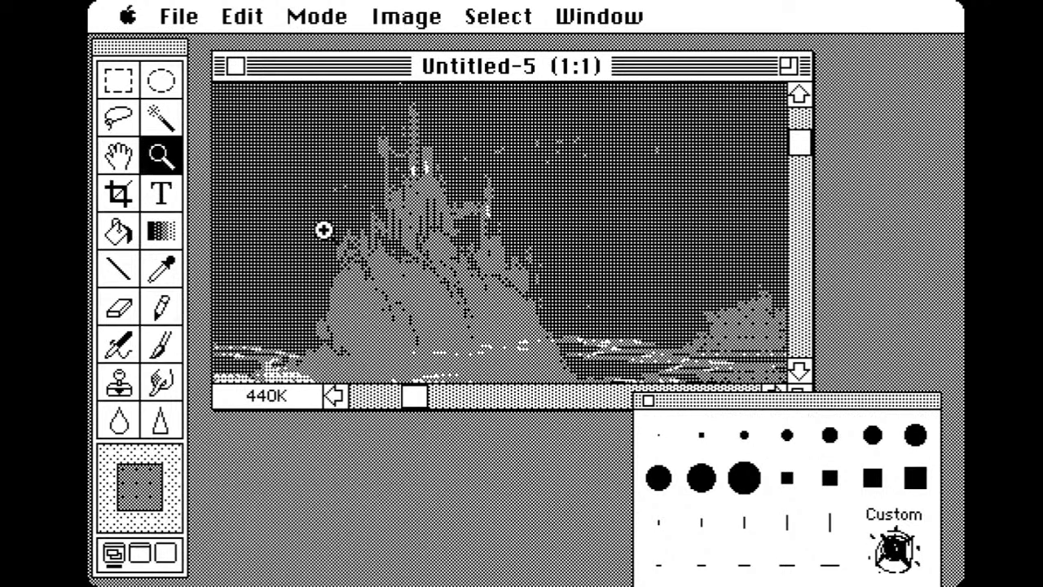
{"action": "left_click", "coordinate": [510, 265], "text": "alt"}
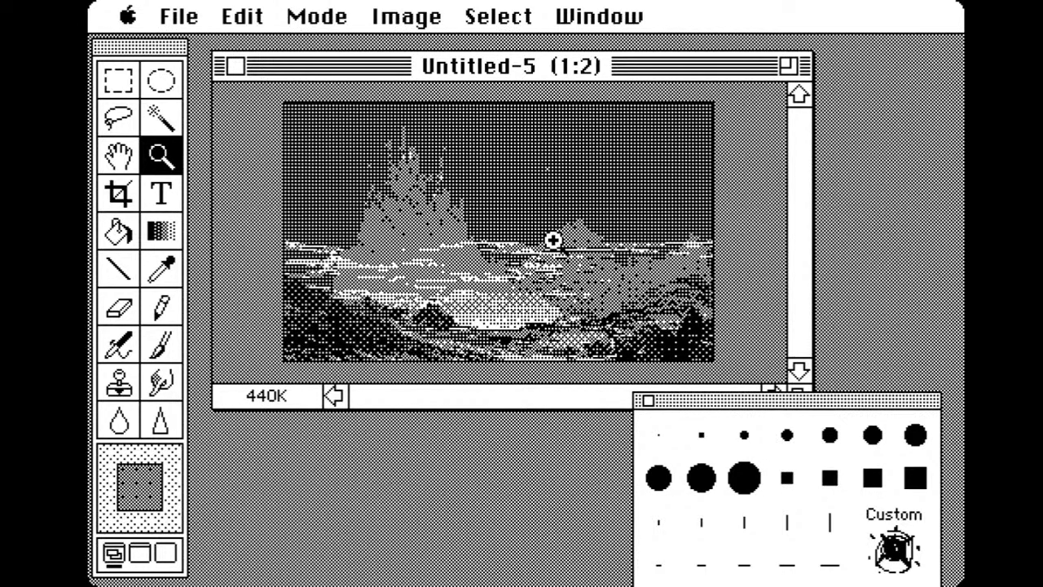
Select a thin full-width rectangular strip along the upper edge of the sky
{"action": "left_click", "coordinate": [124, 282]}
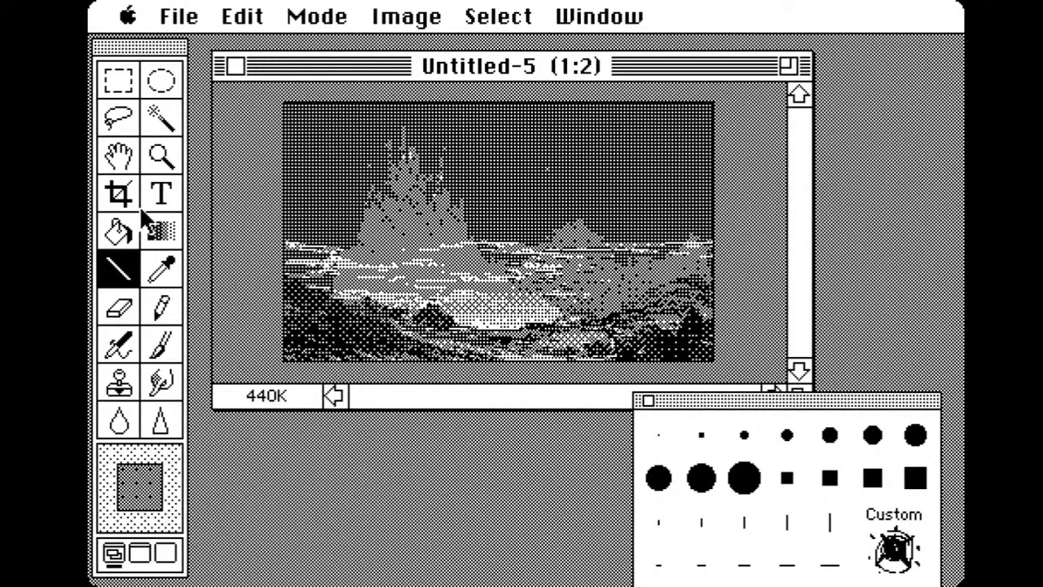
{"action": "left_click", "coordinate": [121, 91]}
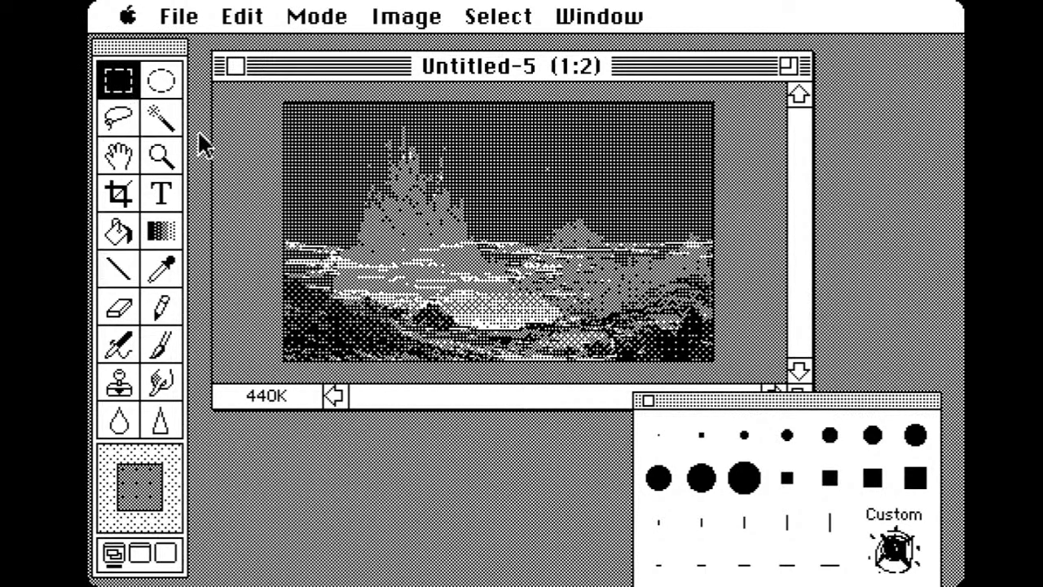
{"action": "left_click_drag", "start_coordinate": [285, 100], "coordinate": [715, 124]}
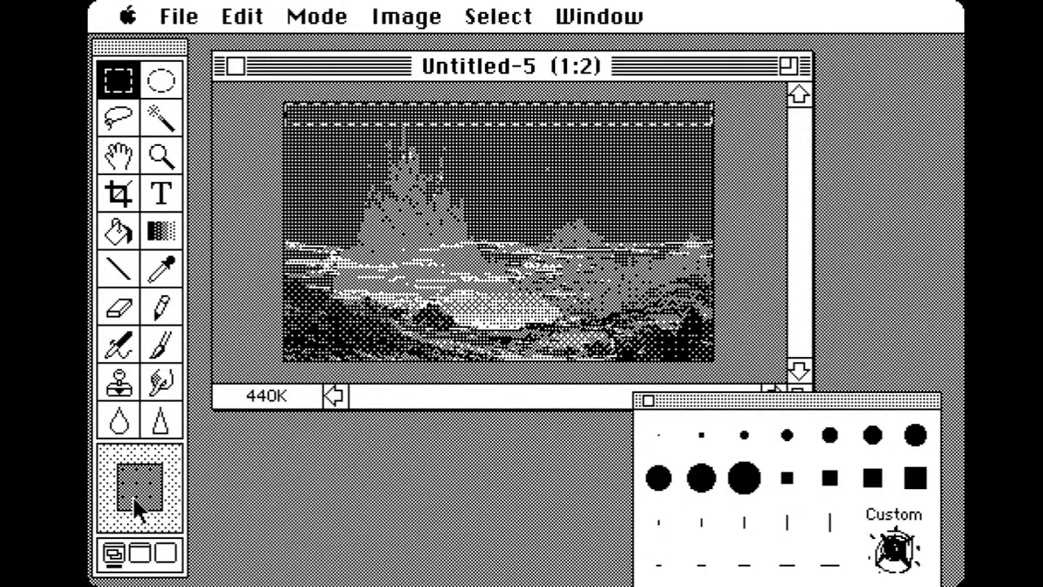
Try filling the hard-edged sky strip with solid black, and undo the fill
{"action": "left_click", "coordinate": [137, 499]}
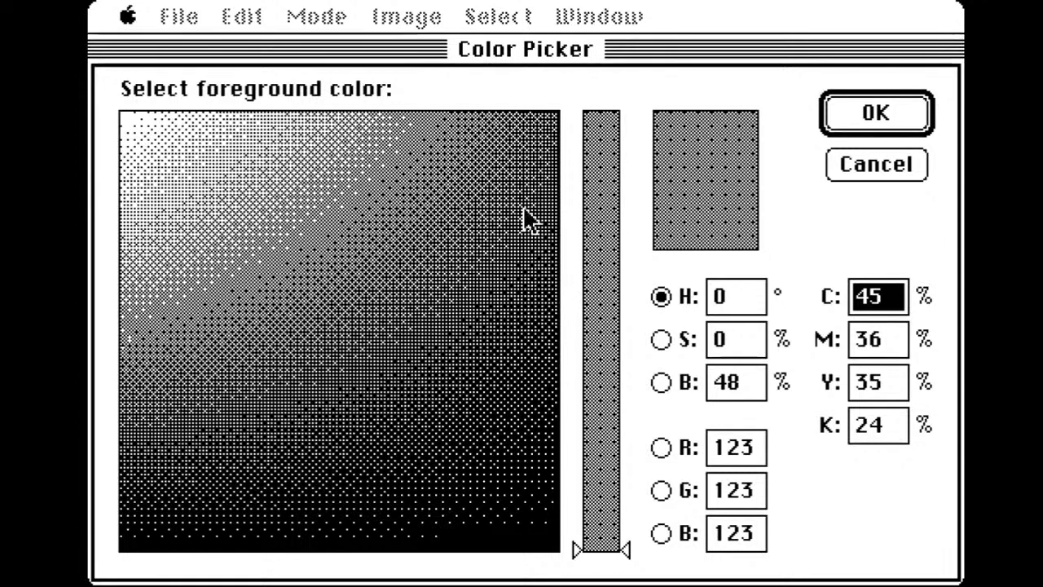
{"action": "left_click", "coordinate": [553, 548]}
{"action": "left_click", "coordinate": [845, 127]}
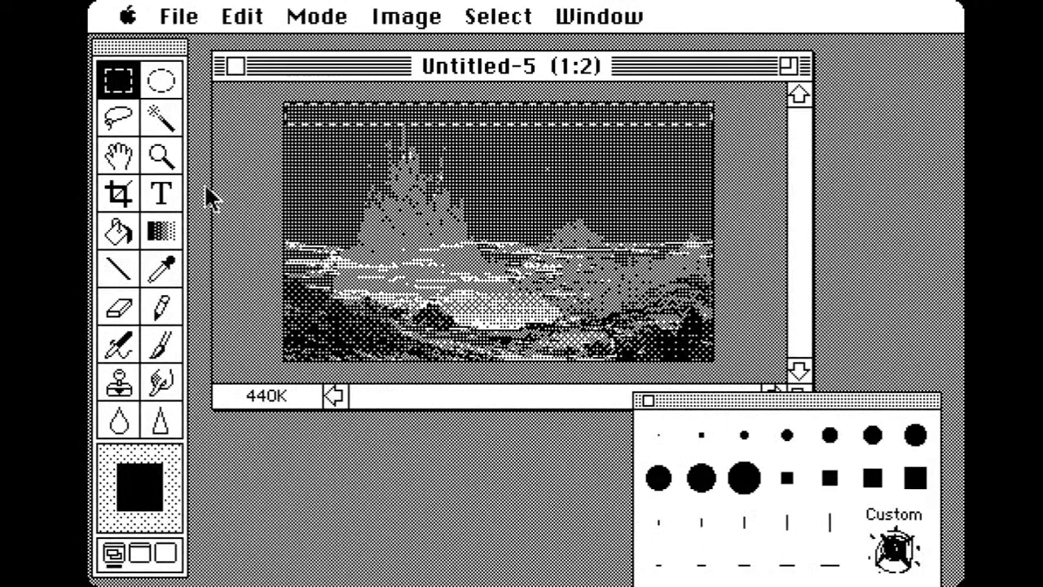
{"action": "left_click", "coordinate": [120, 232]}
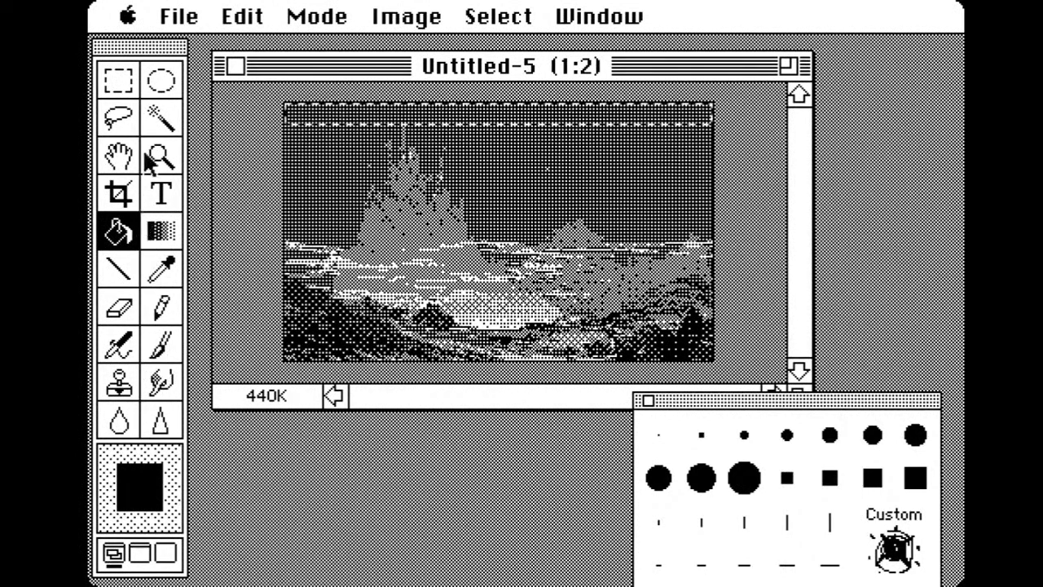
{"action": "left_click", "coordinate": [157, 228]}
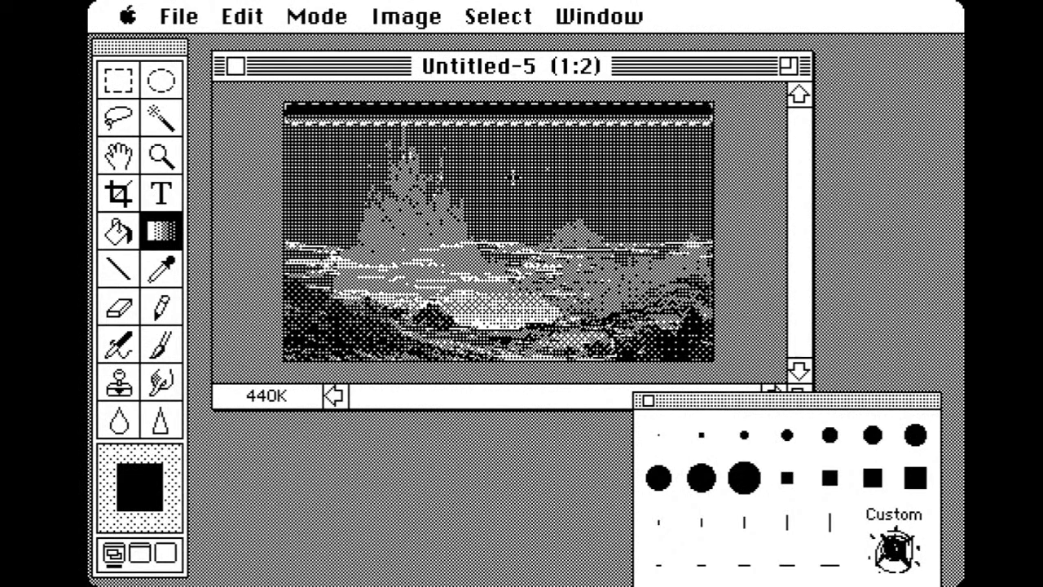
{"action": "left_click_drag", "start_coordinate": [242, 23], "coordinate": [249, 50]}
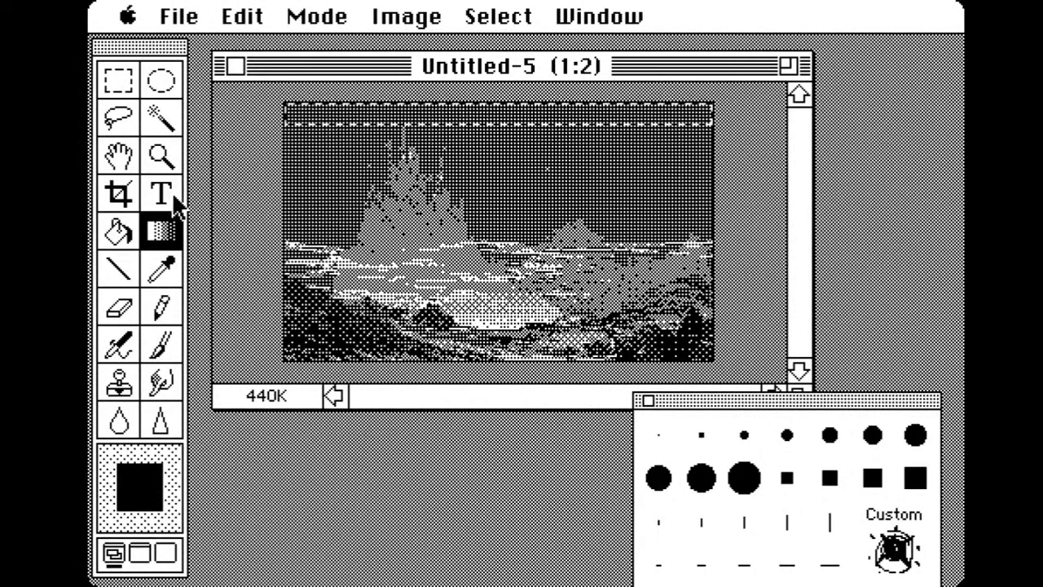
Feather the sky strip selection with a radius of 10 pixels
{"action": "left_click", "coordinate": [481, 18]}
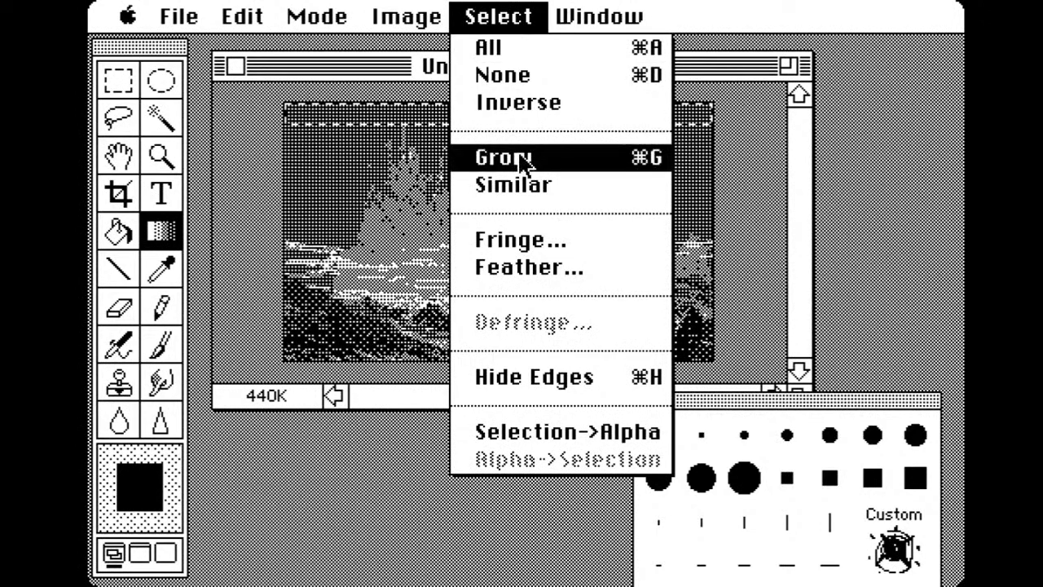
{"action": "left_click", "coordinate": [545, 267]}
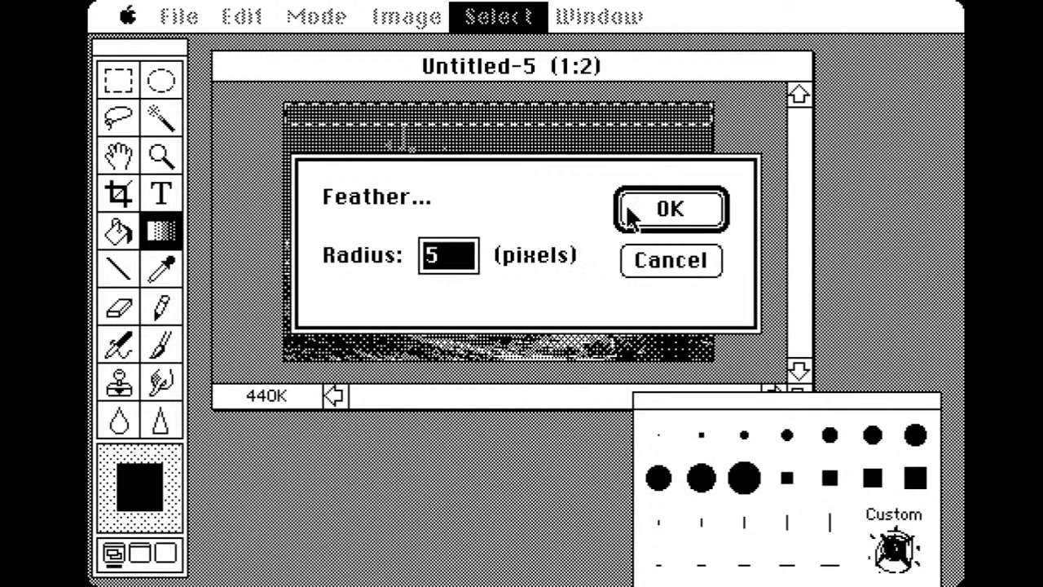
{"action": "type", "text": "10"}
{"action": "key", "text": "Return"}
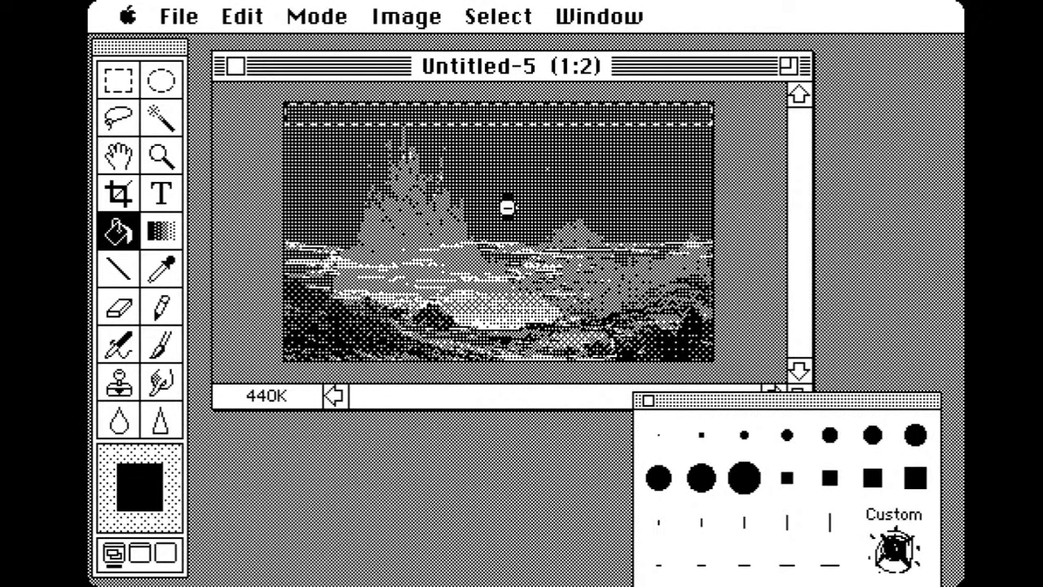
Deselect the black-filled strip to check its soft edge, and undo the deselection
{"action": "left_click", "coordinate": [495, 16]}
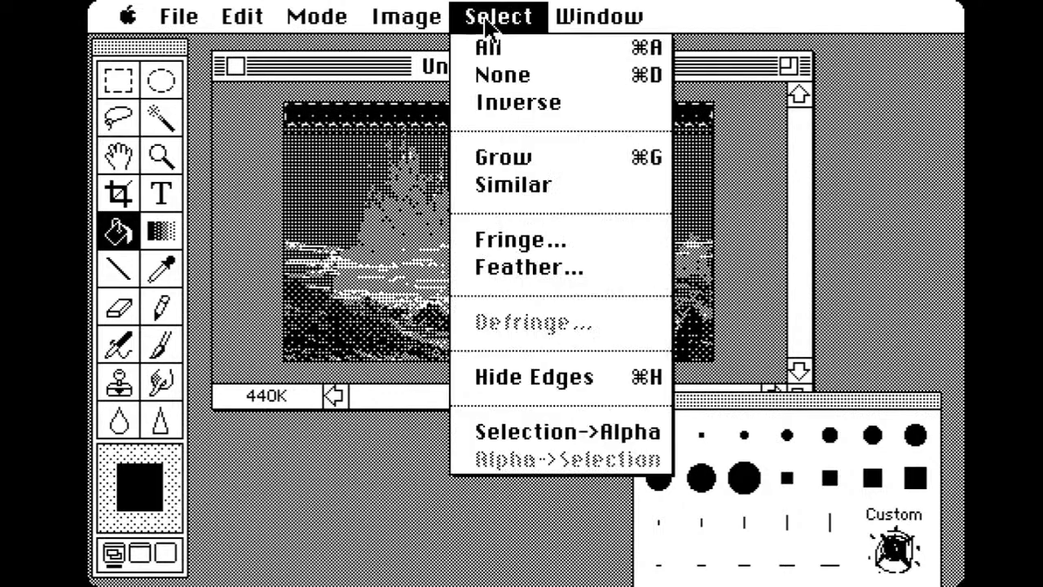
{"action": "left_click", "coordinate": [513, 75]}
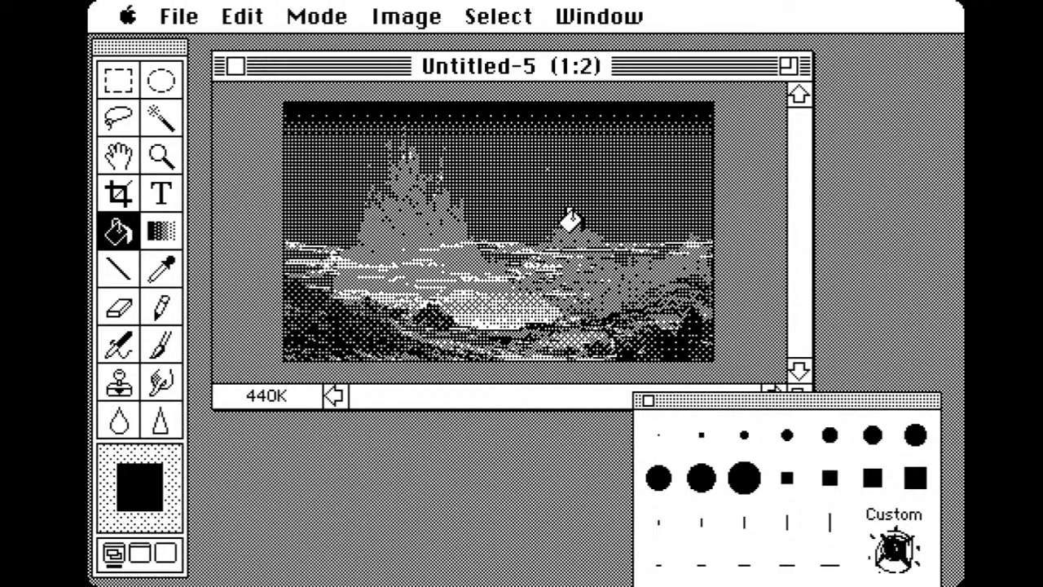
{"action": "left_click_drag", "start_coordinate": [245, 18], "coordinate": [289, 81]}
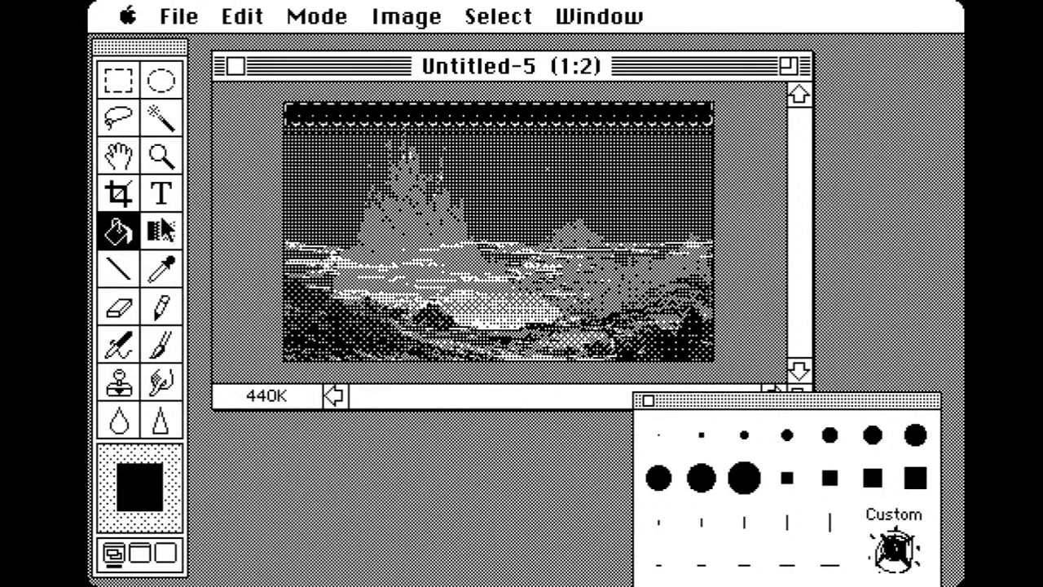
Fill the feathered sky strip with dark grey at 15% brightness (RGB 37, 37, 37) and deselect it
{"action": "left_click", "coordinate": [157, 489]}
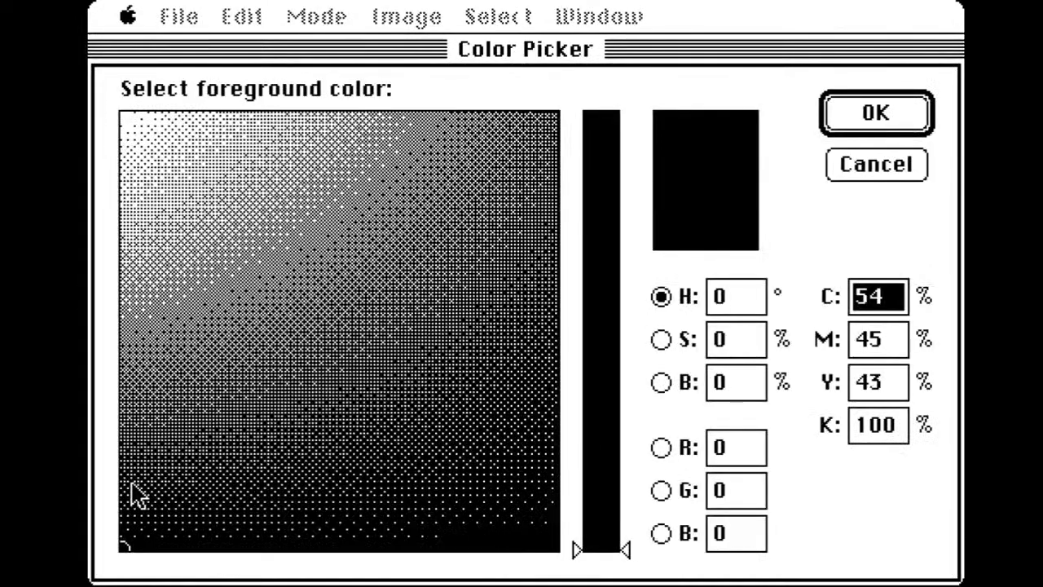
{"action": "left_click", "coordinate": [124, 486]}
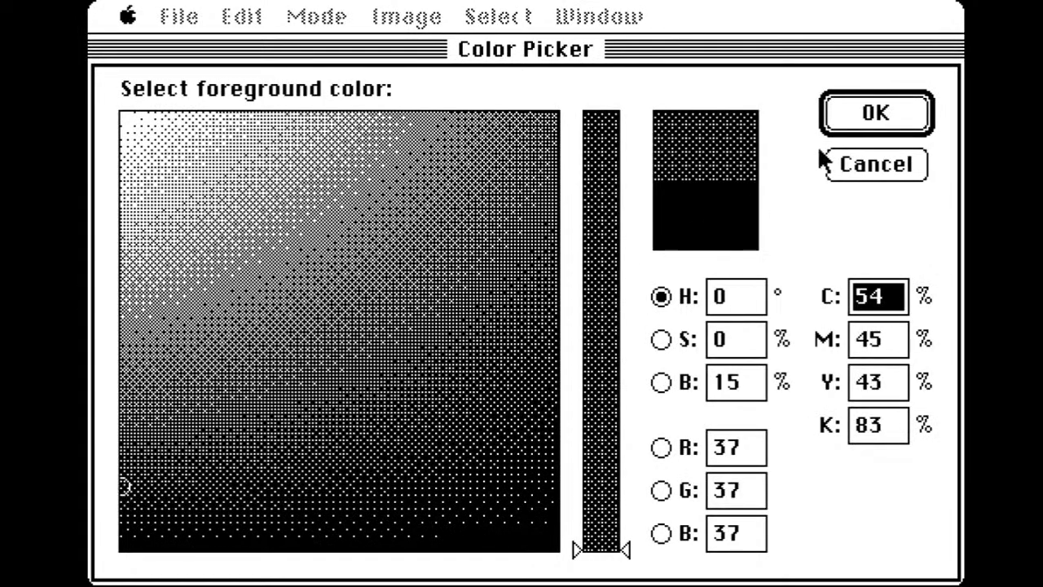
{"action": "left_click", "coordinate": [820, 122]}
{"action": "left_click", "coordinate": [568, 118]}
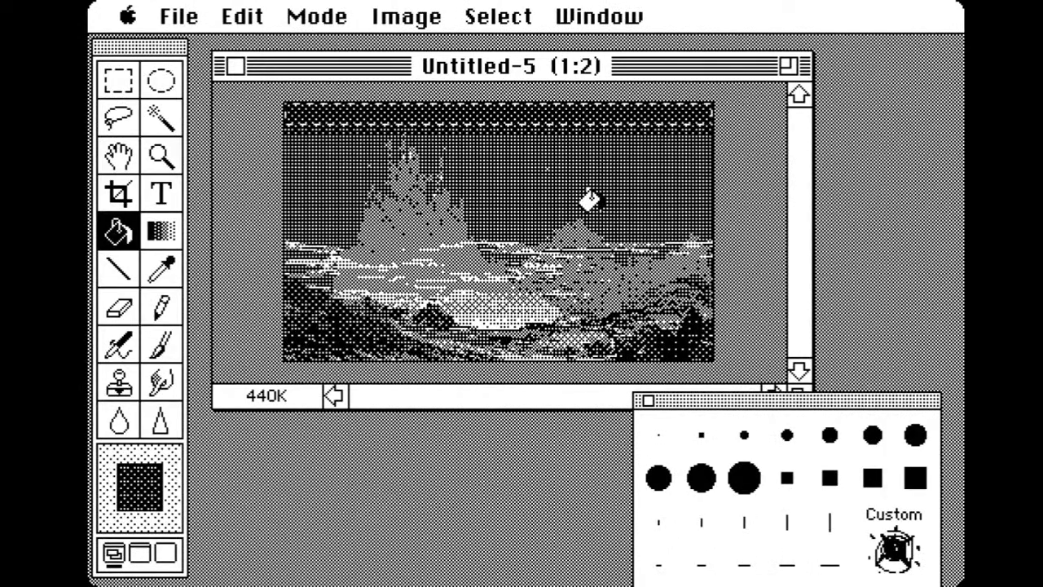
{"action": "left_click_drag", "start_coordinate": [481, 24], "coordinate": [525, 96]}
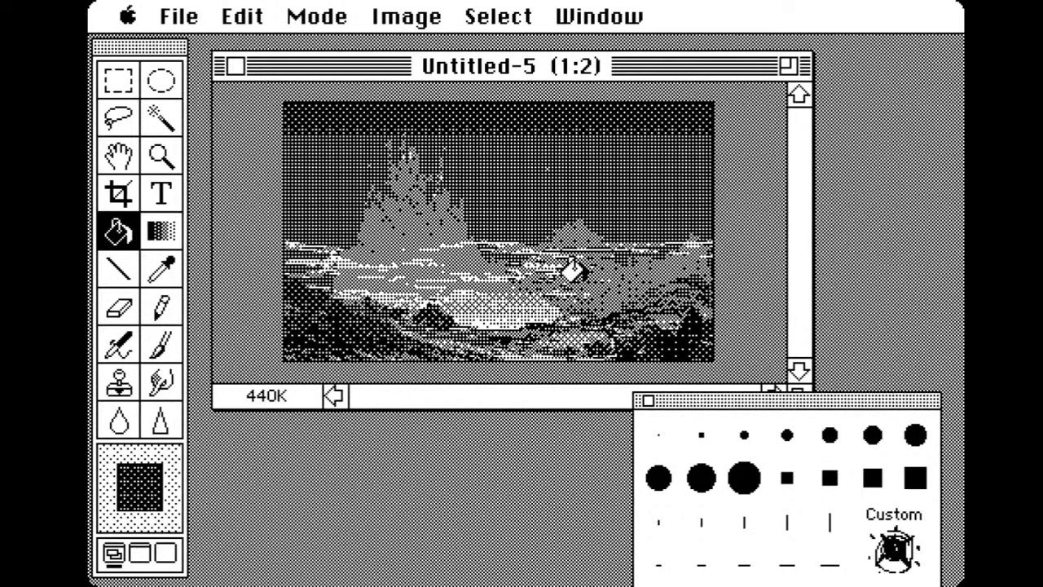
Check the darkened sky at 1:1, return to the 1:2 view, close the brush palette and enlarge the image window
{"action": "left_click", "coordinate": [161, 155]}
{"action": "left_click", "coordinate": [482, 150]}
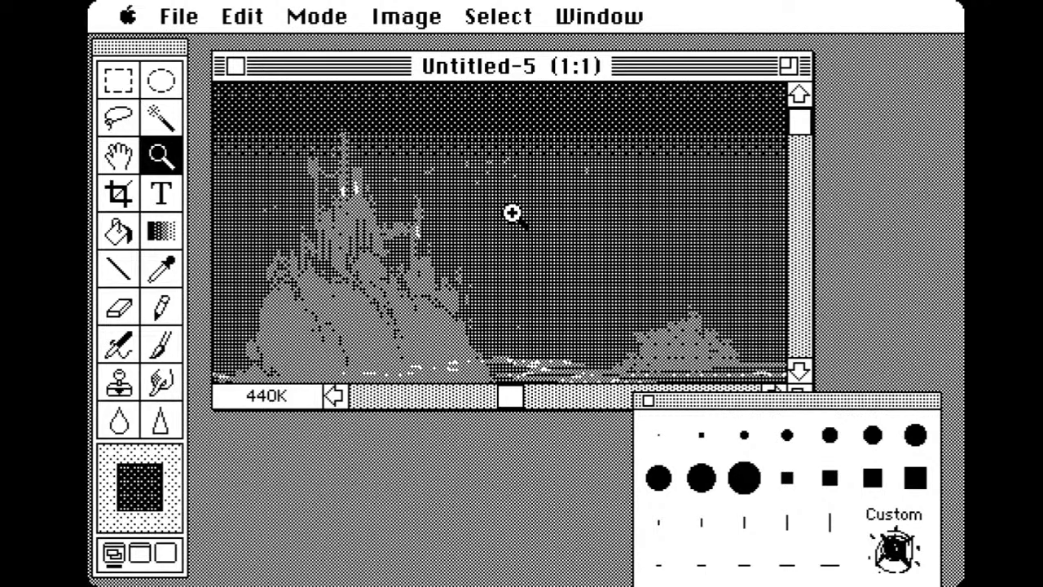
{"action": "left_click", "coordinate": [526, 211], "text": "alt"}
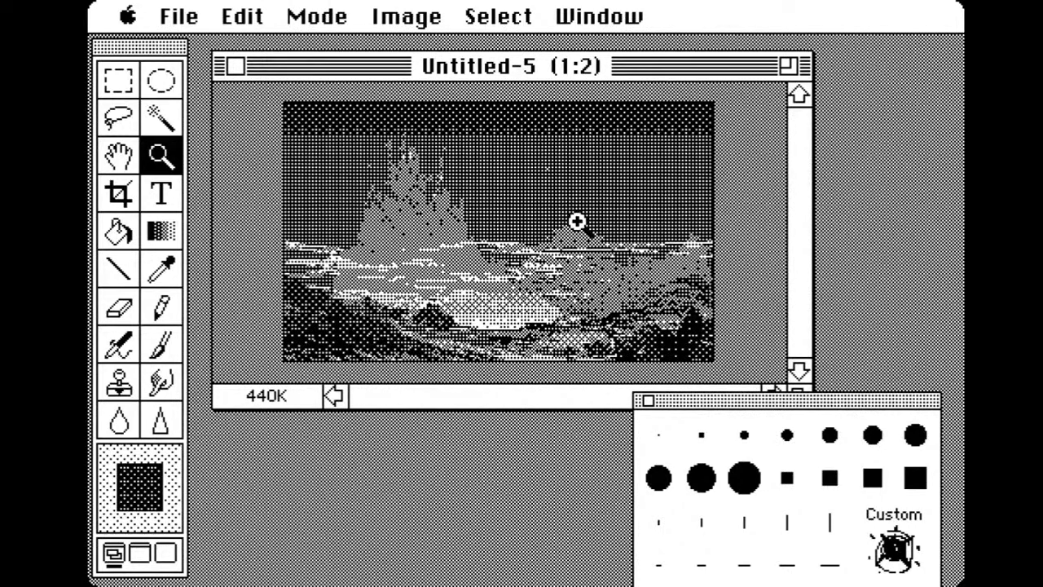
{"action": "left_click", "coordinate": [649, 400]}
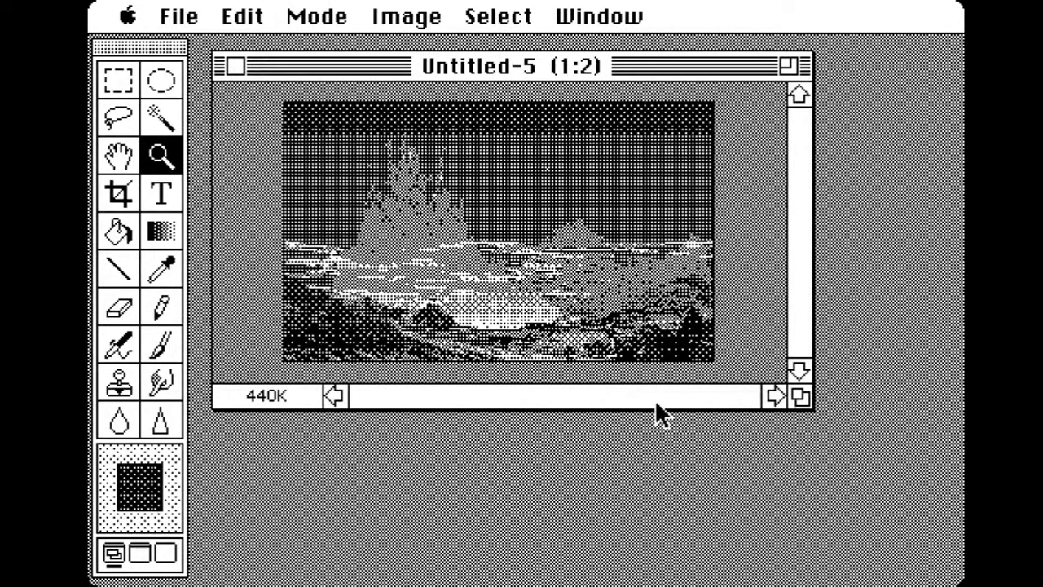
{"action": "left_click_drag", "start_coordinate": [802, 398], "coordinate": [938, 546]}
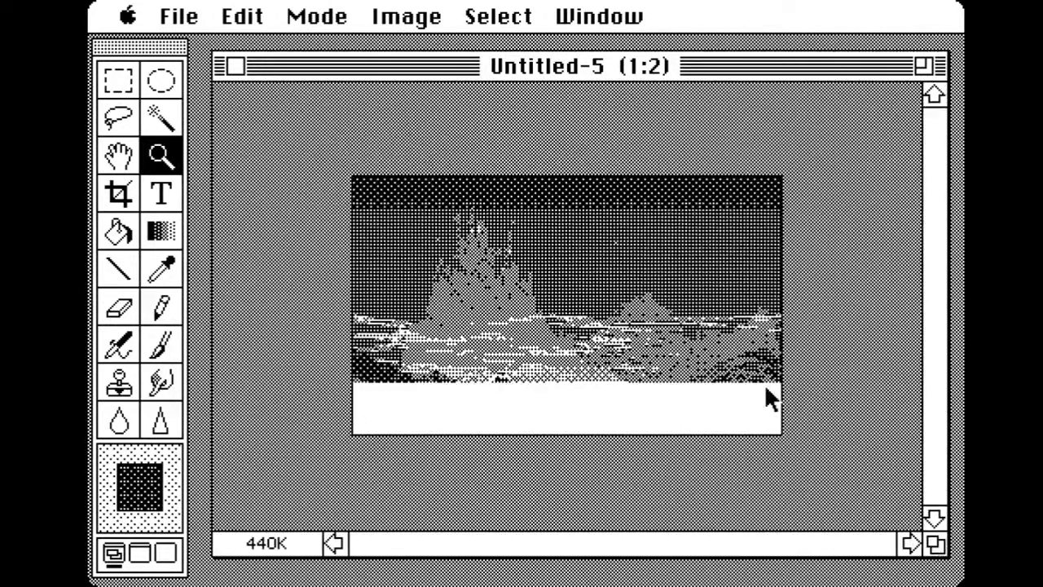
Show the painting at 1:1 in full screen, keep the menu bar displayed, and move the toolbox to the opposite side
{"action": "left_click", "coordinate": [655, 352]}
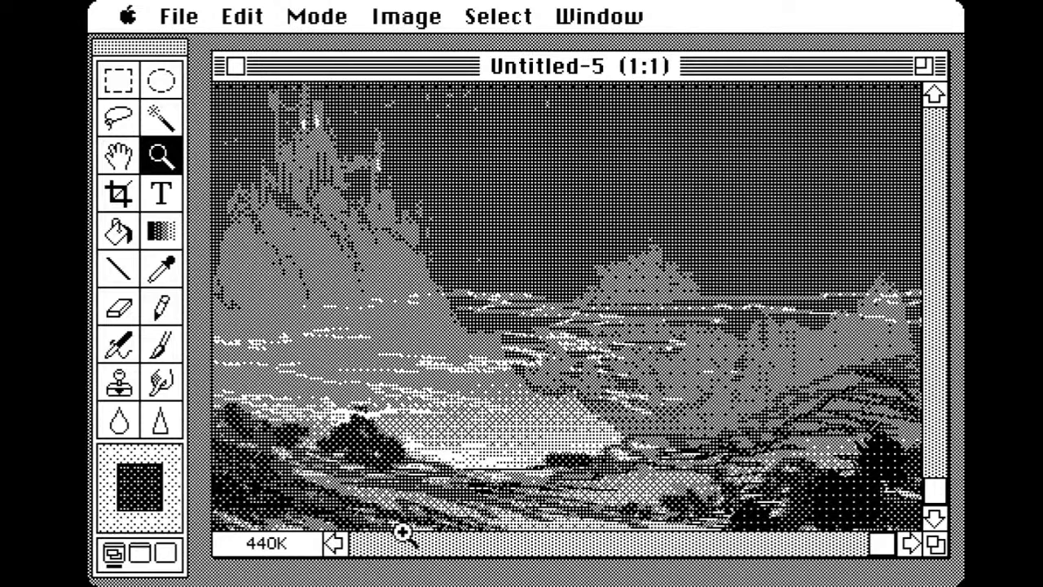
{"action": "left_click_drag", "start_coordinate": [931, 539], "coordinate": [935, 544]}
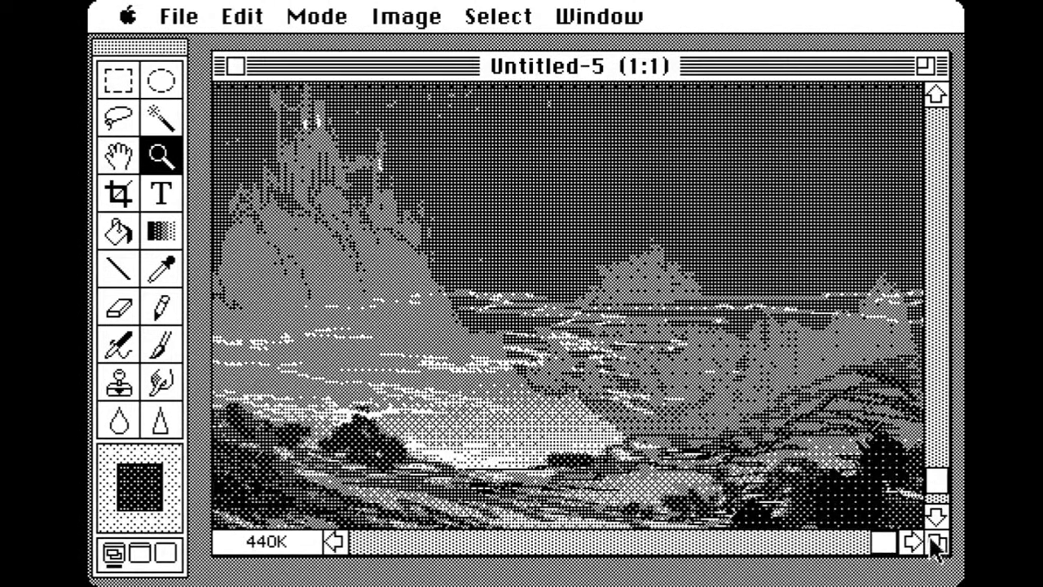
{"action": "left_click", "coordinate": [165, 558]}
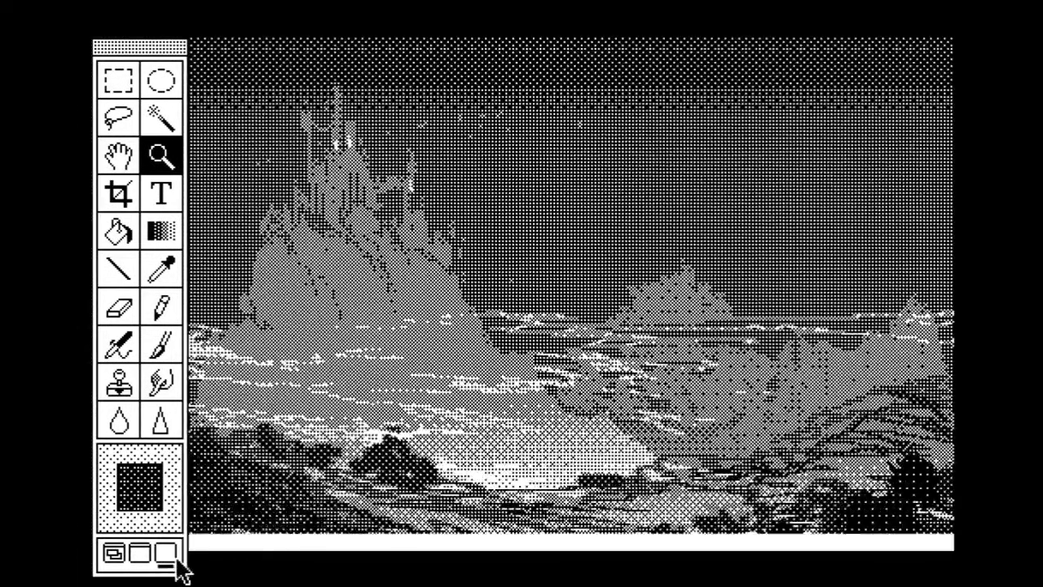
{"action": "left_click_drag", "start_coordinate": [145, 47], "coordinate": [921, 36]}
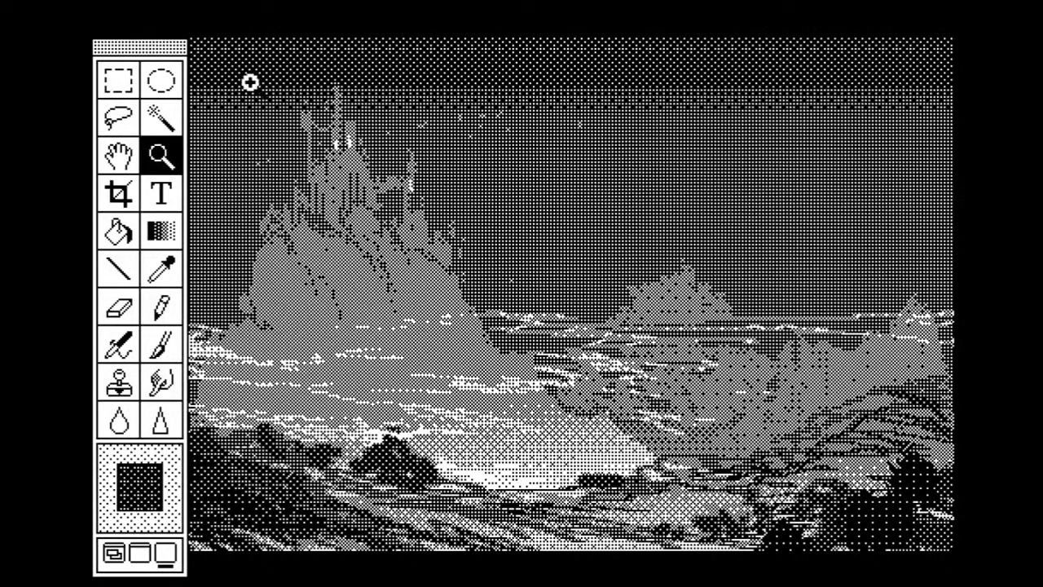
{"action": "left_click_drag", "start_coordinate": [161, 51], "coordinate": [408, 40]}
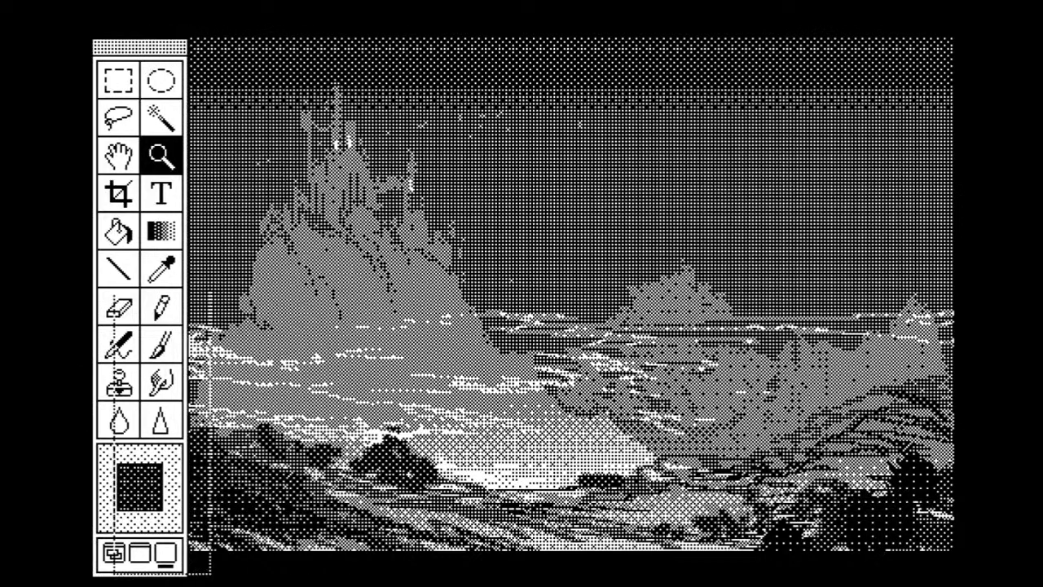
{"action": "left_click", "coordinate": [143, 551]}
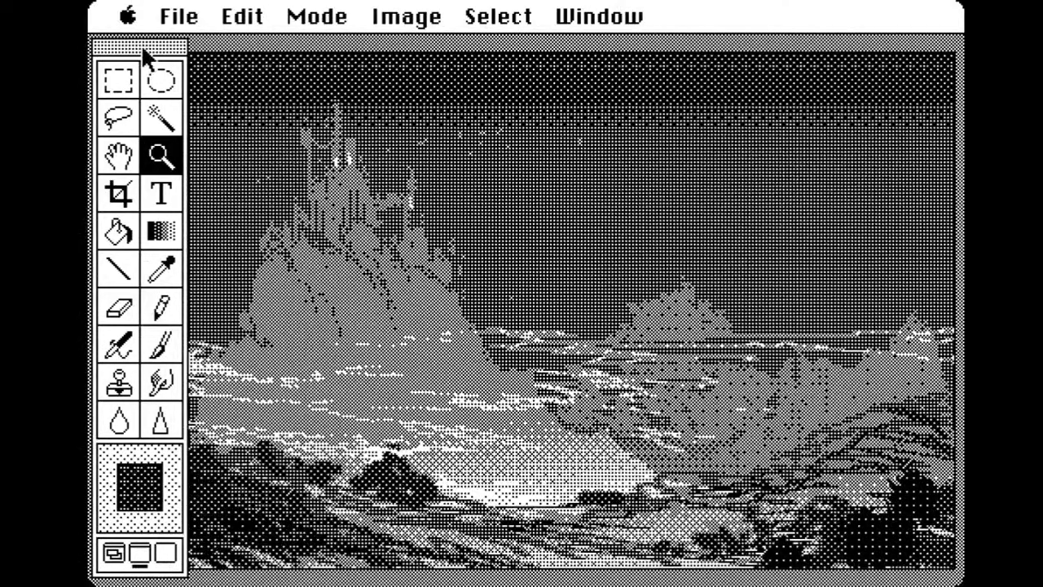
{"action": "left_click_drag", "start_coordinate": [140, 52], "coordinate": [905, 47]}
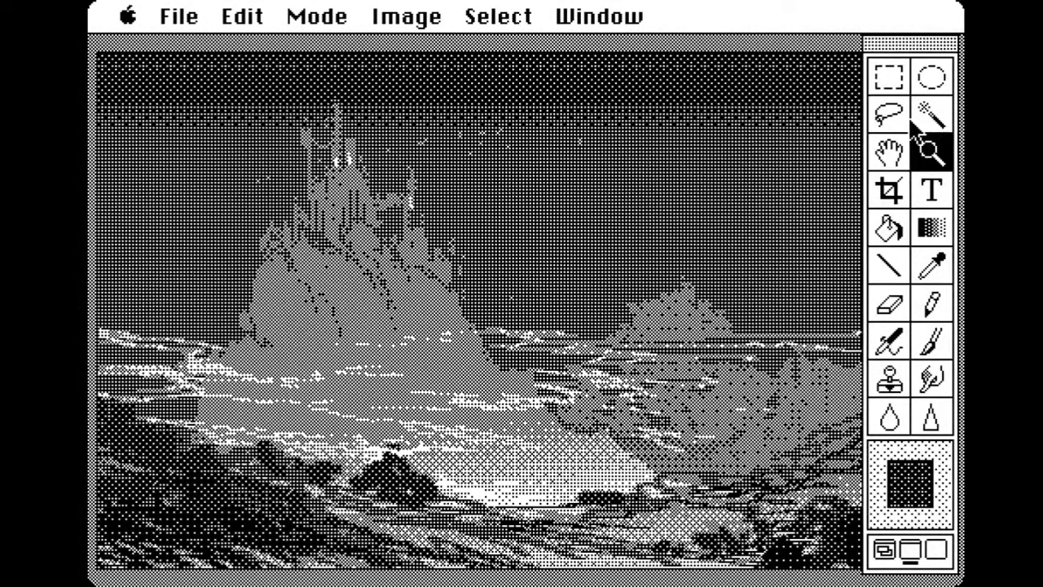
Try to shrink the view with a reduction zoom factor of .25
{"action": "left_click", "coordinate": [507, 18]}
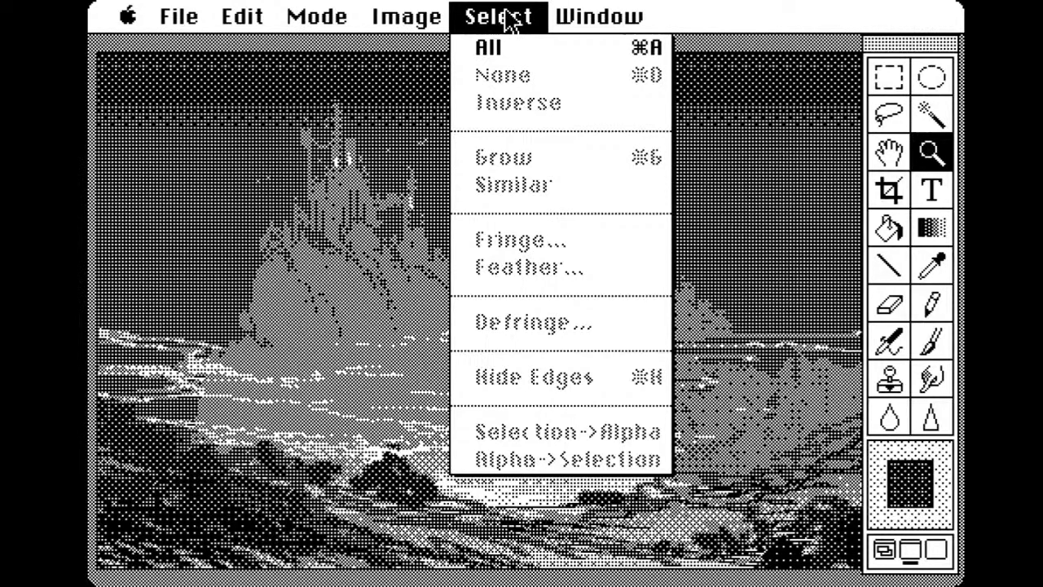
{"action": "left_click_drag", "start_coordinate": [507, 18], "coordinate": [612, 163]}
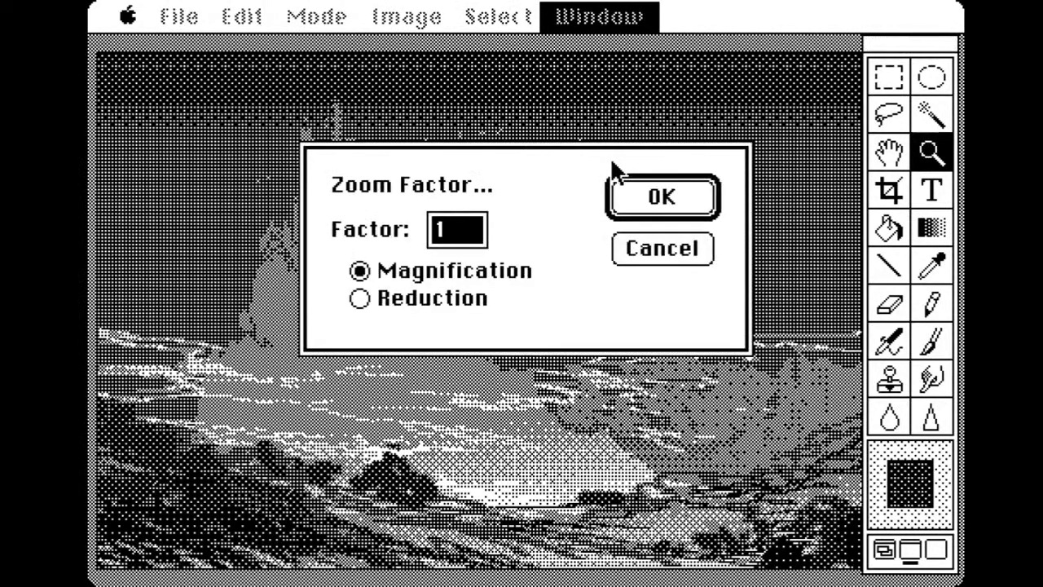
{"action": "left_click", "coordinate": [459, 300]}
{"action": "left_click", "coordinate": [449, 231]}
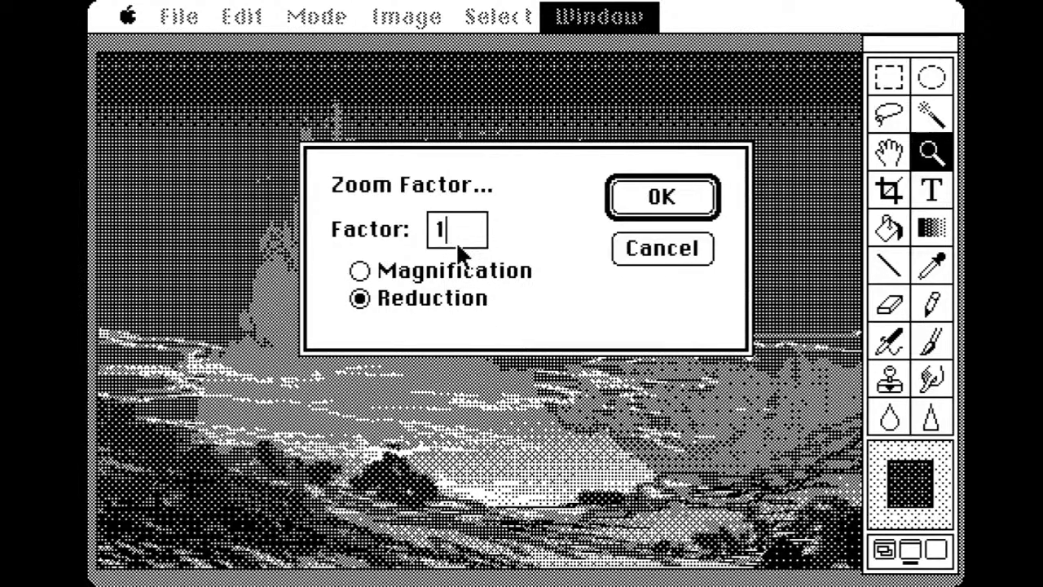
{"action": "key", "text": "BackSpace"}
{"action": "left_click", "coordinate": [660, 200]}
{"action": "left_click", "coordinate": [664, 287]}
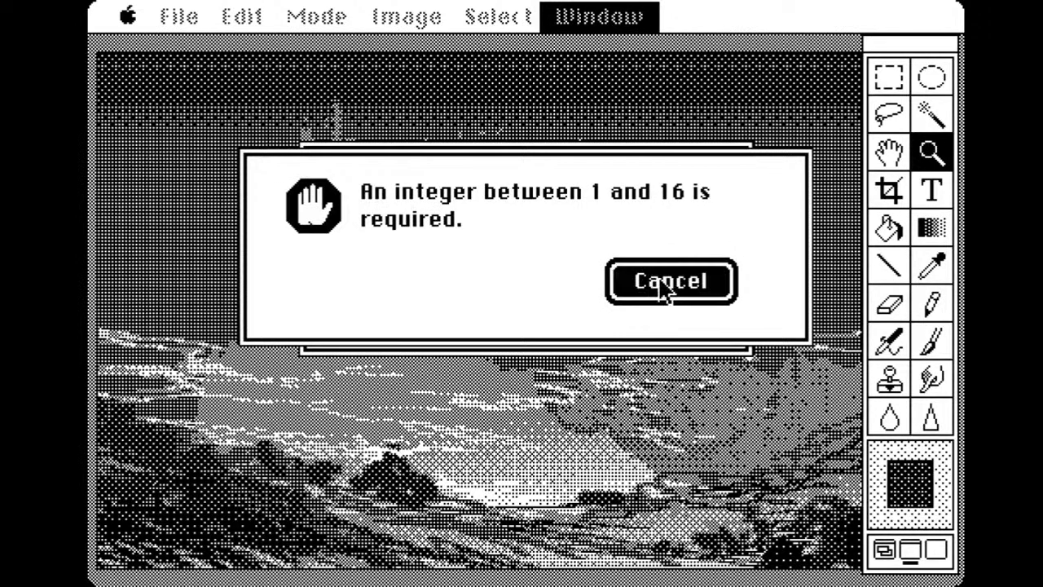
Apply a reduction zoom factor of 2, and check the painting at 1:1 and at 1:2
{"action": "left_click", "coordinate": [465, 233]}
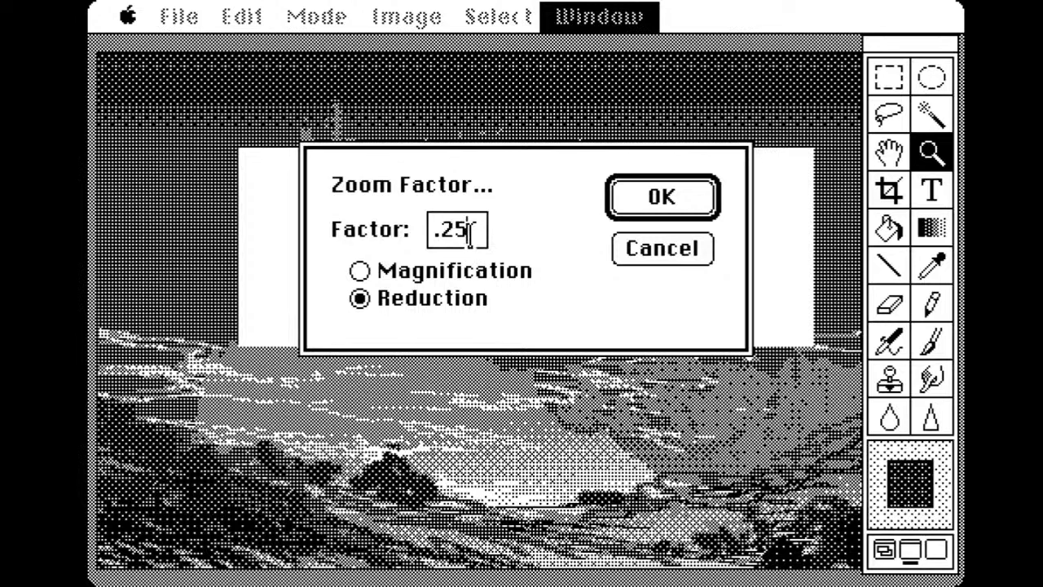
{"action": "left_click_drag", "start_coordinate": [469, 231], "coordinate": [415, 229]}
{"action": "type", "text": "2"}
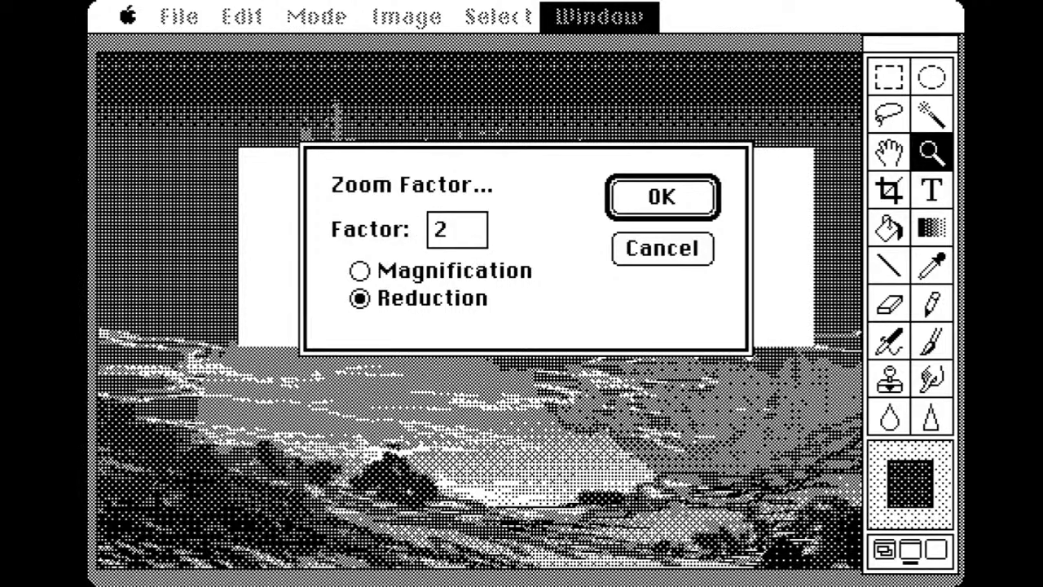
{"action": "left_click", "coordinate": [621, 213]}
{"action": "left_click", "coordinate": [528, 295]}
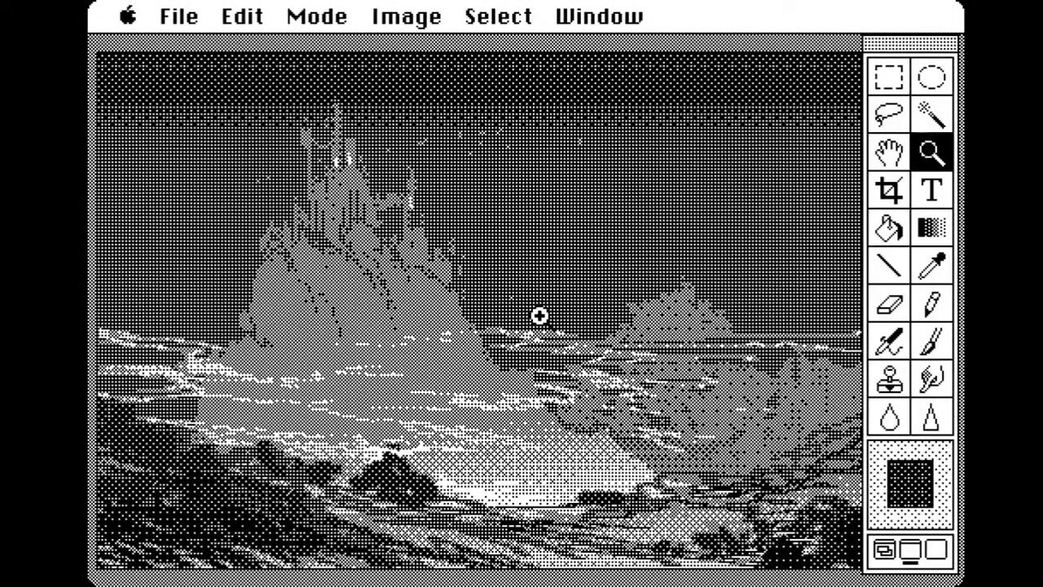
{"action": "key", "text": "alt"}
{"action": "left_click", "coordinate": [539, 316], "text": "alt"}
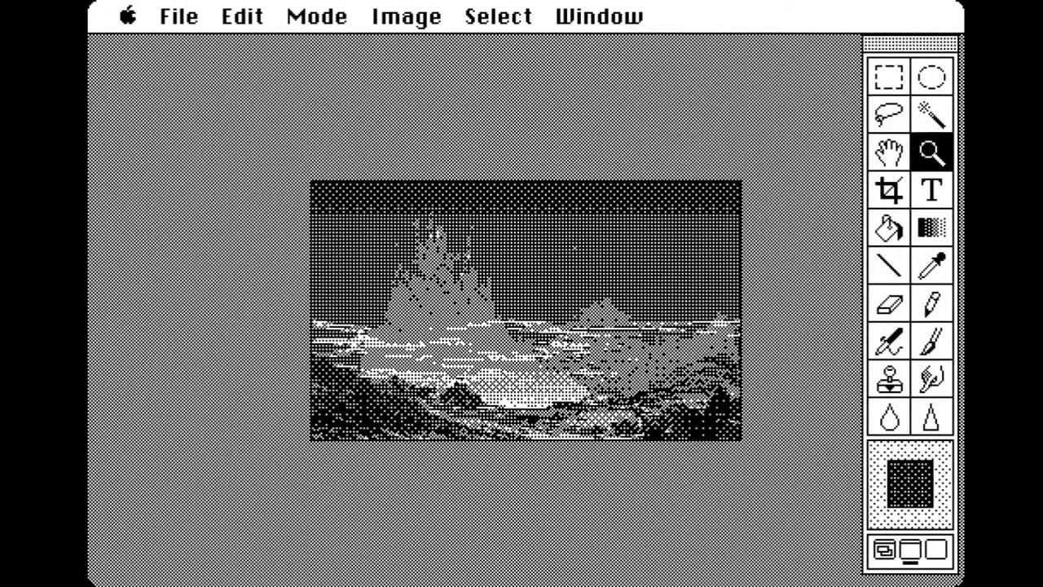
Set the view to a magnification zoom factor of 1
{"action": "left_click_drag", "start_coordinate": [586, 17], "coordinate": [627, 168]}
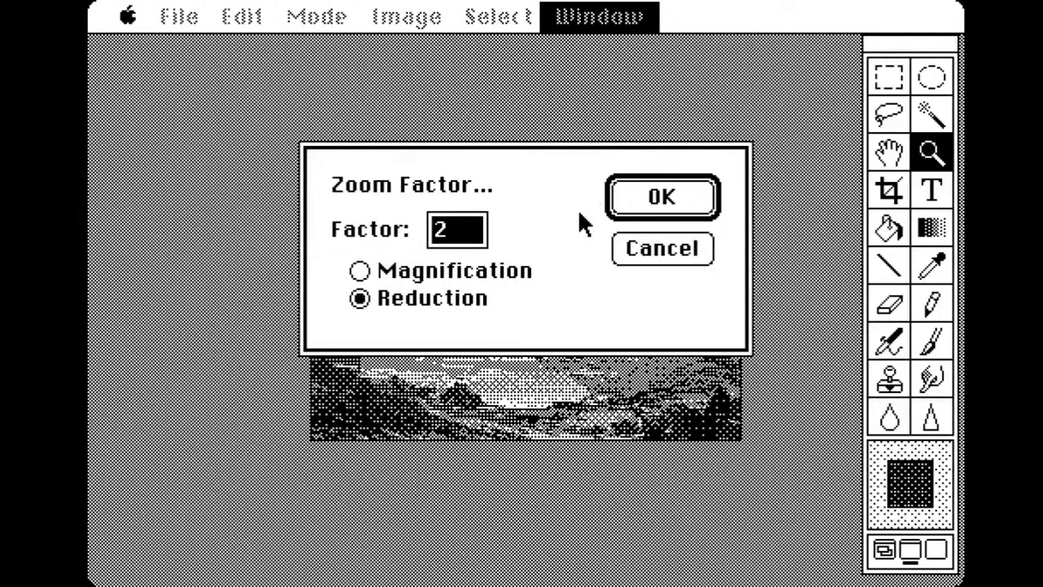
{"action": "type", "text": "1"}
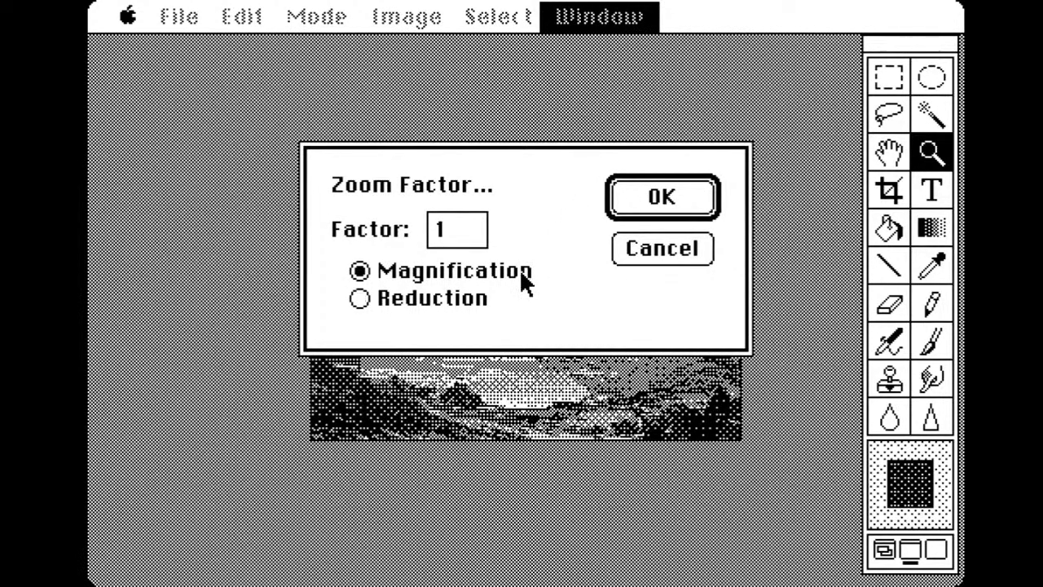
{"action": "left_click", "coordinate": [629, 208]}
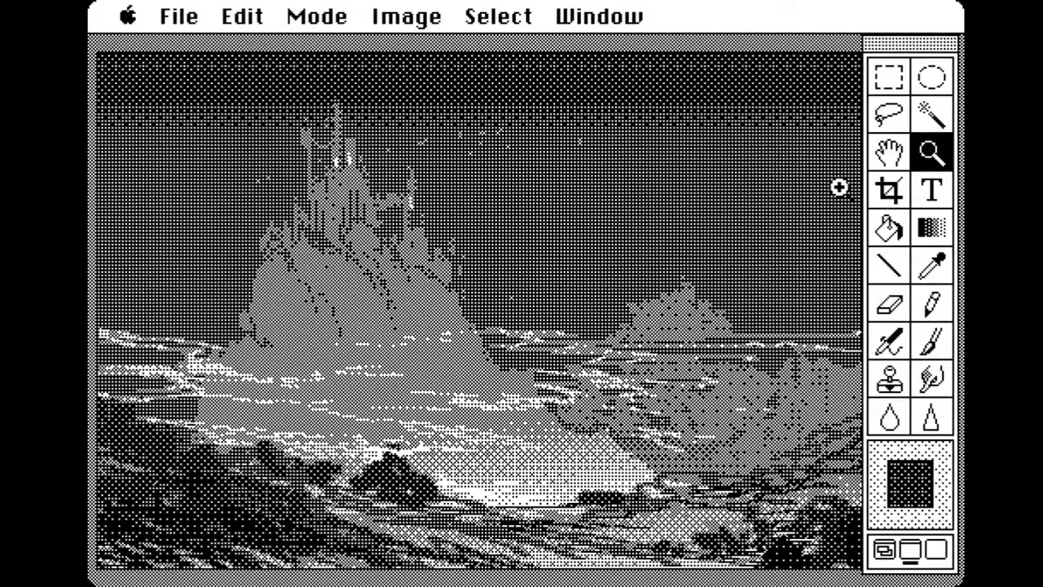
Move the toolbox aside to view the painting's edge, bring it back into view and return to the standard window mode
{"action": "left_click_drag", "start_coordinate": [919, 36], "coordinate": [944, 49]}
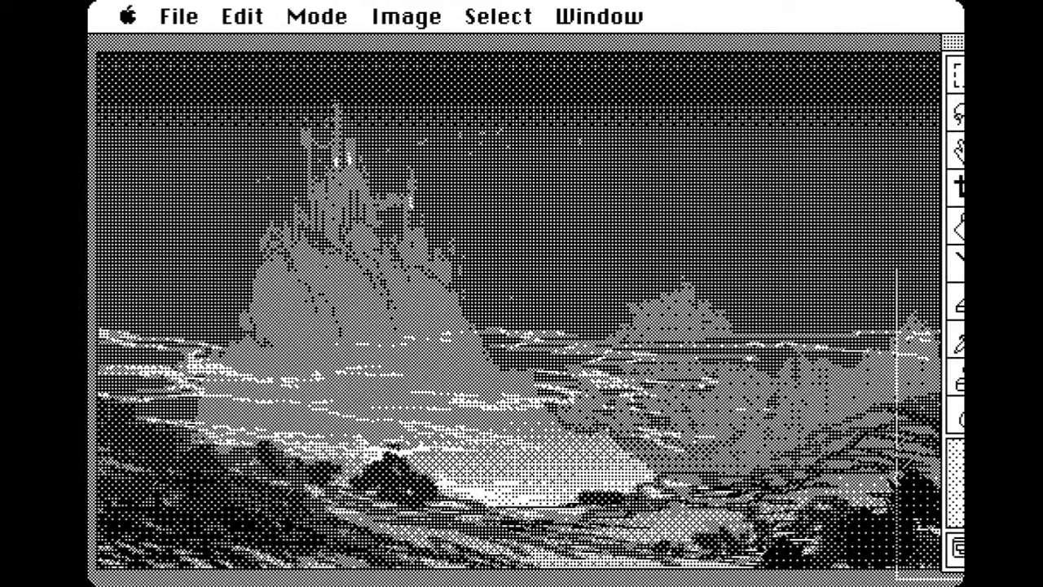
{"action": "left_click_drag", "start_coordinate": [955, 42], "coordinate": [853, 47]}
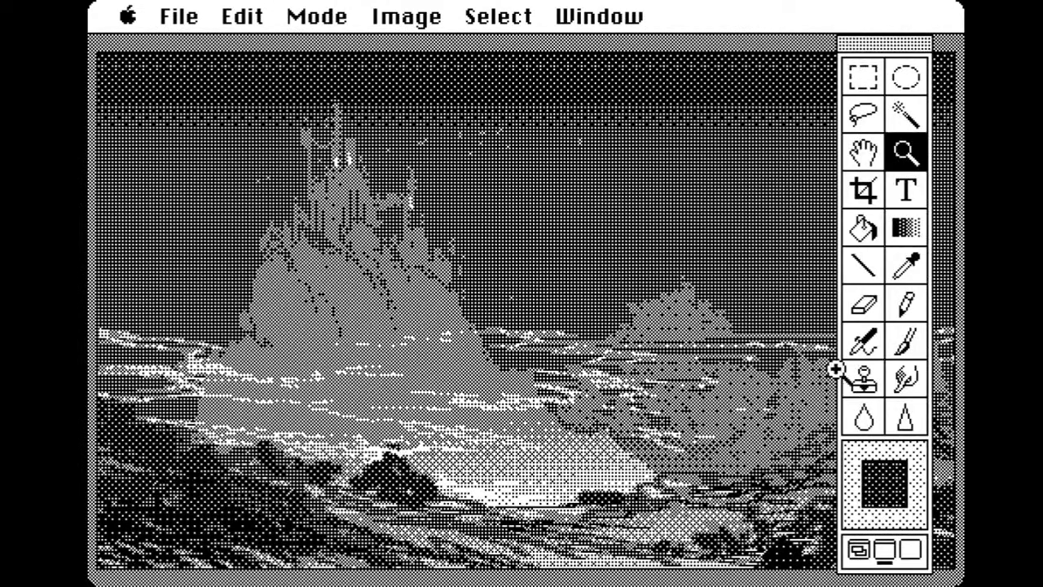
{"action": "left_click", "coordinate": [852, 546]}
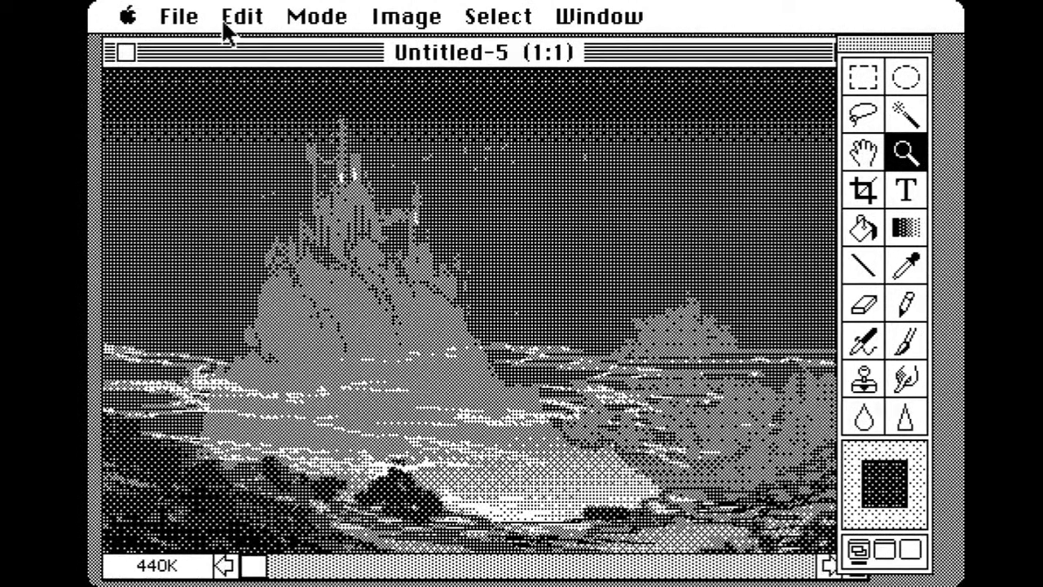
Open the landscape file from the Adobe Photoshop 1.0 folder
{"action": "left_click_drag", "start_coordinate": [171, 17], "coordinate": [202, 75]}
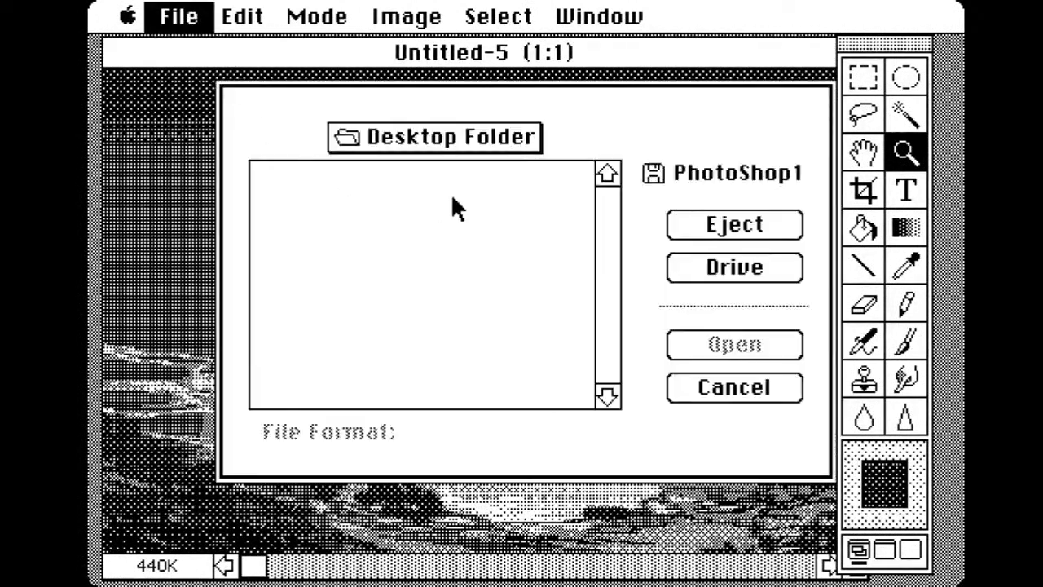
{"action": "left_click_drag", "start_coordinate": [451, 135], "coordinate": [438, 164]}
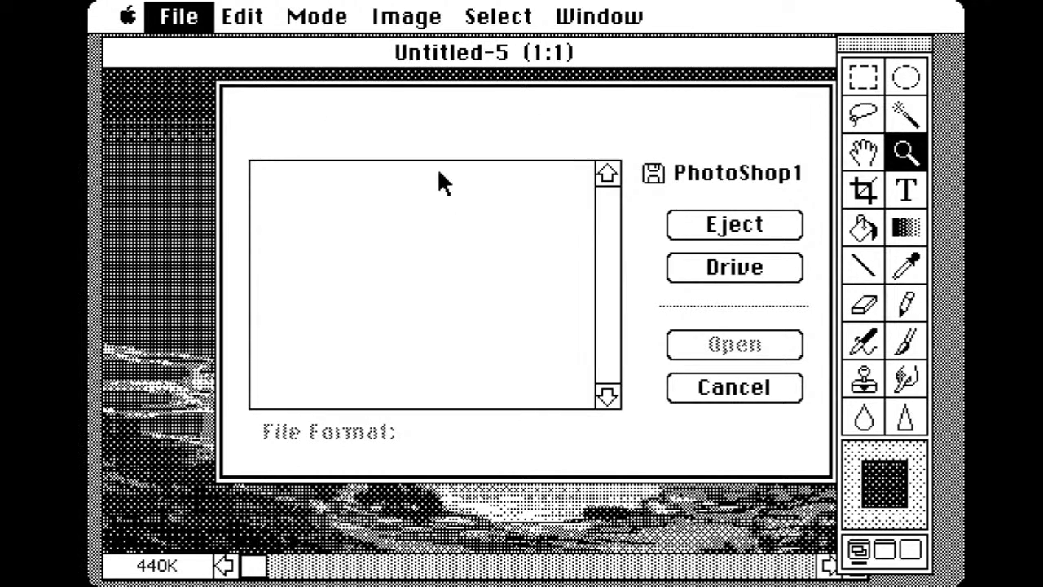
{"action": "double_click", "coordinate": [391, 181]}
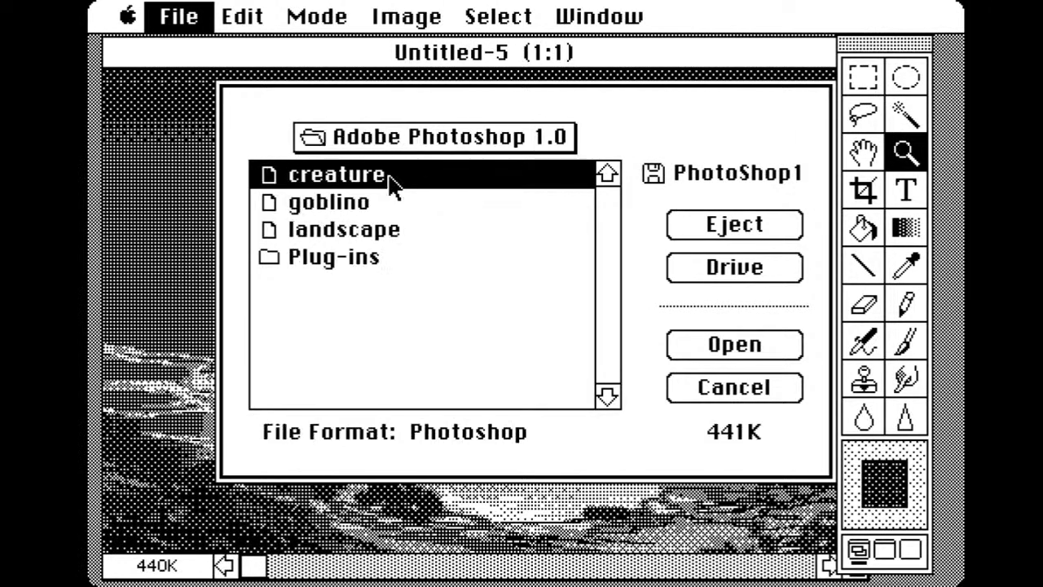
{"action": "left_click", "coordinate": [361, 231]}
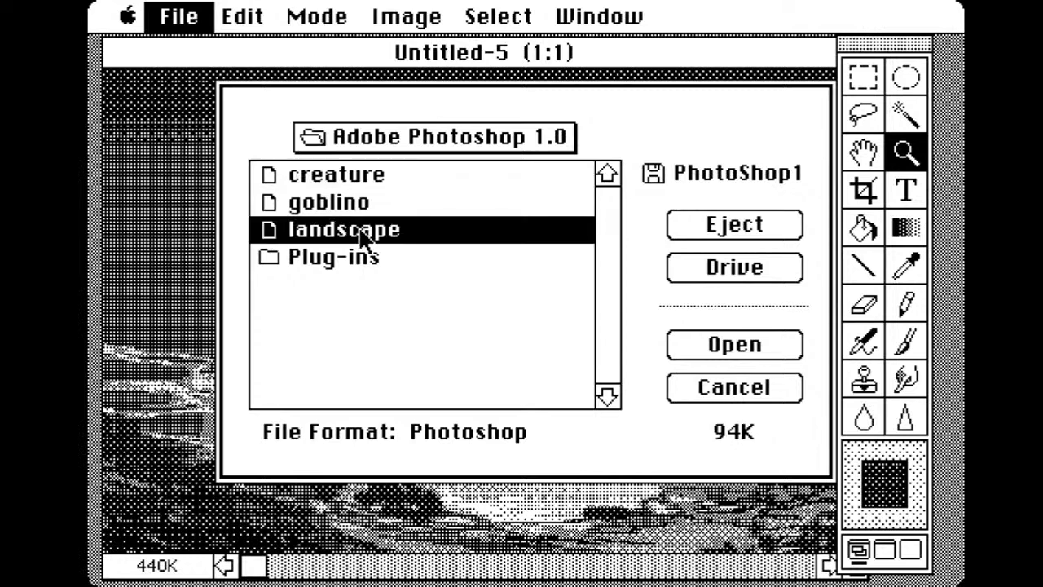
{"action": "left_click", "coordinate": [707, 356]}
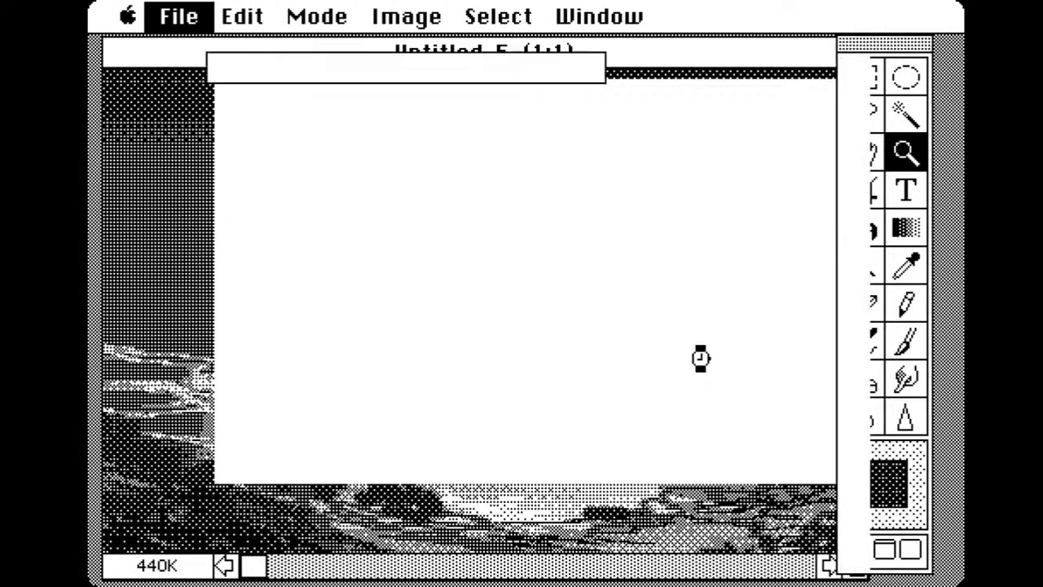
Enlarge the landscape image's window and examine it at 1:1 in the full-screen modes, with the toolbox moved off the picture
{"action": "left_click_drag", "start_coordinate": [597, 291], "coordinate": [826, 509]}
{"action": "left_click", "coordinate": [887, 551]}
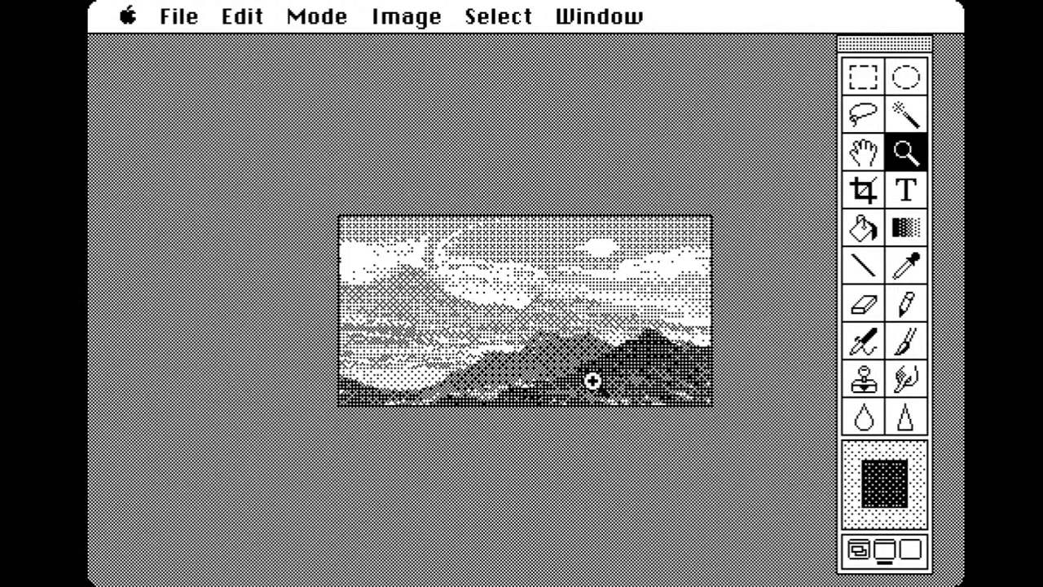
{"action": "left_click", "coordinate": [615, 392]}
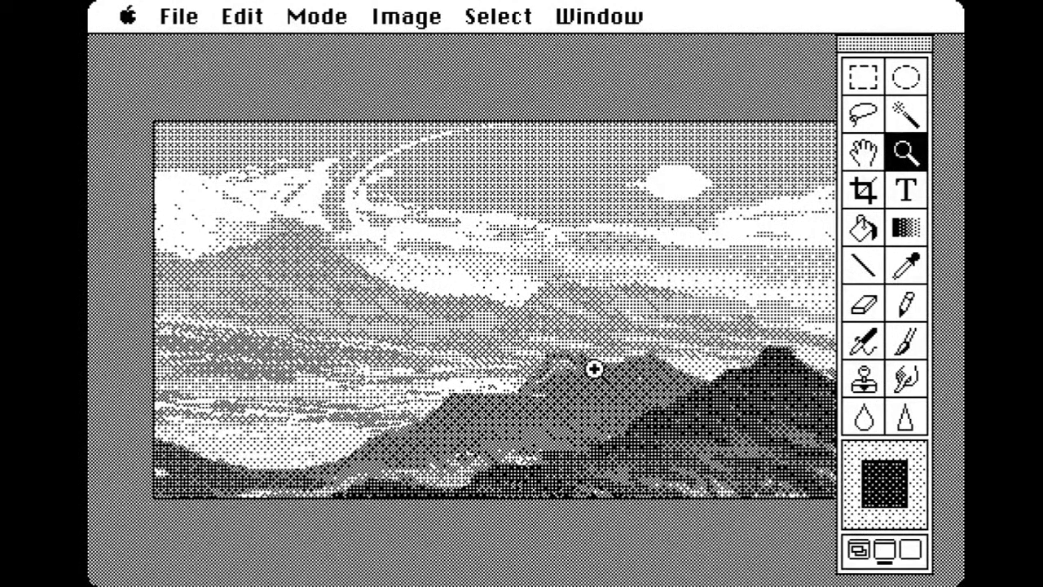
{"action": "left_click", "coordinate": [912, 552]}
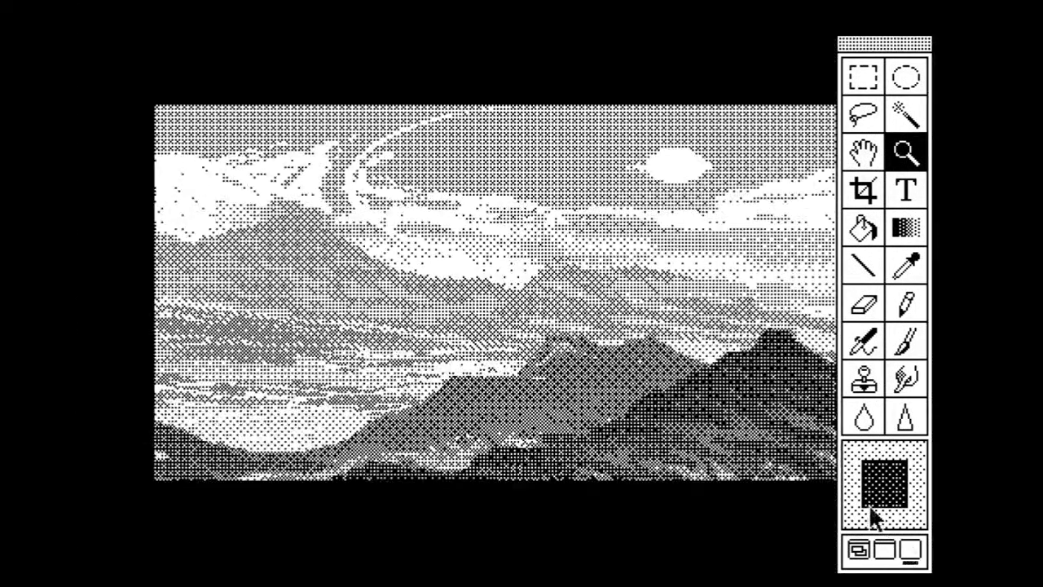
{"action": "left_click", "coordinate": [860, 548]}
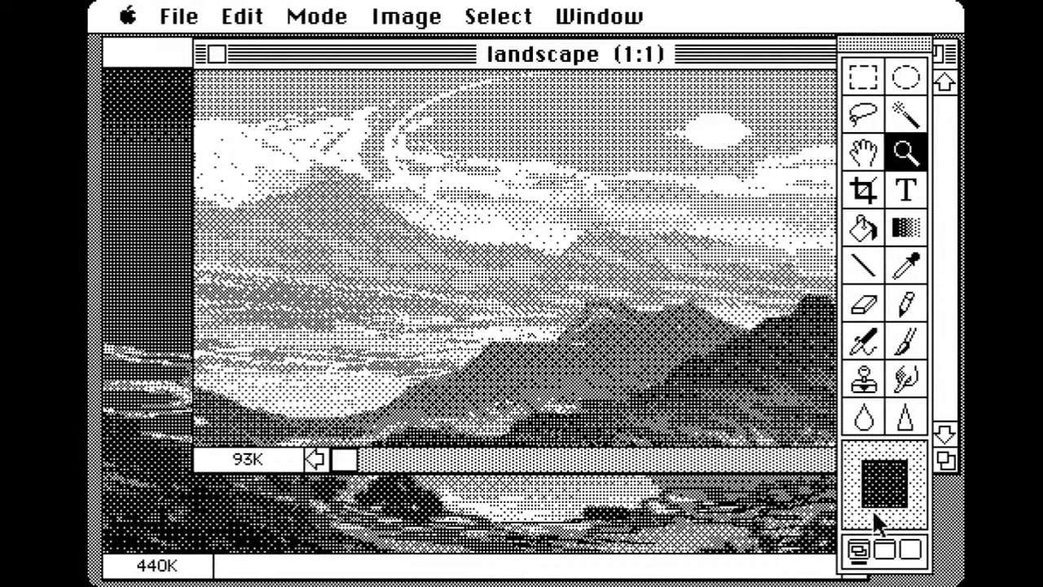
{"action": "left_click", "coordinate": [887, 551]}
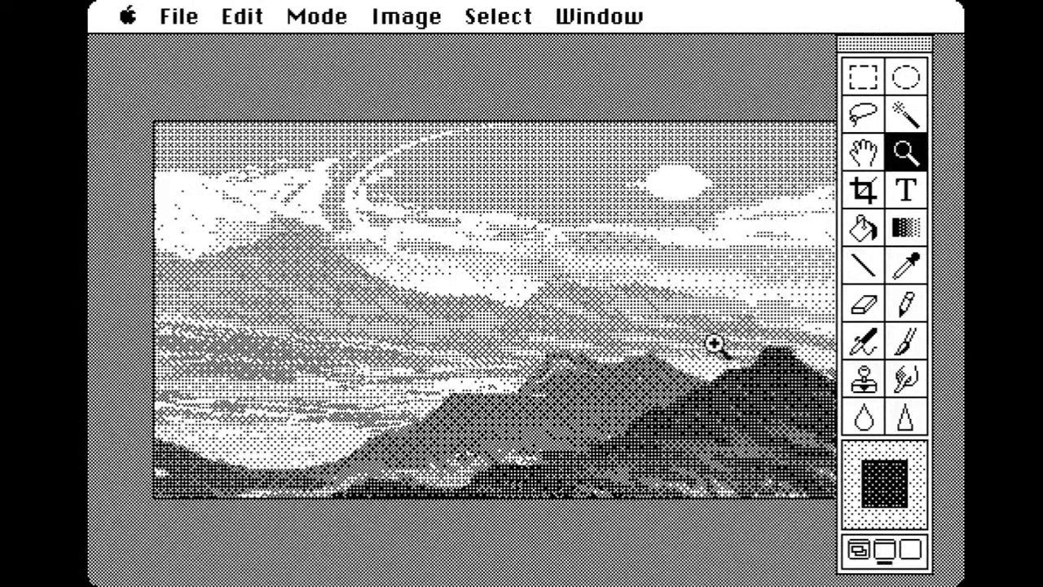
{"action": "left_click_drag", "start_coordinate": [873, 38], "coordinate": [916, 39]}
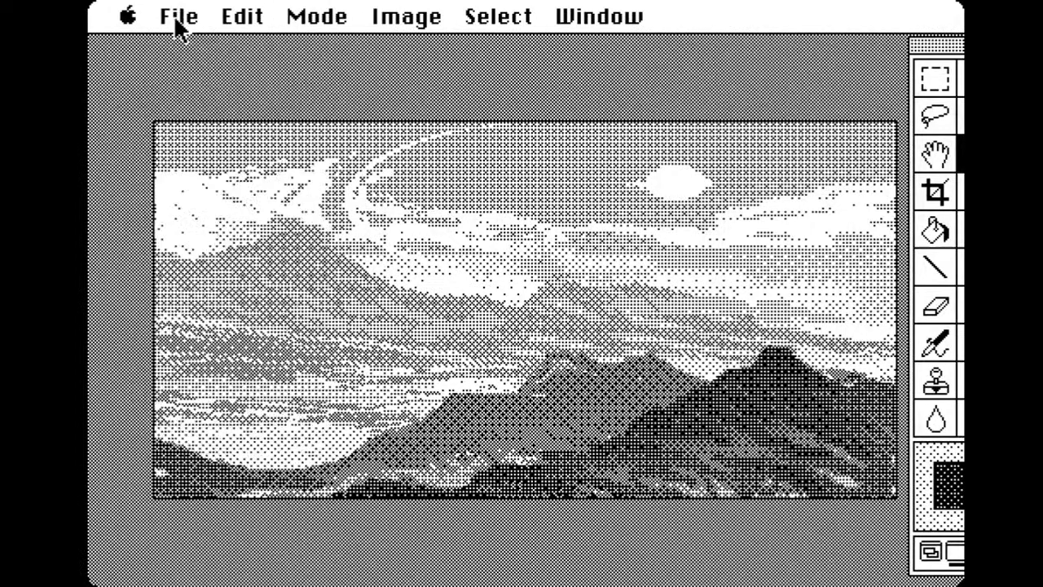
Close the landscape image and open the creature file from the Adobe Photoshop 1.0 folder
{"action": "left_click_drag", "start_coordinate": [176, 24], "coordinate": [237, 161]}
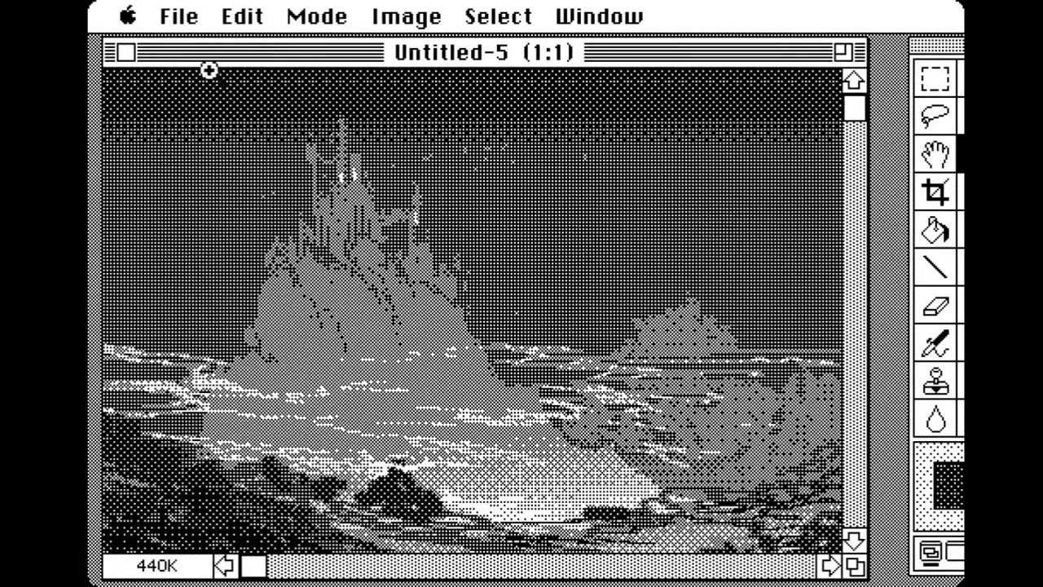
{"action": "left_click", "coordinate": [168, 23]}
{"action": "left_click_drag", "start_coordinate": [167, 23], "coordinate": [182, 75]}
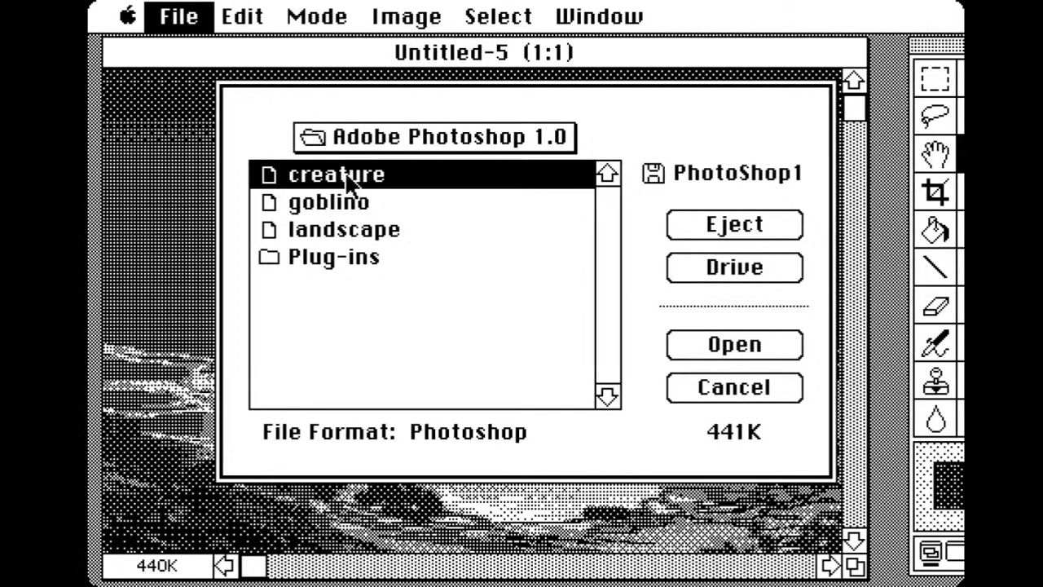
{"action": "left_click", "coordinate": [694, 343]}
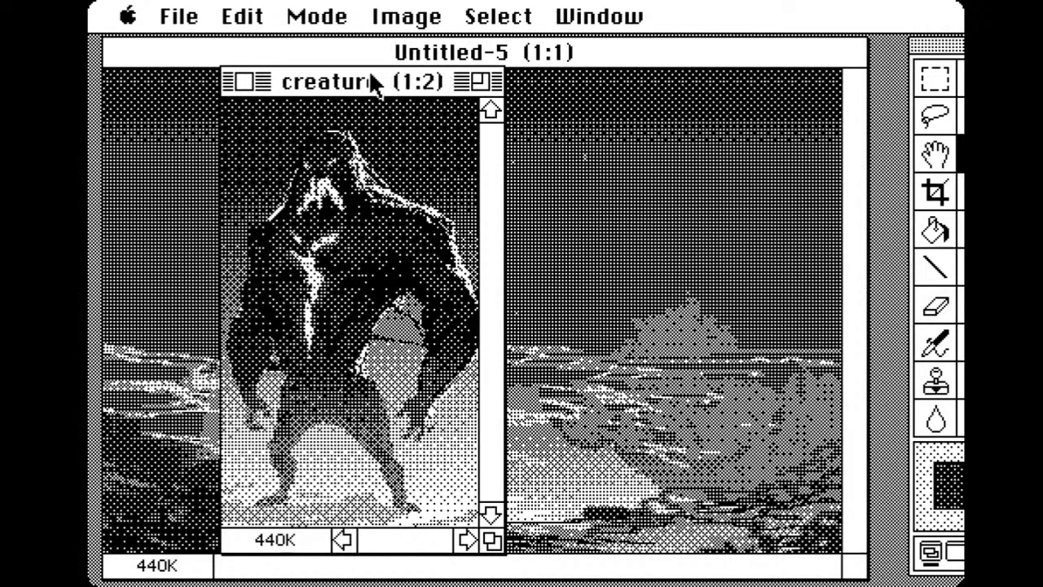
Reposition the creature image's window over the landscape painting and close the image
{"action": "left_click_drag", "start_coordinate": [373, 81], "coordinate": [412, 74]}
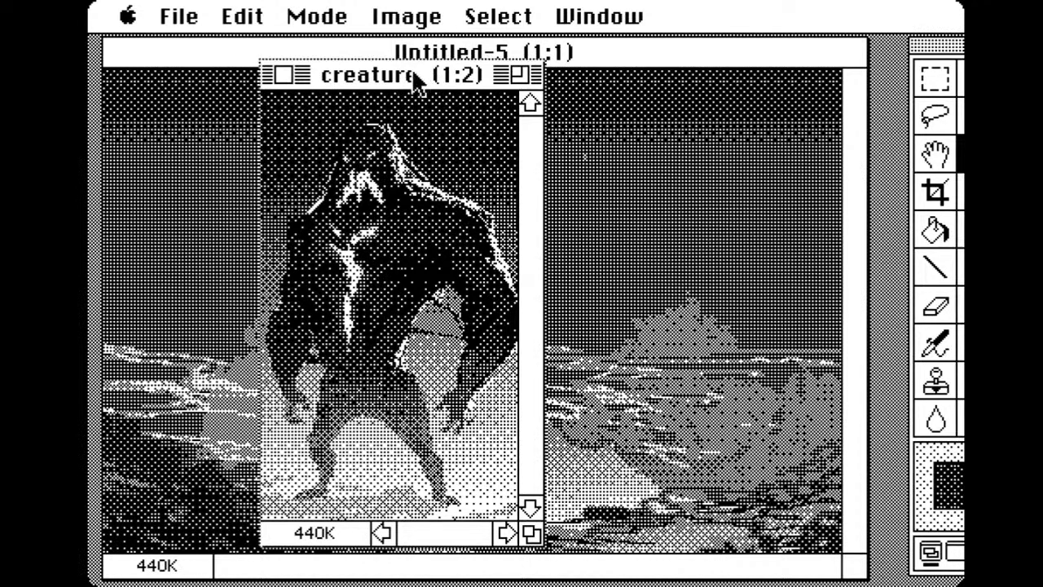
{"action": "left_click_drag", "start_coordinate": [414, 81], "coordinate": [446, 85]}
{"action": "left_click", "coordinate": [316, 78]}
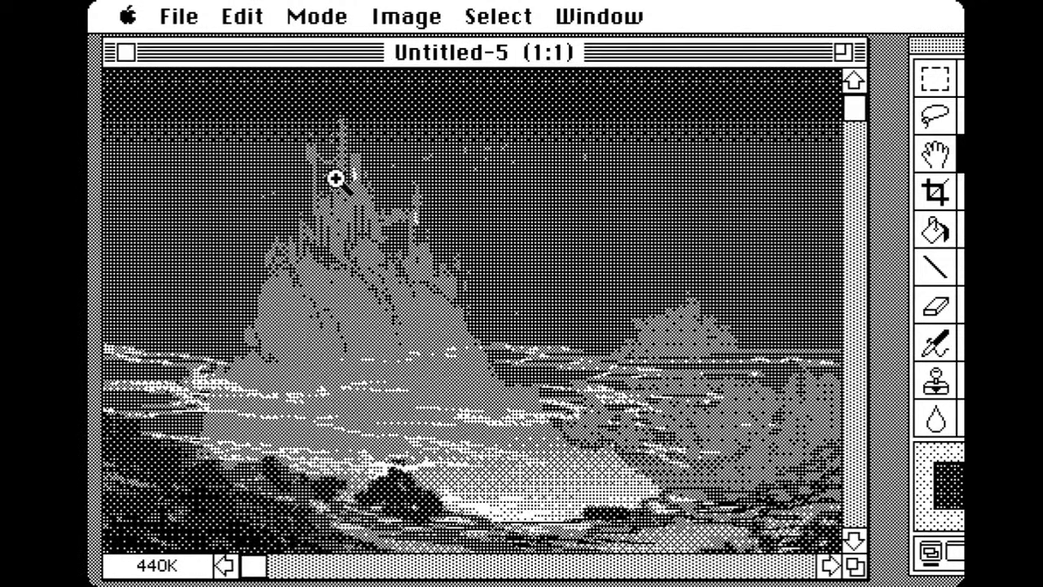
Create a 200 by 300 pixel Gray Scale image at 72 pixels/inch, enlarge its window and bring the toolbox fully into view
{"action": "left_click_drag", "start_coordinate": [163, 16], "coordinate": [190, 51]}
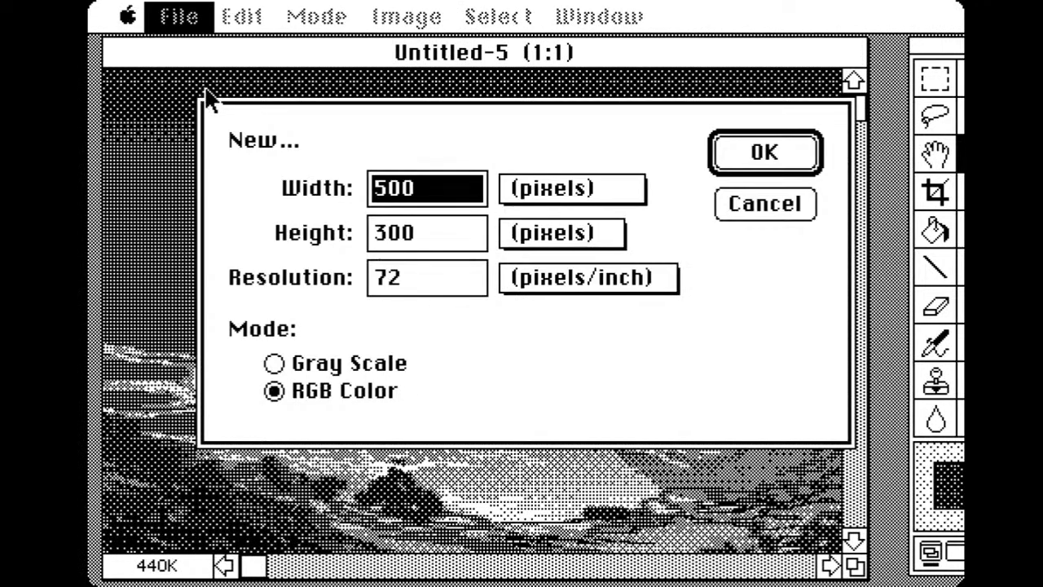
{"action": "left_click", "coordinate": [293, 364]}
{"action": "type", "text": "200"}
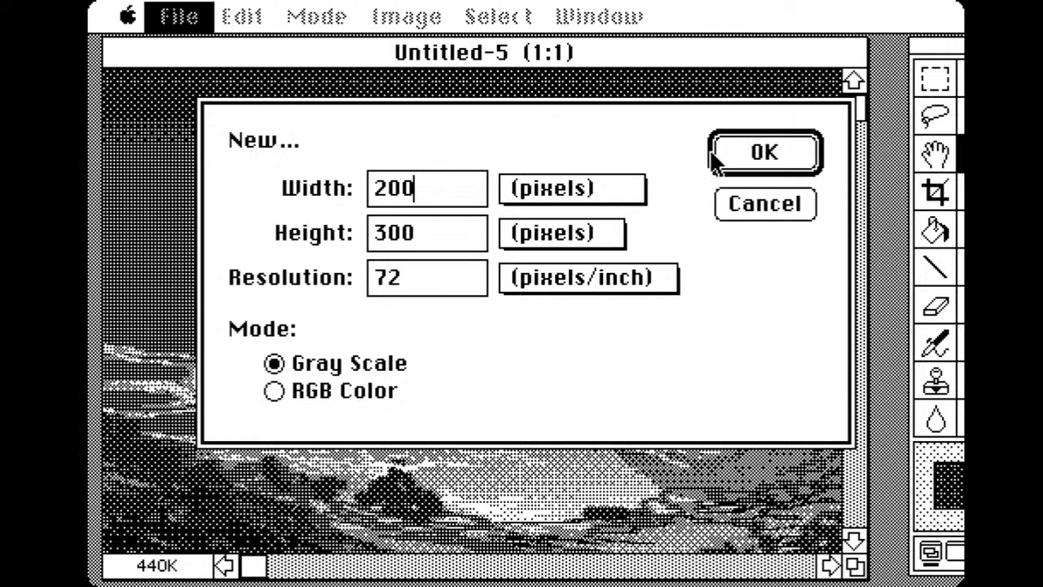
{"action": "left_click", "coordinate": [745, 154]}
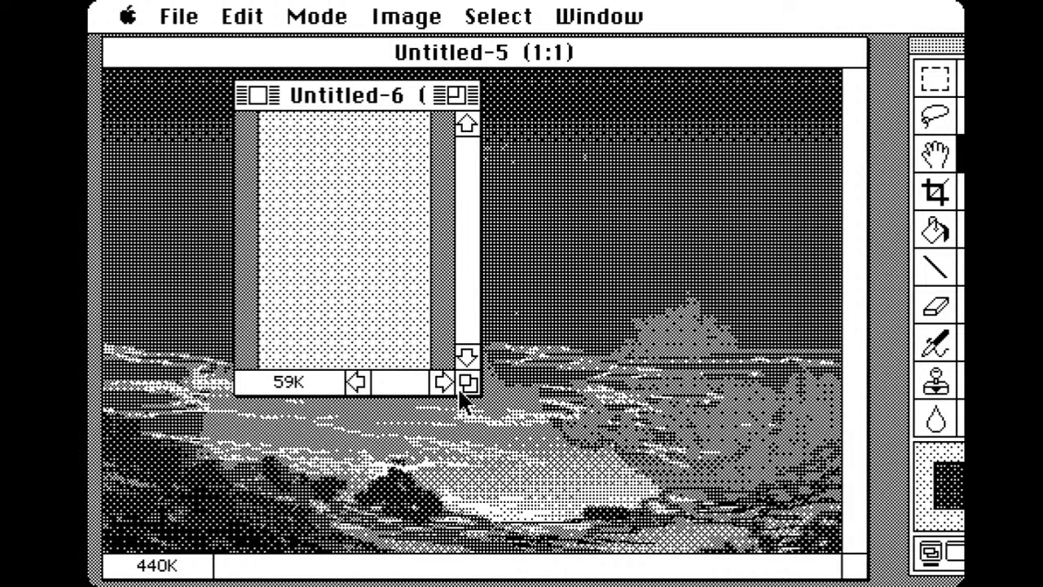
{"action": "left_click_drag", "start_coordinate": [469, 383], "coordinate": [615, 526]}
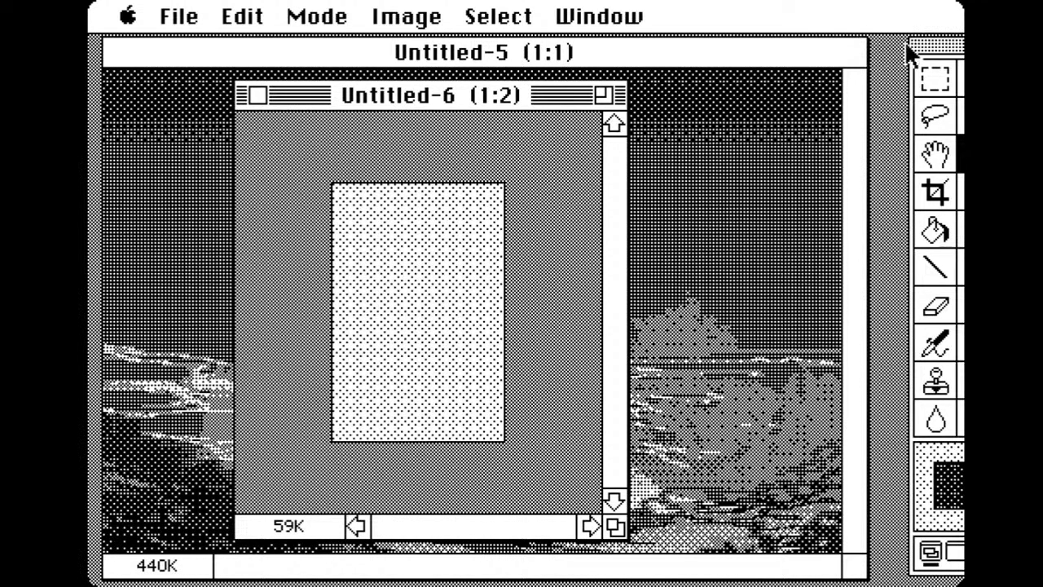
{"action": "left_click_drag", "start_coordinate": [934, 51], "coordinate": [874, 49]}
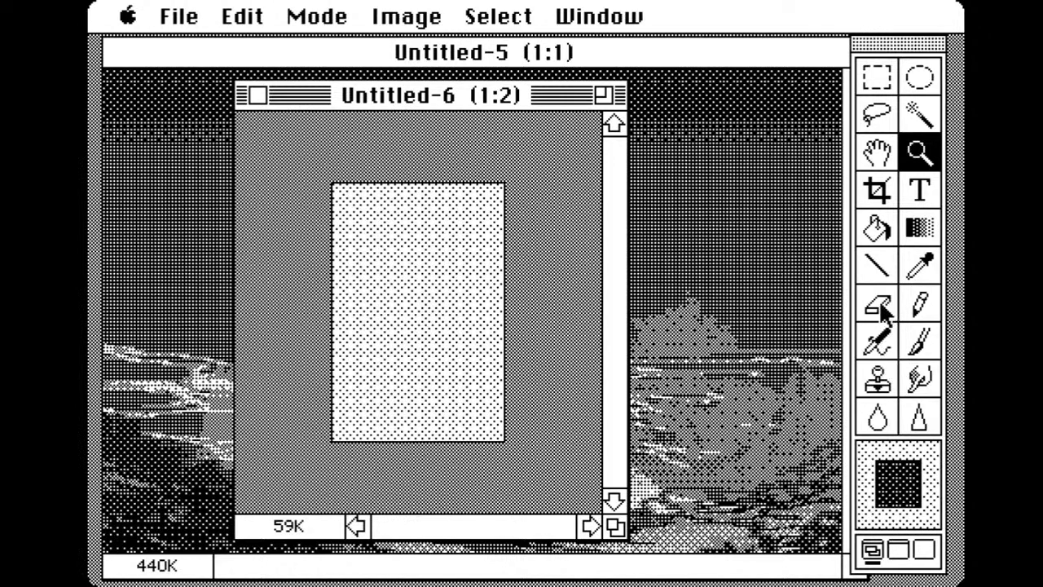
Fill the blank canvas with a vertical gradient from dark at the top to light at the bottom
{"action": "left_click", "coordinate": [919, 230]}
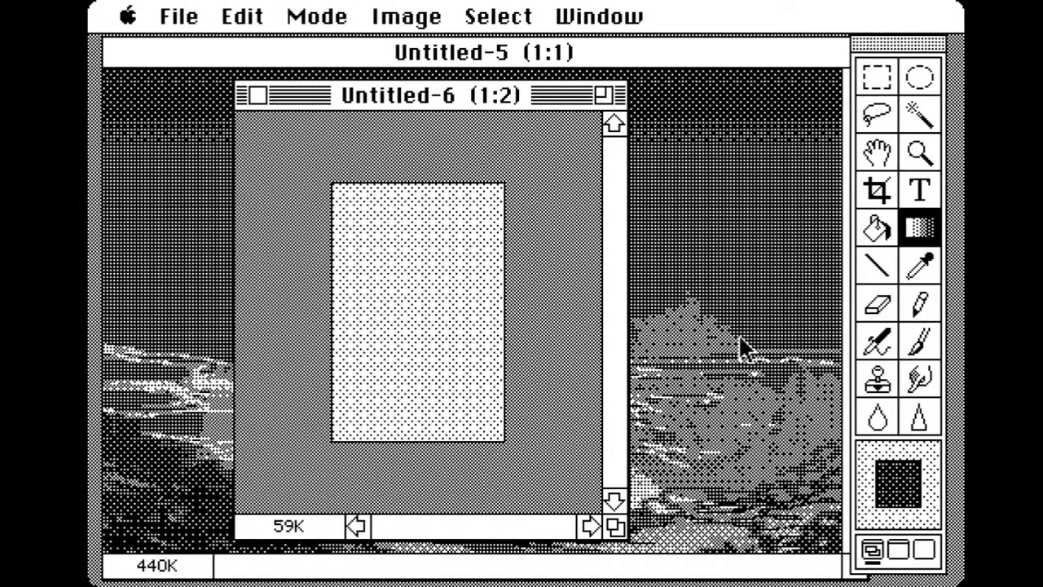
{"action": "left_click_drag", "start_coordinate": [430, 327], "coordinate": [435, 453]}
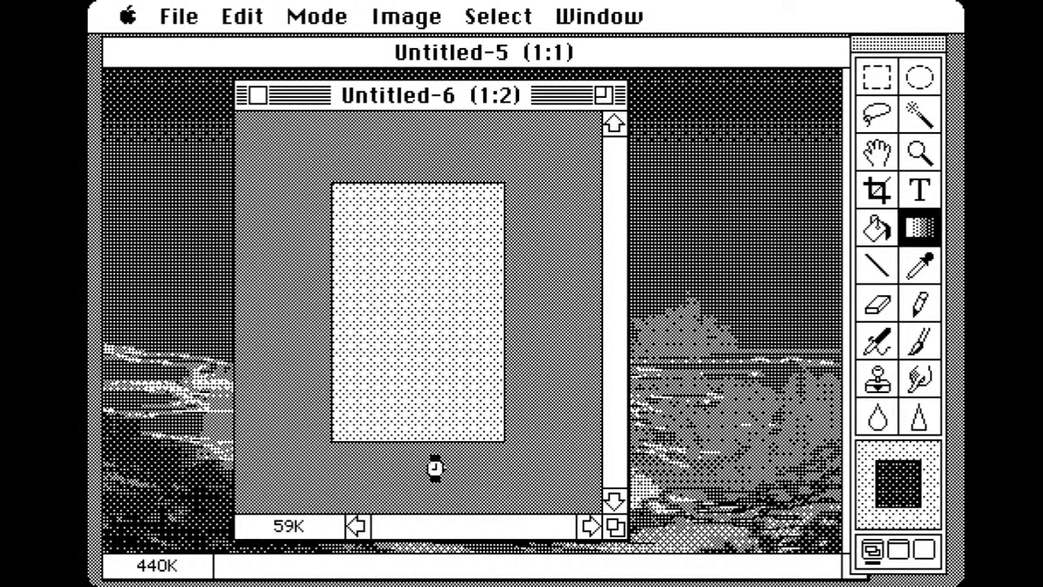
{"action": "left_click_drag", "start_coordinate": [422, 281], "coordinate": [440, 501]}
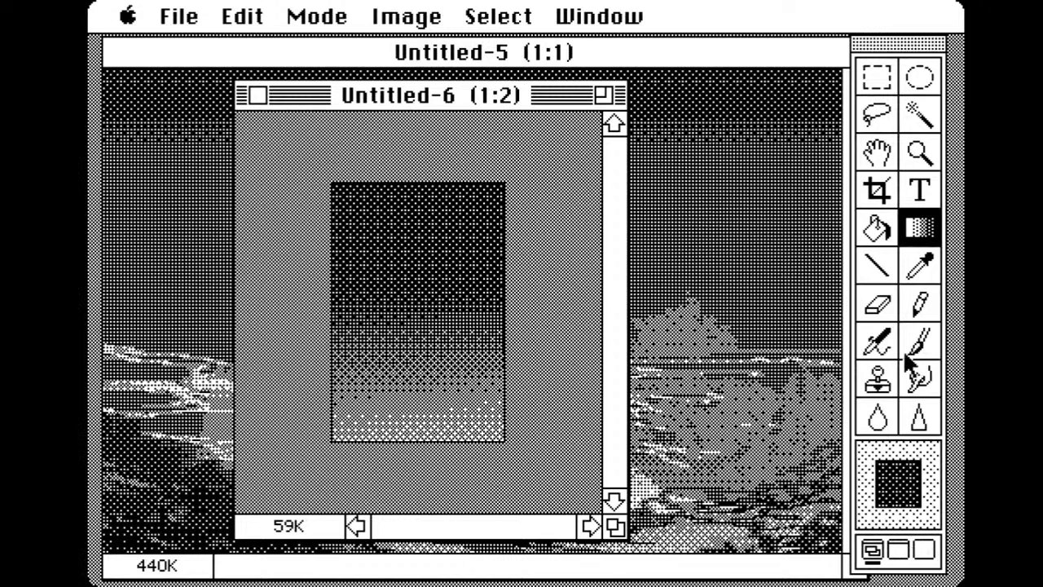
Choose the Lasso and set the foreground colour to a light grey with 80% brightness
{"action": "left_click", "coordinate": [872, 115]}
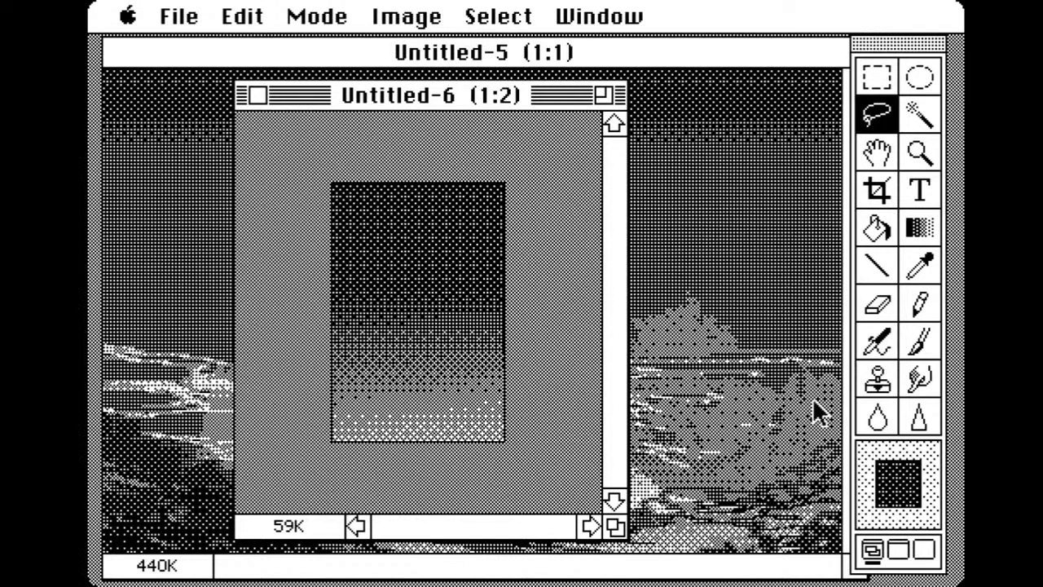
{"action": "left_click", "coordinate": [899, 496]}
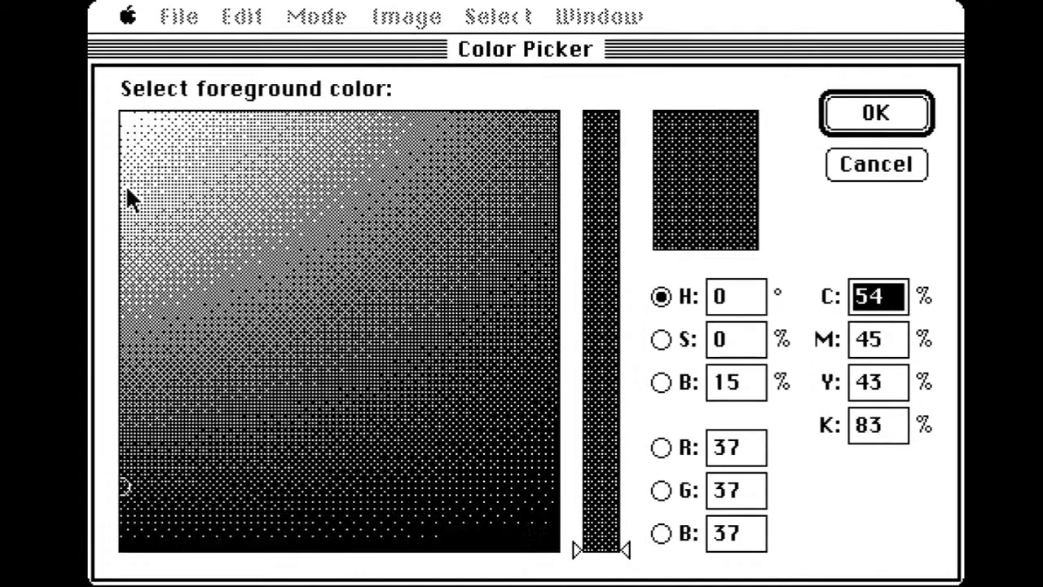
{"action": "mouse_move", "coordinate": [125, 184]}
{"action": "left_mouse_down"}
{"action": "mouse_move", "coordinate": [109, 153]}
{"action": "mouse_move", "coordinate": [124, 159]}
{"action": "left_mouse_up"}
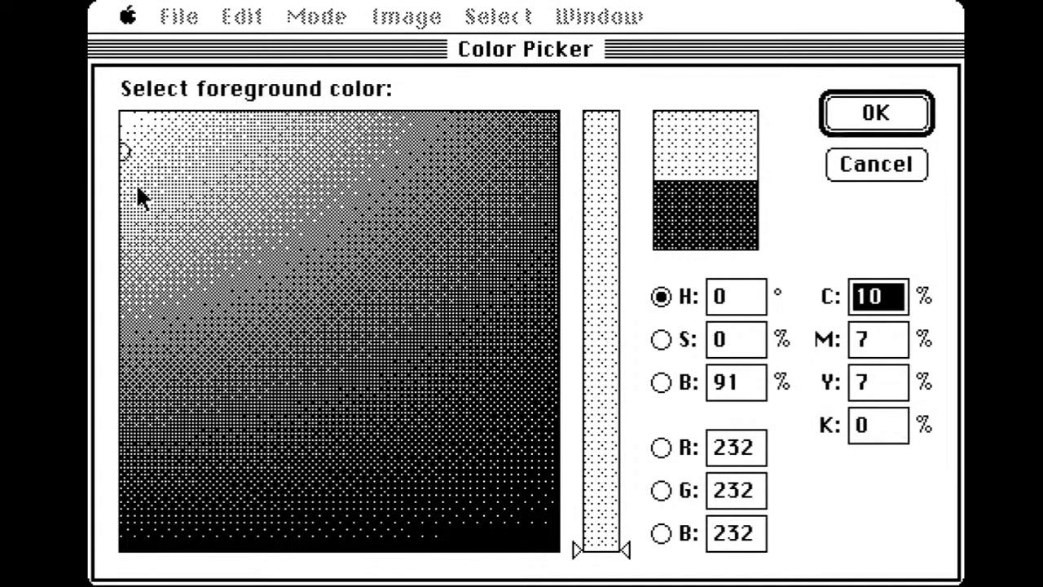
{"action": "mouse_move", "coordinate": [140, 198]}
{"action": "left_mouse_down"}
{"action": "mouse_move", "coordinate": [112, 176]}
{"action": "mouse_move", "coordinate": [111, 196]}
{"action": "left_mouse_up"}
{"action": "key", "text": "Return"}
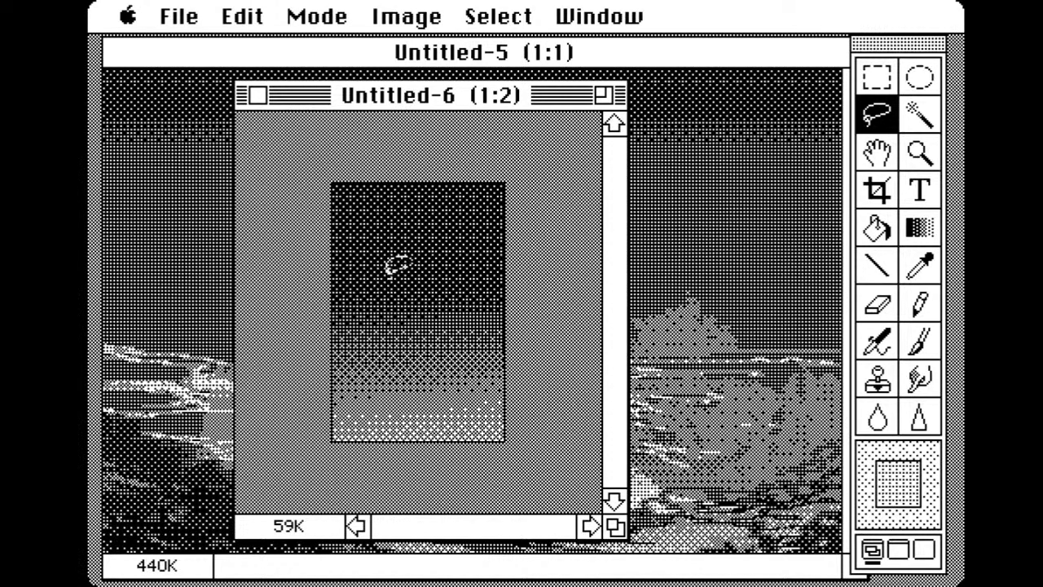
Outline a creature's head, body, wings and legs freehand with the Lasso, refining the selection, and fill it with a light gradient
{"action": "mouse_move", "coordinate": [382, 294]}
{"action": "left_mouse_down"}
{"action": "mouse_move", "coordinate": [435, 216]}
{"action": "mouse_move", "coordinate": [425, 255]}
{"action": "mouse_move", "coordinate": [435, 274]}
{"action": "mouse_move", "coordinate": [465, 274]}
{"action": "mouse_move", "coordinate": [486, 321]}
{"action": "mouse_move", "coordinate": [476, 365]}
{"action": "mouse_move", "coordinate": [419, 349]}
{"action": "mouse_move", "coordinate": [389, 314]}
{"action": "mouse_move", "coordinate": [413, 310]}
{"action": "left_mouse_up"}
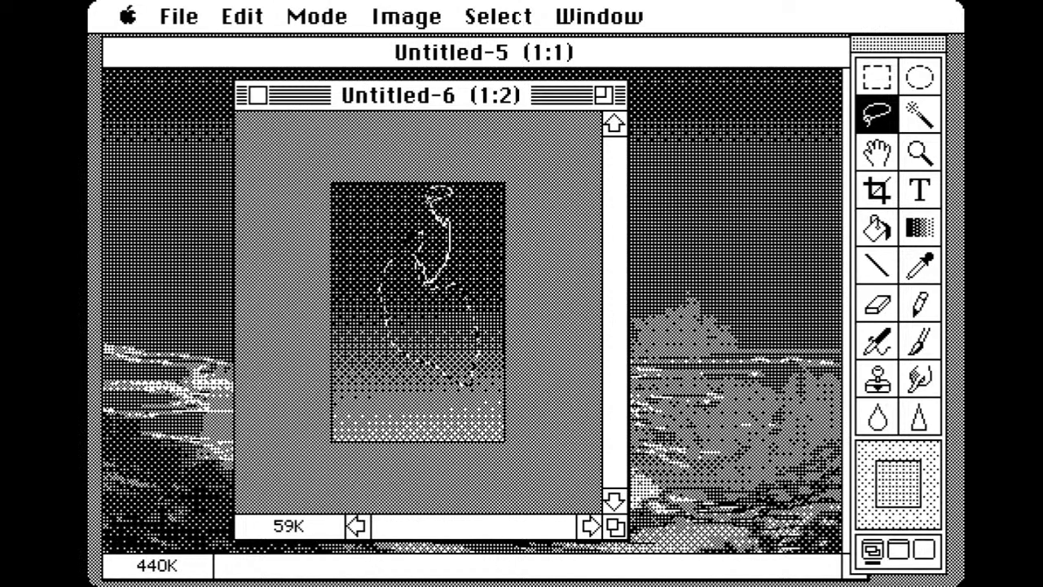
{"action": "mouse_move", "coordinate": [405, 330]}
{"action": "left_mouse_down"}
{"action": "mouse_move", "coordinate": [420, 314]}
{"action": "mouse_move", "coordinate": [391, 325]}
{"action": "mouse_move", "coordinate": [367, 319]}
{"action": "mouse_move", "coordinate": [332, 245]}
{"action": "mouse_move", "coordinate": [305, 228]}
{"action": "mouse_move", "coordinate": [314, 270]}
{"action": "left_mouse_up"}
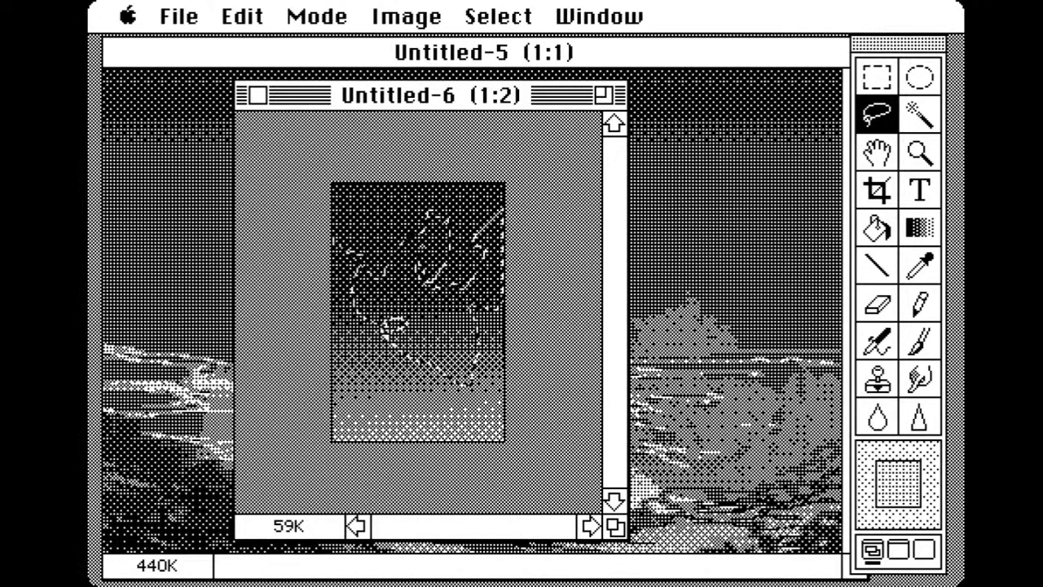
{"action": "mouse_move", "coordinate": [242, 34]}
{"action": "left_mouse_down"}
{"action": "mouse_move", "coordinate": [298, 165]}
{"action": "mouse_move", "coordinate": [269, 46]}
{"action": "left_mouse_up"}
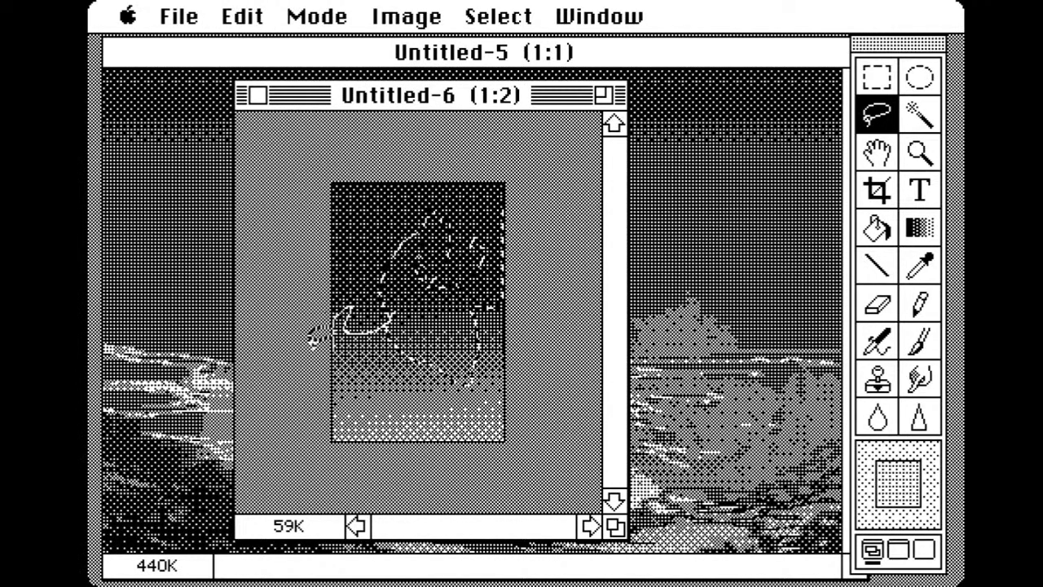
{"action": "mouse_move", "coordinate": [320, 336]}
{"action": "left_mouse_down"}
{"action": "mouse_move", "coordinate": [307, 389]}
{"action": "mouse_move", "coordinate": [342, 391]}
{"action": "left_mouse_up"}
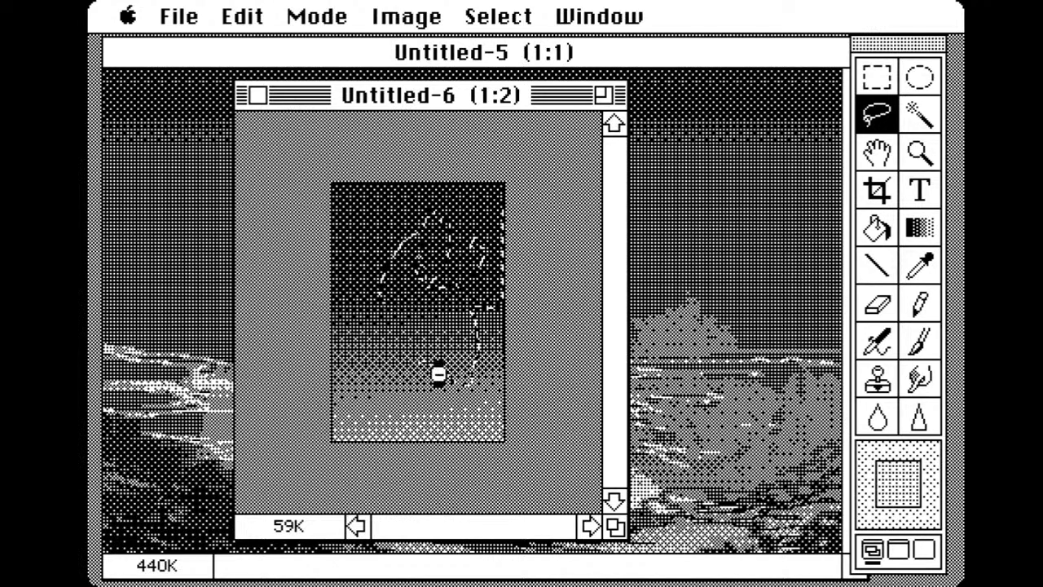
{"action": "left_click_drag", "start_coordinate": [438, 373], "coordinate": [437, 372]}
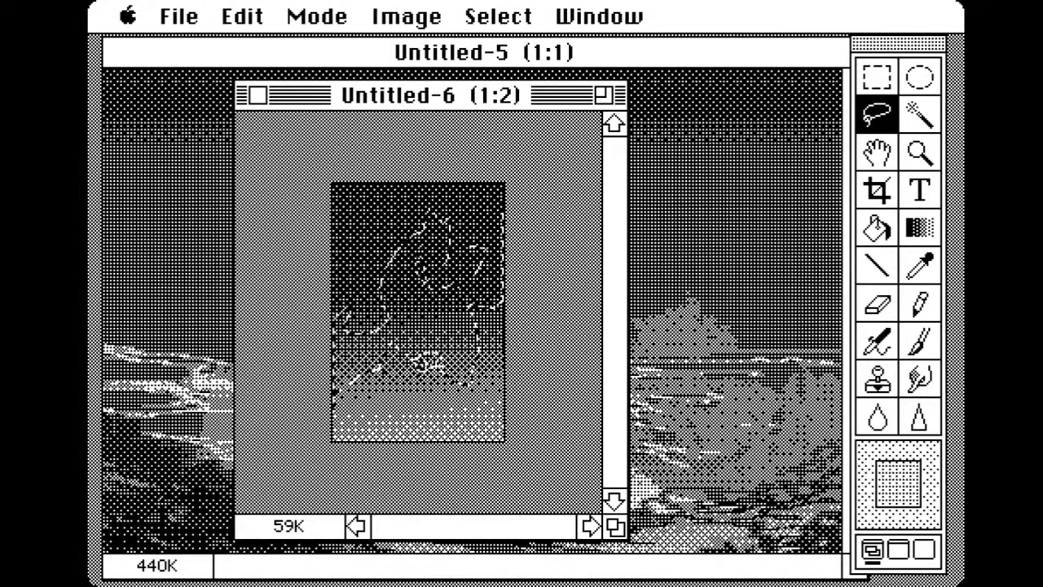
{"action": "mouse_move", "coordinate": [462, 394]}
{"action": "left_mouse_down"}
{"action": "mouse_move", "coordinate": [505, 392]}
{"action": "mouse_move", "coordinate": [491, 348]}
{"action": "mouse_move", "coordinate": [454, 379]}
{"action": "left_mouse_up"}
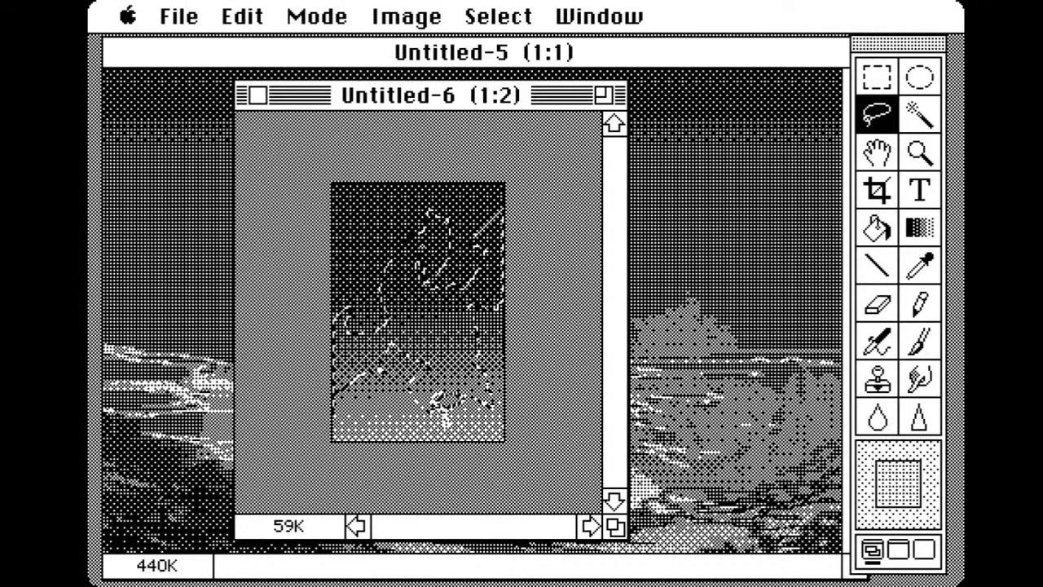
{"action": "mouse_move", "coordinate": [440, 405]}
{"action": "left_mouse_down"}
{"action": "mouse_move", "coordinate": [426, 408]}
{"action": "mouse_move", "coordinate": [442, 400]}
{"action": "mouse_move", "coordinate": [415, 391]}
{"action": "mouse_move", "coordinate": [427, 342]}
{"action": "left_mouse_up"}
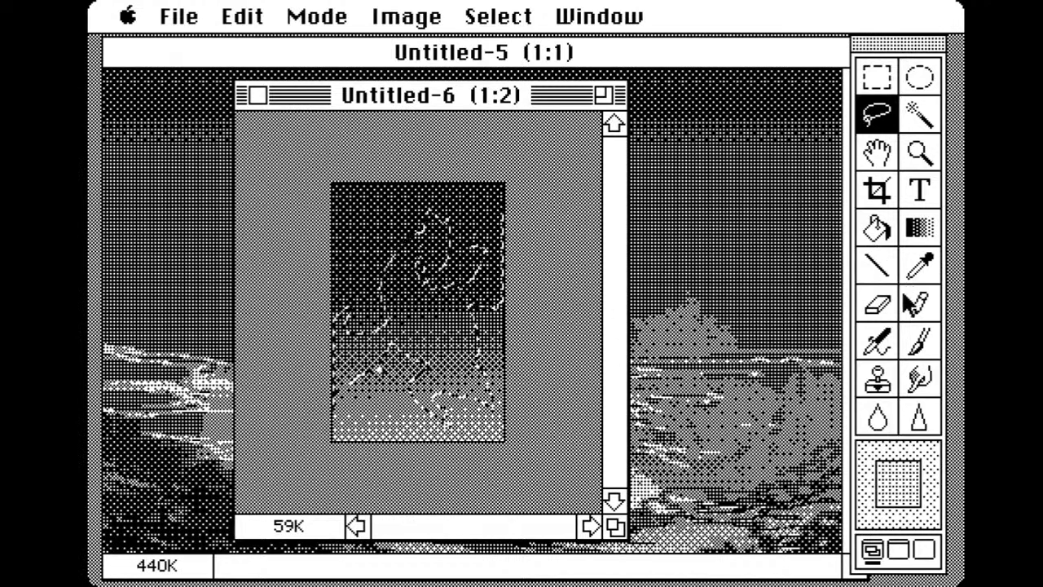
{"action": "left_click", "coordinate": [919, 232]}
{"action": "left_click_drag", "start_coordinate": [494, 419], "coordinate": [462, 451]}
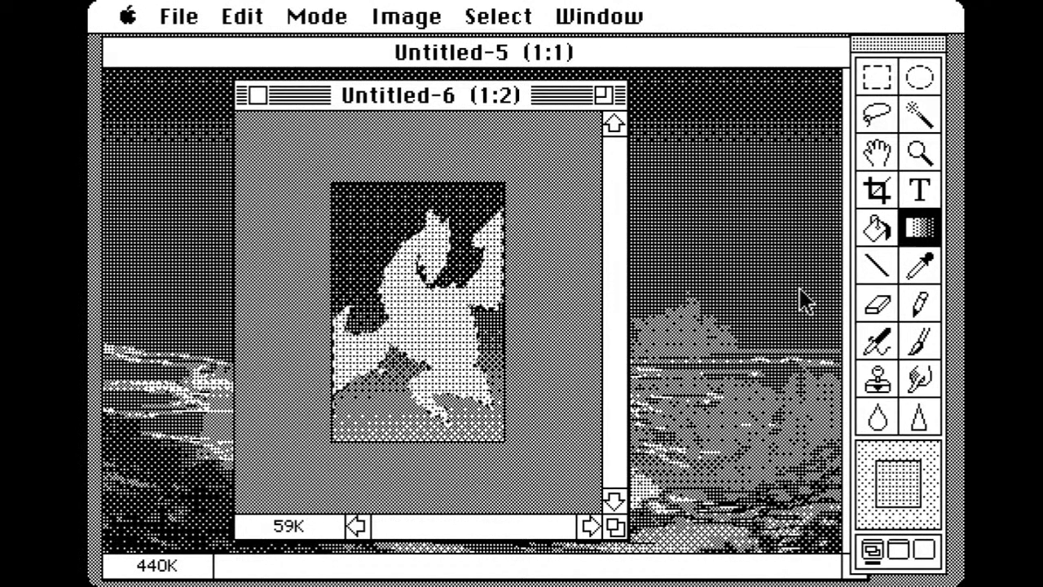
Set the foreground to a mid grey with 63% brightness and paint shading inside the creature's silhouette with the Paintbrush
{"action": "left_click", "coordinate": [917, 346]}
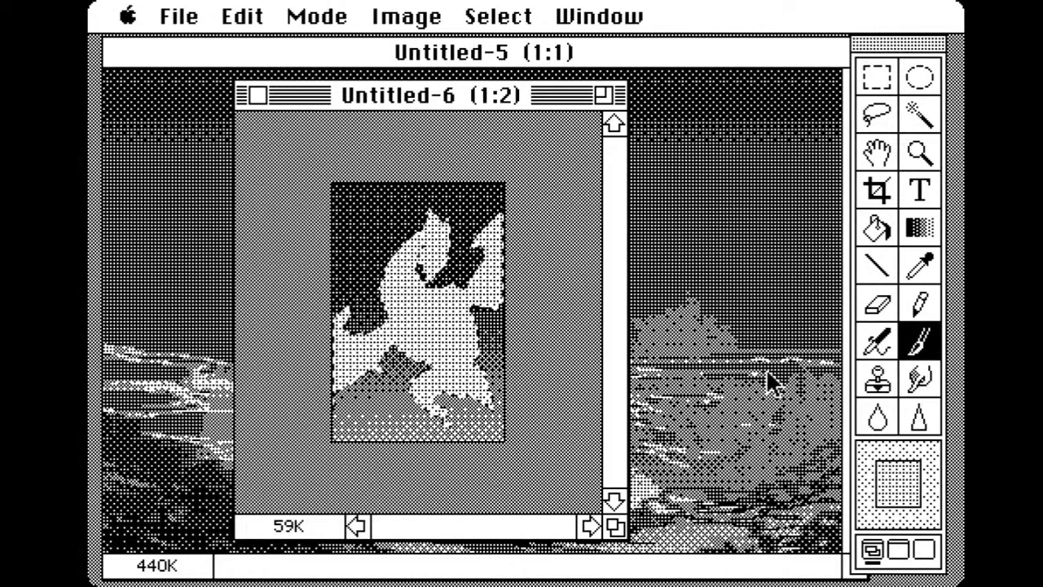
{"action": "left_click", "coordinate": [901, 477]}
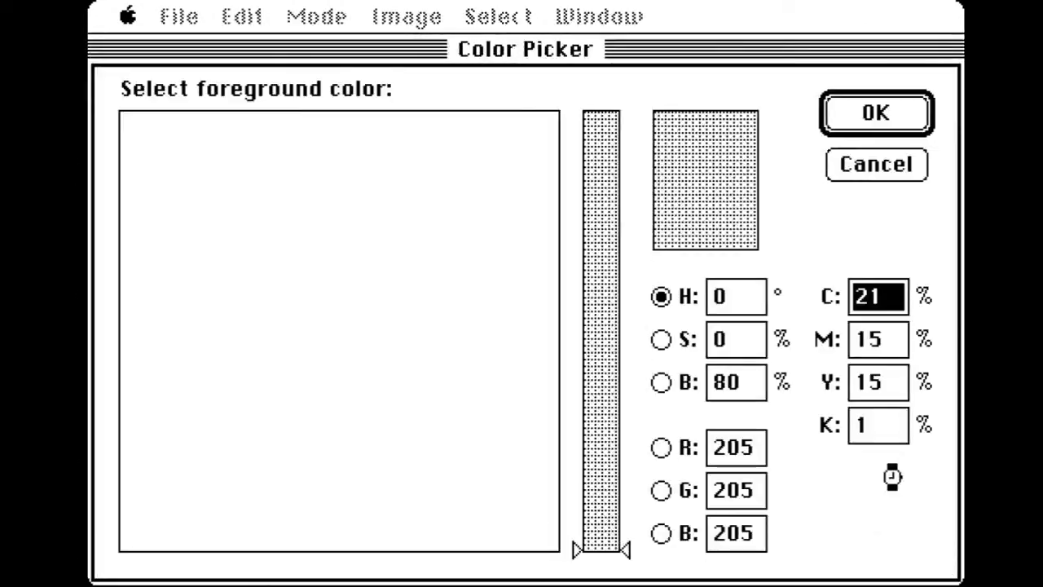
{"action": "left_click_drag", "start_coordinate": [133, 256], "coordinate": [101, 273]}
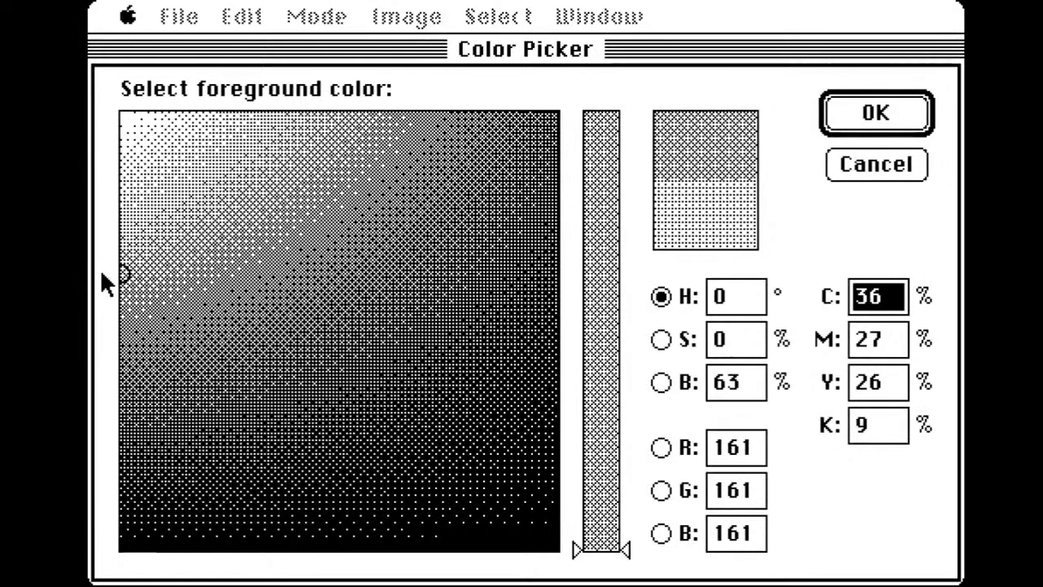
{"action": "left_click", "coordinate": [847, 110]}
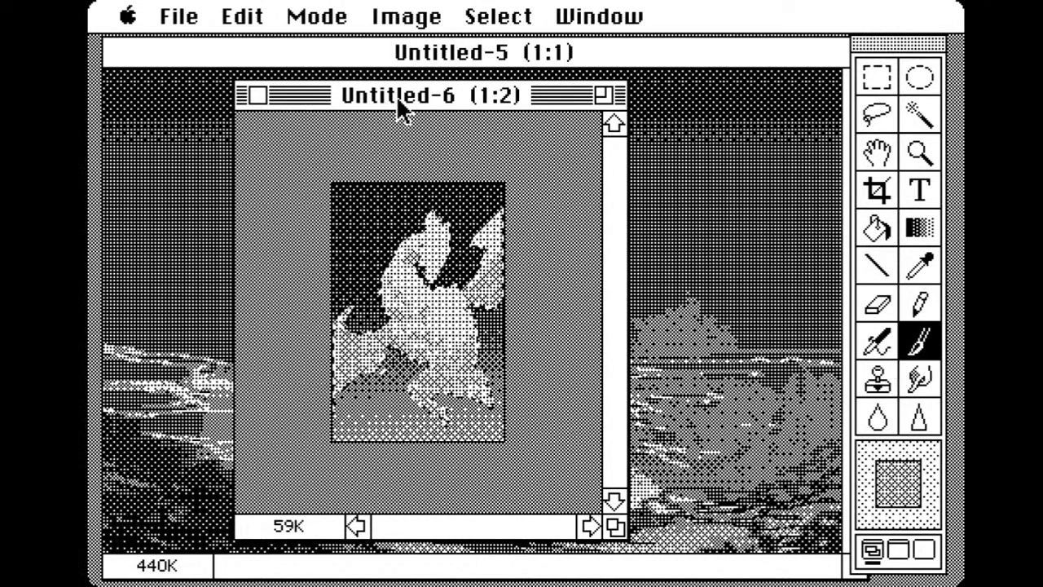
Enlarge the new image's window, magnify the creature to 1:1 and deselect its silhouette, with the Paintbrush active
{"action": "left_click_drag", "start_coordinate": [397, 95], "coordinate": [365, 57]}
{"action": "left_click_drag", "start_coordinate": [586, 493], "coordinate": [670, 552]}
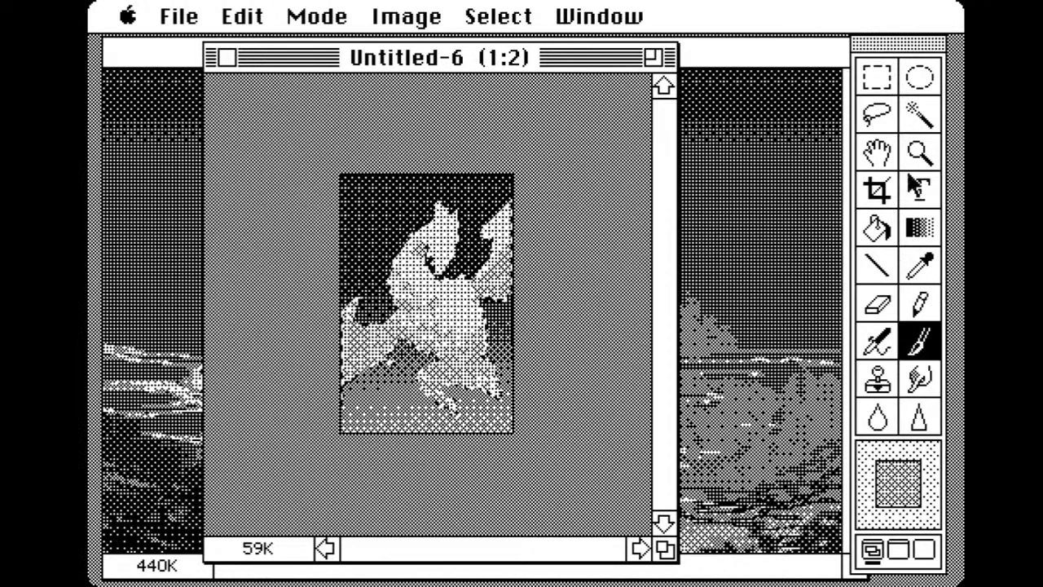
{"action": "left_click", "coordinate": [919, 153]}
{"action": "left_click", "coordinate": [490, 311]}
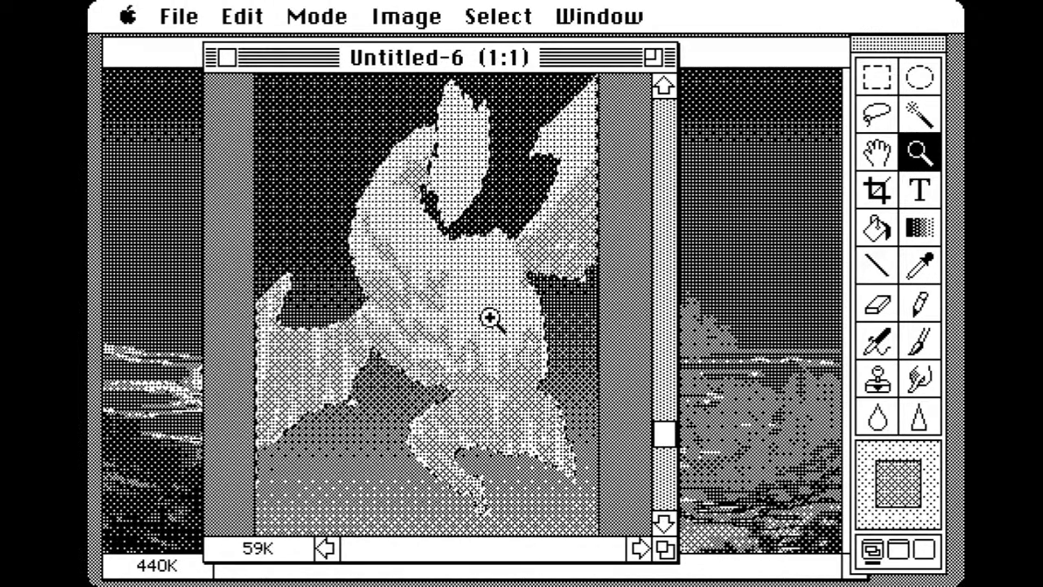
{"action": "left_click", "coordinate": [919, 340]}
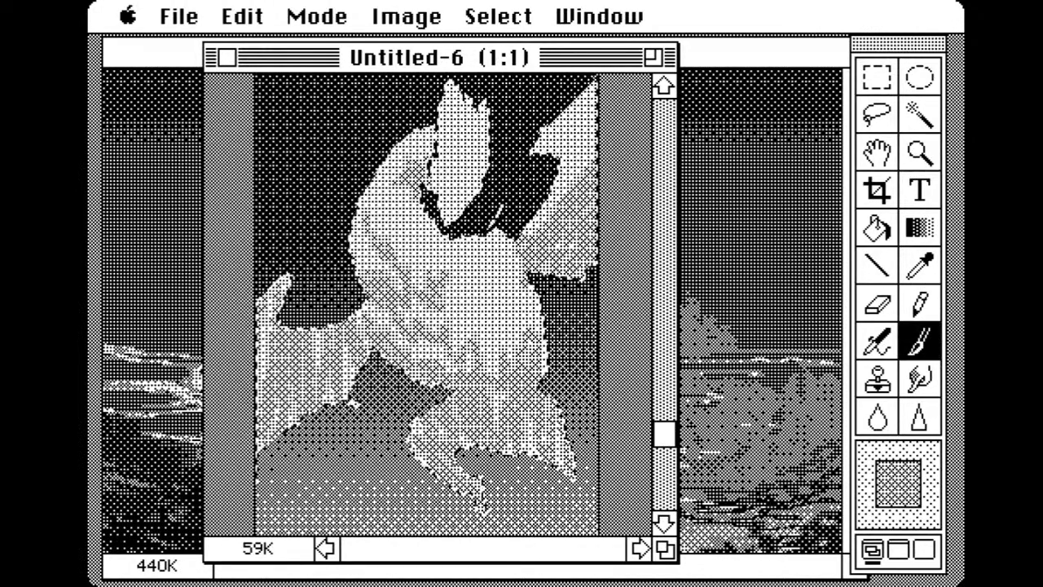
{"action": "left_click_drag", "start_coordinate": [498, 16], "coordinate": [422, 167]}
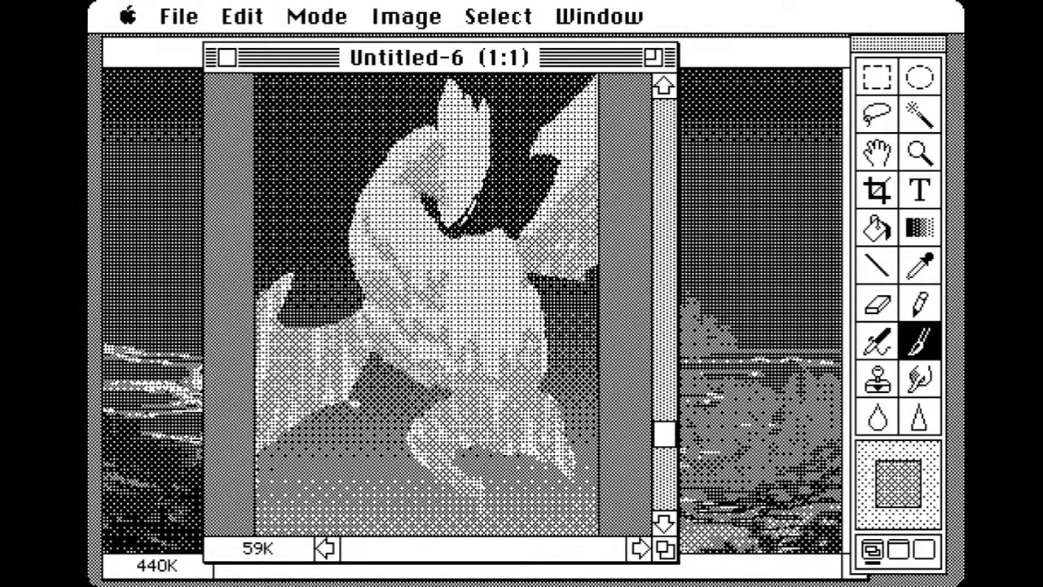
Sample the creature's light grey and paint its snout, a swept-back horn, spikes behind the head and a fuller neck edge
{"action": "left_click", "coordinate": [458, 189], "text": "alt"}
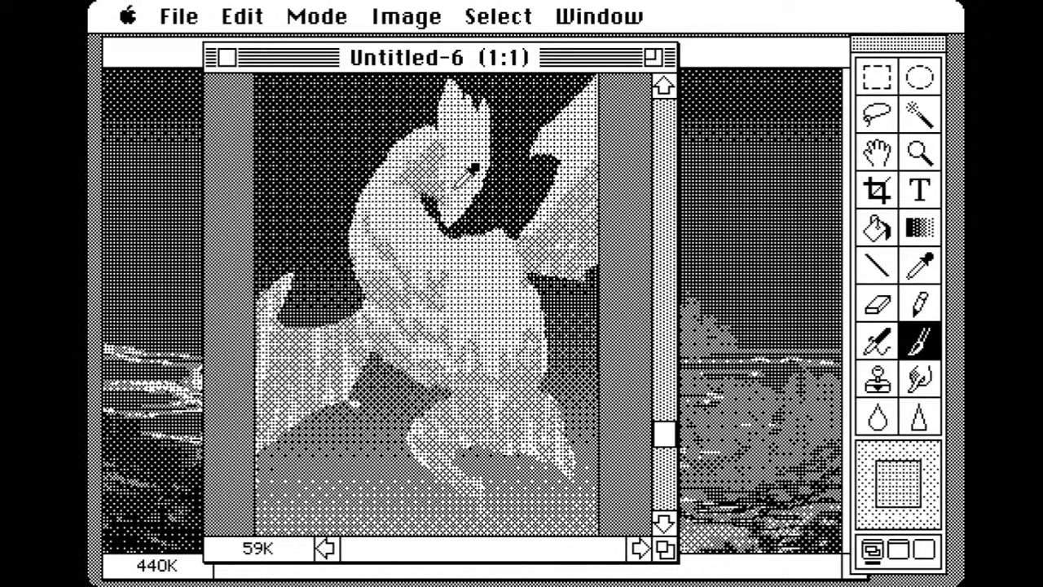
{"action": "mouse_move", "coordinate": [489, 150]}
{"action": "left_mouse_down"}
{"action": "mouse_move", "coordinate": [504, 173]}
{"action": "mouse_move", "coordinate": [489, 192]}
{"action": "mouse_move", "coordinate": [494, 155]}
{"action": "left_mouse_up"}
{"action": "mouse_move", "coordinate": [485, 106]}
{"action": "left_mouse_down"}
{"action": "mouse_move", "coordinate": [417, 123]}
{"action": "mouse_move", "coordinate": [379, 146]}
{"action": "left_mouse_up"}
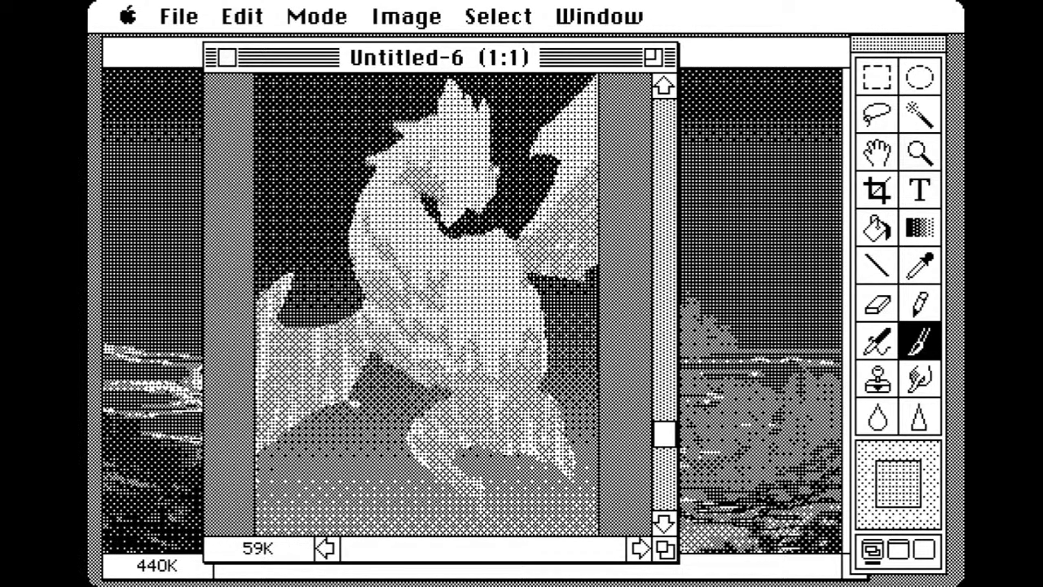
{"action": "mouse_move", "coordinate": [444, 91]}
{"action": "left_mouse_down"}
{"action": "mouse_move", "coordinate": [373, 99]}
{"action": "mouse_move", "coordinate": [432, 88]}
{"action": "mouse_move", "coordinate": [442, 116]}
{"action": "left_mouse_up"}
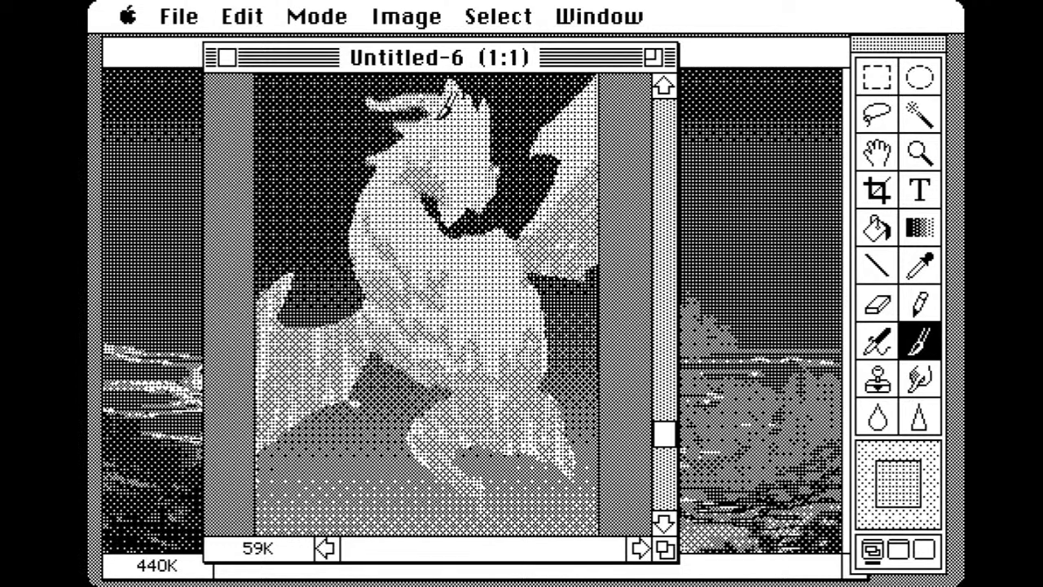
{"action": "left_click_drag", "start_coordinate": [443, 218], "coordinate": [431, 172]}
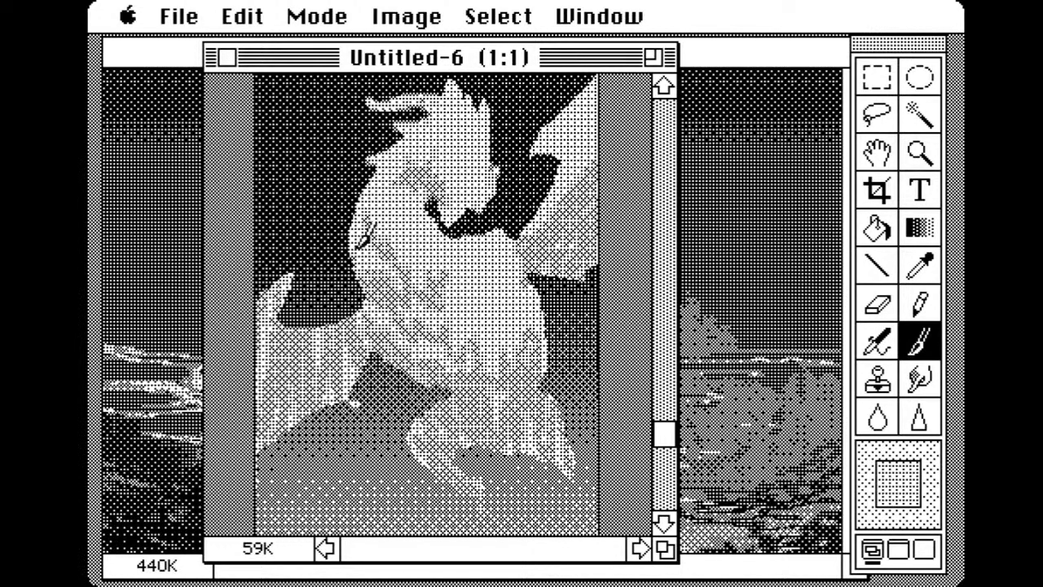
{"action": "left_click_drag", "start_coordinate": [355, 247], "coordinate": [344, 265]}
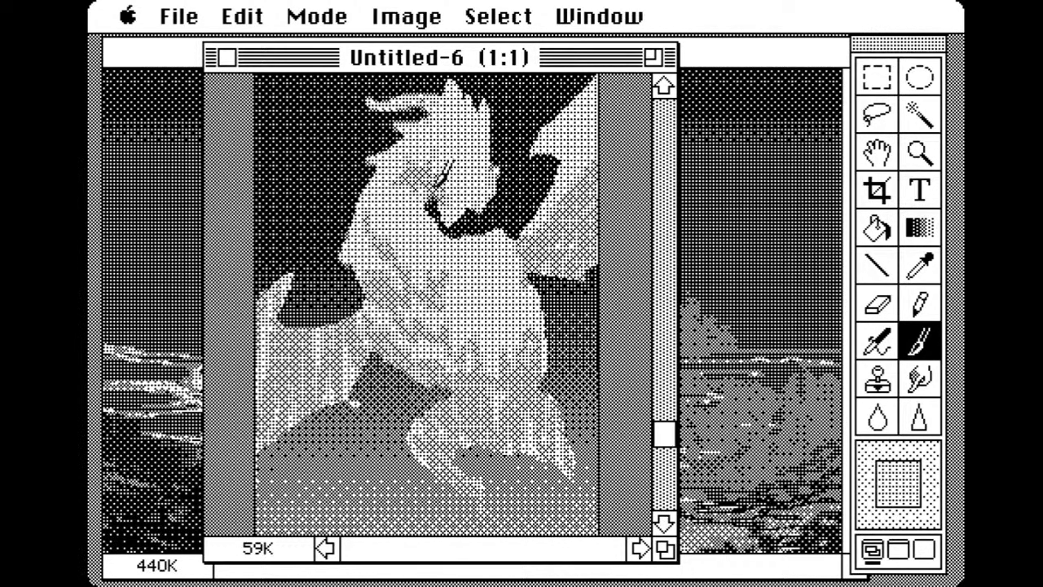
Sample a mid grey from the creature's neck, paint shading over its head, neck and wings, and undo an unwanted stroke
{"action": "mouse_move", "coordinate": [437, 188]}
{"action": "left_mouse_down"}
{"action": "mouse_move", "coordinate": [442, 207]}
{"action": "mouse_move", "coordinate": [452, 168]}
{"action": "mouse_move", "coordinate": [444, 175]}
{"action": "left_mouse_up"}
{"action": "left_click", "coordinate": [432, 179], "text": "alt"}
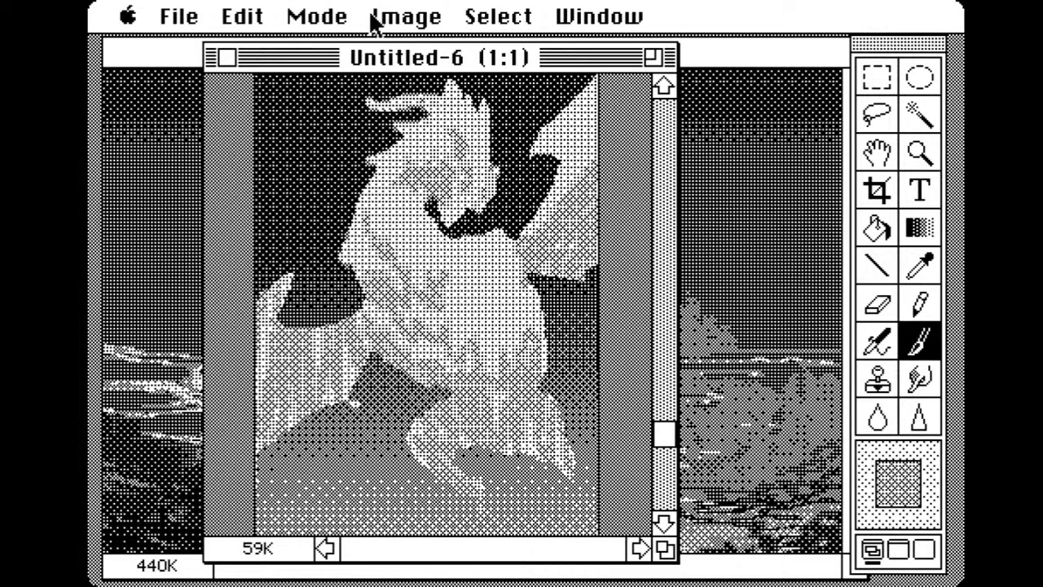
{"action": "left_click_drag", "start_coordinate": [243, 18], "coordinate": [264, 48]}
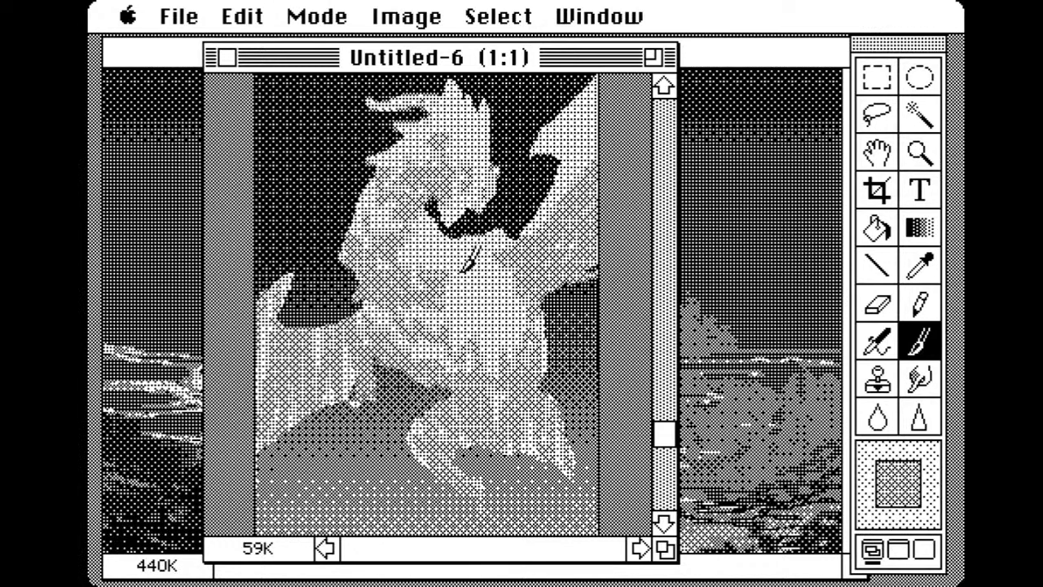
Sample the dark background grey and paint the creature's eye and mouth details with the Paintbrush
{"action": "left_click", "coordinate": [328, 313], "text": "alt"}
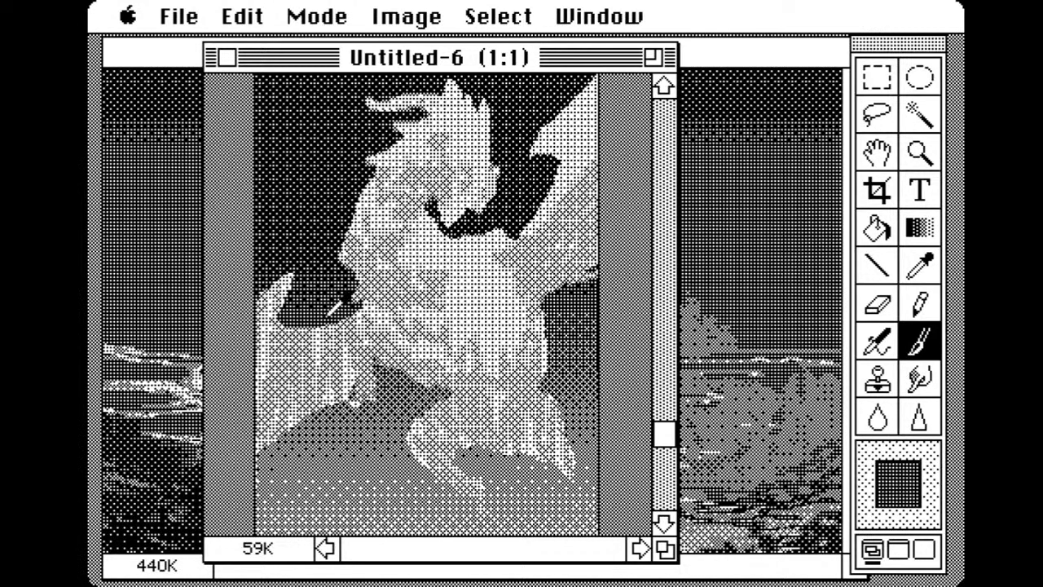
{"action": "left_click", "coordinate": [921, 308]}
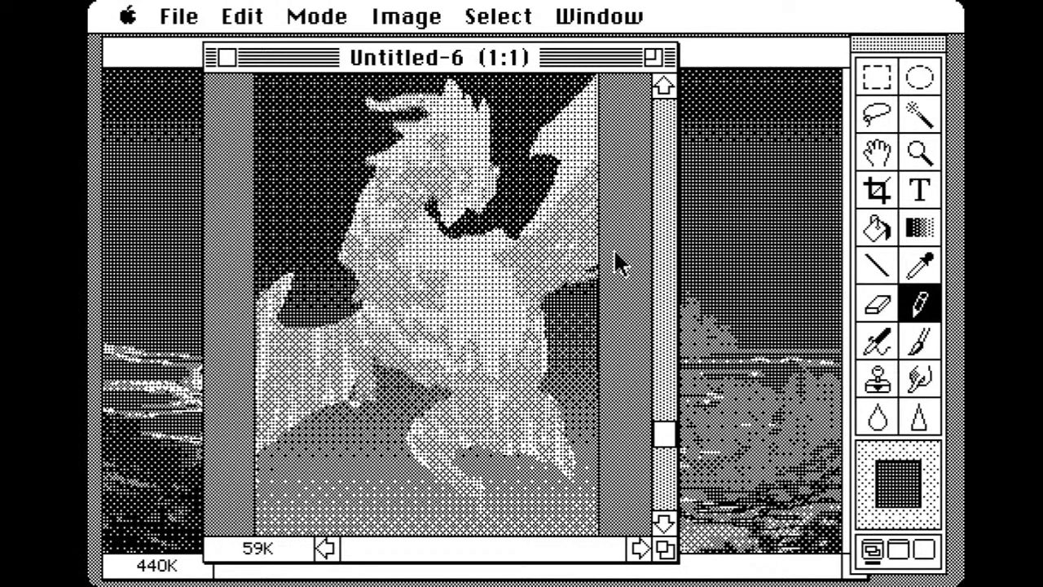
{"action": "left_click", "coordinate": [919, 341]}
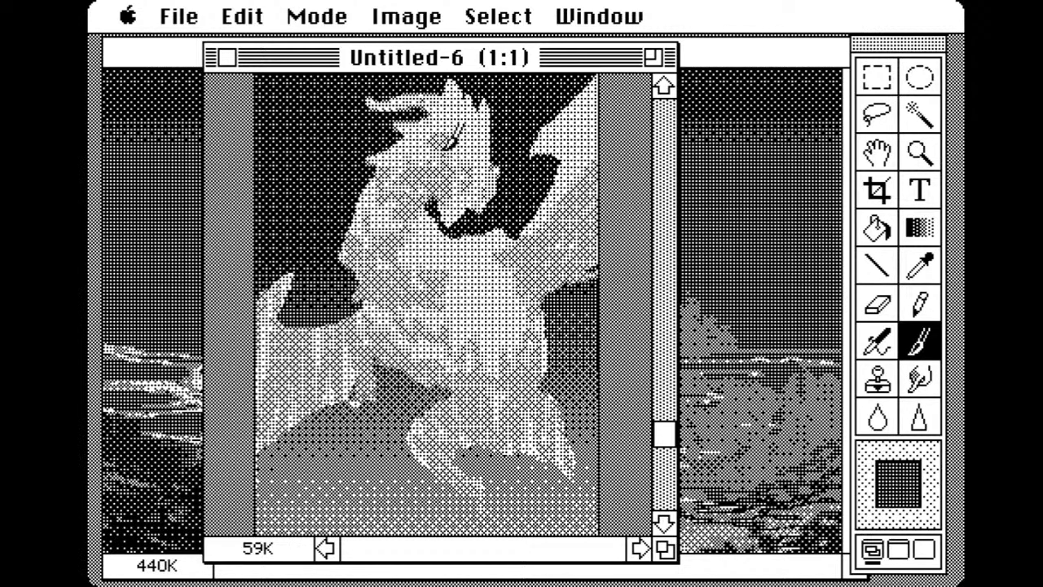
{"action": "left_click_drag", "start_coordinate": [464, 181], "coordinate": [446, 173]}
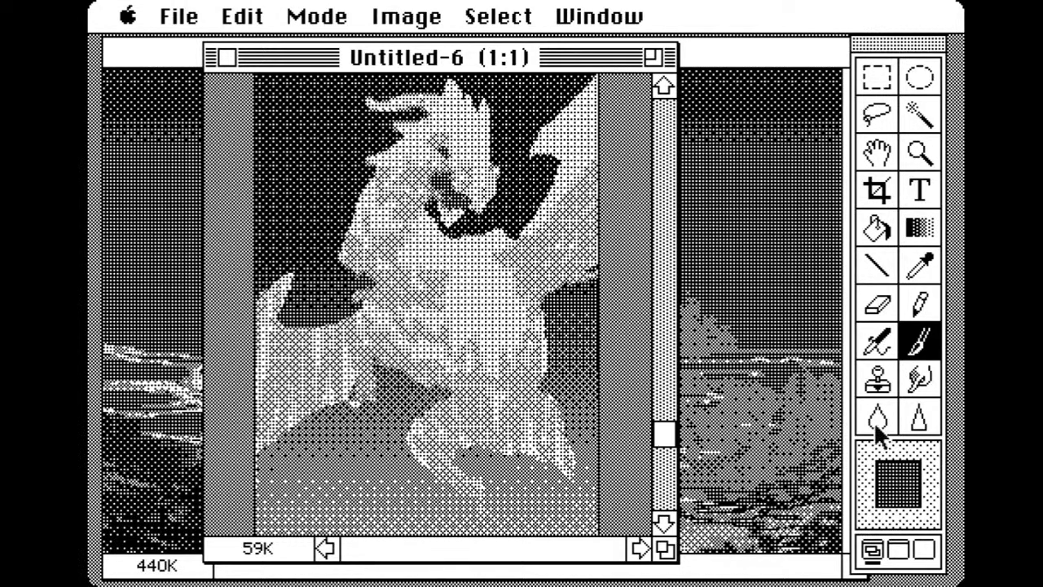
Sample the light grey of the wing, then paint ragged lower edges on both wings and hooked claws at their upper joints
{"action": "left_click", "coordinate": [919, 265]}
{"action": "left_click", "coordinate": [310, 368]}
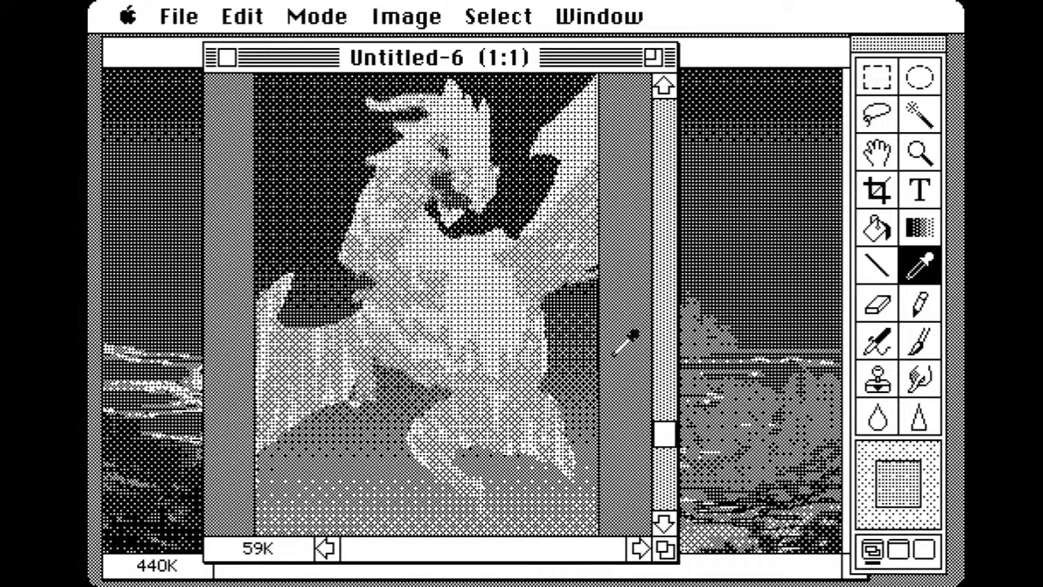
{"action": "left_click", "coordinate": [921, 344]}
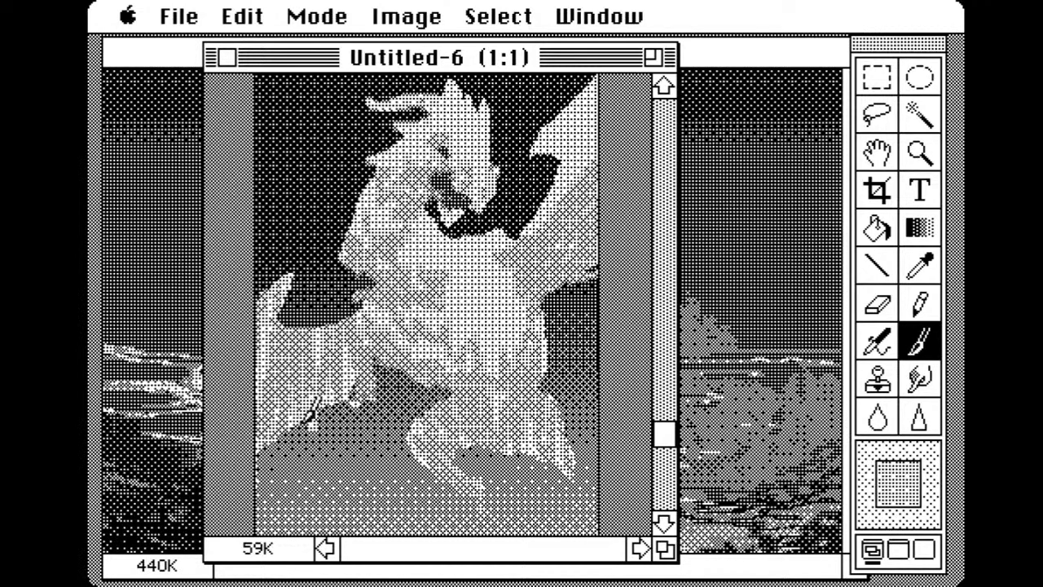
{"action": "left_click_drag", "start_coordinate": [378, 367], "coordinate": [391, 363]}
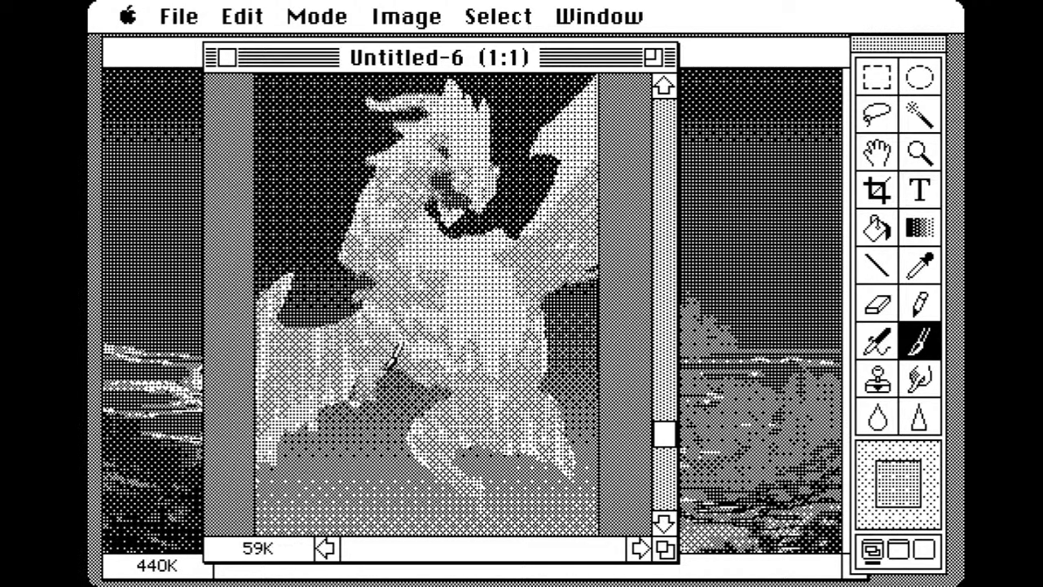
{"action": "left_click_drag", "start_coordinate": [281, 290], "coordinate": [310, 261]}
{"action": "mouse_move", "coordinate": [560, 142]}
{"action": "left_mouse_down"}
{"action": "mouse_move", "coordinate": [538, 146]}
{"action": "mouse_move", "coordinate": [534, 167]}
{"action": "left_mouse_up"}
{"action": "left_click_drag", "start_coordinate": [562, 277], "coordinate": [590, 338]}
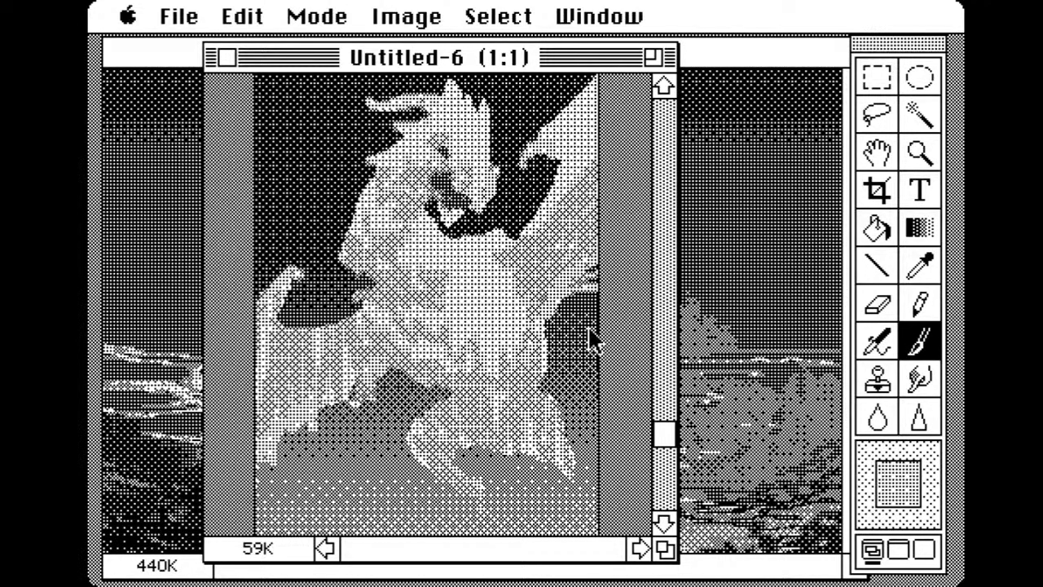
Sample the background grey beside the haunch and paint over the creature's edge to narrow its hip and rear leg
{"action": "left_click", "coordinate": [561, 391], "text": "alt"}
{"action": "left_click_drag", "start_coordinate": [562, 359], "coordinate": [553, 385]}
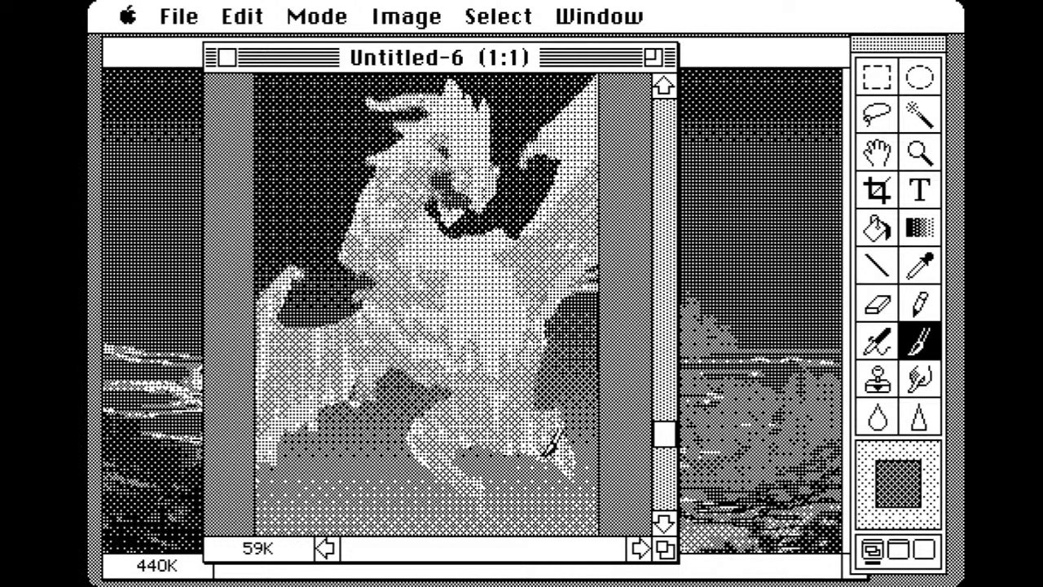
{"action": "left_click_drag", "start_coordinate": [554, 445], "coordinate": [531, 384]}
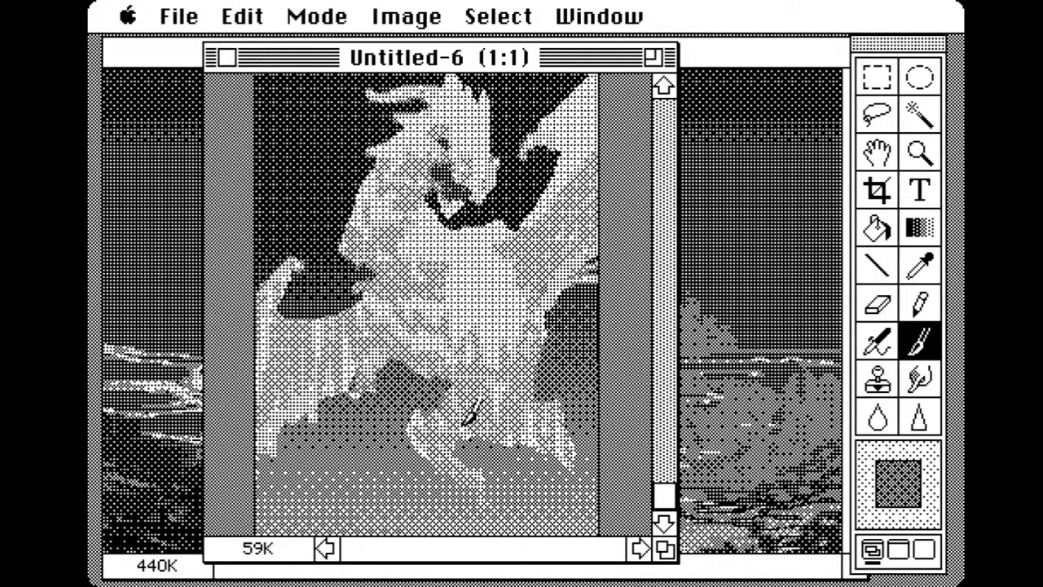
Sample the light grey of the leg and extend both lower legs and feet down into the ground area
{"action": "left_click", "coordinate": [515, 399], "text": "alt"}
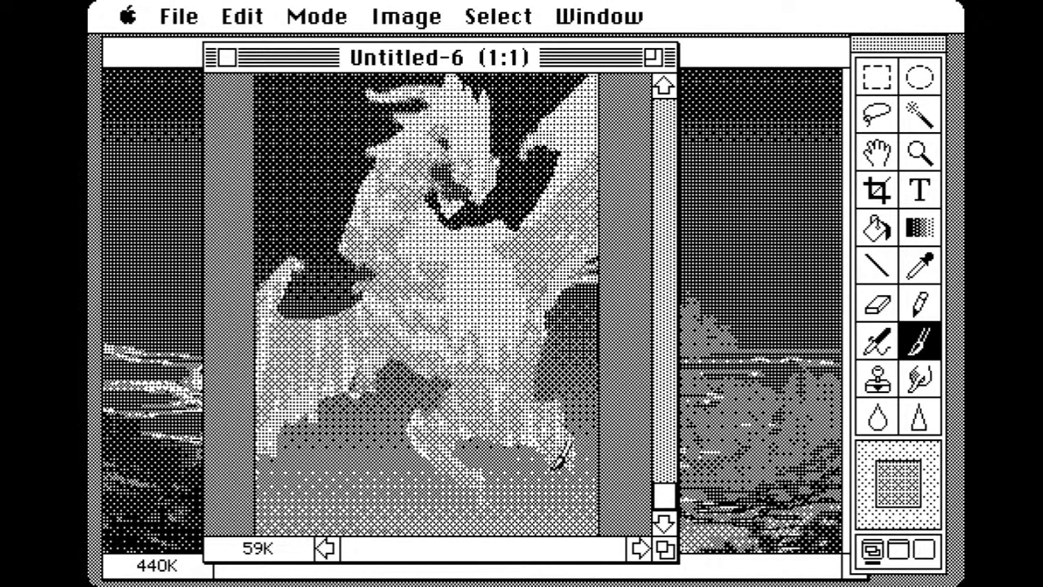
{"action": "mouse_move", "coordinate": [555, 469]}
{"action": "left_mouse_down"}
{"action": "mouse_move", "coordinate": [564, 464]}
{"action": "mouse_move", "coordinate": [565, 497]}
{"action": "left_mouse_up"}
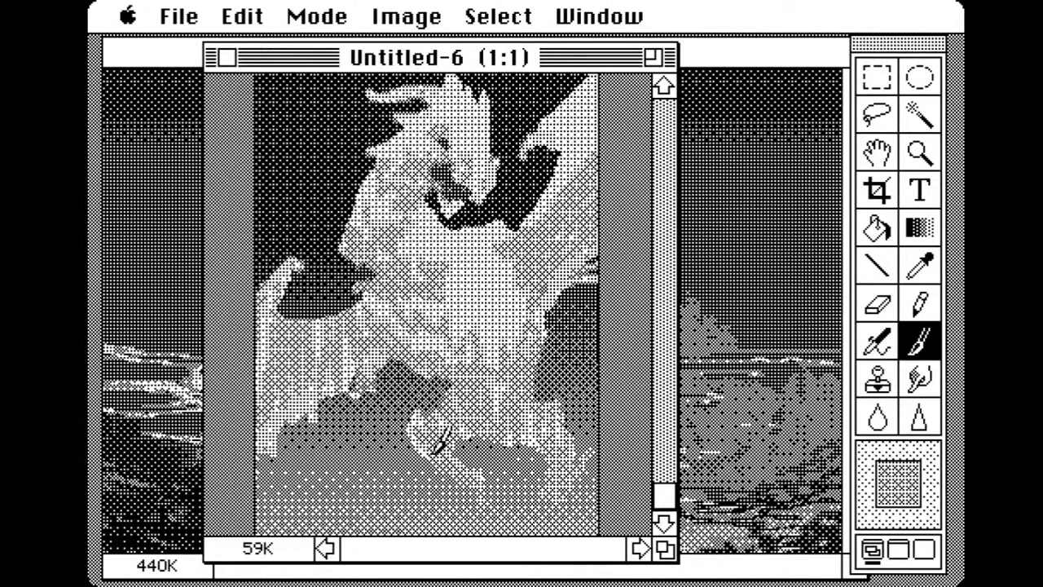
{"action": "left_click_drag", "start_coordinate": [448, 469], "coordinate": [438, 497]}
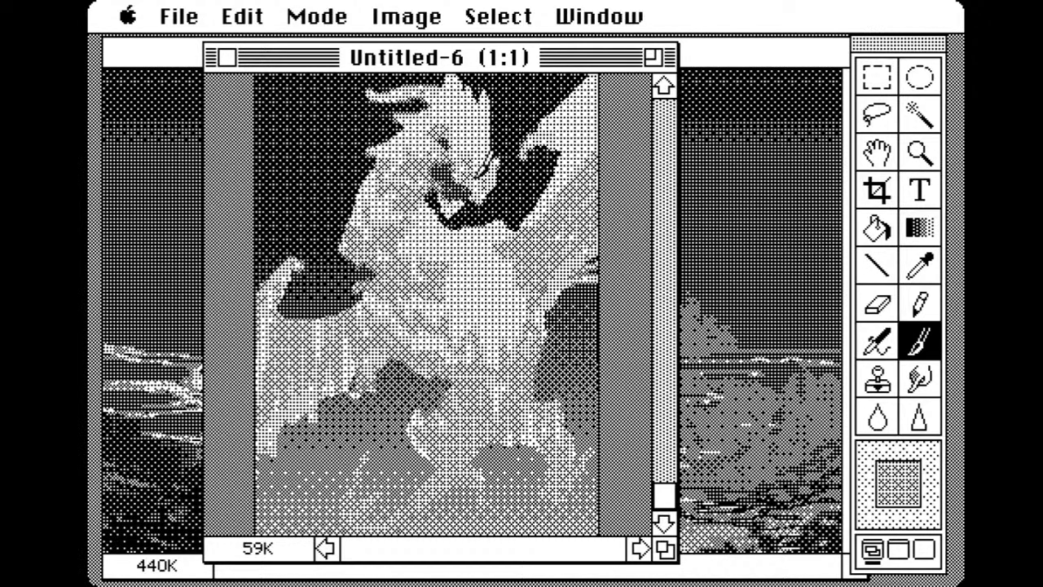
Sample the mouth's dark grey and paint shadows around the feet, underbelly, horn and neck edge, undoing one misplaced stroke
{"action": "left_click", "coordinate": [440, 169], "text": "alt"}
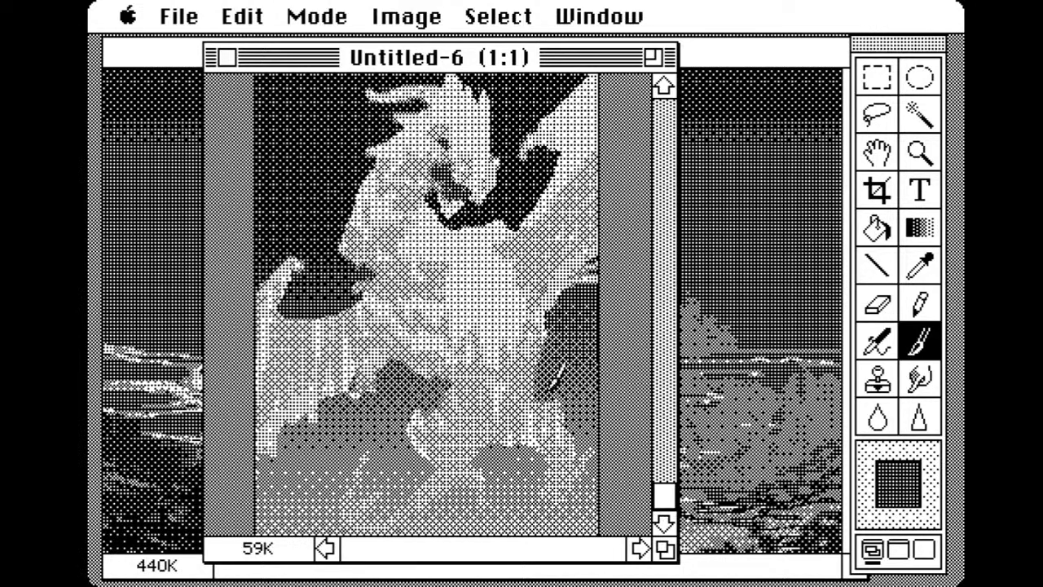
{"action": "mouse_move", "coordinate": [532, 439]}
{"action": "left_mouse_down"}
{"action": "mouse_move", "coordinate": [485, 445]}
{"action": "mouse_move", "coordinate": [454, 421]}
{"action": "mouse_move", "coordinate": [473, 445]}
{"action": "mouse_move", "coordinate": [457, 443]}
{"action": "mouse_move", "coordinate": [454, 420]}
{"action": "mouse_move", "coordinate": [492, 436]}
{"action": "mouse_move", "coordinate": [494, 456]}
{"action": "mouse_move", "coordinate": [441, 453]}
{"action": "mouse_move", "coordinate": [451, 465]}
{"action": "mouse_move", "coordinate": [463, 455]}
{"action": "mouse_move", "coordinate": [446, 469]}
{"action": "mouse_move", "coordinate": [438, 459]}
{"action": "mouse_move", "coordinate": [449, 475]}
{"action": "mouse_move", "coordinate": [468, 471]}
{"action": "mouse_move", "coordinate": [443, 483]}
{"action": "mouse_move", "coordinate": [475, 481]}
{"action": "left_mouse_up"}
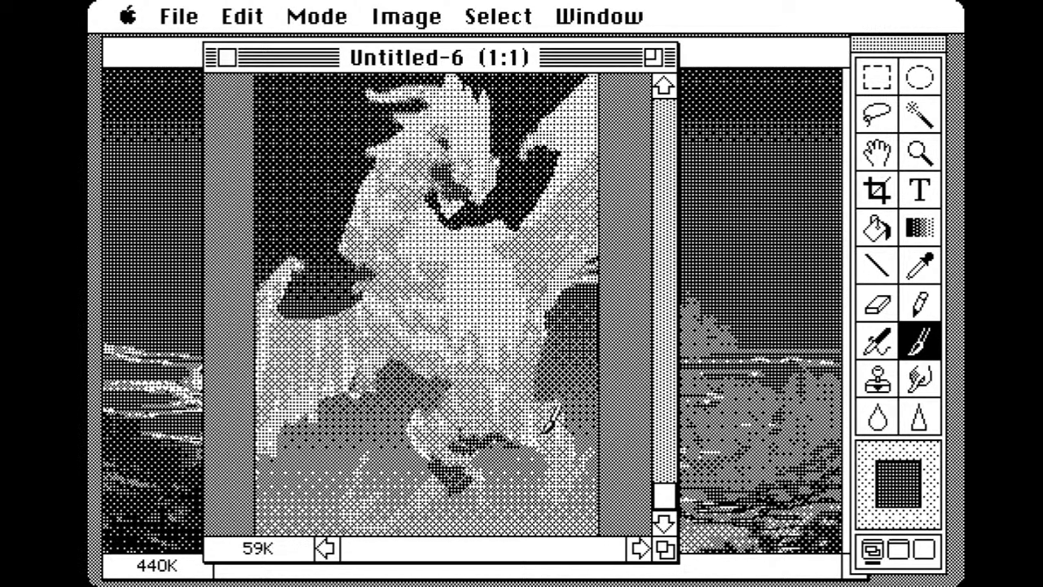
{"action": "left_click_drag", "start_coordinate": [243, 16], "coordinate": [244, 40]}
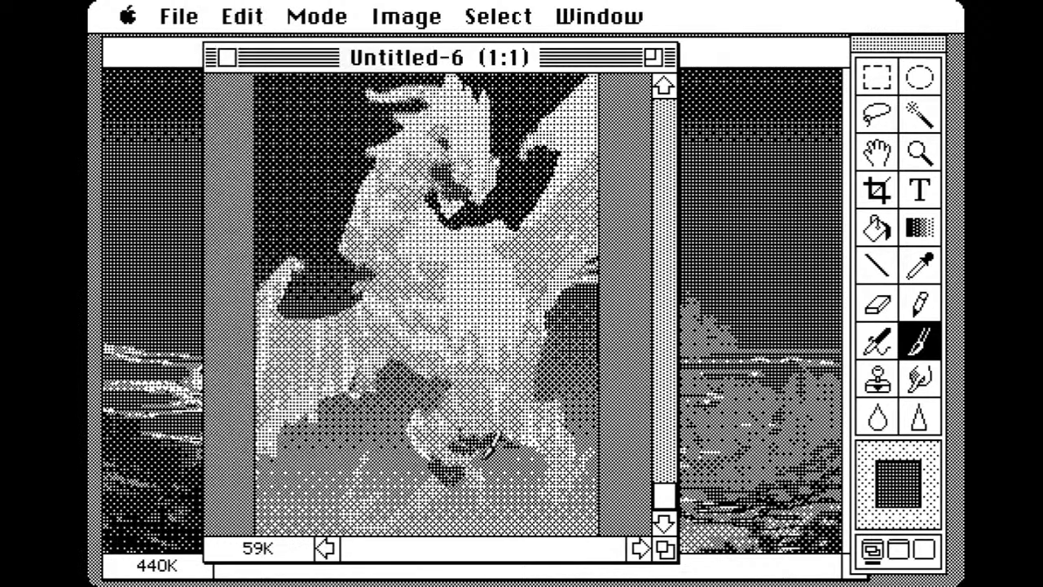
{"action": "mouse_move", "coordinate": [471, 478]}
{"action": "left_mouse_down"}
{"action": "mouse_move", "coordinate": [491, 441]}
{"action": "mouse_move", "coordinate": [533, 453]}
{"action": "mouse_move", "coordinate": [538, 442]}
{"action": "mouse_move", "coordinate": [543, 484]}
{"action": "left_mouse_up"}
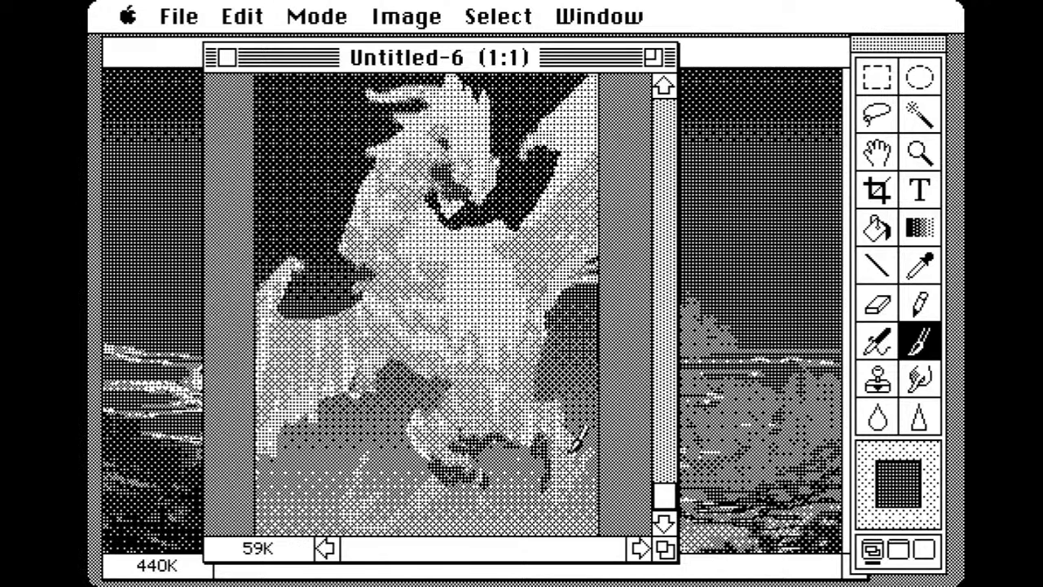
{"action": "left_click_drag", "start_coordinate": [461, 375], "coordinate": [471, 384]}
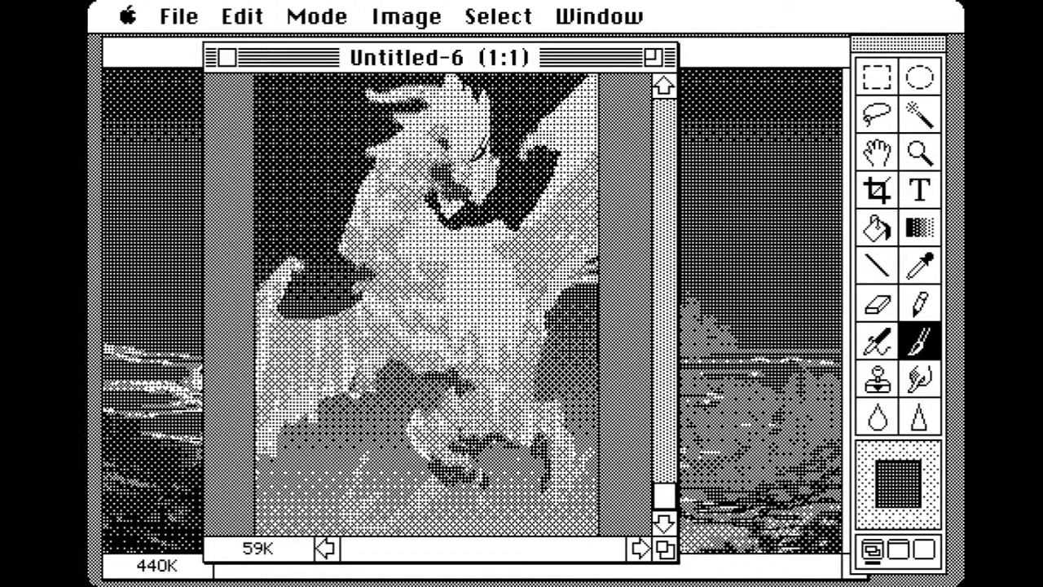
{"action": "left_click_drag", "start_coordinate": [424, 81], "coordinate": [442, 99]}
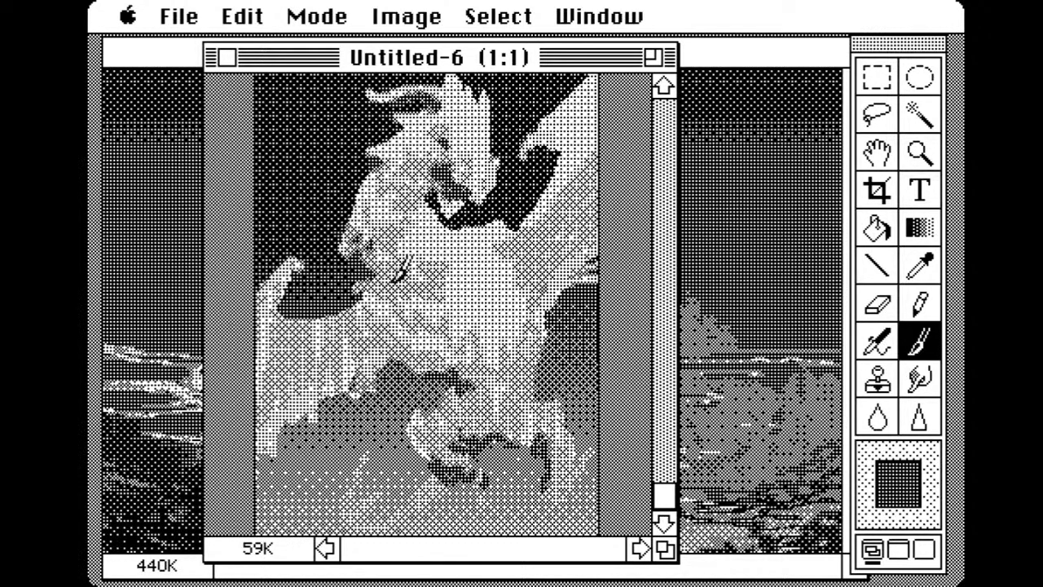
{"action": "left_click_drag", "start_coordinate": [572, 143], "coordinate": [544, 161]}
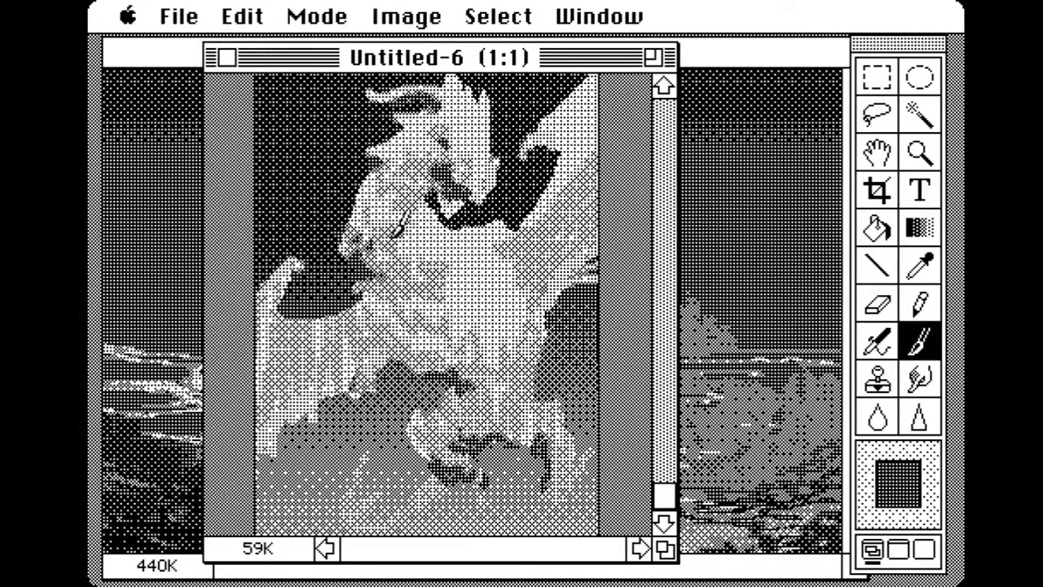
Set the foreground to a dark grey with 34% brightness and paint shadows across the creature's neck, throat and chest
{"action": "left_click", "coordinate": [893, 485]}
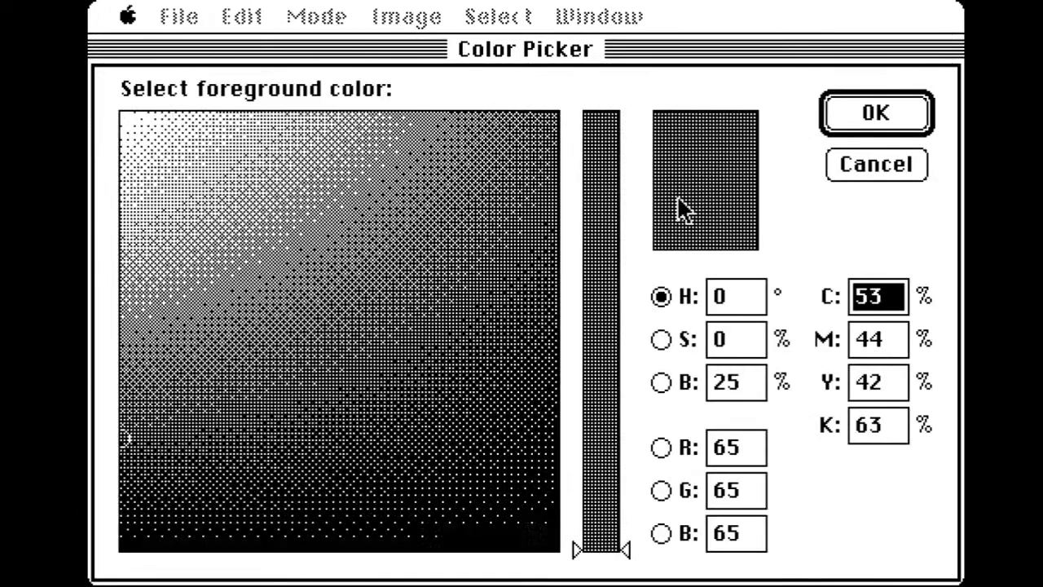
{"action": "left_click_drag", "start_coordinate": [122, 410], "coordinate": [114, 403]}
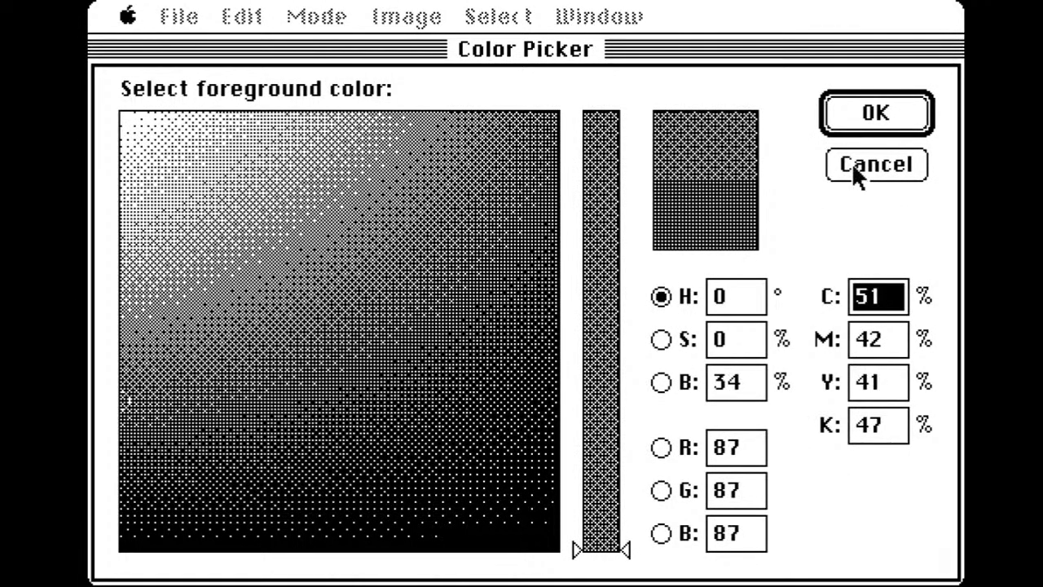
{"action": "left_click", "coordinate": [855, 166]}
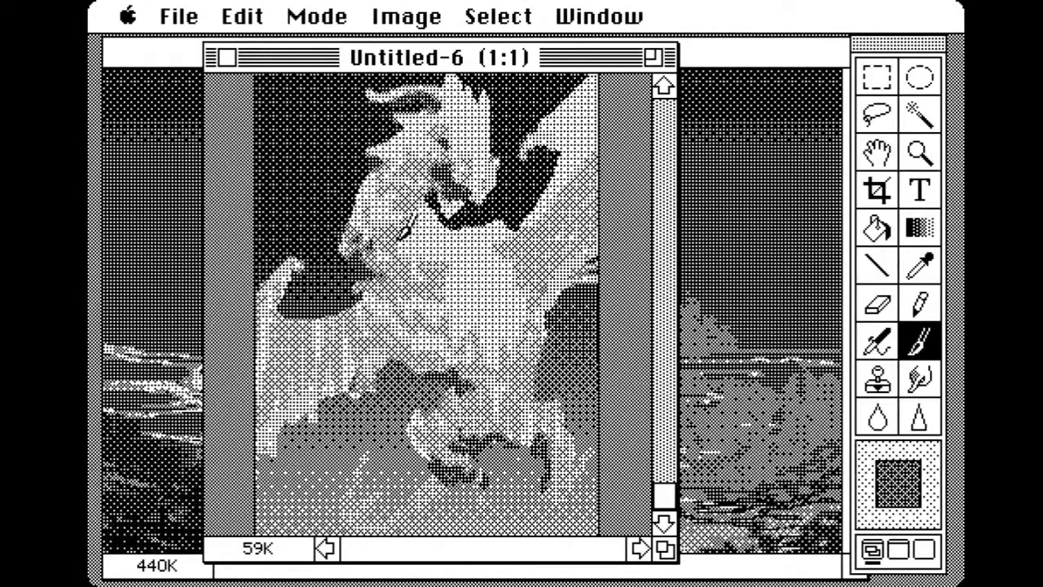
{"action": "mouse_move", "coordinate": [406, 258]}
{"action": "left_mouse_down"}
{"action": "mouse_move", "coordinate": [415, 281]}
{"action": "mouse_move", "coordinate": [448, 253]}
{"action": "mouse_move", "coordinate": [434, 274]}
{"action": "left_mouse_up"}
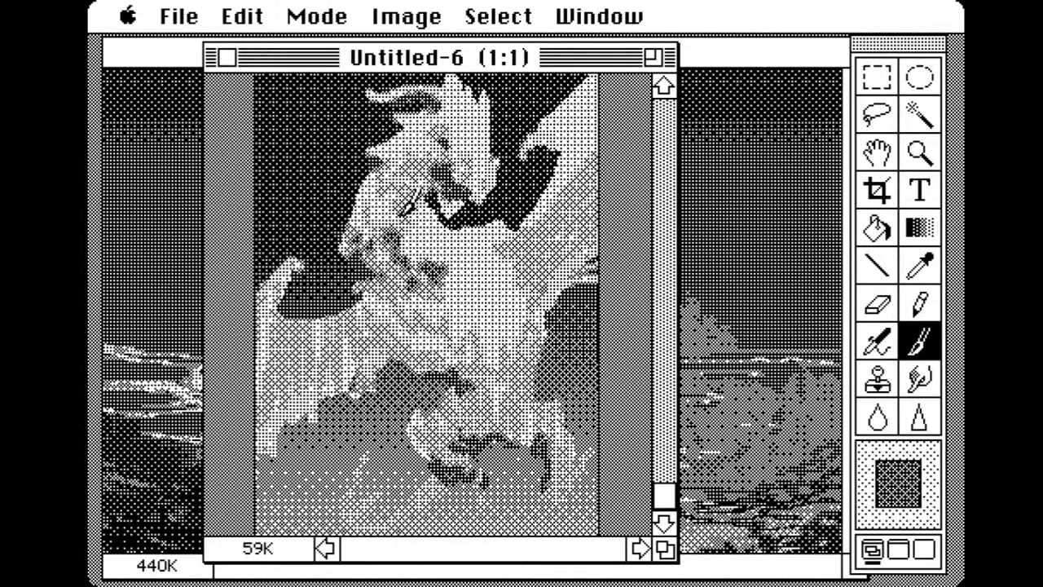
{"action": "mouse_move", "coordinate": [407, 204]}
{"action": "left_mouse_down"}
{"action": "mouse_move", "coordinate": [401, 174]}
{"action": "mouse_move", "coordinate": [426, 163]}
{"action": "mouse_move", "coordinate": [435, 171]}
{"action": "mouse_move", "coordinate": [427, 152]}
{"action": "mouse_move", "coordinate": [418, 195]}
{"action": "mouse_move", "coordinate": [403, 213]}
{"action": "mouse_move", "coordinate": [401, 200]}
{"action": "mouse_move", "coordinate": [386, 208]}
{"action": "mouse_move", "coordinate": [382, 236]}
{"action": "mouse_move", "coordinate": [412, 308]}
{"action": "mouse_move", "coordinate": [439, 322]}
{"action": "mouse_move", "coordinate": [397, 202]}
{"action": "mouse_move", "coordinate": [377, 218]}
{"action": "mouse_move", "coordinate": [383, 174]}
{"action": "mouse_move", "coordinate": [395, 192]}
{"action": "mouse_move", "coordinate": [417, 172]}
{"action": "mouse_move", "coordinate": [390, 140]}
{"action": "left_mouse_up"}
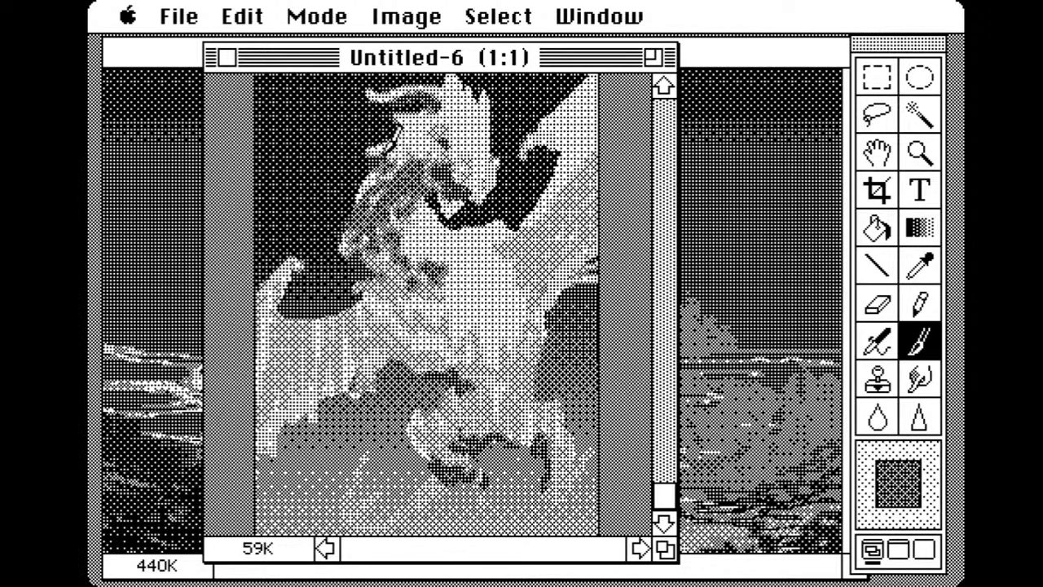
Darken the creature's shoulder, belly, near wing membrane and front leg, then repaint that leg with a sampled light grey
{"action": "mouse_move", "coordinate": [380, 230]}
{"action": "left_mouse_down"}
{"action": "mouse_move", "coordinate": [368, 252]}
{"action": "mouse_move", "coordinate": [409, 253]}
{"action": "mouse_move", "coordinate": [420, 271]}
{"action": "mouse_move", "coordinate": [392, 290]}
{"action": "mouse_move", "coordinate": [417, 303]}
{"action": "mouse_move", "coordinate": [405, 325]}
{"action": "mouse_move", "coordinate": [414, 347]}
{"action": "mouse_move", "coordinate": [429, 334]}
{"action": "mouse_move", "coordinate": [448, 342]}
{"action": "mouse_move", "coordinate": [383, 329]}
{"action": "mouse_move", "coordinate": [393, 321]}
{"action": "mouse_move", "coordinate": [362, 296]}
{"action": "mouse_move", "coordinate": [358, 374]}
{"action": "mouse_move", "coordinate": [397, 341]}
{"action": "mouse_move", "coordinate": [416, 345]}
{"action": "mouse_move", "coordinate": [367, 303]}
{"action": "mouse_move", "coordinate": [383, 287]}
{"action": "mouse_move", "coordinate": [375, 276]}
{"action": "mouse_move", "coordinate": [353, 316]}
{"action": "mouse_move", "coordinate": [337, 320]}
{"action": "mouse_move", "coordinate": [412, 285]}
{"action": "left_mouse_up"}
{"action": "mouse_move", "coordinate": [458, 352]}
{"action": "left_mouse_down"}
{"action": "mouse_move", "coordinate": [464, 391]}
{"action": "mouse_move", "coordinate": [474, 378]}
{"action": "mouse_move", "coordinate": [486, 399]}
{"action": "mouse_move", "coordinate": [475, 427]}
{"action": "mouse_move", "coordinate": [436, 405]}
{"action": "mouse_move", "coordinate": [426, 432]}
{"action": "mouse_move", "coordinate": [429, 420]}
{"action": "mouse_move", "coordinate": [484, 450]}
{"action": "mouse_move", "coordinate": [478, 460]}
{"action": "mouse_move", "coordinate": [482, 396]}
{"action": "mouse_move", "coordinate": [512, 415]}
{"action": "left_mouse_up"}
{"action": "mouse_move", "coordinate": [348, 319]}
{"action": "left_mouse_down"}
{"action": "mouse_move", "coordinate": [339, 358]}
{"action": "mouse_move", "coordinate": [330, 342]}
{"action": "mouse_move", "coordinate": [324, 383]}
{"action": "mouse_move", "coordinate": [334, 314]}
{"action": "mouse_move", "coordinate": [290, 436]}
{"action": "left_mouse_up"}
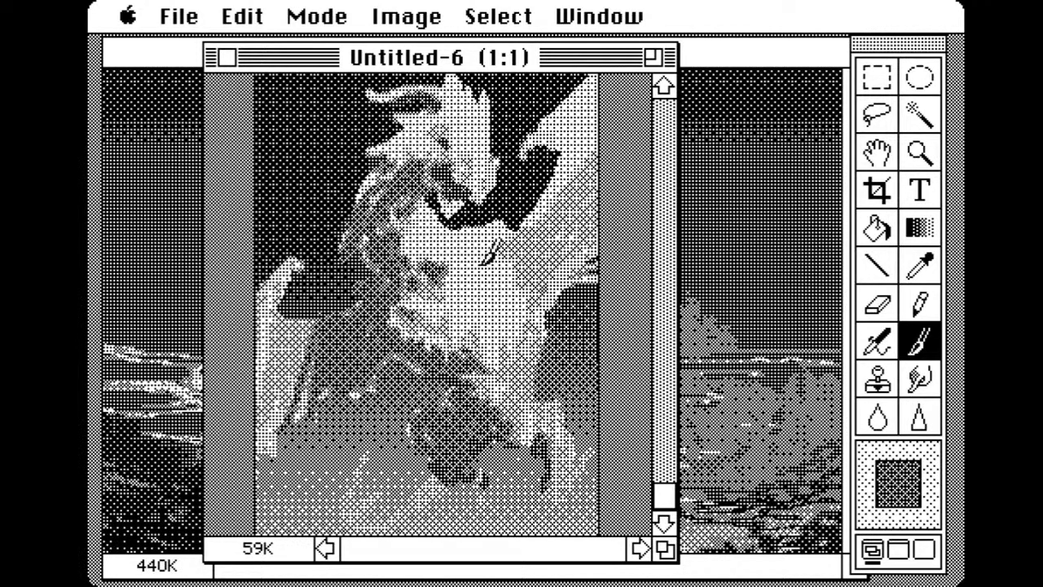
{"action": "left_click", "coordinate": [570, 265], "text": "alt"}
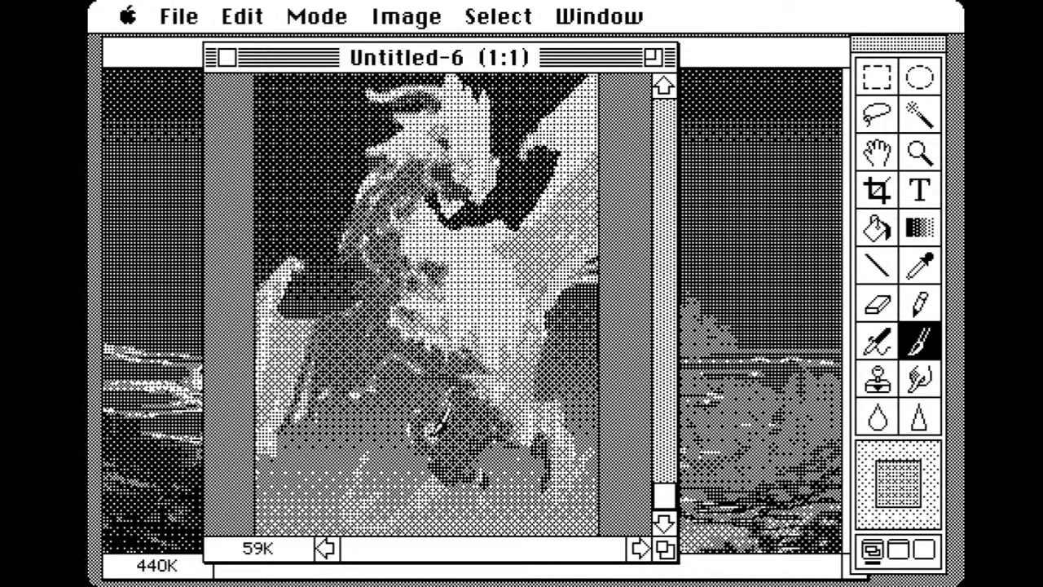
{"action": "mouse_move", "coordinate": [437, 426]}
{"action": "left_mouse_down"}
{"action": "mouse_move", "coordinate": [444, 440]}
{"action": "mouse_move", "coordinate": [476, 420]}
{"action": "mouse_move", "coordinate": [440, 417]}
{"action": "mouse_move", "coordinate": [477, 393]}
{"action": "mouse_move", "coordinate": [486, 412]}
{"action": "mouse_move", "coordinate": [498, 399]}
{"action": "mouse_move", "coordinate": [494, 418]}
{"action": "left_mouse_up"}
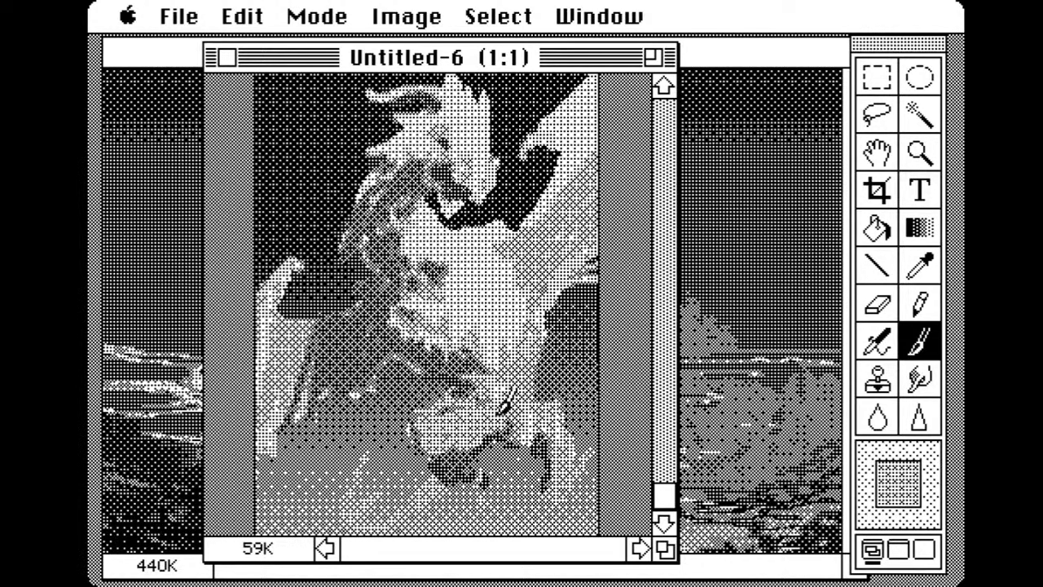
Switch to the castle landscape Untitled-5, leave it open, and convert it to Gray Scale mode
{"action": "left_click", "coordinate": [727, 54]}
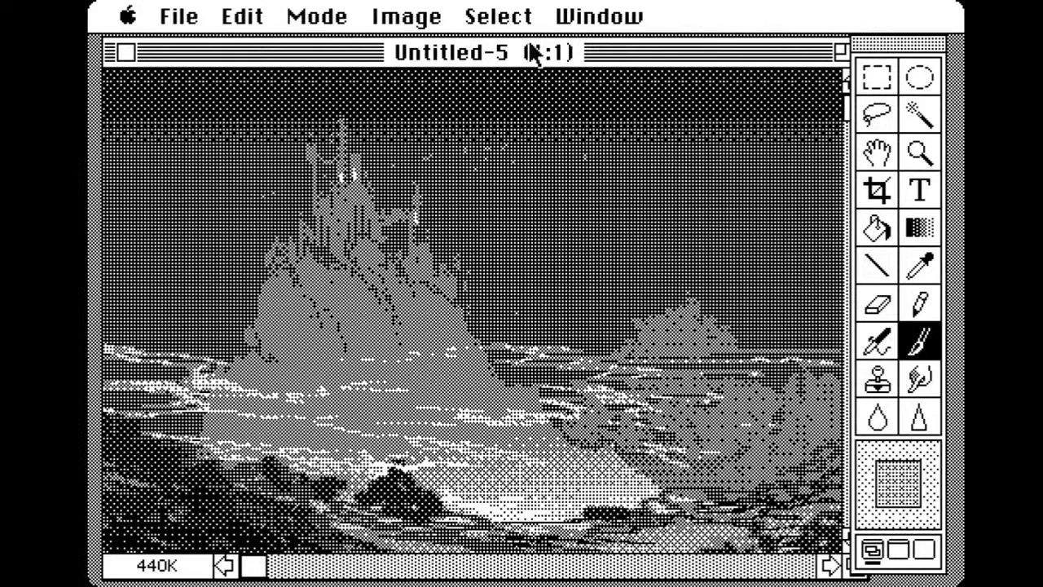
{"action": "left_click", "coordinate": [125, 52]}
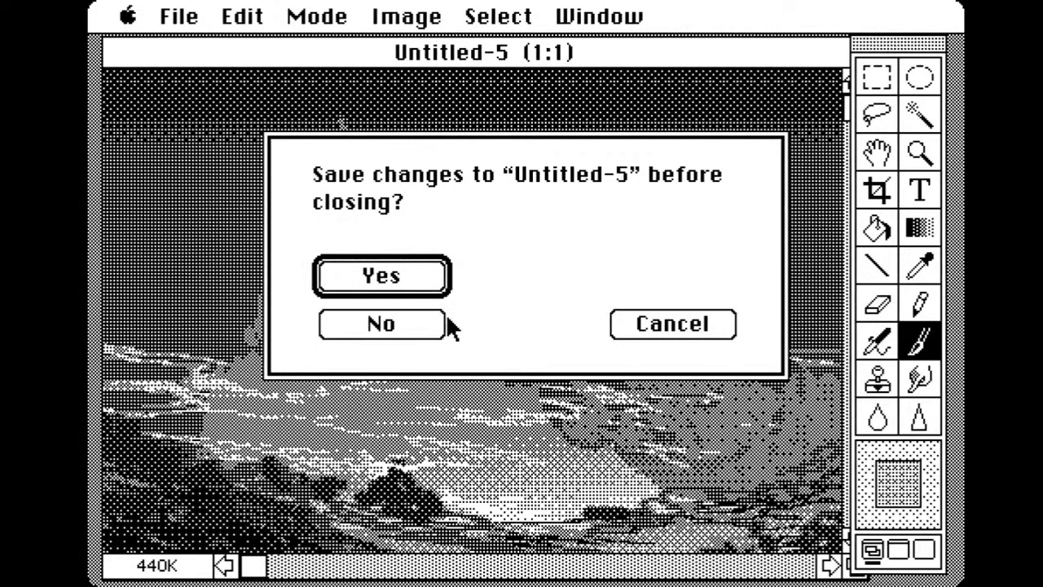
{"action": "left_click", "coordinate": [662, 324]}
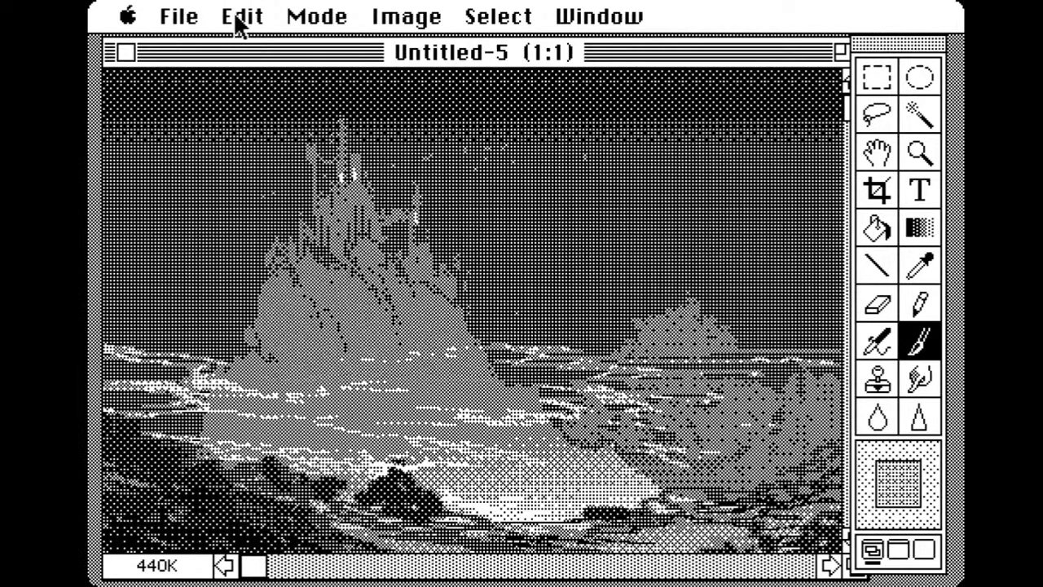
{"action": "left_click_drag", "start_coordinate": [316, 17], "coordinate": [337, 85]}
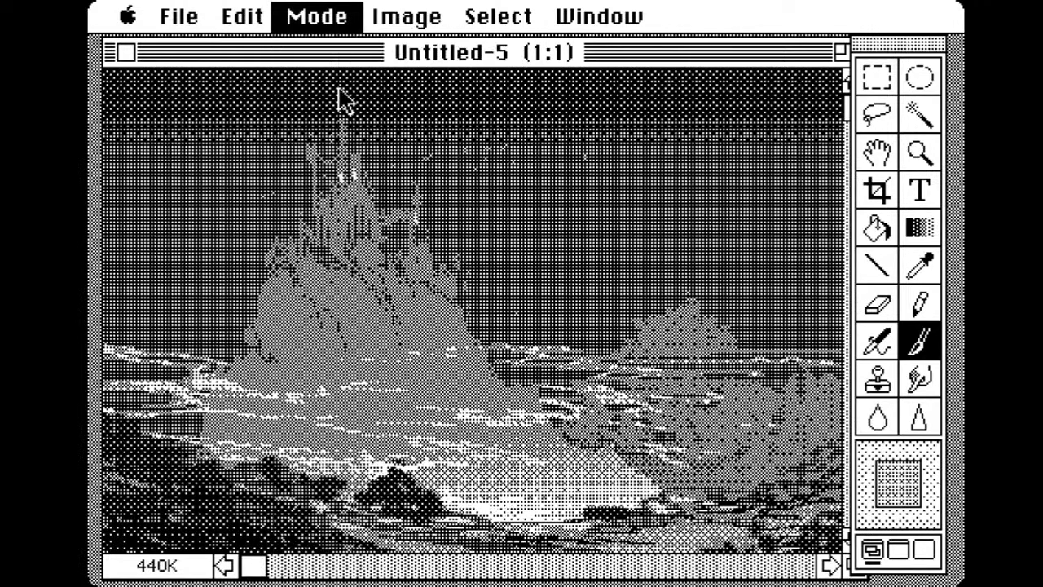
{"action": "left_click", "coordinate": [436, 295]}
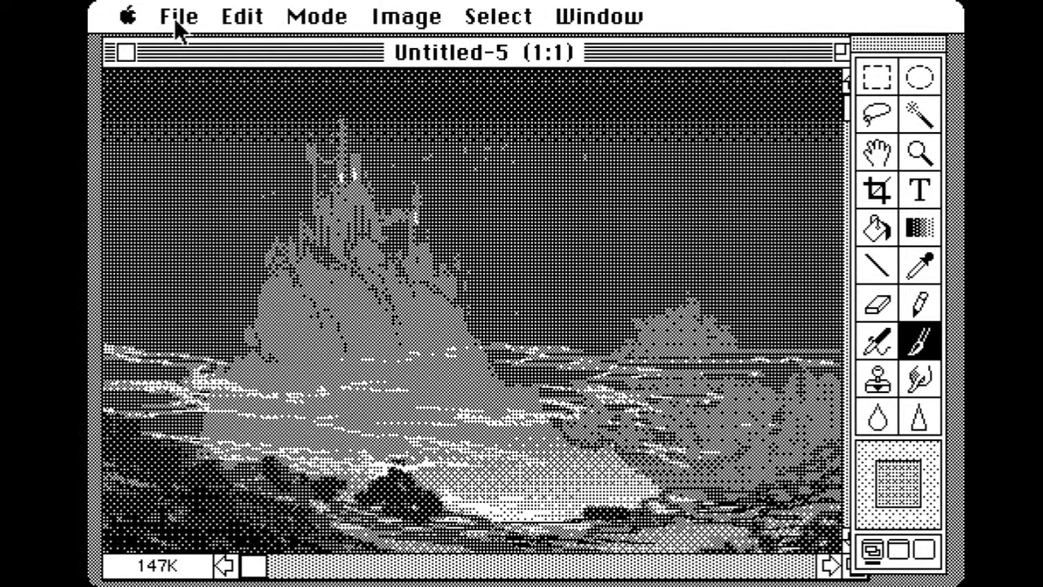
Try to save the castle landscape as Untitled-5 in Photoshop format, and close it without saving the changes
{"action": "left_click_drag", "start_coordinate": [176, 23], "coordinate": [242, 220]}
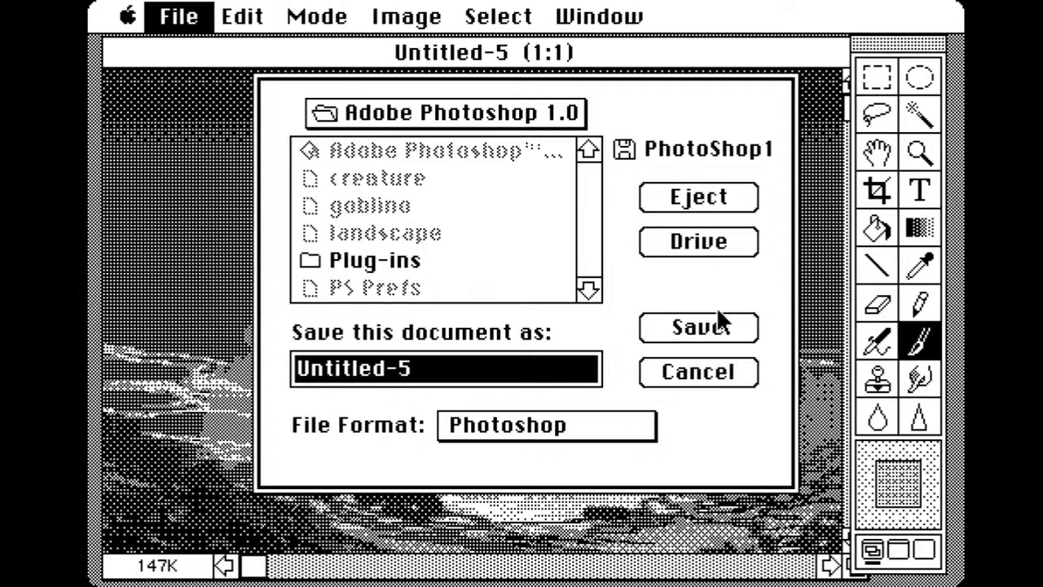
{"action": "left_click", "coordinate": [712, 330]}
{"action": "left_click", "coordinate": [712, 352]}
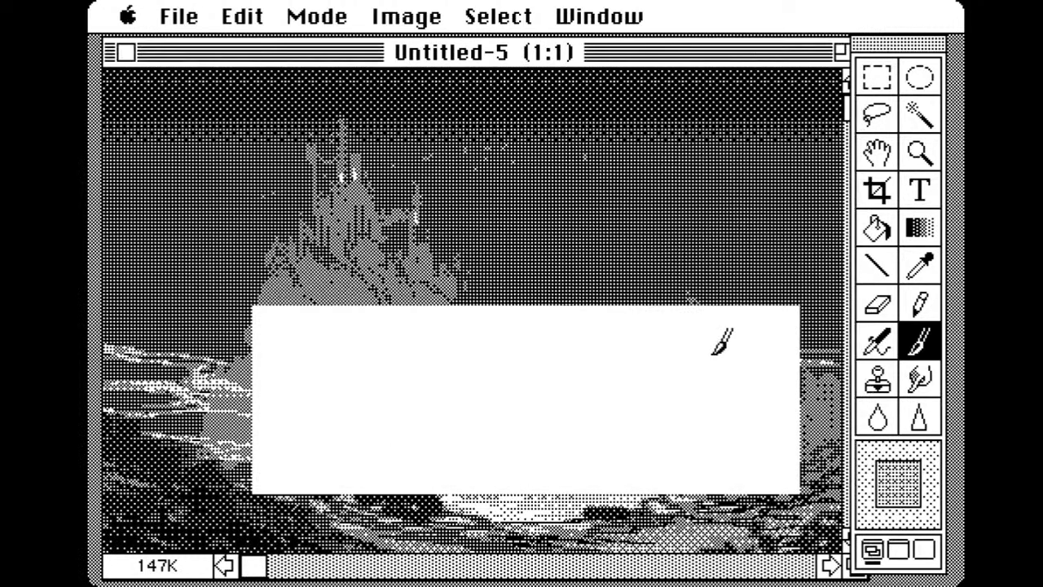
{"action": "left_click", "coordinate": [126, 53]}
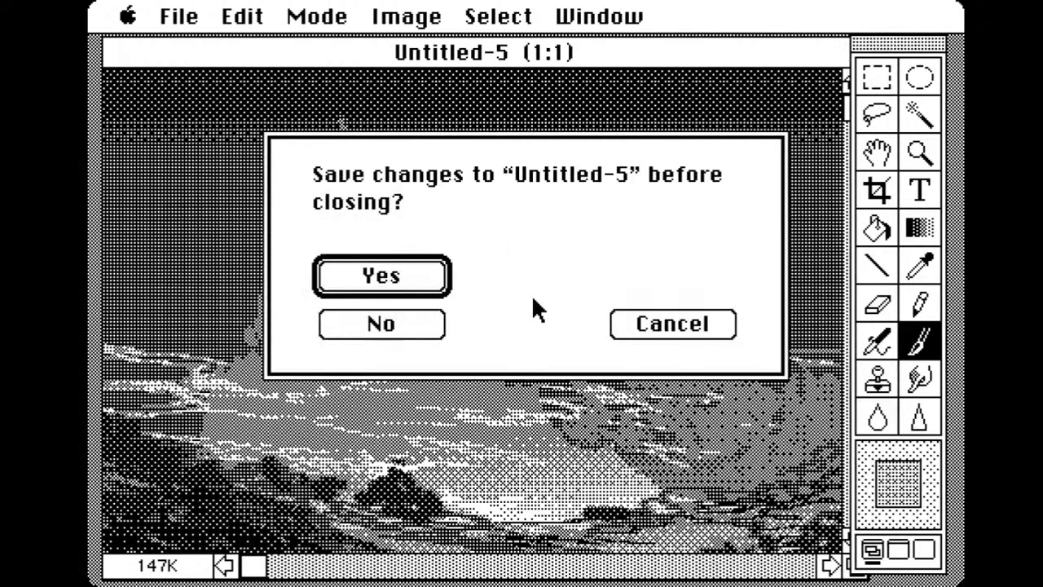
{"action": "left_click", "coordinate": [381, 324]}
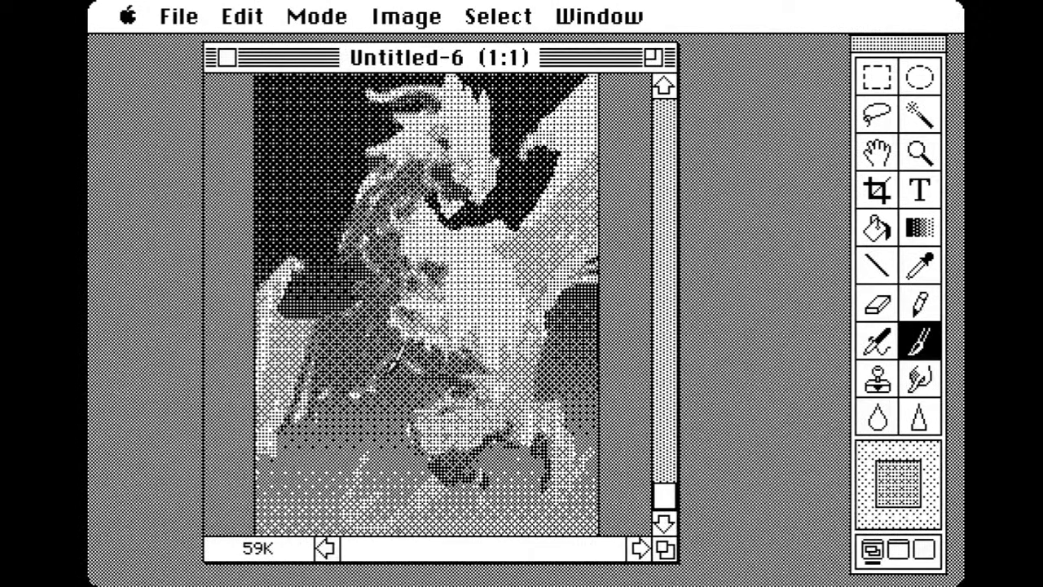
Sample the dark grey beneath the creature's chest and darken the near wing's lower joint, undoing a stroke over the far wing
{"action": "left_click", "coordinate": [368, 383], "text": "alt"}
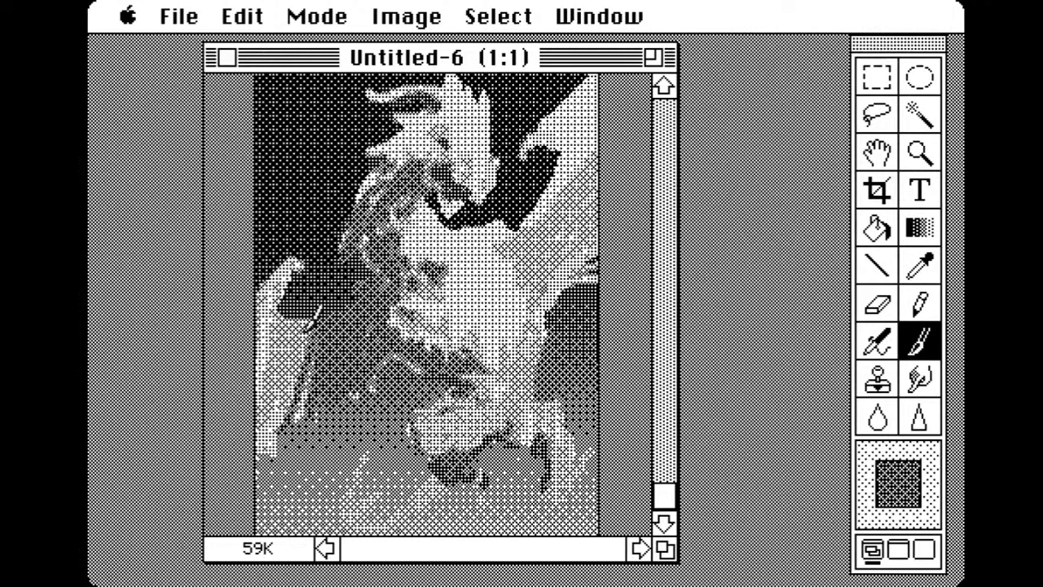
{"action": "mouse_move", "coordinate": [281, 314]}
{"action": "left_mouse_down"}
{"action": "mouse_move", "coordinate": [271, 342]}
{"action": "mouse_move", "coordinate": [287, 412]}
{"action": "left_mouse_up"}
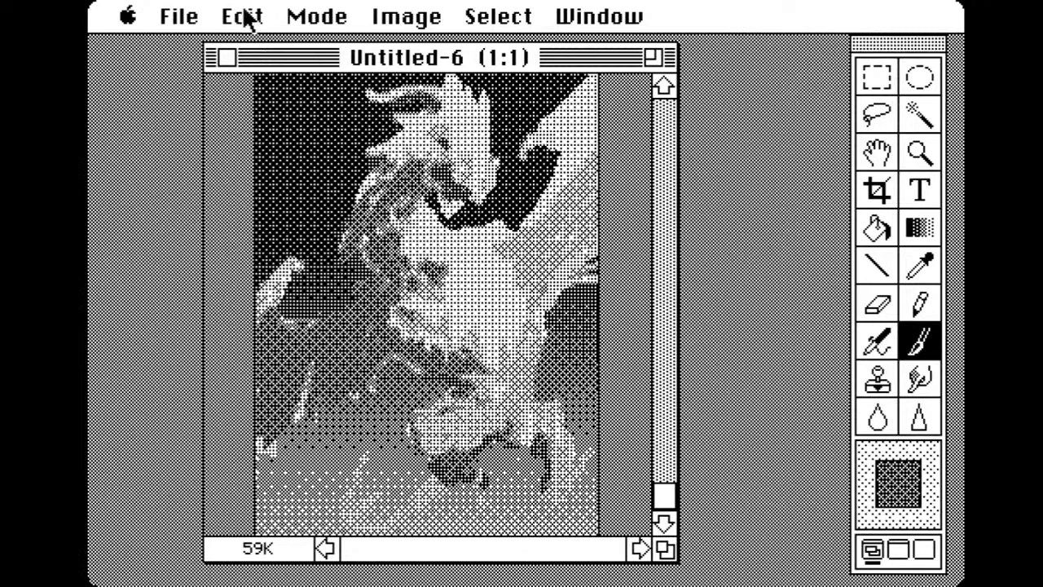
{"action": "mouse_move", "coordinate": [243, 16]}
{"action": "left_mouse_down"}
{"action": "mouse_move", "coordinate": [277, 47]}
{"action": "mouse_move", "coordinate": [839, 355]}
{"action": "mouse_move", "coordinate": [962, 460]}
{"action": "left_mouse_up"}
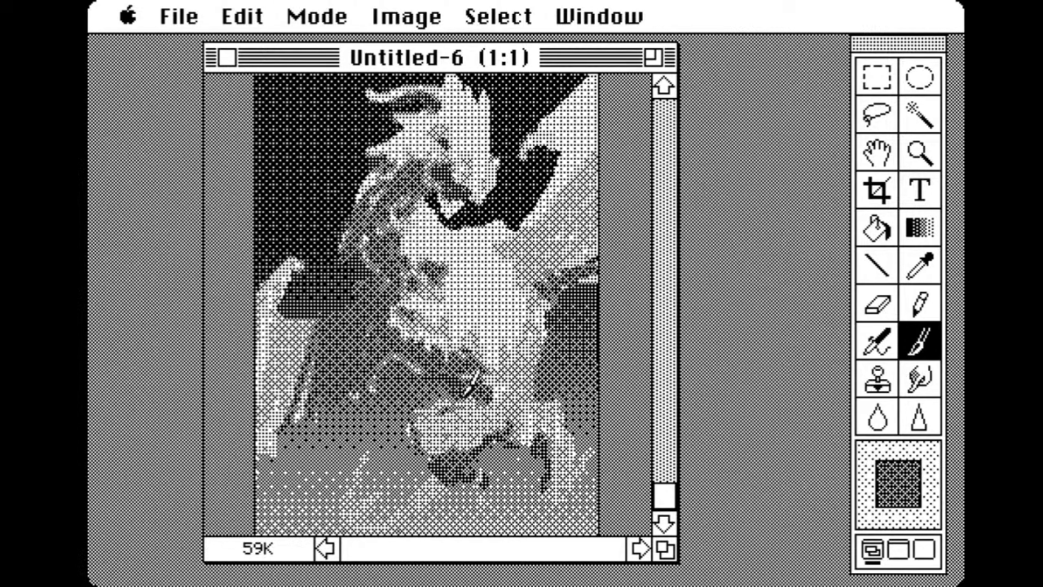
Paint dark shadows on the creature's front leg, feet and claws, the ground below, the belly folds and the near wing membrane
{"action": "mouse_move", "coordinate": [473, 382]}
{"action": "left_mouse_down"}
{"action": "mouse_move", "coordinate": [439, 439]}
{"action": "mouse_move", "coordinate": [431, 435]}
{"action": "mouse_move", "coordinate": [429, 415]}
{"action": "mouse_move", "coordinate": [500, 391]}
{"action": "mouse_move", "coordinate": [504, 378]}
{"action": "mouse_move", "coordinate": [497, 430]}
{"action": "left_mouse_up"}
{"action": "left_click_drag", "start_coordinate": [467, 476], "coordinate": [469, 510]}
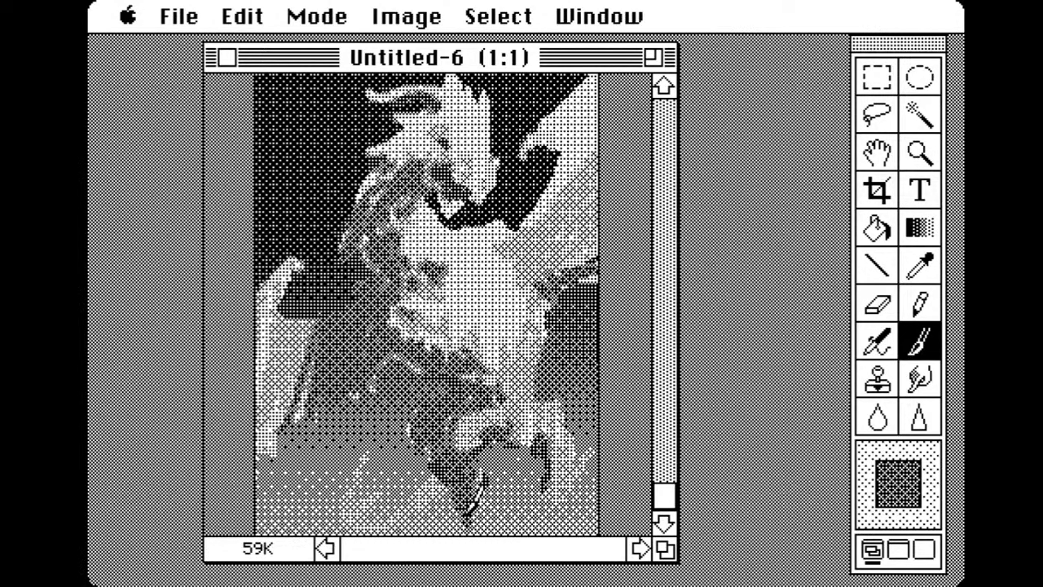
{"action": "mouse_move", "coordinate": [530, 481]}
{"action": "left_mouse_down"}
{"action": "mouse_move", "coordinate": [547, 503]}
{"action": "mouse_move", "coordinate": [562, 499]}
{"action": "mouse_move", "coordinate": [561, 488]}
{"action": "mouse_move", "coordinate": [453, 474]}
{"action": "mouse_move", "coordinate": [396, 509]}
{"action": "mouse_move", "coordinate": [354, 492]}
{"action": "mouse_move", "coordinate": [372, 439]}
{"action": "mouse_move", "coordinate": [337, 315]}
{"action": "left_mouse_up"}
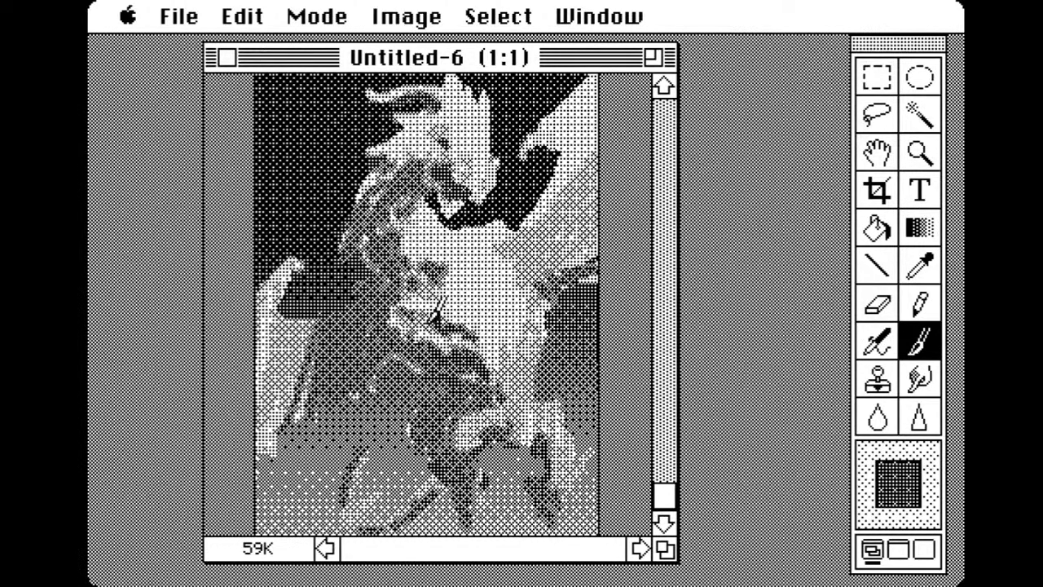
{"action": "mouse_move", "coordinate": [542, 210]}
{"action": "left_mouse_down"}
{"action": "mouse_move", "coordinate": [574, 184]}
{"action": "mouse_move", "coordinate": [563, 199]}
{"action": "mouse_move", "coordinate": [602, 187]}
{"action": "left_mouse_up"}
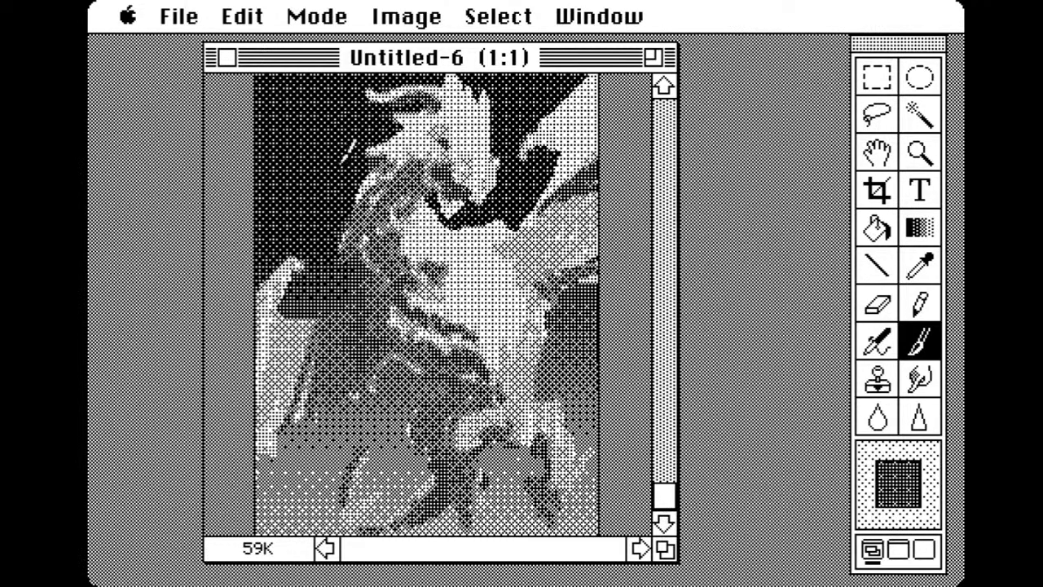
Set the foreground to white and paint bright highlights from the creature's mouth down across the throat, chest and wing base
{"action": "left_click", "coordinate": [898, 482]}
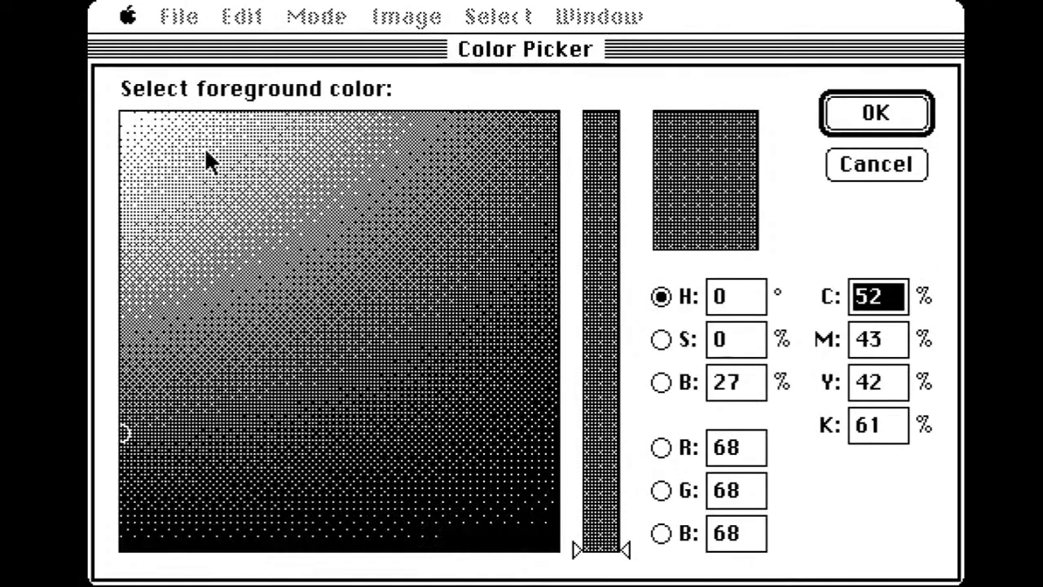
{"action": "left_click_drag", "start_coordinate": [210, 158], "coordinate": [96, 108]}
{"action": "left_click", "coordinate": [826, 123]}
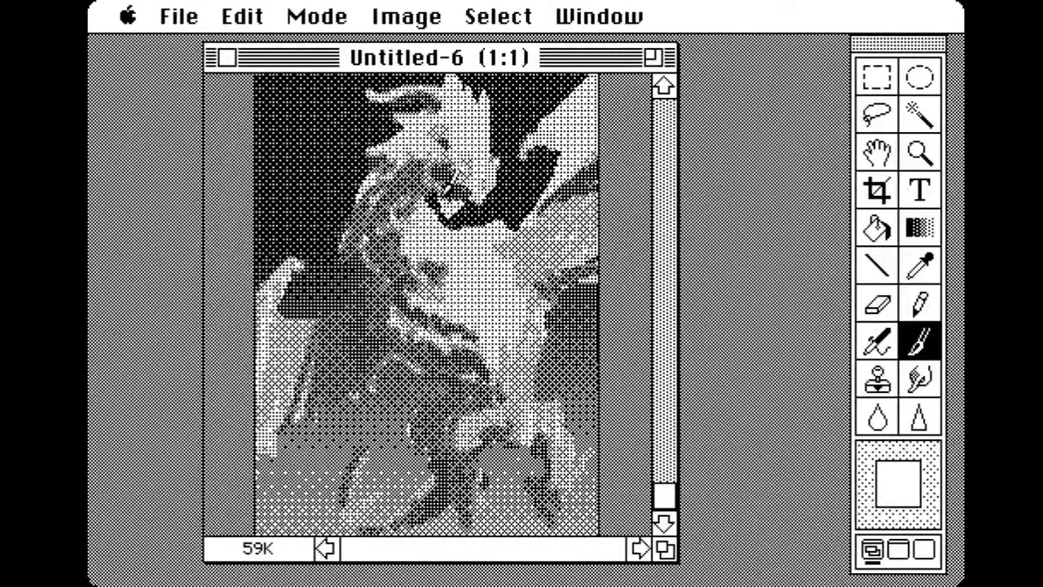
{"action": "mouse_move", "coordinate": [462, 194]}
{"action": "left_mouse_down"}
{"action": "mouse_move", "coordinate": [470, 235]}
{"action": "mouse_move", "coordinate": [459, 216]}
{"action": "mouse_move", "coordinate": [475, 232]}
{"action": "mouse_move", "coordinate": [483, 211]}
{"action": "mouse_move", "coordinate": [504, 200]}
{"action": "mouse_move", "coordinate": [472, 248]}
{"action": "mouse_move", "coordinate": [489, 267]}
{"action": "mouse_move", "coordinate": [508, 265]}
{"action": "mouse_move", "coordinate": [465, 262]}
{"action": "mouse_move", "coordinate": [478, 276]}
{"action": "mouse_move", "coordinate": [517, 271]}
{"action": "mouse_move", "coordinate": [516, 246]}
{"action": "mouse_move", "coordinate": [528, 273]}
{"action": "mouse_move", "coordinate": [505, 257]}
{"action": "mouse_move", "coordinate": [502, 305]}
{"action": "mouse_move", "coordinate": [470, 290]}
{"action": "mouse_move", "coordinate": [462, 178]}
{"action": "left_mouse_up"}
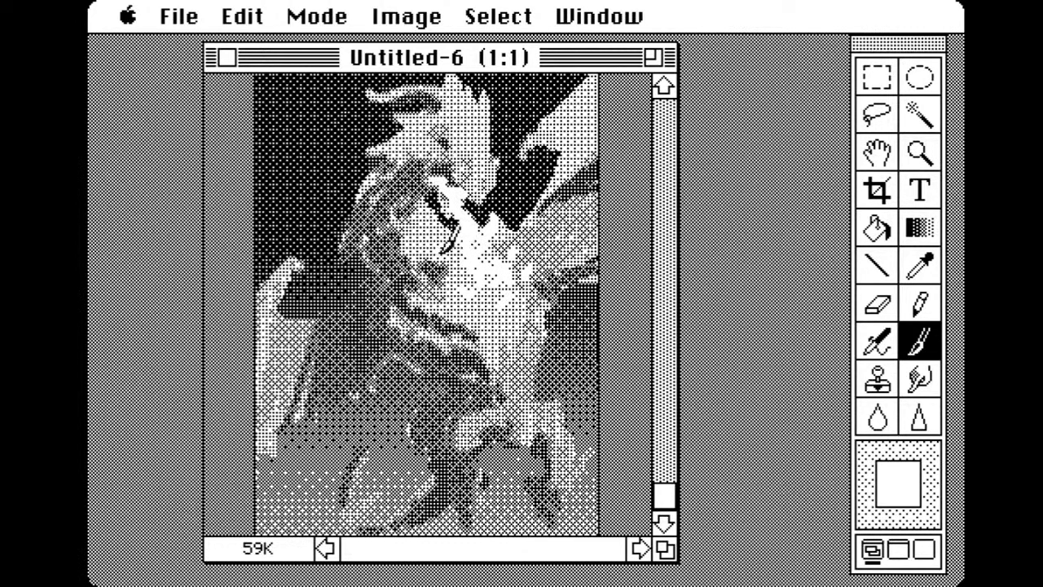
{"action": "mouse_move", "coordinate": [489, 301]}
{"action": "left_mouse_down"}
{"action": "mouse_move", "coordinate": [504, 278]}
{"action": "mouse_move", "coordinate": [522, 291]}
{"action": "mouse_move", "coordinate": [518, 312]}
{"action": "mouse_move", "coordinate": [500, 286]}
{"action": "mouse_move", "coordinate": [542, 273]}
{"action": "left_mouse_up"}
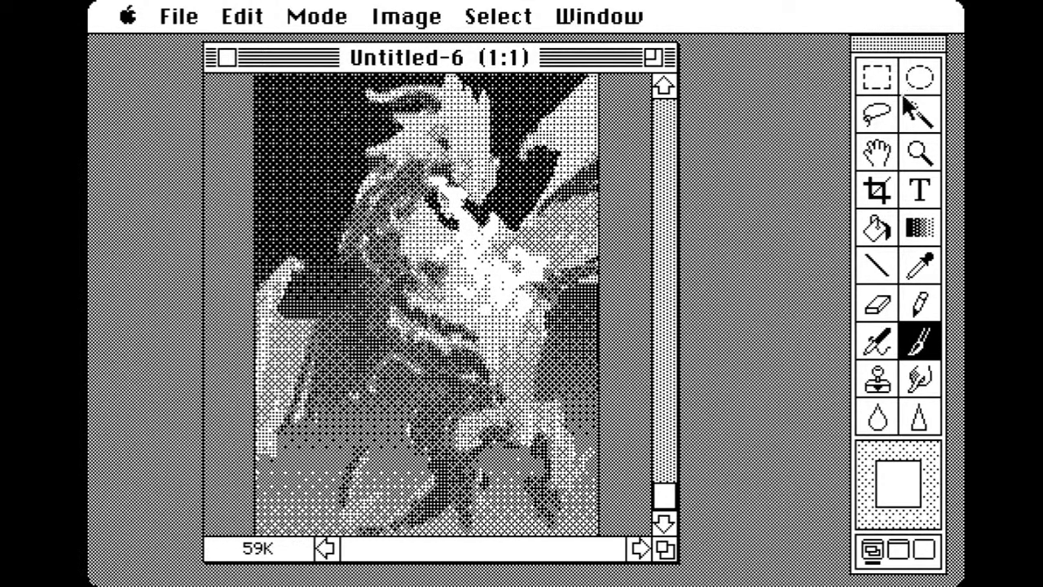
Magnify the creature's head to 2:1, set a near-black foreground for the Pencil and darken the eye
{"action": "left_click", "coordinate": [918, 153]}
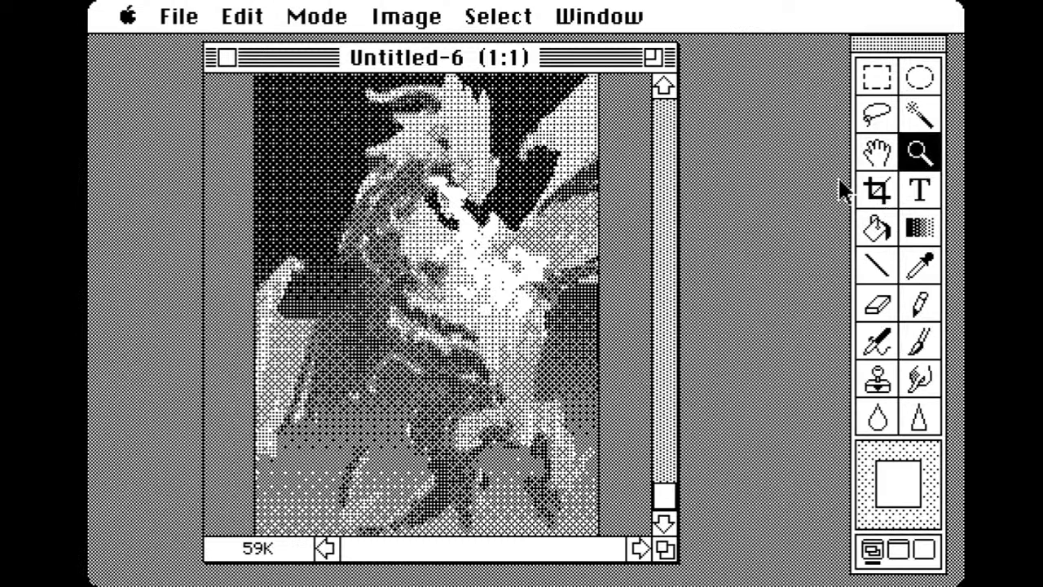
{"action": "left_click", "coordinate": [464, 286], "text": "alt"}
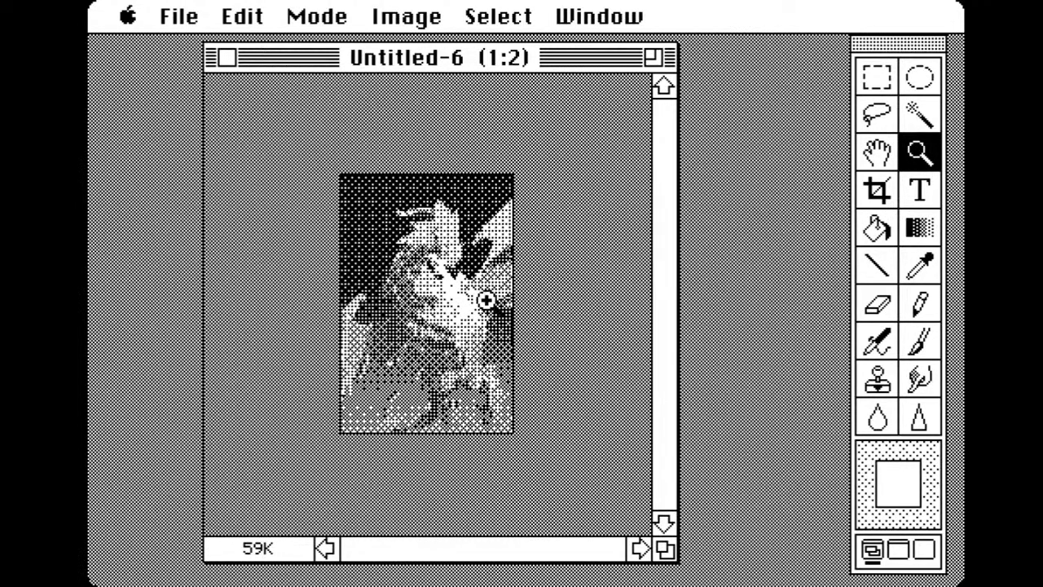
{"action": "left_click", "coordinate": [440, 310]}
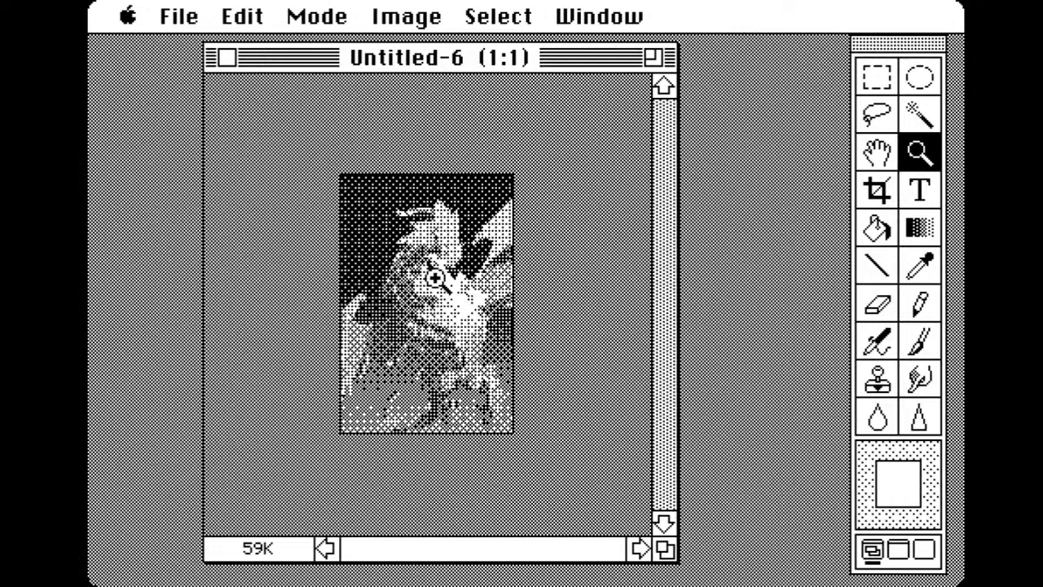
{"action": "left_click", "coordinate": [442, 306]}
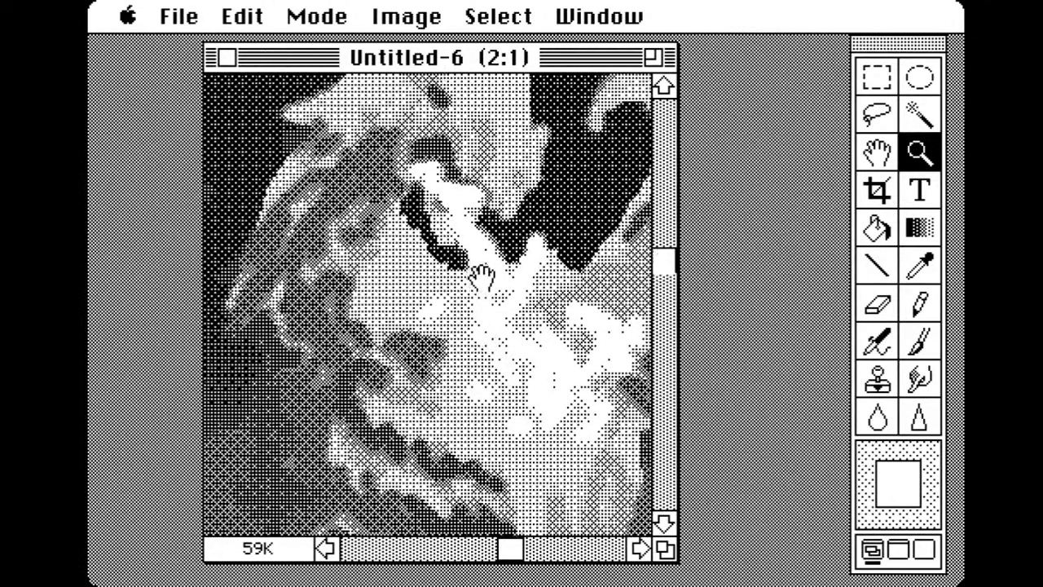
{"action": "left_click_drag", "start_coordinate": [477, 275], "coordinate": [483, 341]}
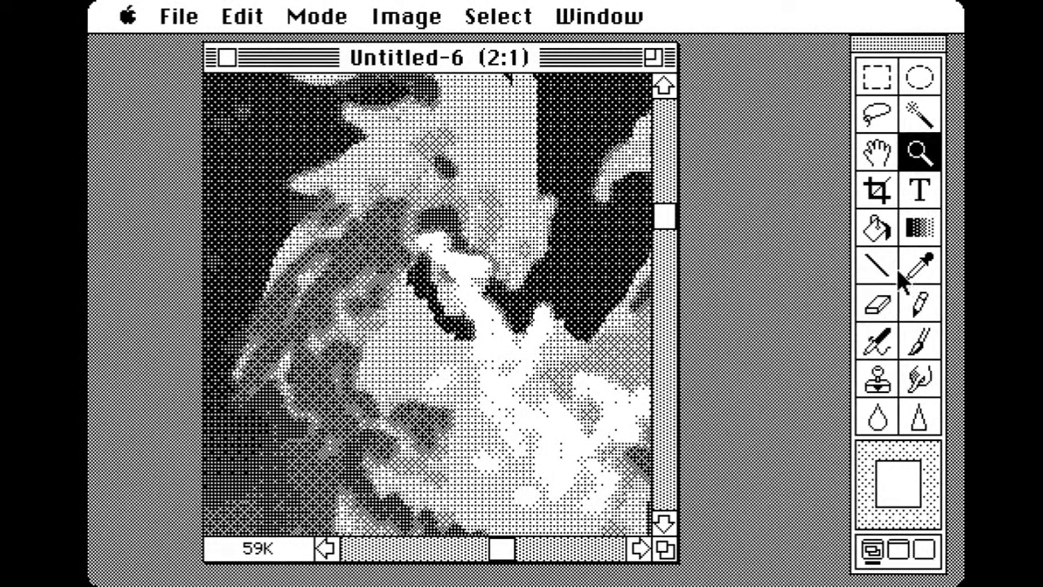
{"action": "left_click", "coordinate": [920, 305]}
{"action": "left_click", "coordinate": [271, 173], "text": "alt"}
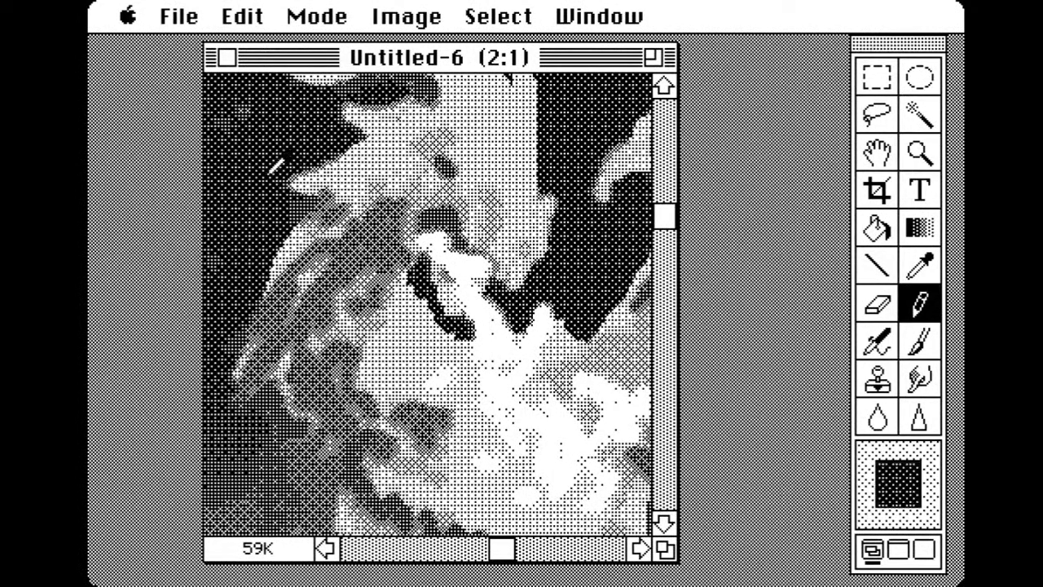
{"action": "left_click", "coordinate": [891, 478]}
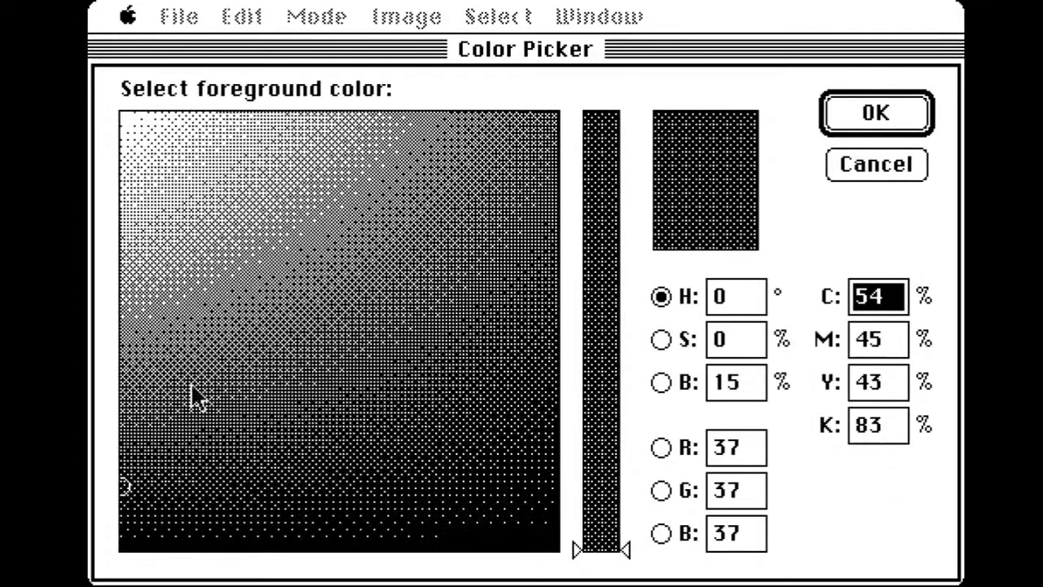
{"action": "left_click", "coordinate": [122, 518]}
{"action": "left_click", "coordinate": [872, 120]}
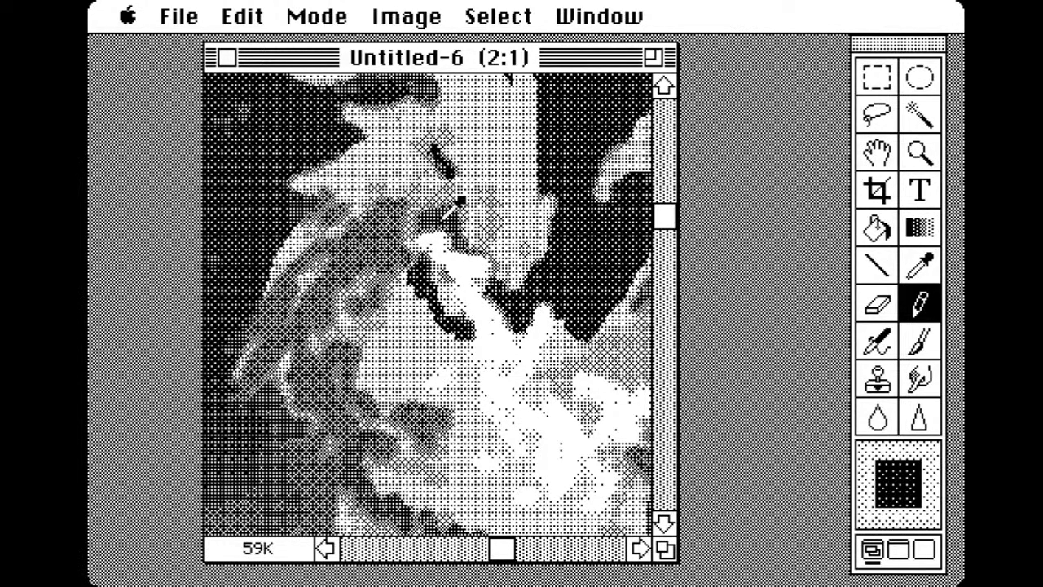
Sample light and dark greys around the creature's eye and draw its dark outline with the Pencil
{"action": "left_click", "coordinate": [447, 217], "text": "alt"}
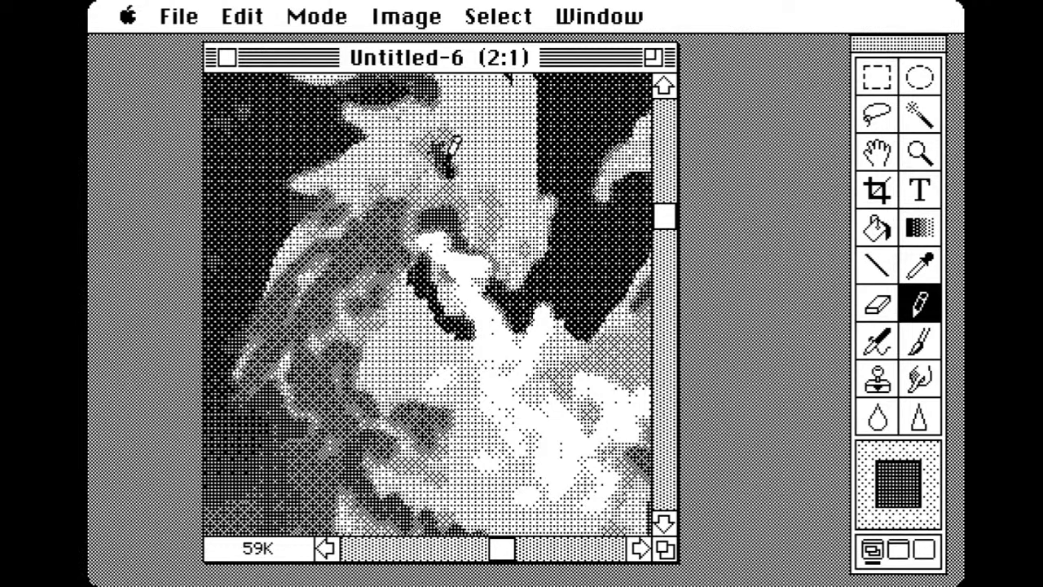
{"action": "left_click", "coordinate": [463, 163], "text": "alt"}
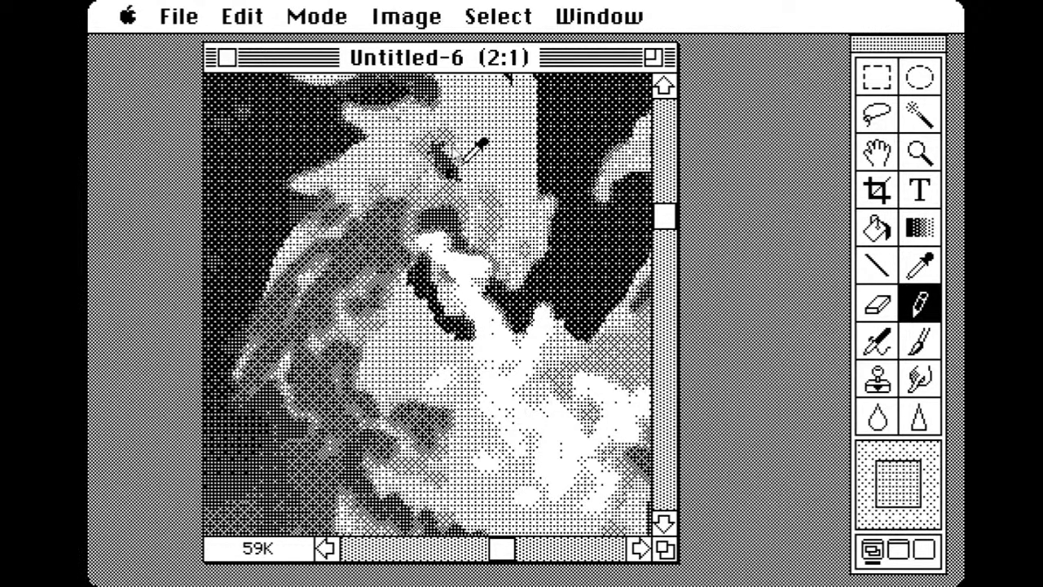
{"action": "left_click", "coordinate": [447, 161], "text": "alt"}
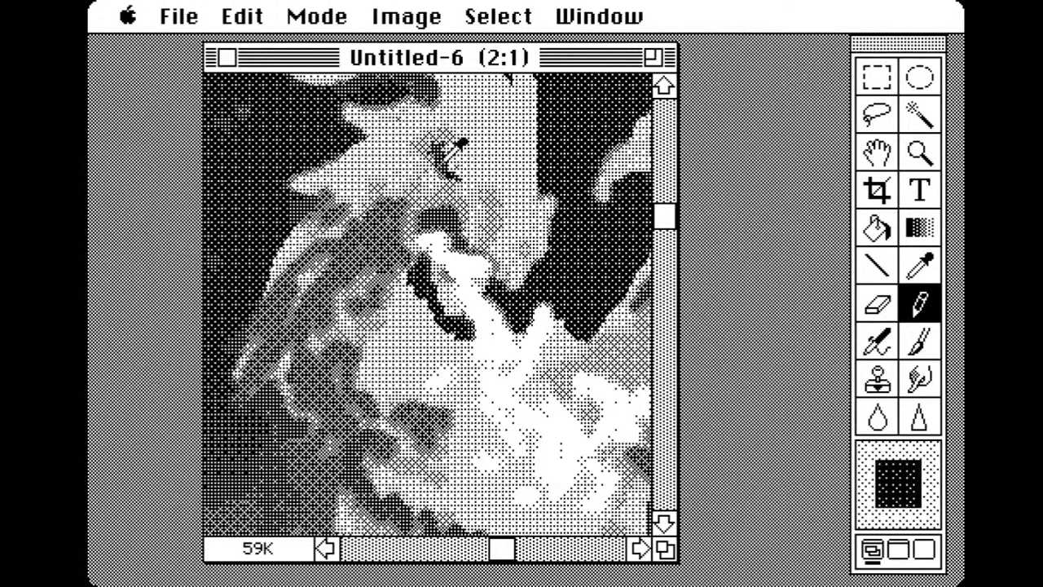
{"action": "mouse_move", "coordinate": [445, 167]}
{"action": "left_mouse_down"}
{"action": "mouse_move", "coordinate": [432, 167]}
{"action": "mouse_move", "coordinate": [435, 184]}
{"action": "mouse_move", "coordinate": [425, 176]}
{"action": "left_mouse_up"}
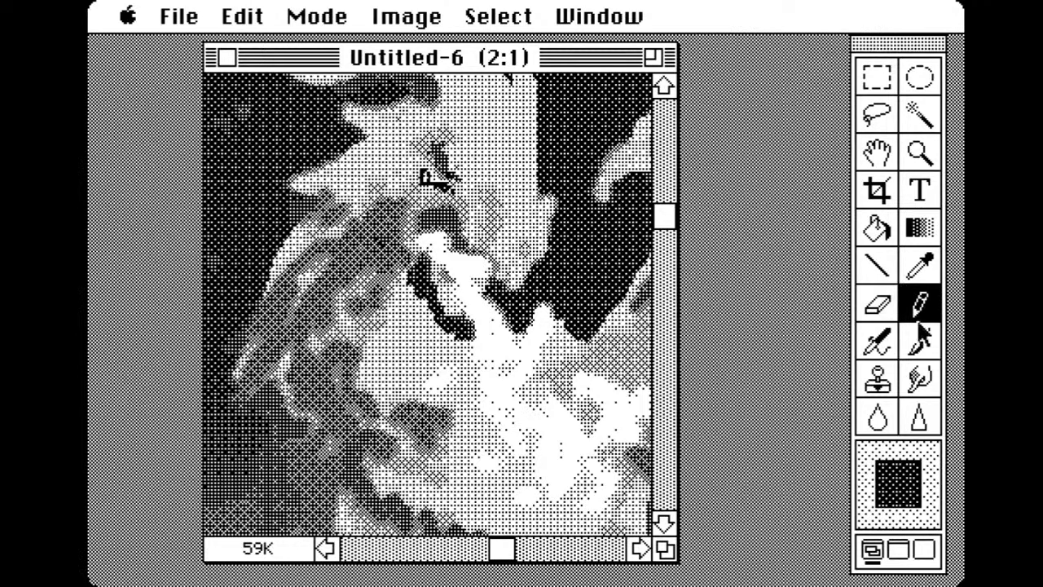
Sample the mane's mid-dark grey and pencil fine shading around the creature's eye, snout, nostril and lower jaw
{"action": "left_click", "coordinate": [919, 264]}
{"action": "left_click", "coordinate": [380, 217]}
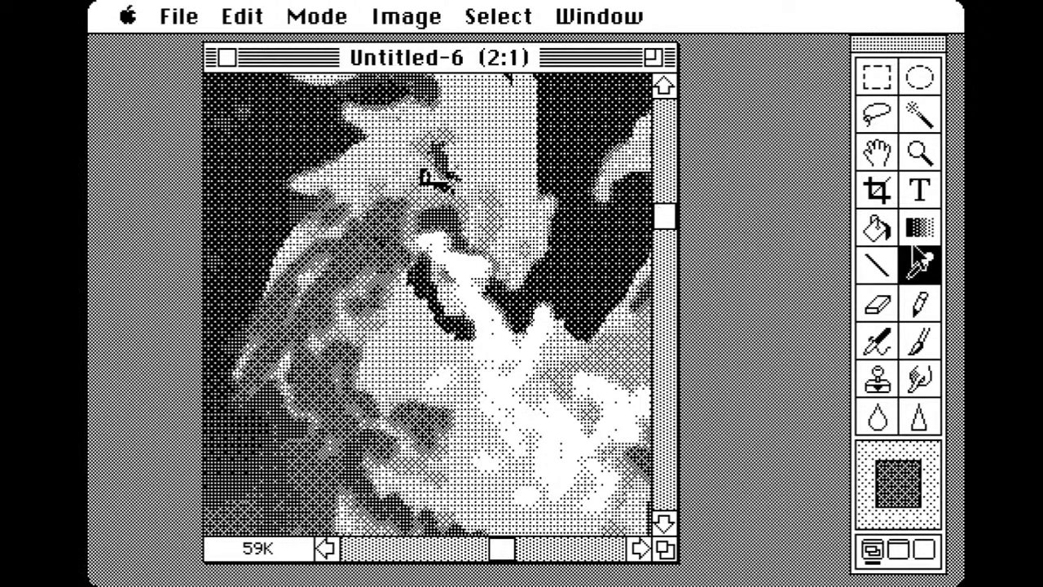
{"action": "left_click", "coordinate": [919, 303]}
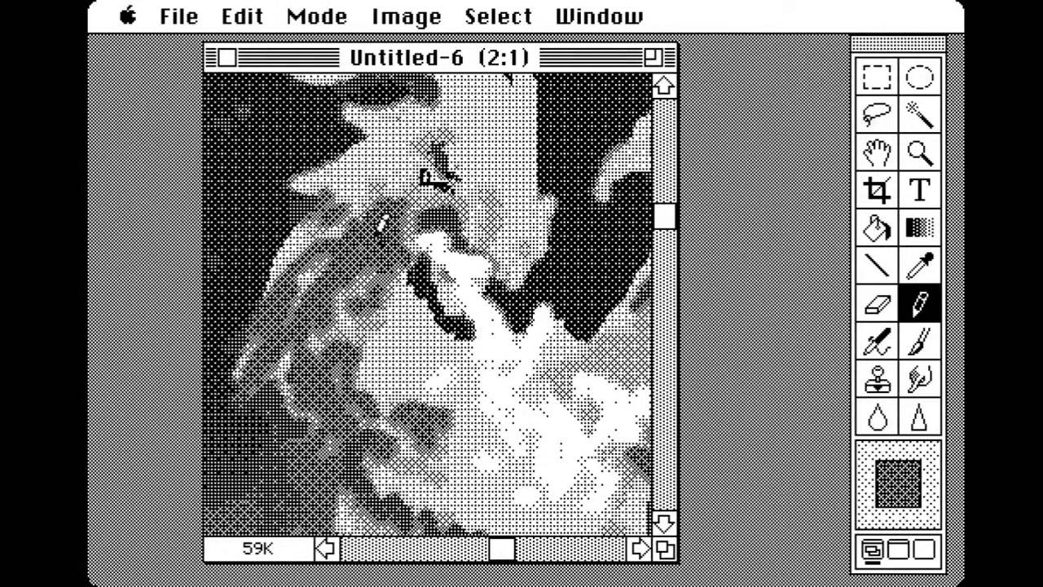
{"action": "mouse_move", "coordinate": [422, 181]}
{"action": "left_mouse_down"}
{"action": "mouse_move", "coordinate": [444, 168]}
{"action": "mouse_move", "coordinate": [421, 150]}
{"action": "mouse_move", "coordinate": [413, 173]}
{"action": "mouse_move", "coordinate": [431, 136]}
{"action": "mouse_move", "coordinate": [423, 148]}
{"action": "mouse_move", "coordinate": [416, 134]}
{"action": "mouse_move", "coordinate": [406, 156]}
{"action": "mouse_move", "coordinate": [430, 187]}
{"action": "left_mouse_up"}
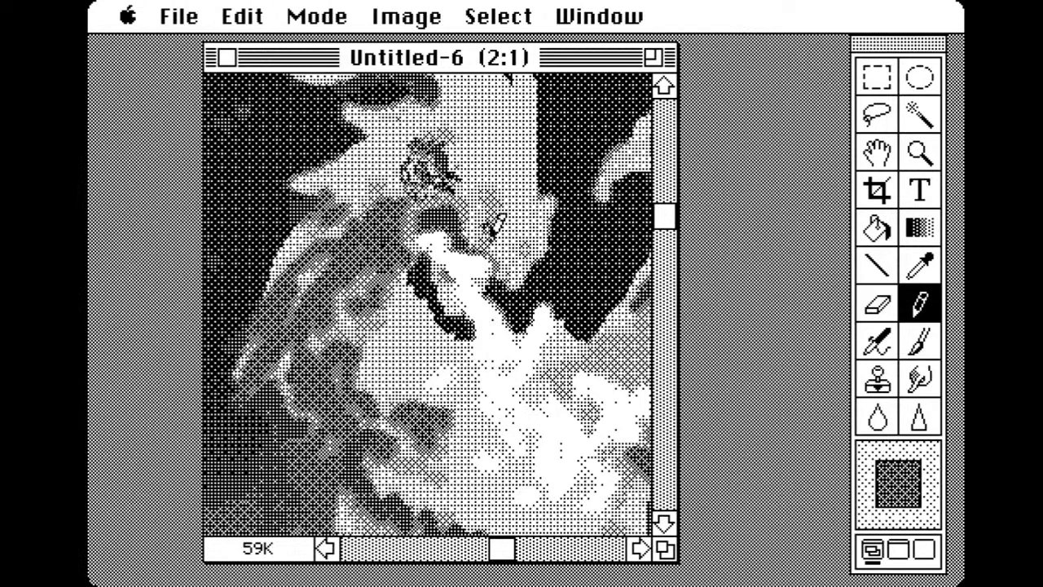
{"action": "left_click_drag", "start_coordinate": [487, 238], "coordinate": [497, 249]}
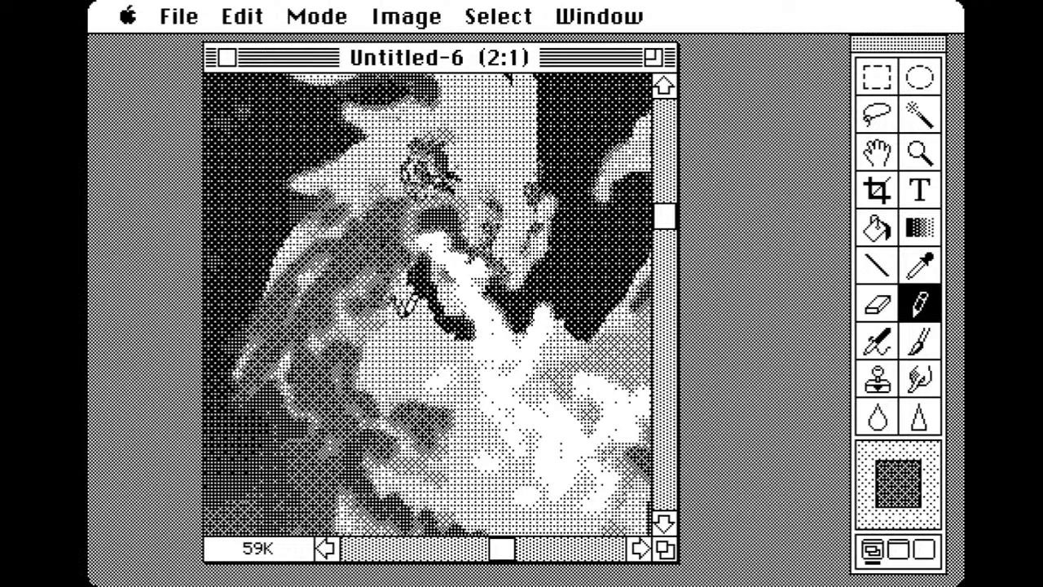
{"action": "mouse_move", "coordinate": [411, 306]}
{"action": "left_mouse_down"}
{"action": "mouse_move", "coordinate": [393, 318]}
{"action": "mouse_move", "coordinate": [412, 309]}
{"action": "left_mouse_up"}
Sample the white inside the mouth and brush it over the dark line between the glow and the lower jaw
{"action": "left_click", "coordinate": [920, 342]}
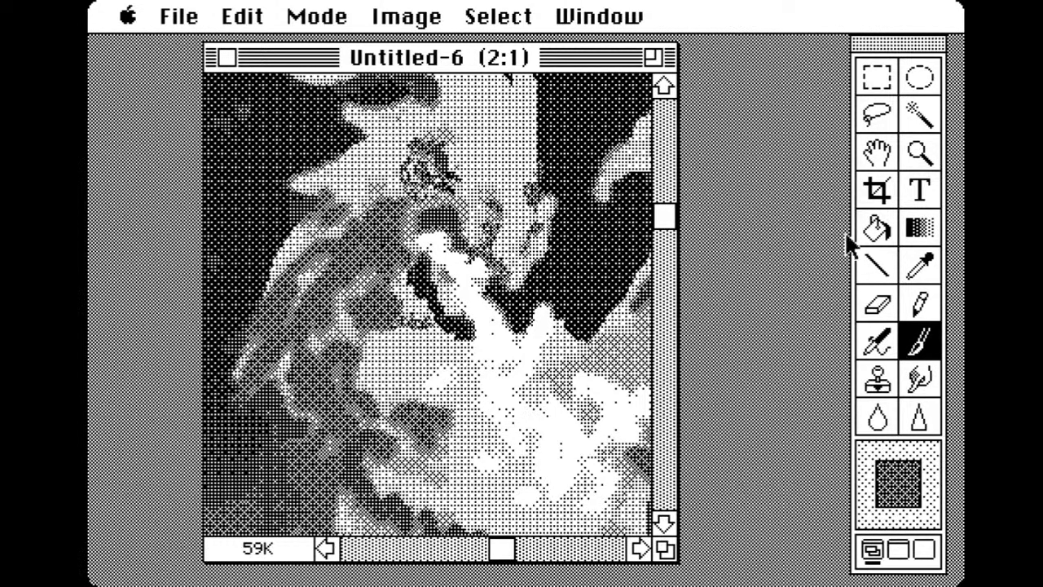
{"action": "left_click", "coordinate": [924, 269]}
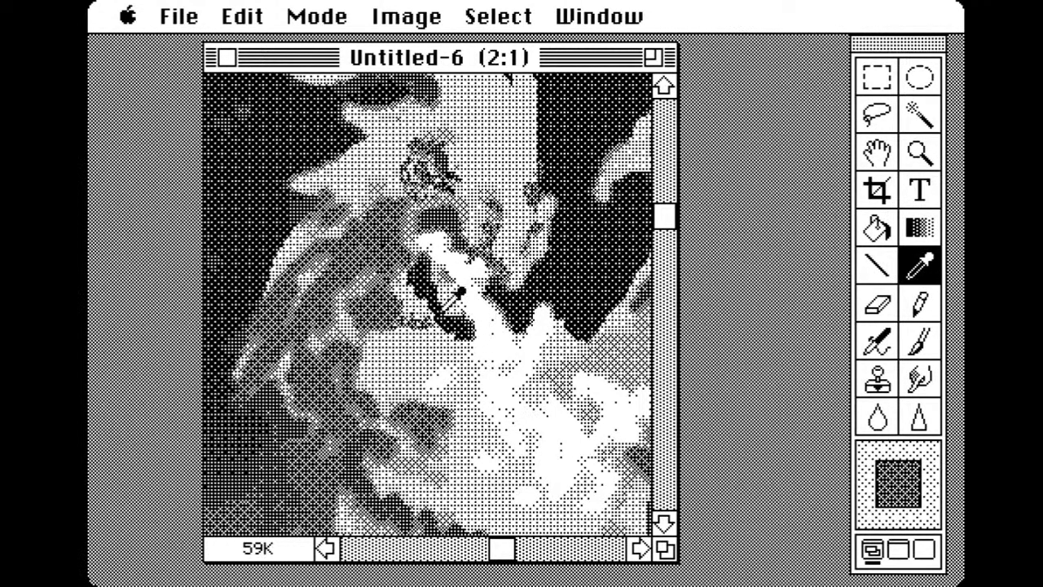
{"action": "left_click", "coordinate": [477, 297]}
{"action": "left_click", "coordinate": [919, 341]}
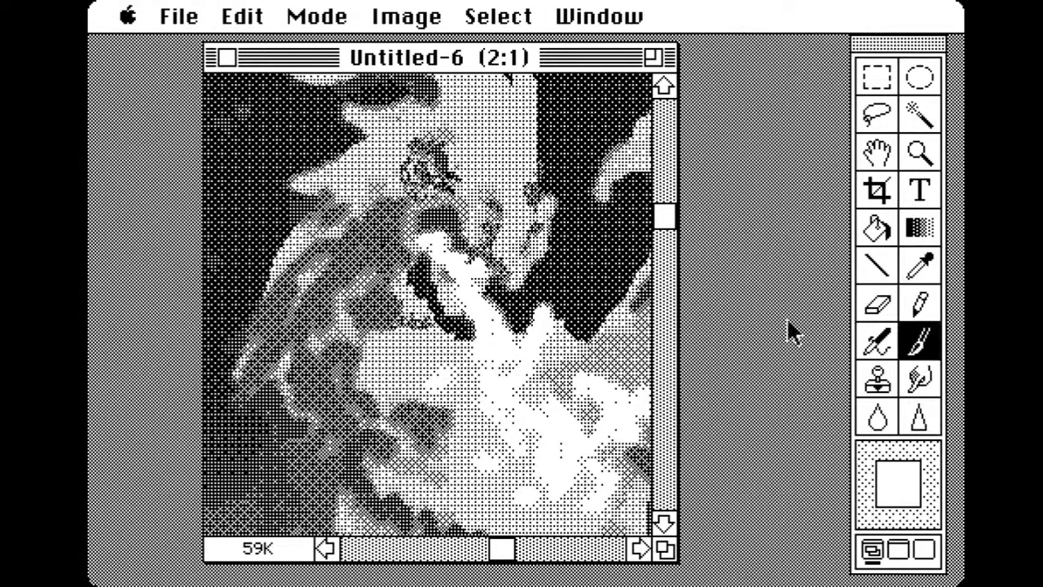
{"action": "mouse_move", "coordinate": [432, 259]}
{"action": "left_mouse_down"}
{"action": "mouse_move", "coordinate": [415, 275]}
{"action": "mouse_move", "coordinate": [468, 304]}
{"action": "mouse_move", "coordinate": [481, 335]}
{"action": "mouse_move", "coordinate": [427, 251]}
{"action": "mouse_move", "coordinate": [446, 219]}
{"action": "mouse_move", "coordinate": [440, 334]}
{"action": "left_mouse_up"}
Sample the dark grey beside the mouth and brush the creature's lower jaw back over the white area
{"action": "left_click", "coordinate": [921, 266]}
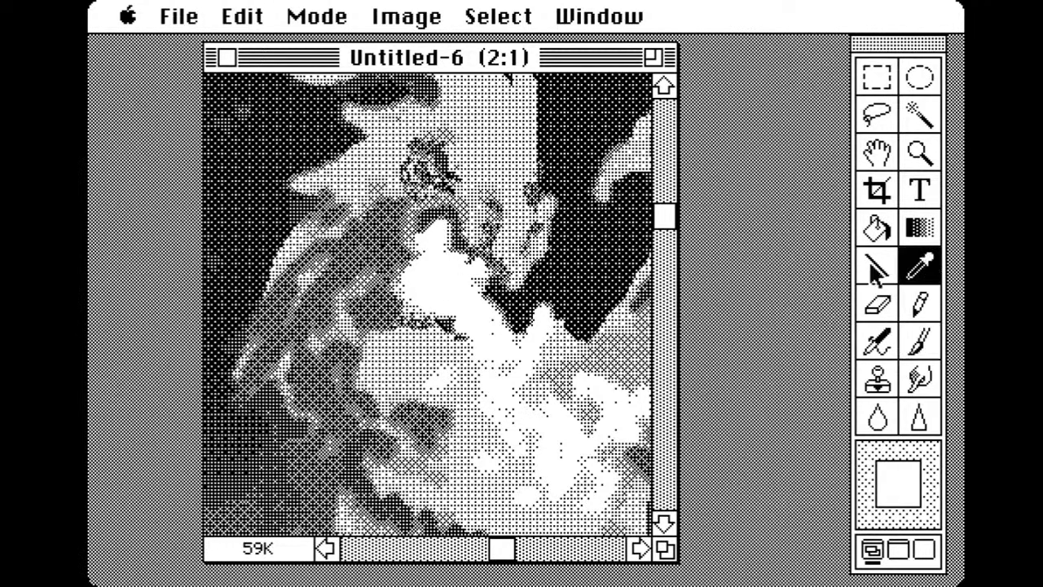
{"action": "left_click", "coordinate": [392, 285]}
{"action": "left_click", "coordinate": [921, 342]}
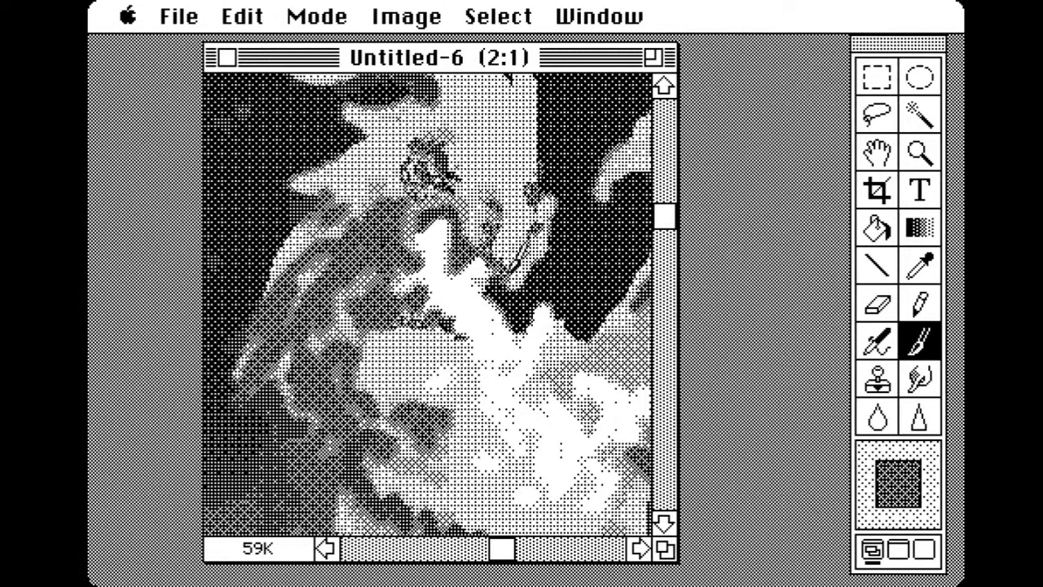
Brush dark grey shading below the horn and on the snout, and pencil fine dark details around the horn's base, nostril and eye
{"action": "mouse_move", "coordinate": [408, 167]}
{"action": "left_mouse_down"}
{"action": "mouse_move", "coordinate": [367, 110]}
{"action": "mouse_move", "coordinate": [428, 175]}
{"action": "mouse_move", "coordinate": [410, 248]}
{"action": "left_mouse_up"}
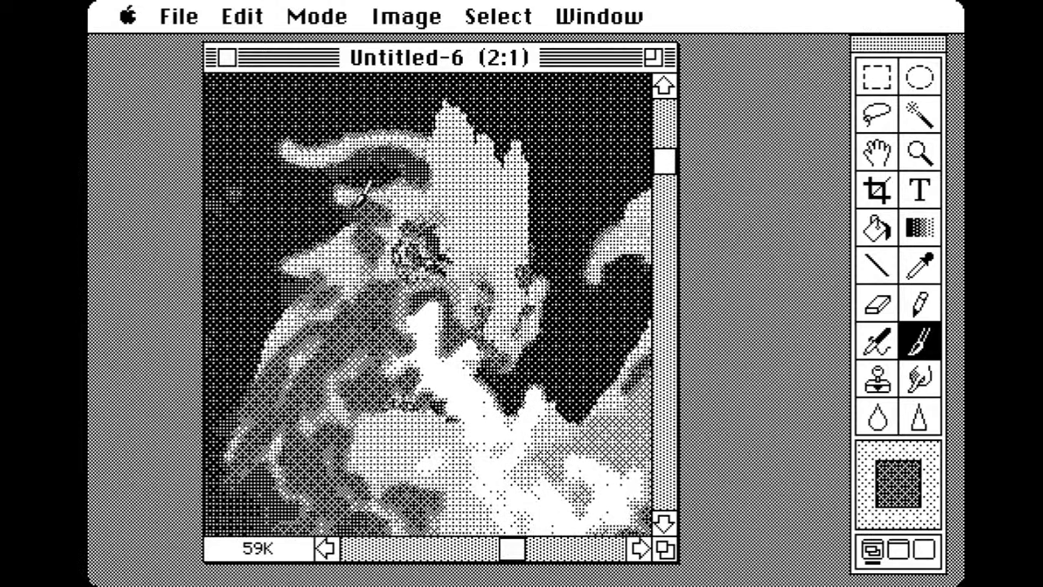
{"action": "mouse_move", "coordinate": [438, 169]}
{"action": "left_mouse_down"}
{"action": "mouse_move", "coordinate": [463, 201]}
{"action": "mouse_move", "coordinate": [465, 230]}
{"action": "mouse_move", "coordinate": [490, 190]}
{"action": "mouse_move", "coordinate": [478, 156]}
{"action": "mouse_move", "coordinate": [477, 227]}
{"action": "left_mouse_up"}
{"action": "left_click", "coordinate": [920, 308]}
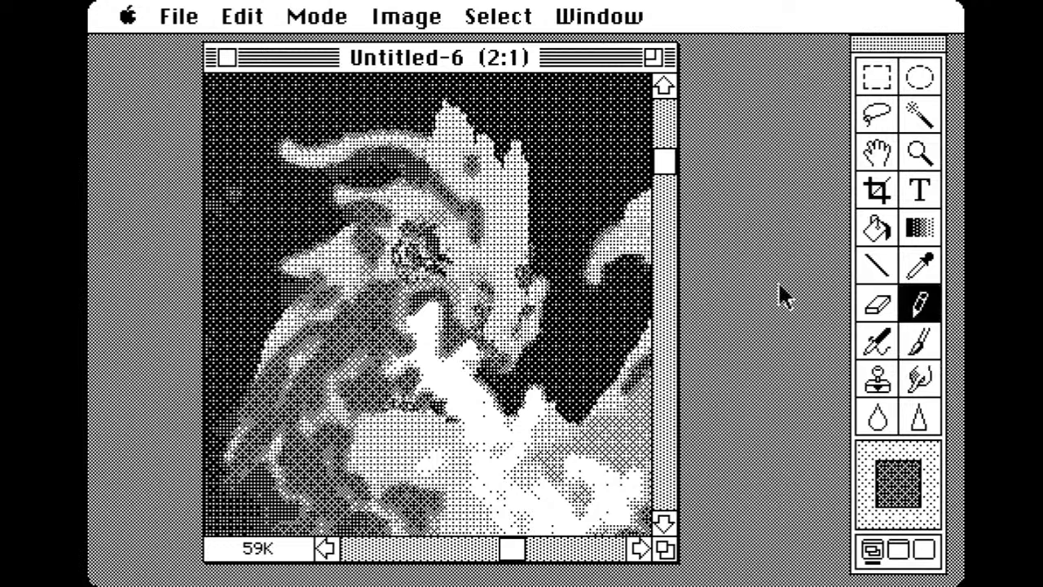
{"action": "mouse_move", "coordinate": [470, 167]}
{"action": "left_mouse_down"}
{"action": "mouse_move", "coordinate": [440, 122]}
{"action": "mouse_move", "coordinate": [443, 135]}
{"action": "mouse_move", "coordinate": [478, 139]}
{"action": "left_mouse_up"}
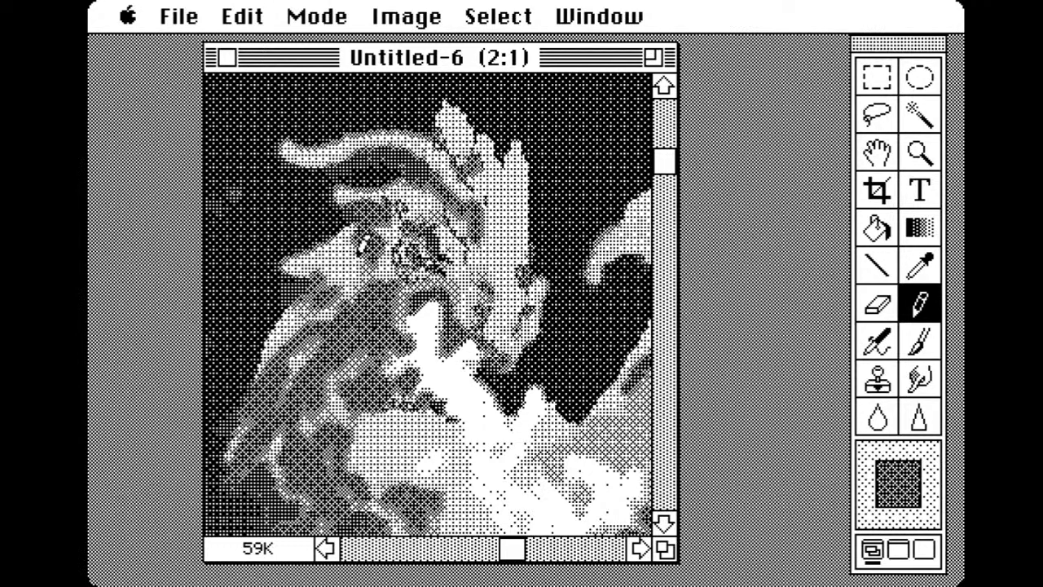
{"action": "mouse_move", "coordinate": [365, 250]}
{"action": "left_mouse_down"}
{"action": "mouse_move", "coordinate": [349, 228]}
{"action": "mouse_move", "coordinate": [363, 261]}
{"action": "left_mouse_up"}
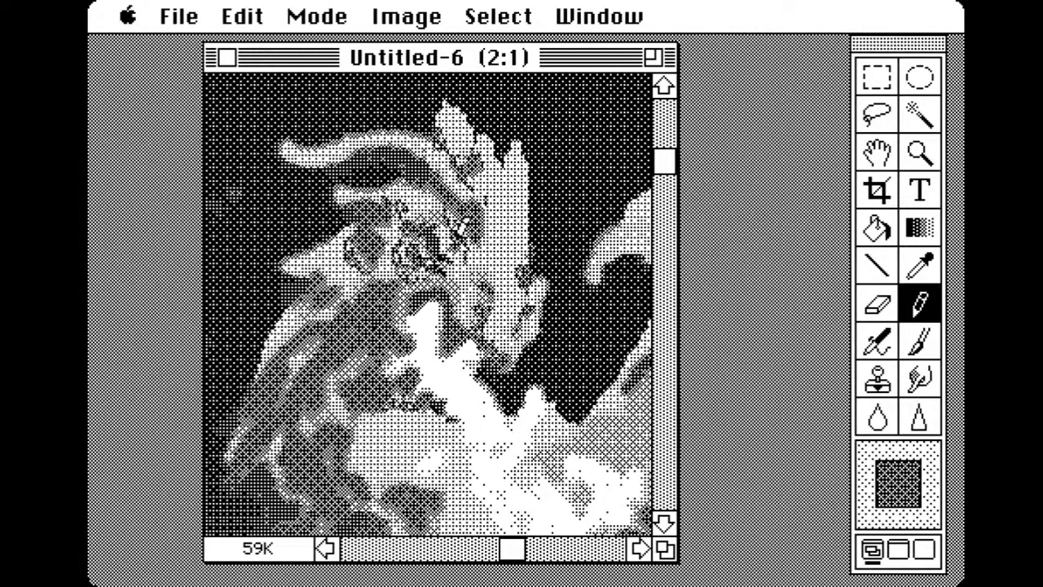
{"action": "left_click_drag", "start_coordinate": [457, 231], "coordinate": [472, 249]}
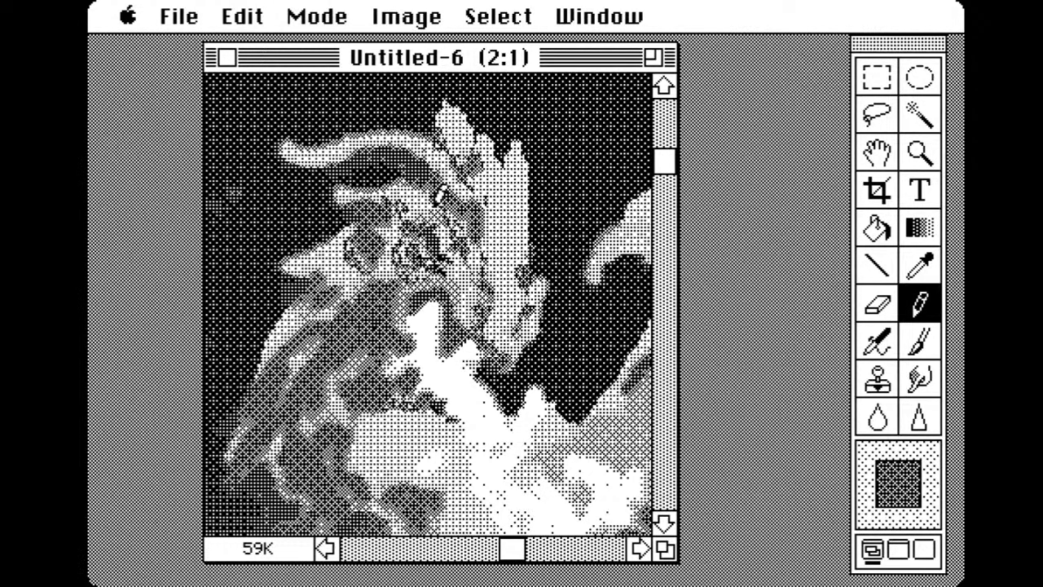
Set the foreground colour to near-white (RGB 254, 254, 254) and pencil a highlight into the creature's eye
{"action": "left_click", "coordinate": [919, 154]}
{"action": "left_click", "coordinate": [546, 230], "text": "alt"}
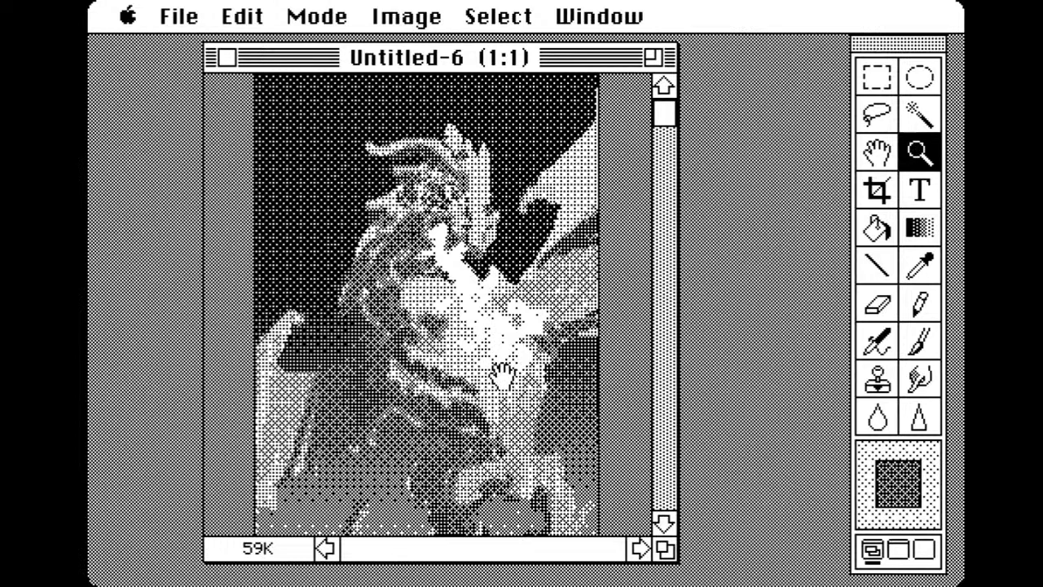
{"action": "mouse_move", "coordinate": [536, 364]}
{"action": "left_mouse_down"}
{"action": "mouse_move", "coordinate": [535, 220]}
{"action": "mouse_move", "coordinate": [541, 352]}
{"action": "left_mouse_up"}
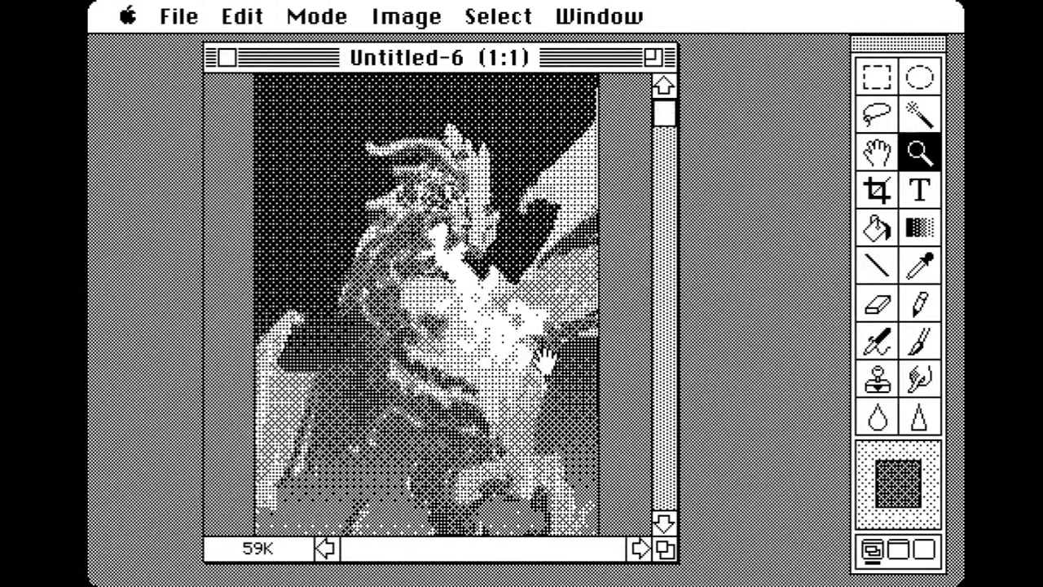
{"action": "left_click", "coordinate": [903, 485]}
{"action": "left_click_drag", "start_coordinate": [219, 138], "coordinate": [99, 109]}
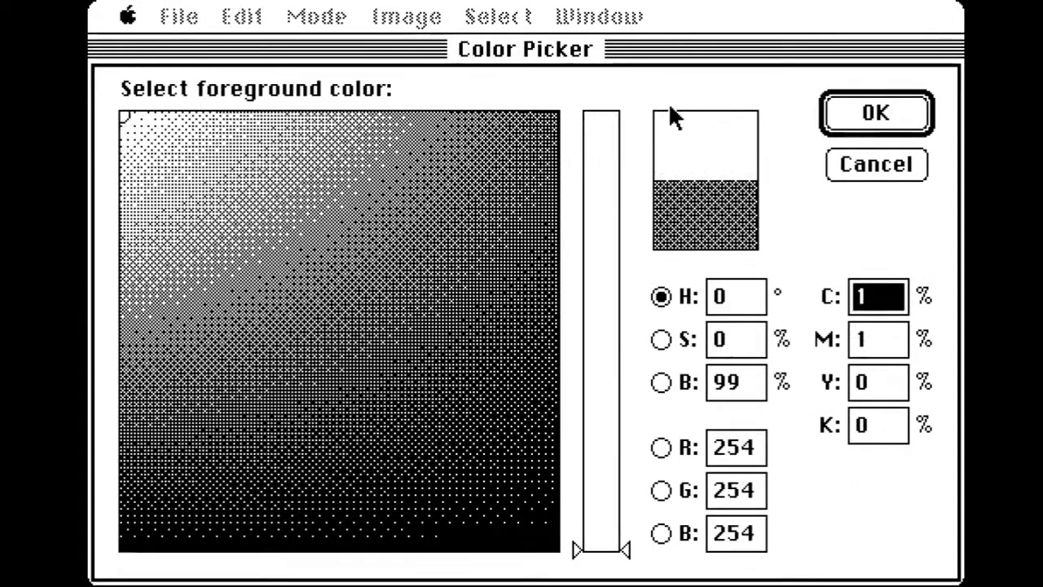
{"action": "left_click", "coordinate": [840, 126]}
{"action": "left_click", "coordinate": [920, 303]}
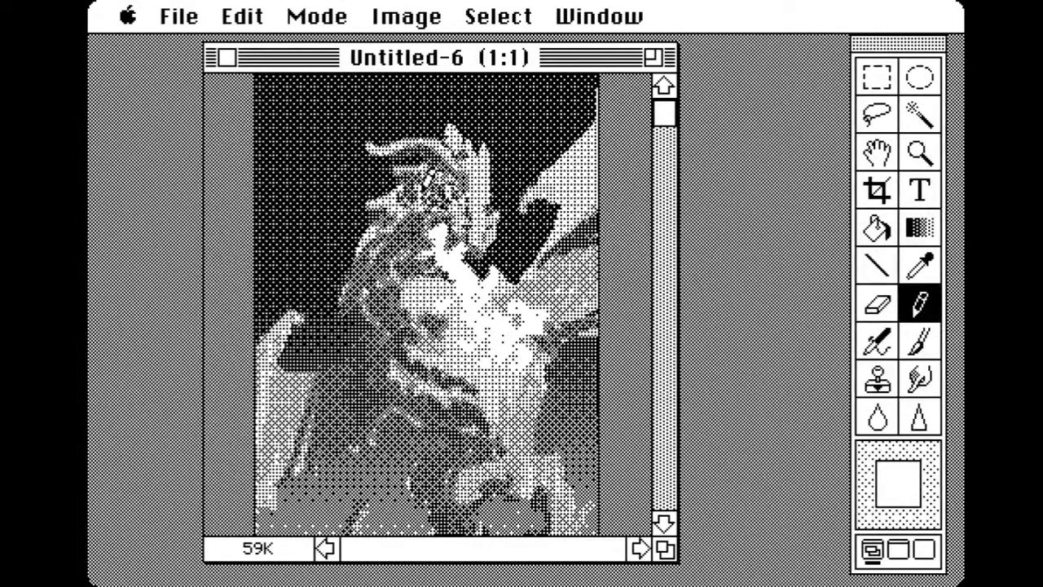
{"action": "left_click_drag", "start_coordinate": [424, 175], "coordinate": [452, 196]}
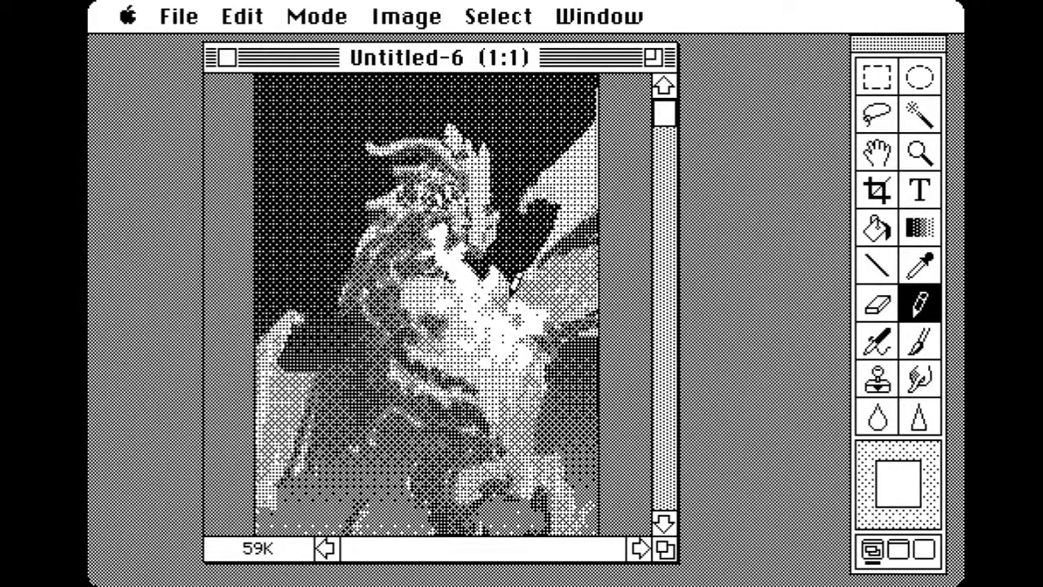
Pencil thin near-white lines beside the glow at the wing's base, down the body's left contour and along the leg edges
{"action": "left_click_drag", "start_coordinate": [480, 244], "coordinate": [509, 265]}
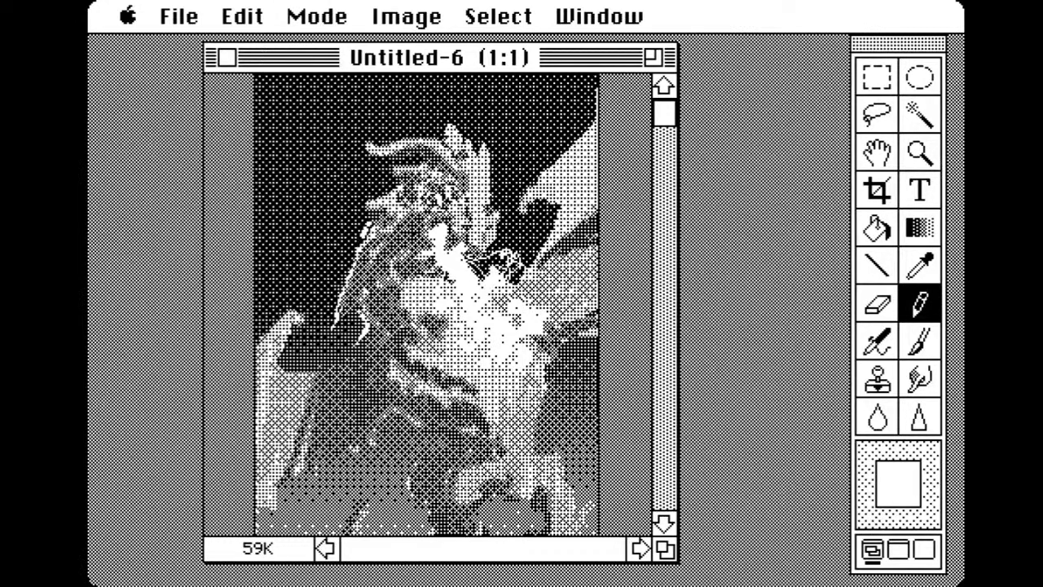
{"action": "left_click_drag", "start_coordinate": [355, 241], "coordinate": [335, 283]}
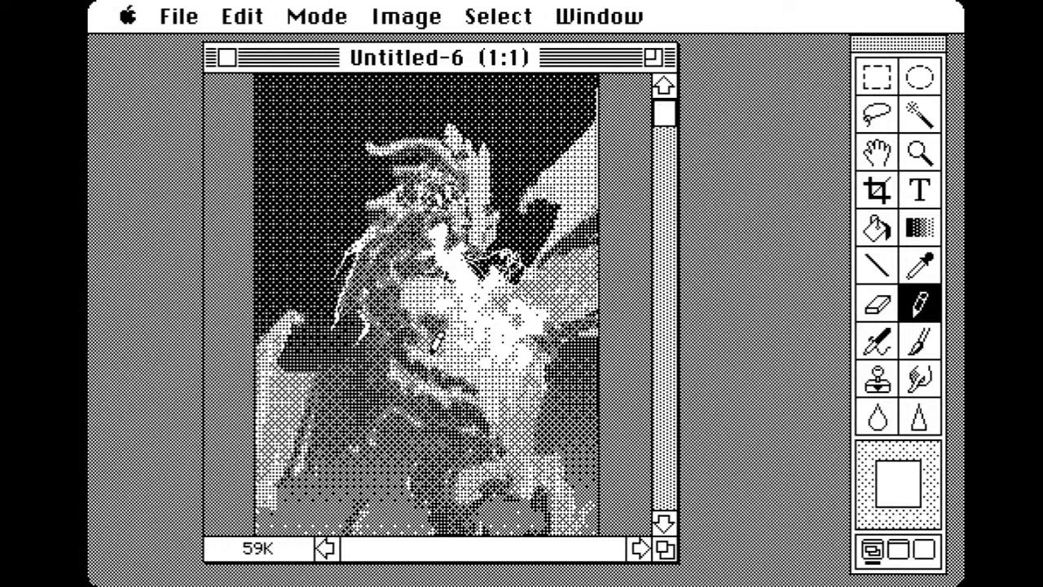
{"action": "left_click_drag", "start_coordinate": [407, 426], "coordinate": [429, 351]}
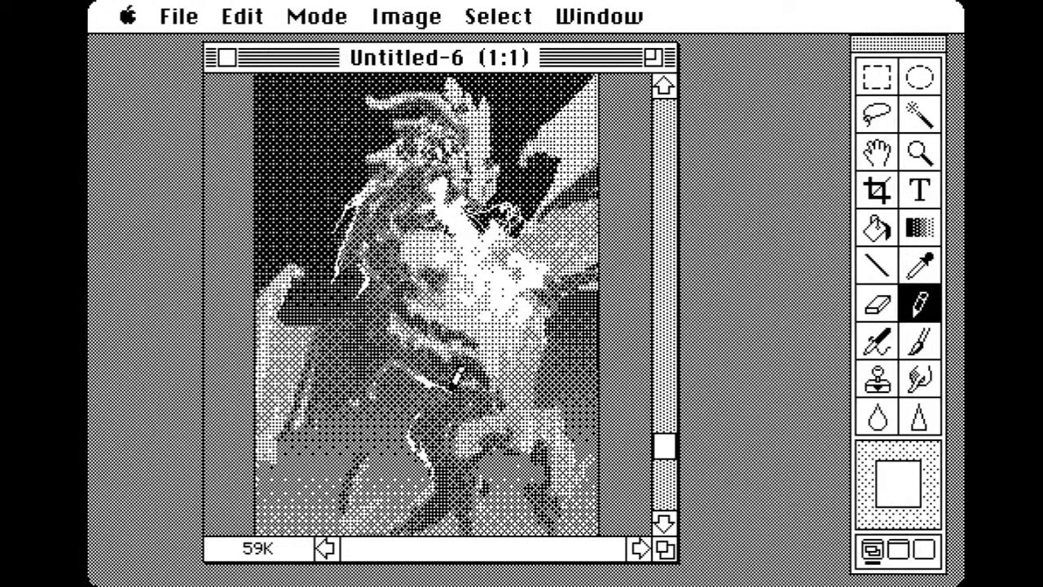
{"action": "left_click_drag", "start_coordinate": [438, 358], "coordinate": [420, 359]}
{"action": "left_click_drag", "start_coordinate": [426, 407], "coordinate": [426, 400]}
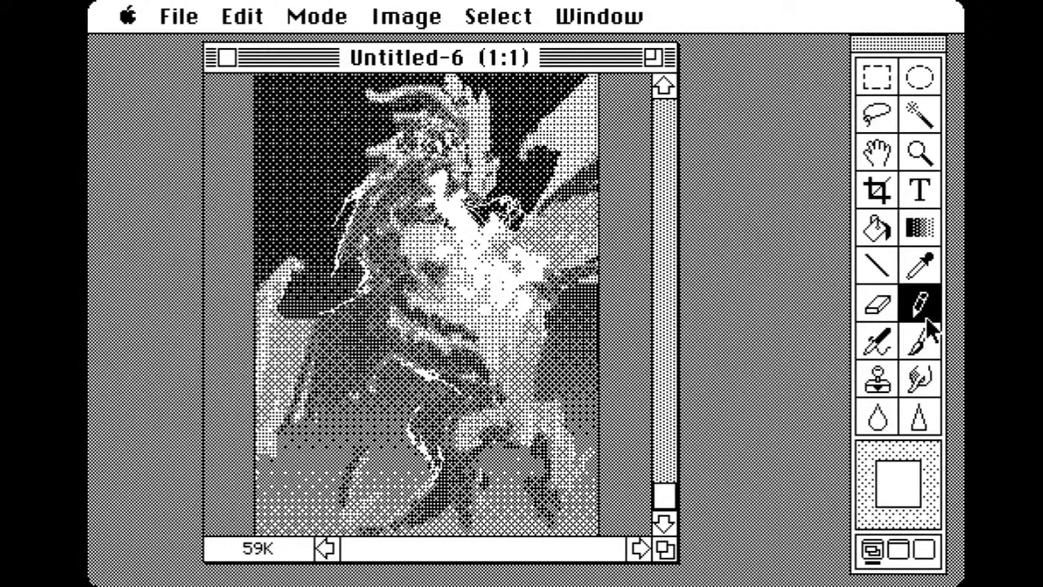
Sample the right wing's light grey and brush a pointed extension onto its upper edge, touching up the left wing too
{"action": "left_click", "coordinate": [920, 265]}
{"action": "left_click", "coordinate": [582, 155]}
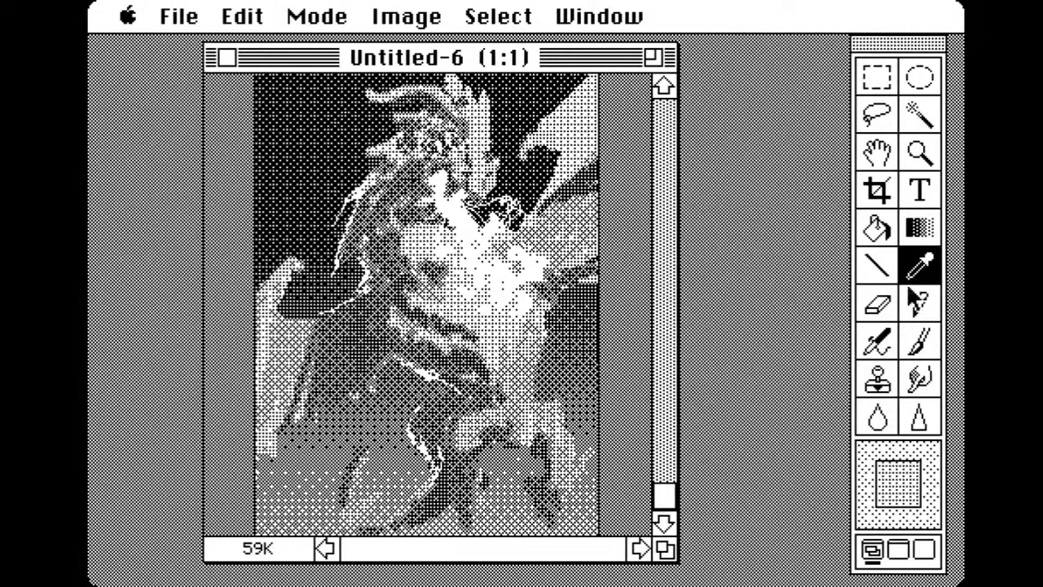
{"action": "left_click", "coordinate": [921, 348]}
{"action": "left_click_drag", "start_coordinate": [555, 176], "coordinate": [556, 229]}
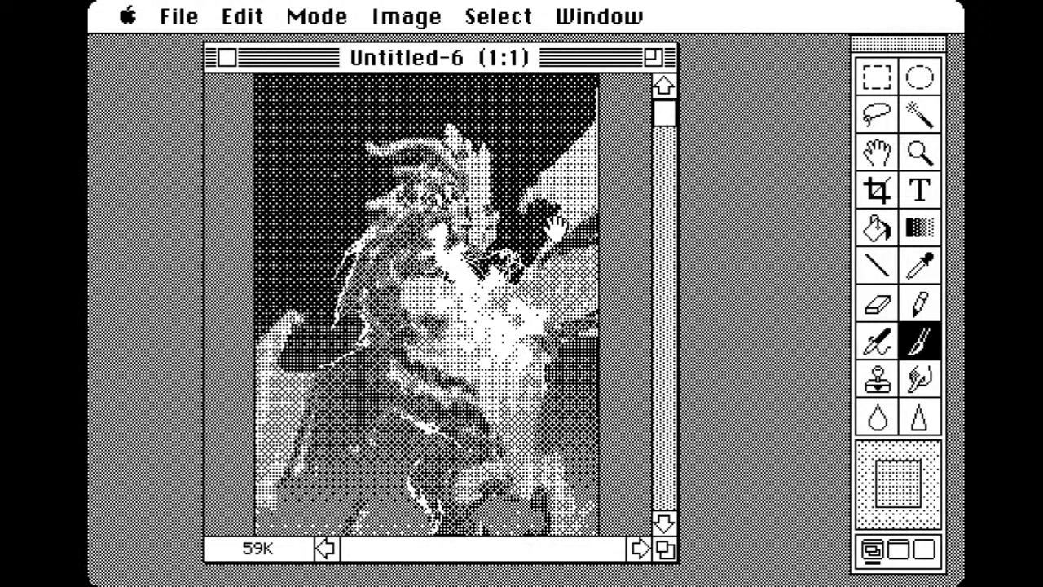
{"action": "mouse_move", "coordinate": [604, 100]}
{"action": "left_mouse_down"}
{"action": "mouse_move", "coordinate": [581, 119]}
{"action": "mouse_move", "coordinate": [598, 121]}
{"action": "mouse_move", "coordinate": [571, 114]}
{"action": "mouse_move", "coordinate": [598, 97]}
{"action": "mouse_move", "coordinate": [563, 130]}
{"action": "mouse_move", "coordinate": [603, 102]}
{"action": "left_mouse_up"}
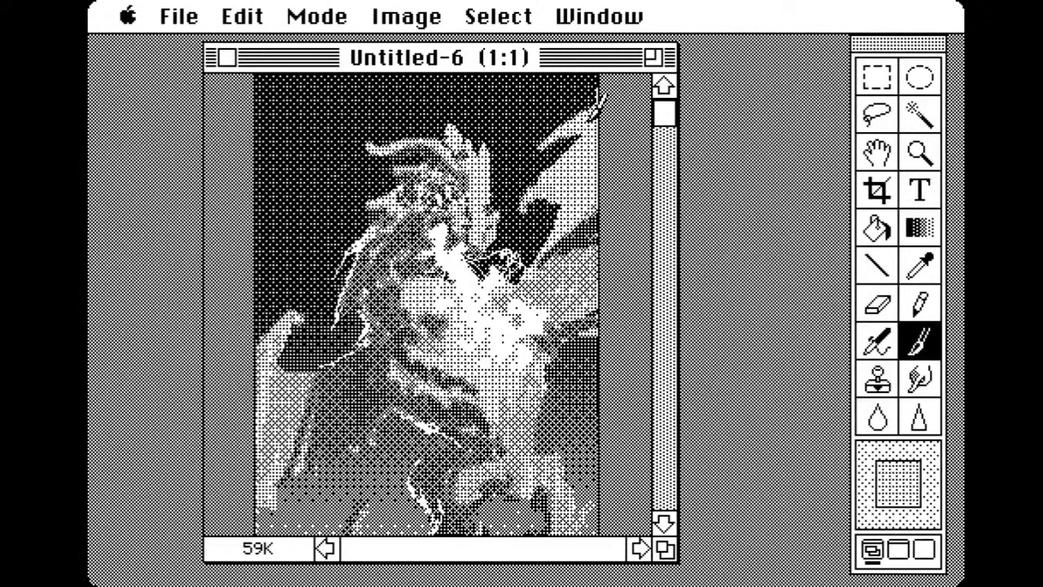
{"action": "left_click_drag", "start_coordinate": [269, 346], "coordinate": [275, 301]}
Pick a near-black grey as the foreground colour and brush it over the background around the head and beneath the right wing
{"action": "left_click", "coordinate": [898, 485]}
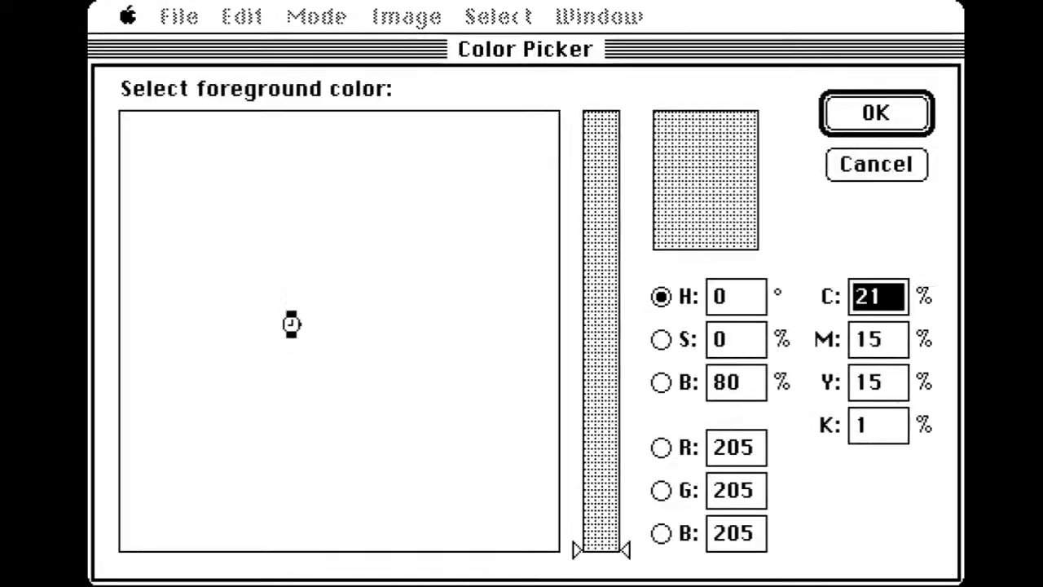
{"action": "left_click", "coordinate": [123, 518]}
{"action": "left_click", "coordinate": [844, 119]}
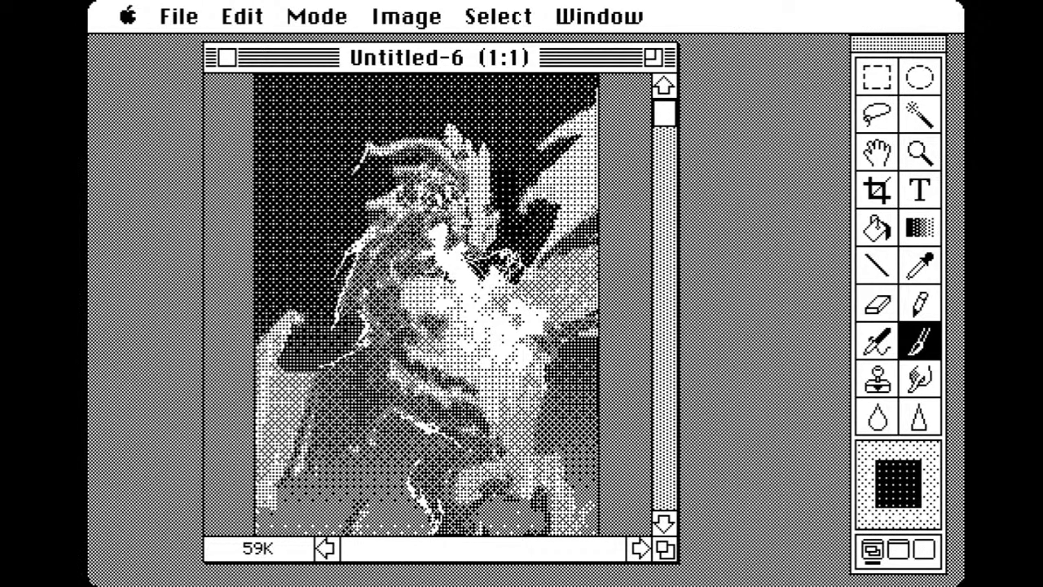
{"action": "mouse_move", "coordinate": [354, 210]}
{"action": "left_mouse_down"}
{"action": "mouse_move", "coordinate": [389, 163]}
{"action": "mouse_move", "coordinate": [350, 213]}
{"action": "mouse_move", "coordinate": [355, 181]}
{"action": "mouse_move", "coordinate": [345, 220]}
{"action": "mouse_move", "coordinate": [371, 177]}
{"action": "mouse_move", "coordinate": [362, 168]}
{"action": "mouse_move", "coordinate": [317, 194]}
{"action": "mouse_move", "coordinate": [392, 159]}
{"action": "mouse_move", "coordinate": [376, 146]}
{"action": "mouse_move", "coordinate": [334, 163]}
{"action": "left_mouse_up"}
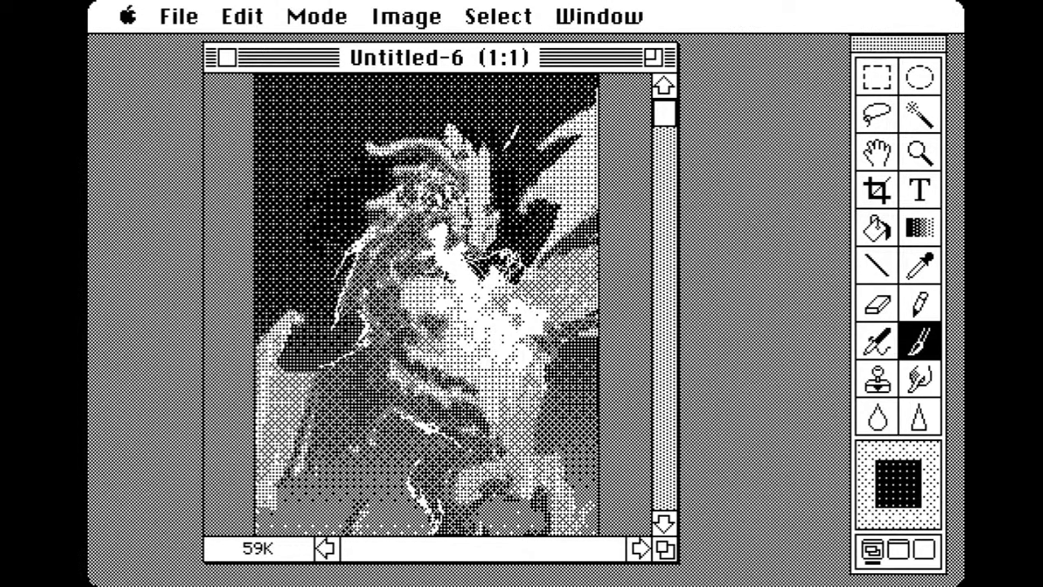
{"action": "mouse_move", "coordinate": [502, 152]}
{"action": "left_mouse_down"}
{"action": "mouse_move", "coordinate": [507, 145]}
{"action": "mouse_move", "coordinate": [503, 165]}
{"action": "mouse_move", "coordinate": [531, 158]}
{"action": "left_mouse_up"}
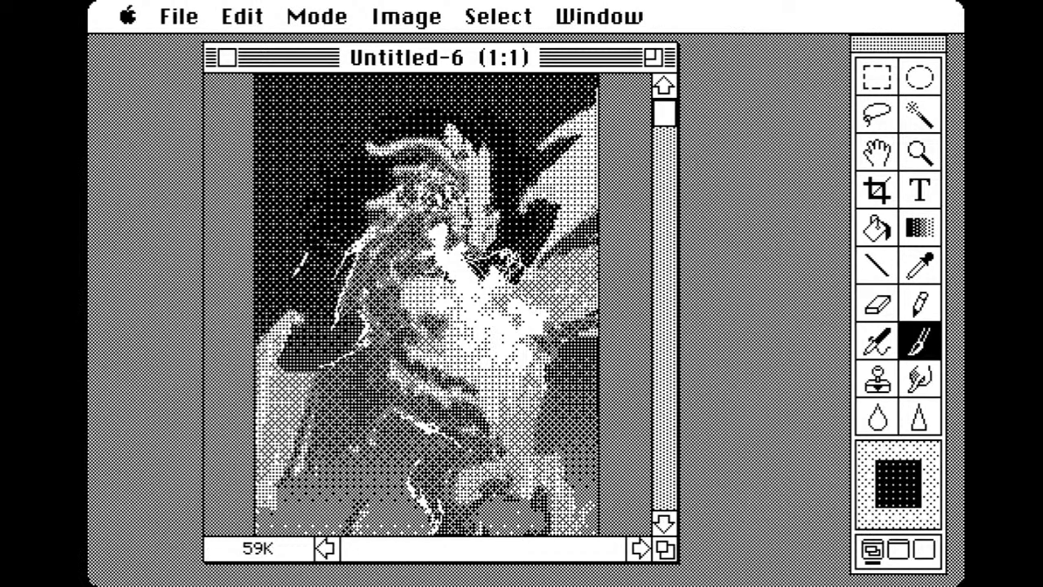
{"action": "left_click_drag", "start_coordinate": [279, 233], "coordinate": [269, 252]}
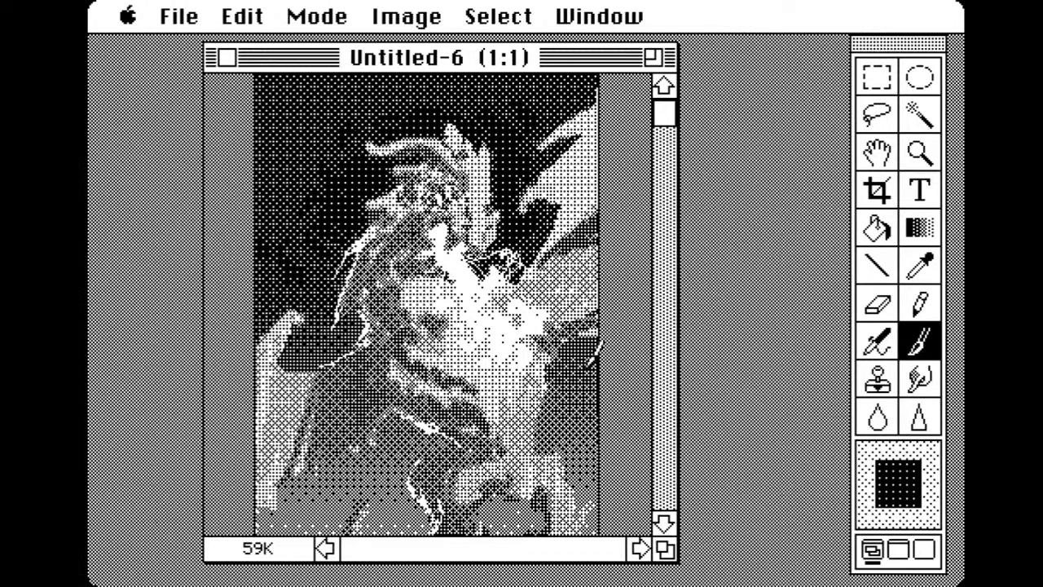
{"action": "mouse_move", "coordinate": [587, 367]}
{"action": "left_mouse_down"}
{"action": "mouse_move", "coordinate": [603, 324]}
{"action": "mouse_move", "coordinate": [579, 353]}
{"action": "mouse_move", "coordinate": [600, 346]}
{"action": "mouse_move", "coordinate": [608, 356]}
{"action": "mouse_move", "coordinate": [597, 385]}
{"action": "left_mouse_up"}
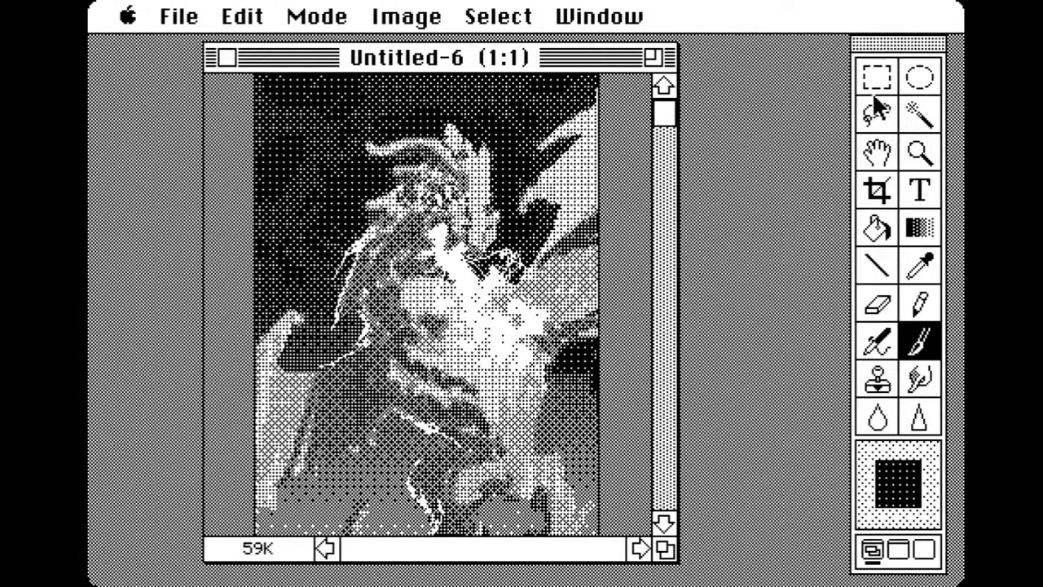
{"action": "left_click", "coordinate": [920, 158]}
{"action": "left_click", "coordinate": [430, 259]}
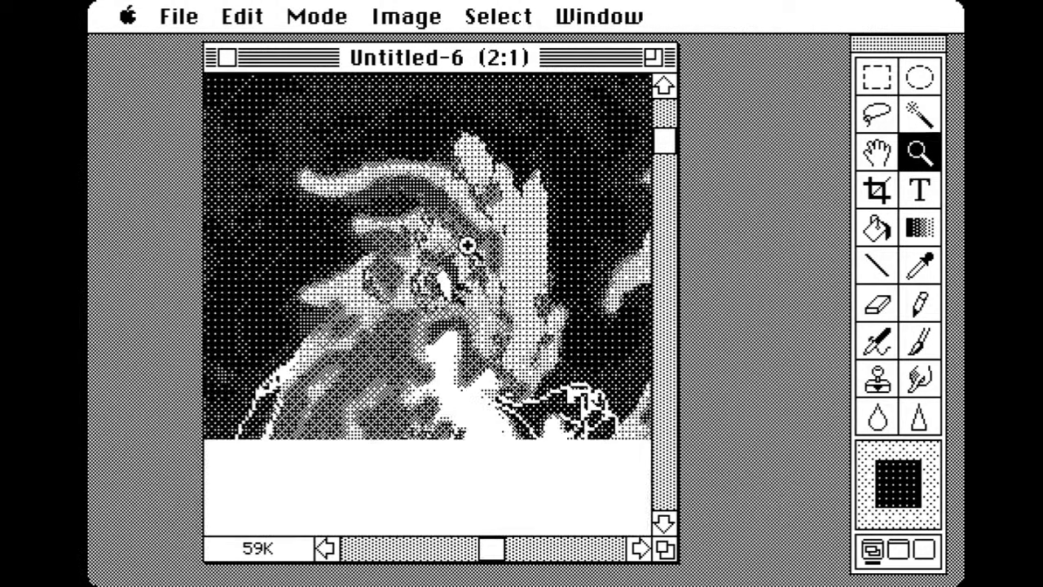
{"action": "left_click", "coordinate": [487, 319], "text": "alt"}
{"action": "left_click", "coordinate": [487, 313], "text": "alt"}
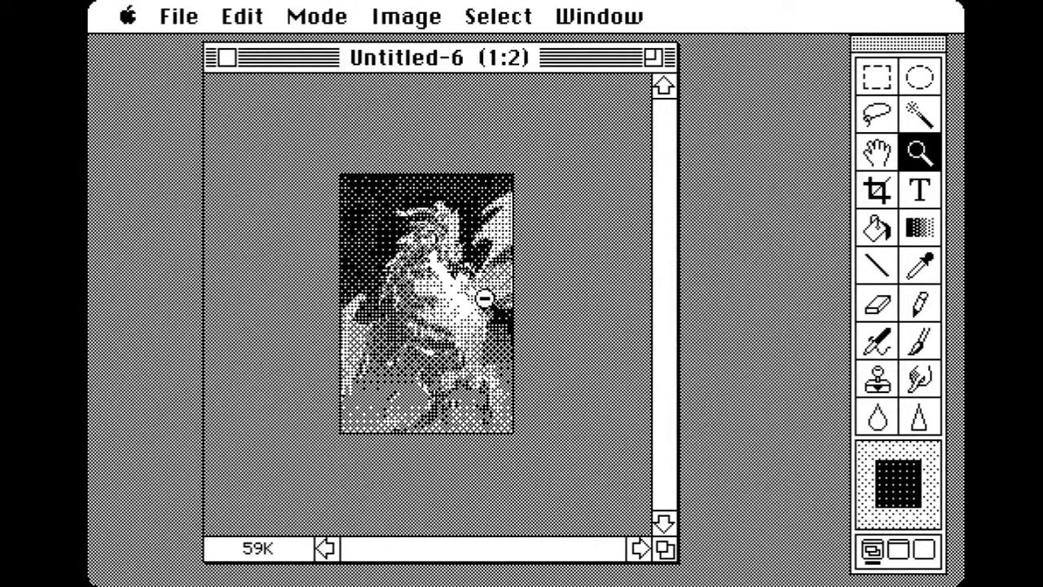
{"action": "left_click", "coordinate": [450, 317]}
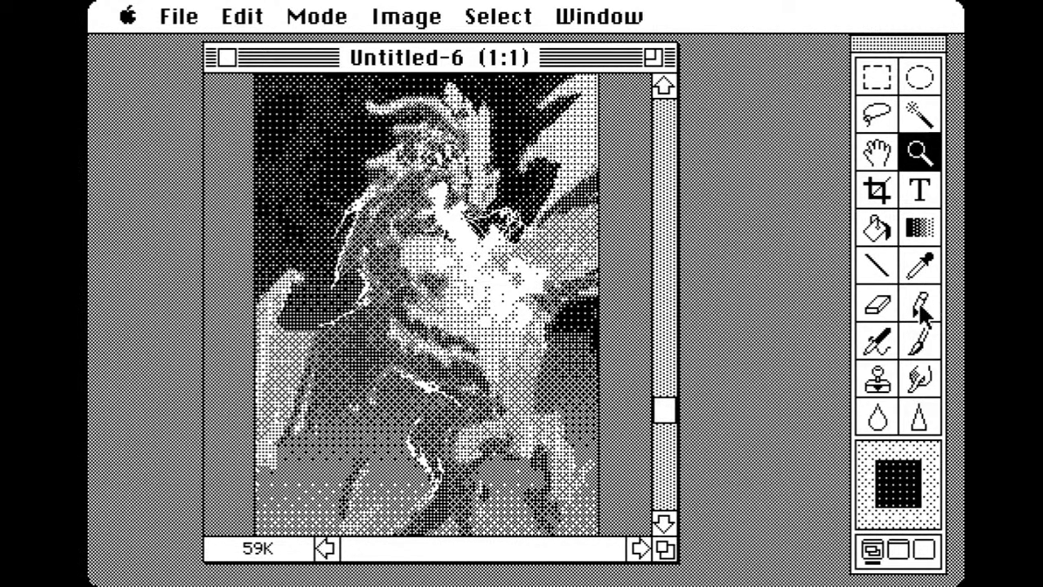
Pencil near-black shading into the shadows left of the glowing mouth and along the upper edge of the leg's white highlight
{"action": "left_click", "coordinate": [921, 344]}
{"action": "left_click", "coordinate": [921, 304]}
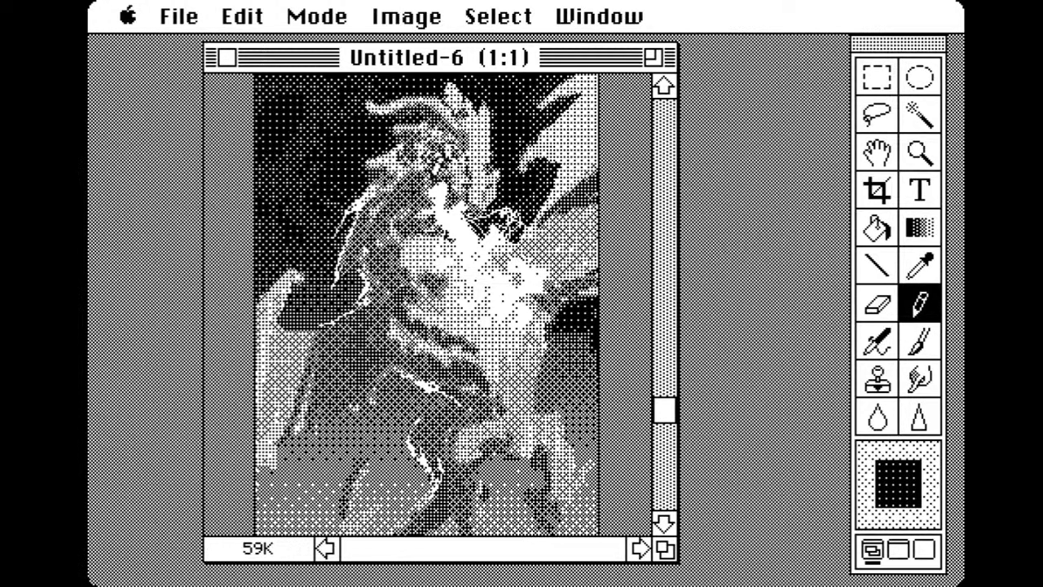
{"action": "left_click", "coordinate": [920, 151]}
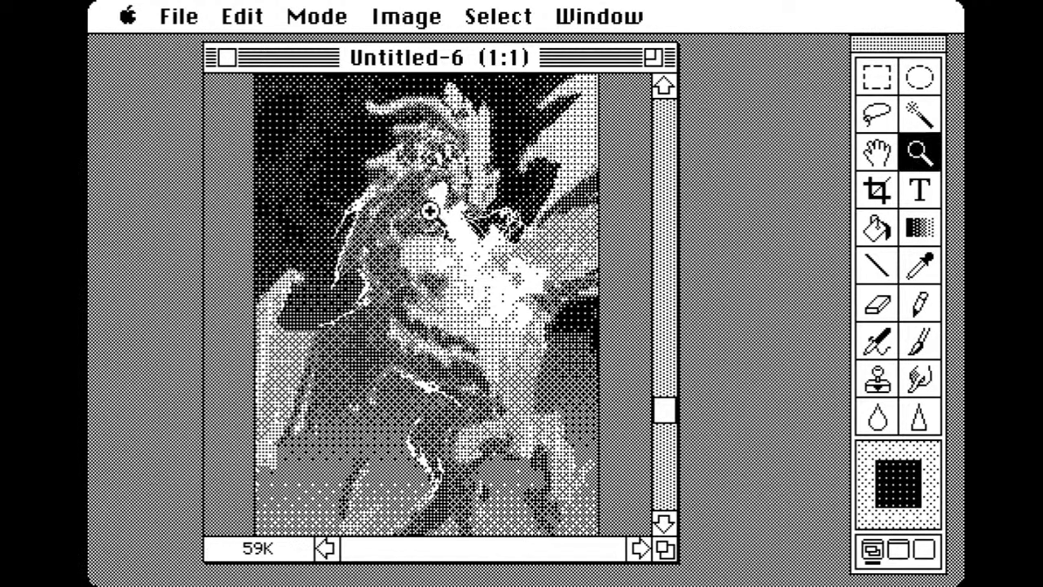
{"action": "left_click", "coordinate": [427, 210]}
{"action": "left_click", "coordinate": [922, 305]}
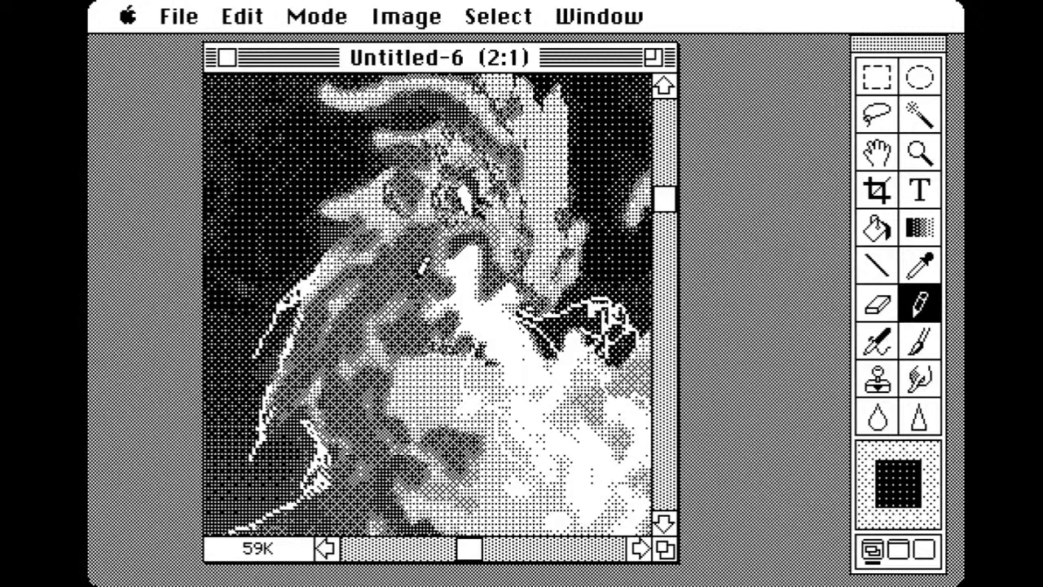
{"action": "mouse_move", "coordinate": [411, 262]}
{"action": "left_mouse_down"}
{"action": "mouse_move", "coordinate": [403, 245]}
{"action": "mouse_move", "coordinate": [419, 289]}
{"action": "left_mouse_up"}
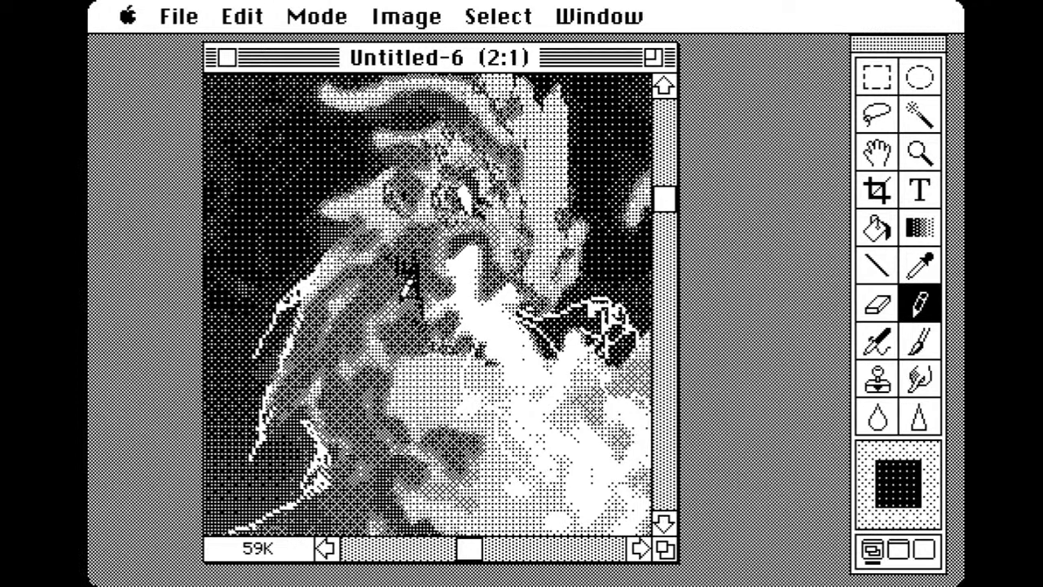
{"action": "mouse_move", "coordinate": [403, 344]}
{"action": "left_mouse_down"}
{"action": "mouse_move", "coordinate": [383, 303]}
{"action": "mouse_move", "coordinate": [380, 311]}
{"action": "left_mouse_up"}
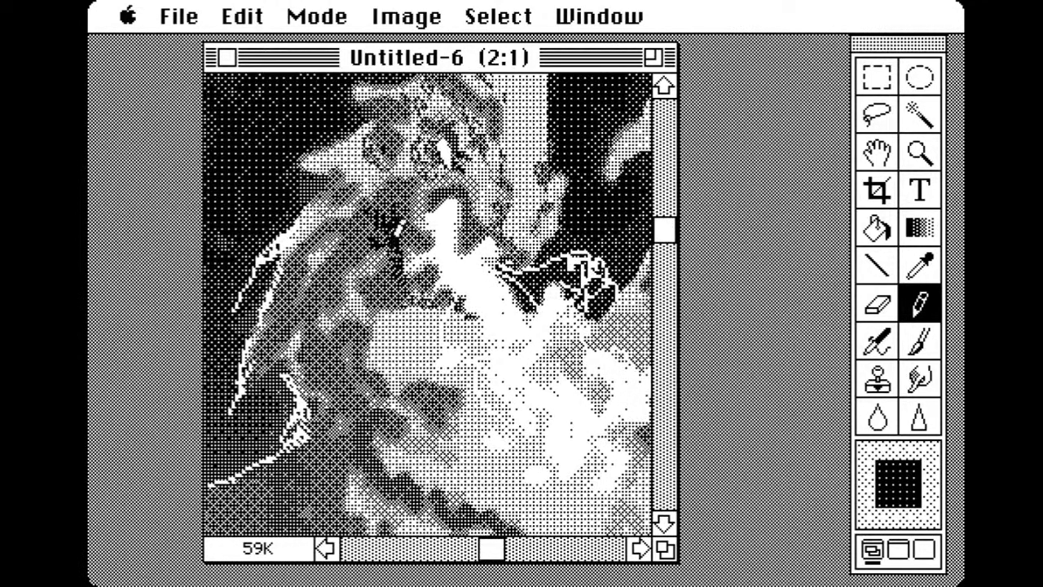
{"action": "mouse_move", "coordinate": [376, 363]}
{"action": "left_mouse_down"}
{"action": "mouse_move", "coordinate": [385, 252]}
{"action": "mouse_move", "coordinate": [410, 204]}
{"action": "left_mouse_up"}
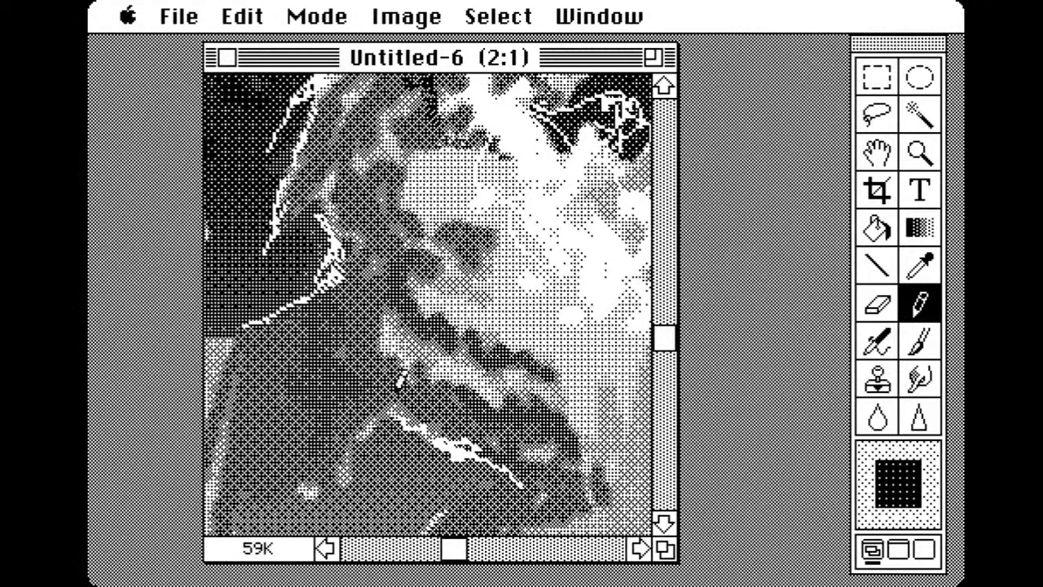
{"action": "mouse_move", "coordinate": [413, 400]}
{"action": "left_mouse_down"}
{"action": "mouse_move", "coordinate": [442, 424]}
{"action": "mouse_move", "coordinate": [410, 420]}
{"action": "mouse_move", "coordinate": [399, 391]}
{"action": "mouse_move", "coordinate": [361, 381]}
{"action": "left_mouse_up"}
{"action": "left_click_drag", "start_coordinate": [433, 301], "coordinate": [430, 339]}
Show the painting at 1:1, then enlarge and reposition its window to fit the canvas height
{"action": "left_click", "coordinate": [920, 152]}
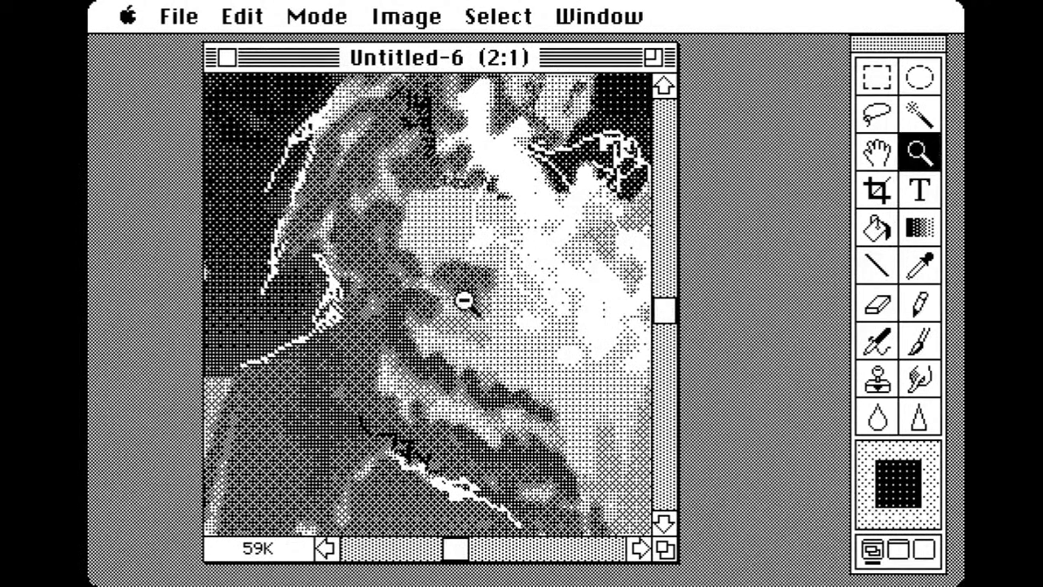
{"action": "left_click", "coordinate": [458, 326], "text": "alt"}
{"action": "left_click", "coordinate": [538, 310]}
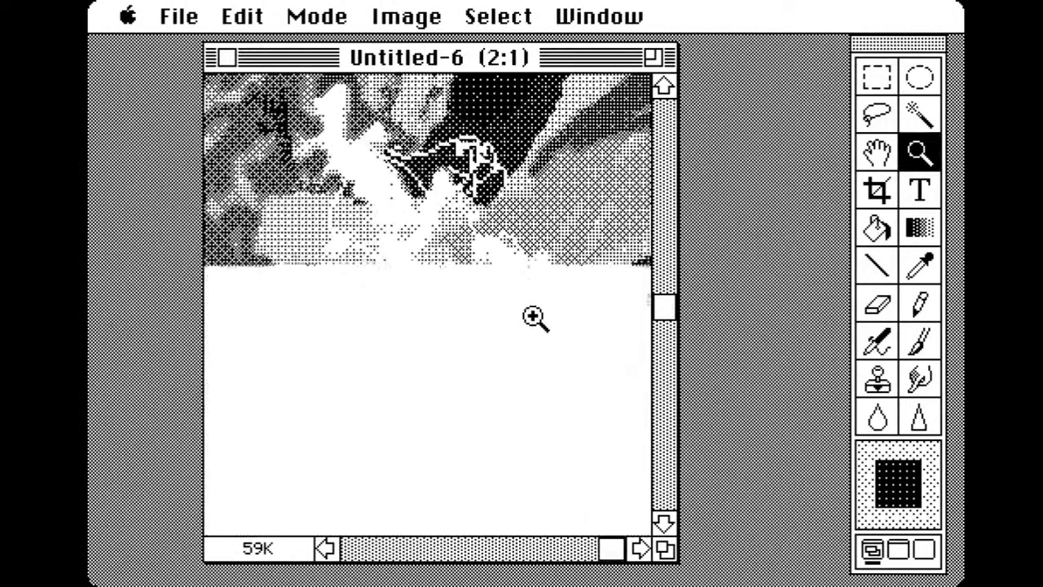
{"action": "left_click", "coordinate": [548, 305], "text": "alt"}
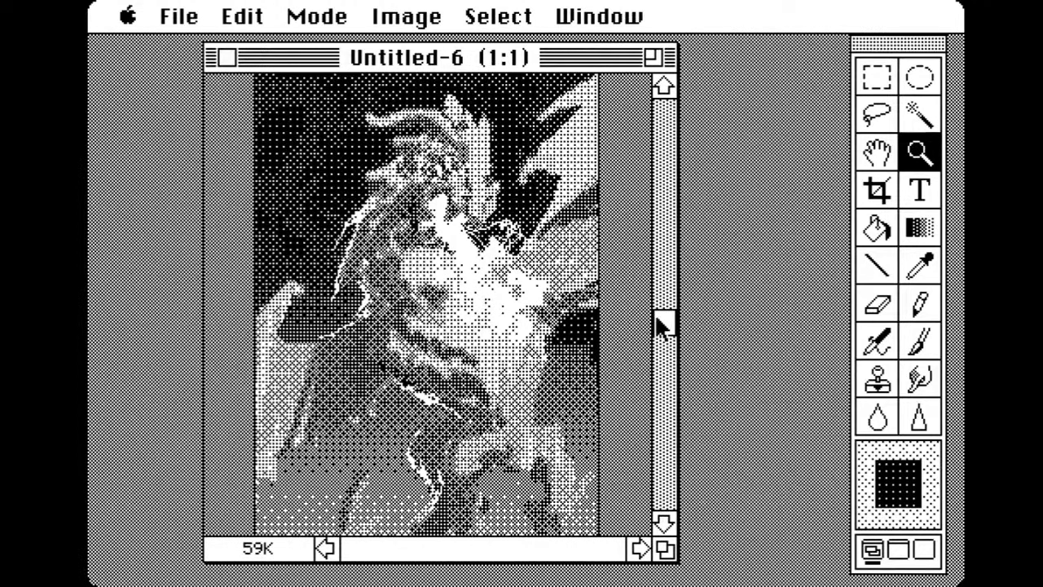
{"action": "left_click_drag", "start_coordinate": [664, 315], "coordinate": [662, 316]}
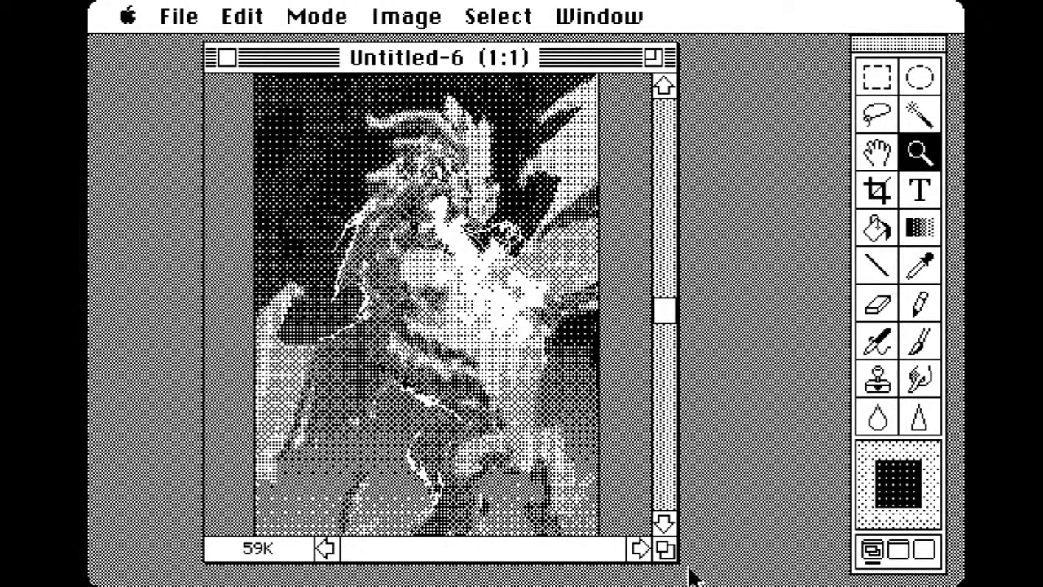
{"action": "left_click_drag", "start_coordinate": [665, 549], "coordinate": [712, 570]}
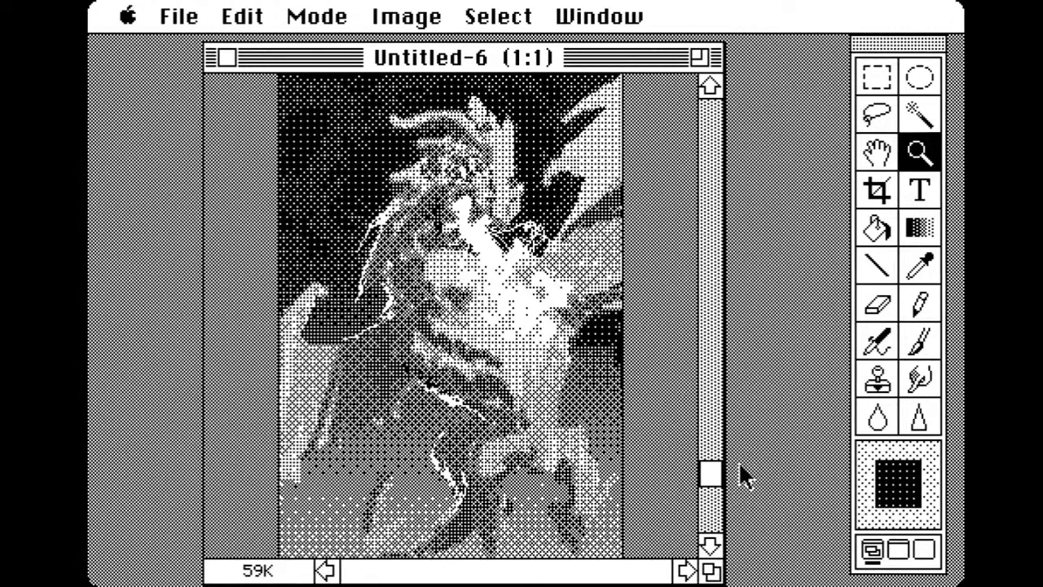
{"action": "left_click_drag", "start_coordinate": [654, 63], "coordinate": [664, 52]}
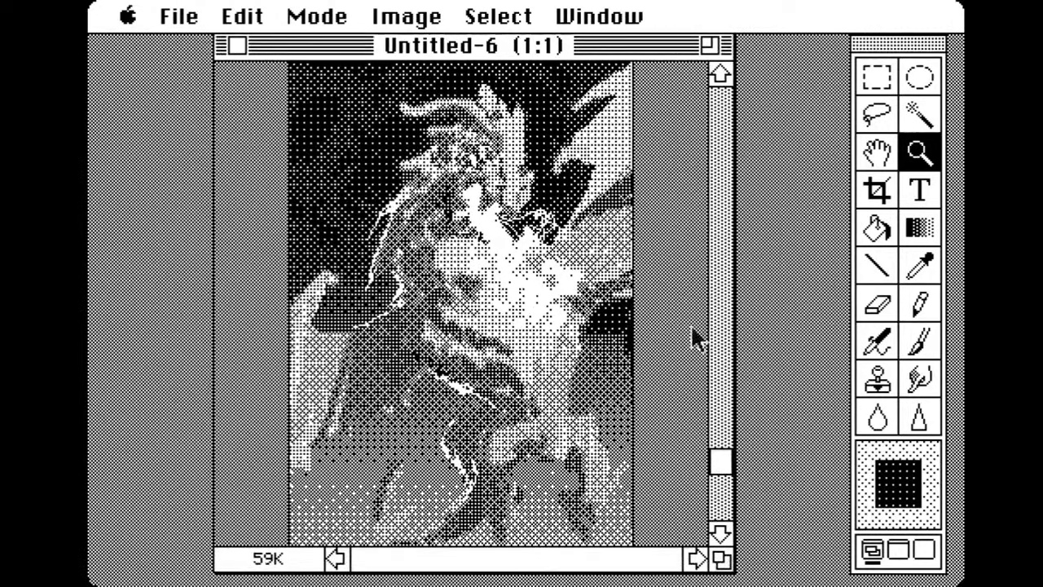
{"action": "left_click", "coordinate": [726, 575]}
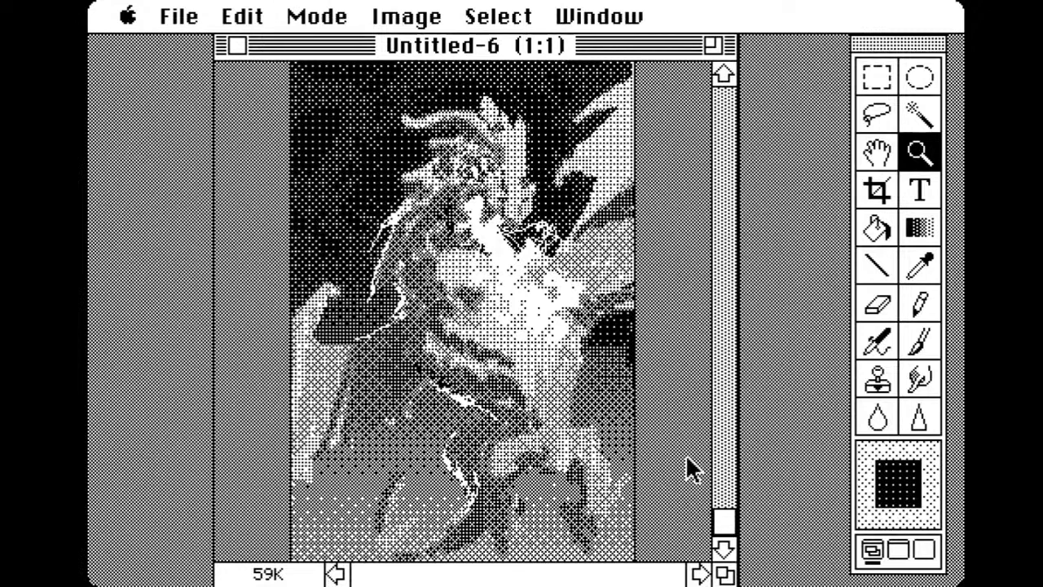